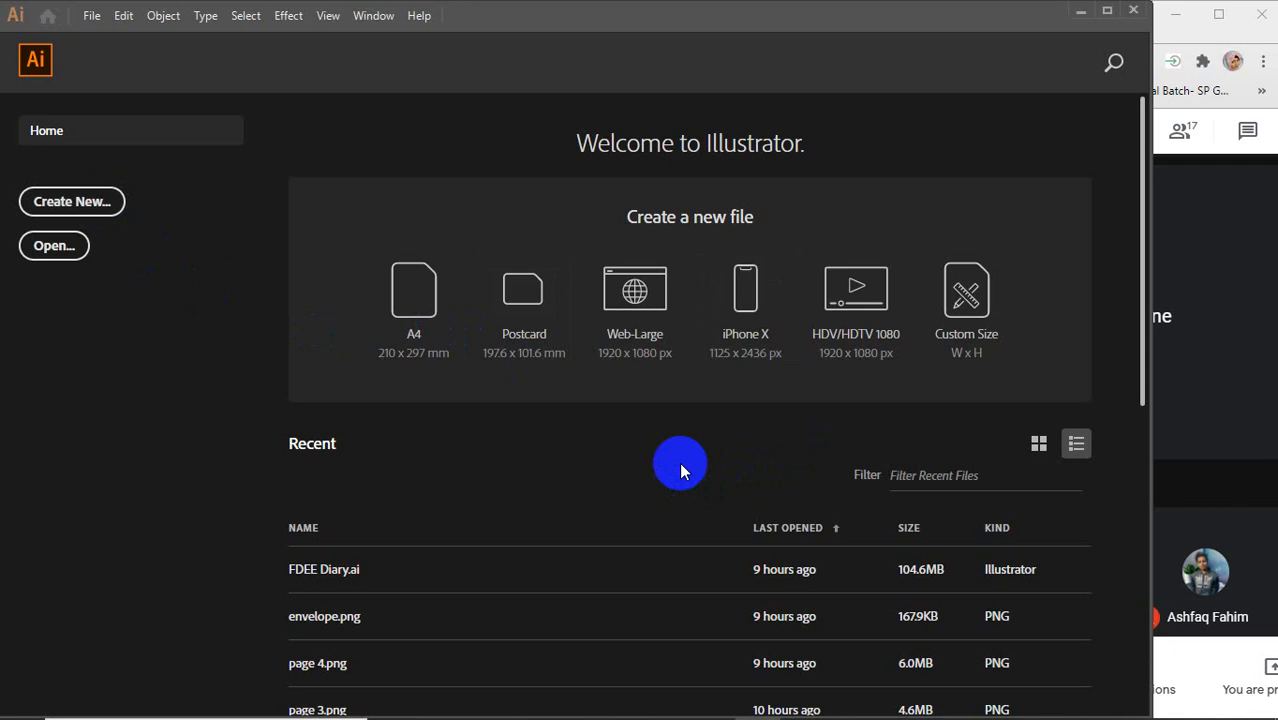
# - Create a new document 7 inches wide and 5 inches high, and close the open Align panel
pyautogui.click(65, 201)
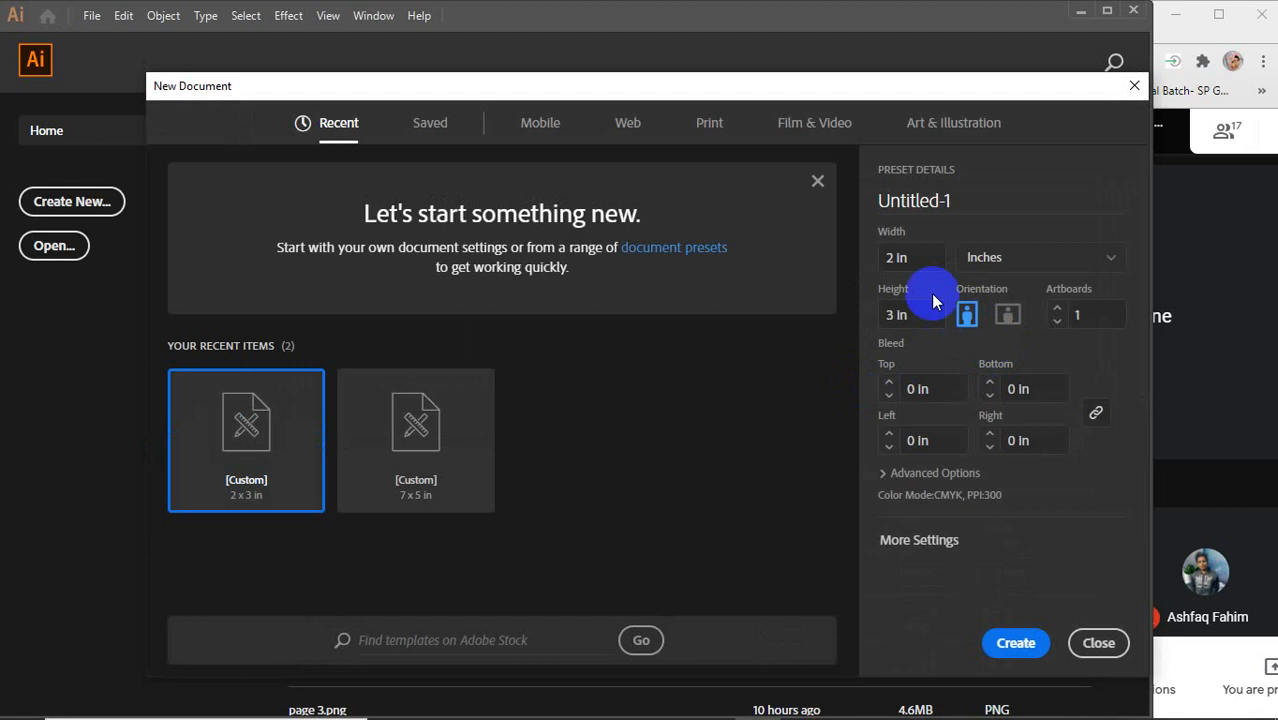
pyautogui.click(918, 258)
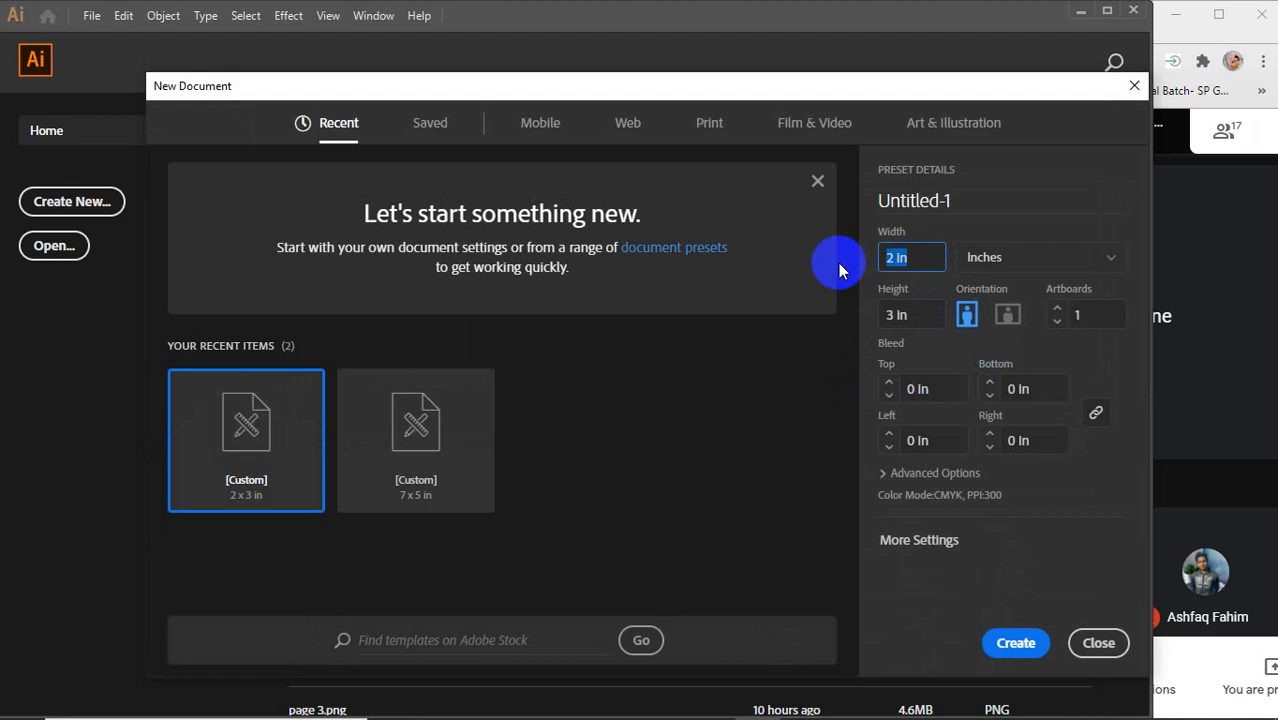
pyautogui.write('7')
pyautogui.click(890, 316)
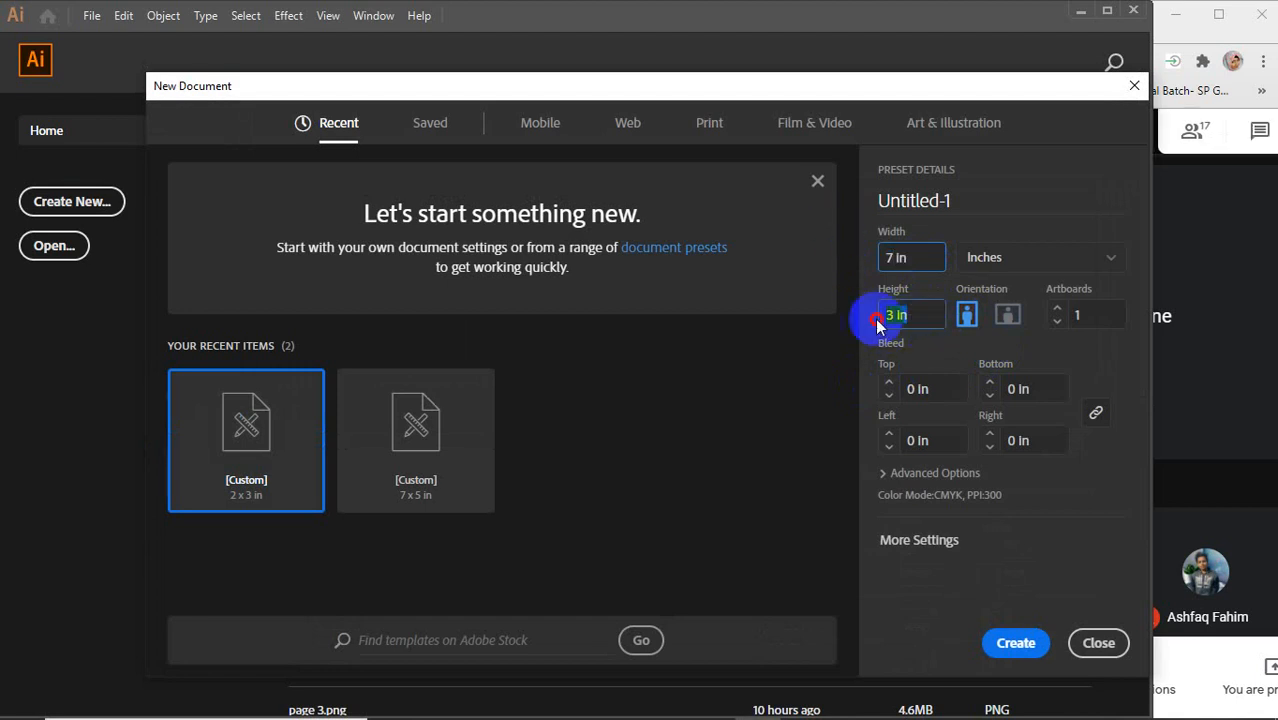
pyautogui.write('5')
pyautogui.press('Return')
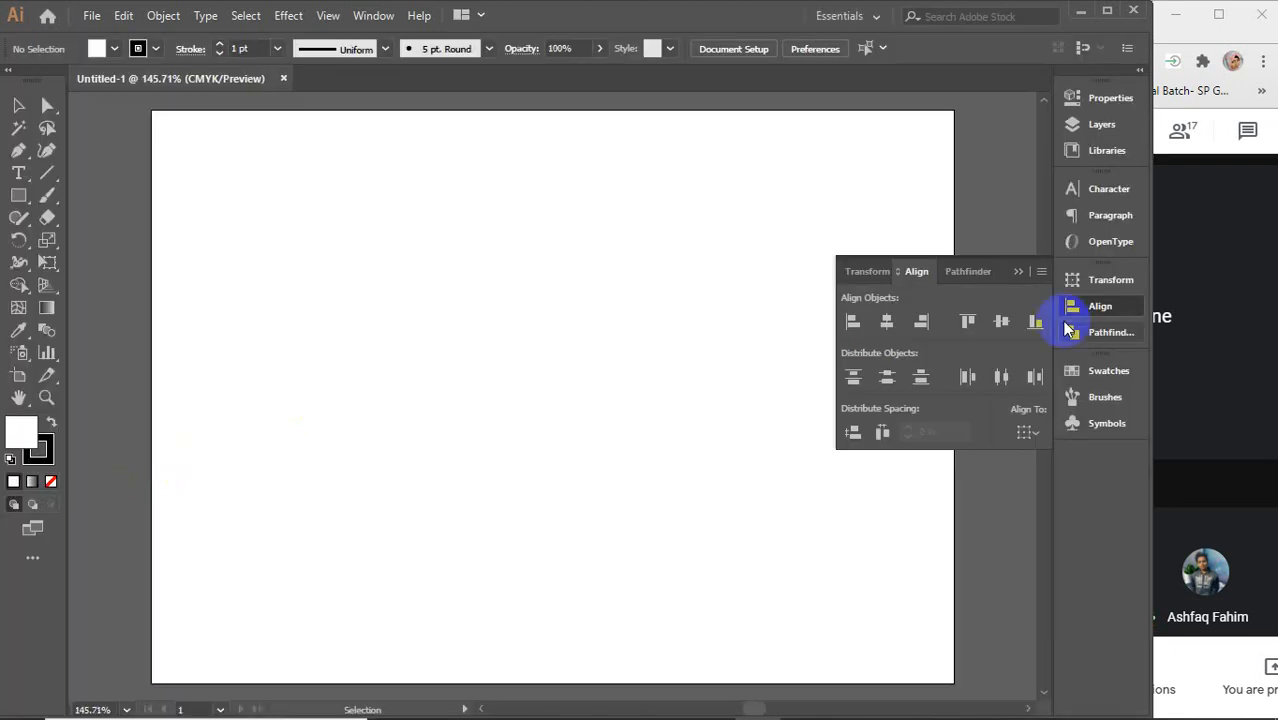
pyautogui.click(1017, 274)
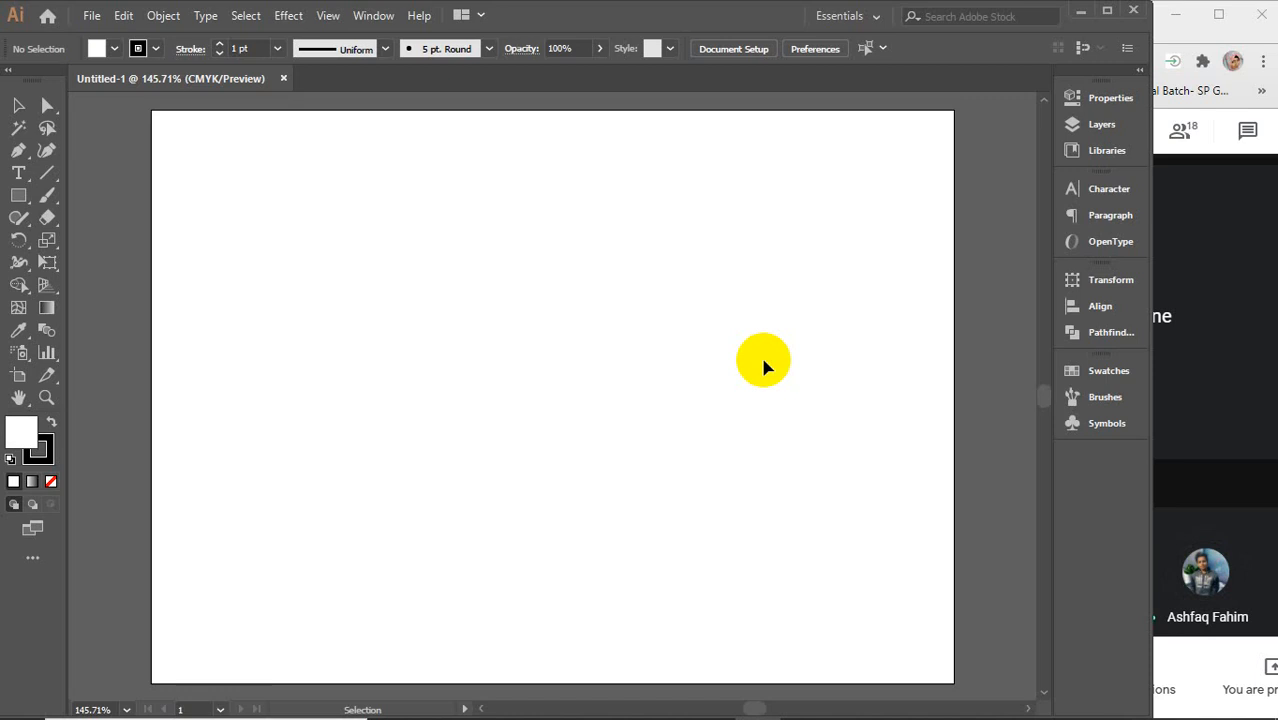
pyautogui.click(16, 243)
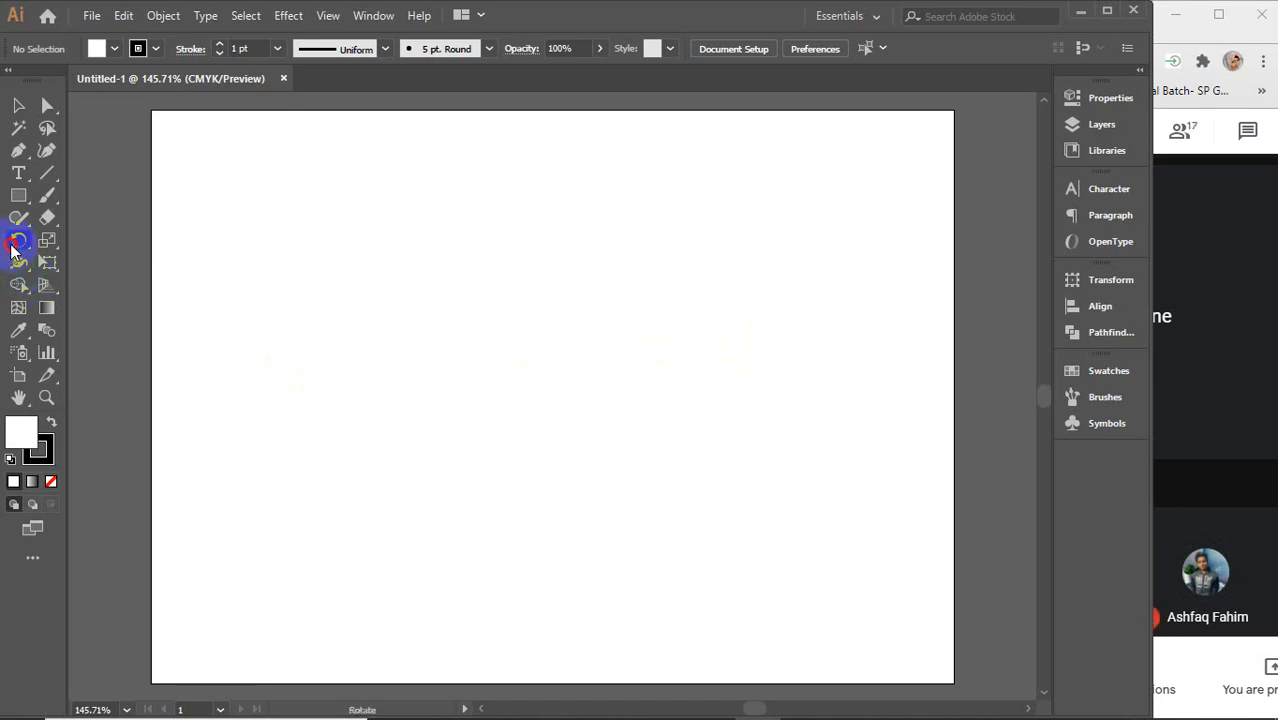
pyautogui.moveTo(12, 250); pyautogui.dragTo(117, 276)
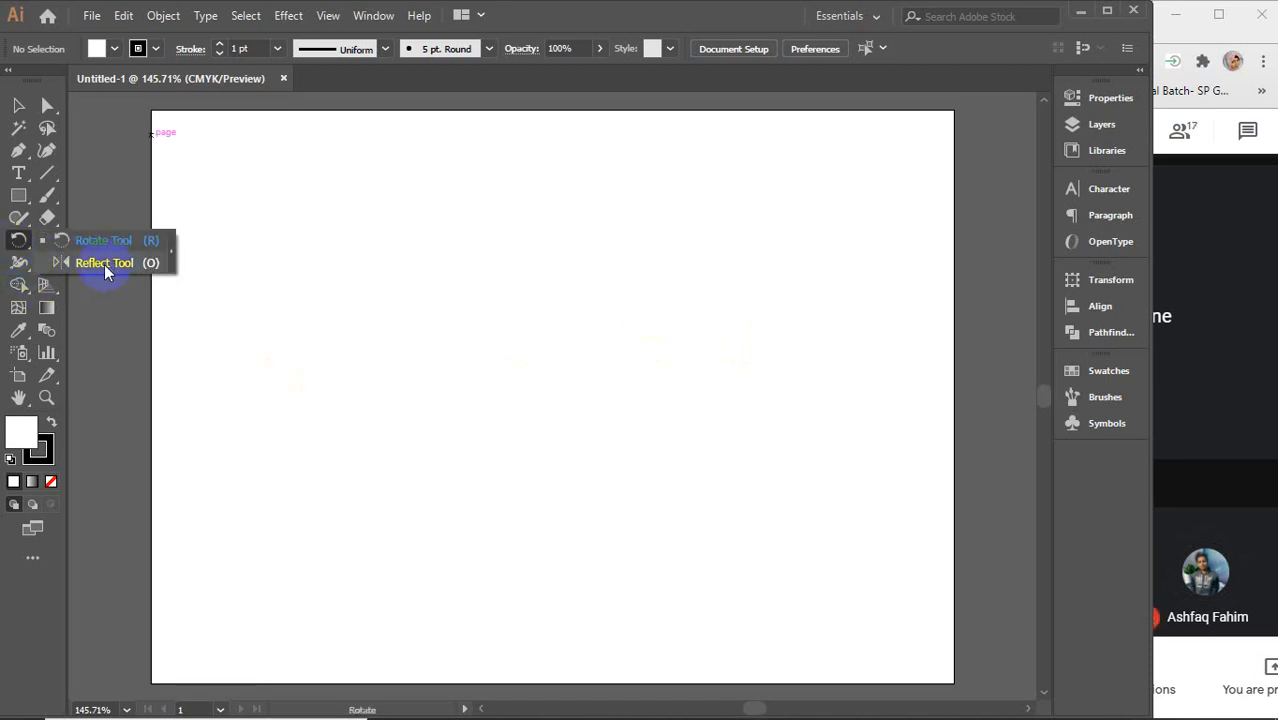
pyautogui.click(18, 105)
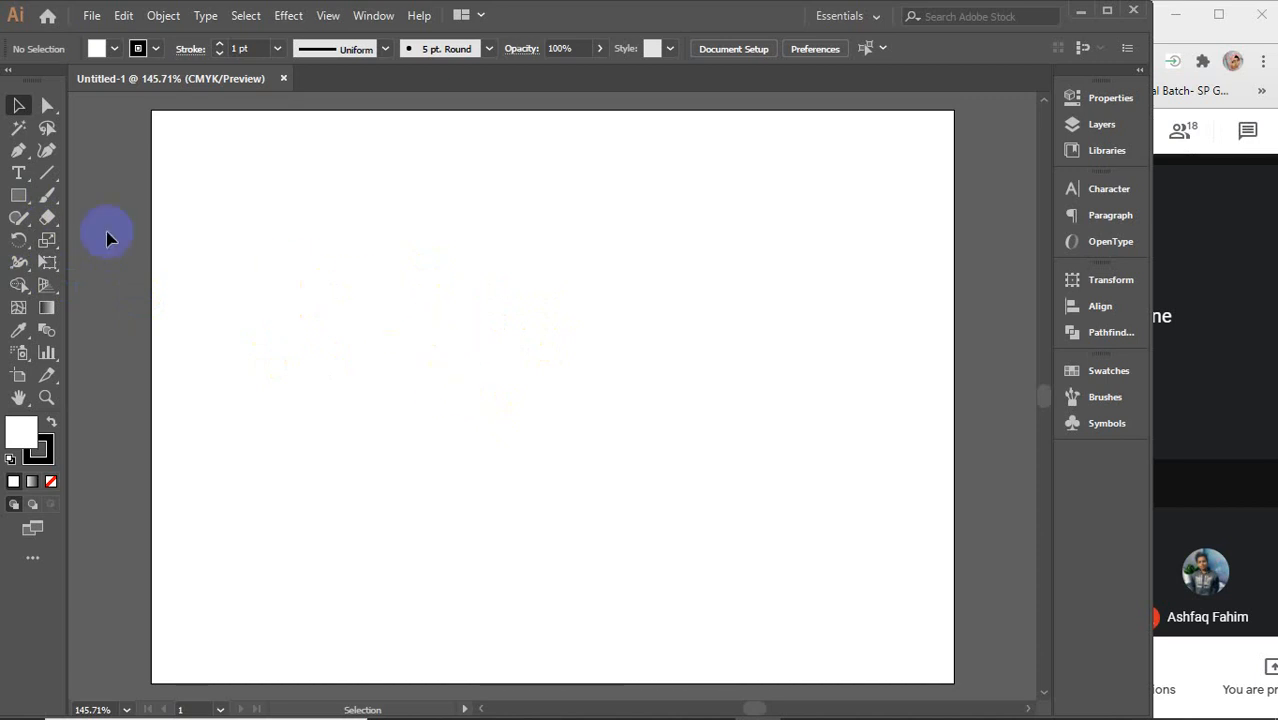
# - Place the dark_spot_treatments_2 image from the Desktop folder into the document as a linked file
pyautogui.moveTo(599, 712)
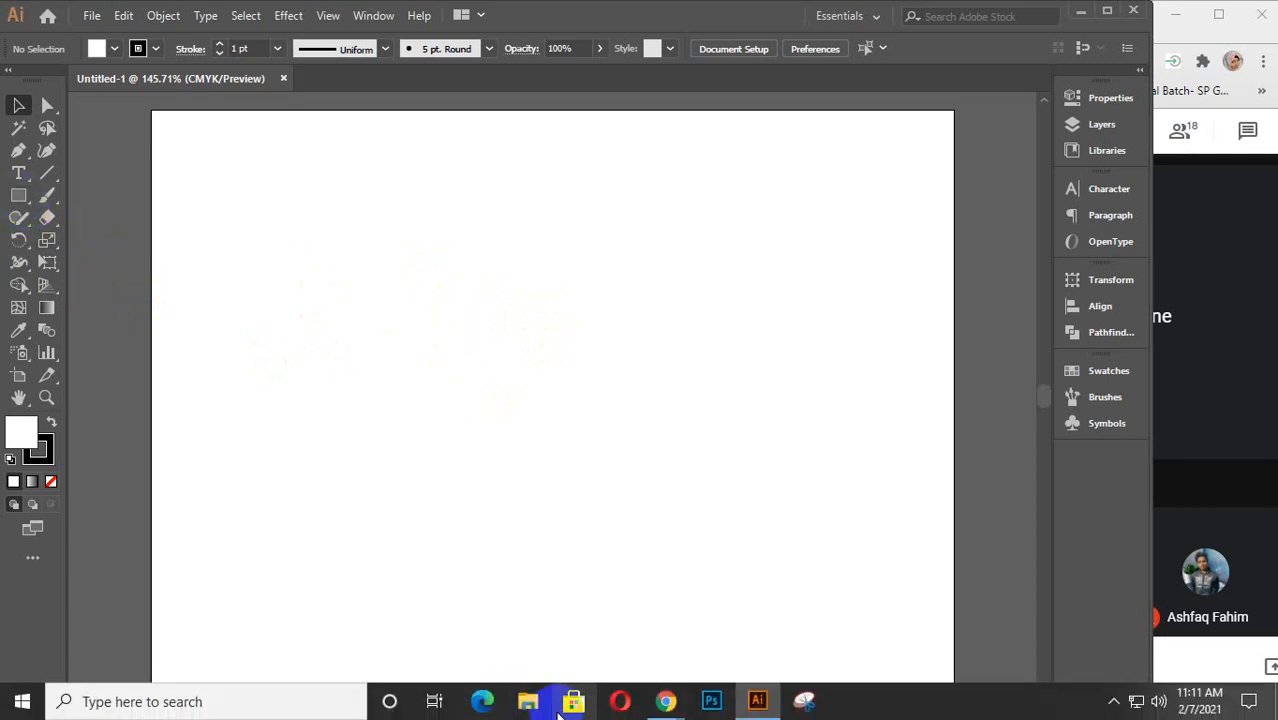
pyautogui.click(528, 701)
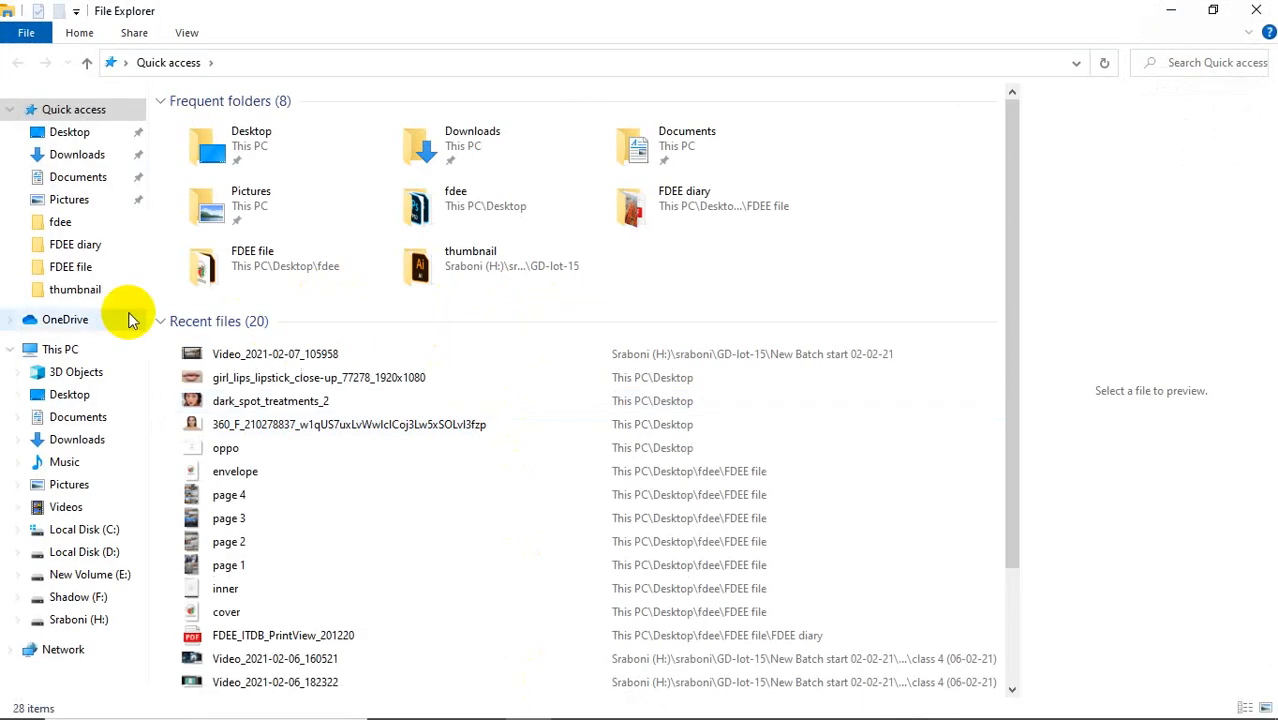
pyautogui.click(64, 133)
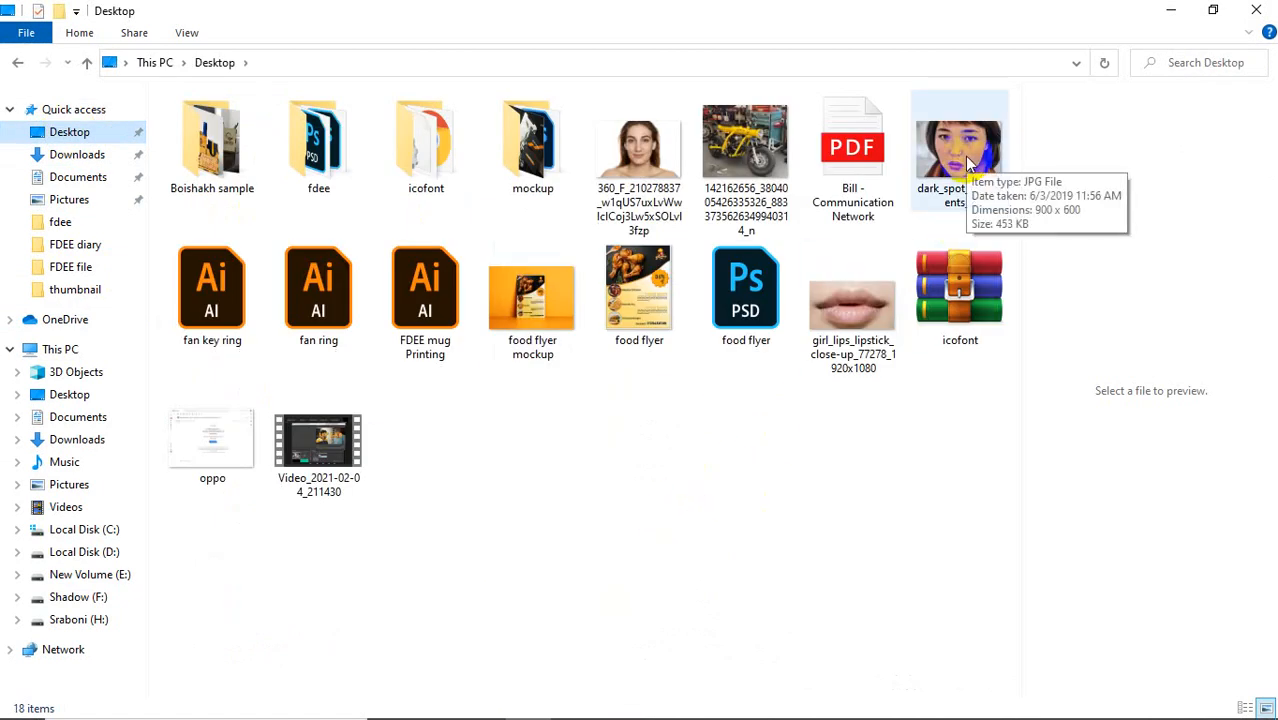
pyautogui.moveTo(966, 163); pyautogui.dragTo(608, 507)
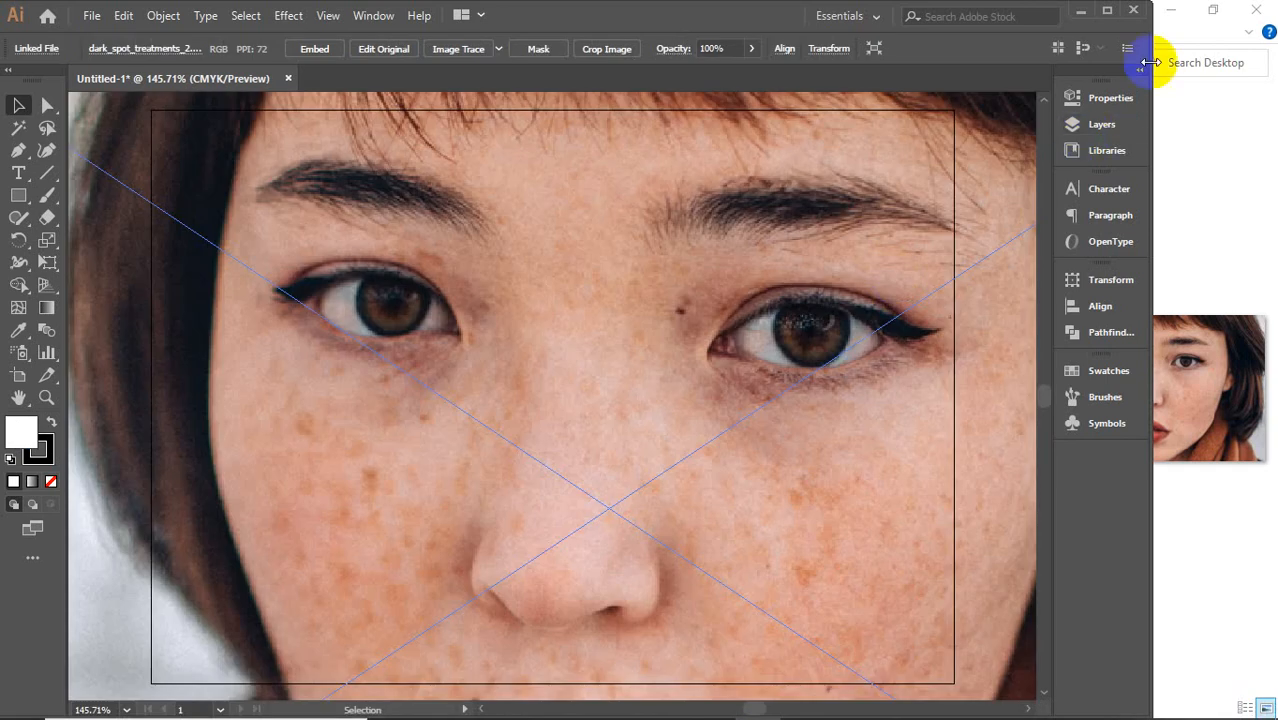
pyautogui.click(1170, 10)
# - Reposition the linked portrait so that it covers the artboard
pyautogui.scroll(-3, 686, 330)
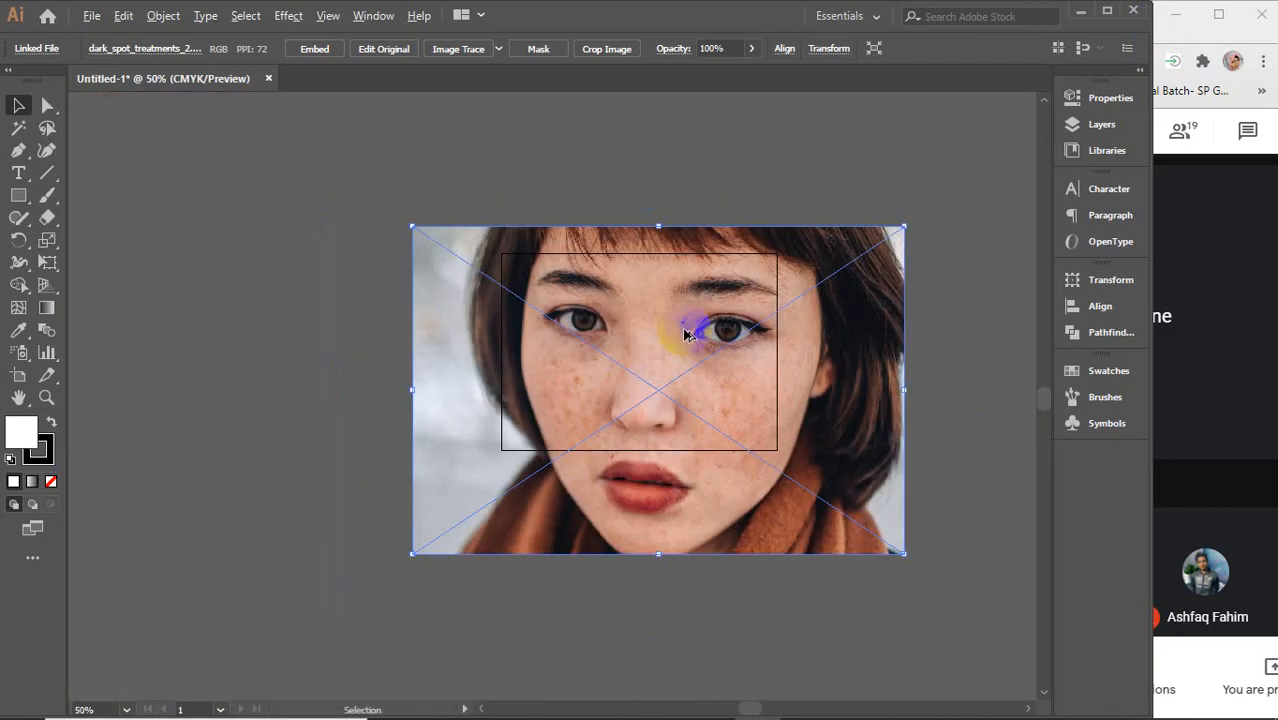
pyautogui.moveTo(650, 303); pyautogui.dragTo(532, 245)
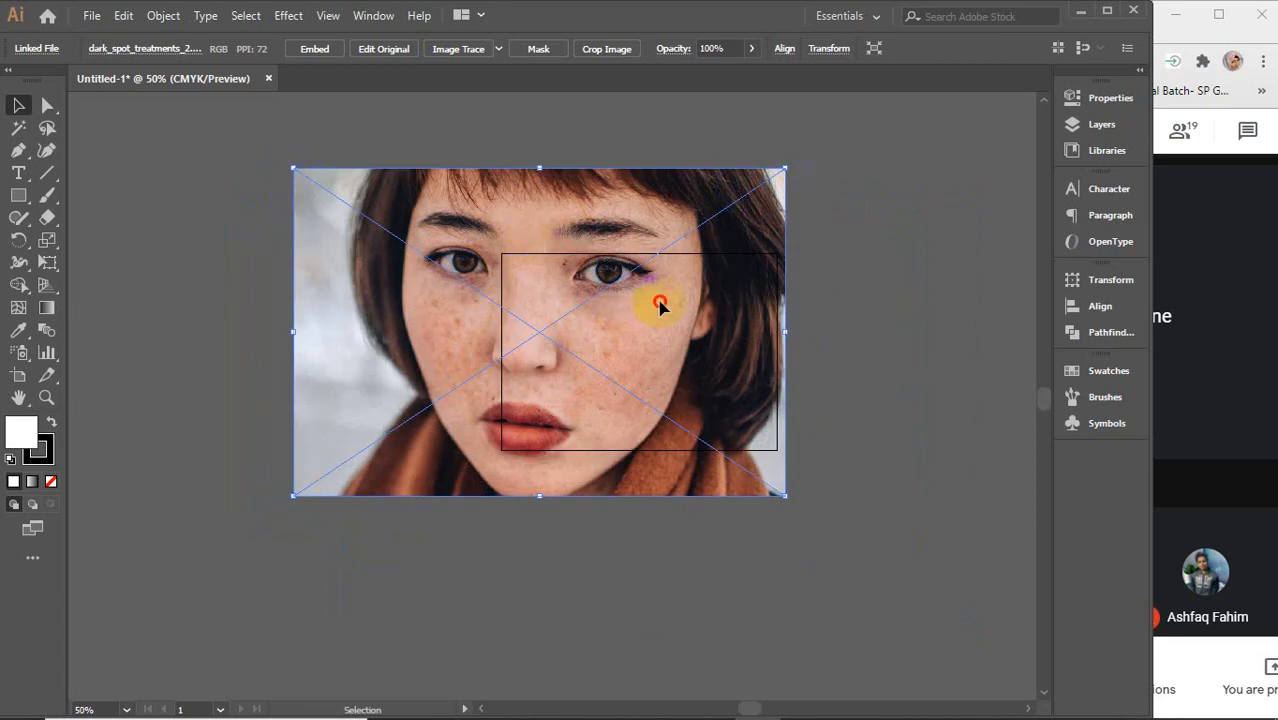
pyautogui.moveTo(655, 301); pyautogui.dragTo(702, 328)
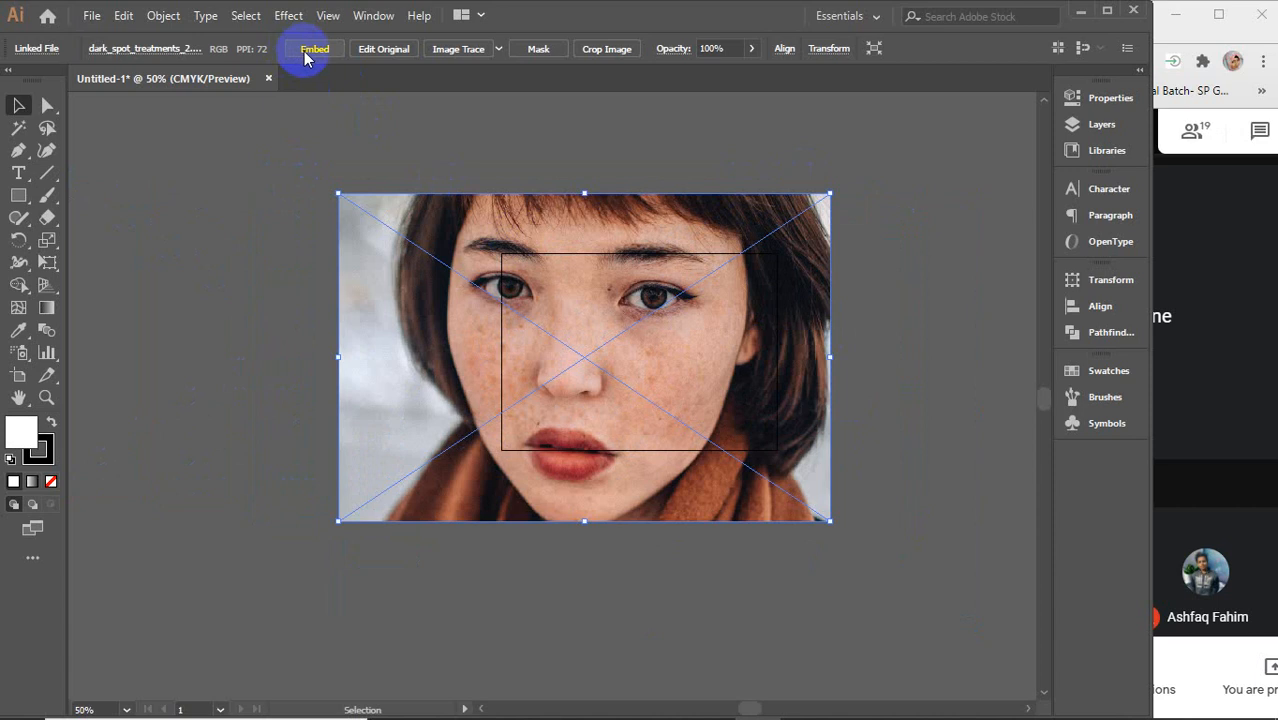
# - Embed the linked portrait in the document and move it partly off the artboard's left edge
pyautogui.click(1100, 97)
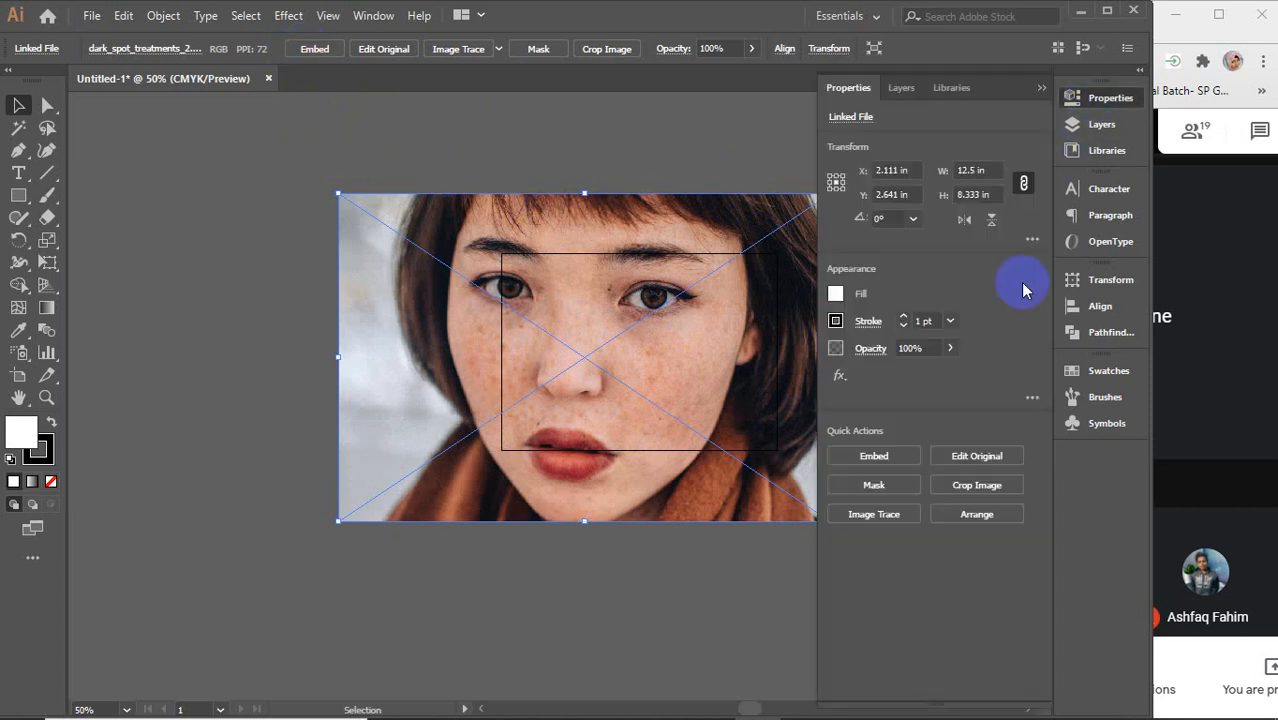
pyautogui.click(1041, 90)
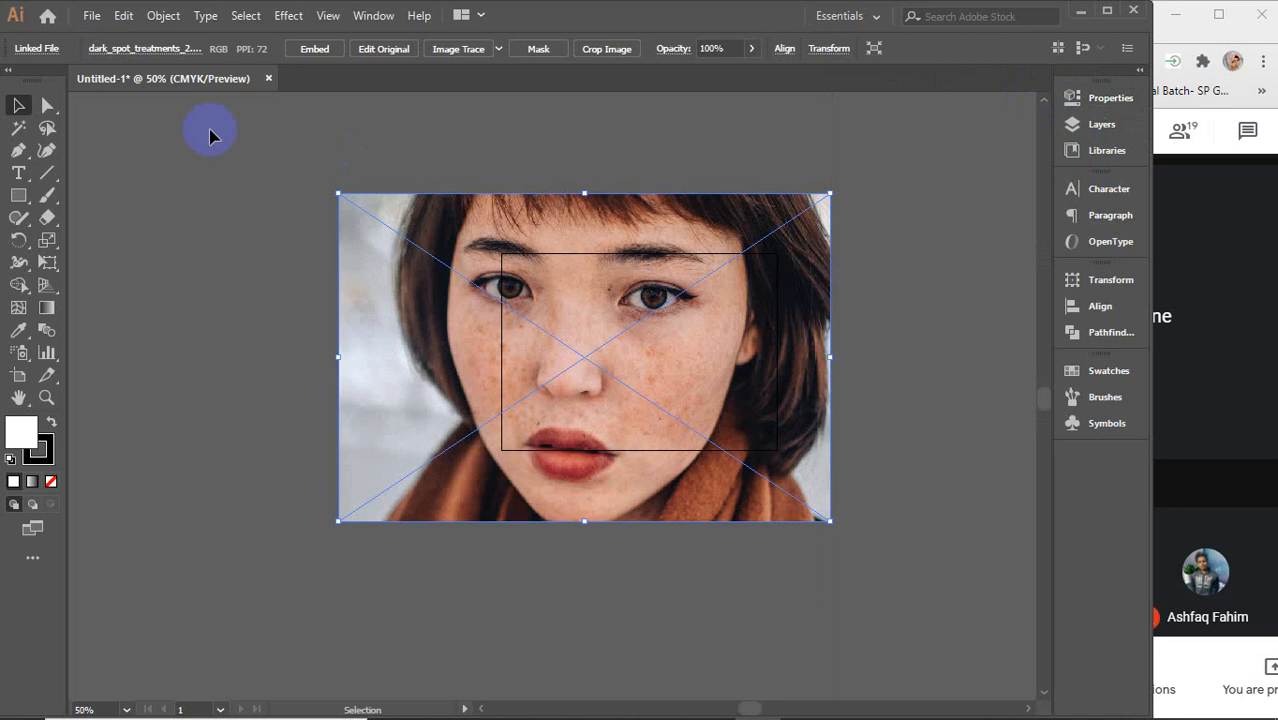
pyautogui.click(300, 50)
pyautogui.moveTo(745, 355); pyautogui.dragTo(571, 350)
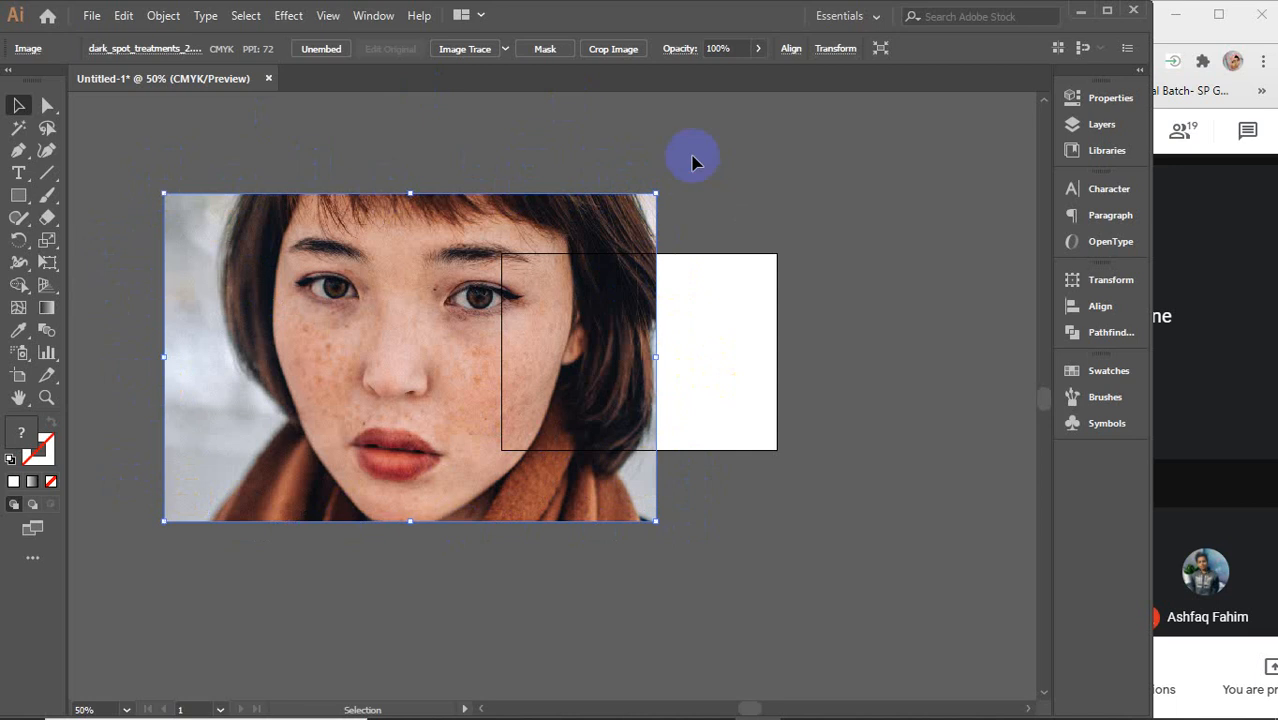
pyautogui.click(320, 48)
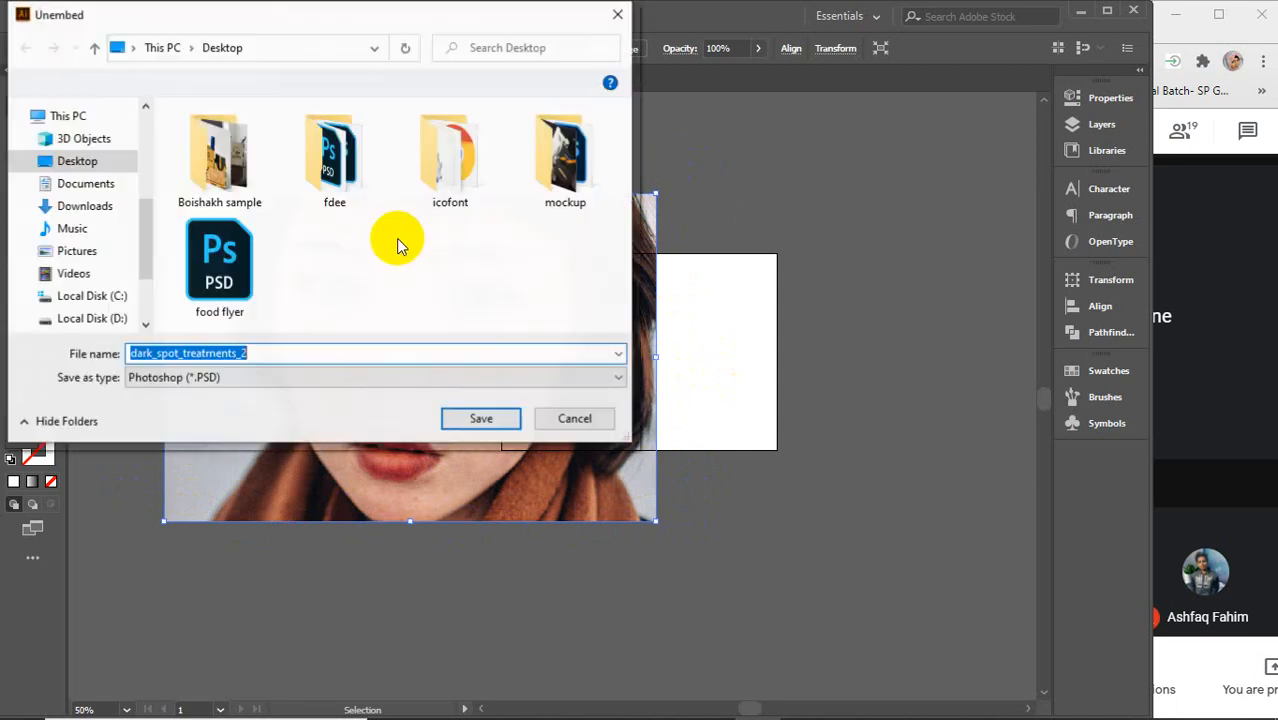
pyautogui.click(548, 425)
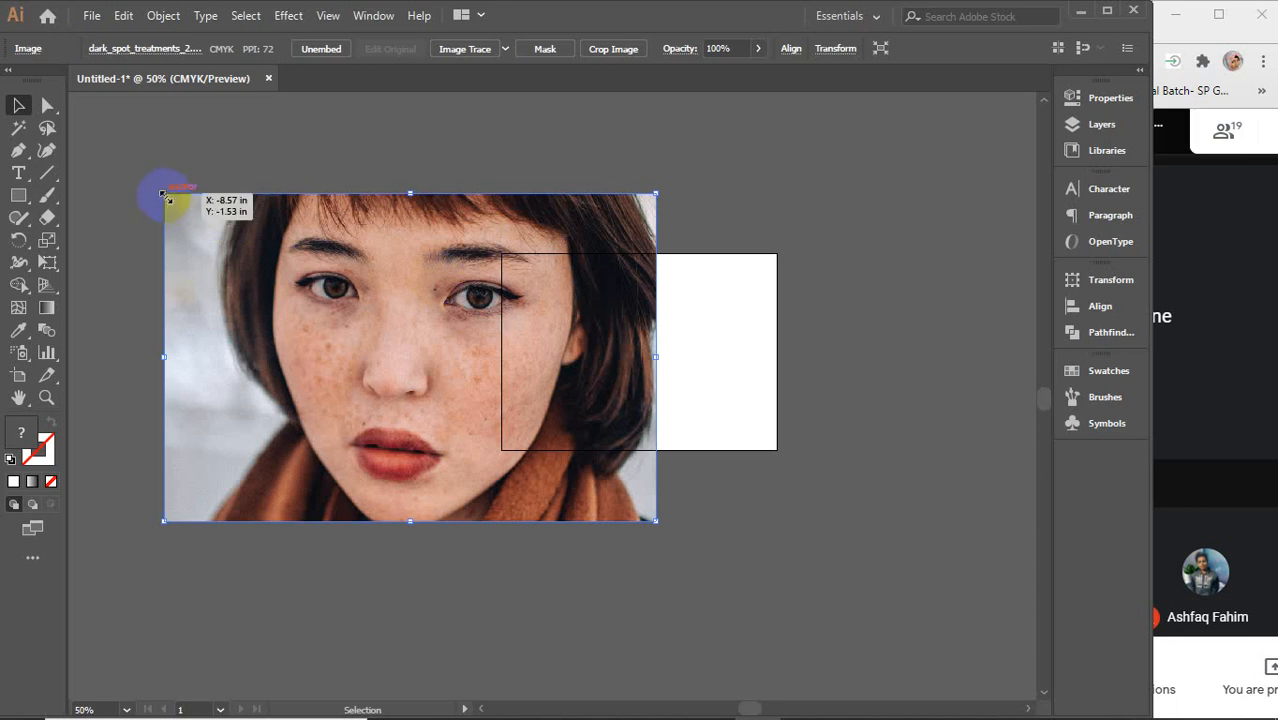
# - Scale the embedded portrait down to fit inside the artboard and move it to the artboard's upper-left area
pyautogui.moveTo(164, 194); pyautogui.dragTo(453, 385)
pyautogui.moveTo(560, 485); pyautogui.dragTo(635, 378)
pyautogui.scroll(2, 650, 351)
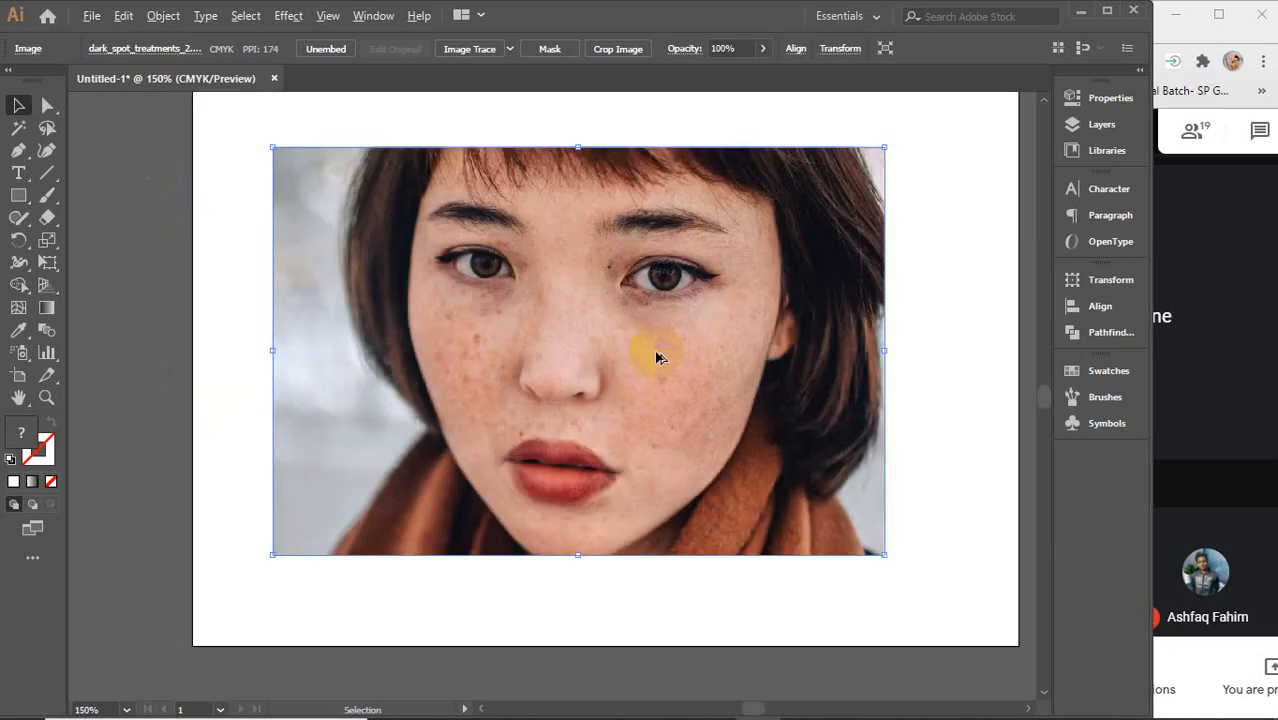
pyautogui.moveTo(670, 337); pyautogui.dragTo(607, 382)
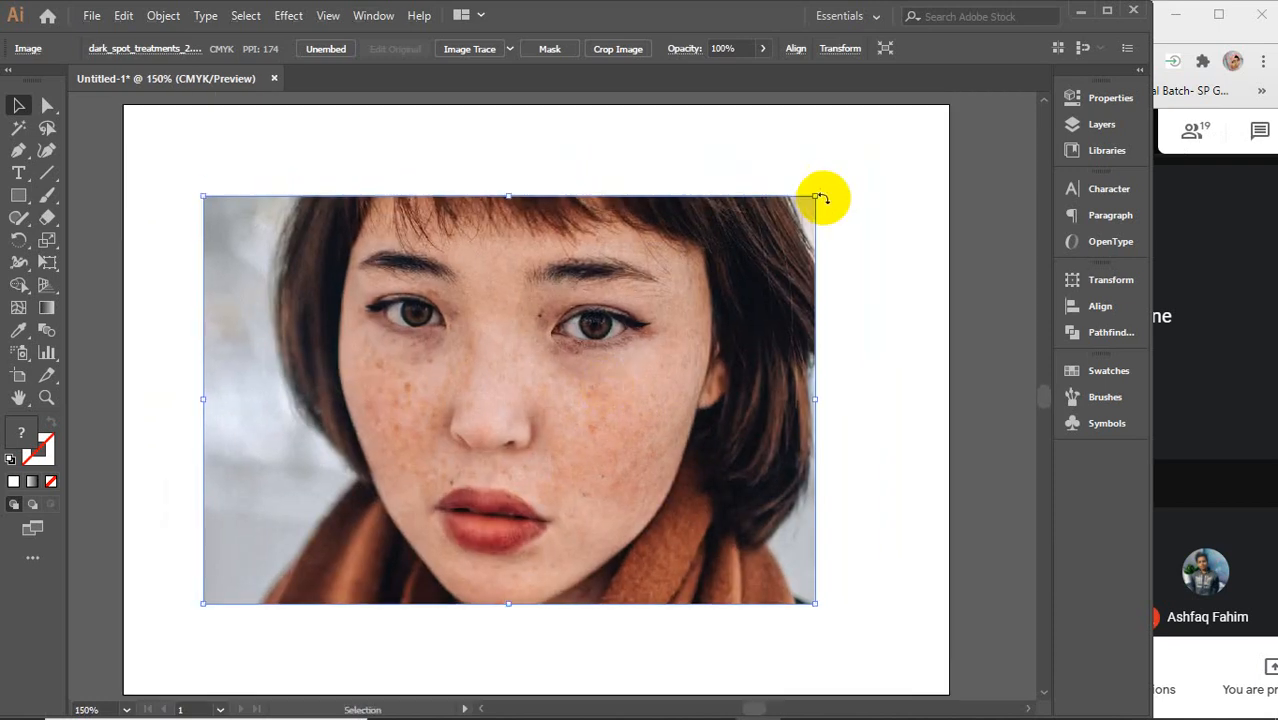
pyautogui.moveTo(816, 196); pyautogui.dragTo(671, 328)
pyautogui.moveTo(478, 428); pyautogui.dragTo(462, 301)
# - Preview the portrait reflected across the vertical and horizontal axes, and cancel the reflection
pyautogui.rightClick(462, 301)
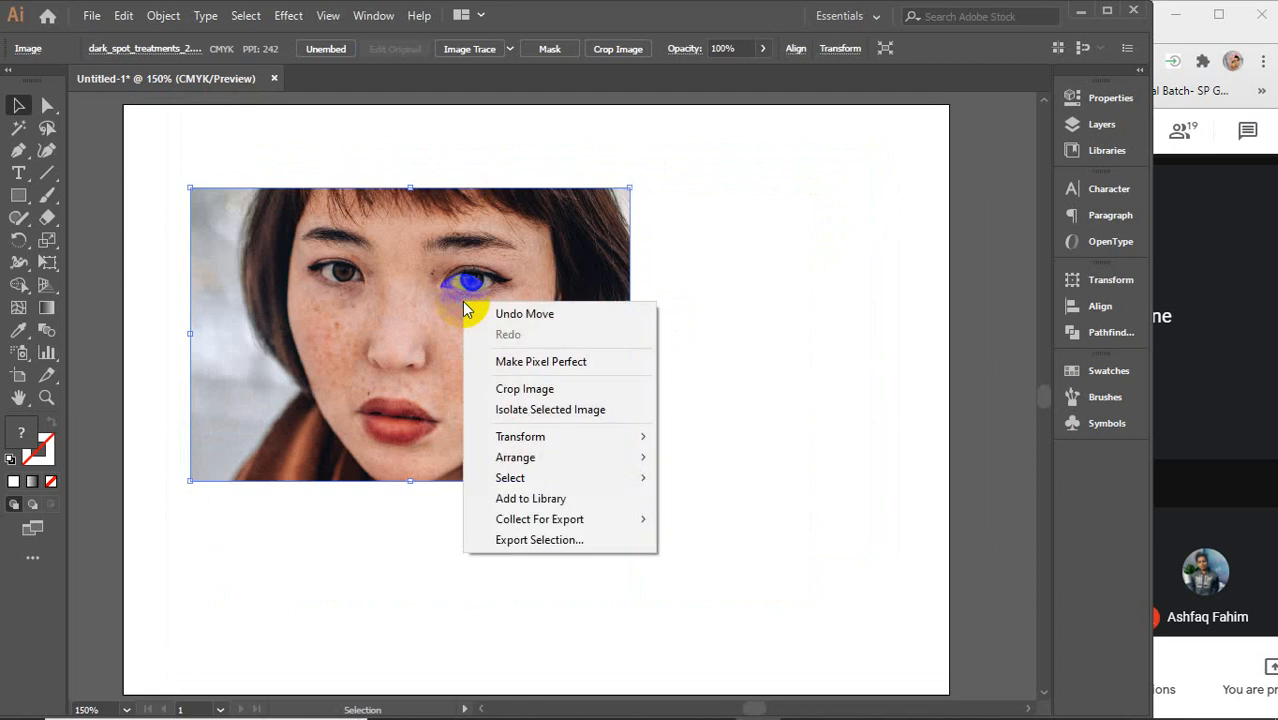
pyautogui.moveTo(512, 445)
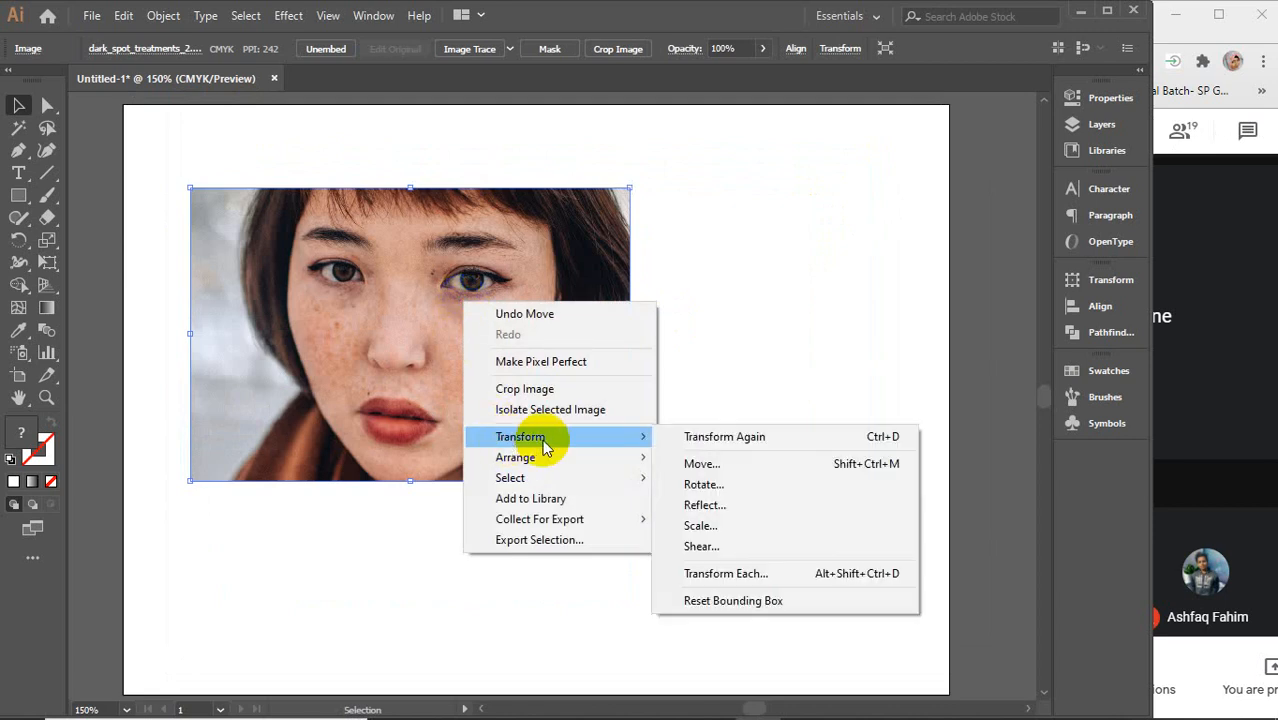
pyautogui.click(722, 505)
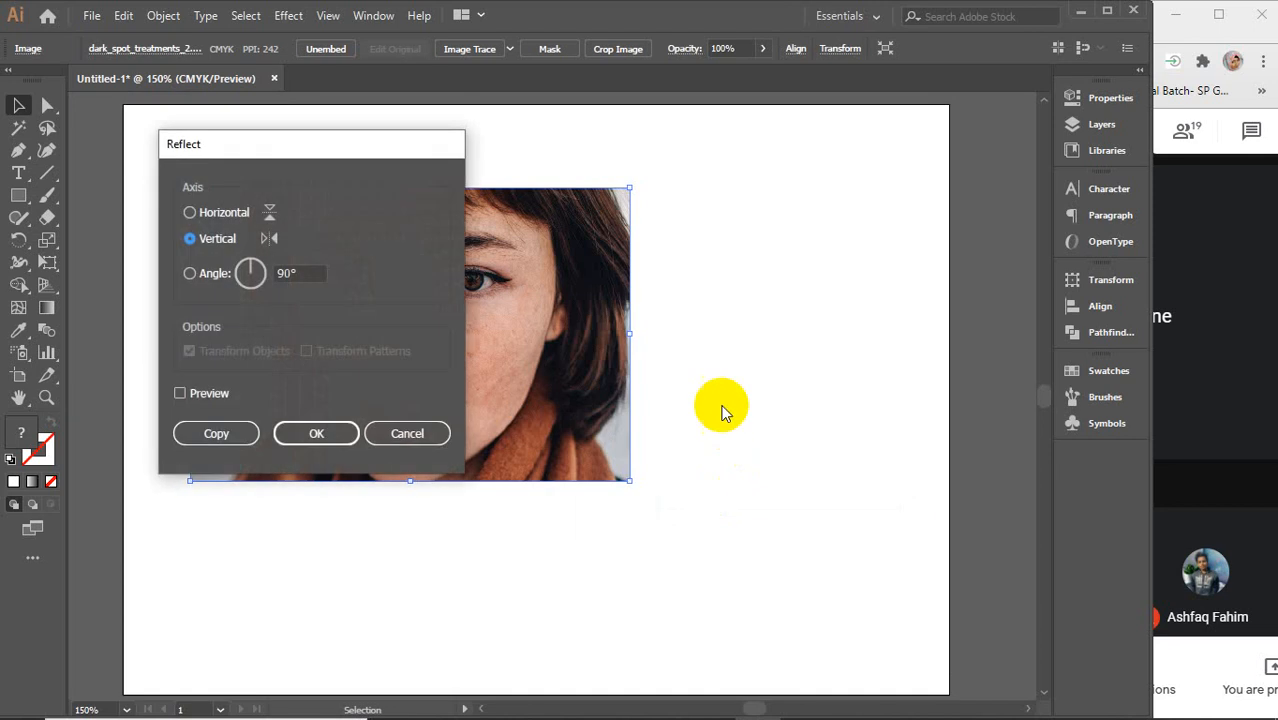
pyautogui.moveTo(356, 158); pyautogui.dragTo(905, 145)
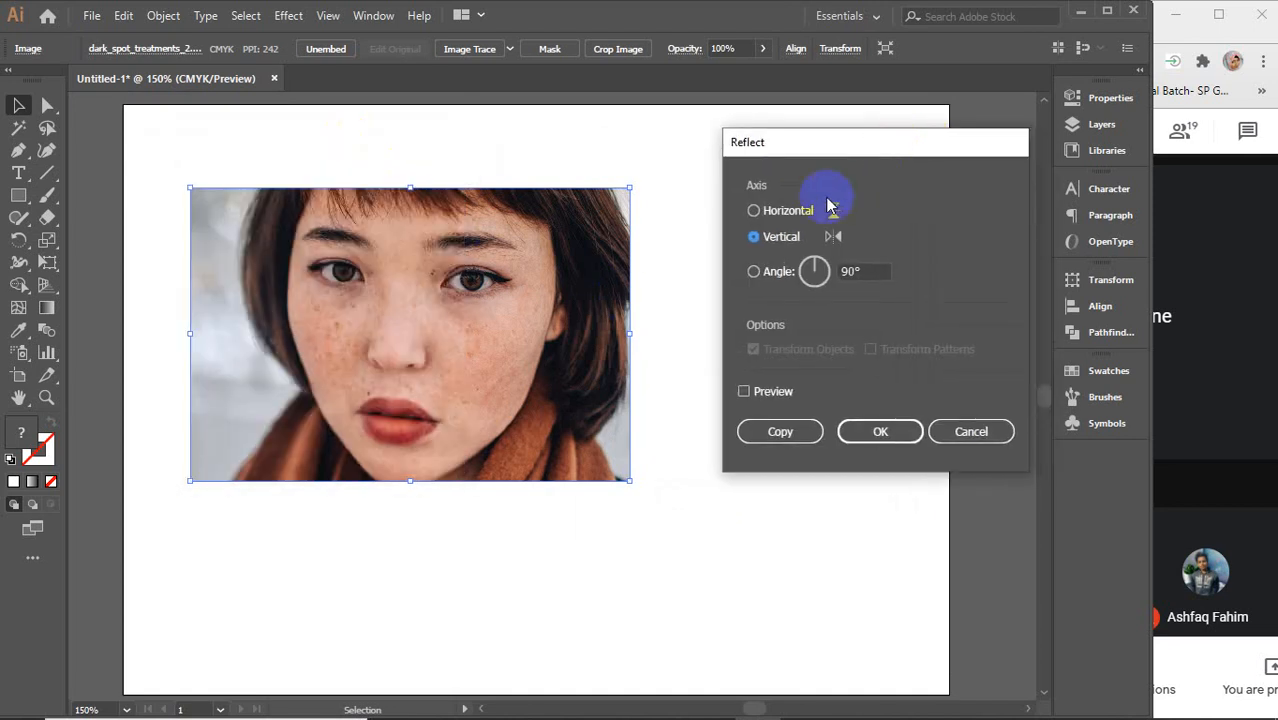
pyautogui.click(766, 396)
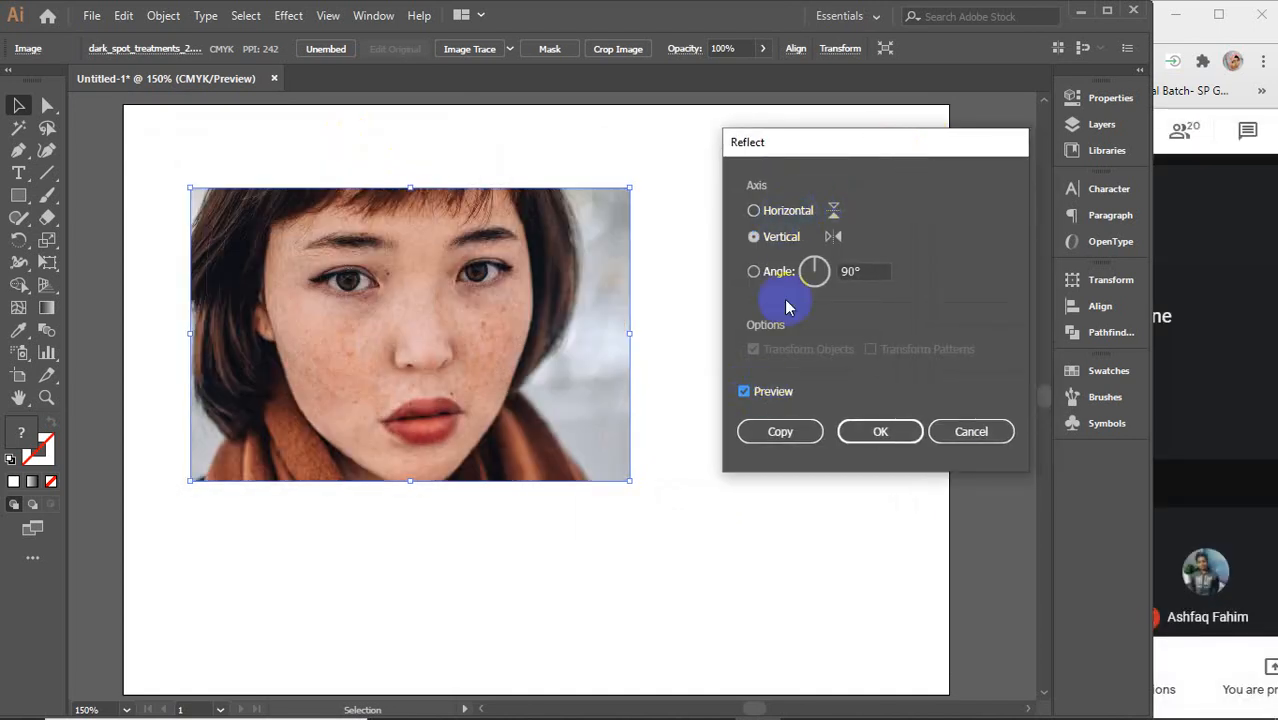
pyautogui.click(755, 211)
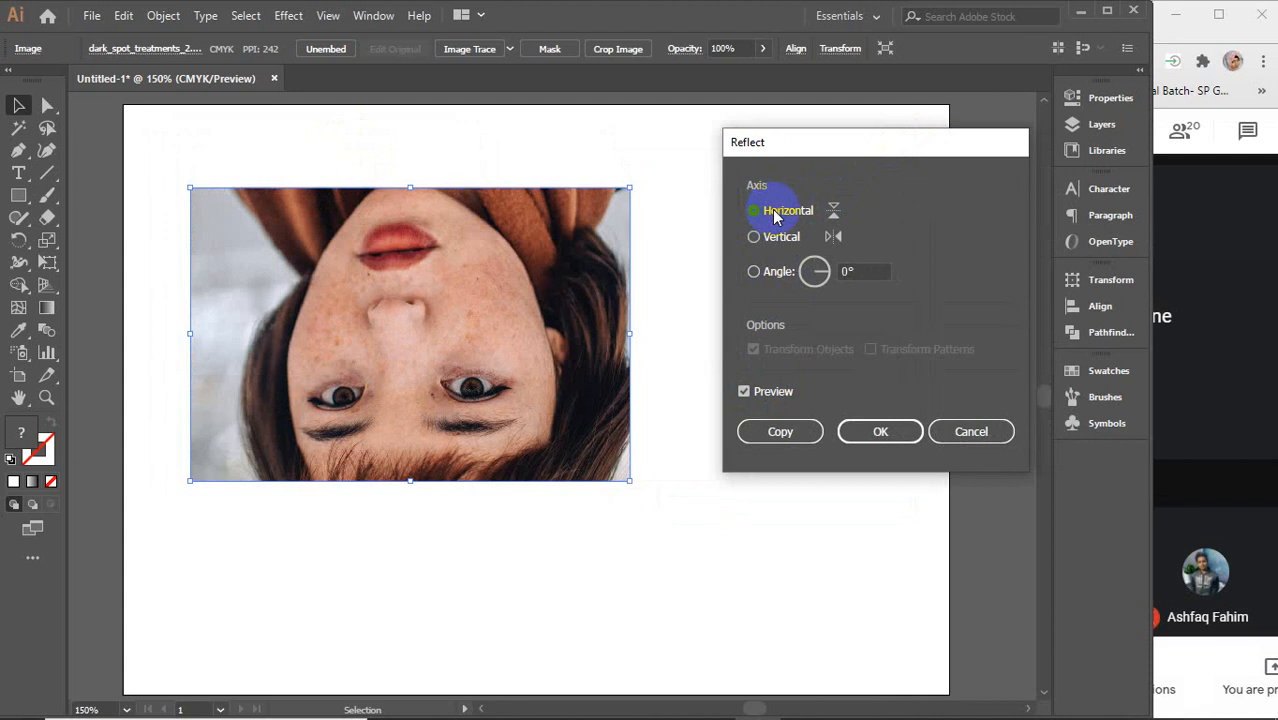
pyautogui.click(770, 237)
pyautogui.click(766, 210)
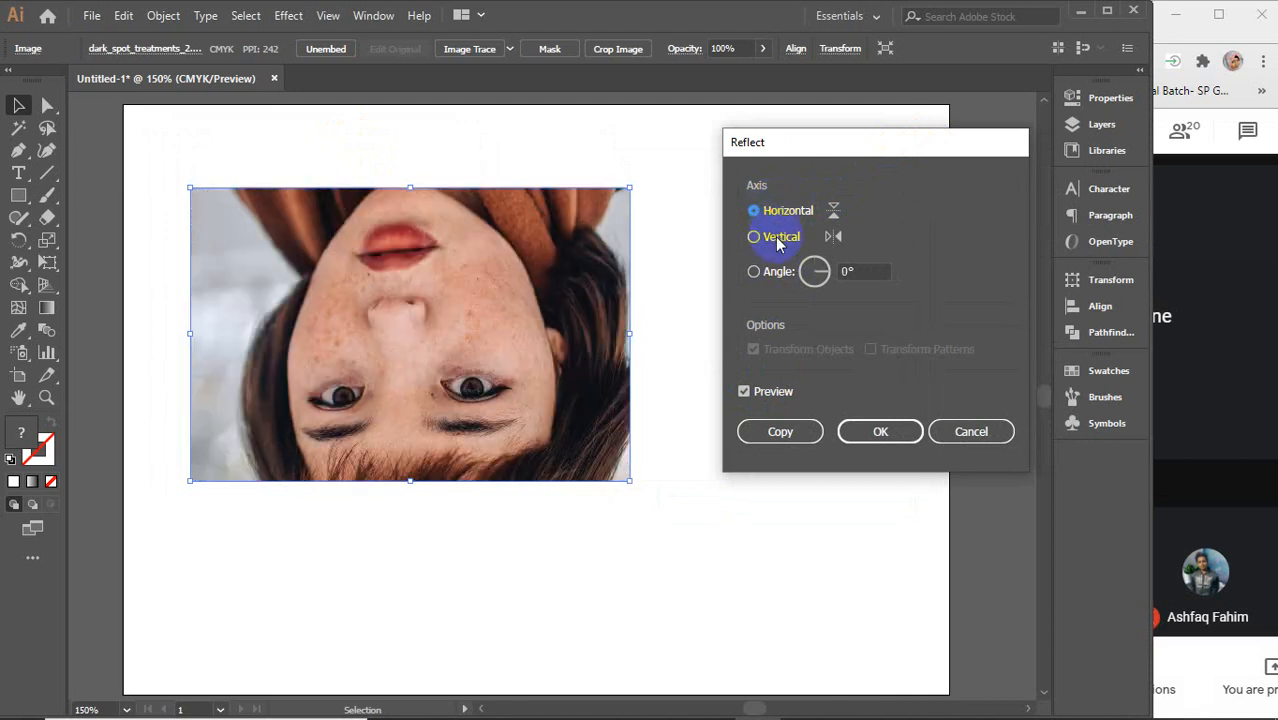
pyautogui.click(770, 238)
pyautogui.click(780, 212)
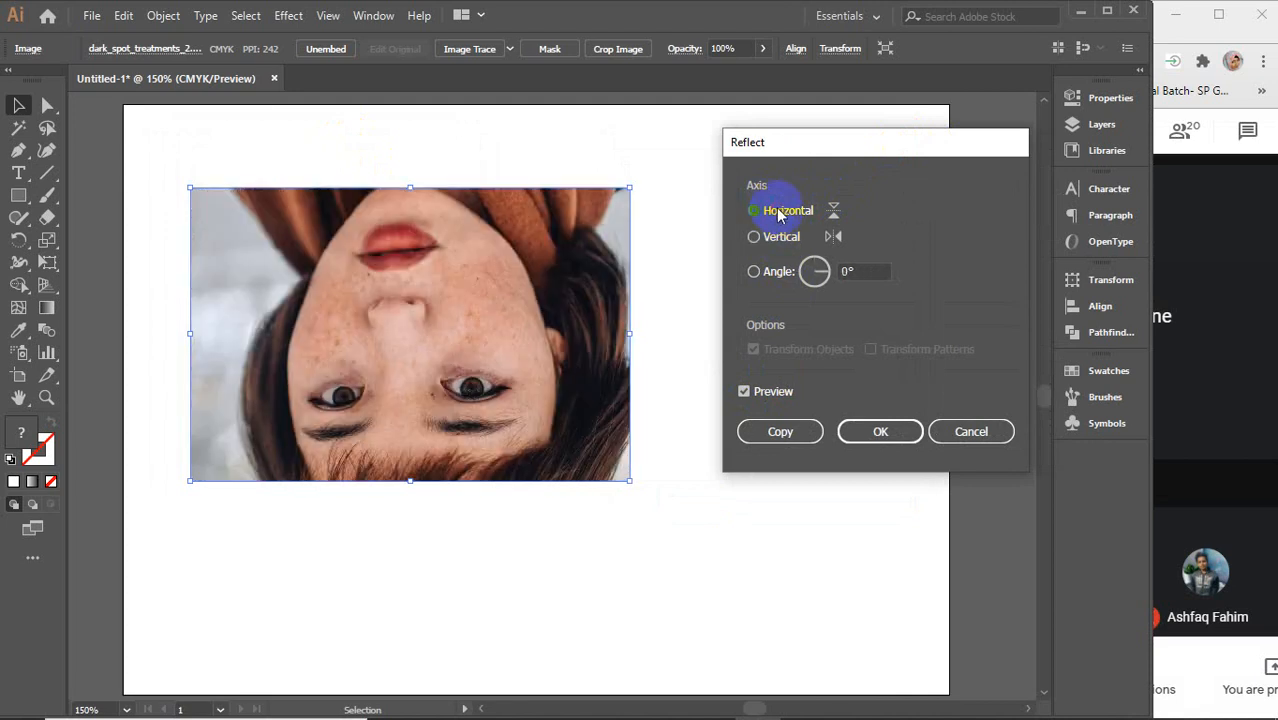
pyautogui.click(970, 431)
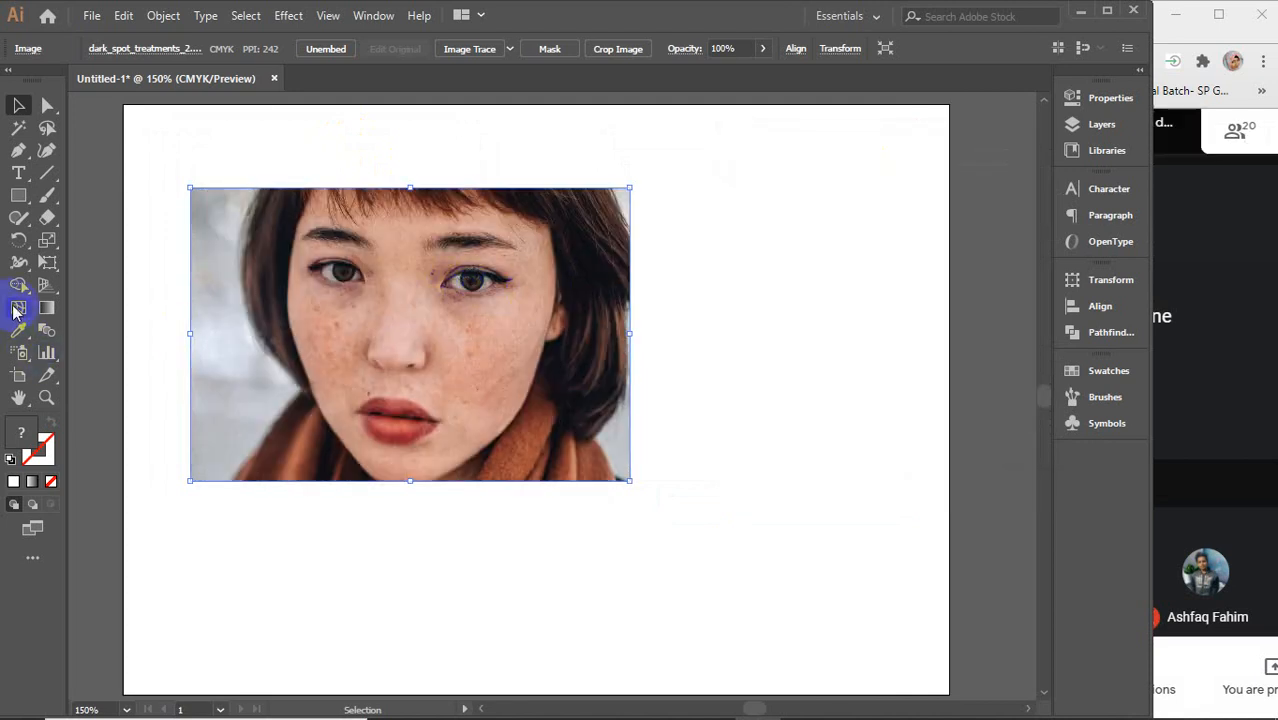
pyautogui.moveTo(16, 240); pyautogui.dragTo(96, 263)
pyautogui.rightClick(417, 322)
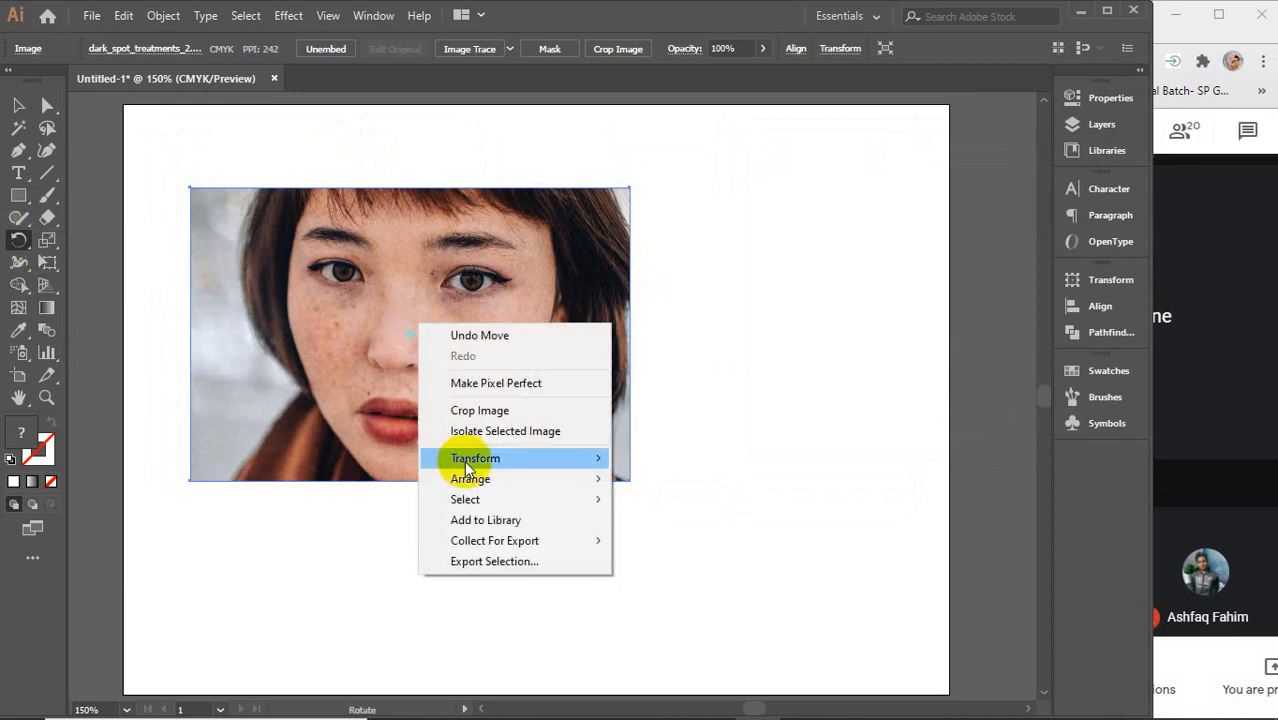
pyautogui.moveTo(16, 242); pyautogui.dragTo(15, 242)
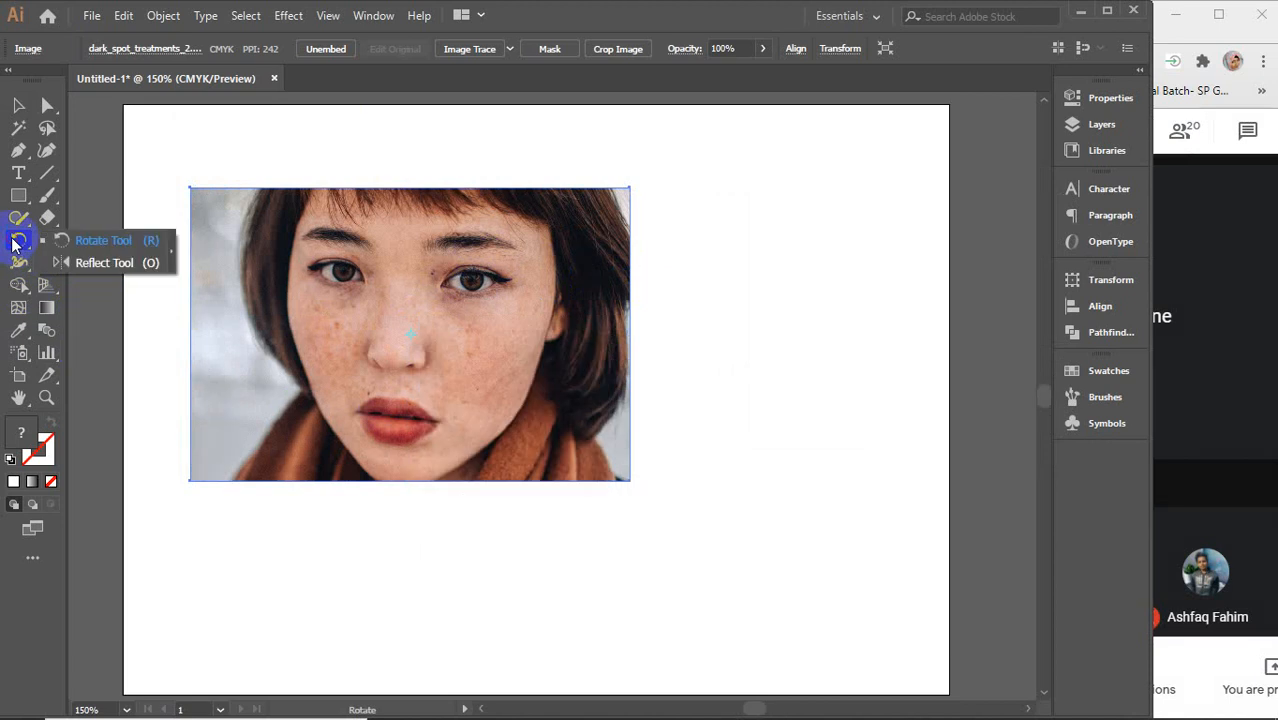
pyautogui.rightClick(361, 271)
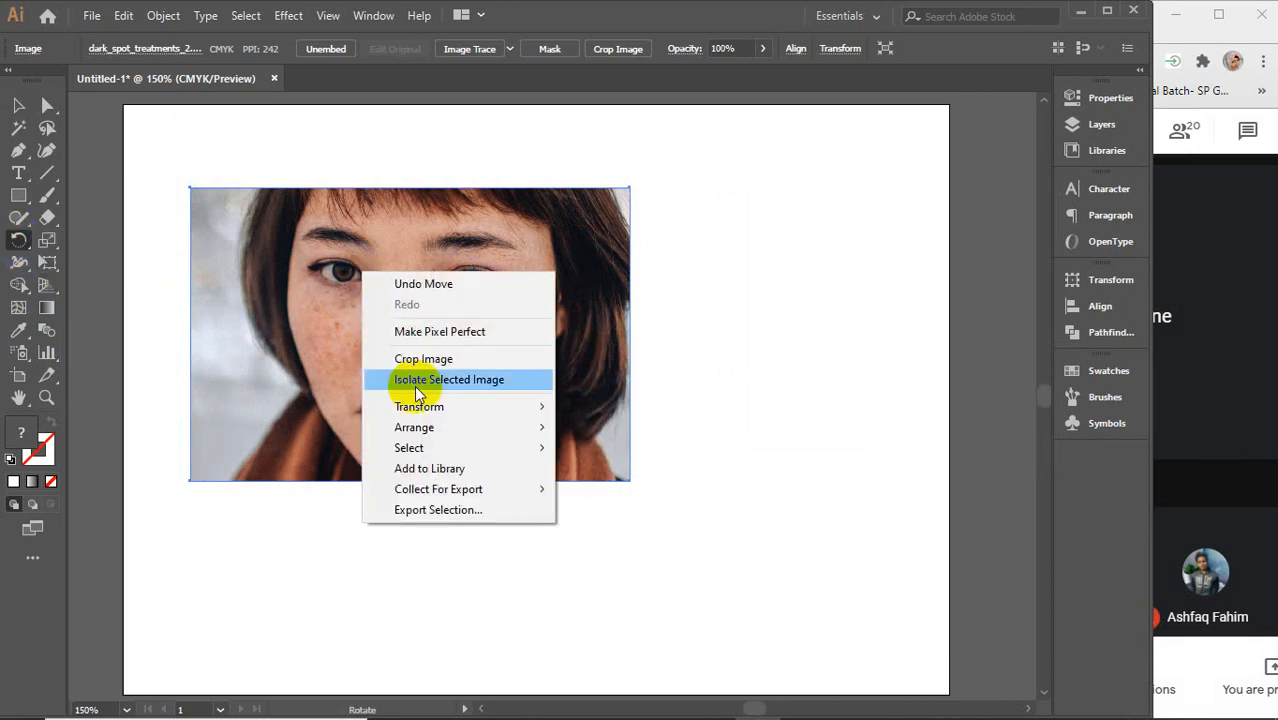
pyautogui.moveTo(419, 411)
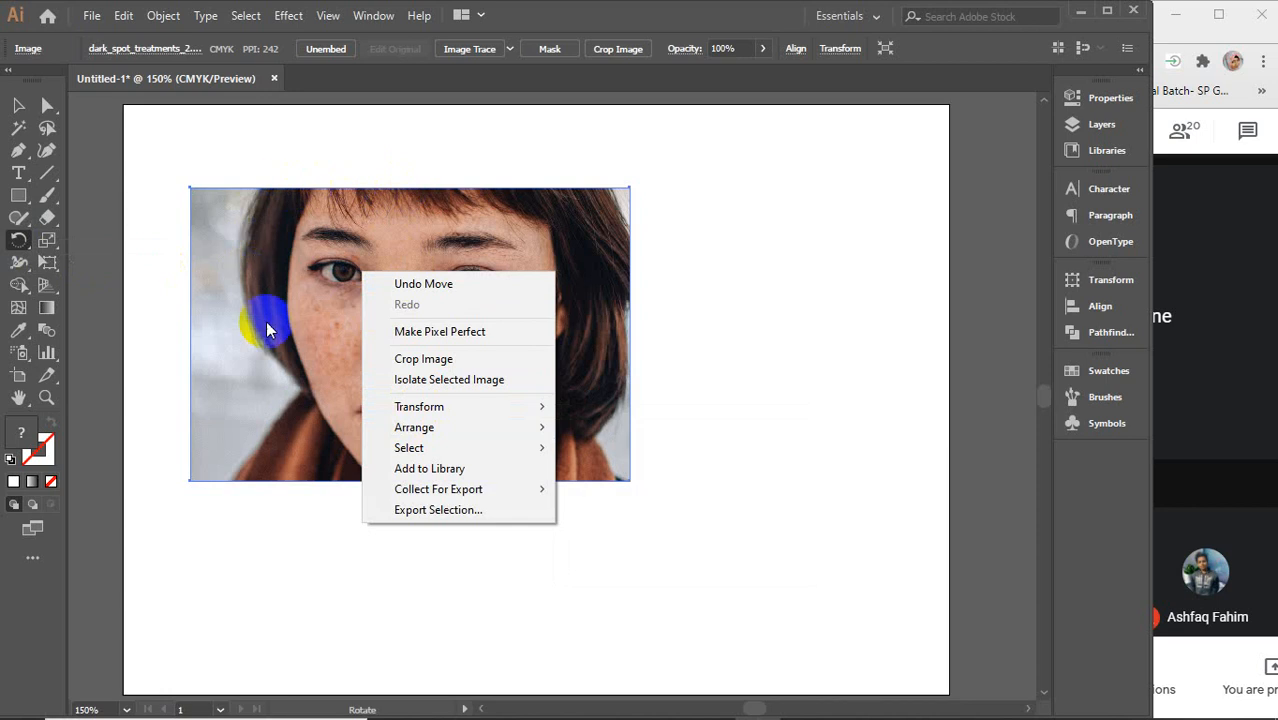
# - Preview a vertical-axis reflection of the portrait about its own centre and cancel it
pyautogui.click(462, 252)
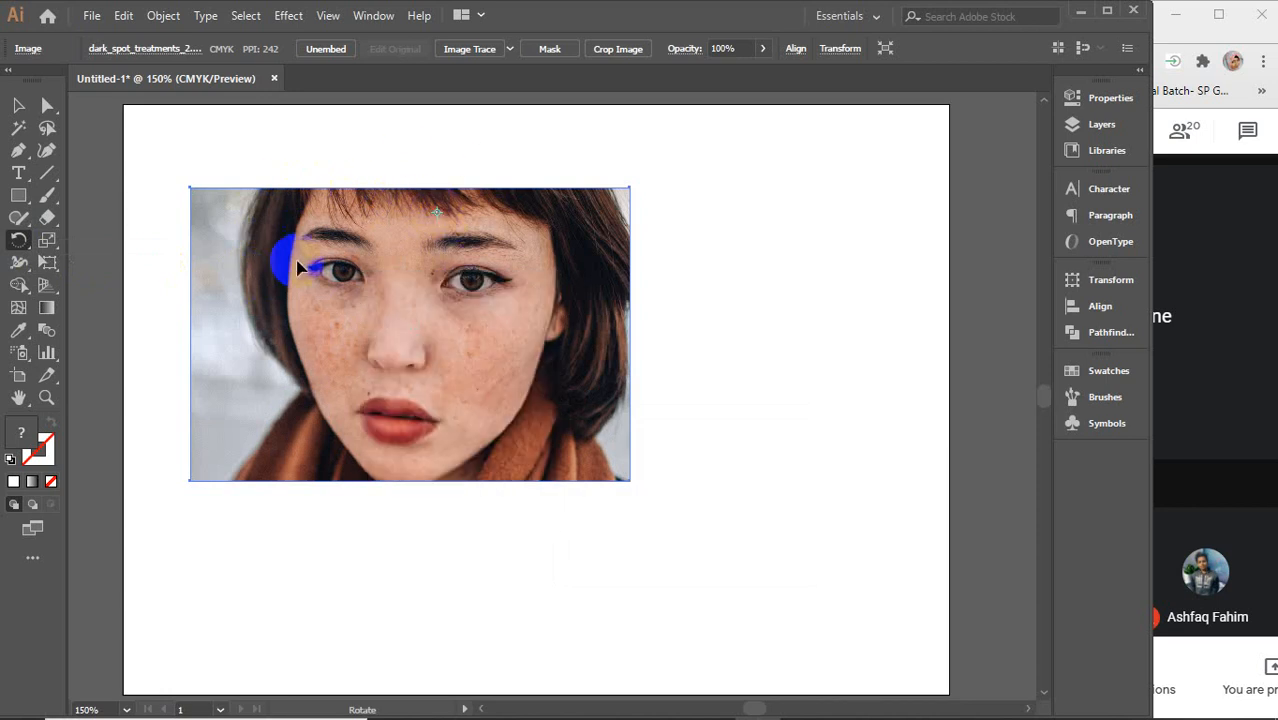
pyautogui.click(18, 105)
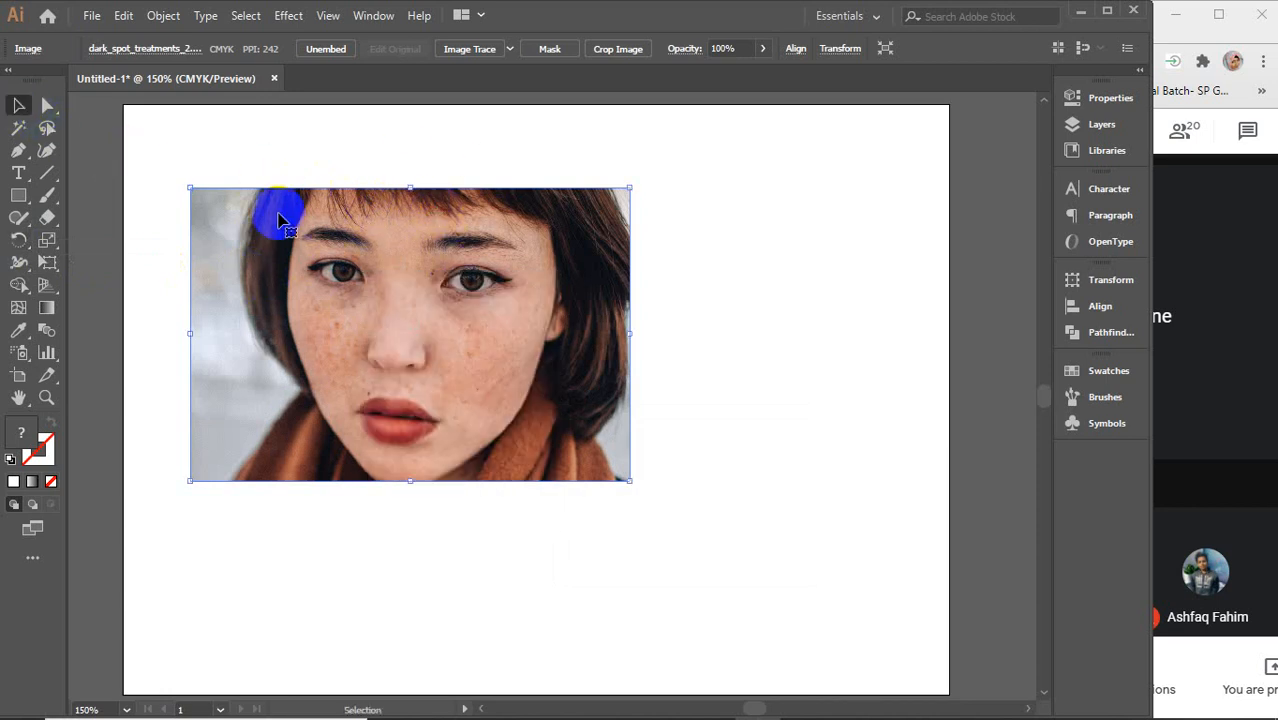
pyautogui.rightClick(436, 266)
pyautogui.moveTo(465, 397)
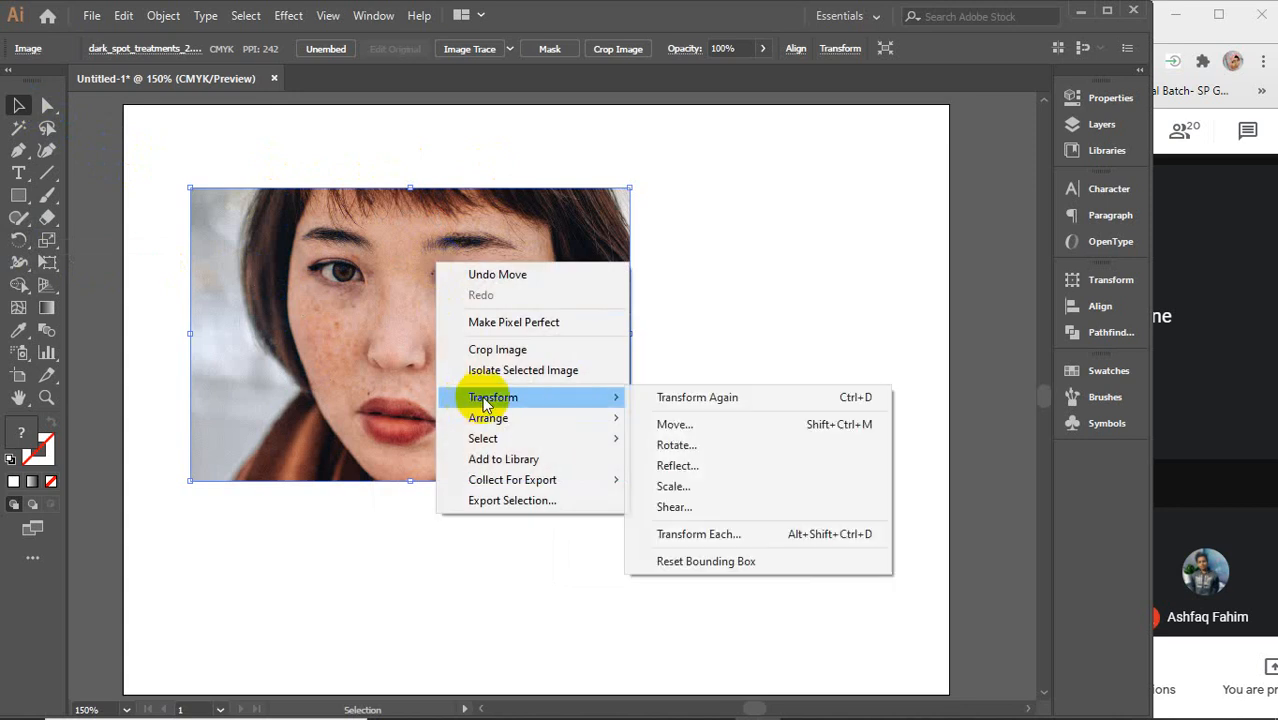
pyautogui.click(700, 467)
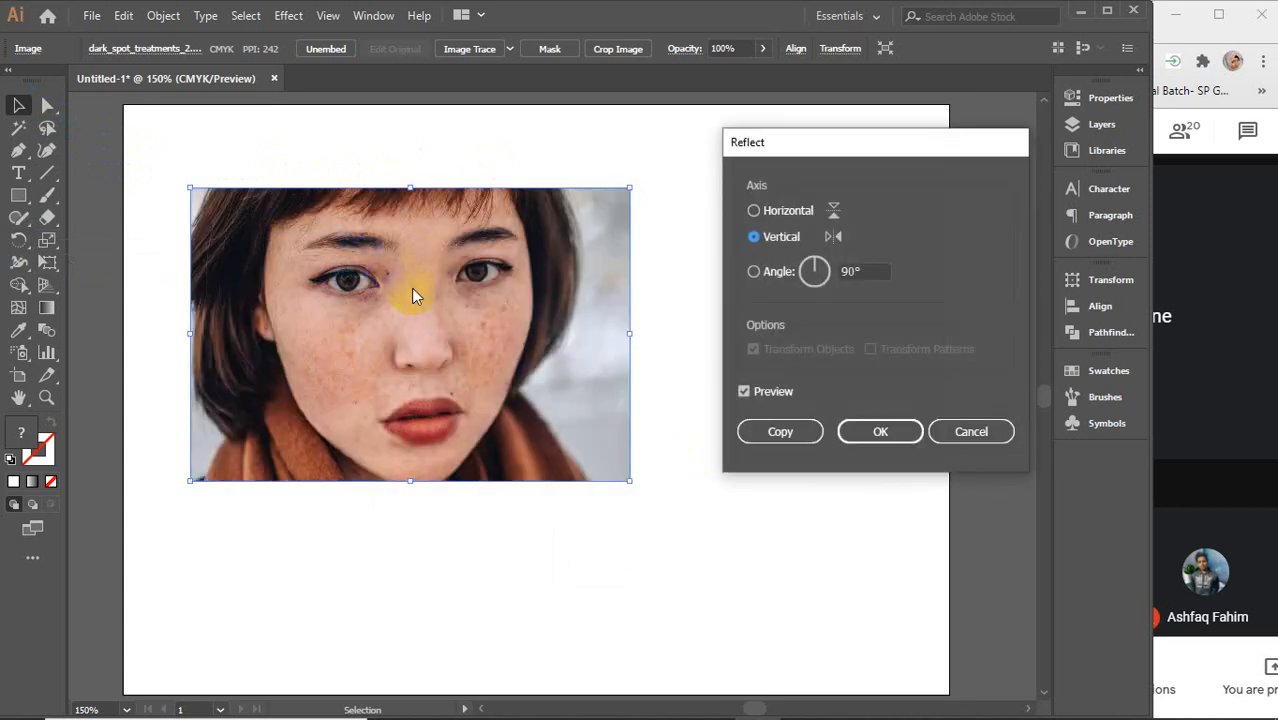
pyautogui.click(936, 431)
# - Preview a vertical reflection of the portrait with the Reflect tool about a point near the artboard's lower-right corner, and cancel it
pyautogui.click(15, 243)
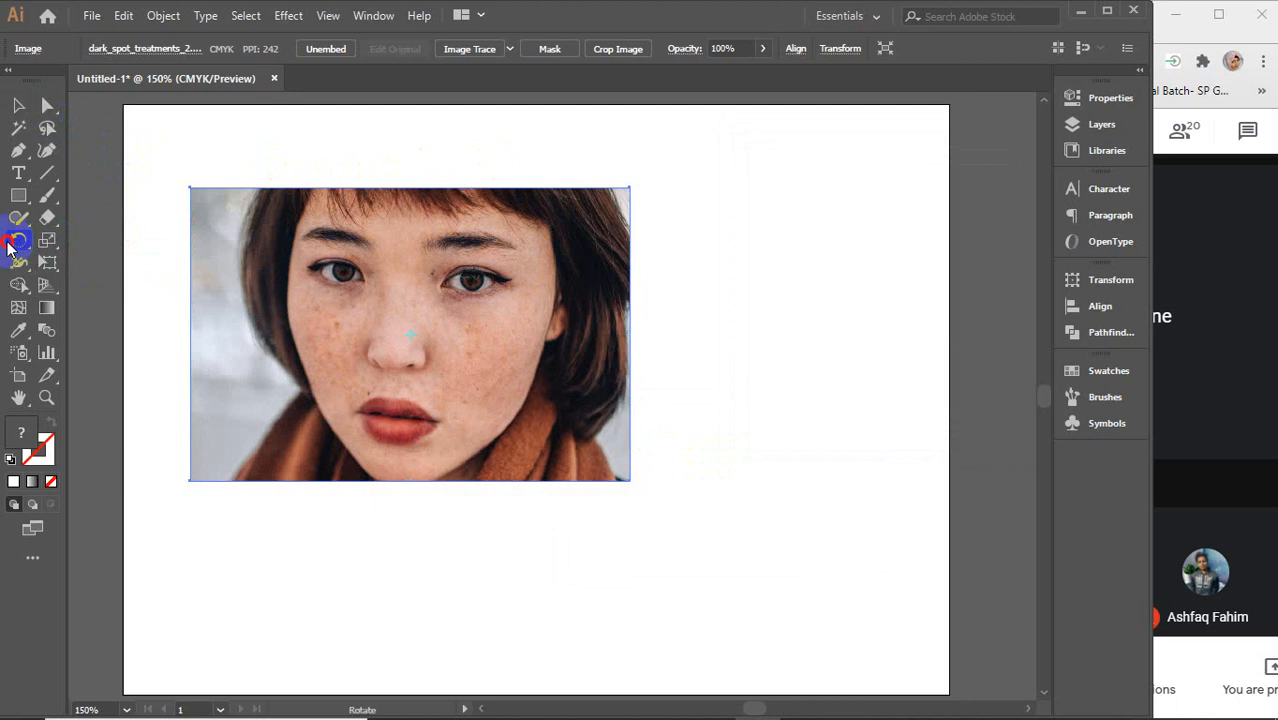
pyautogui.moveTo(10, 245); pyautogui.dragTo(105, 266)
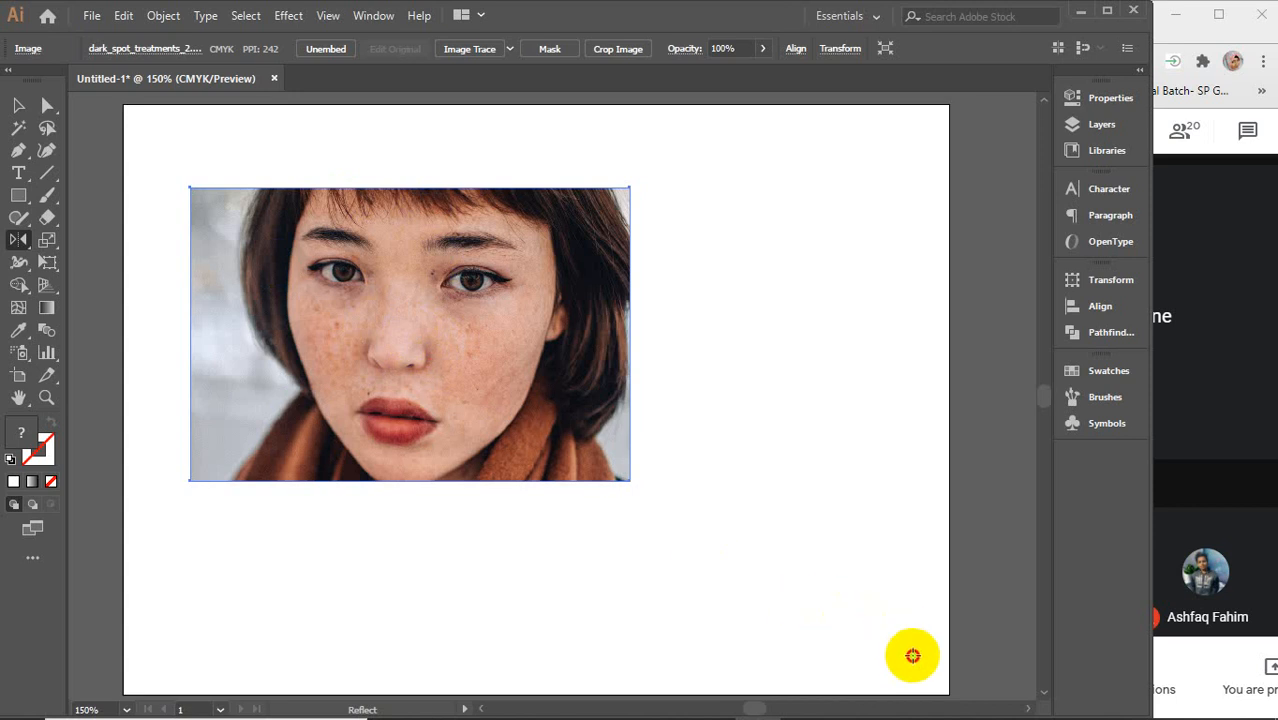
pyautogui.keyDown('alt'); pyautogui.click(908, 661); pyautogui.keyUp('alt')
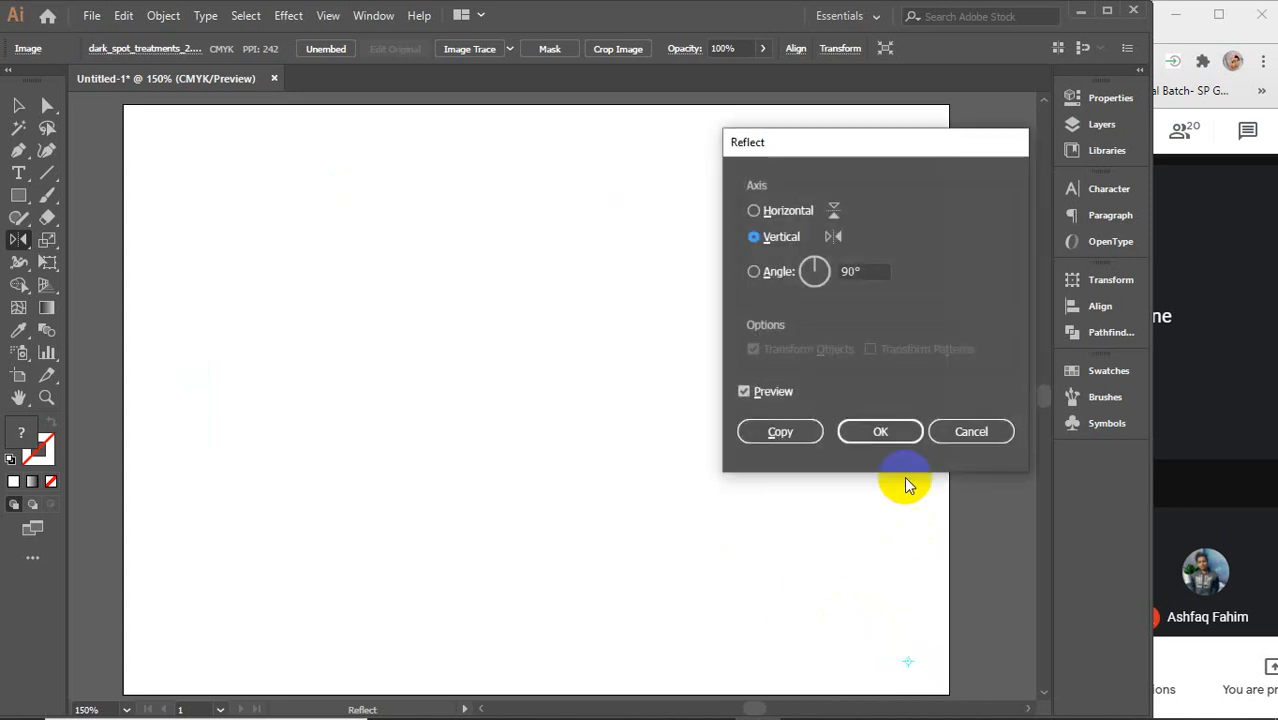
pyautogui.click(962, 450)
# - Preview vertical, horizontal and 135° reflections of the portrait about a point near the artboard's lower-right corner, and cancel them
pyautogui.scroll(-5, 684, 442)
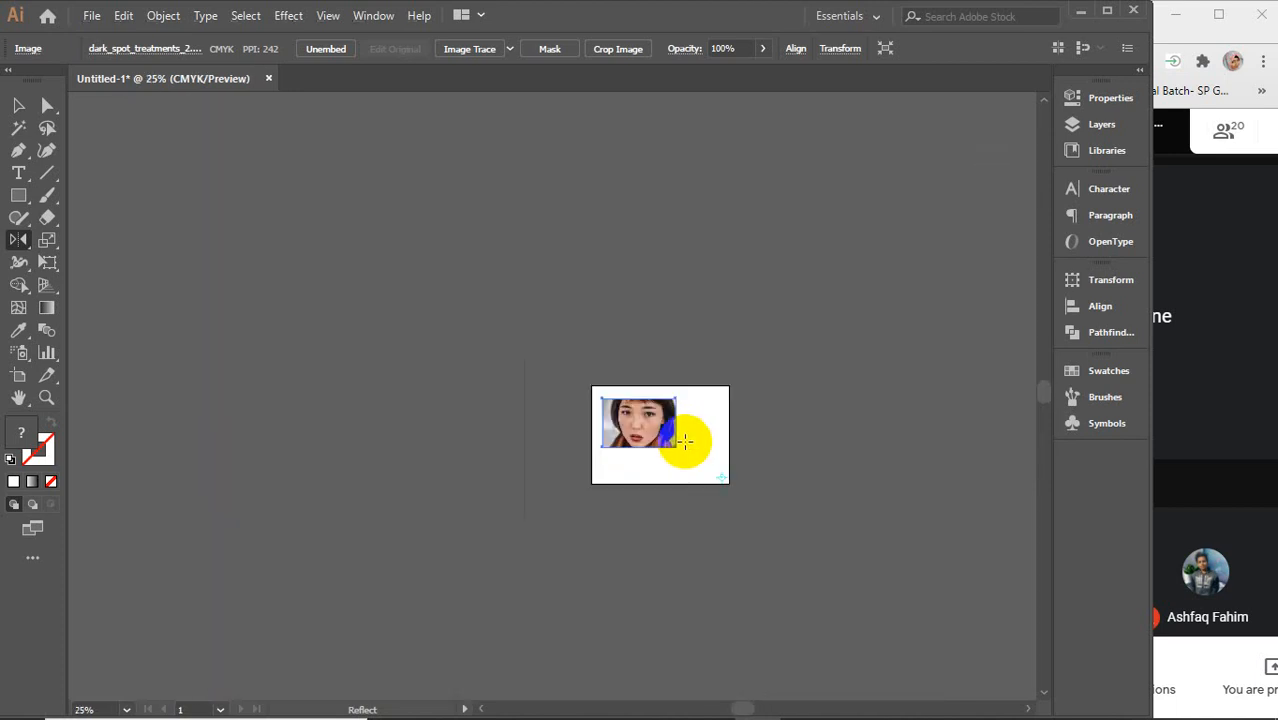
pyautogui.moveTo(689, 462); pyautogui.dragTo(566, 436)
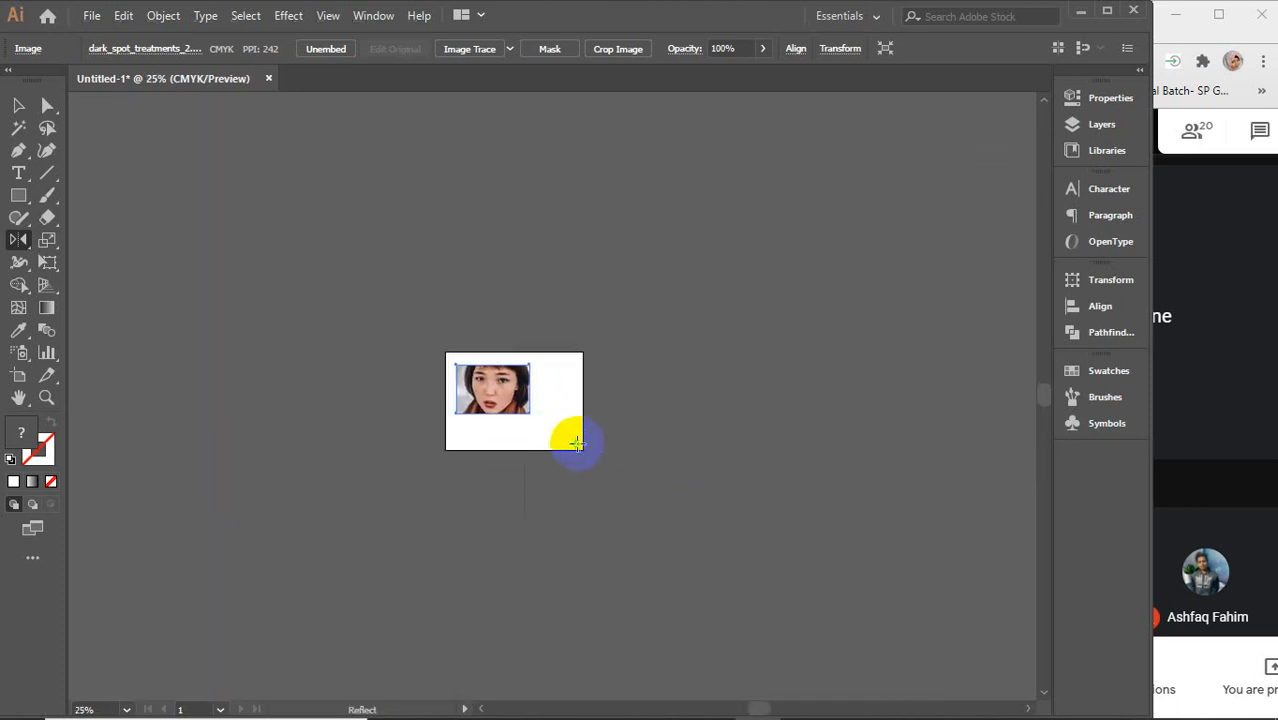
pyautogui.keyDown('alt'); pyautogui.click(573, 441); pyautogui.keyUp('alt')
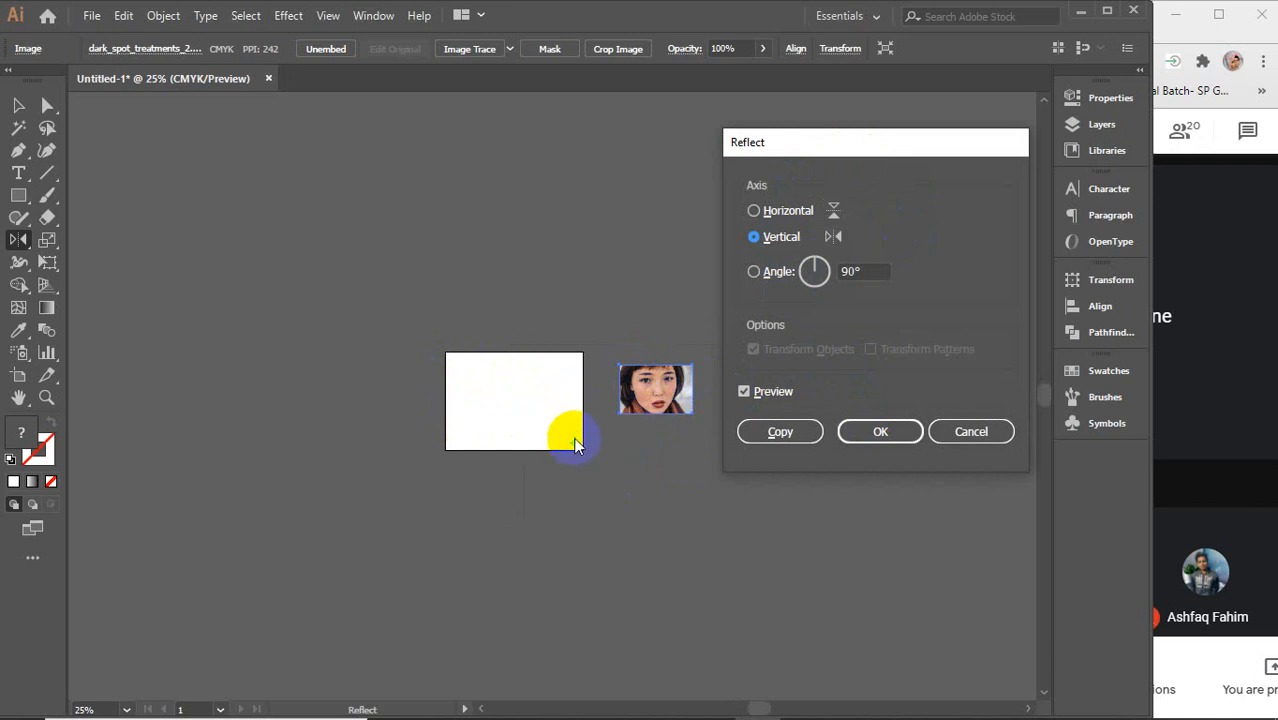
pyautogui.click(754, 211)
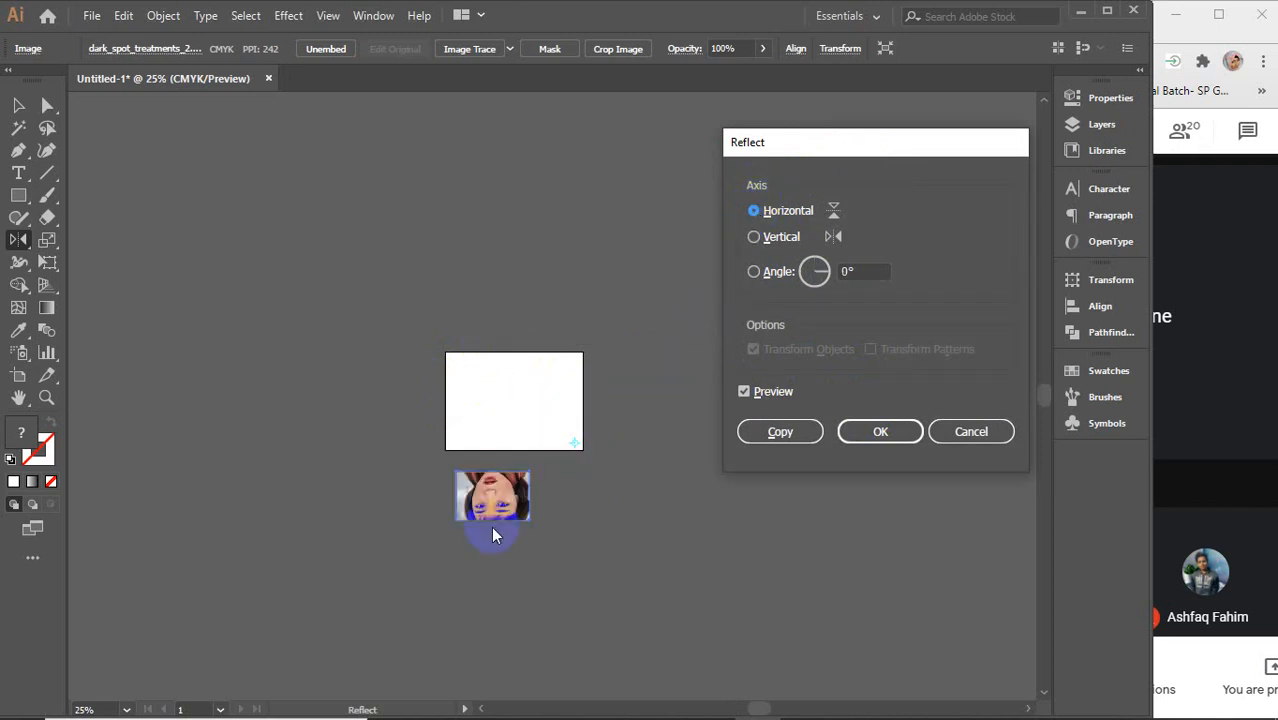
pyautogui.click(752, 240)
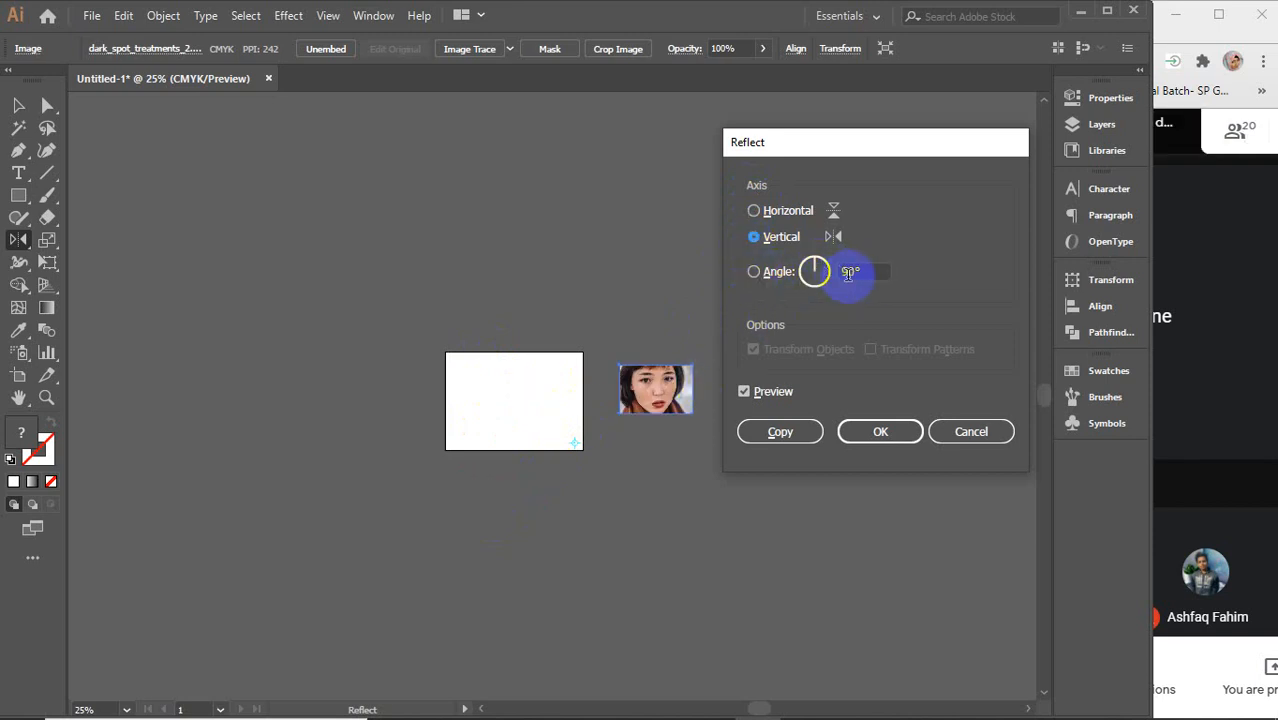
pyautogui.click(818, 265)
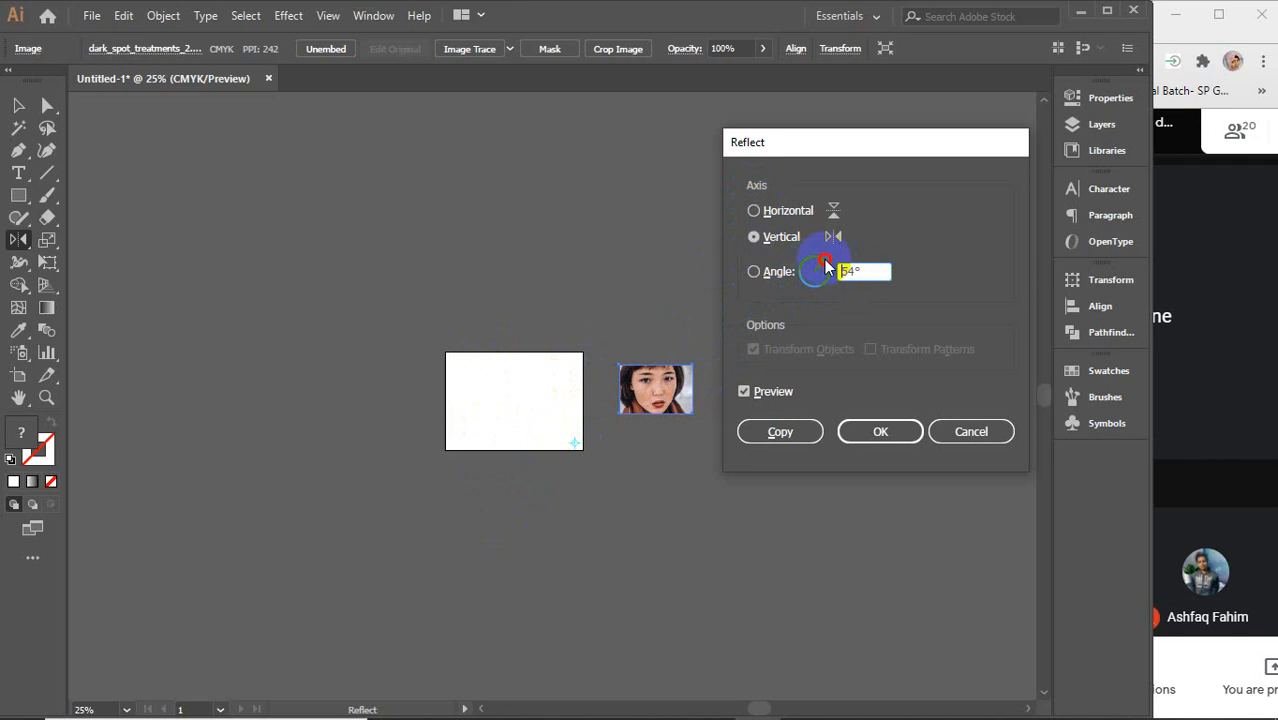
pyautogui.click(826, 265)
pyautogui.moveTo(826, 281); pyautogui.dragTo(810, 270)
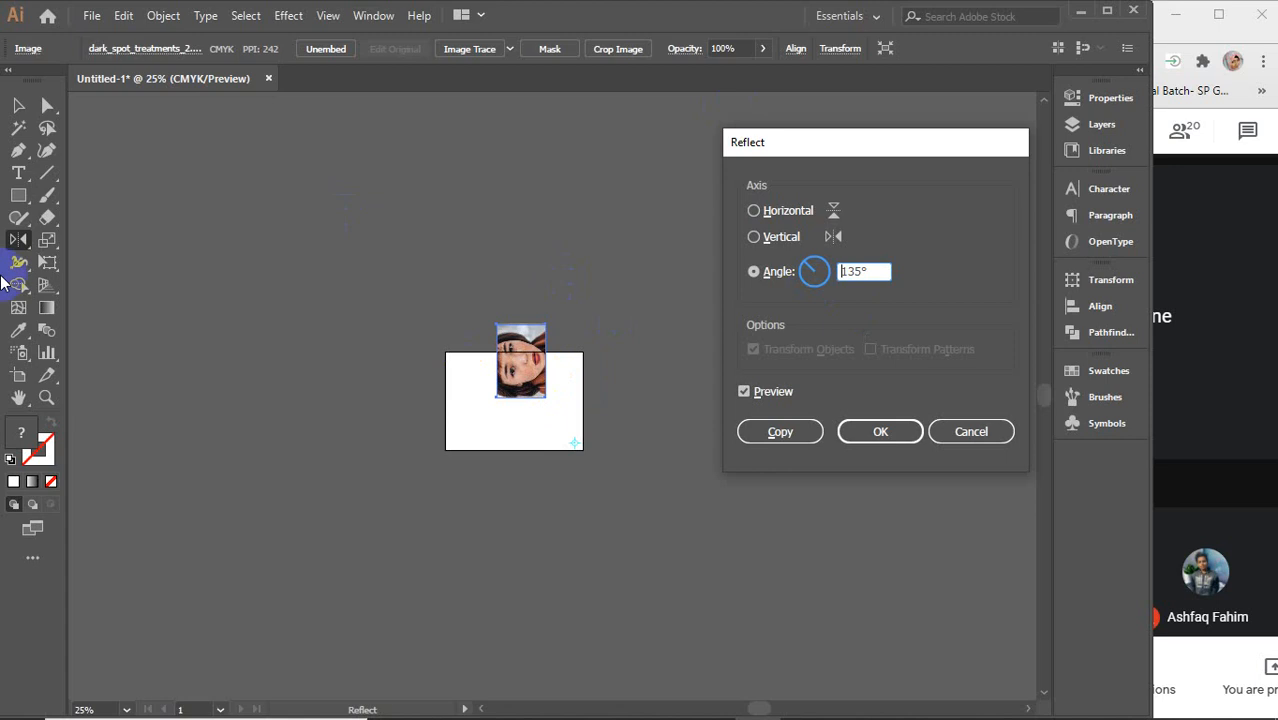
pyautogui.click(972, 431)
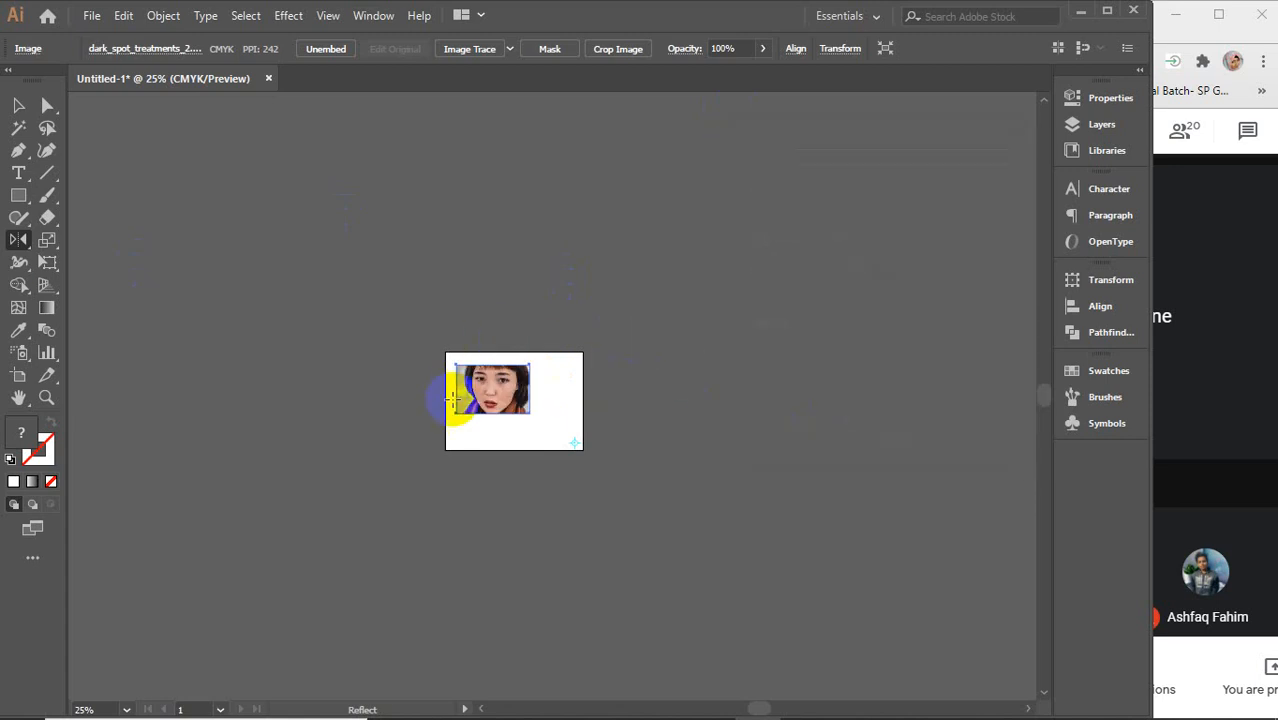
# - Move the portrait towards the artboard's upper centre and delete it
pyautogui.scroll(7, 514, 392)
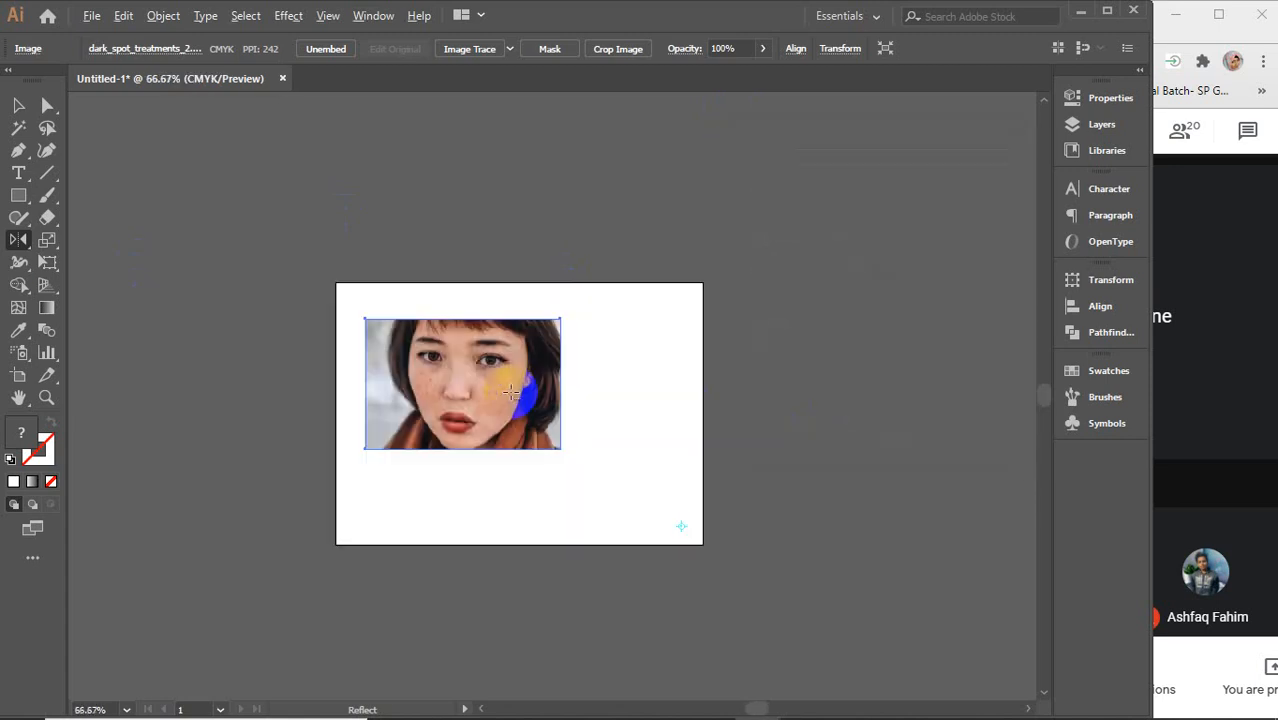
pyautogui.scroll(-3, 510, 392)
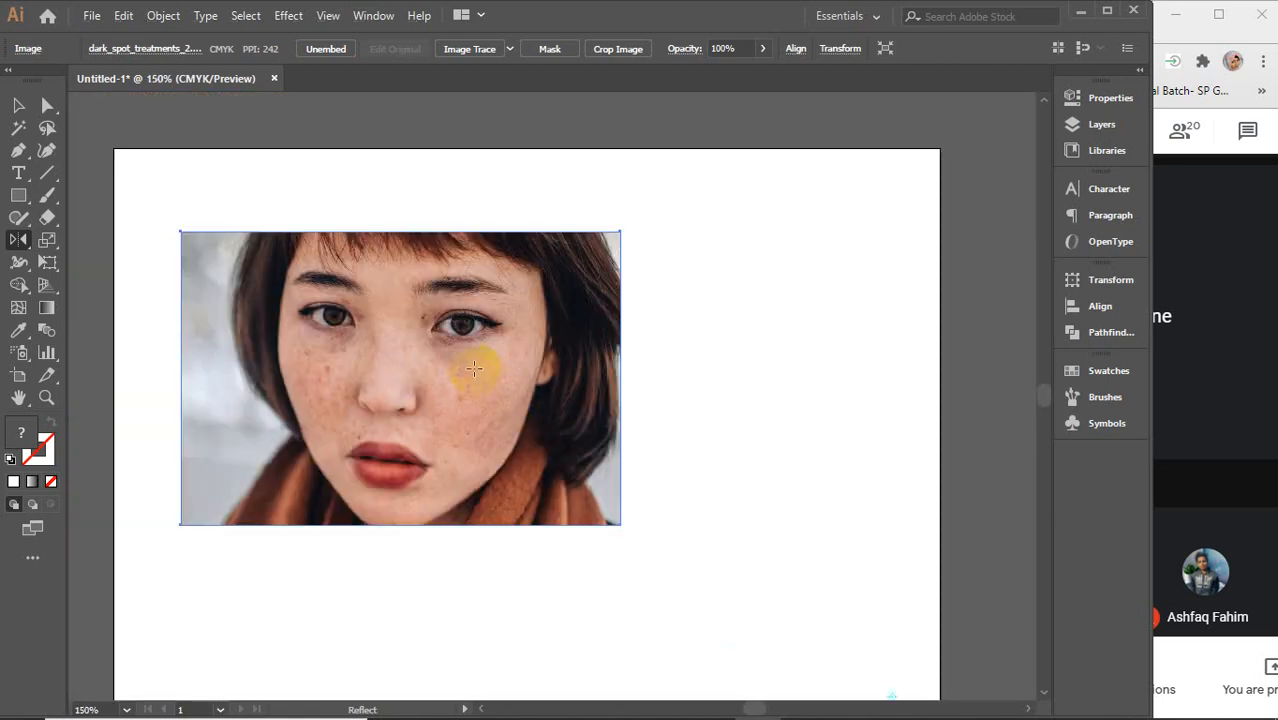
pyautogui.click(18, 105)
pyautogui.moveTo(470, 350); pyautogui.dragTo(591, 314)
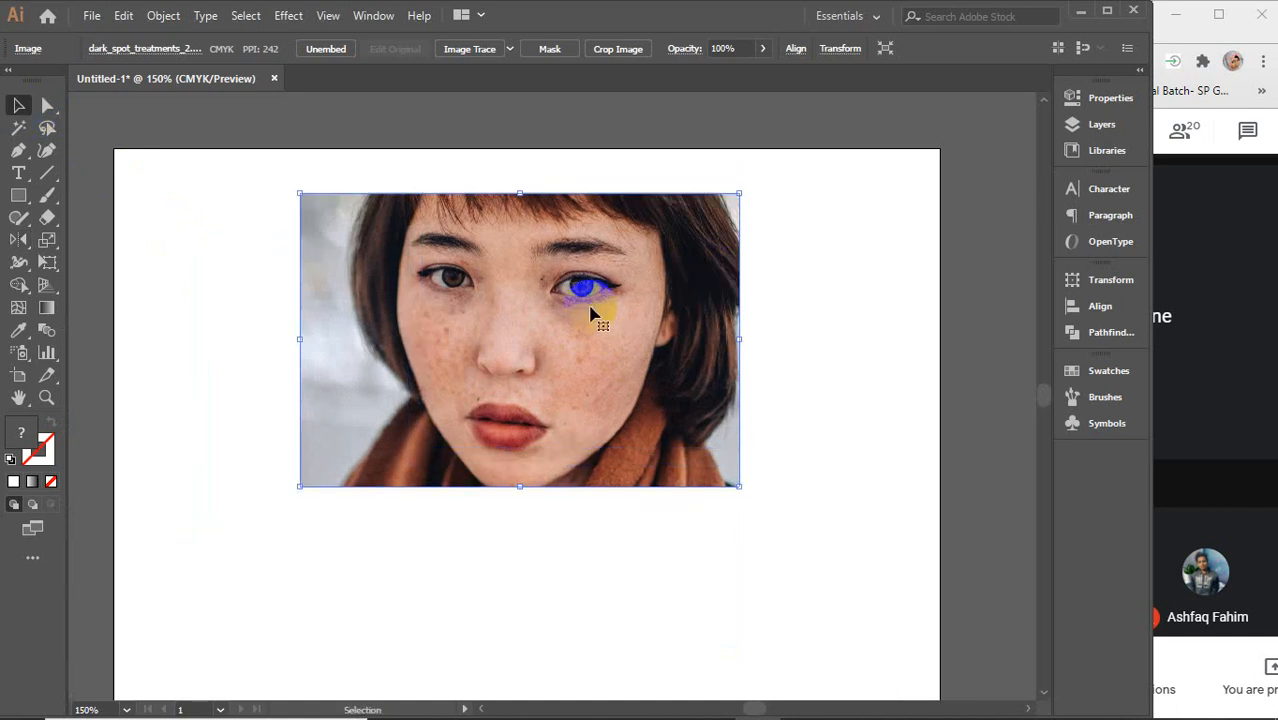
pyautogui.scroll(-1, 591, 313)
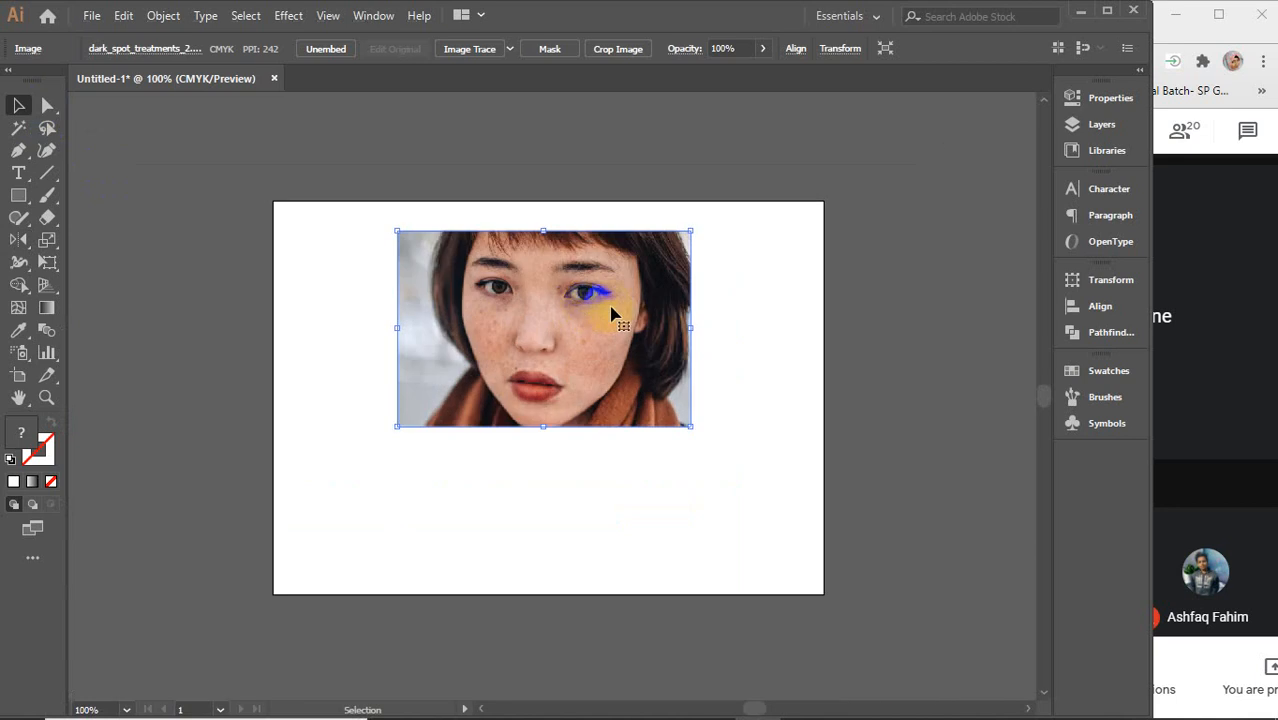
pyautogui.press('Delete')
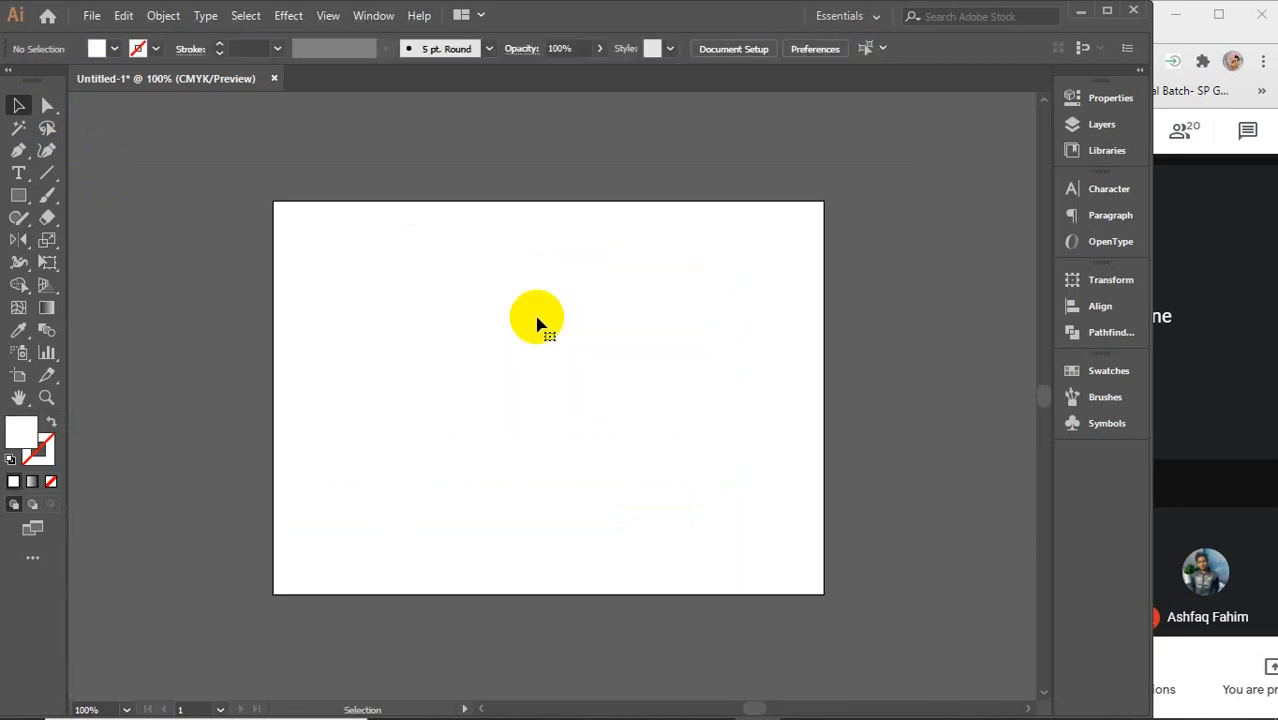
# - Switch to Chrome, open a new tab in a widened window and search Google for "chips png hd"
pyautogui.moveTo(662, 688)
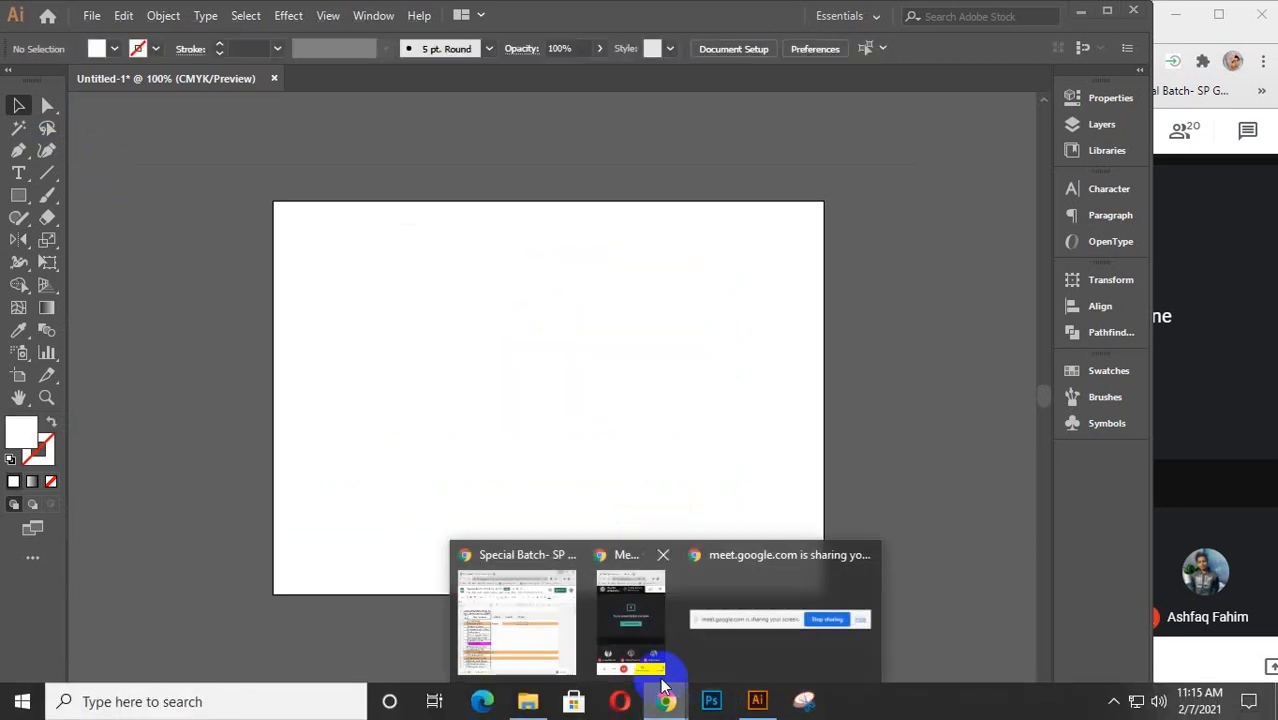
pyautogui.click(510, 615)
pyautogui.click(265, 27)
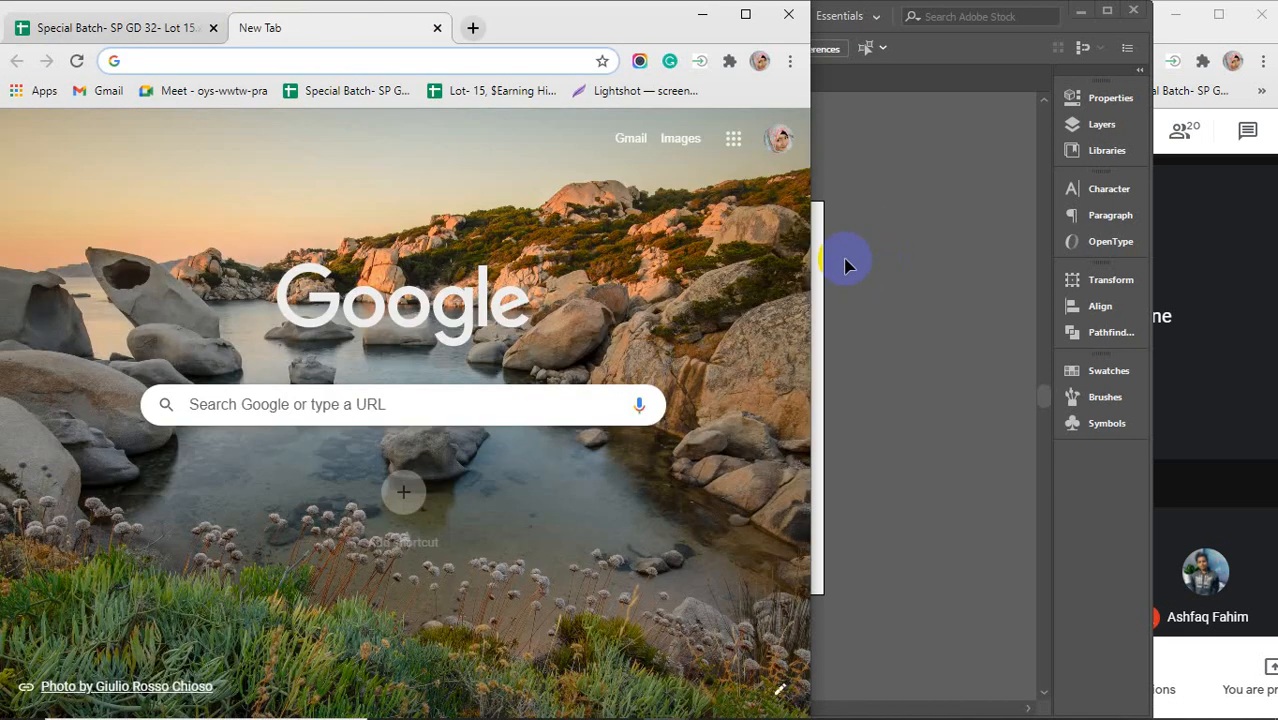
pyautogui.moveTo(810, 260); pyautogui.dragTo(1114, 285)
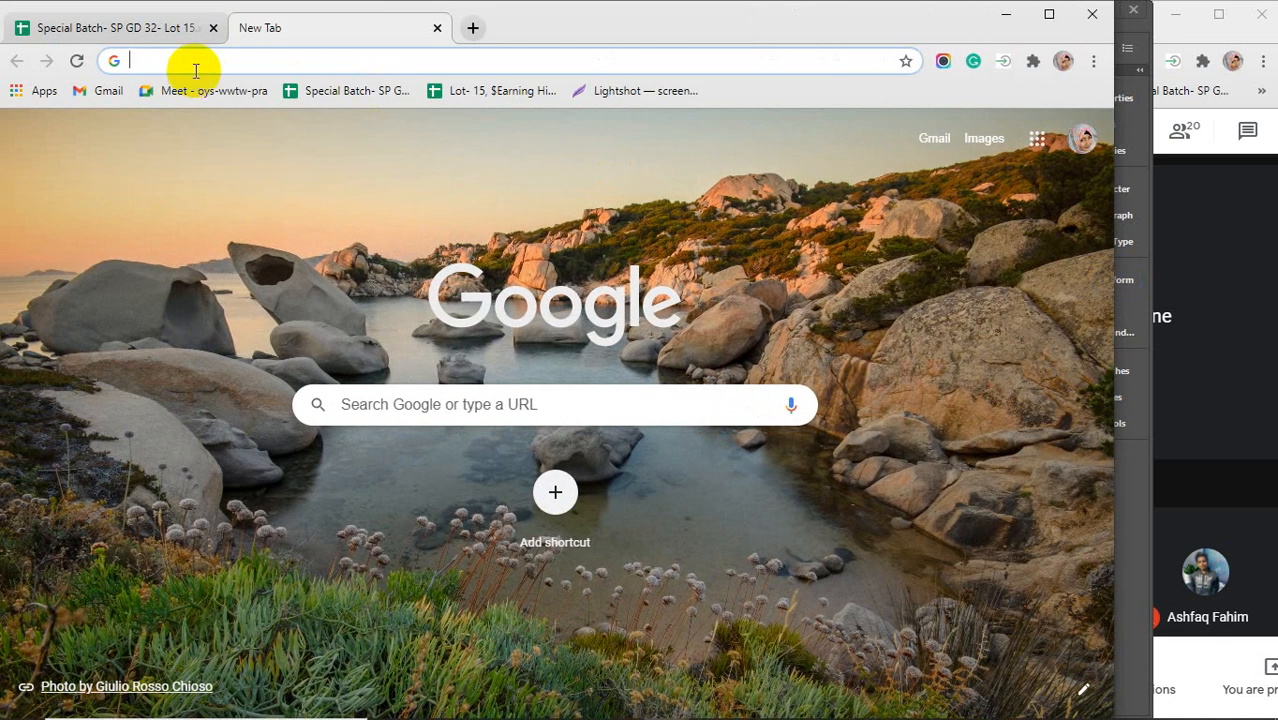
pyautogui.write('chips')
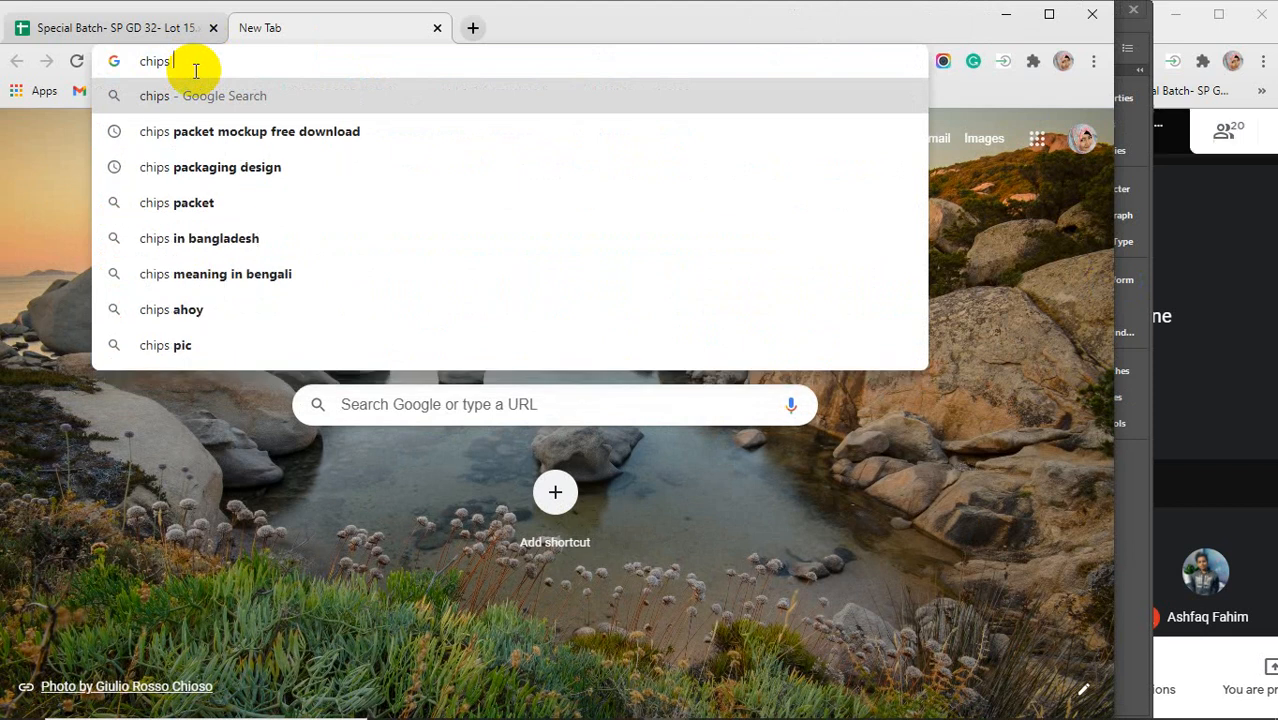
pyautogui.write(' png')
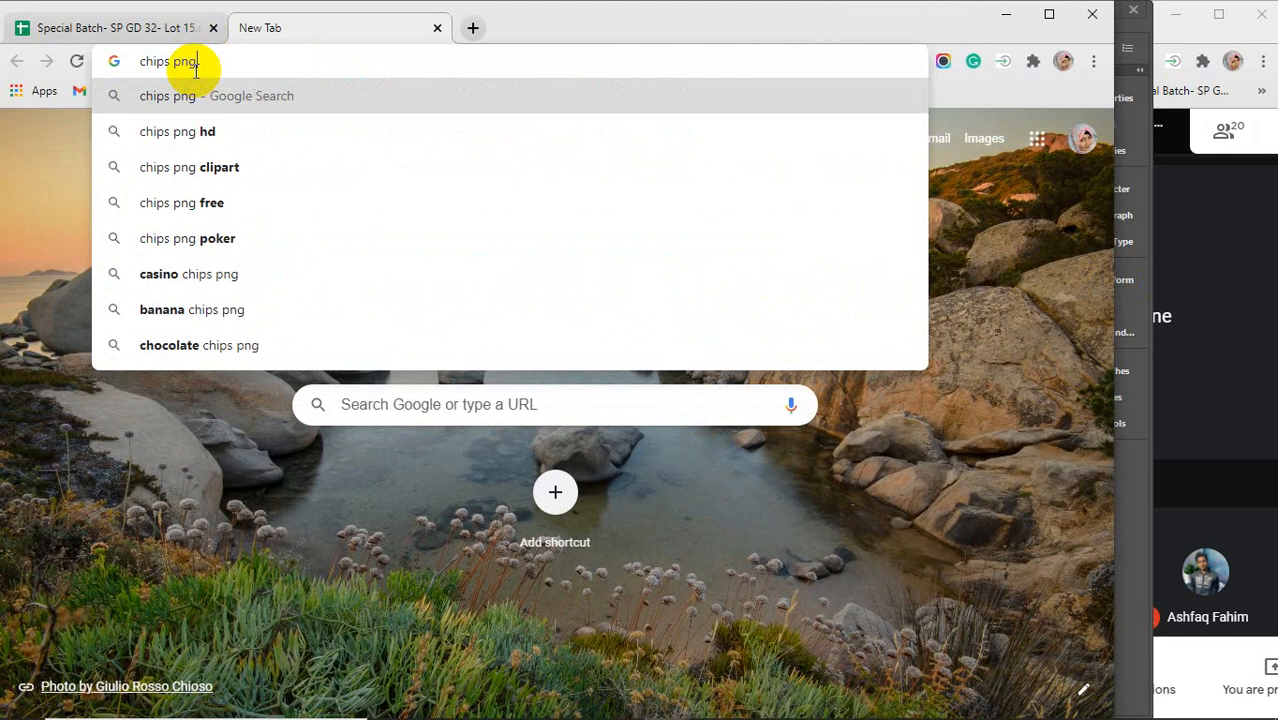
pyautogui.press('Down')
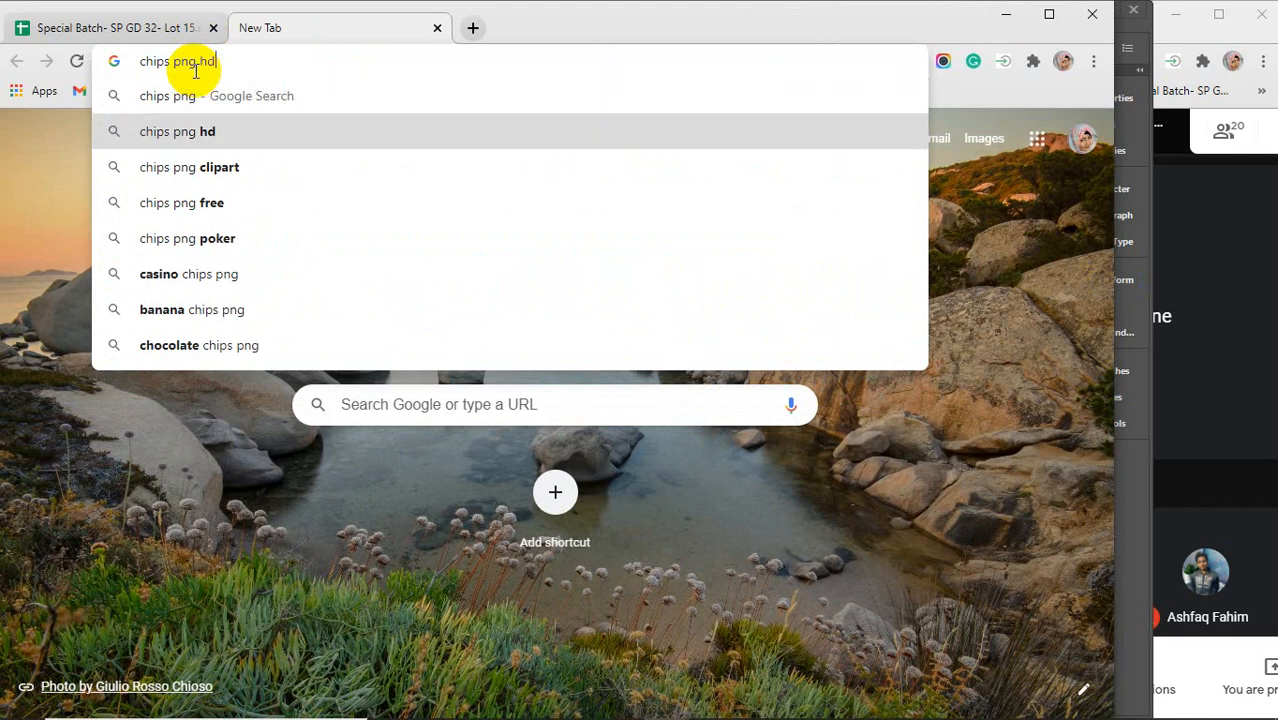
pyautogui.press('Return')
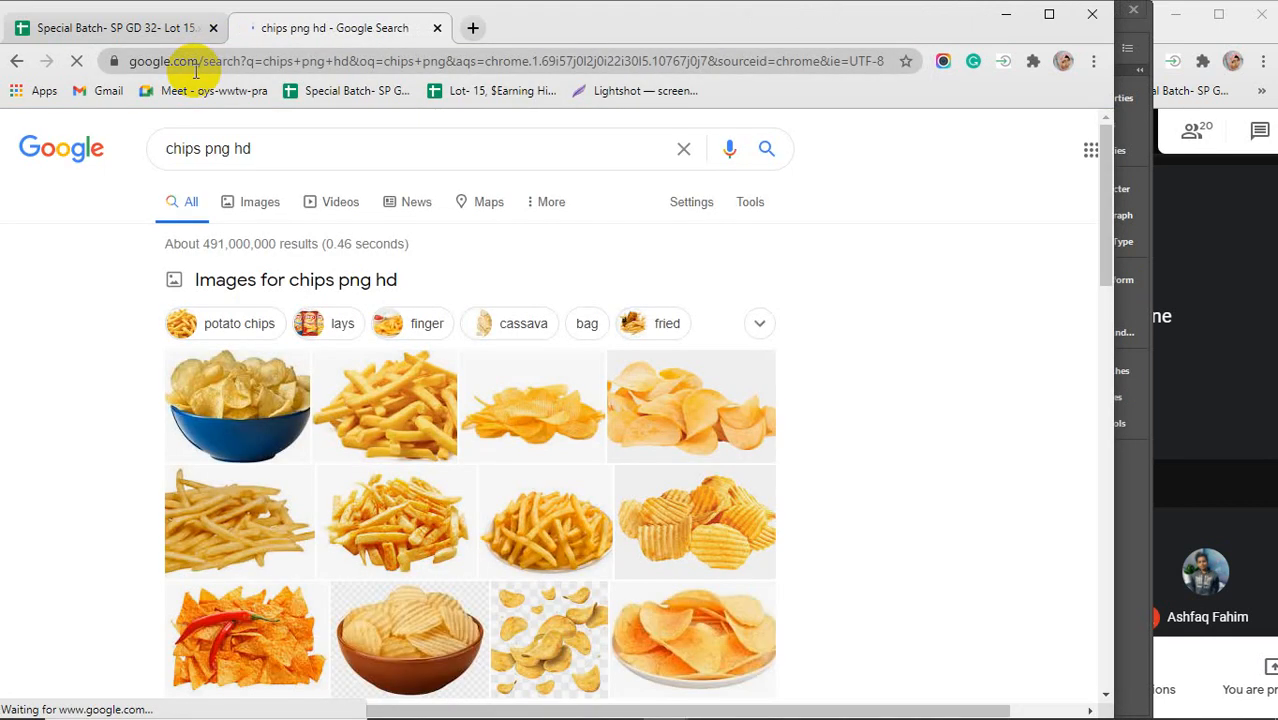
# - Change the search to "chips packet png" and show the image results
pyautogui.click(207, 145)
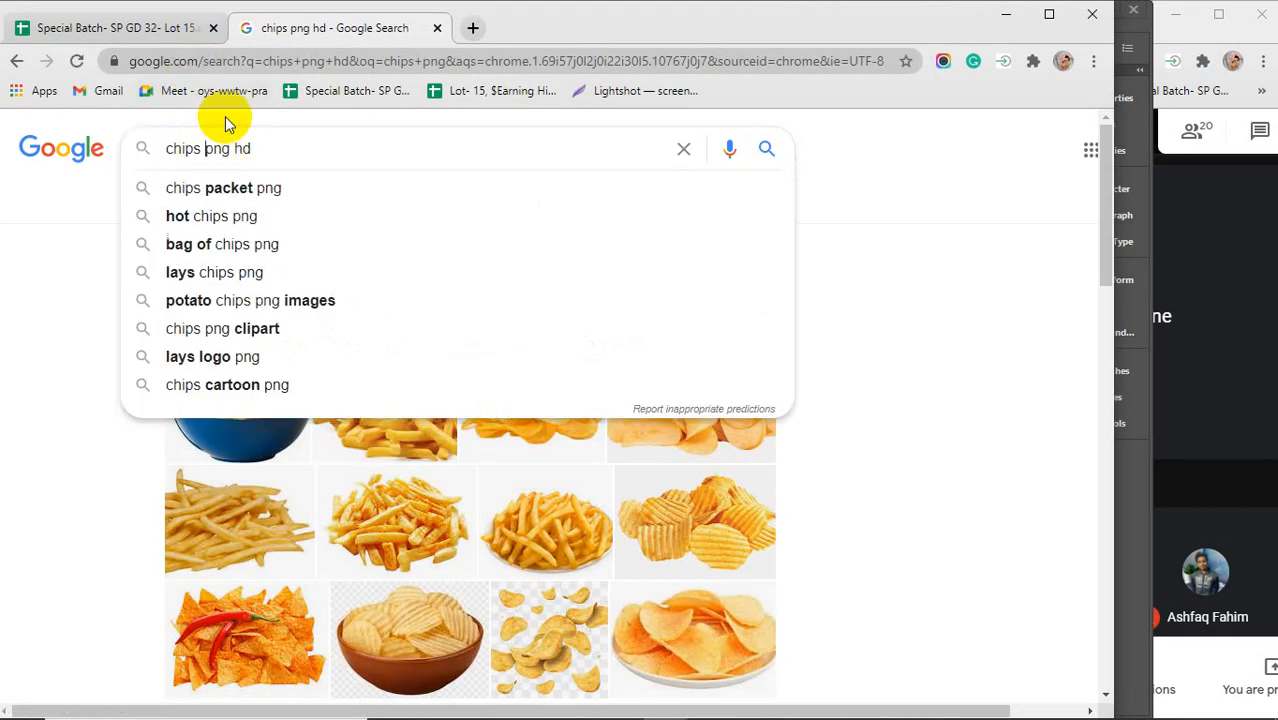
pyautogui.click(214, 189)
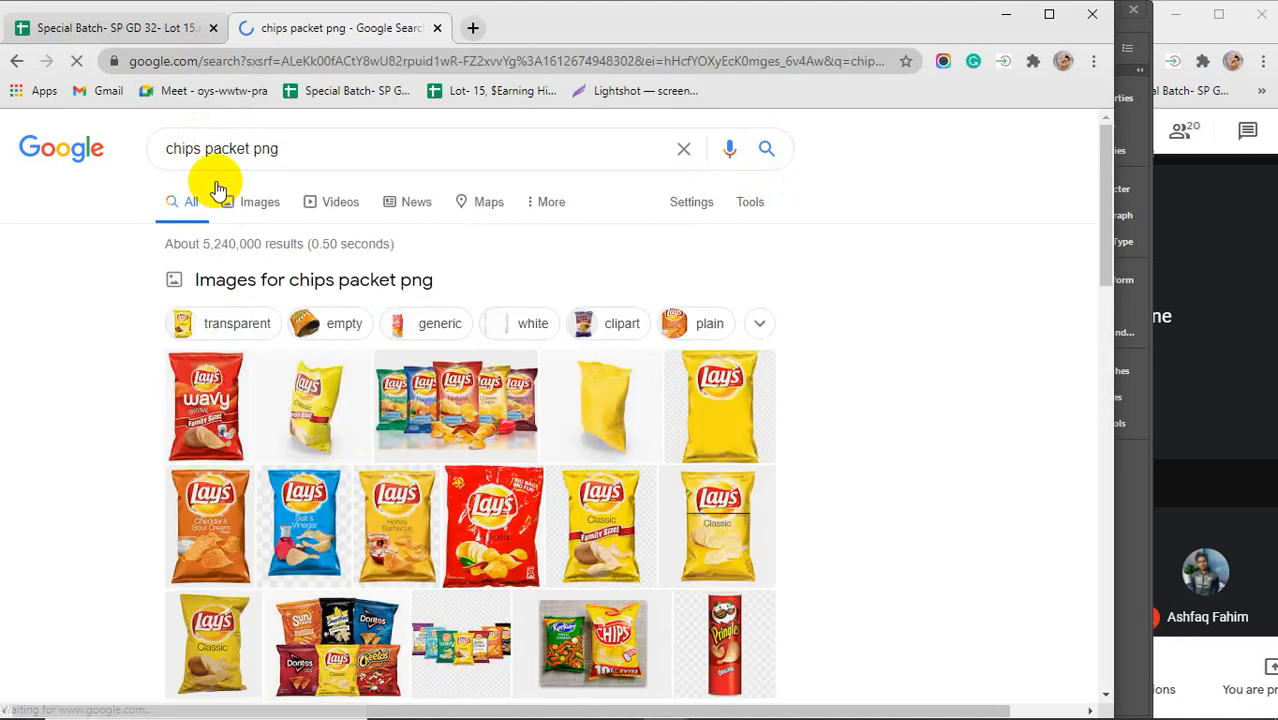
pyautogui.click(258, 203)
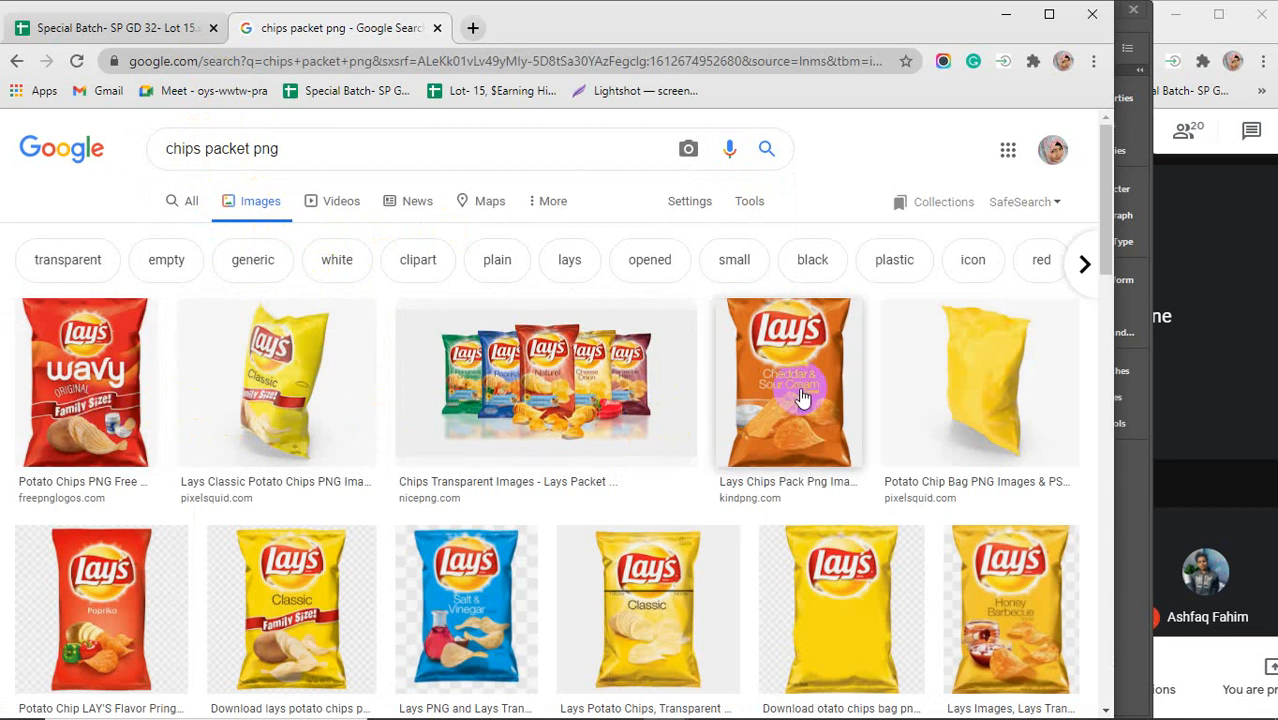
# - Preview the red Wavy and assorted Lay's packets, and try to save the Wavy Original image from Free PNG Logos
pyautogui.click(85, 400)
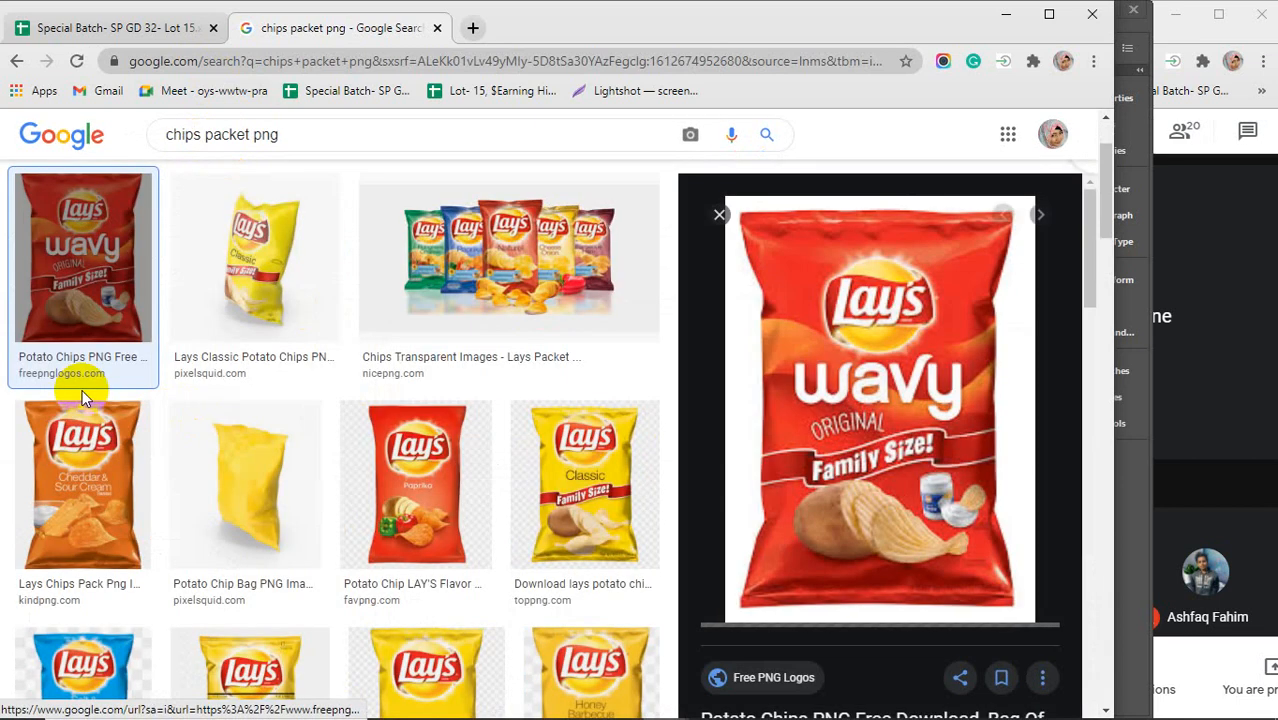
pyautogui.click(455, 243)
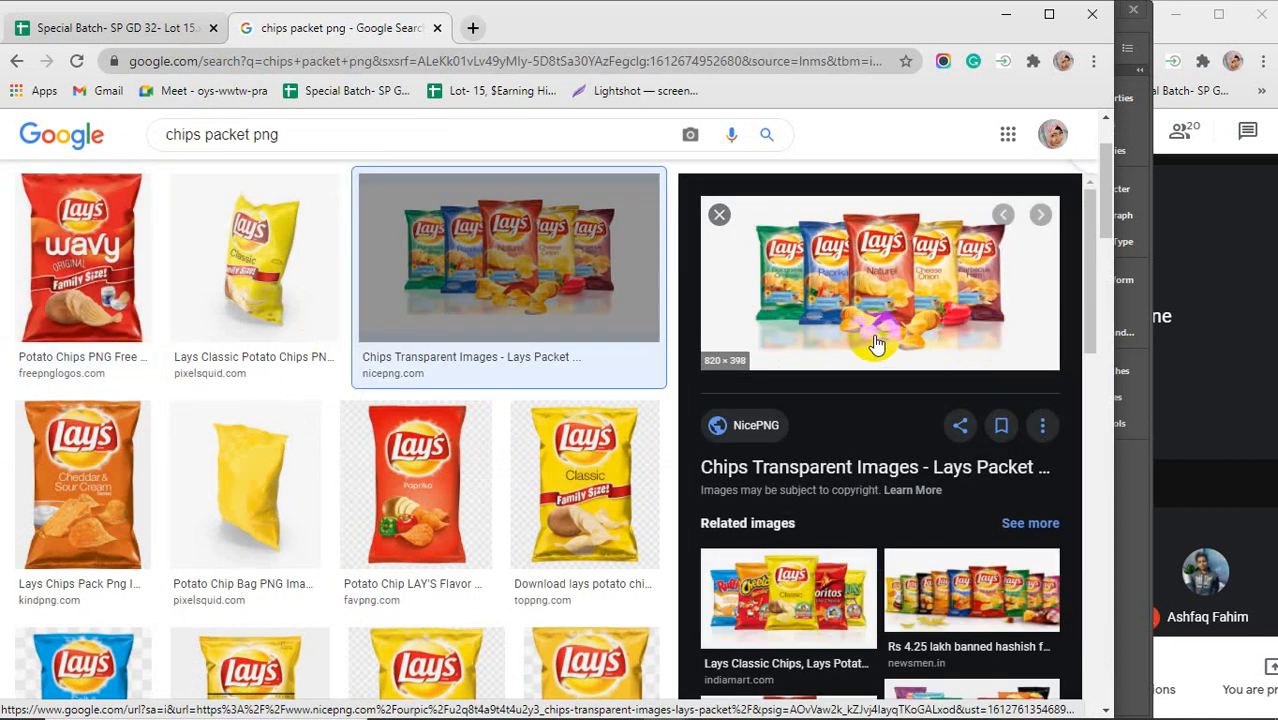
pyautogui.click(98, 248)
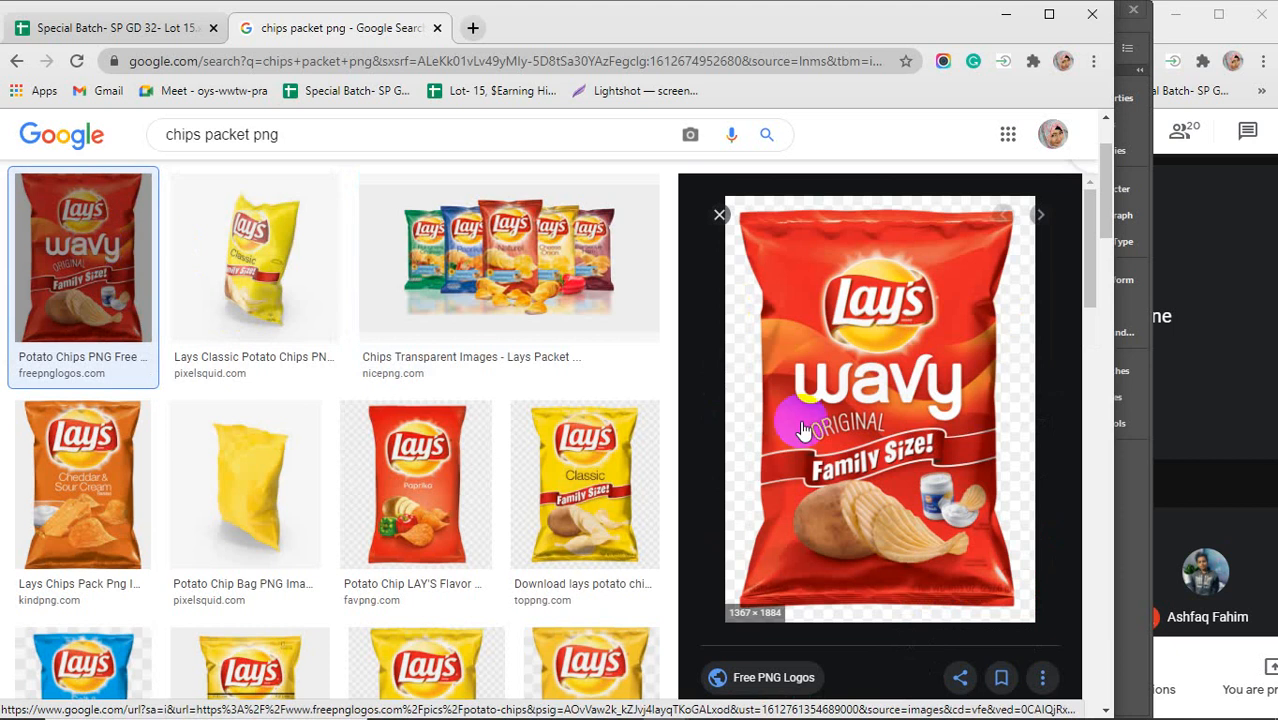
pyautogui.rightClick(866, 335)
pyautogui.click(928, 568)
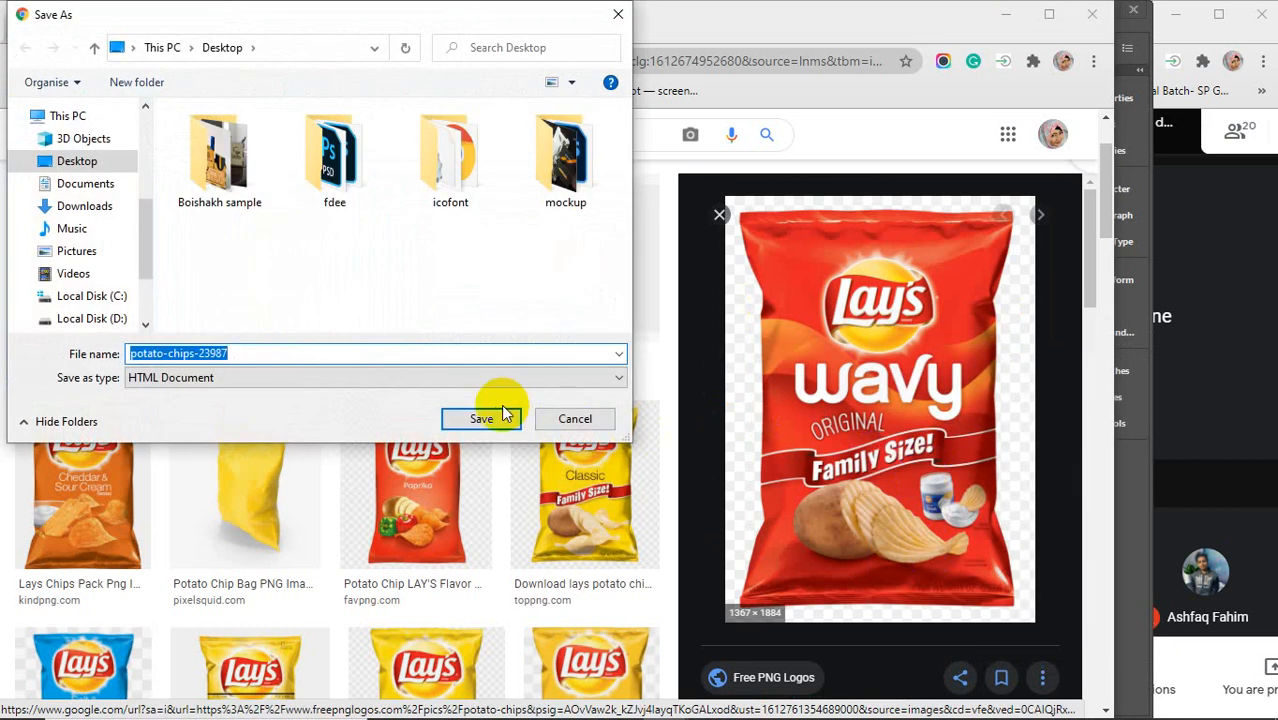
pyautogui.click(163, 379)
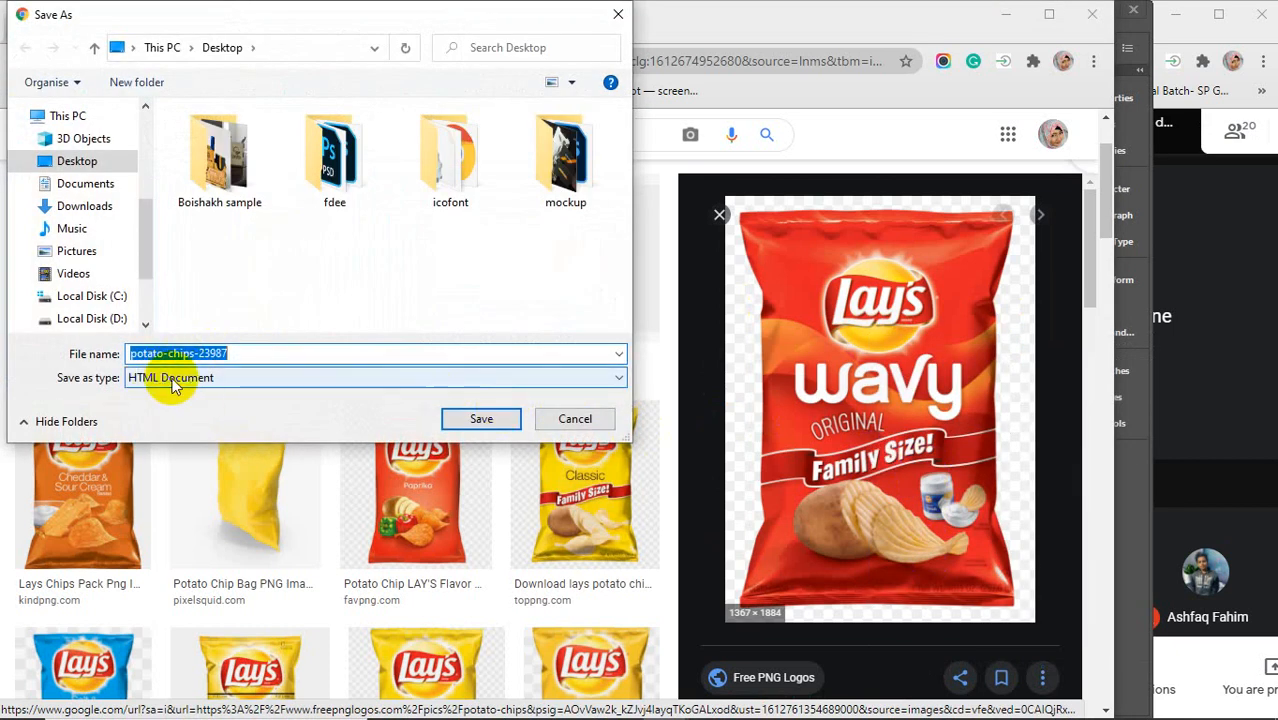
pyautogui.click(560, 420)
# - Browse the related images for other red Lay's packets, previewing the Clipart Library Wavy and several Flamin' Hot versions
pyautogui.scroll(-5, 941, 386)
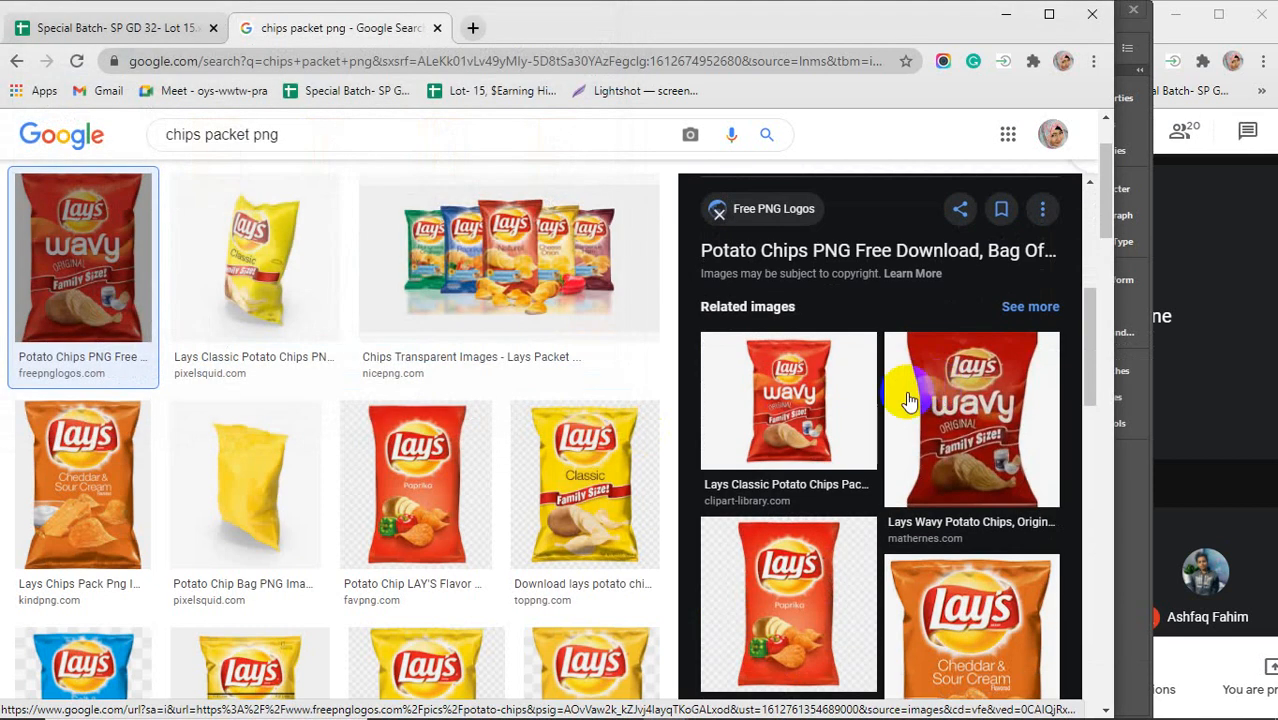
pyautogui.click(810, 399)
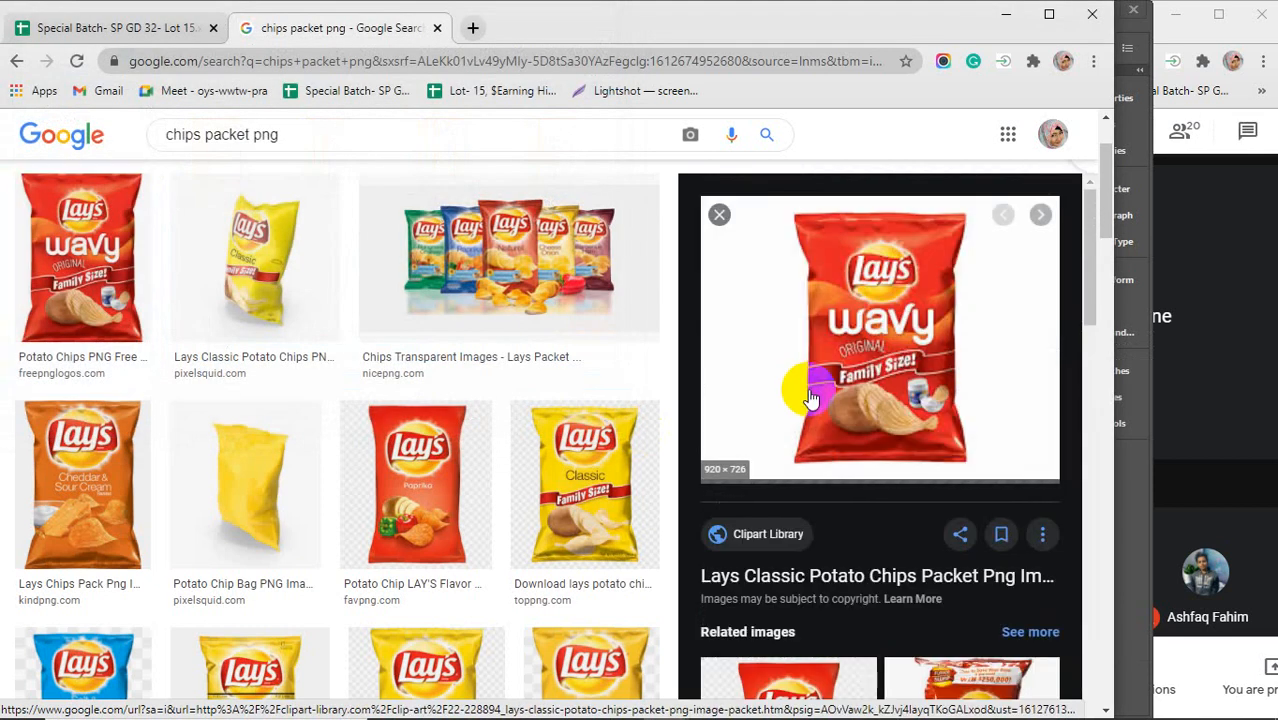
pyautogui.scroll(-3, 958, 346)
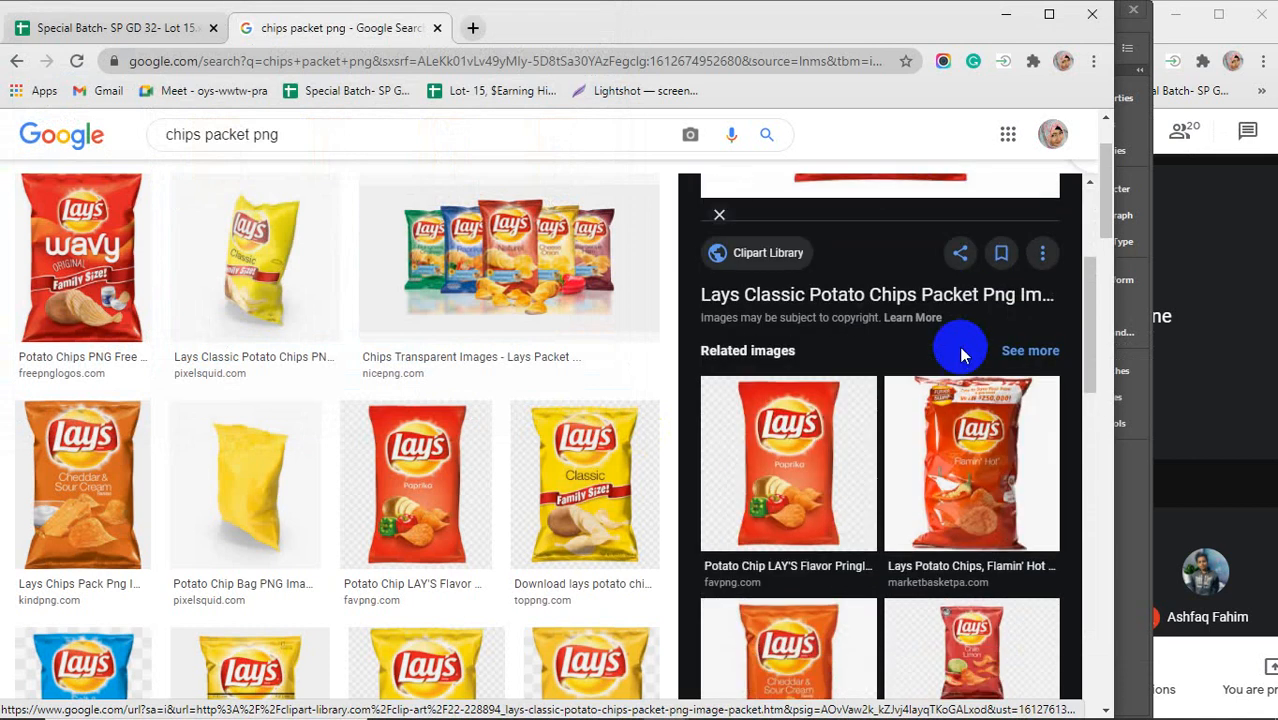
pyautogui.scroll(-1, 960, 350)
pyautogui.click(962, 356)
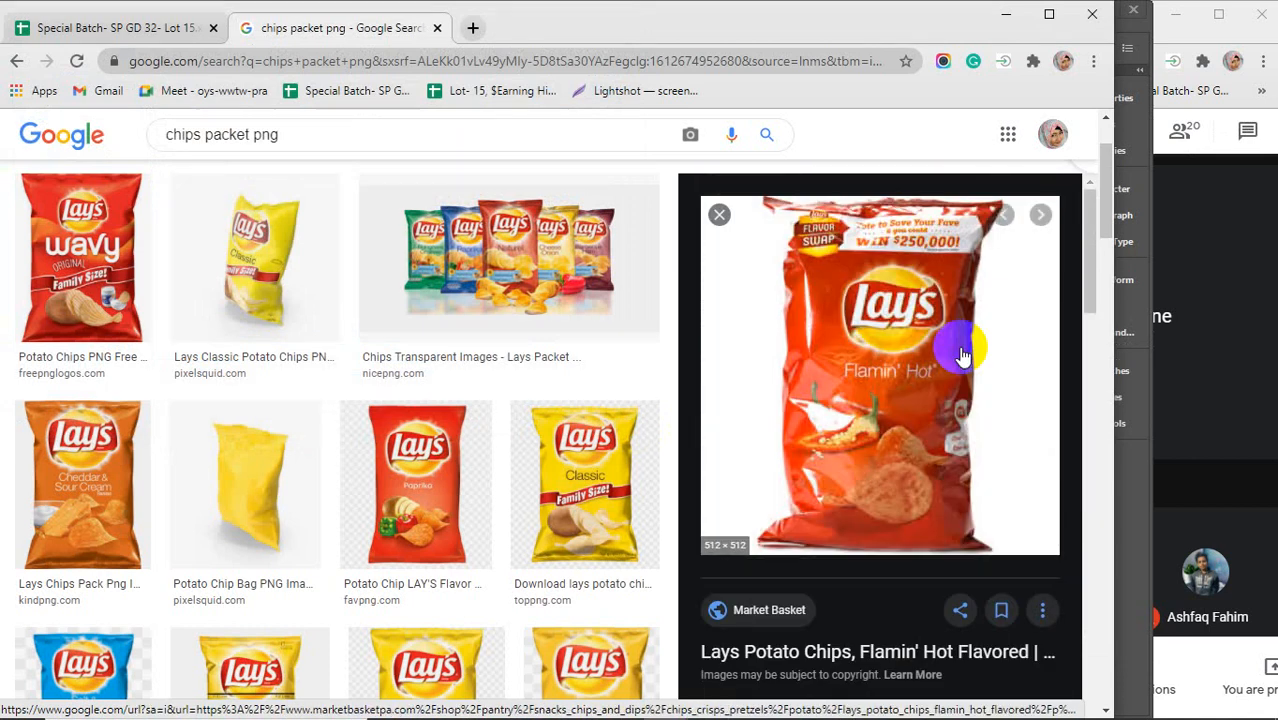
pyautogui.scroll(-5, 962, 356)
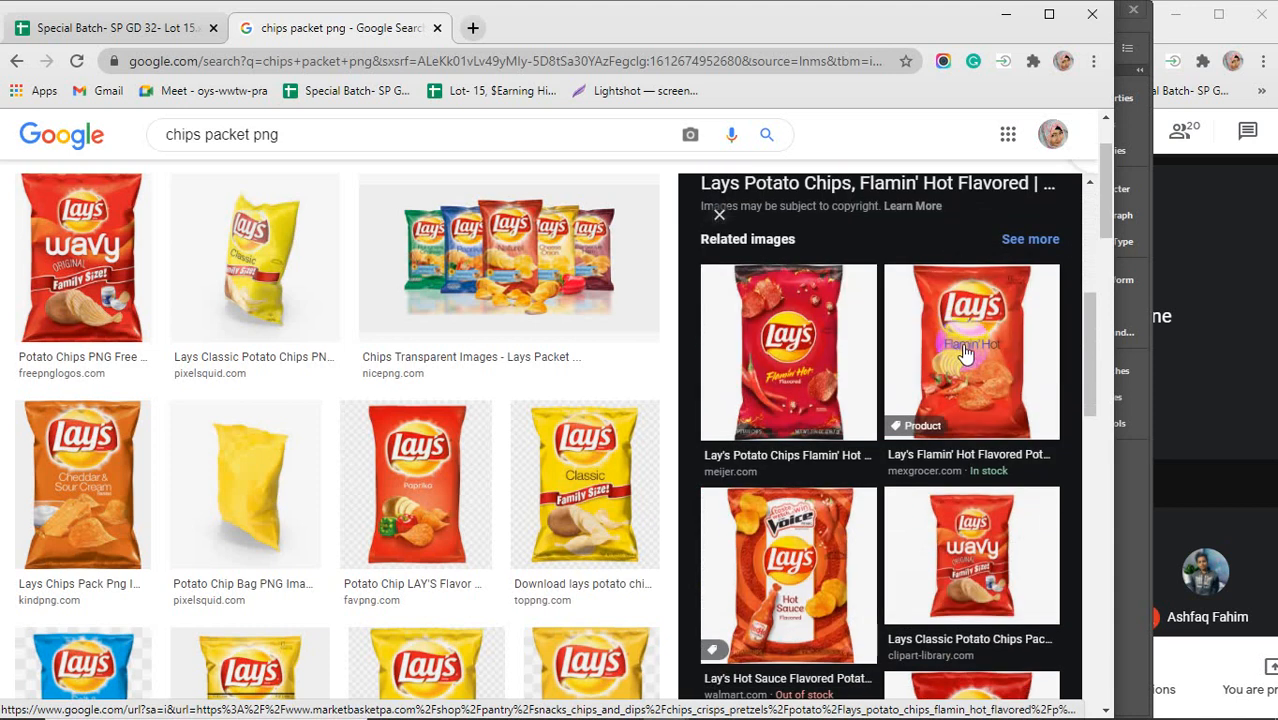
pyautogui.click(965, 355)
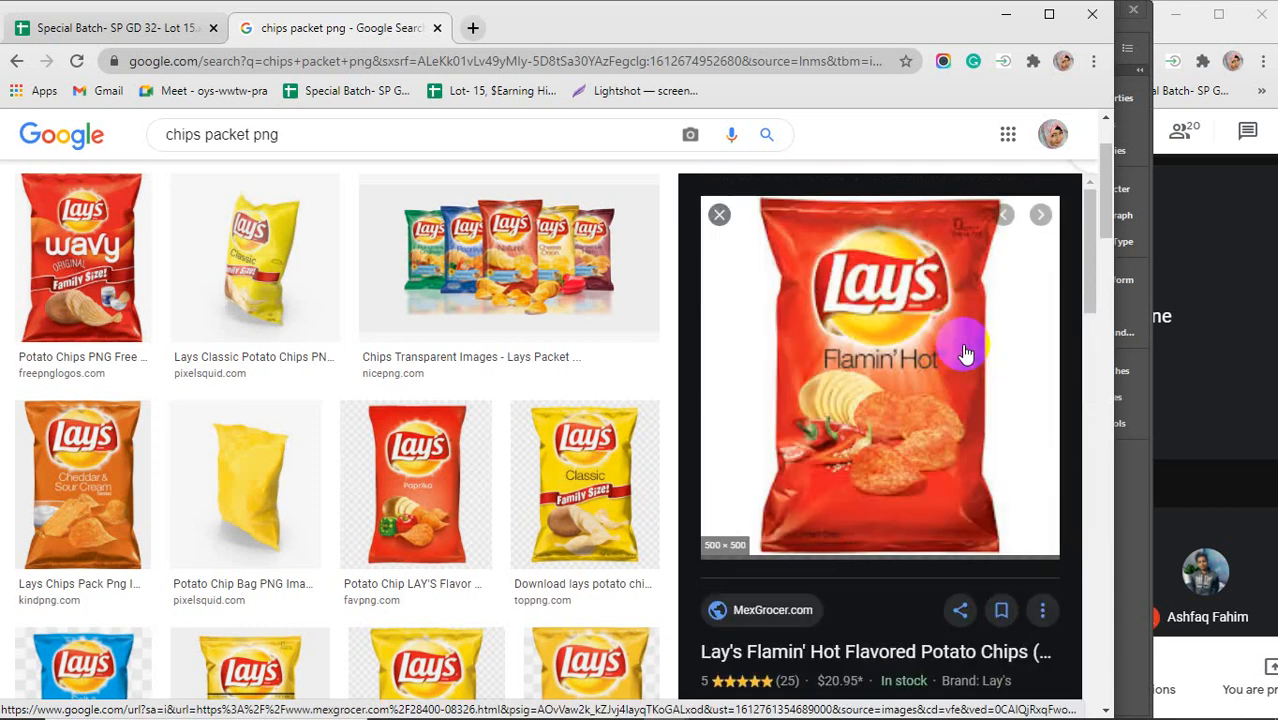
pyautogui.scroll(-5, 962, 345)
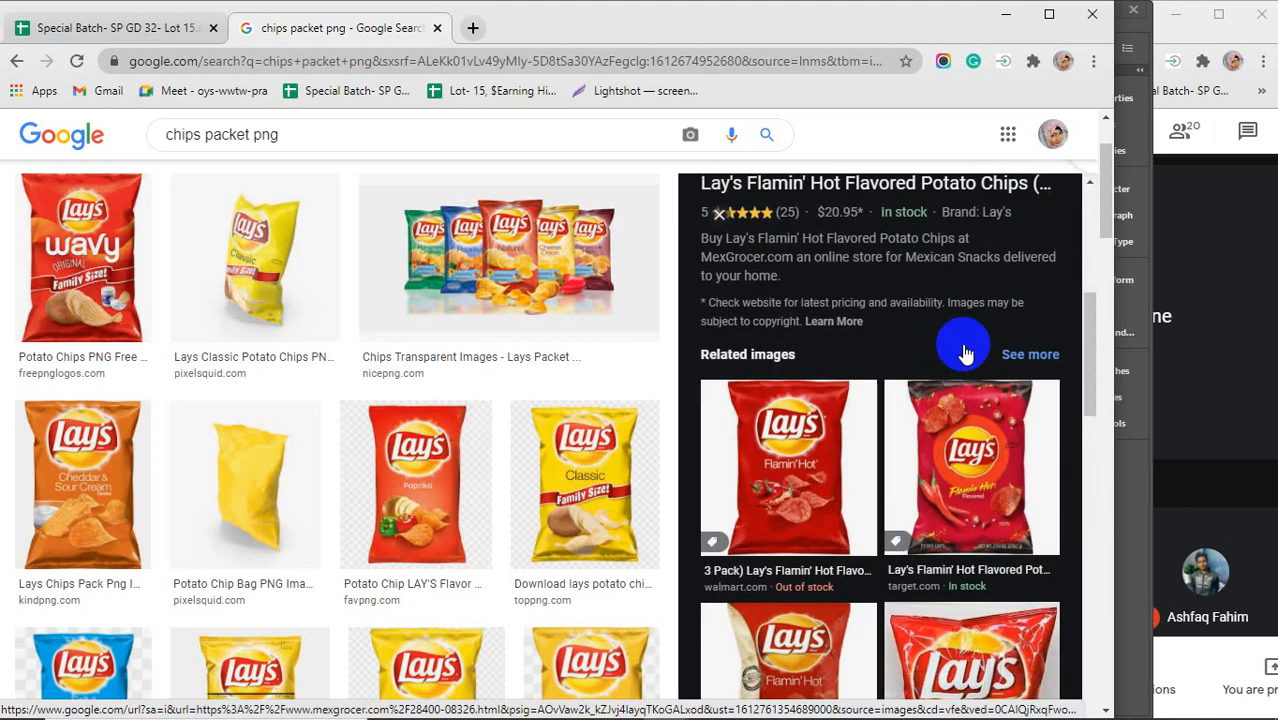
pyautogui.click(840, 410)
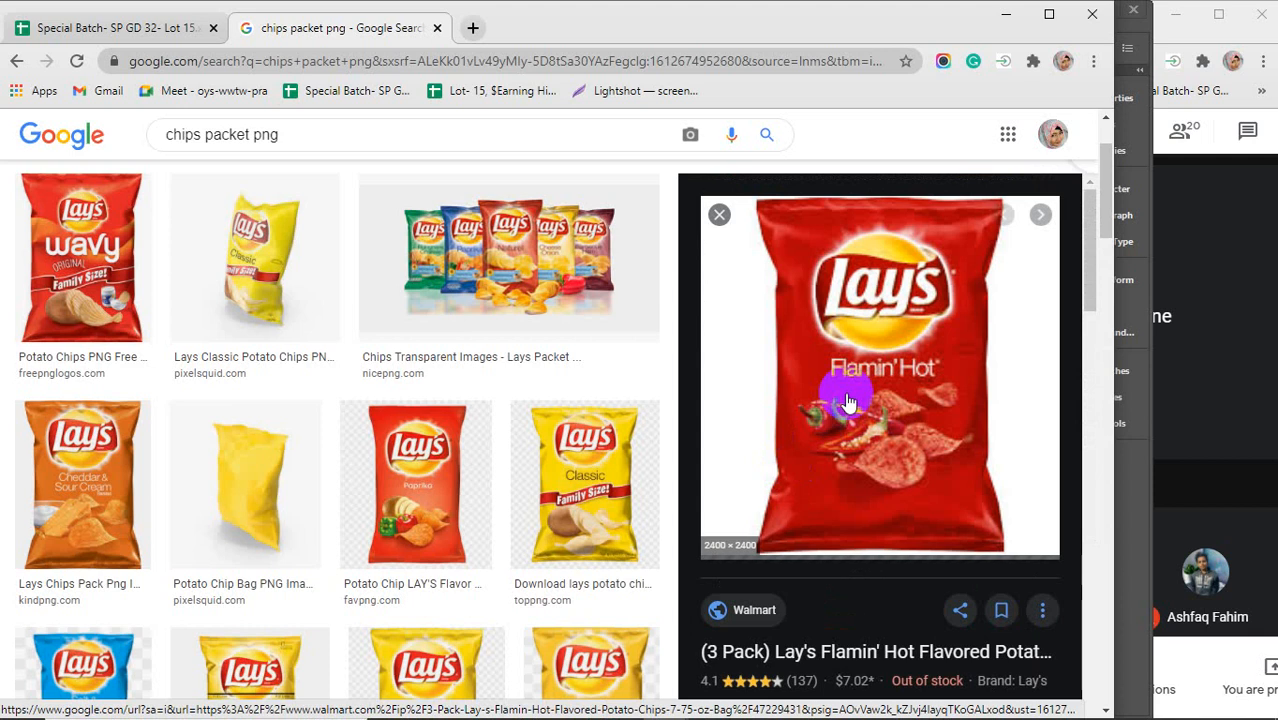
# - Look further through the related images and preview the two Wavy Original packets from Amazon.com
pyautogui.scroll(-8, 846, 400)
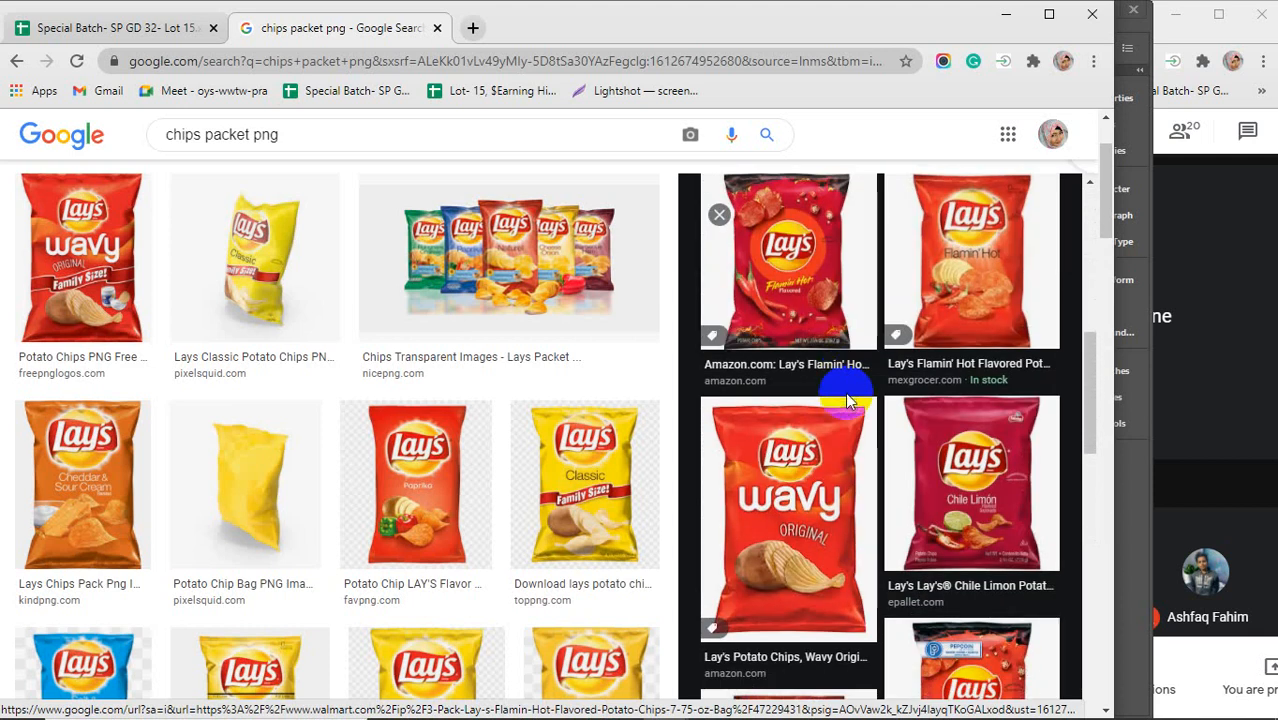
pyautogui.scroll(-2, 848, 396)
pyautogui.click(818, 341)
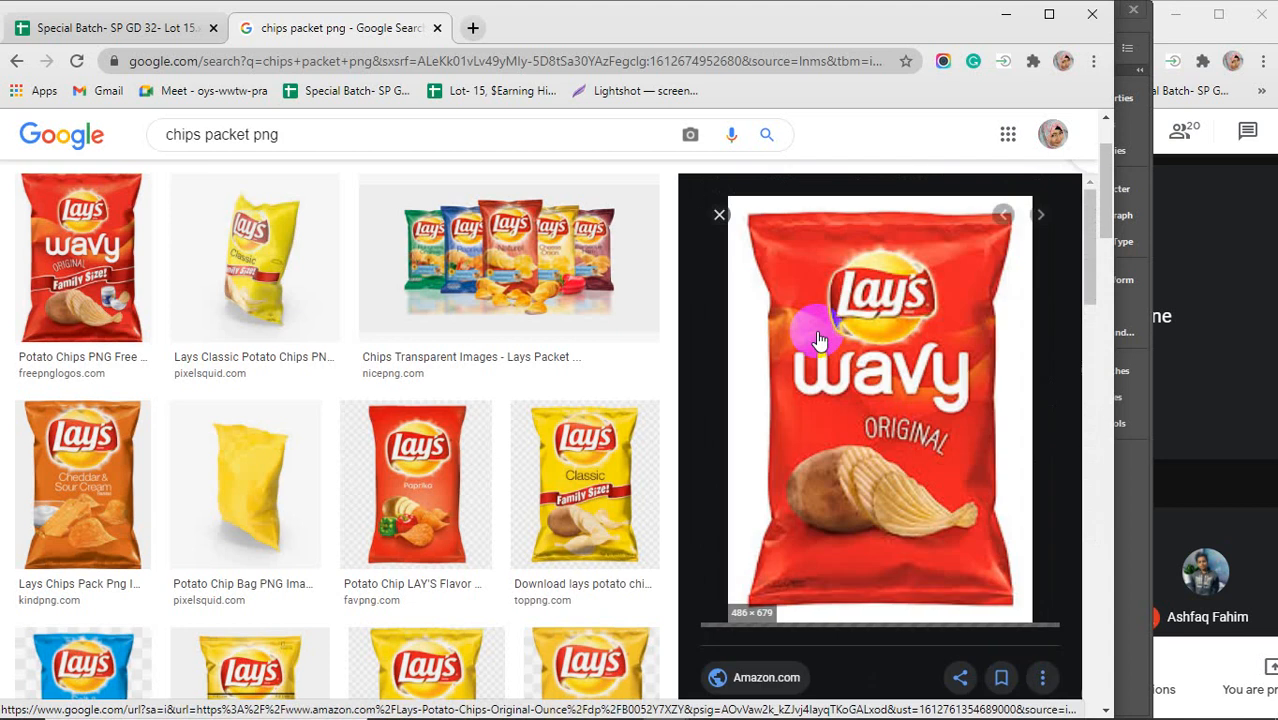
pyautogui.scroll(-3, 818, 341)
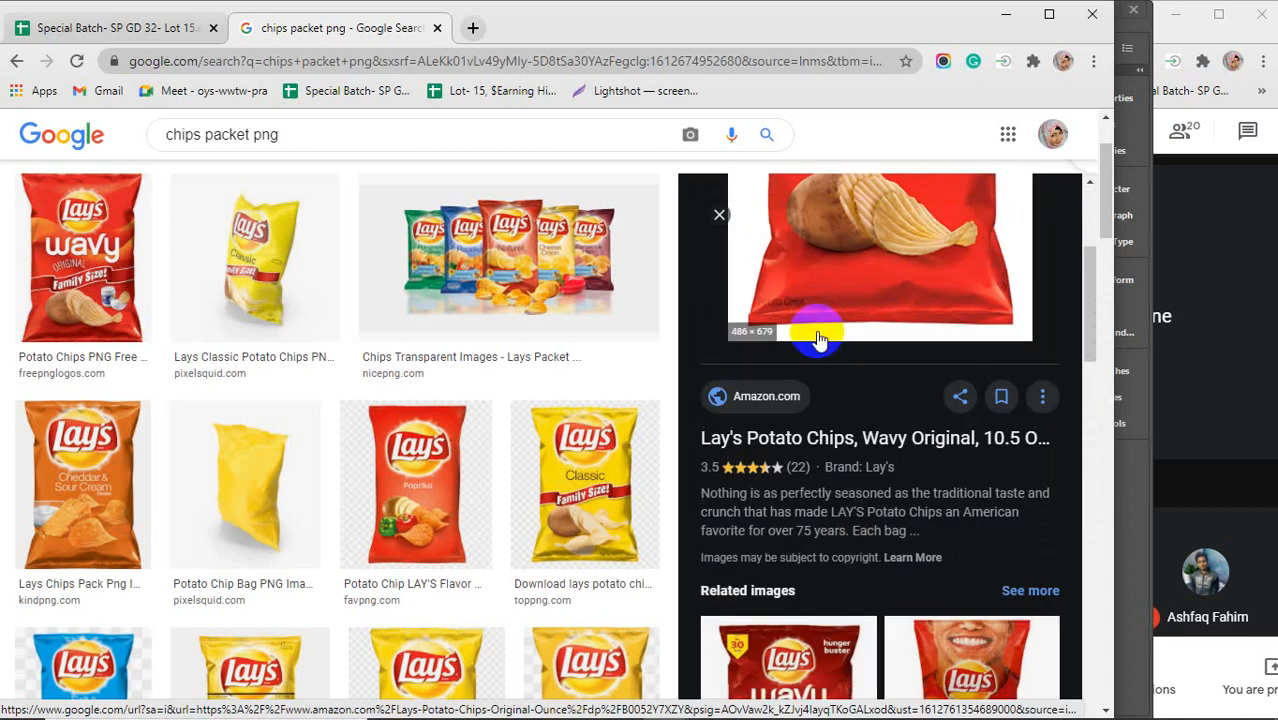
pyautogui.scroll(-7, 818, 341)
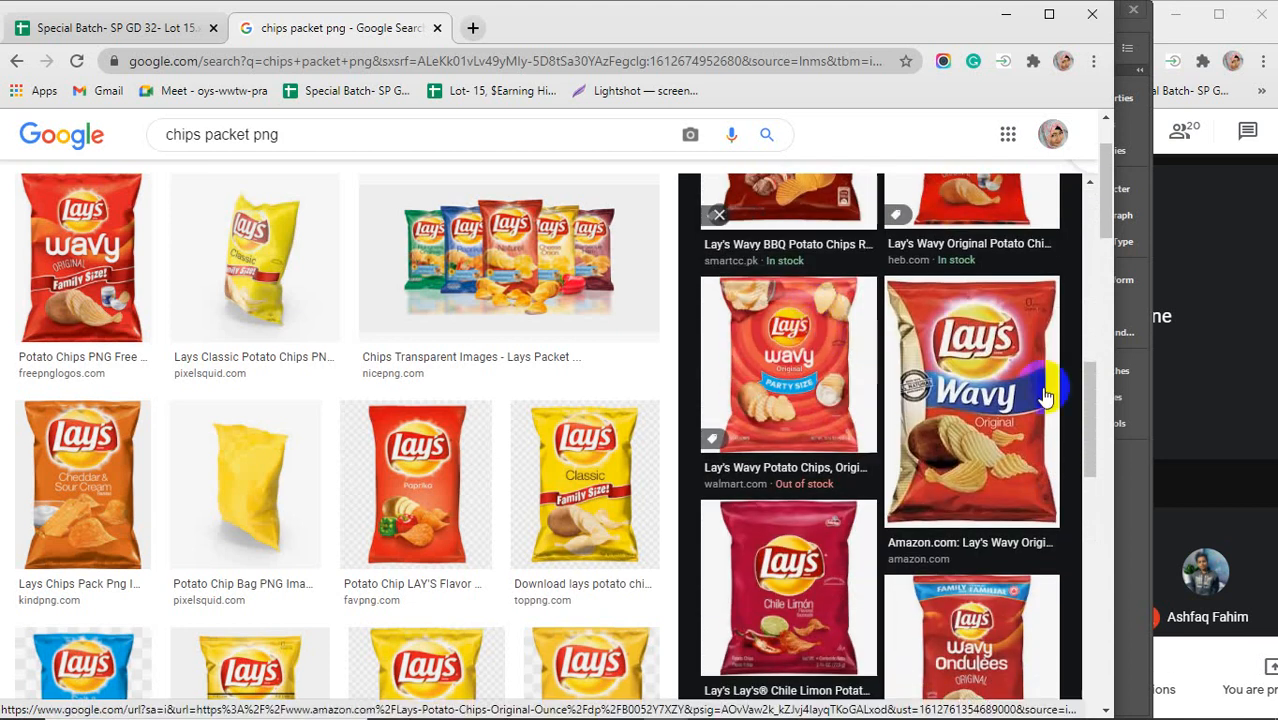
pyautogui.click(1044, 396)
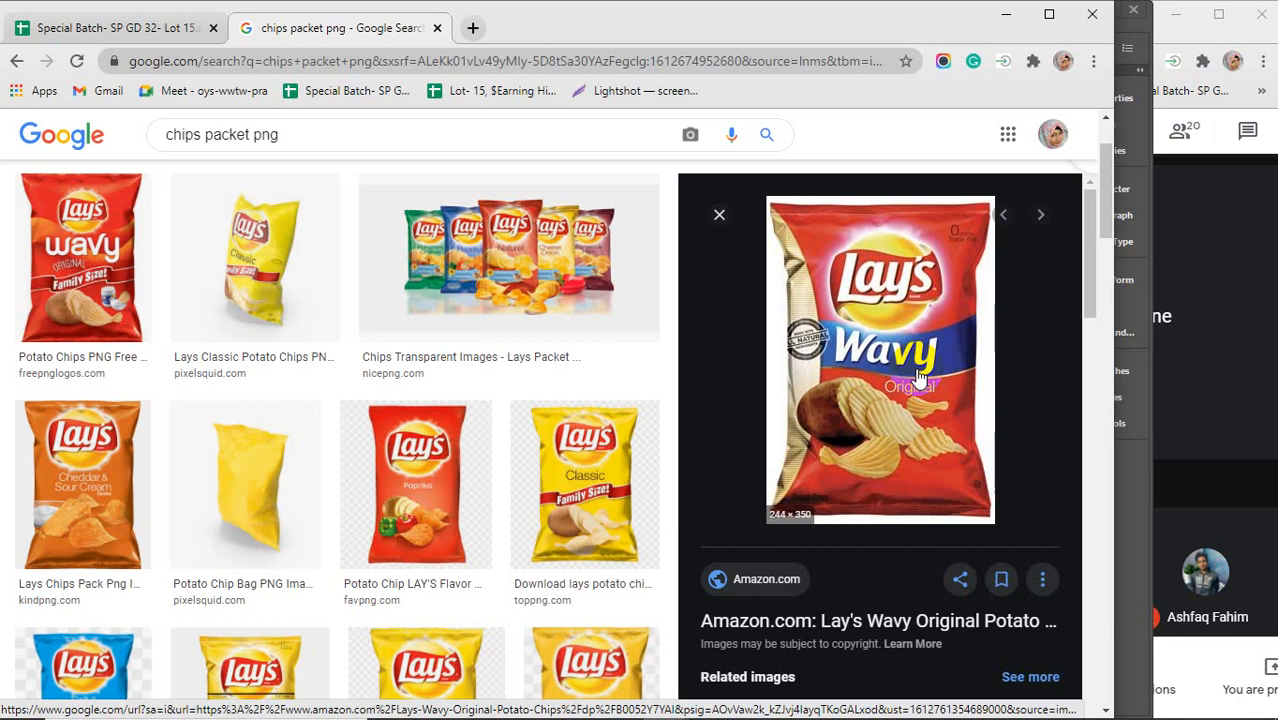
# - Browse from the Cheddar & Sour Cream packet through the Spanish Tomato Tango one to Pinterest's red Wavy Family Size image
pyautogui.click(26, 450)
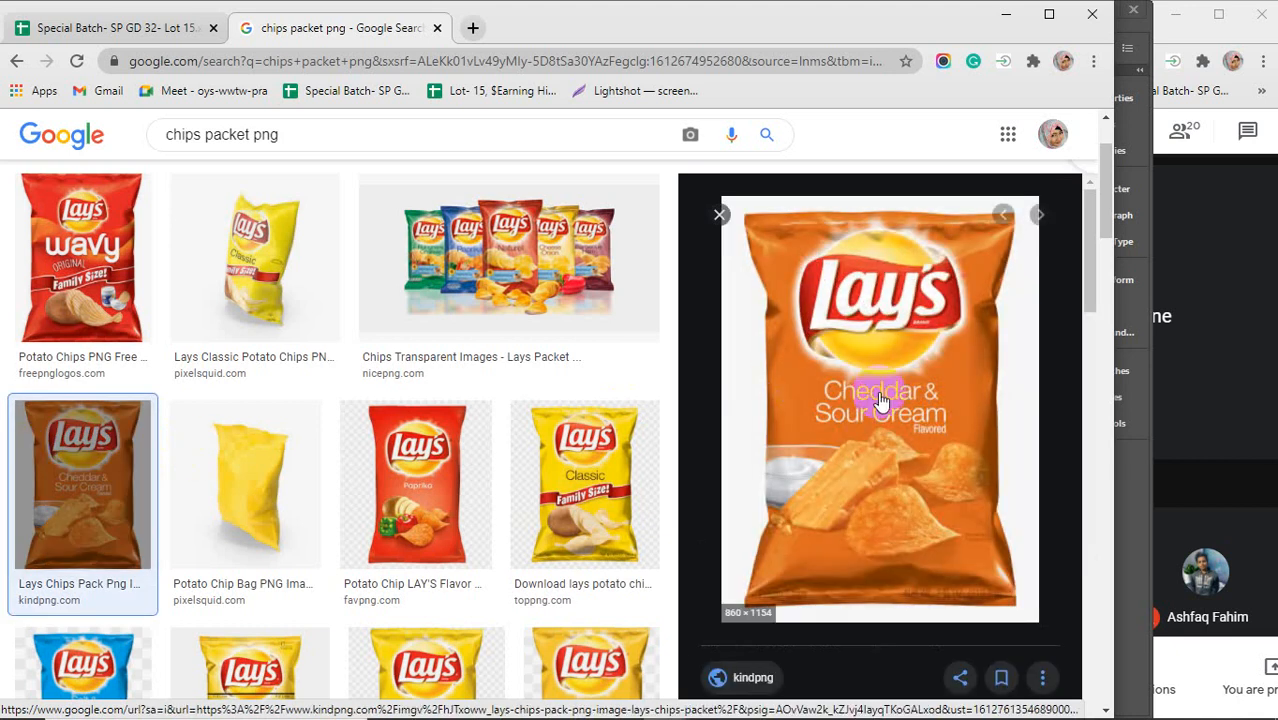
pyautogui.scroll(-6, 904, 412)
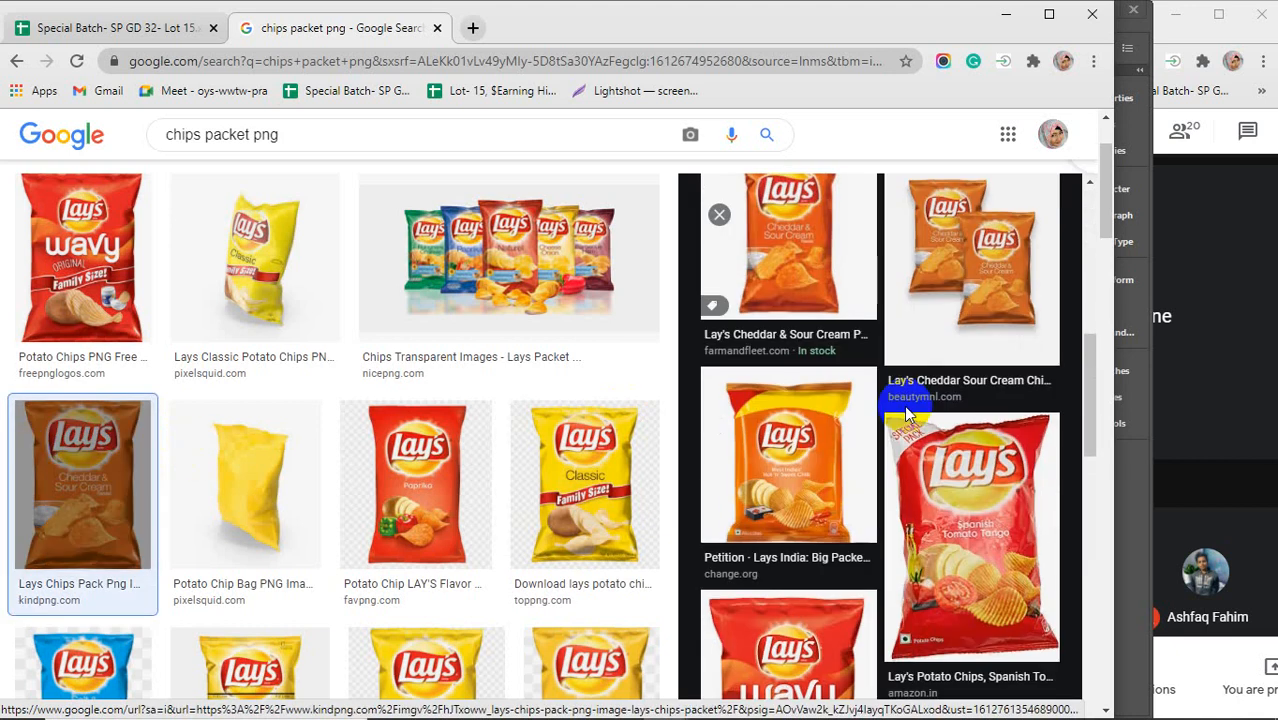
pyautogui.click(907, 414)
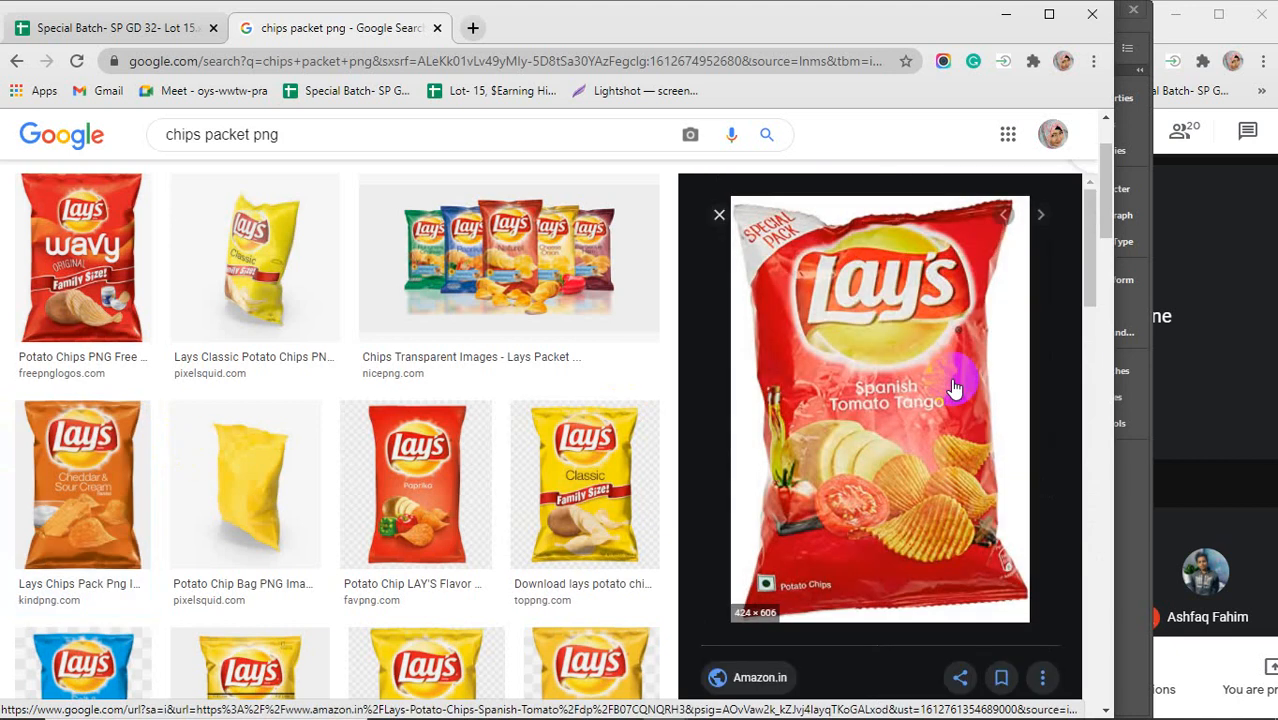
pyautogui.scroll(-5, 955, 385)
pyautogui.click(945, 440)
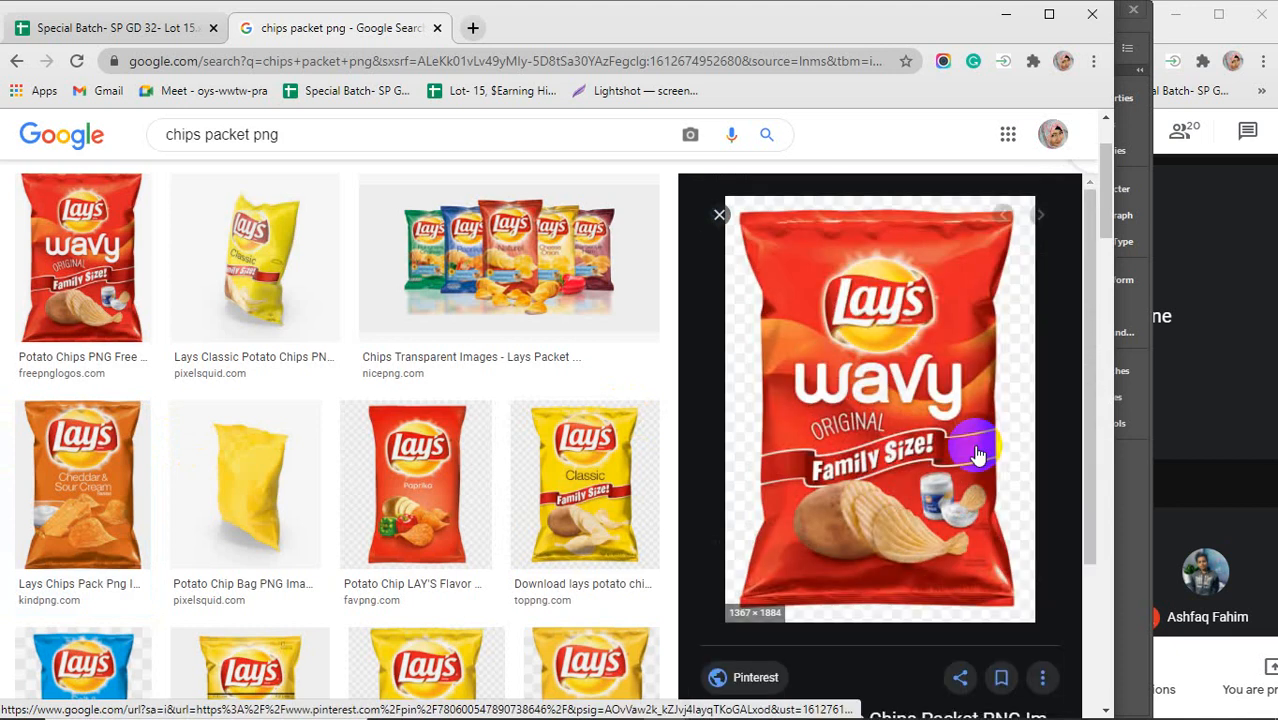
# - Save the Pinterest Wavy packet image to the Desktop as a PNG image
pyautogui.rightClick(858, 367)
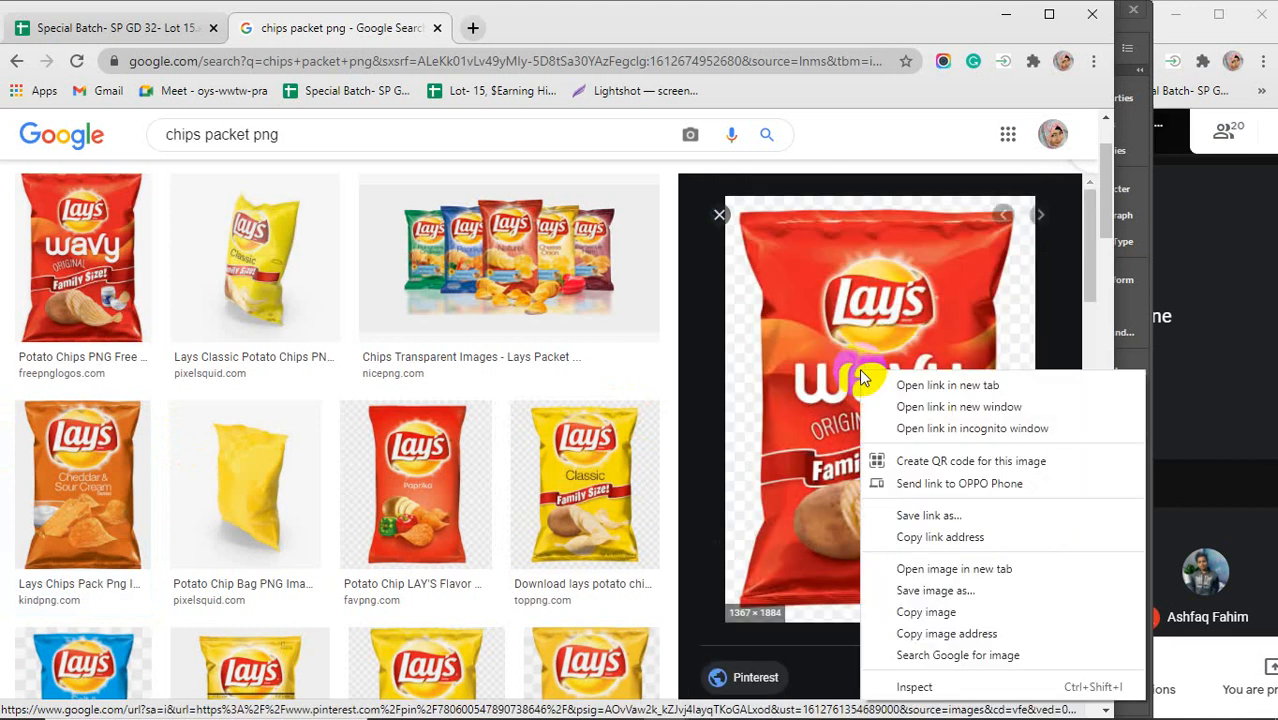
pyautogui.click(918, 586)
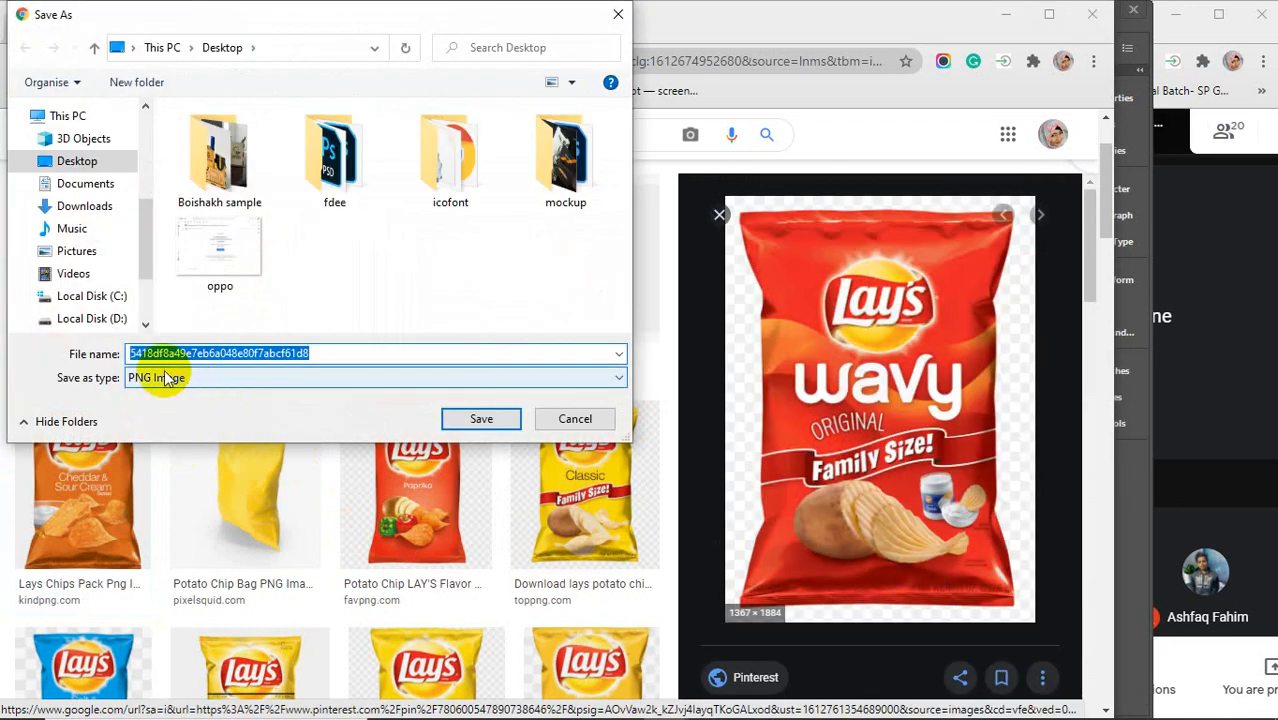
pyautogui.click(478, 423)
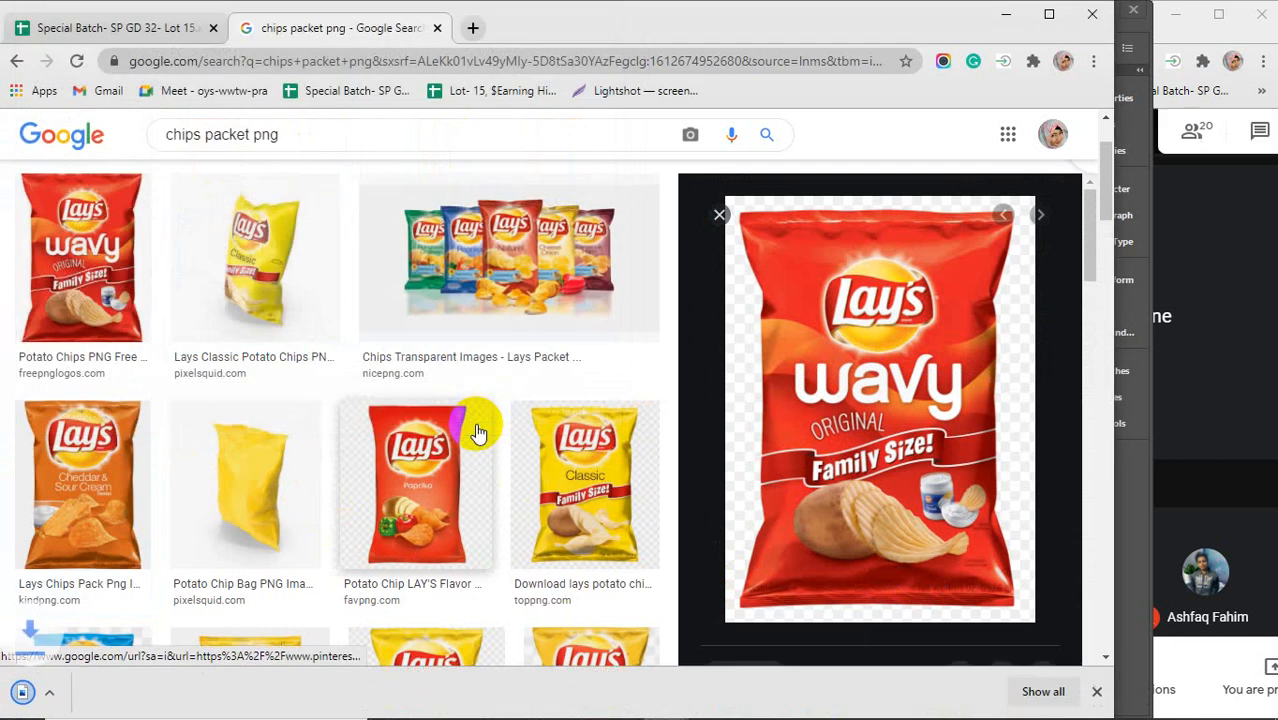
# - Return to Illustrator and place the saved chips packet image from the Desktop folder into the document
pyautogui.click(1005, 16)
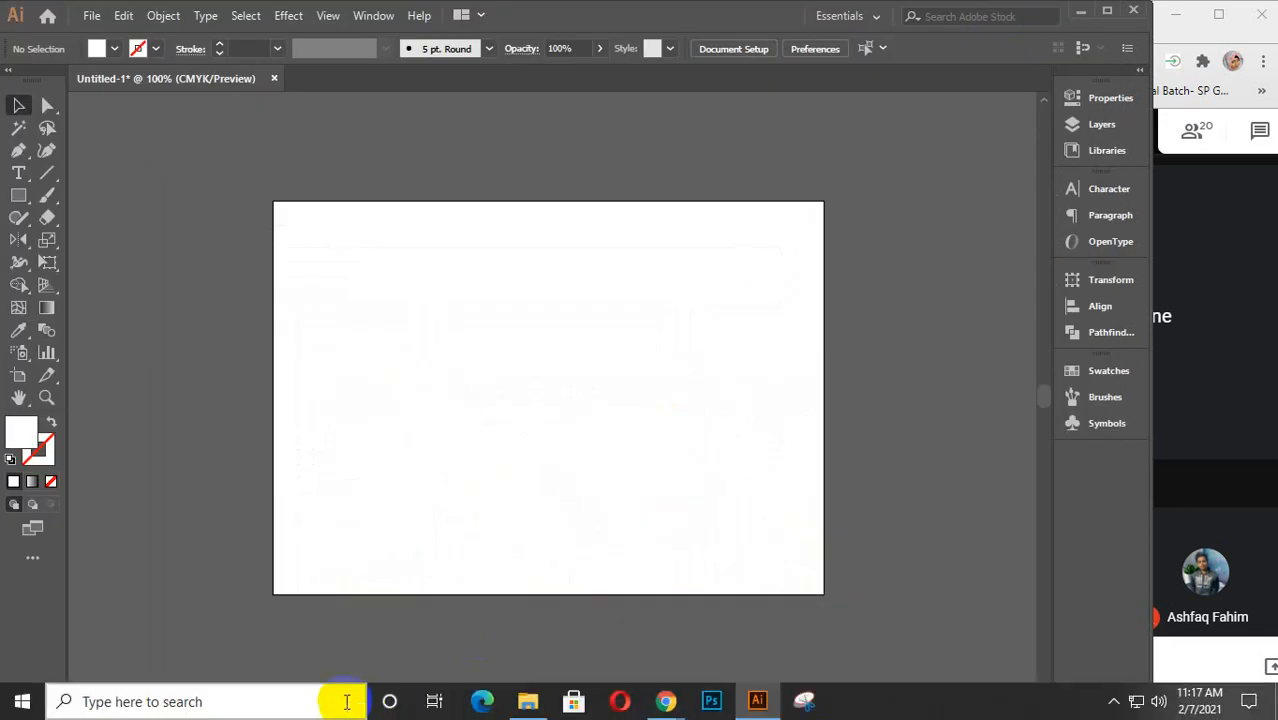
pyautogui.click(528, 710)
pyautogui.moveTo(425, 365); pyautogui.dragTo(488, 337)
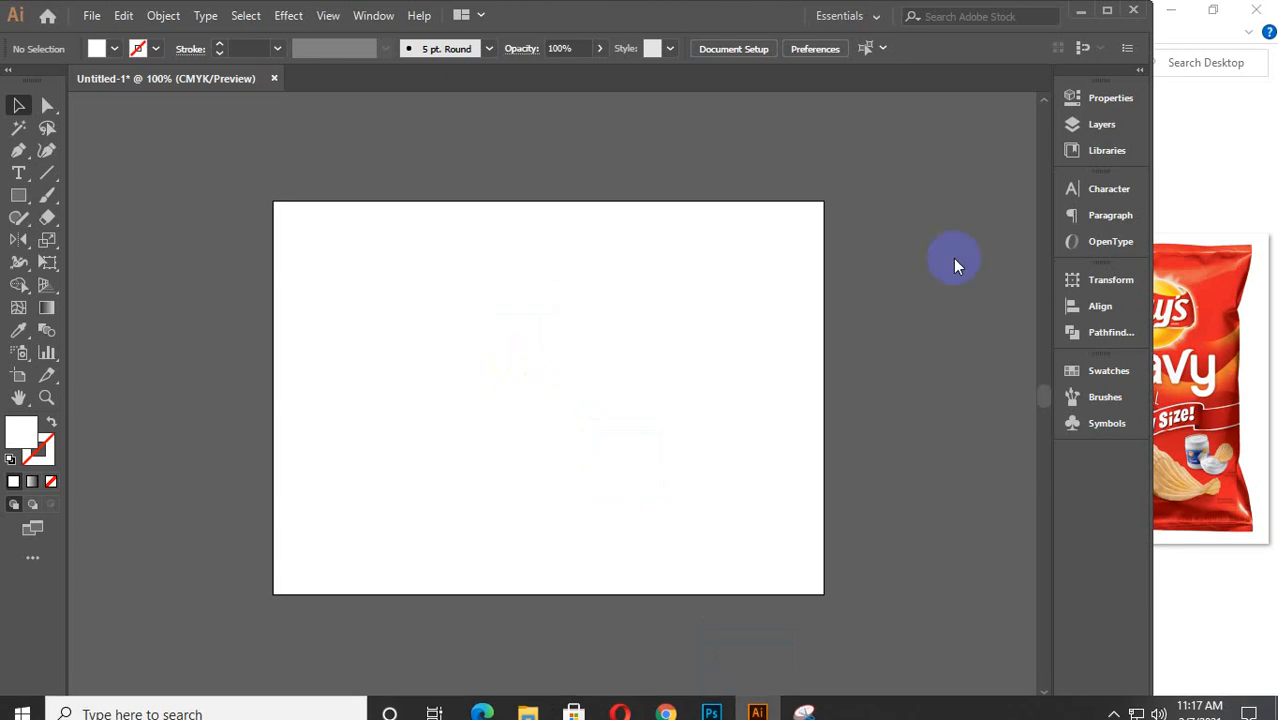
pyautogui.click(1170, 10)
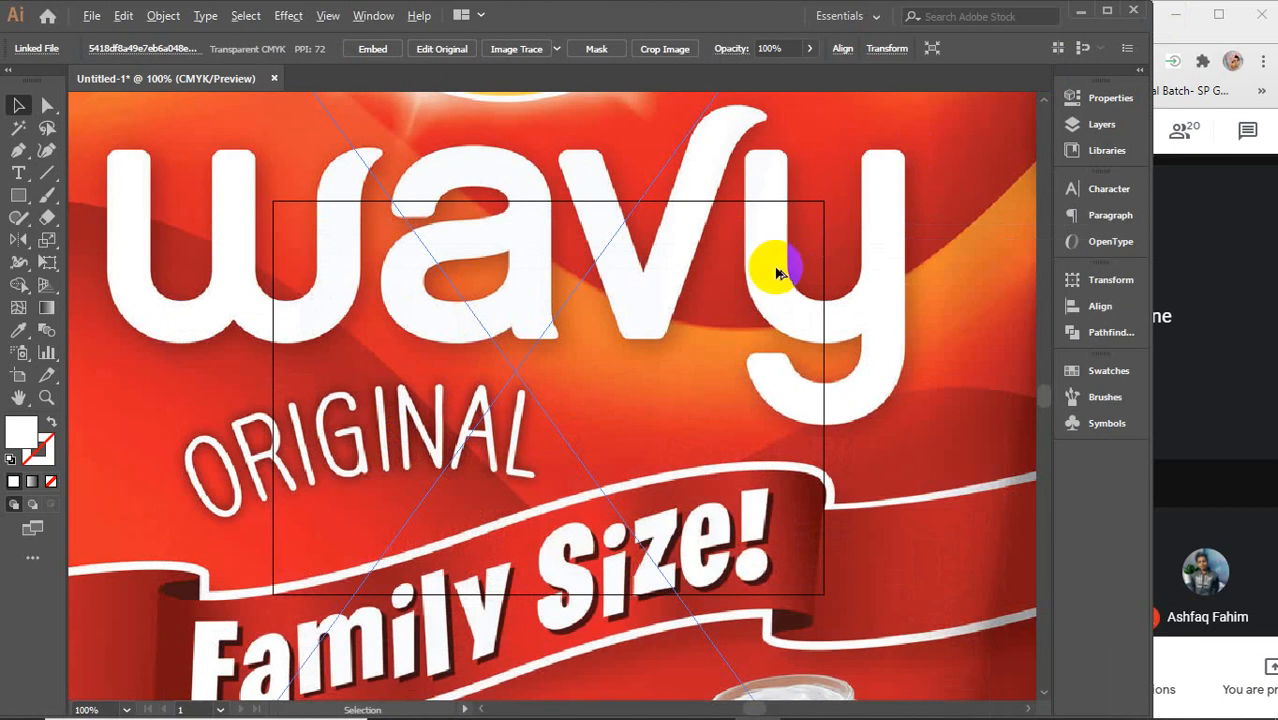
# - Embed the linked chips packet image in the document
pyautogui.scroll(-4, 777, 267)
pyautogui.moveTo(719, 223); pyautogui.dragTo(683, 294)
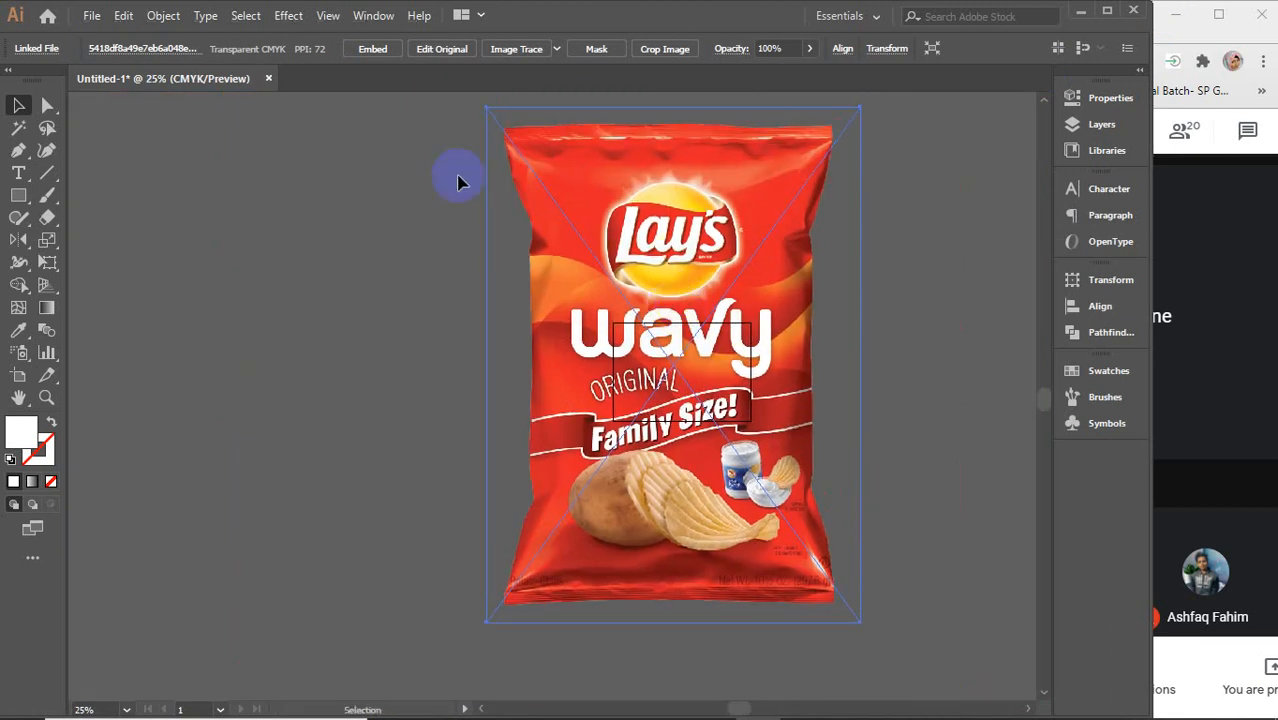
pyautogui.click(372, 49)
# - Scale the packet down proportionally to about 2.49 x 3.43 in and move it off the artboard to its left
pyautogui.moveTo(860, 107); pyautogui.dragTo(735, 339)
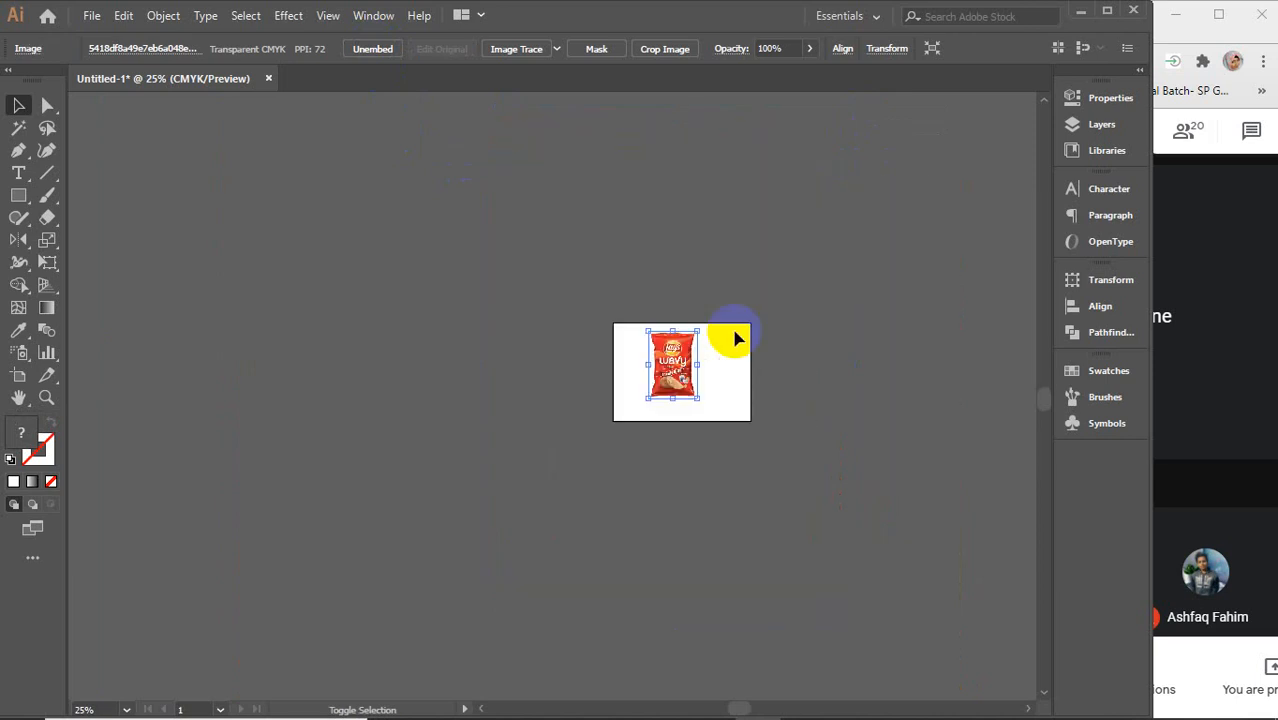
pyautogui.scroll(3, 699, 359)
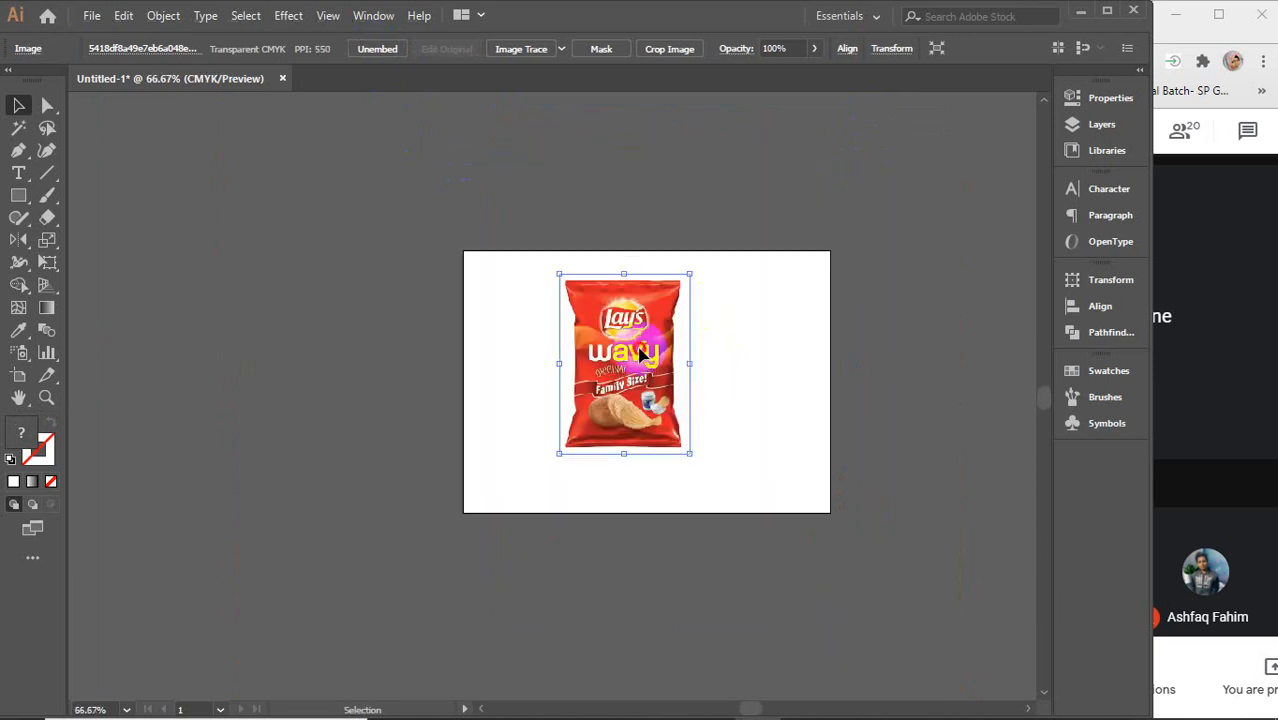
pyautogui.moveTo(640, 352); pyautogui.dragTo(308, 325)
# - Resize Artboard 1 to 5 in wide and 9 in high
pyautogui.click(1100, 97)
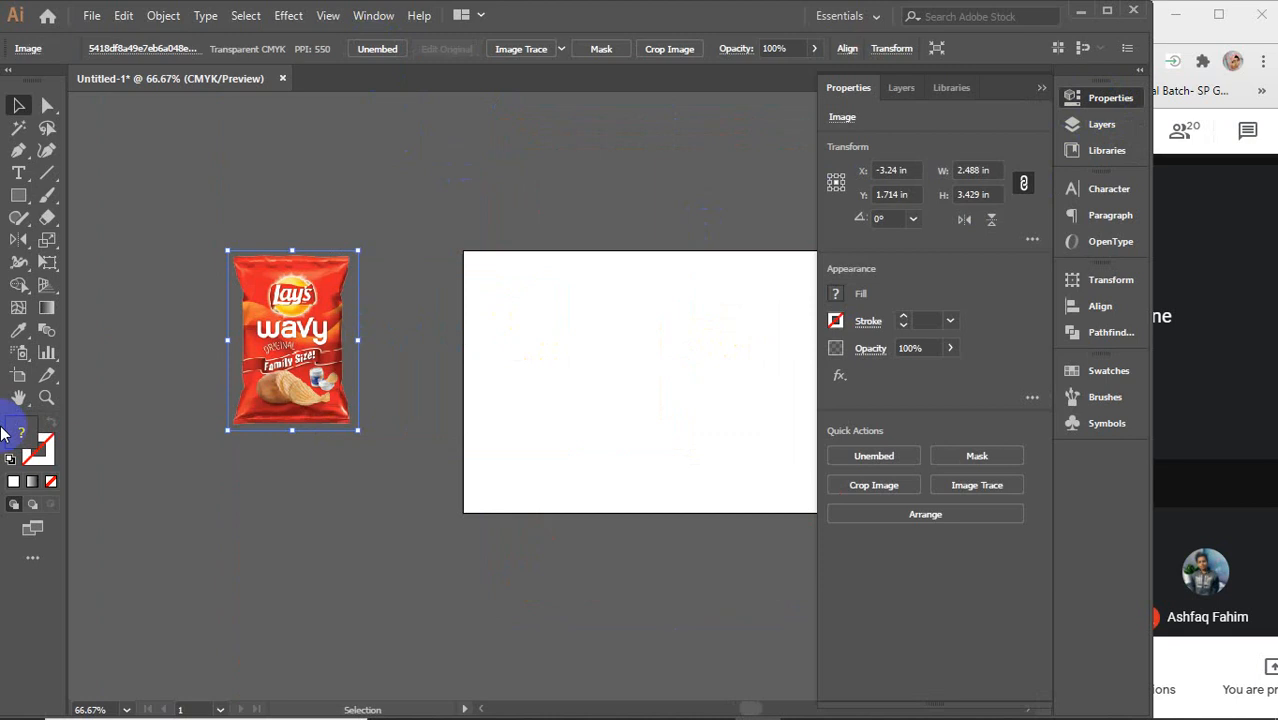
pyautogui.click(18, 375)
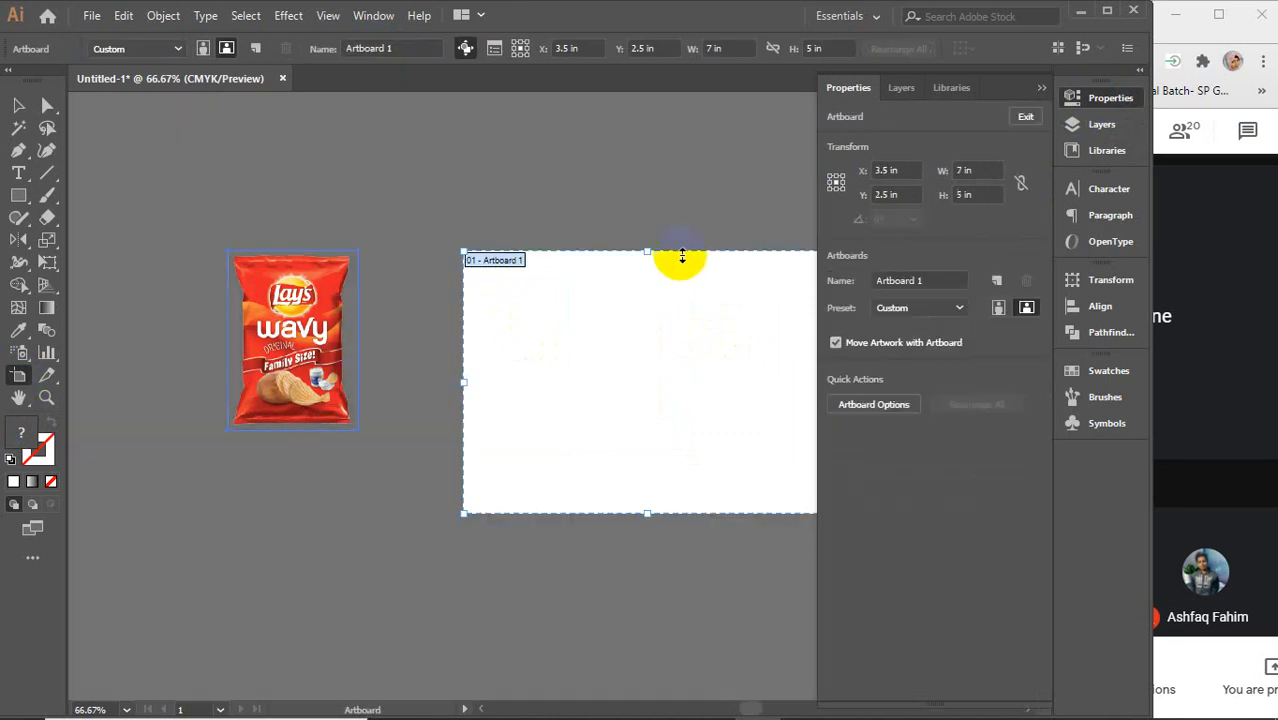
pyautogui.click(978, 172)
pyautogui.press('Return')
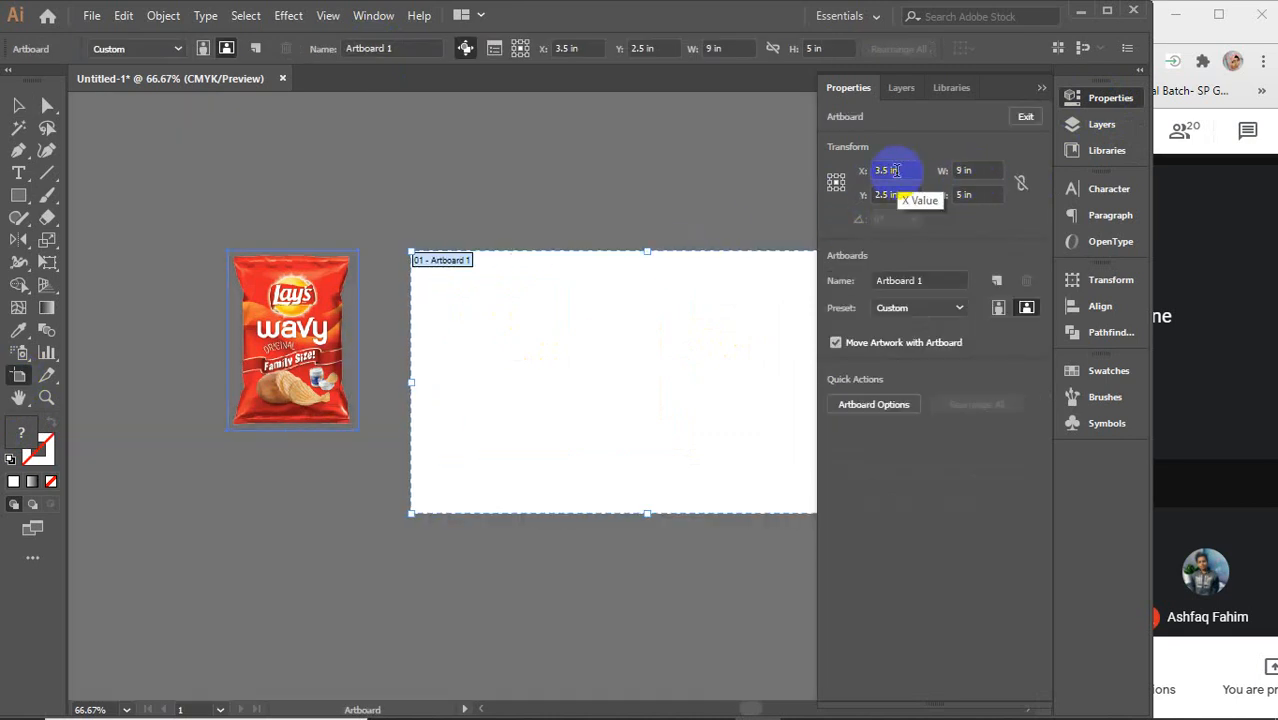
pyautogui.click(960, 172)
pyautogui.write('5')
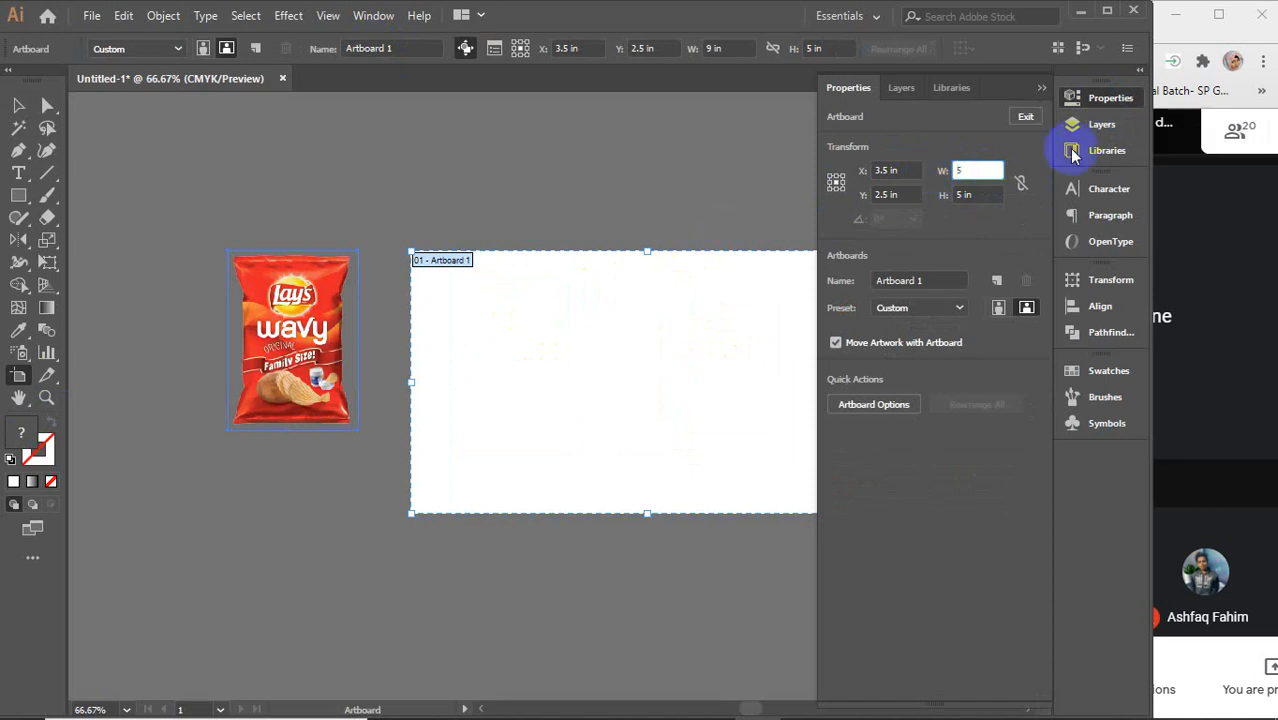
pyautogui.click(984, 196)
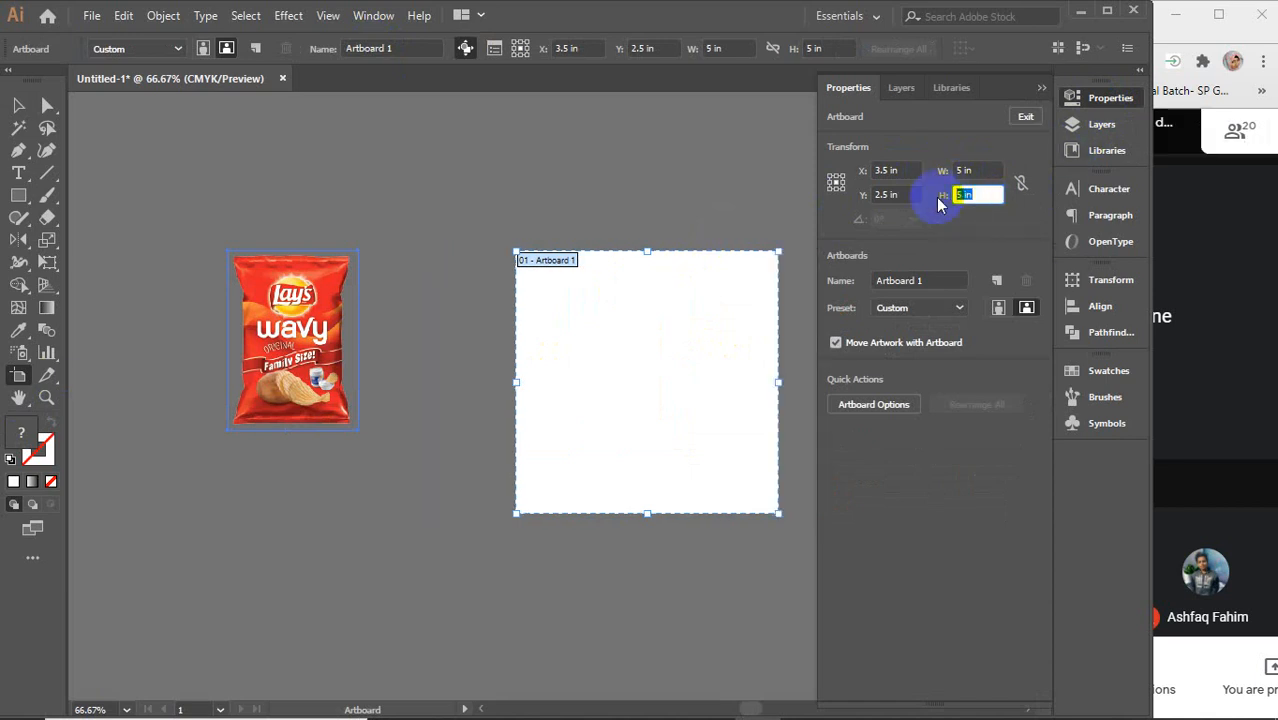
pyautogui.write('9')
pyautogui.press('Return')
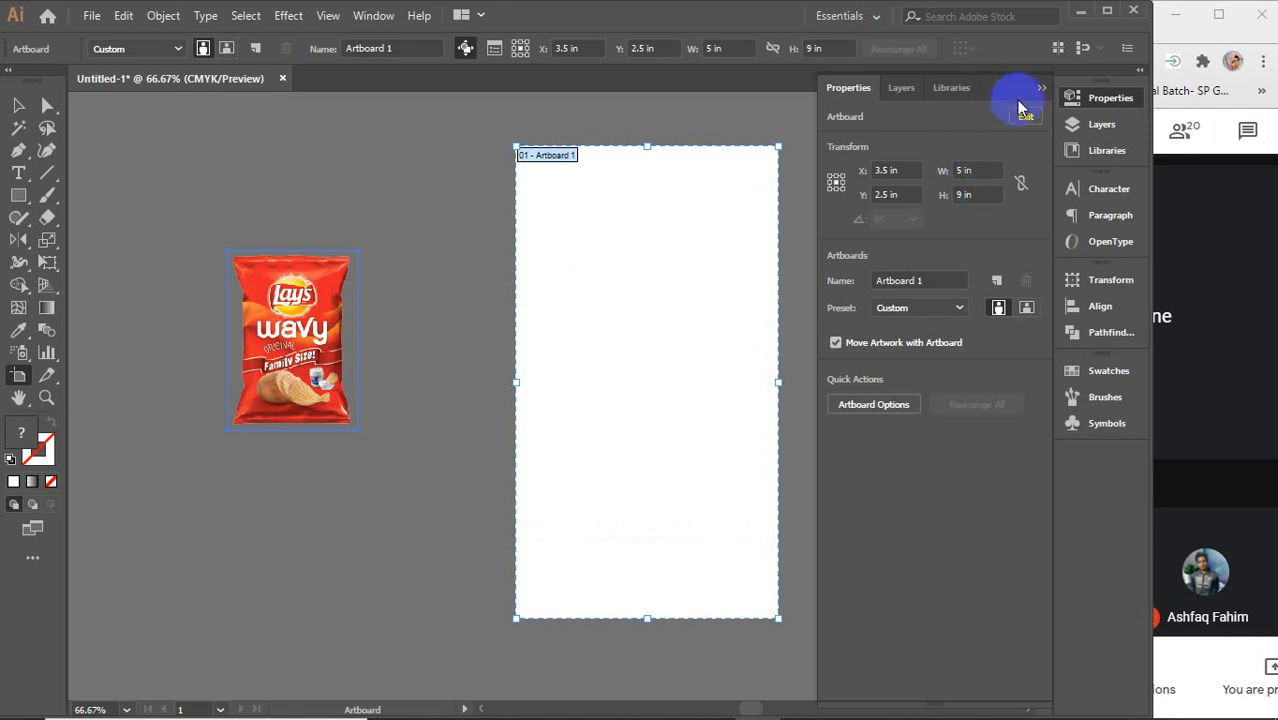
# - Set the artboard's width to 7 in and leave artboard editing
pyautogui.moveTo(985, 172); pyautogui.dragTo(912, 176)
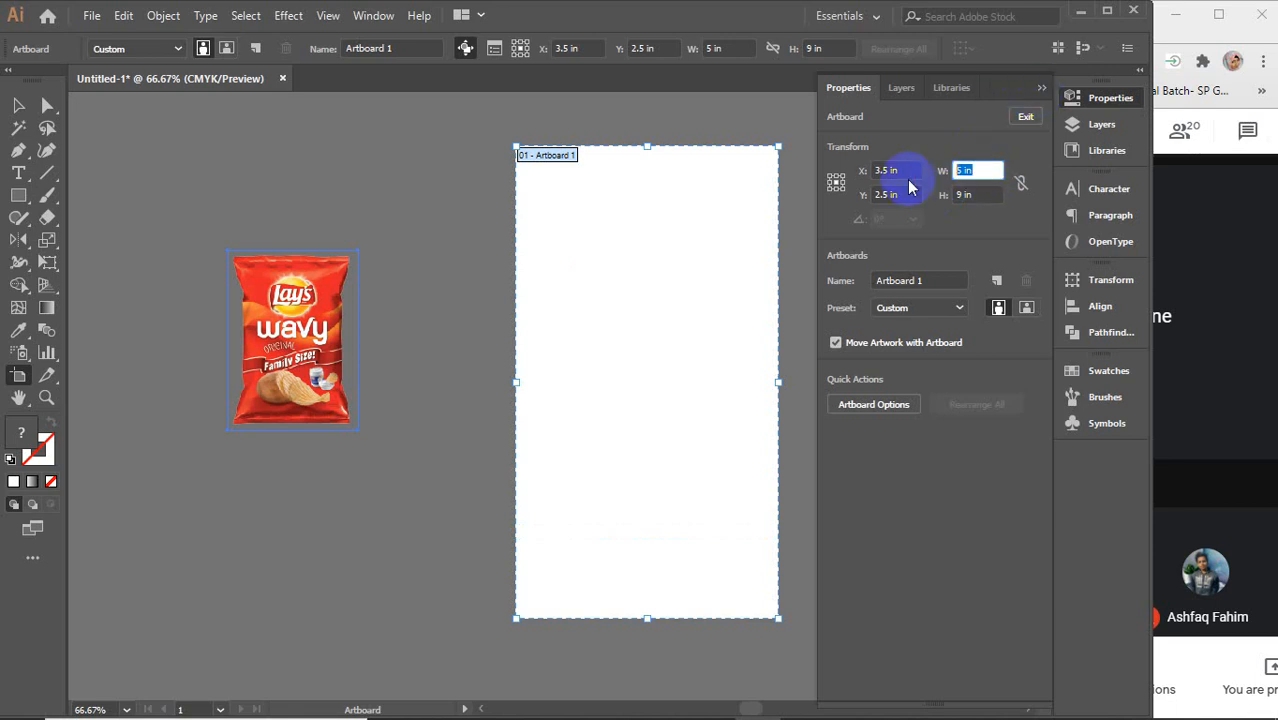
pyautogui.press('Return')
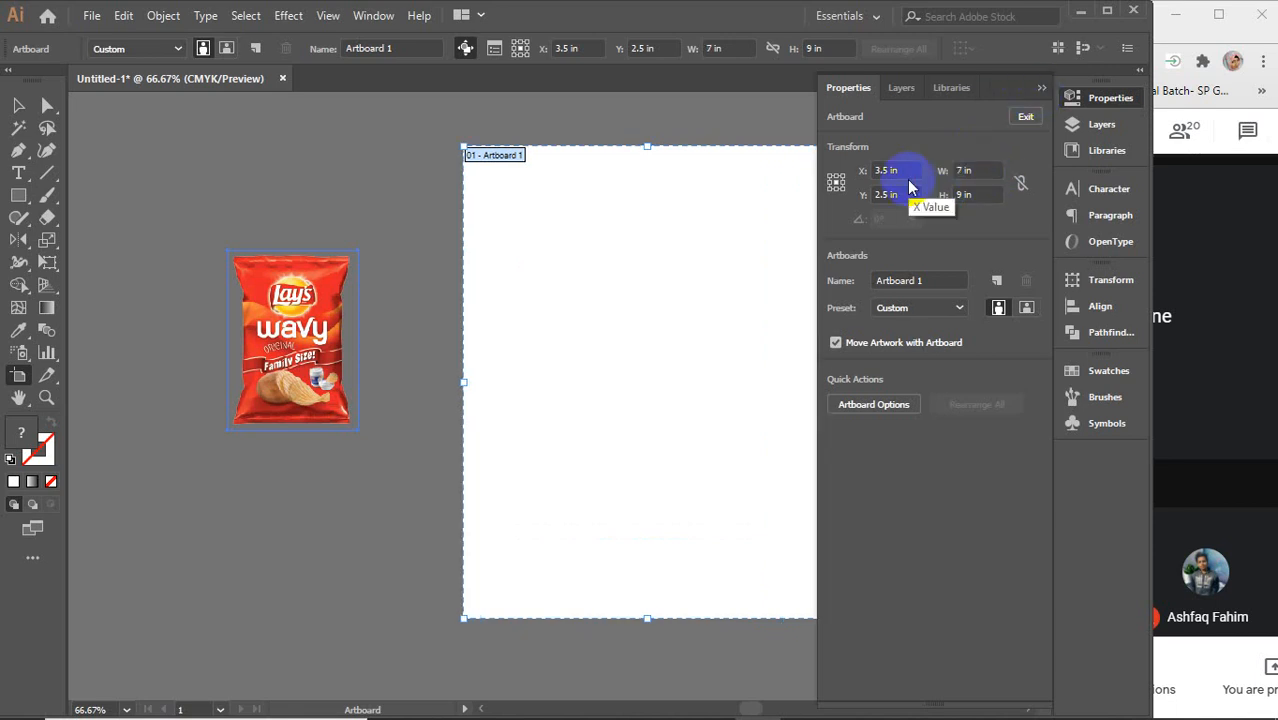
pyautogui.click(1041, 88)
pyautogui.click(16, 108)
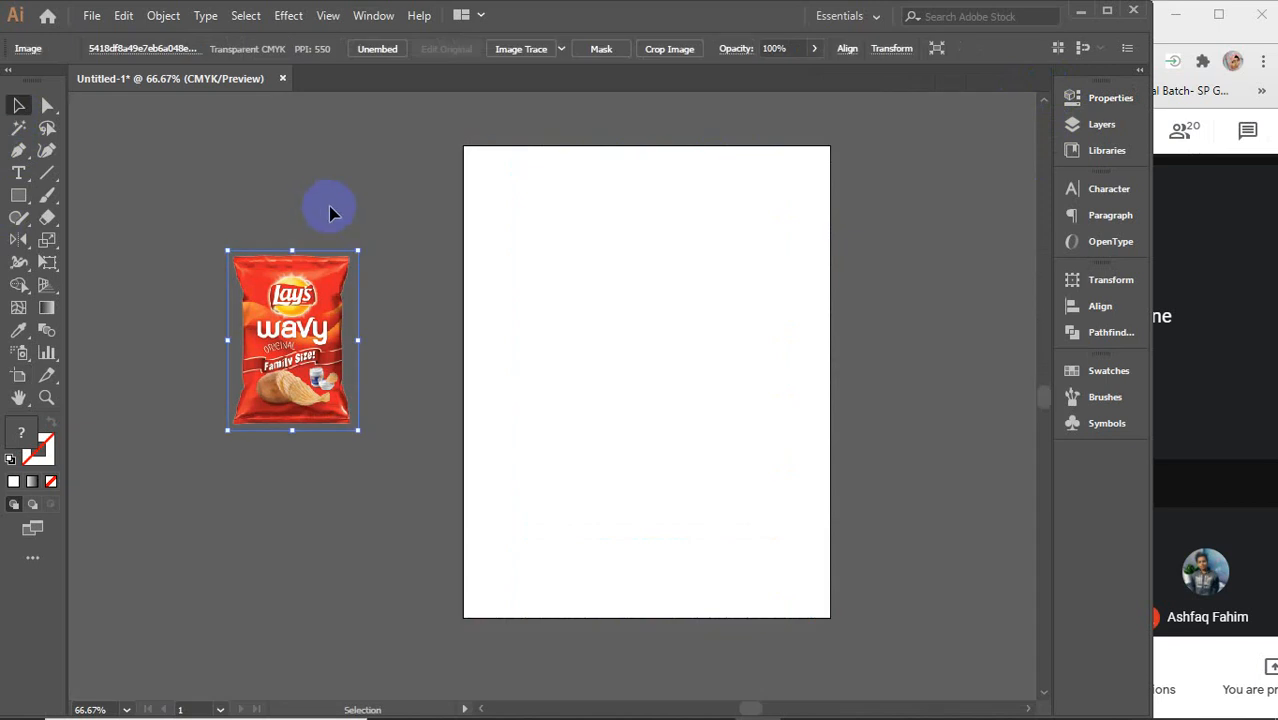
# - Try the chips packet in the upper part of the artboard, and move it back off to the artboard's upper left
pyautogui.click(334, 211)
pyautogui.moveTo(335, 362); pyautogui.dragTo(655, 280)
pyautogui.scroll(2, 736, 257)
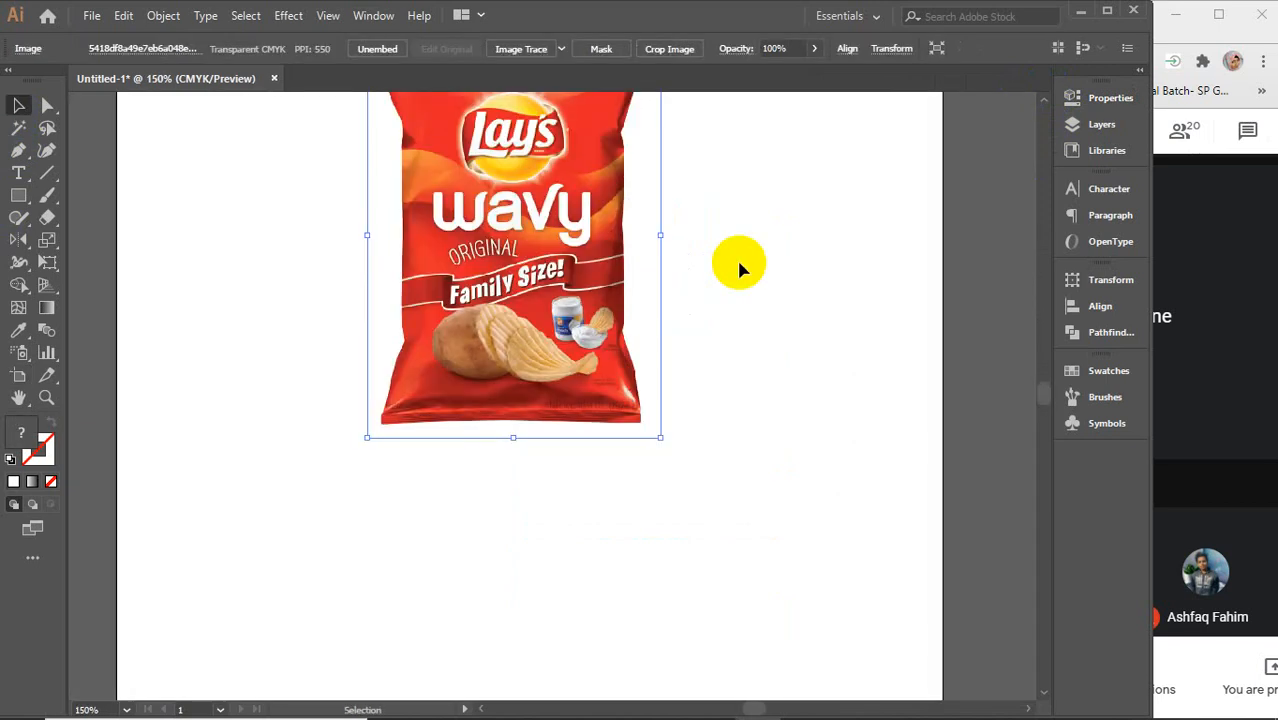
pyautogui.scroll(-1, 736, 257)
pyautogui.click(520, 325)
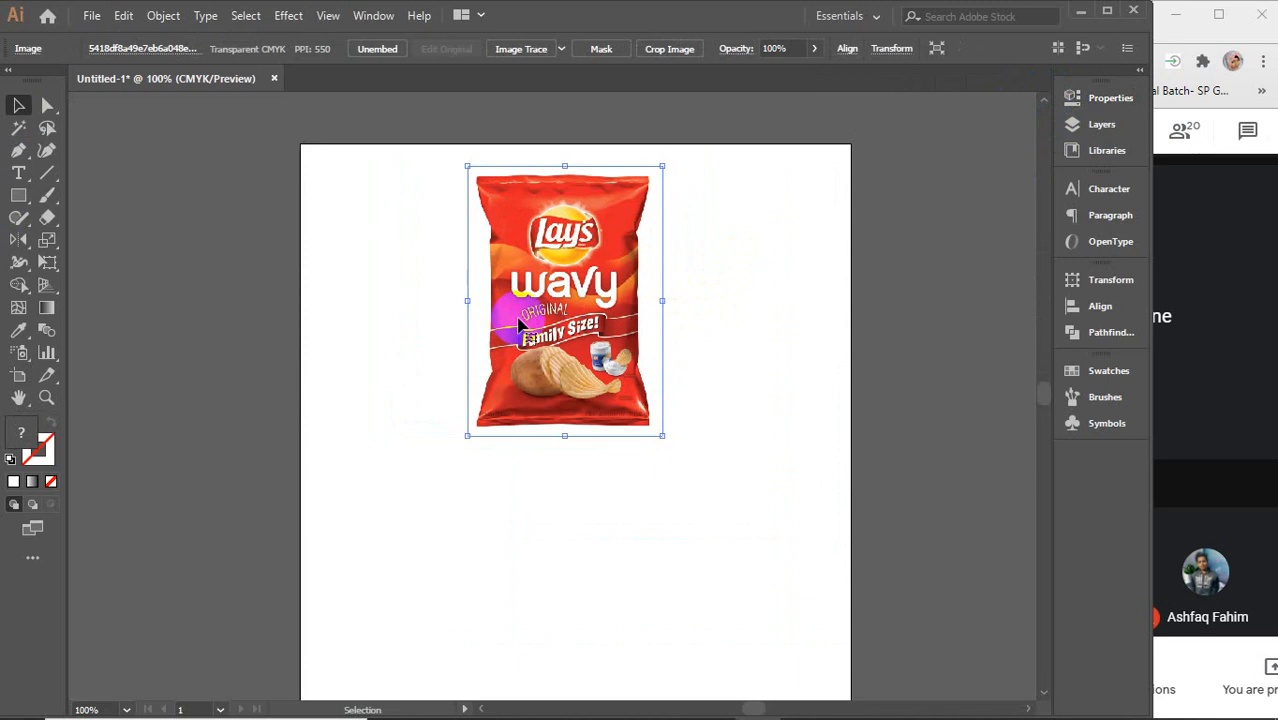
pyautogui.scroll(-2, 556, 312)
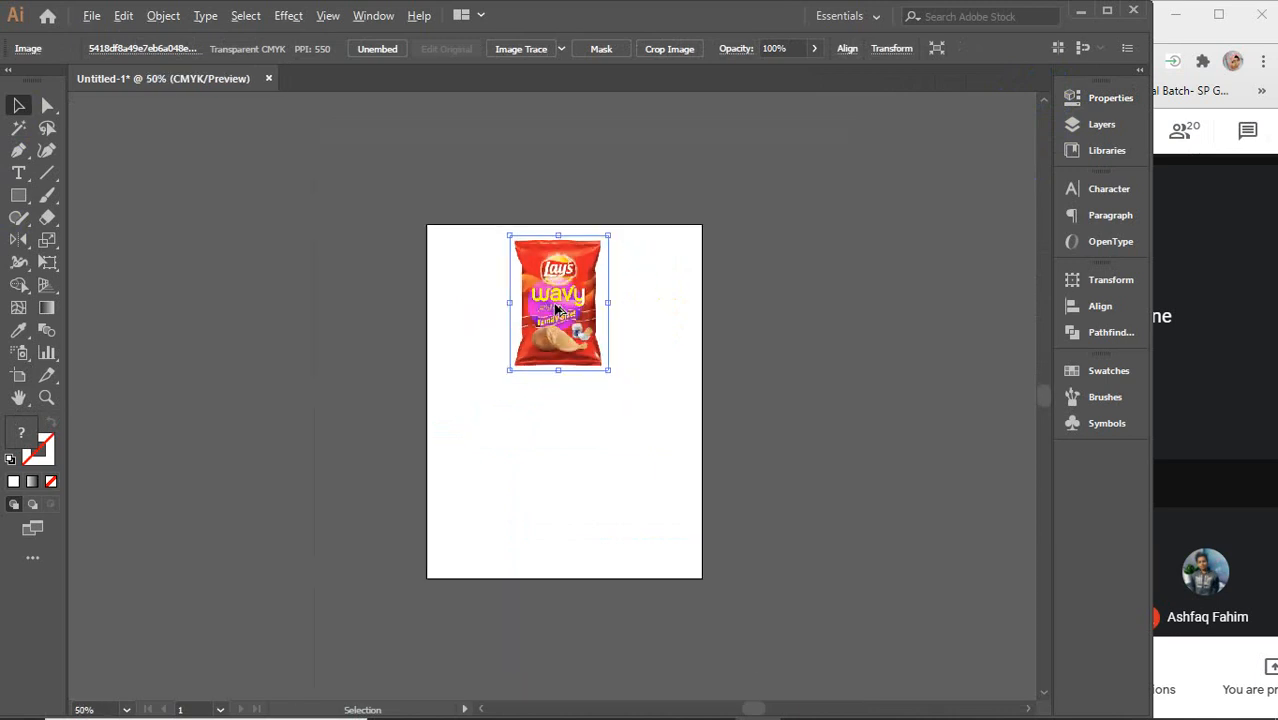
pyautogui.moveTo(580, 313); pyautogui.dragTo(232, 240)
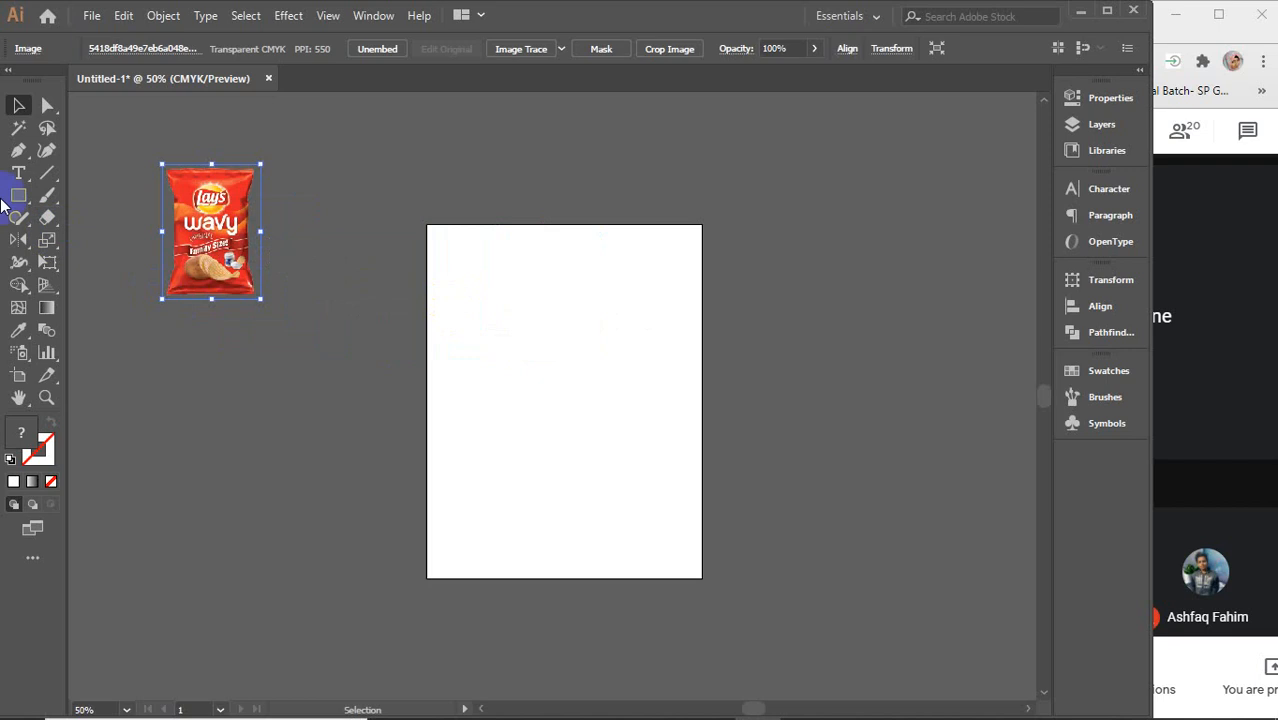
# - Draw a full-width rectangle covering the upper half of the artboard
pyautogui.click(19, 196)
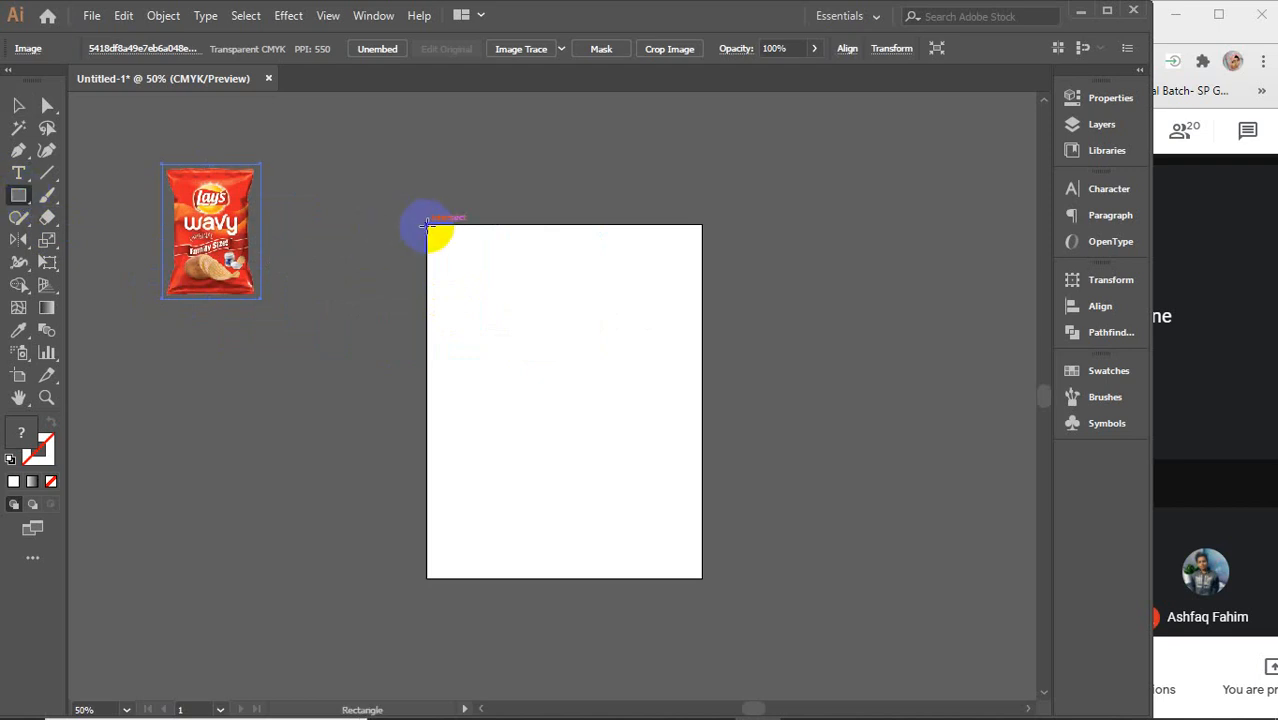
pyautogui.moveTo(427, 224); pyautogui.dragTo(703, 401)
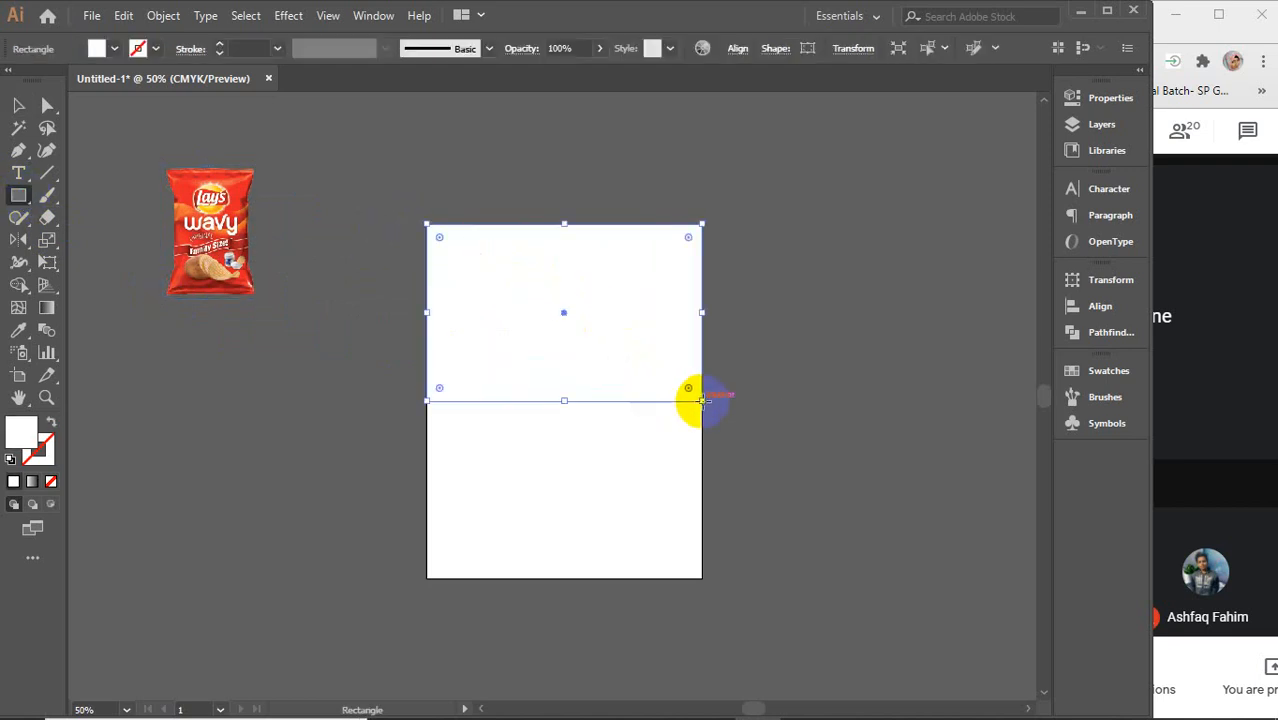
pyautogui.press('v')
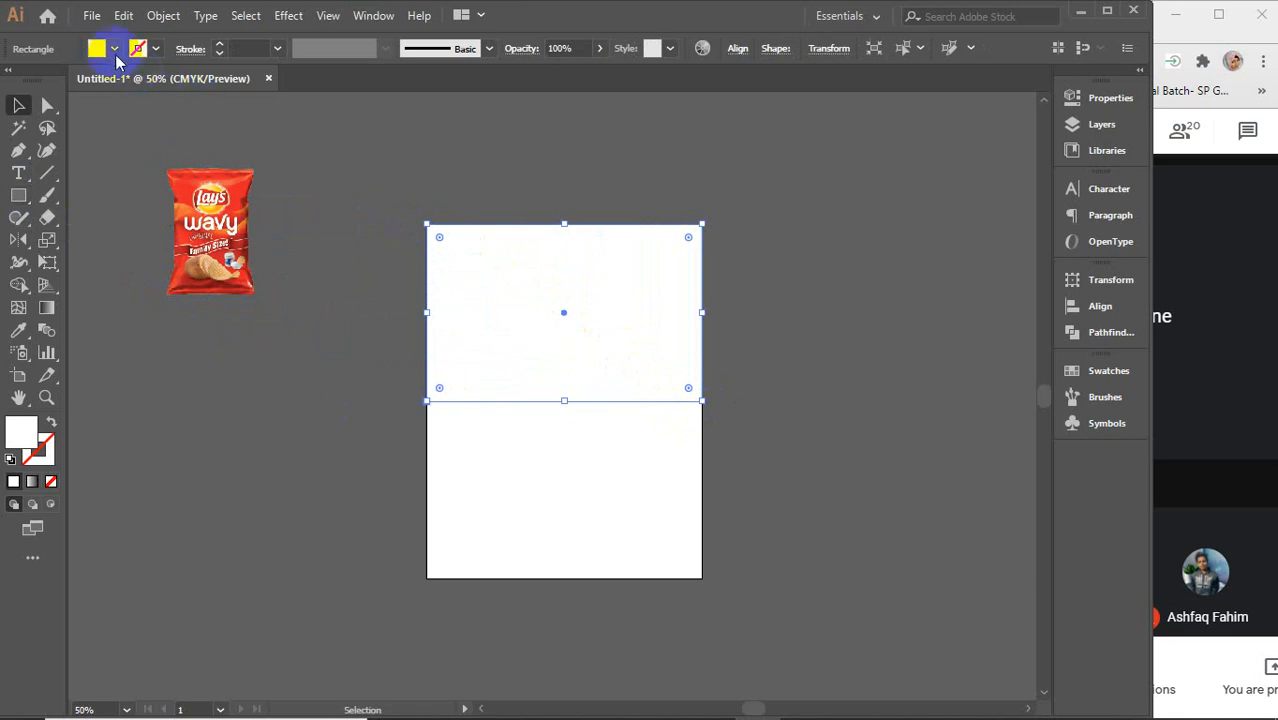
# - Try several grayscale fills on the upper rectangle and settle on a medium-dark gray
pyautogui.click(115, 48)
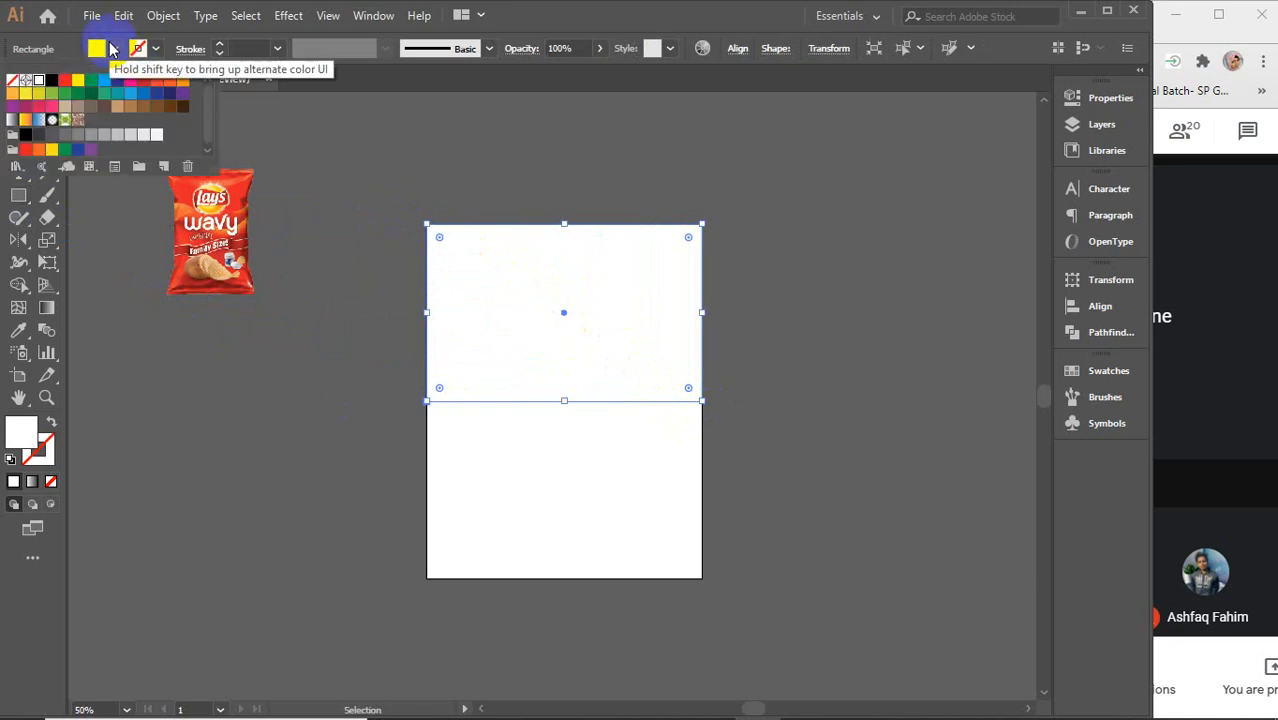
pyautogui.click(111, 48)
pyautogui.click(114, 49)
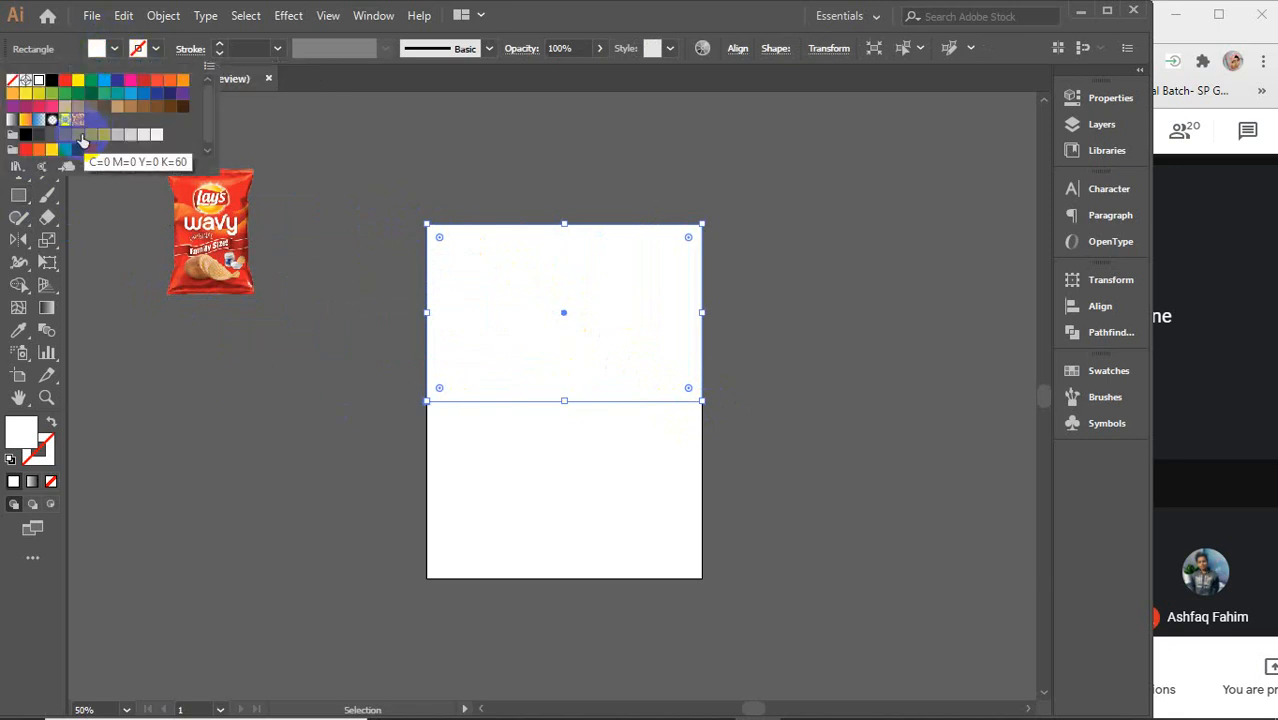
pyautogui.click(92, 135)
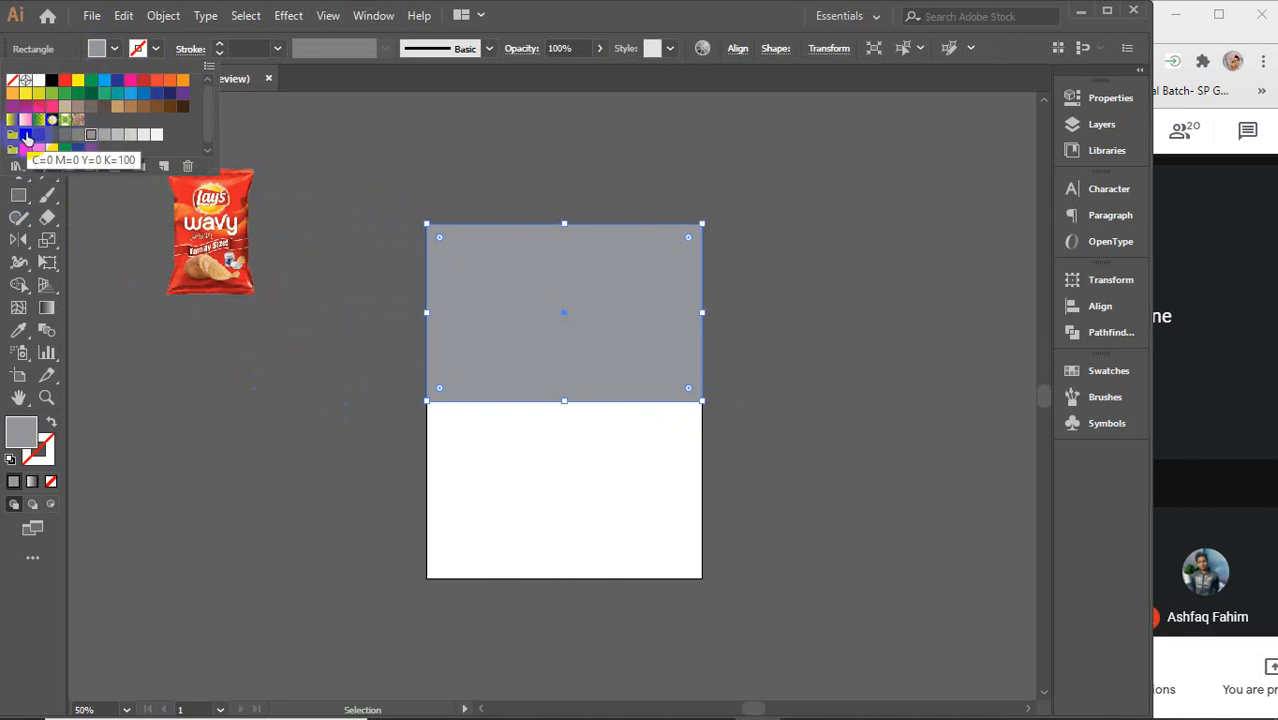
pyautogui.click(27, 137)
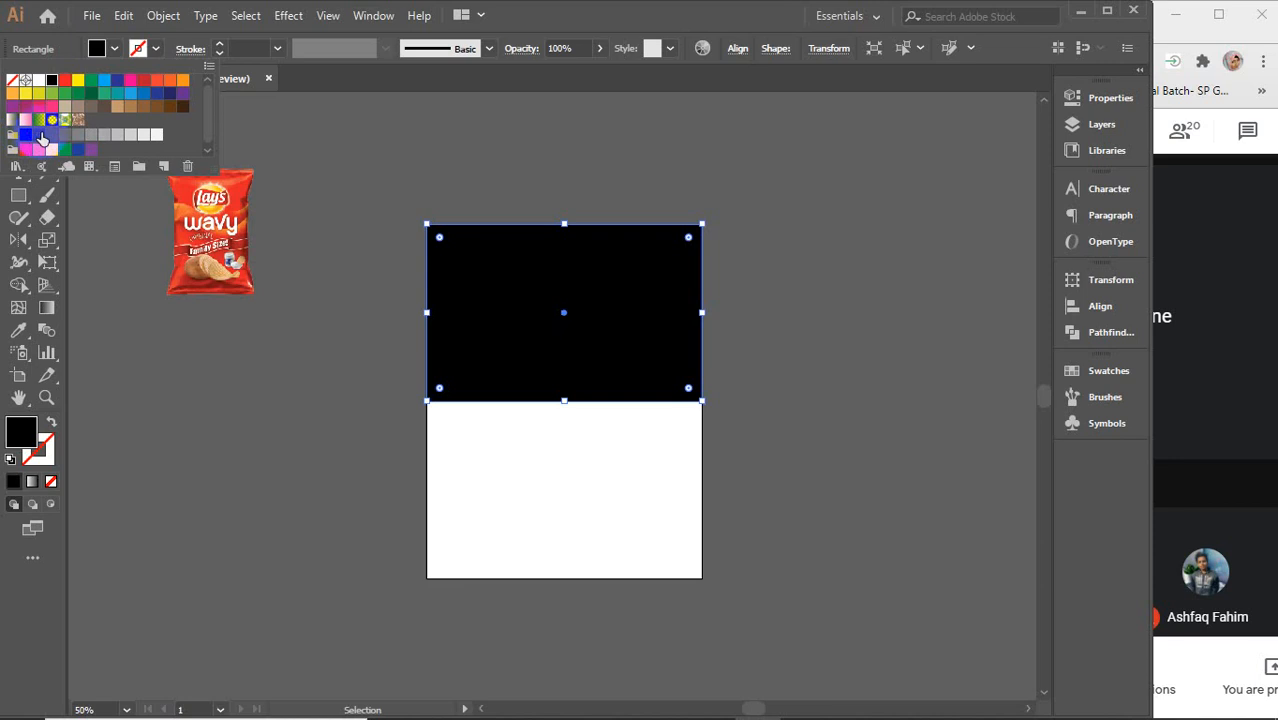
pyautogui.click(40, 136)
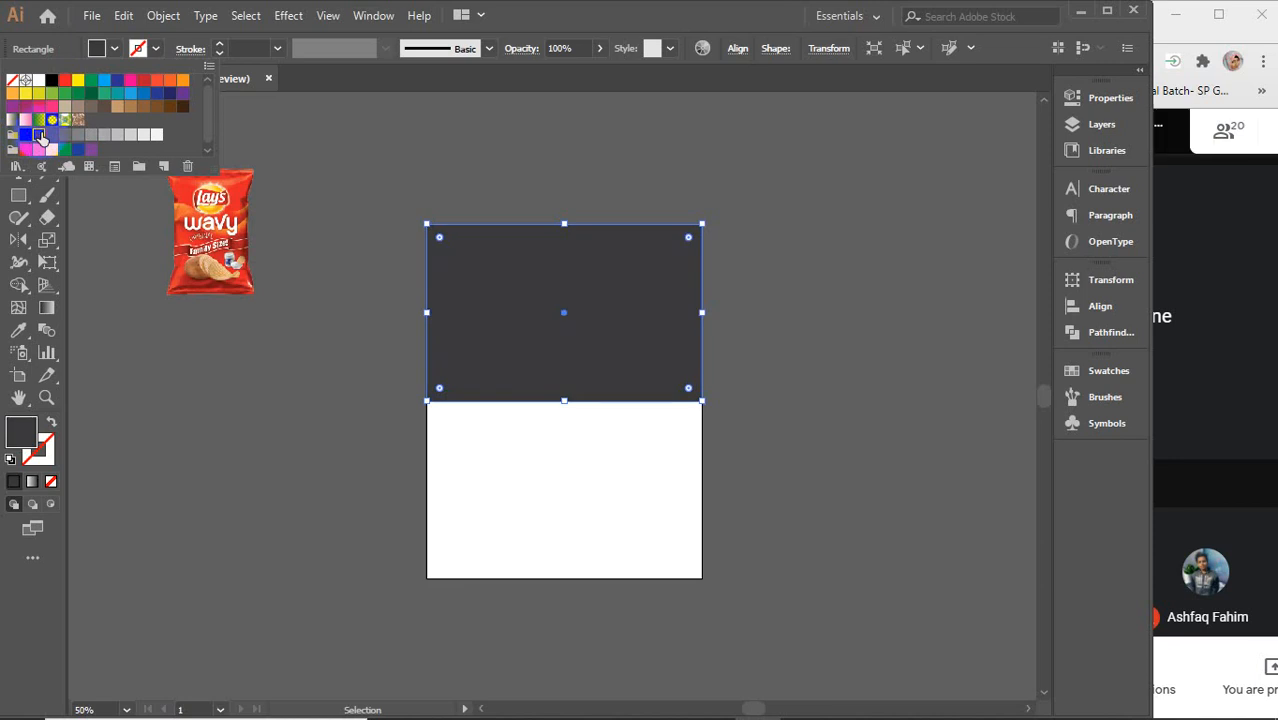
pyautogui.click(61, 135)
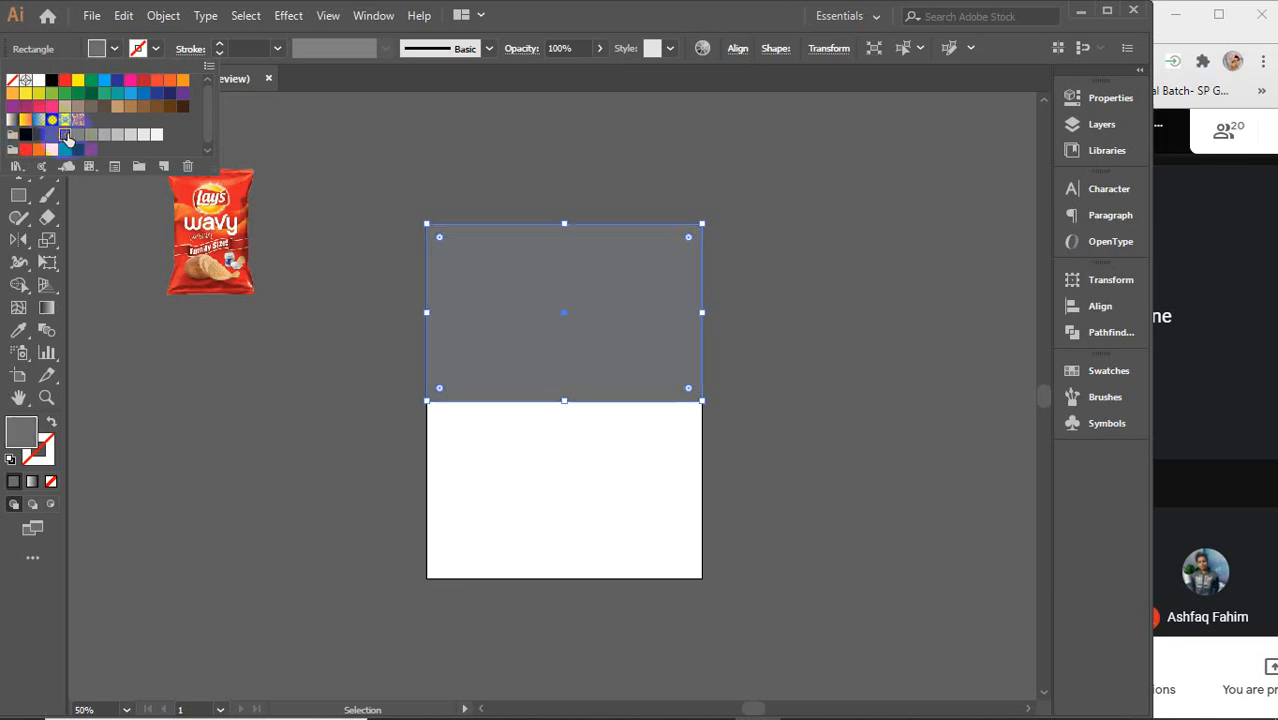
pyautogui.click(577, 507)
# - Duplicate the gray rectangle onto the lower half of the artboard and fill the copy with a darker, near-black gray
pyautogui.moveTo(513, 314); pyautogui.dragTo(500, 481)
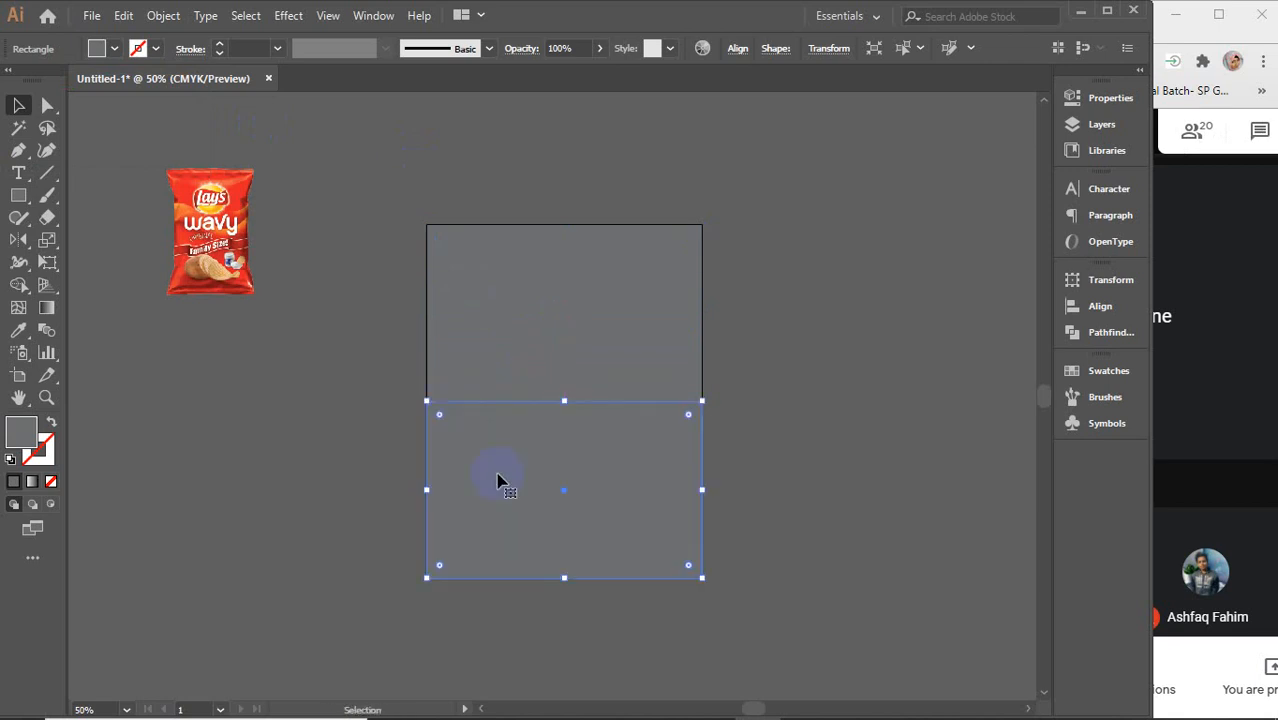
pyautogui.click(116, 49)
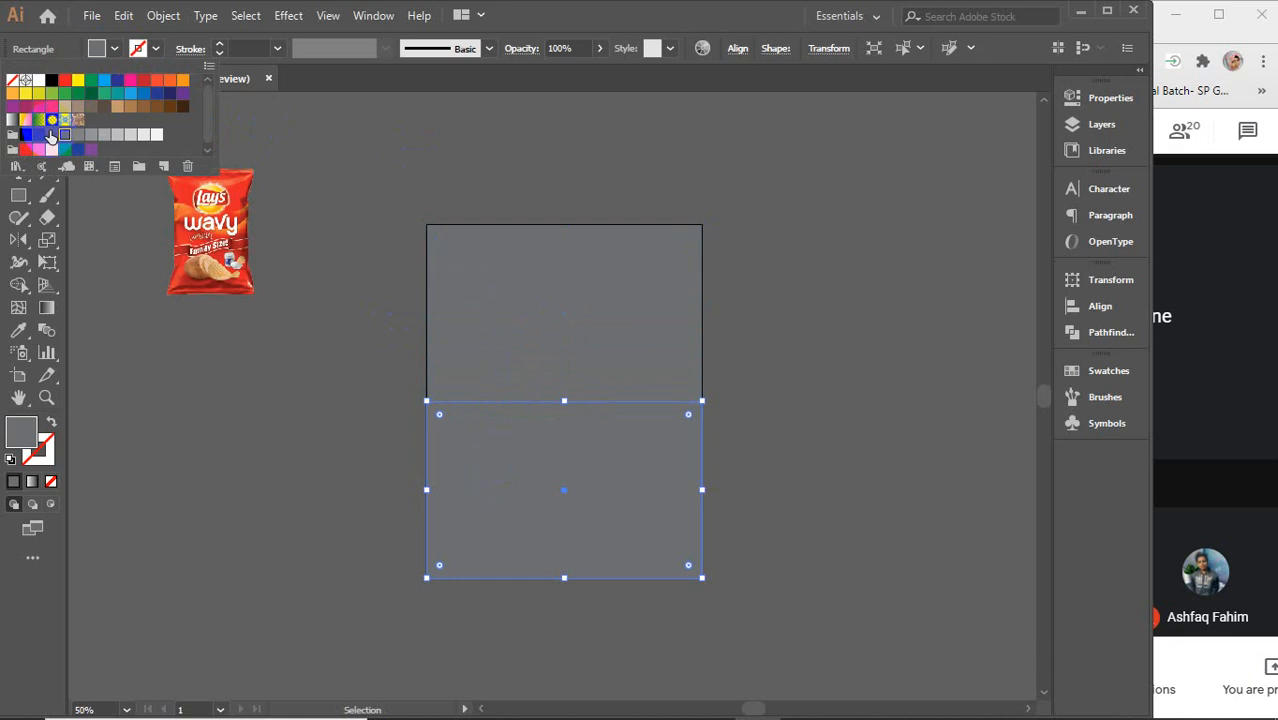
pyautogui.click(50, 136)
pyautogui.click(38, 138)
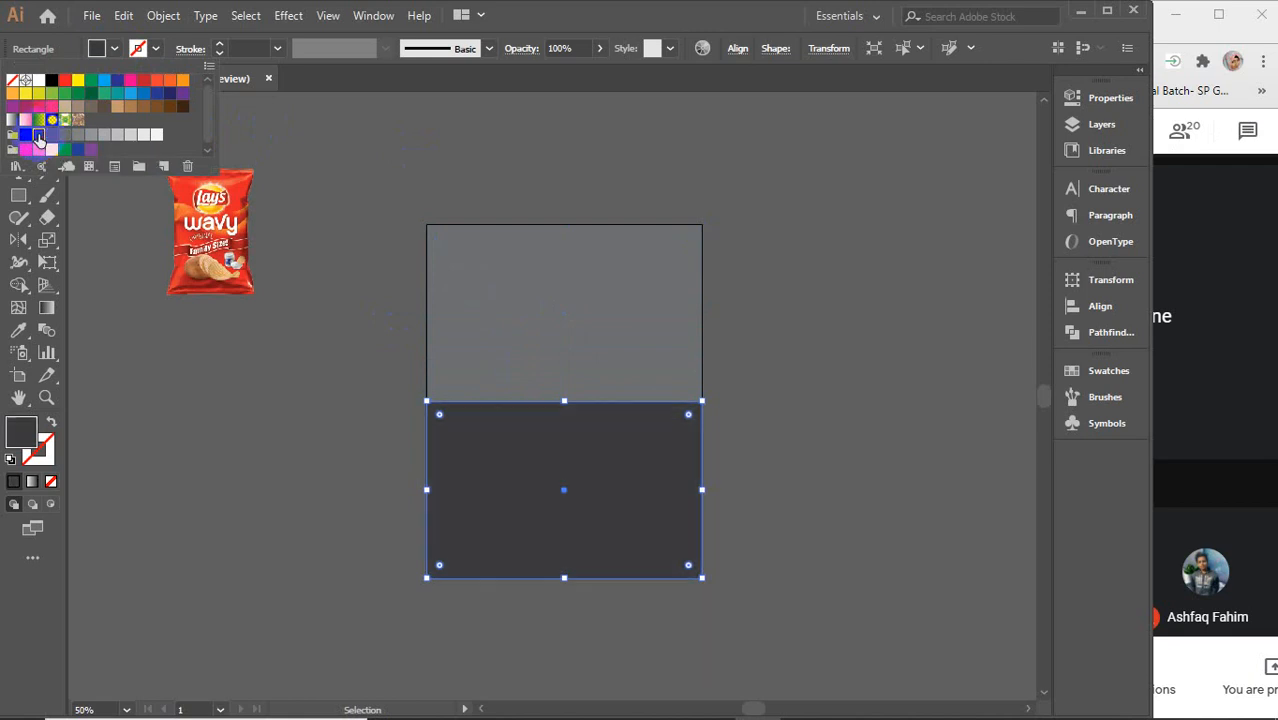
pyautogui.click(437, 188)
pyautogui.click(437, 188)
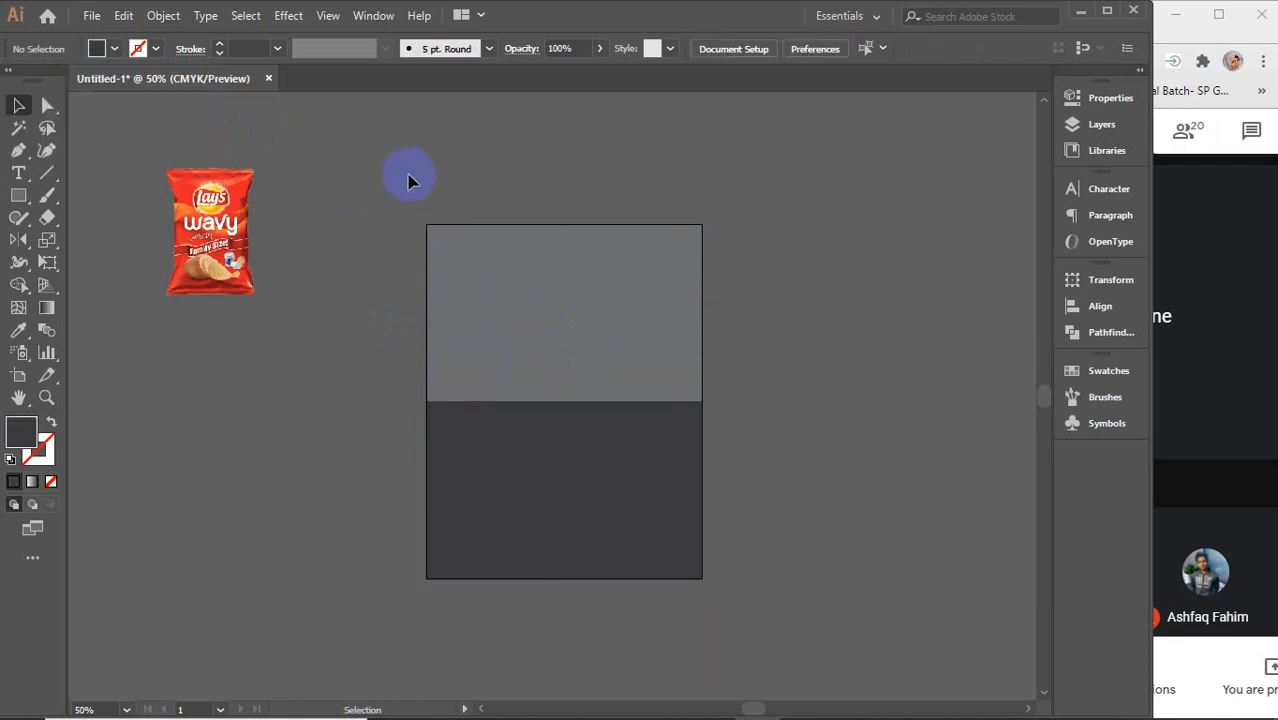
# - Move the chips packet to the horizontal centre of the upper rectangle and bring it to the front
pyautogui.moveTo(408, 176); pyautogui.dragTo(581, 576)
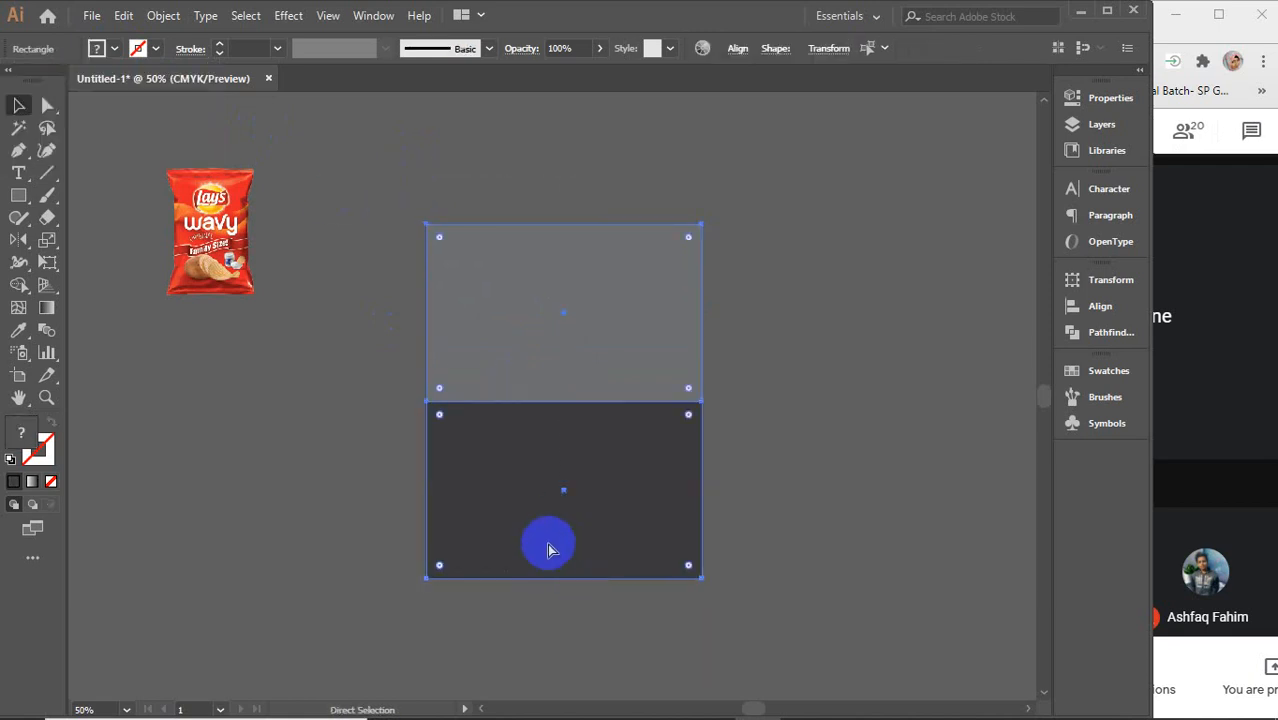
pyautogui.hotkey('ctrl', 'shift', 'a')
pyautogui.moveTo(209, 253); pyautogui.dragTo(557, 351)
pyautogui.rightClick(553, 346)
pyautogui.moveTo(620, 500)
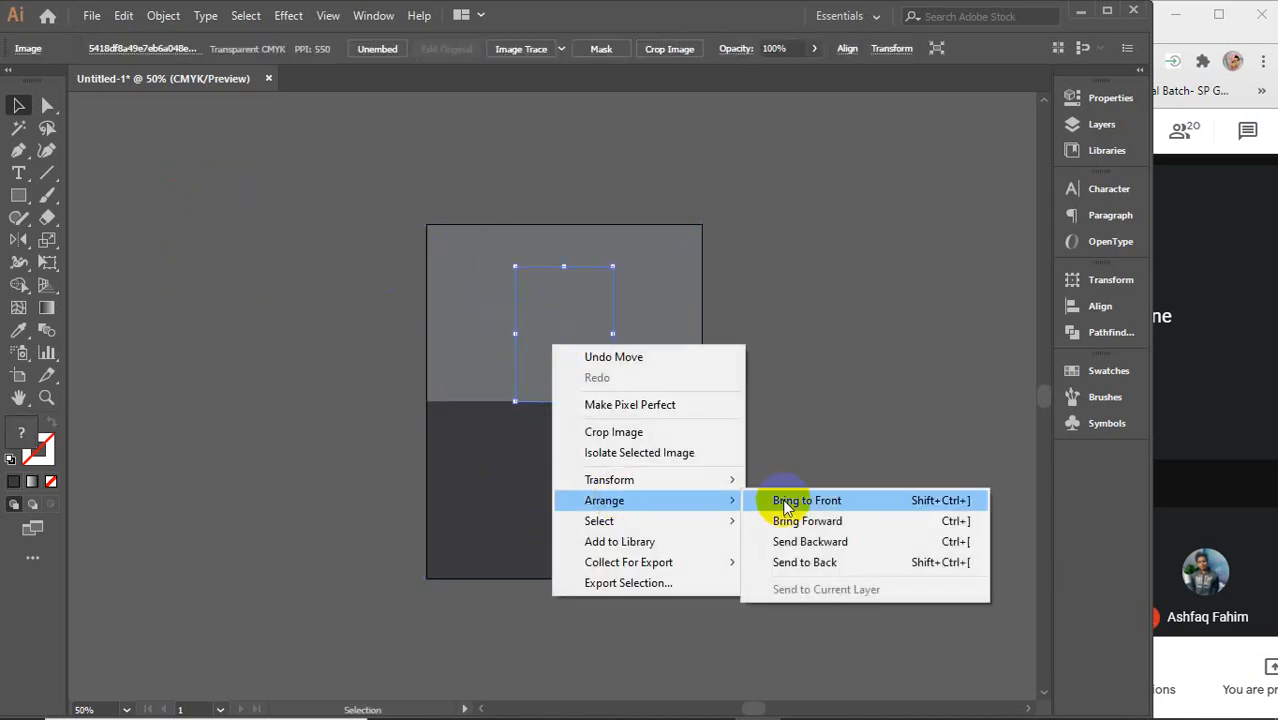
pyautogui.click(785, 502)
# - Lower the chips packet slightly so its bottom edge rests on the boundary between the two gray rectangles
pyautogui.hotkey('ctrl', '+')
pyautogui.hotkey('ctrl', '+')
pyautogui.hotkey('ctrl', '+')
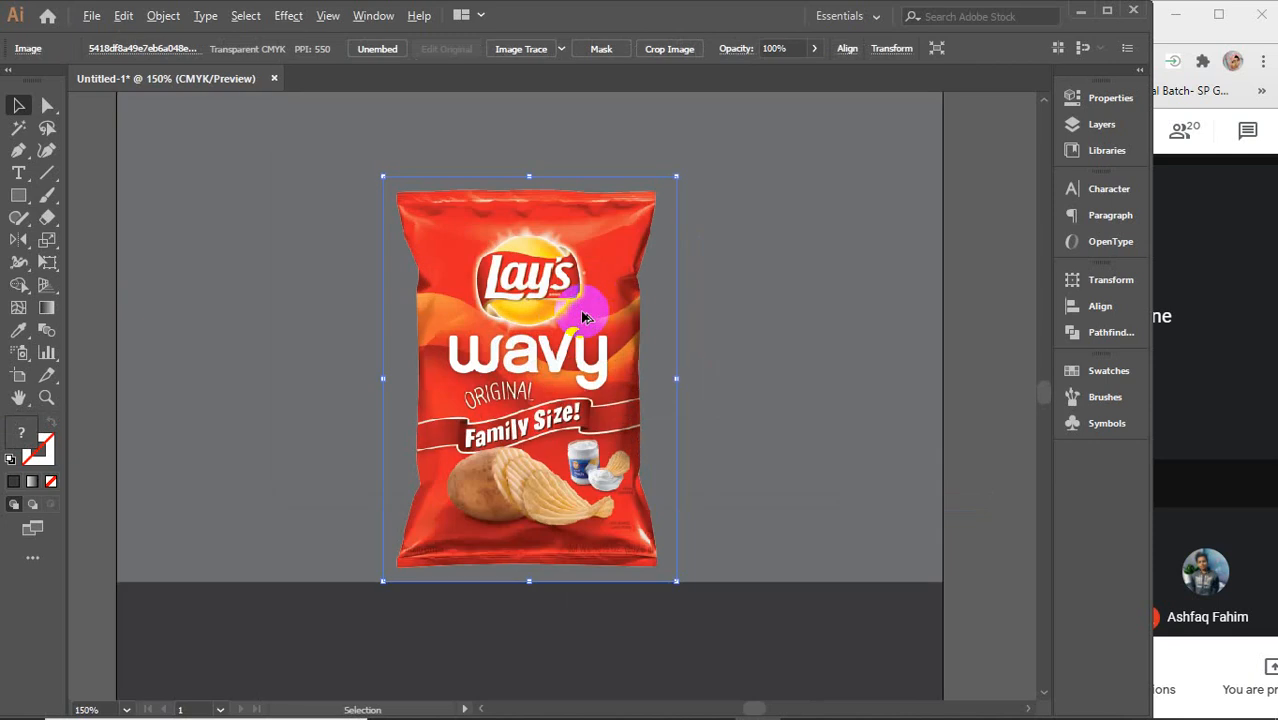
pyautogui.scroll(-2, 510, 335)
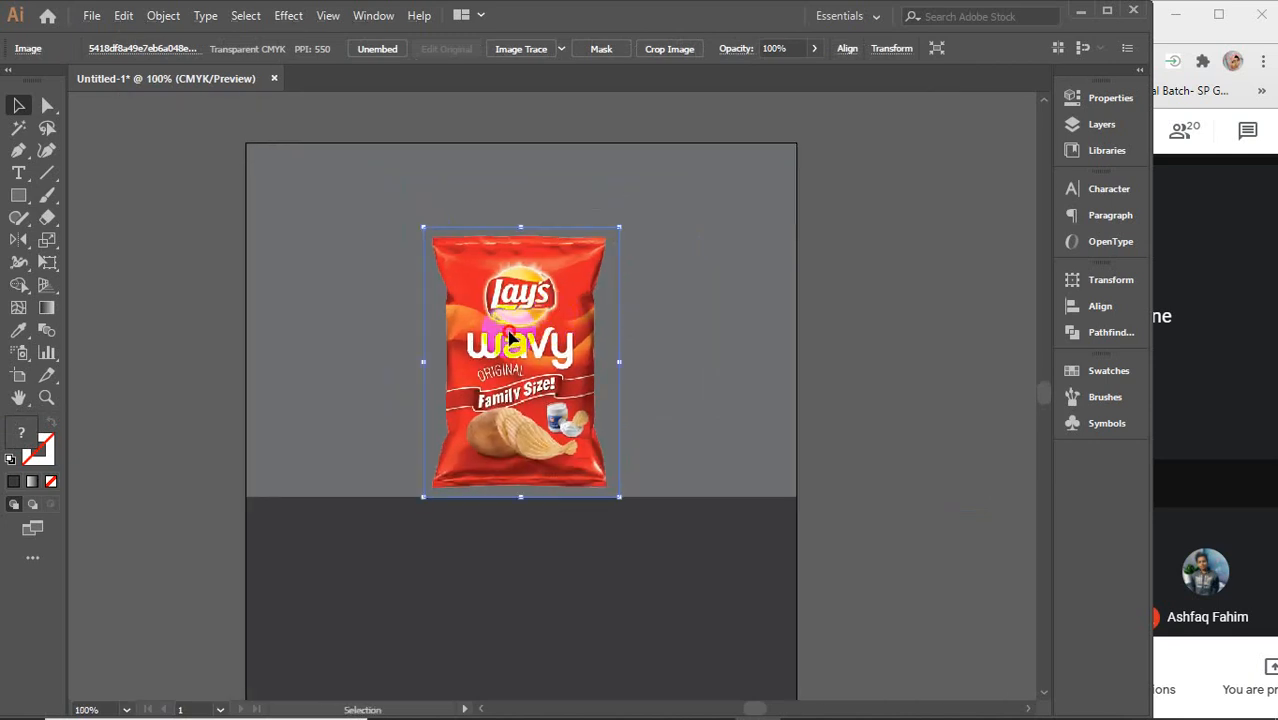
pyautogui.moveTo(509, 340); pyautogui.dragTo(512, 352)
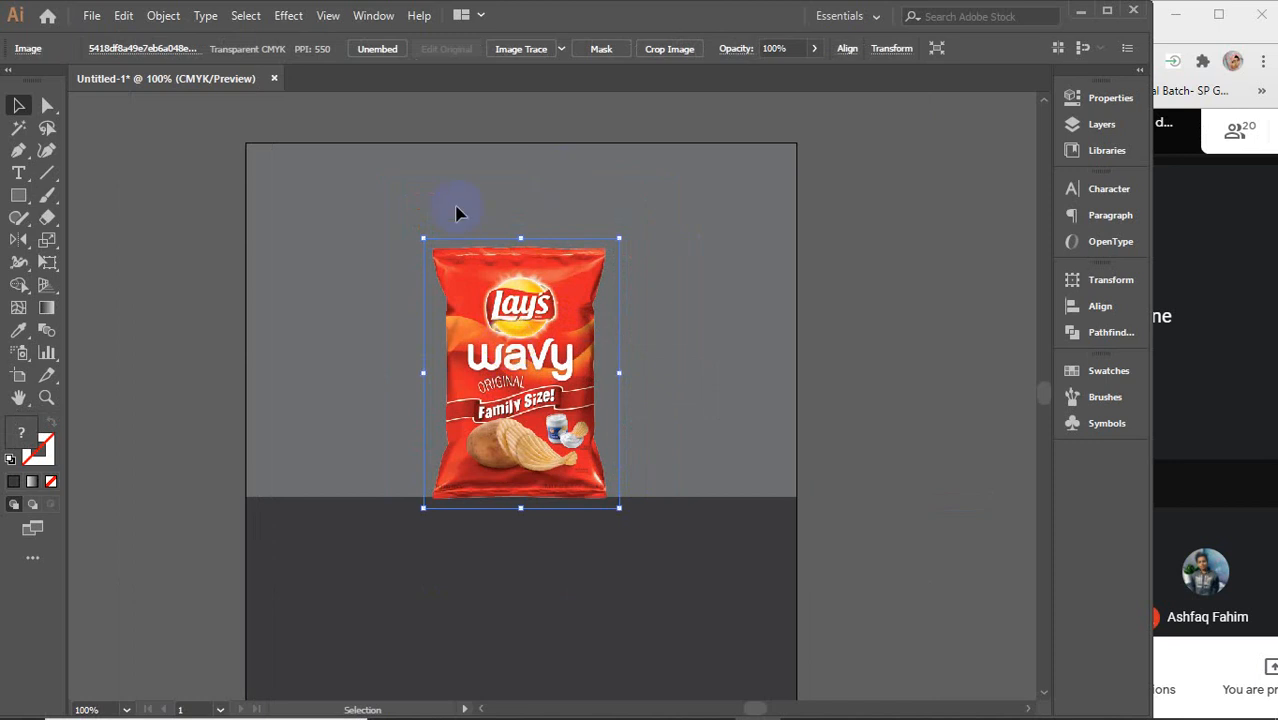
pyautogui.press('Up')
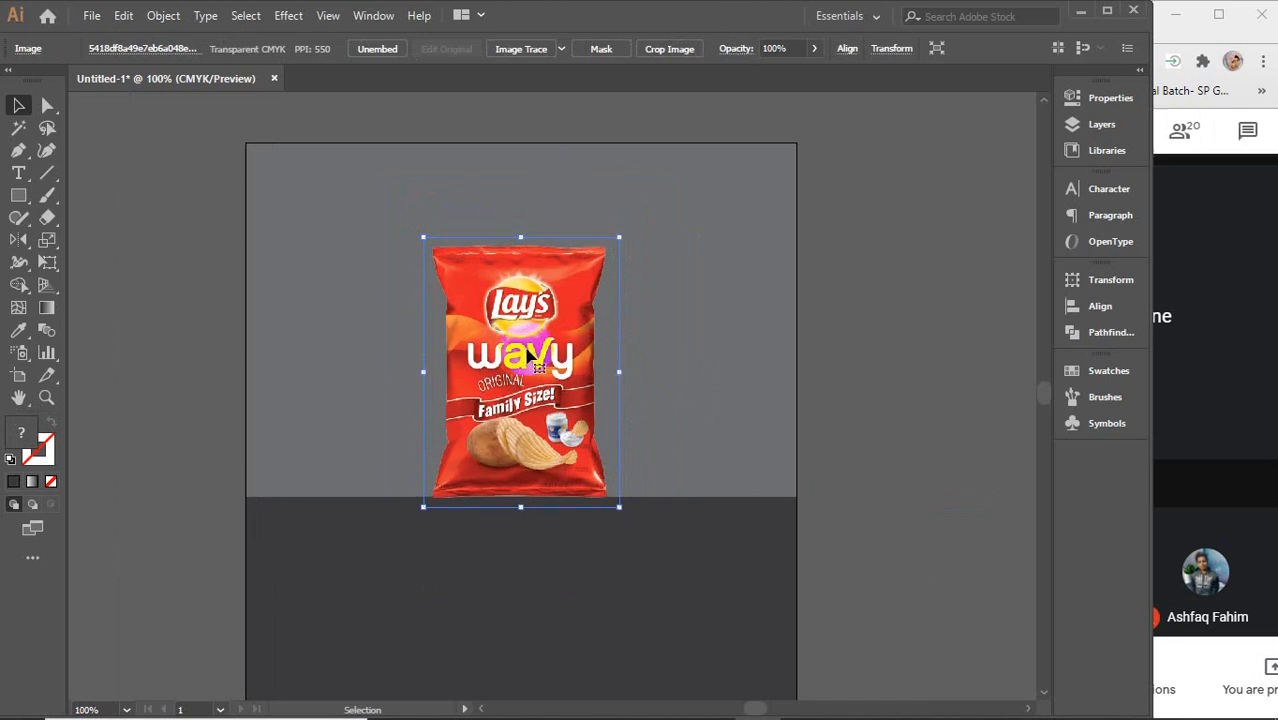
# - Draw a dark rectangle covering the upright chips packet and shift it slightly downward
pyautogui.scroll(-2, 525, 466)
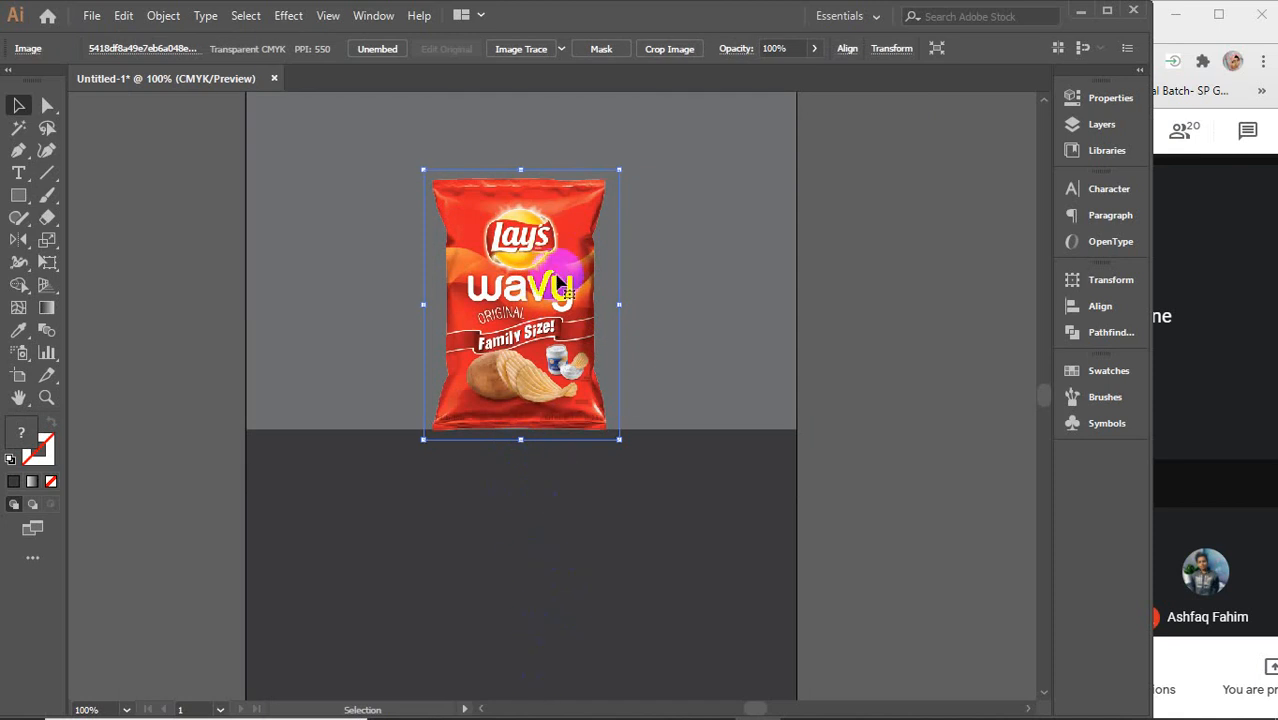
pyautogui.hotkey('ctrl', '=')
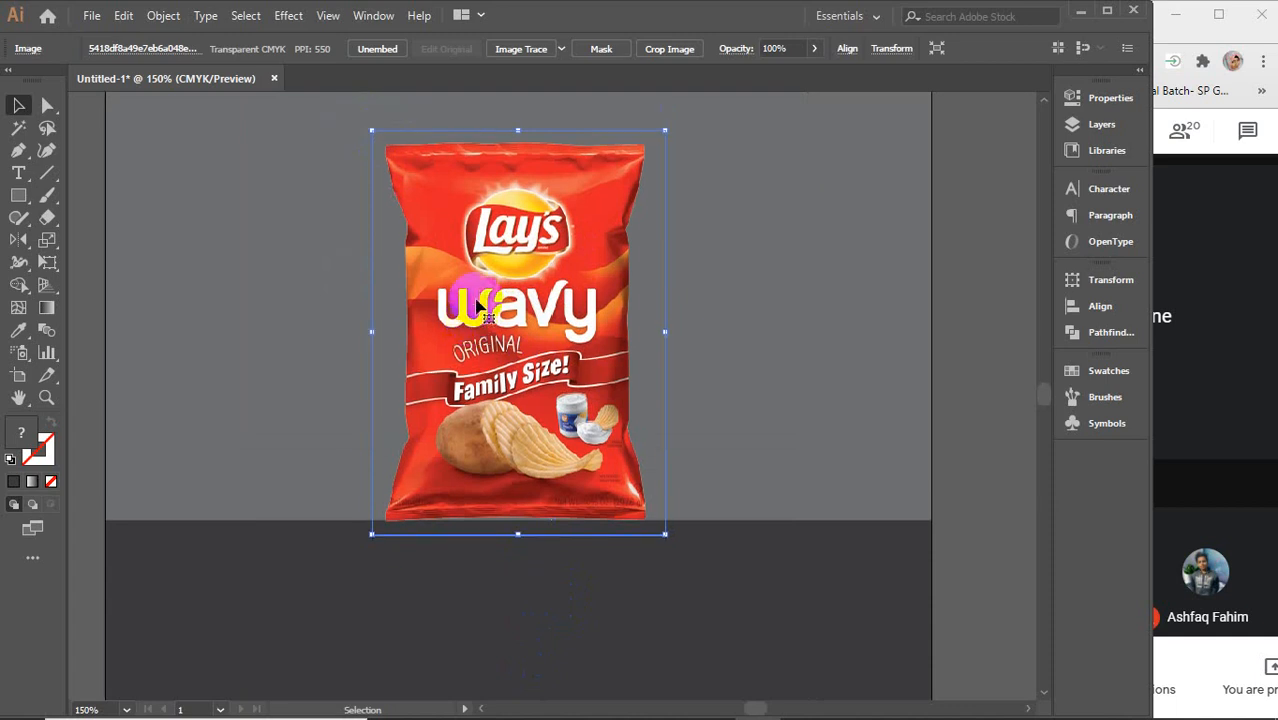
pyautogui.scroll(1, 437, 299)
pyautogui.click(18, 195)
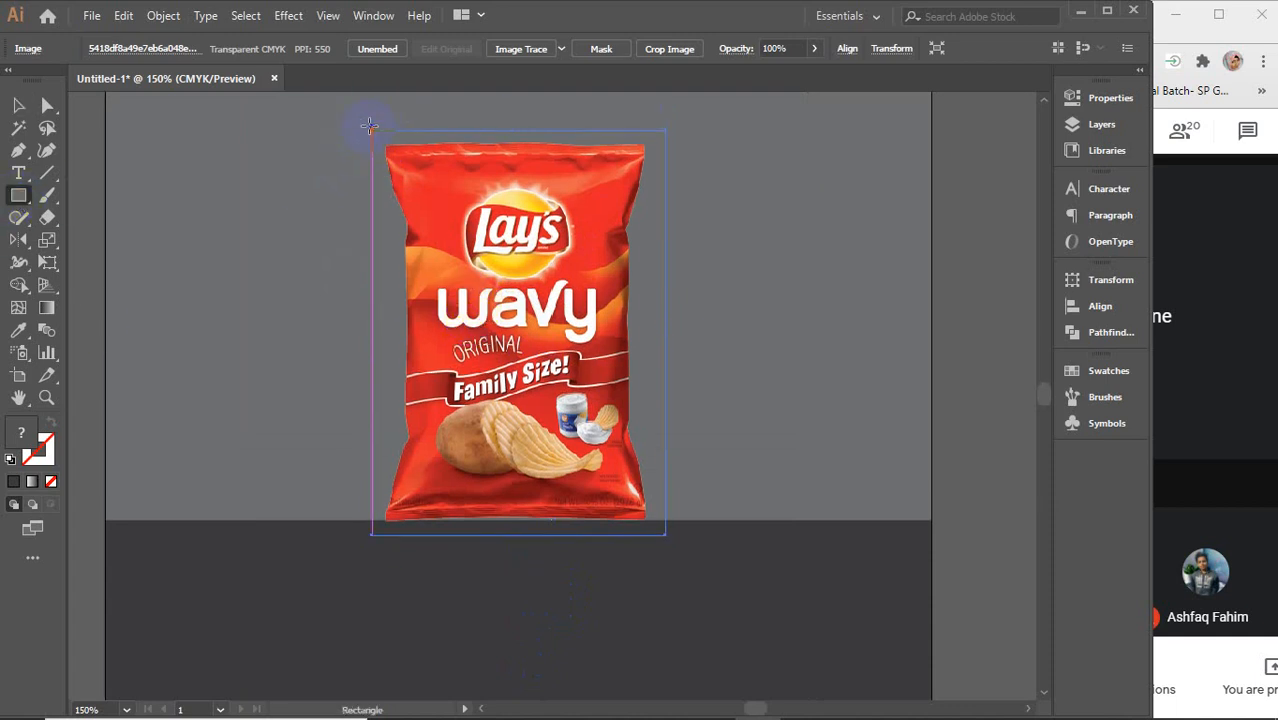
pyautogui.moveTo(369, 126); pyautogui.dragTo(655, 518)
pyautogui.click(18, 105)
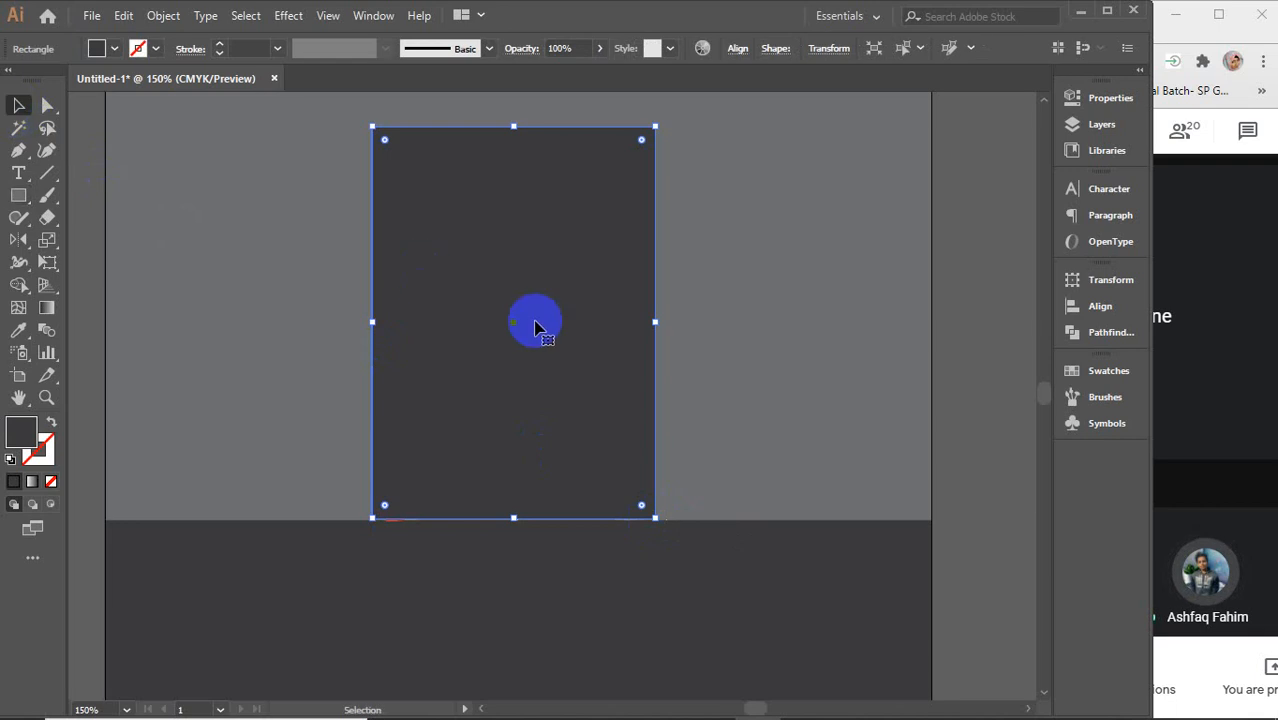
pyautogui.moveTo(581, 317); pyautogui.dragTo(582, 319)
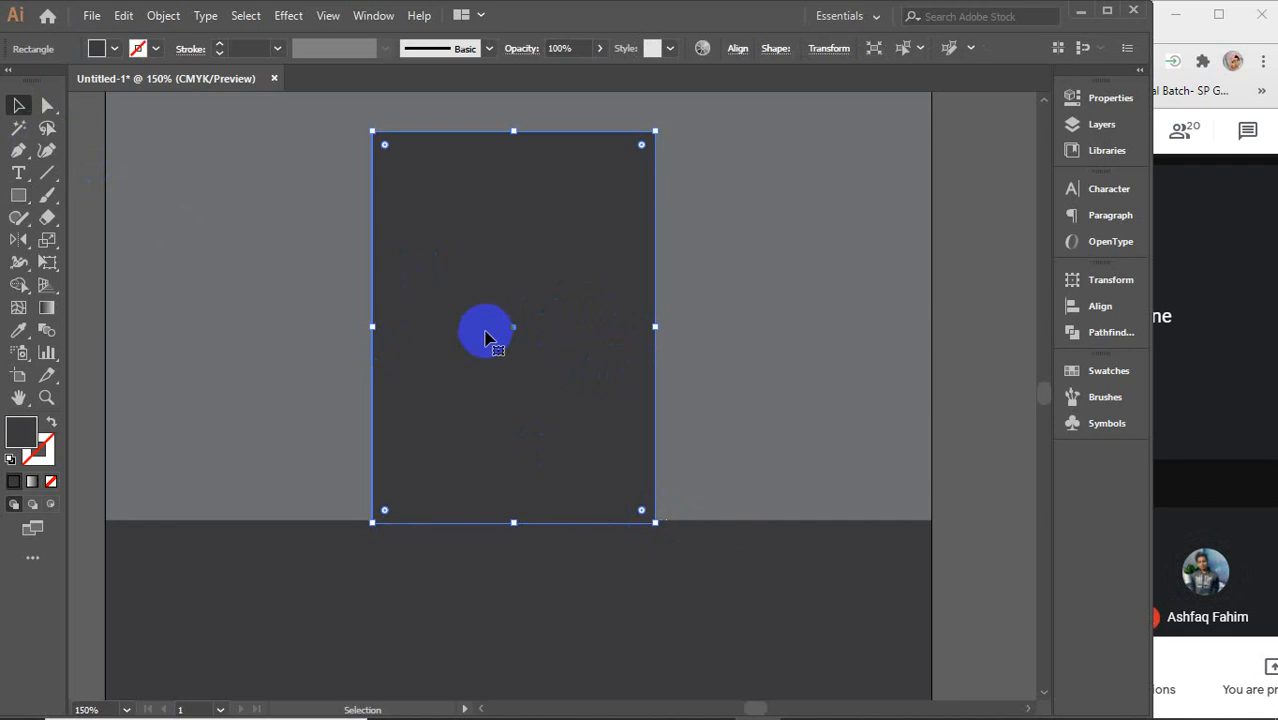
# - Dock the gradient settings with the other collapsed ones and fill the rectangle with a linear white-to-black gradient
pyautogui.doubleClick(47, 309)
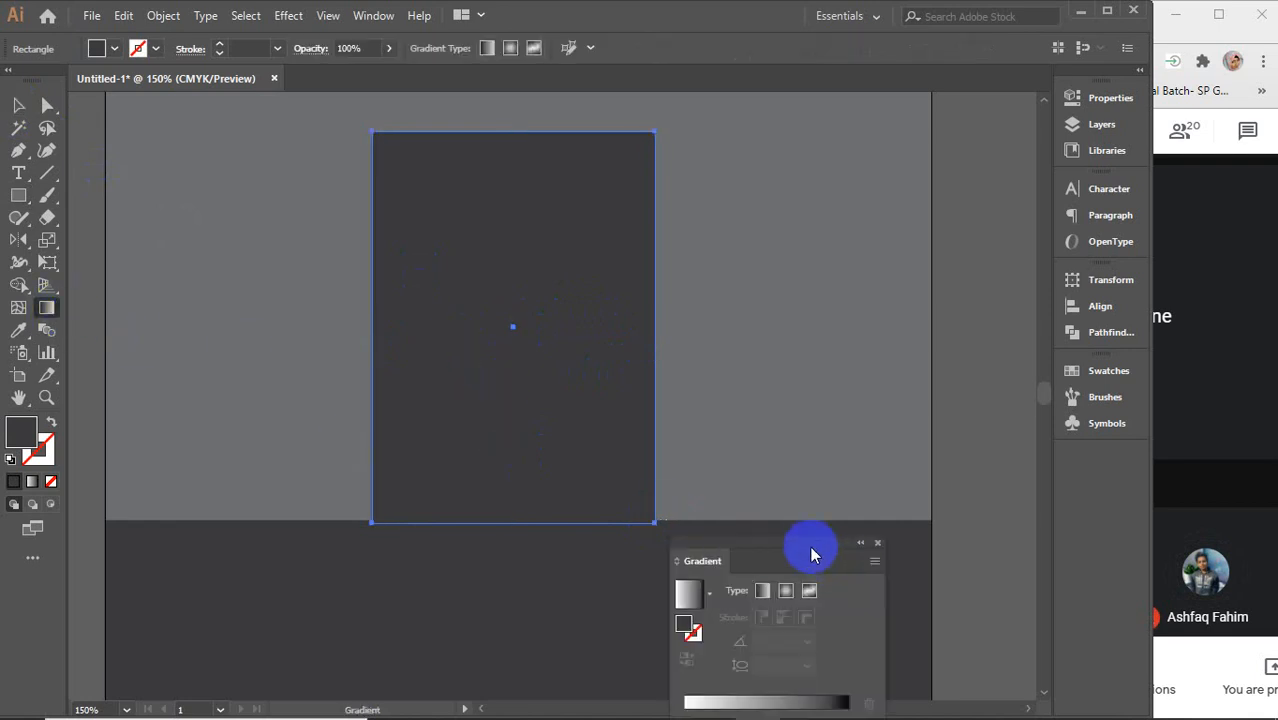
pyautogui.moveTo(810, 552); pyautogui.dragTo(1100, 460)
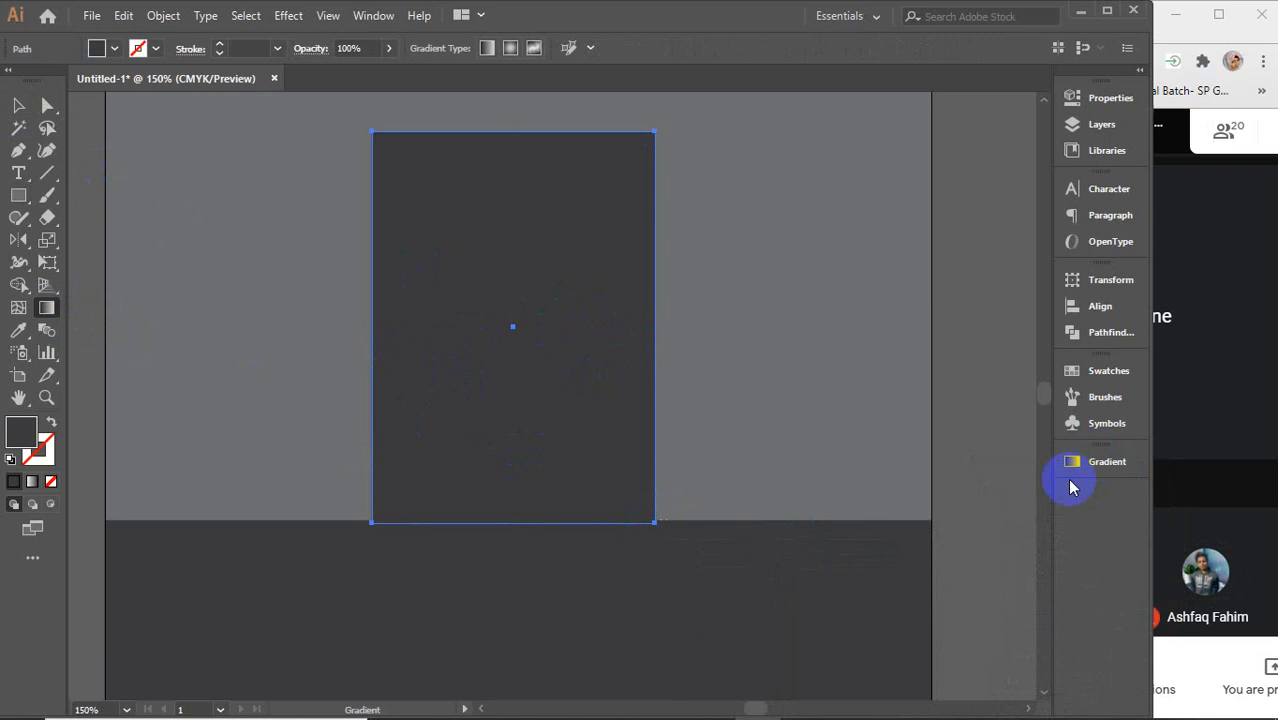
pyautogui.click(1093, 461)
pyautogui.click(924, 596)
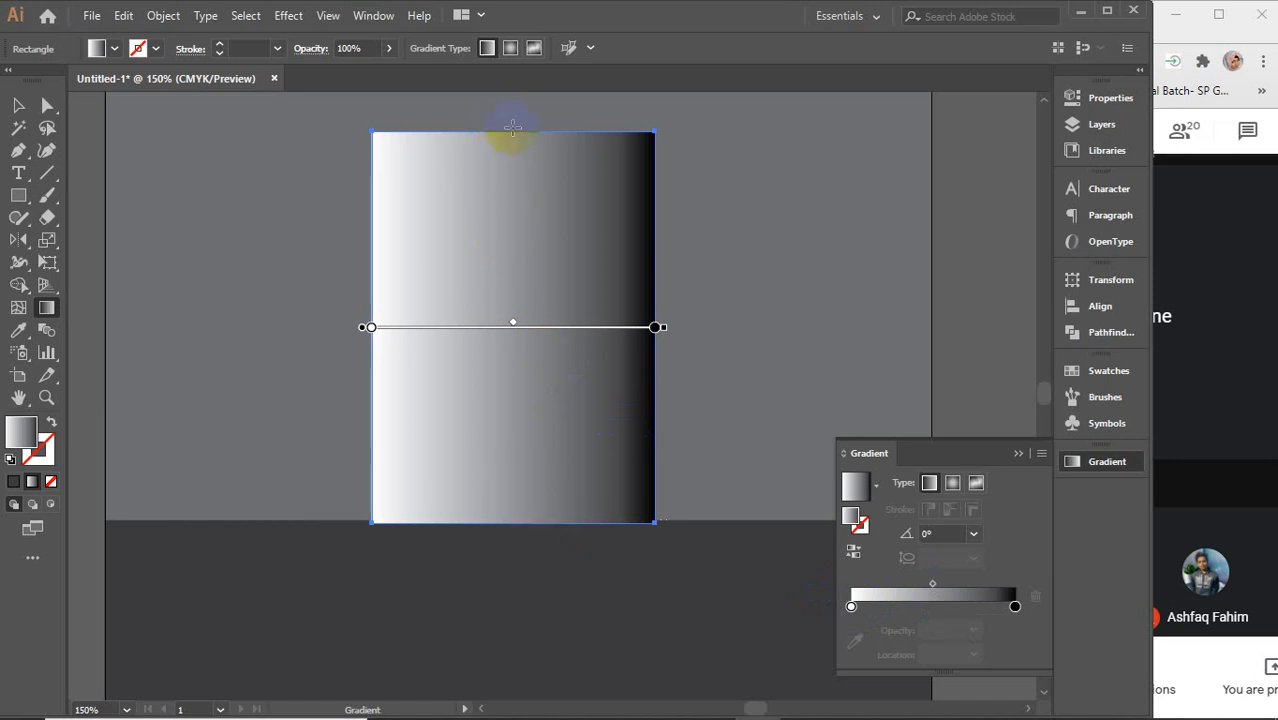
pyautogui.click(505, 363)
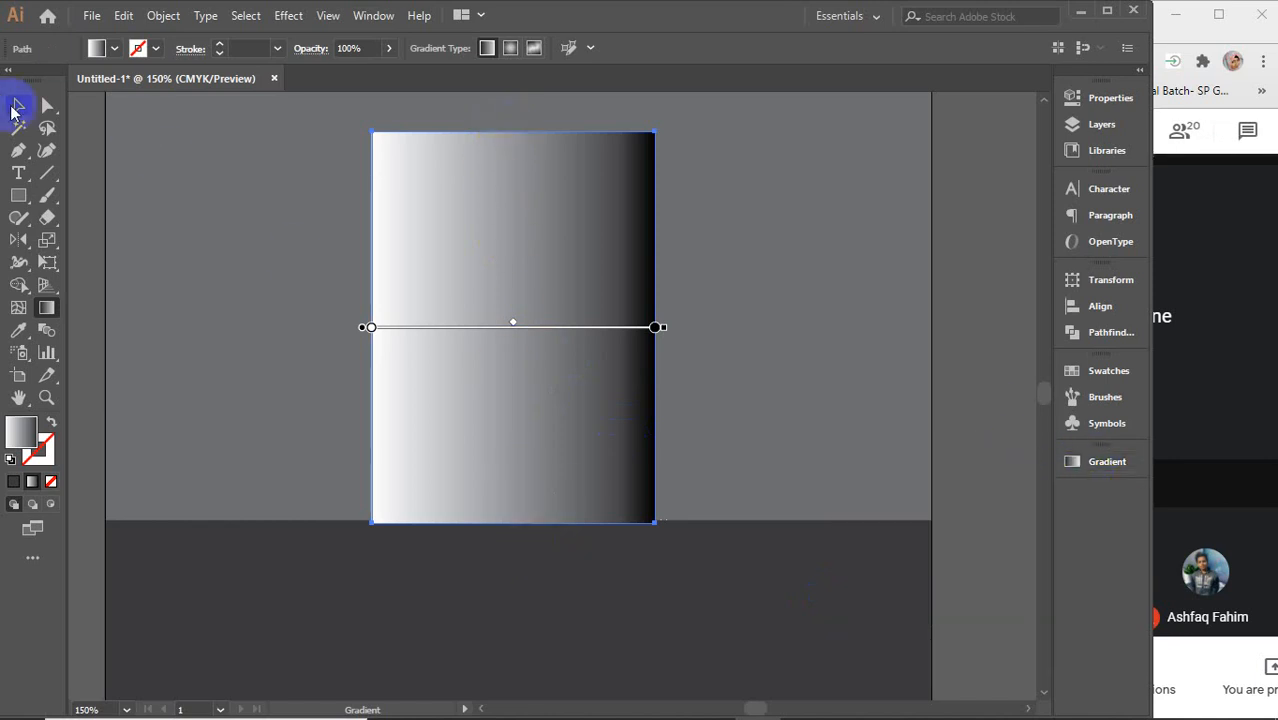
# - Delete the gradient rectangle covering the upright chips packet
pyautogui.click(16, 106)
pyautogui.click(605, 268)
pyautogui.press('Delete')
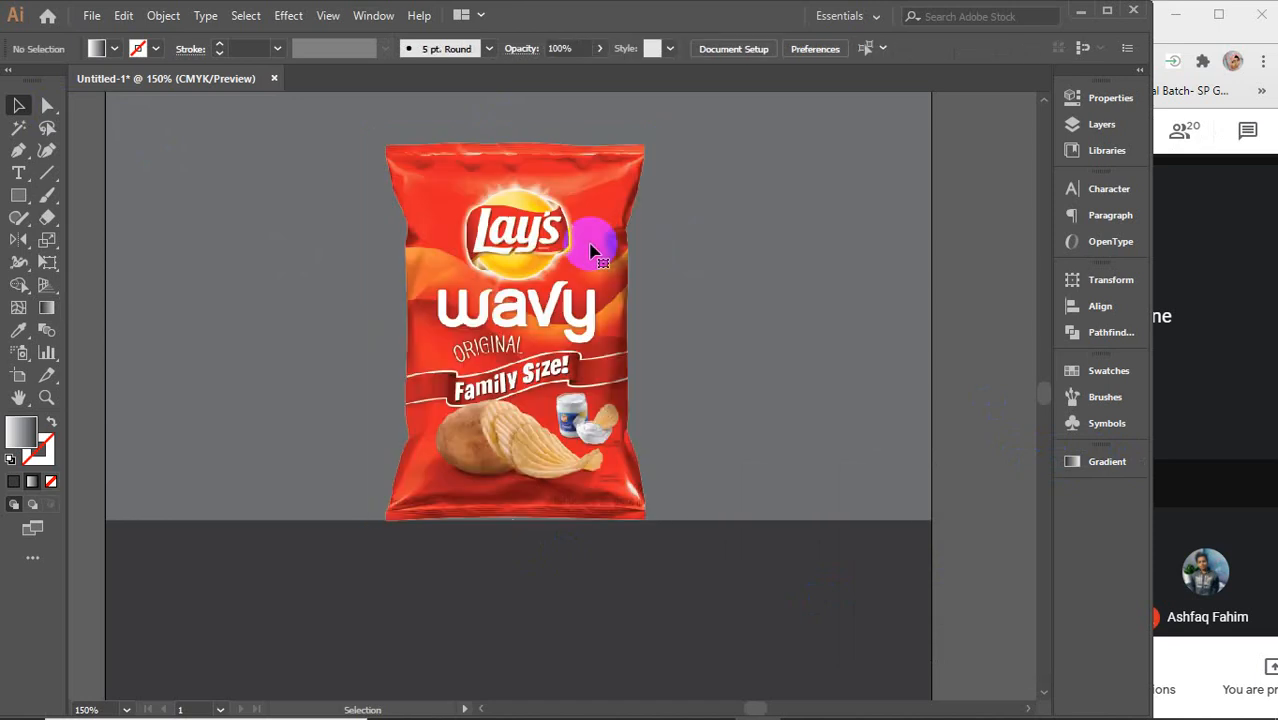
# - Duplicate the chips packet straight down onto the dark lower rectangle, just below the original
pyautogui.scroll(-2, 591, 246)
pyautogui.moveTo(612, 366); pyautogui.dragTo(548, 341)
pyautogui.click(485, 245)
pyautogui.moveTo(495, 231); pyautogui.dragTo(495, 412)
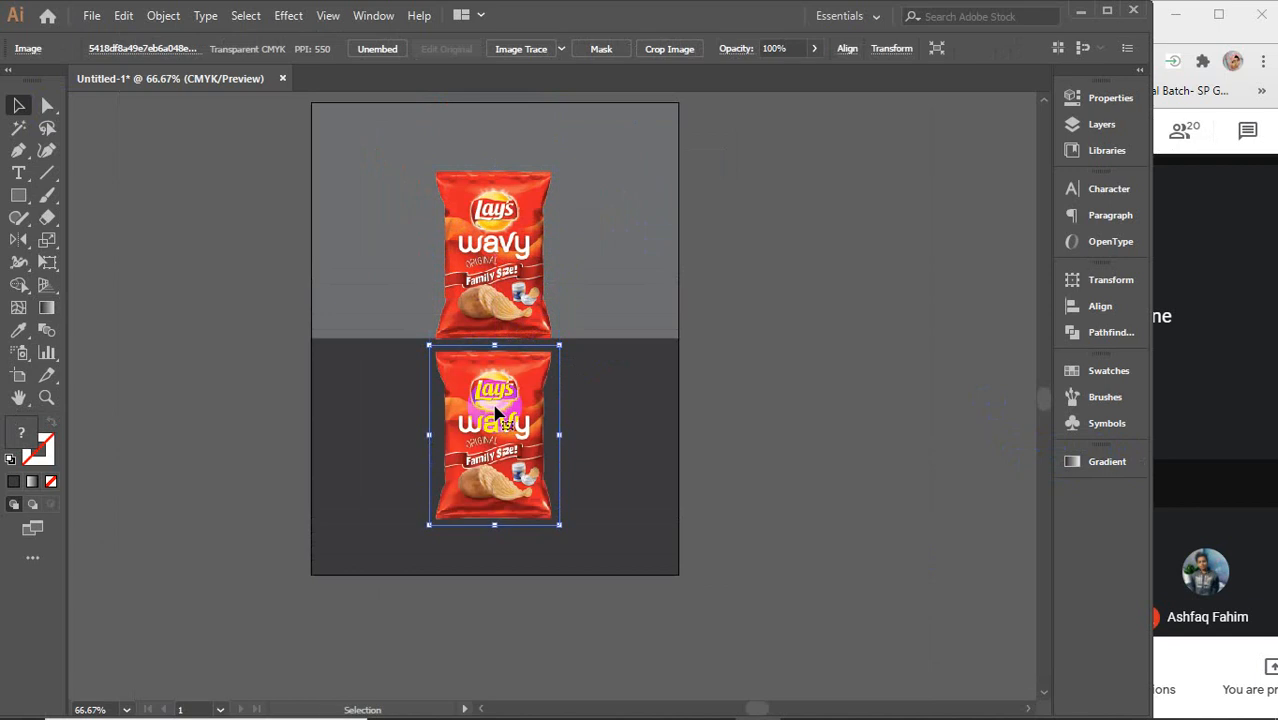
pyautogui.scroll(2, 495, 412)
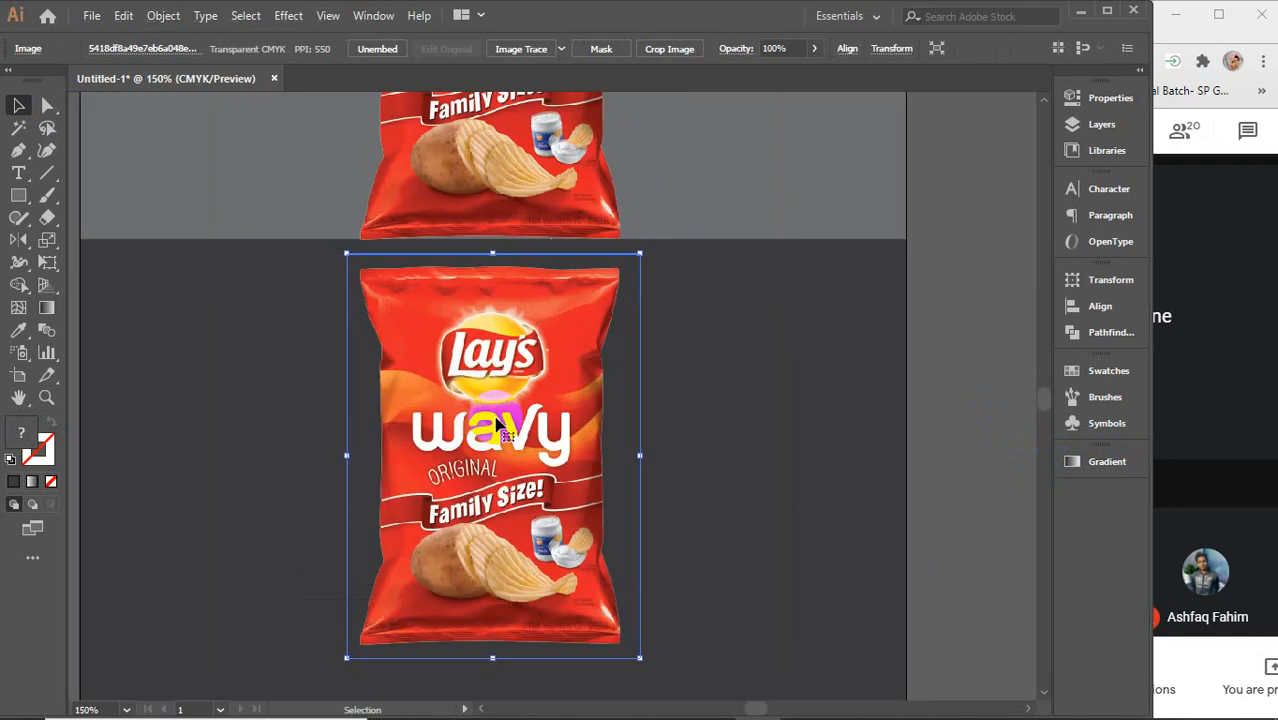
pyautogui.rightClick(497, 424)
pyautogui.moveTo(577, 580)
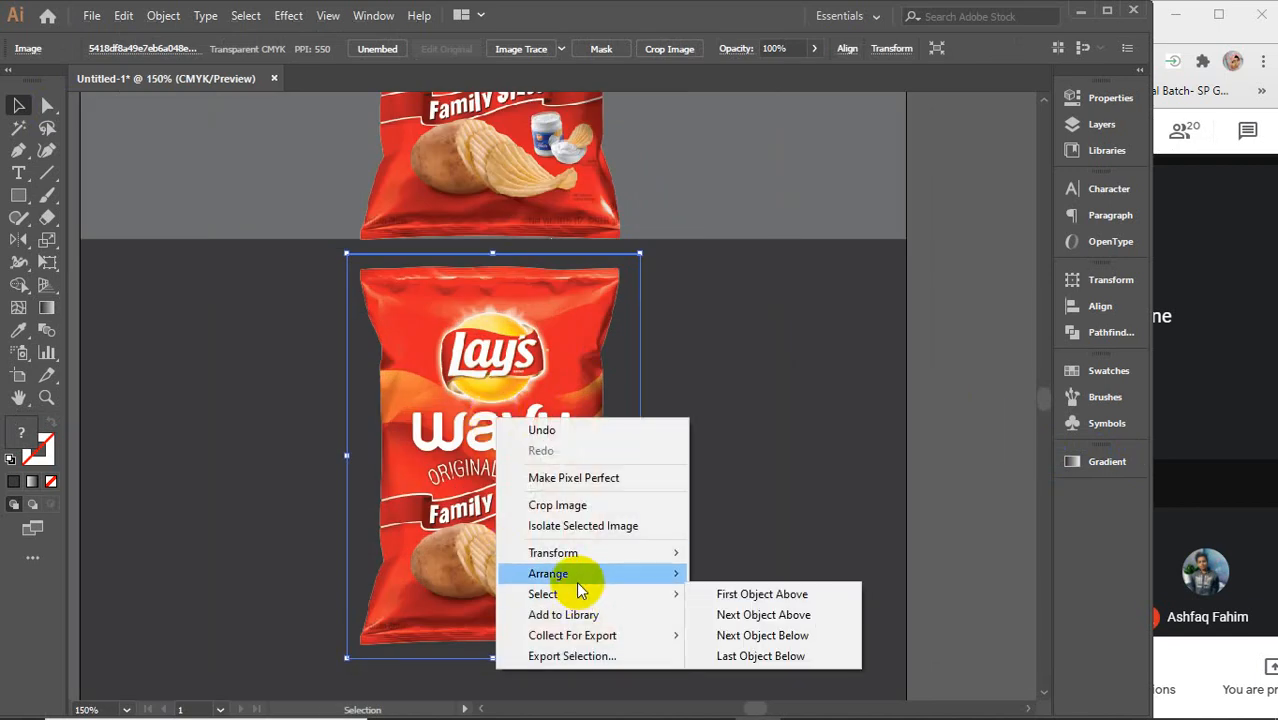
pyautogui.moveTo(574, 552)
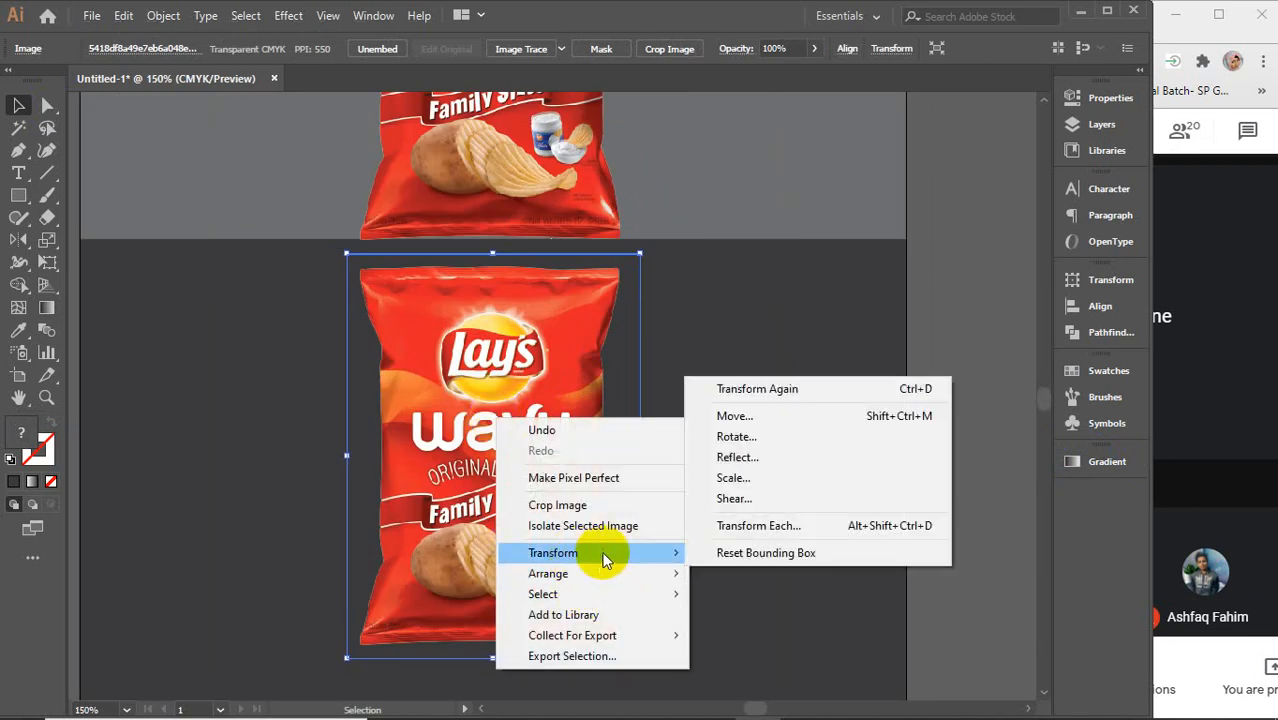
pyautogui.click(768, 458)
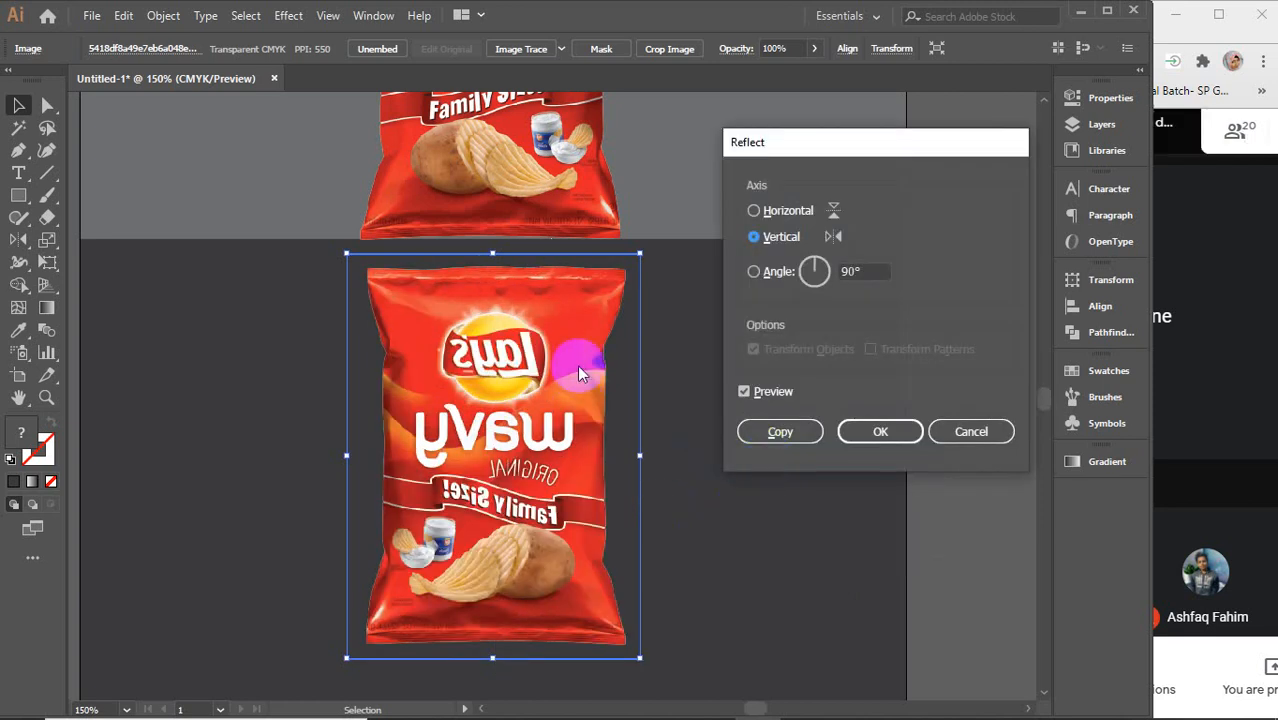
pyautogui.click(991, 431)
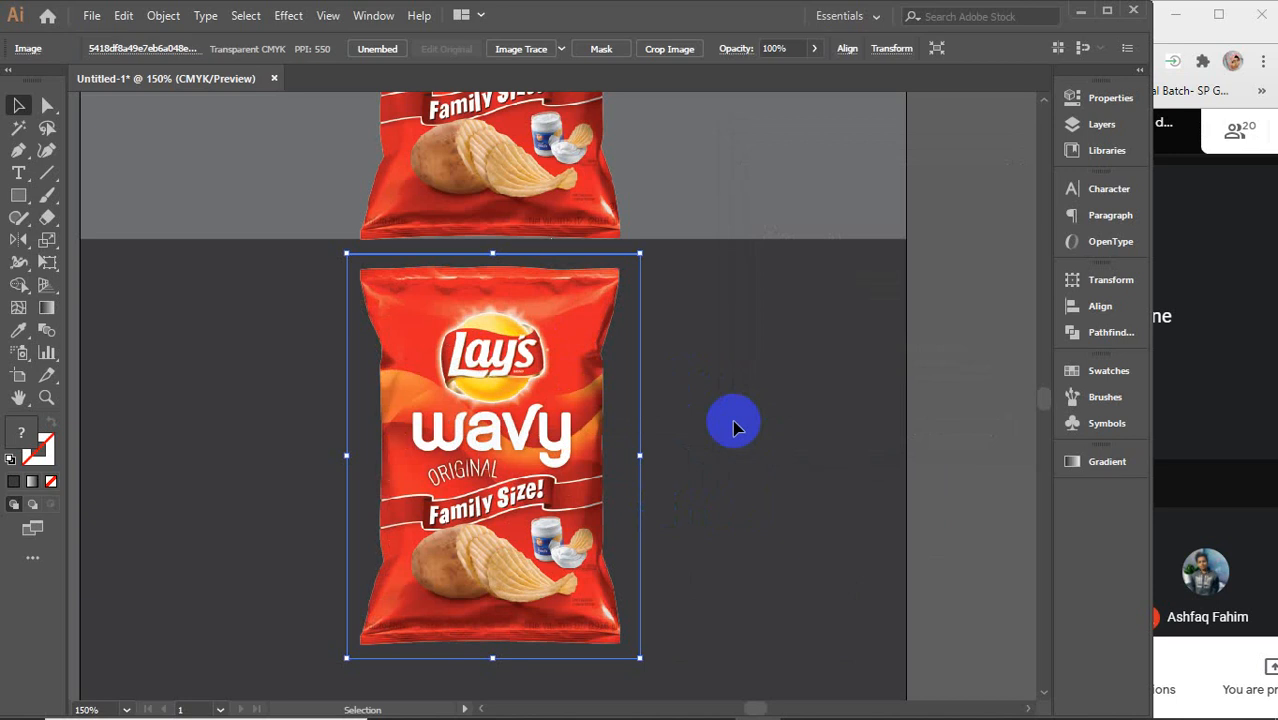
# - Reflect the lower chips packet across the horizontal axis, comparing the vertical axis in the preview before applying
pyautogui.scroll(-1, 733, 427)
pyautogui.moveTo(756, 330); pyautogui.dragTo(707, 415)
pyautogui.rightClick(544, 508)
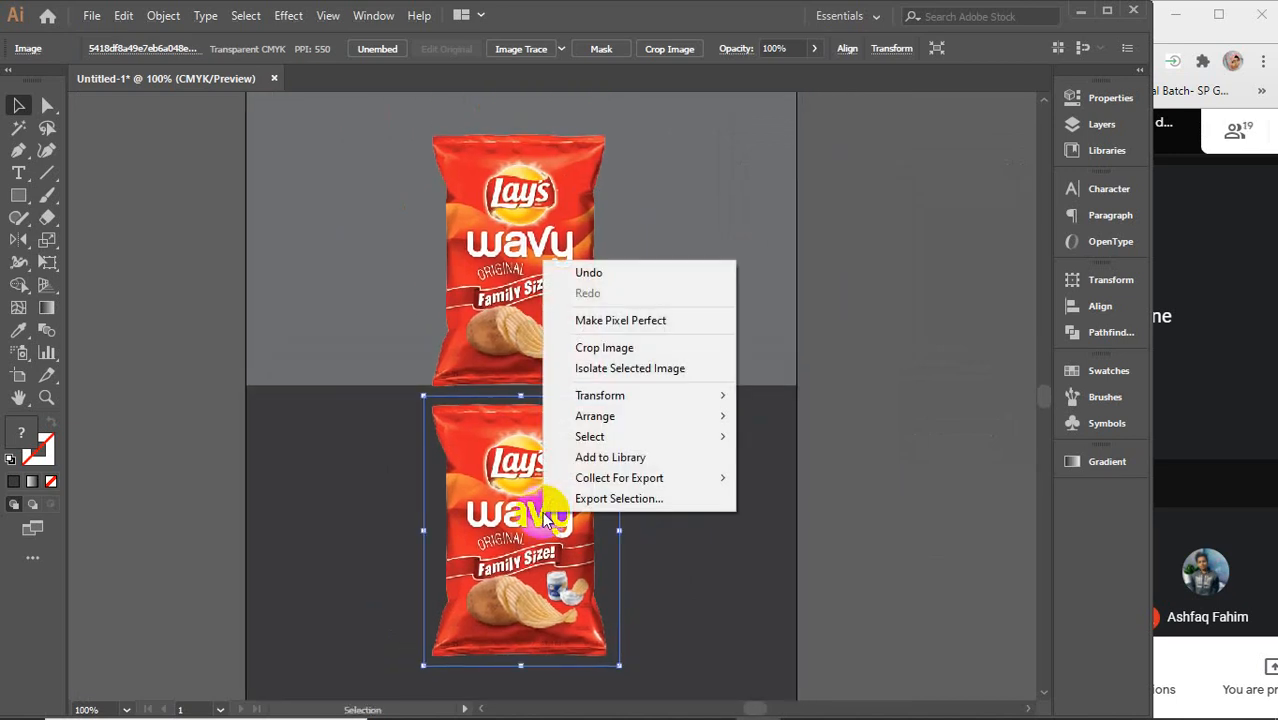
pyautogui.click(819, 460)
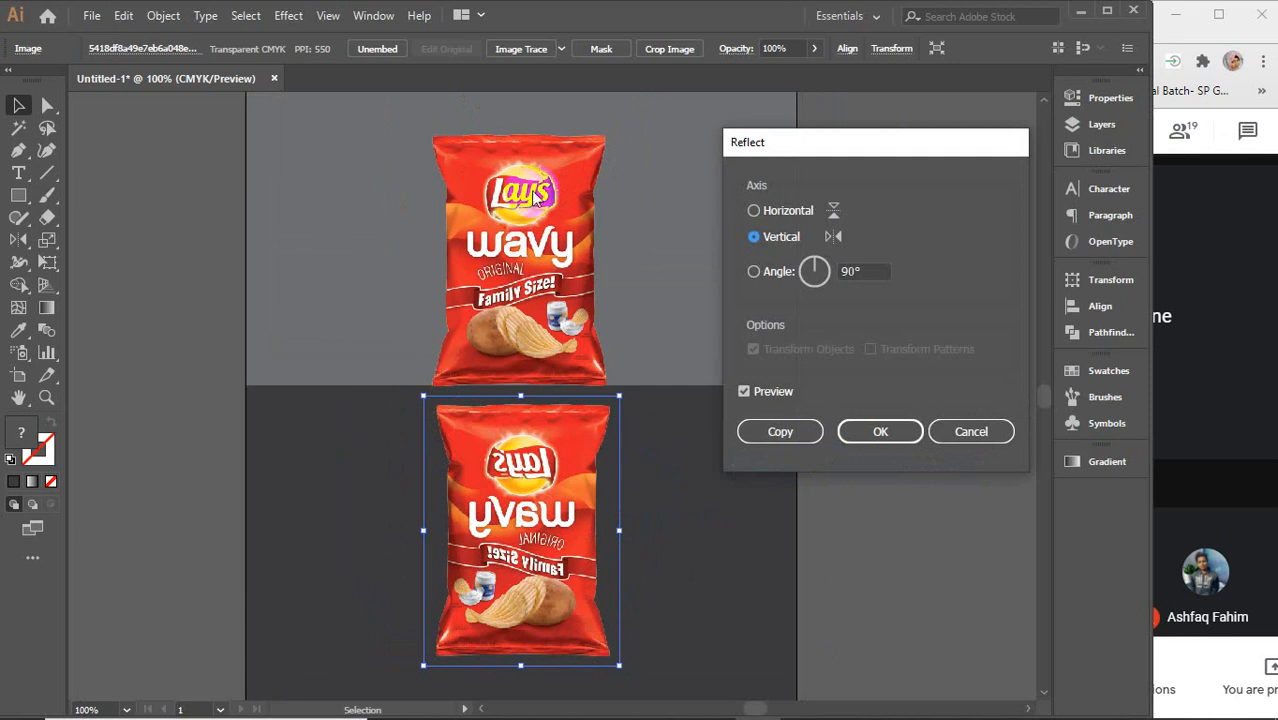
pyautogui.click(784, 216)
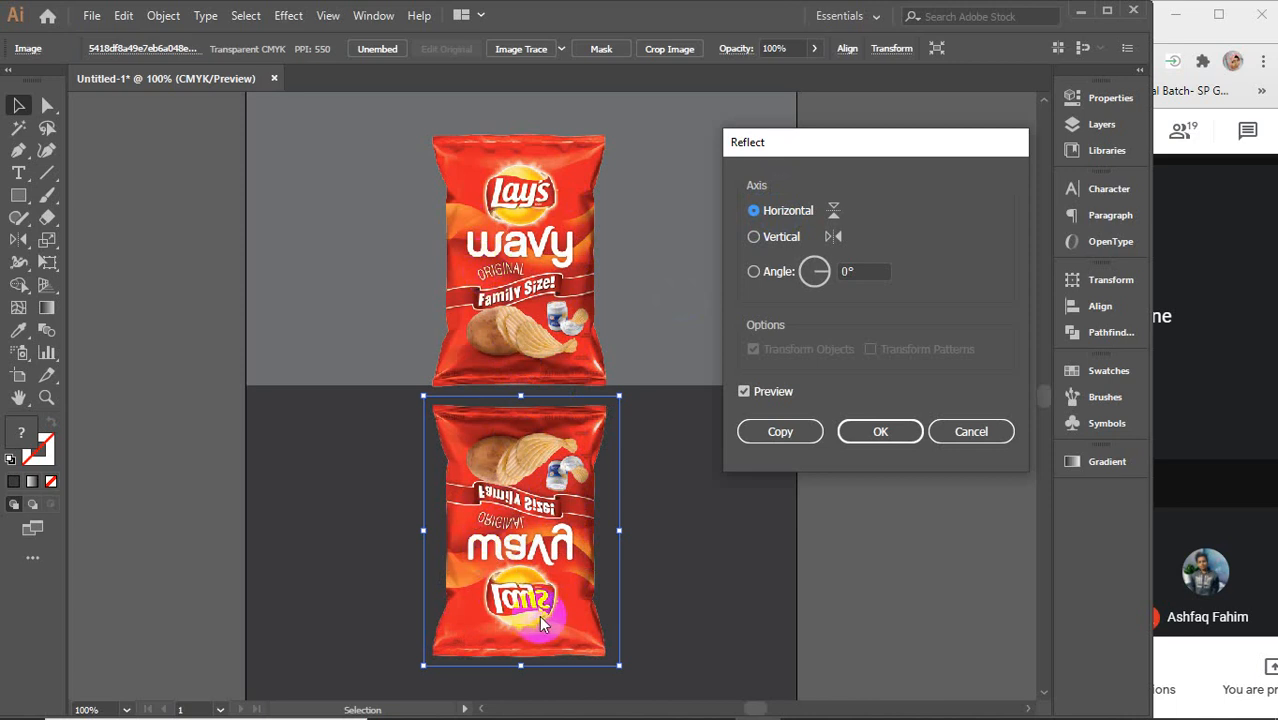
pyautogui.click(760, 239)
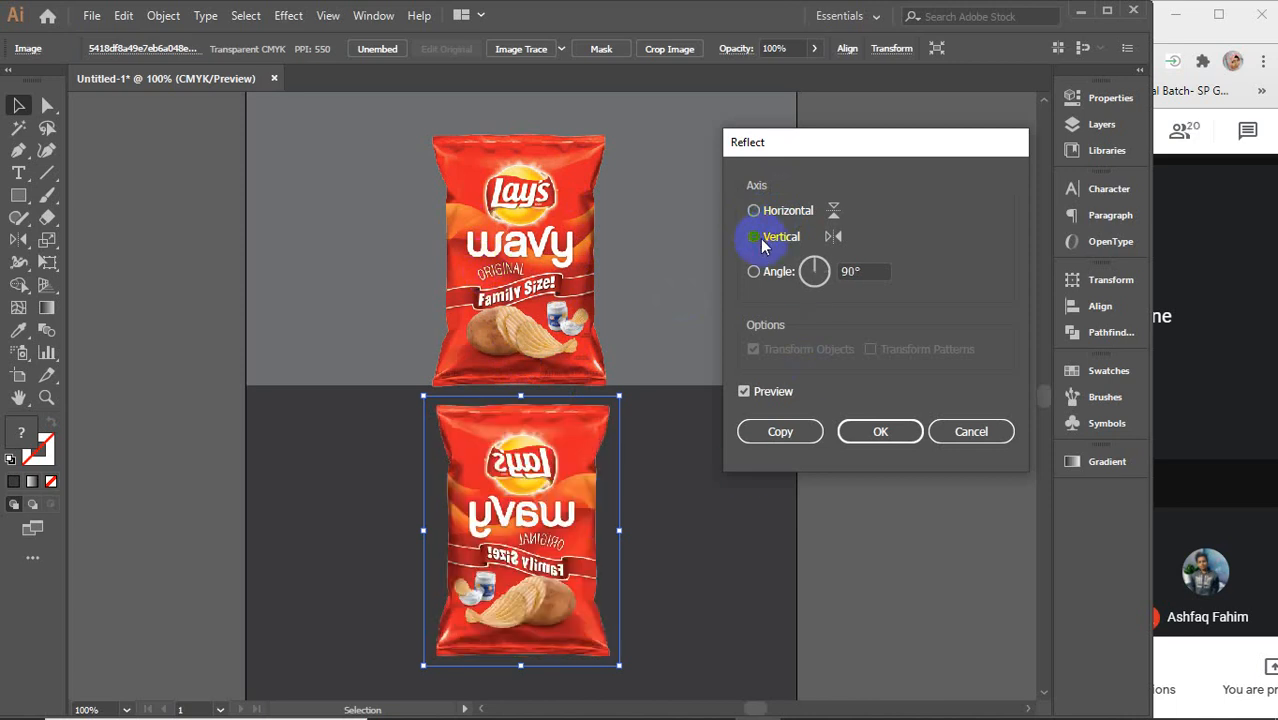
pyautogui.click(789, 214)
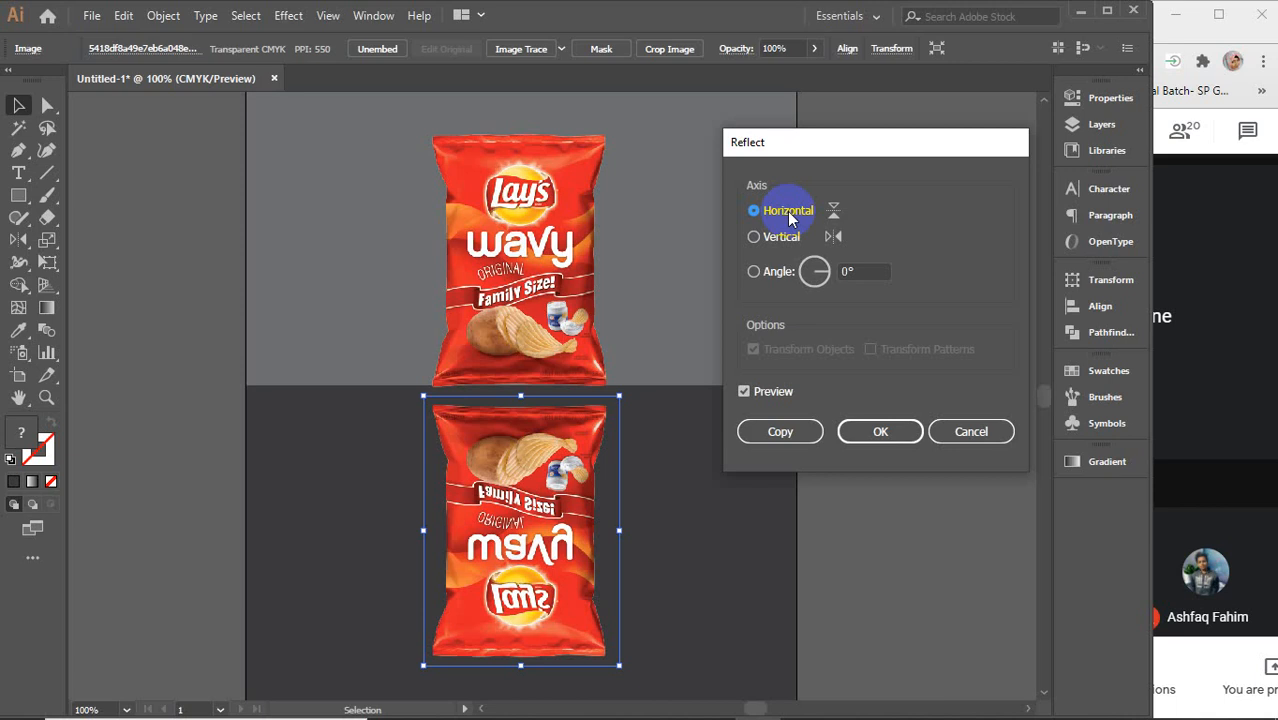
pyautogui.click(879, 431)
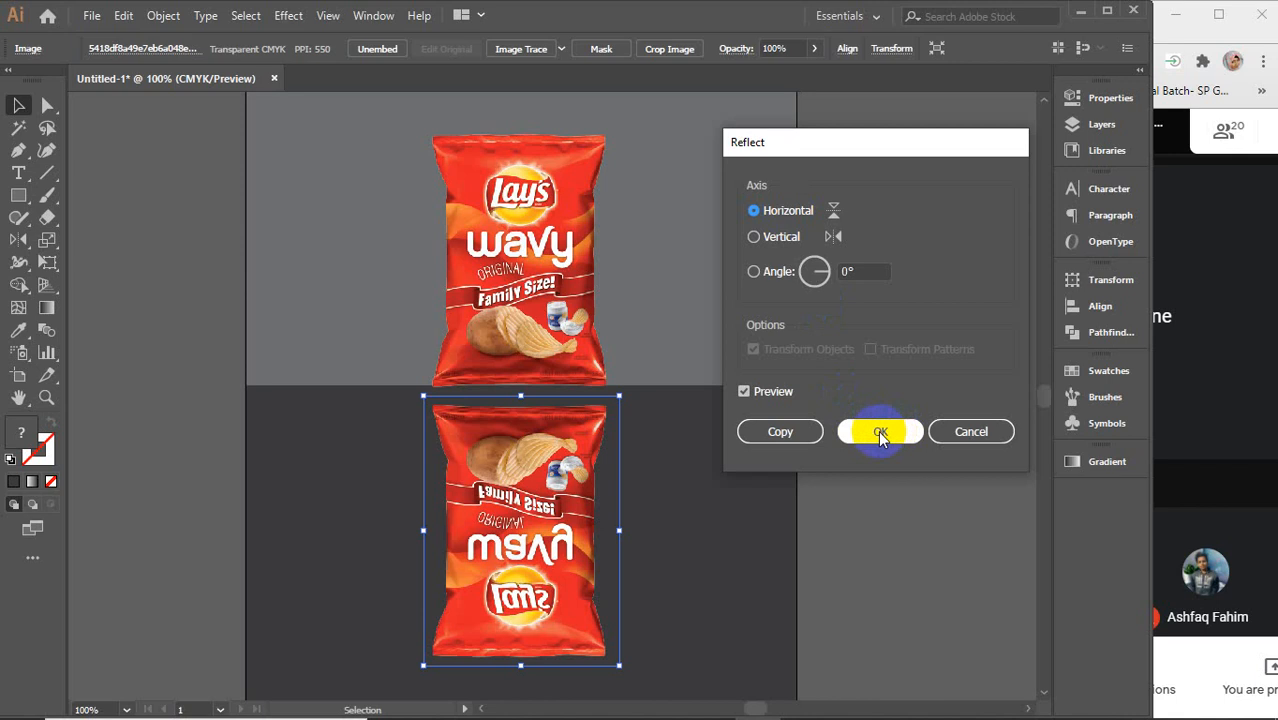
# - Draw a gradient-filled rectangle exactly covering the bounds of the reflected chips packet
pyautogui.click(18, 195)
pyautogui.scroll(-1, 470, 290)
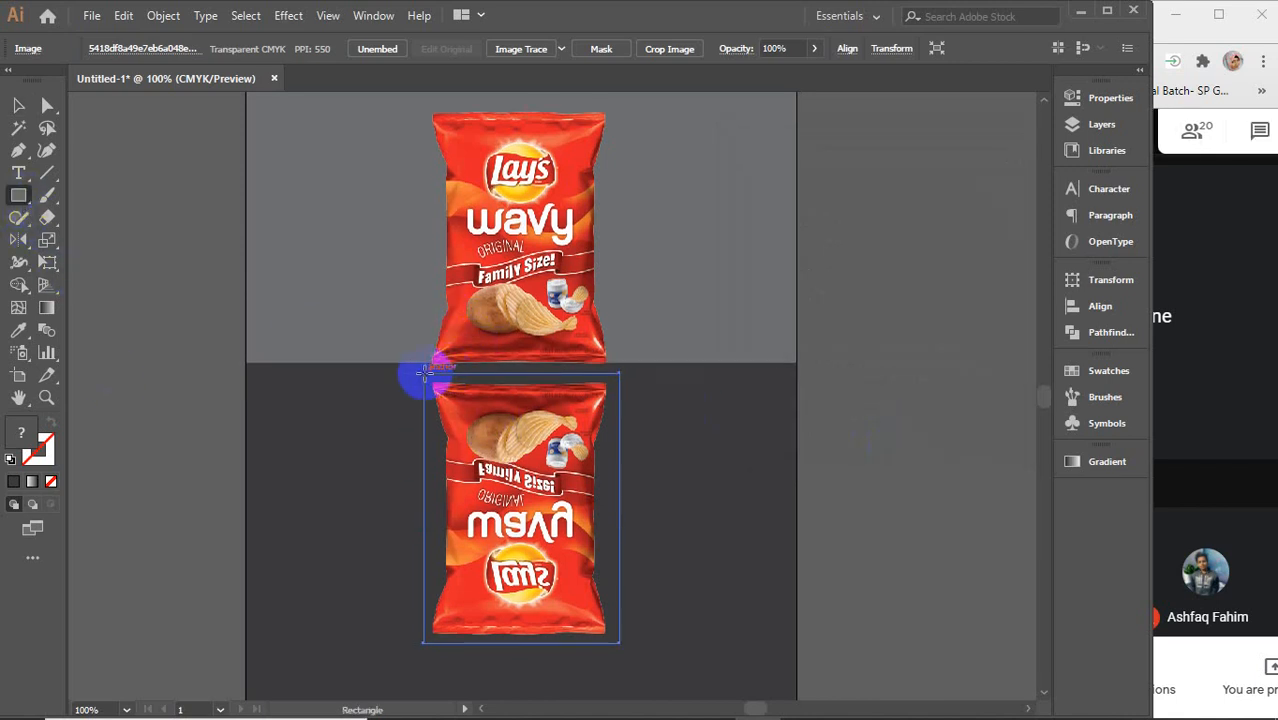
pyautogui.moveTo(425, 373)
pyautogui.mouseDown()
pyautogui.moveTo(593, 528)
pyautogui.moveTo(620, 641)
pyautogui.mouseUp()
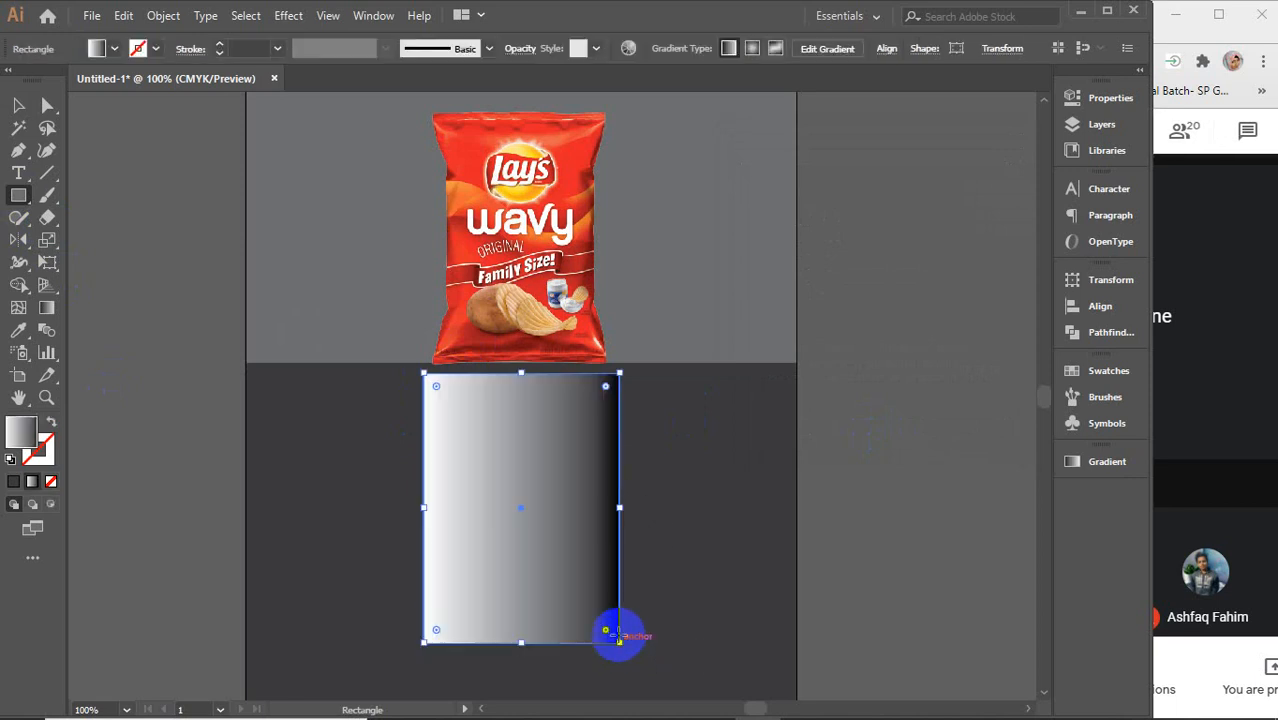
# - Redirect the rectangle's linear gradient to 90°, running from white at its lower edge to black at its upper edge
pyautogui.doubleClick(46, 312)
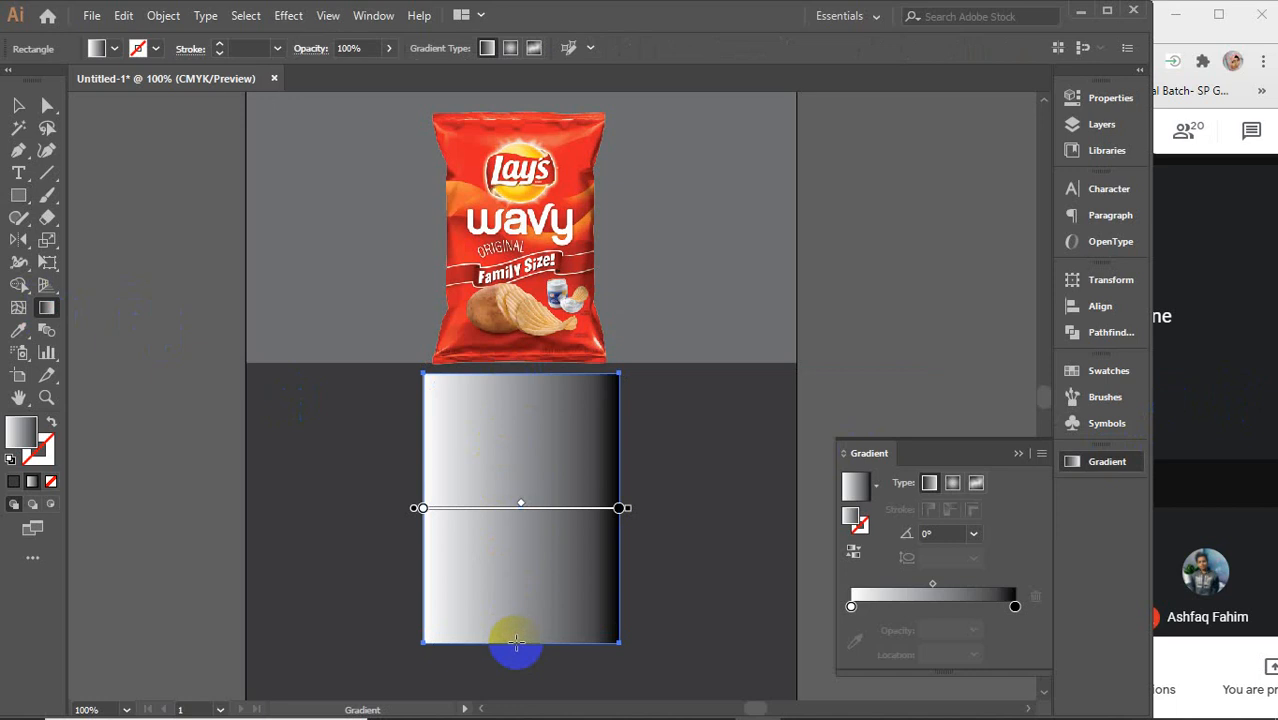
pyautogui.moveTo(517, 642)
pyautogui.mouseDown()
pyautogui.moveTo(513, 366)
pyautogui.moveTo(517, 385)
pyautogui.mouseUp()
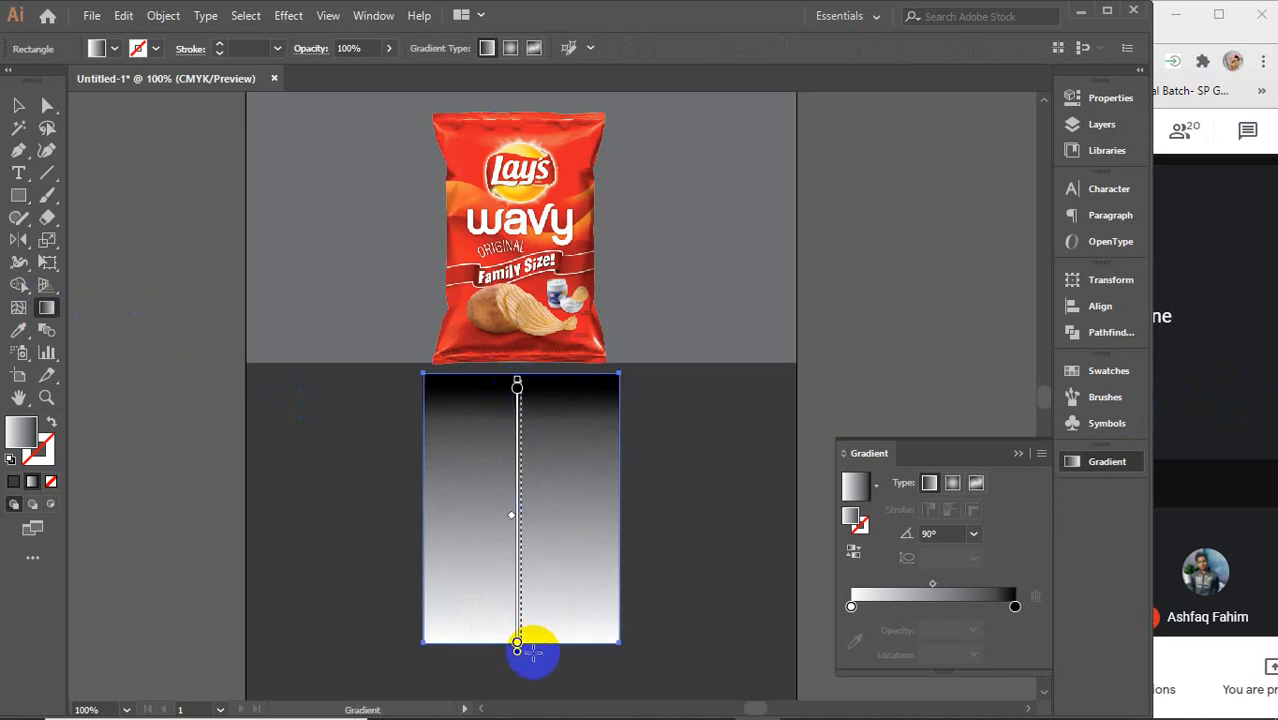
pyautogui.moveTo(529, 607); pyautogui.dragTo(541, 379)
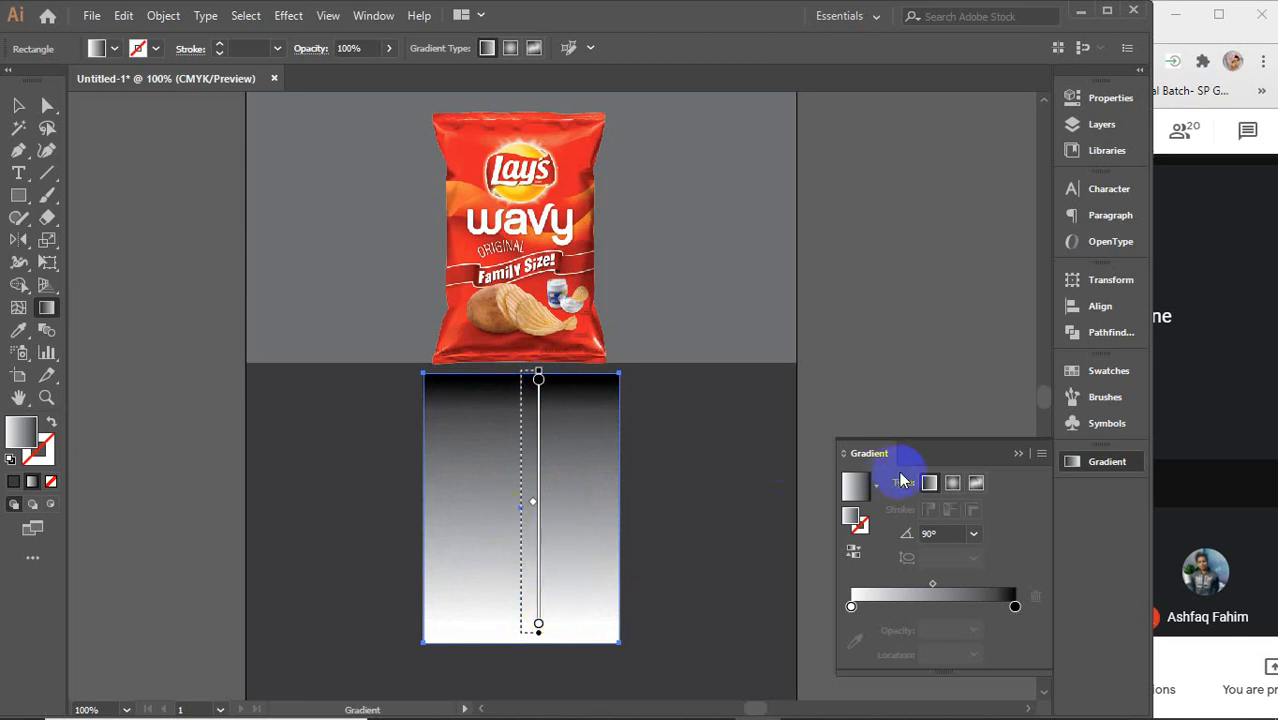
pyautogui.click(1017, 455)
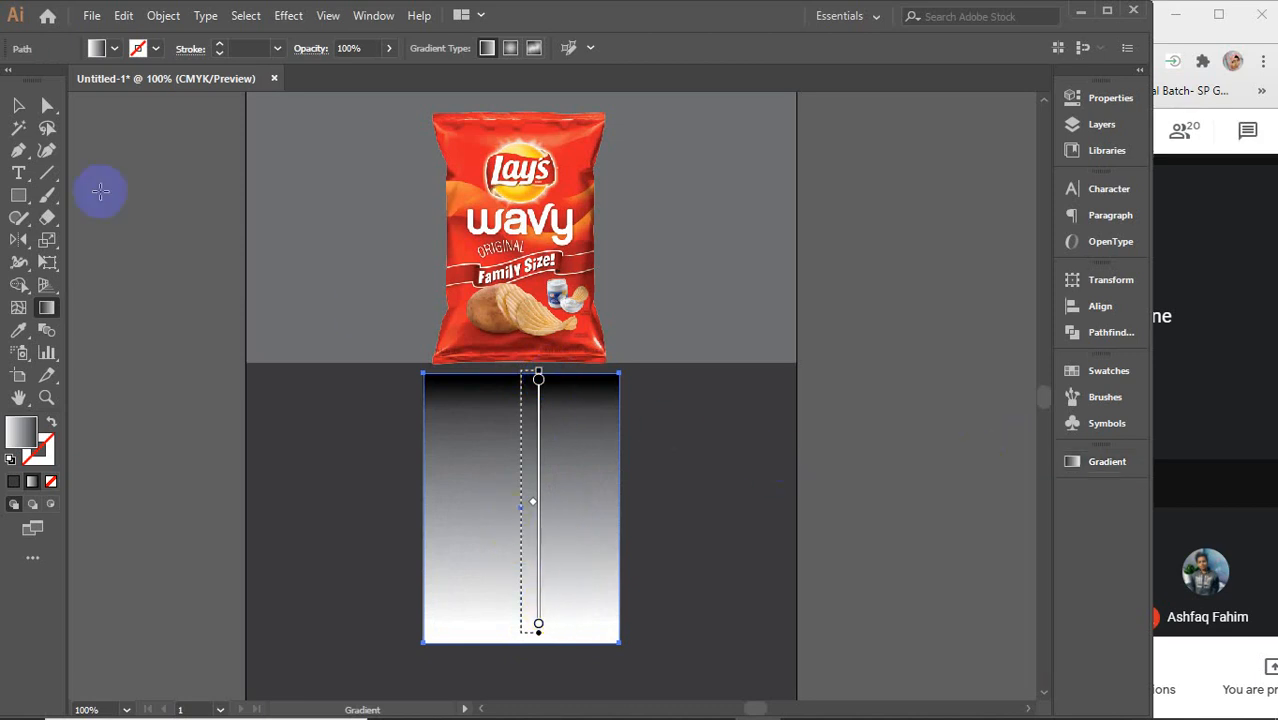
pyautogui.click(30, 110)
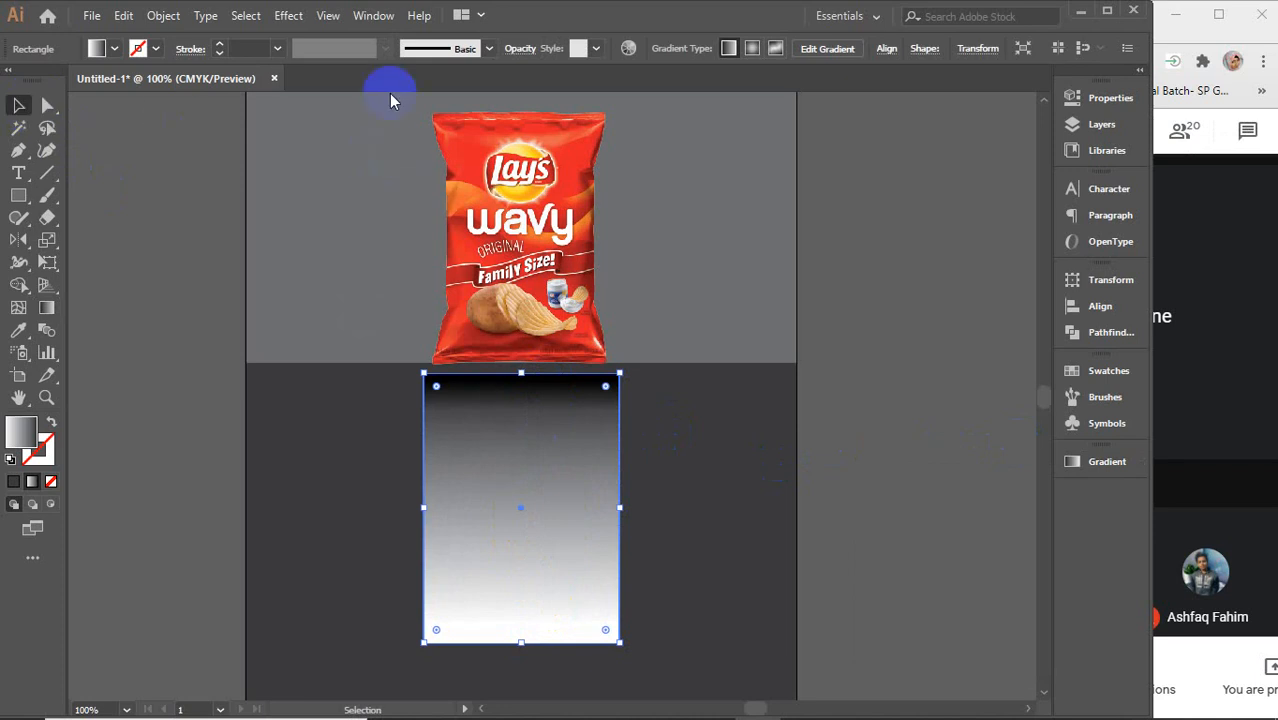
# - Bring up the transparency settings beside the artwork and make an opacity mask with only the gradient rectangle selected
pyautogui.click(372, 15)
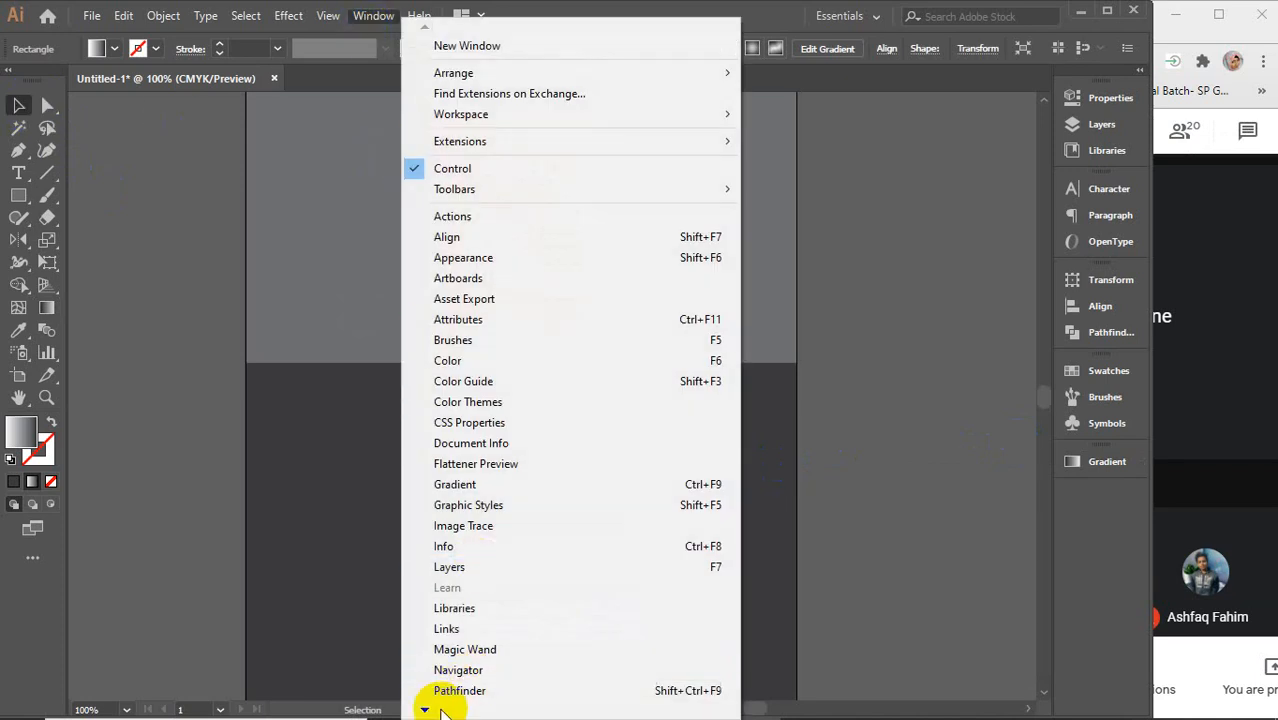
pyautogui.moveTo(428, 708)
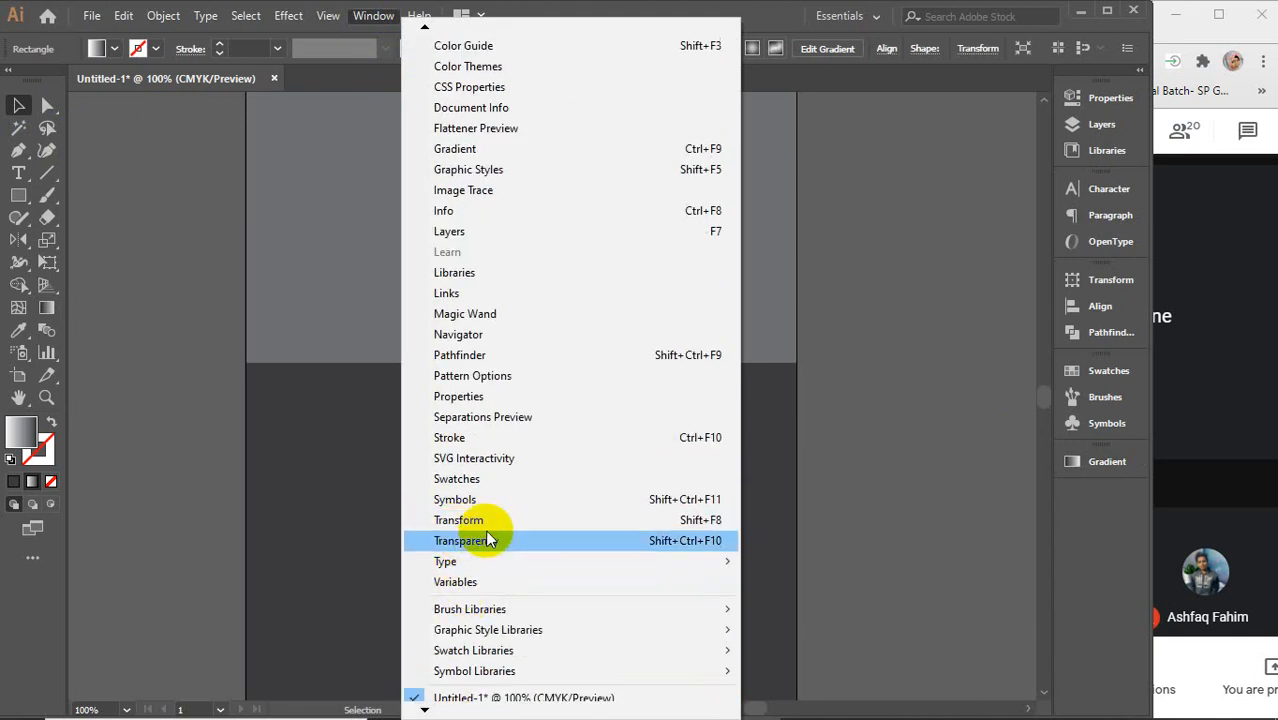
pyautogui.click(472, 540)
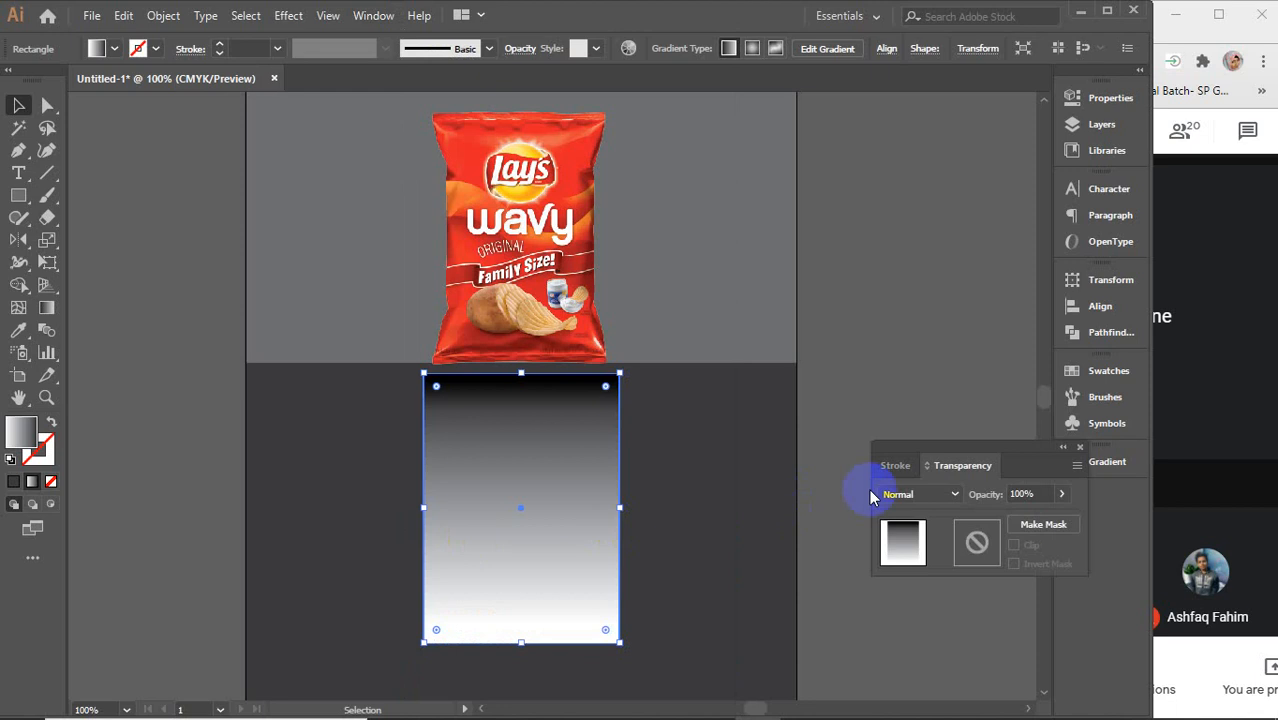
pyautogui.moveTo(1030, 456); pyautogui.dragTo(950, 288)
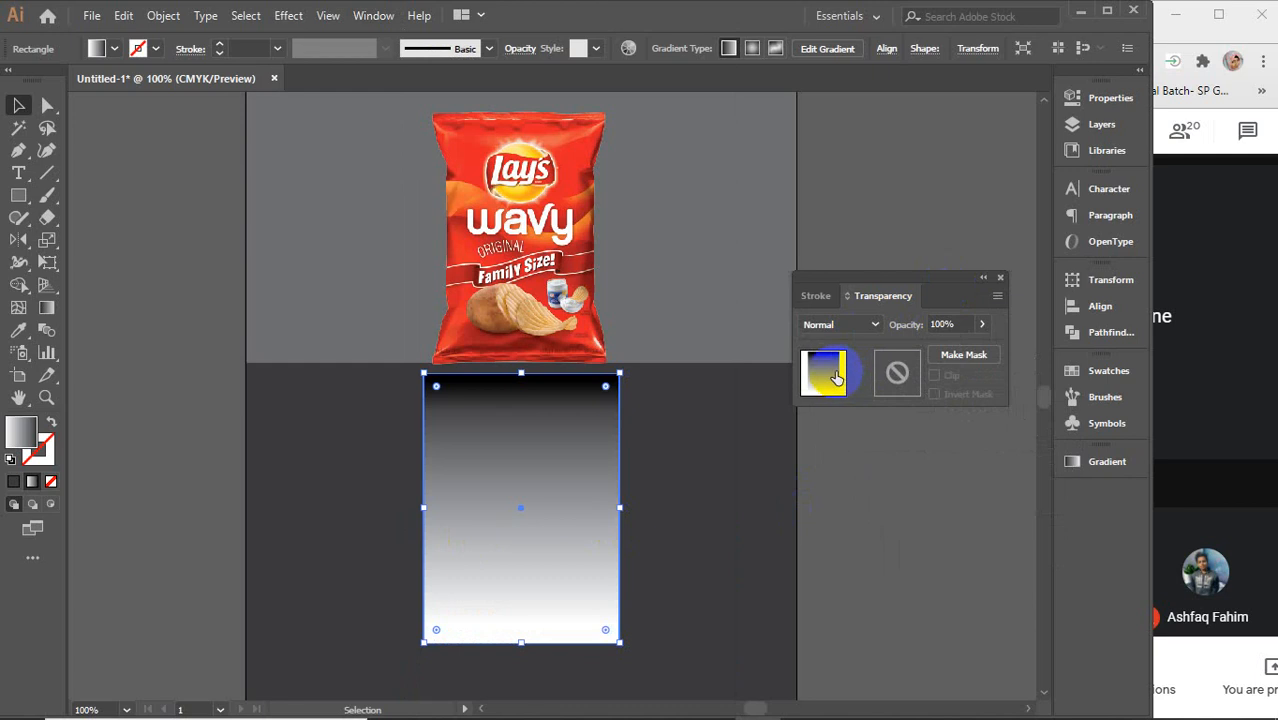
pyautogui.click(955, 357)
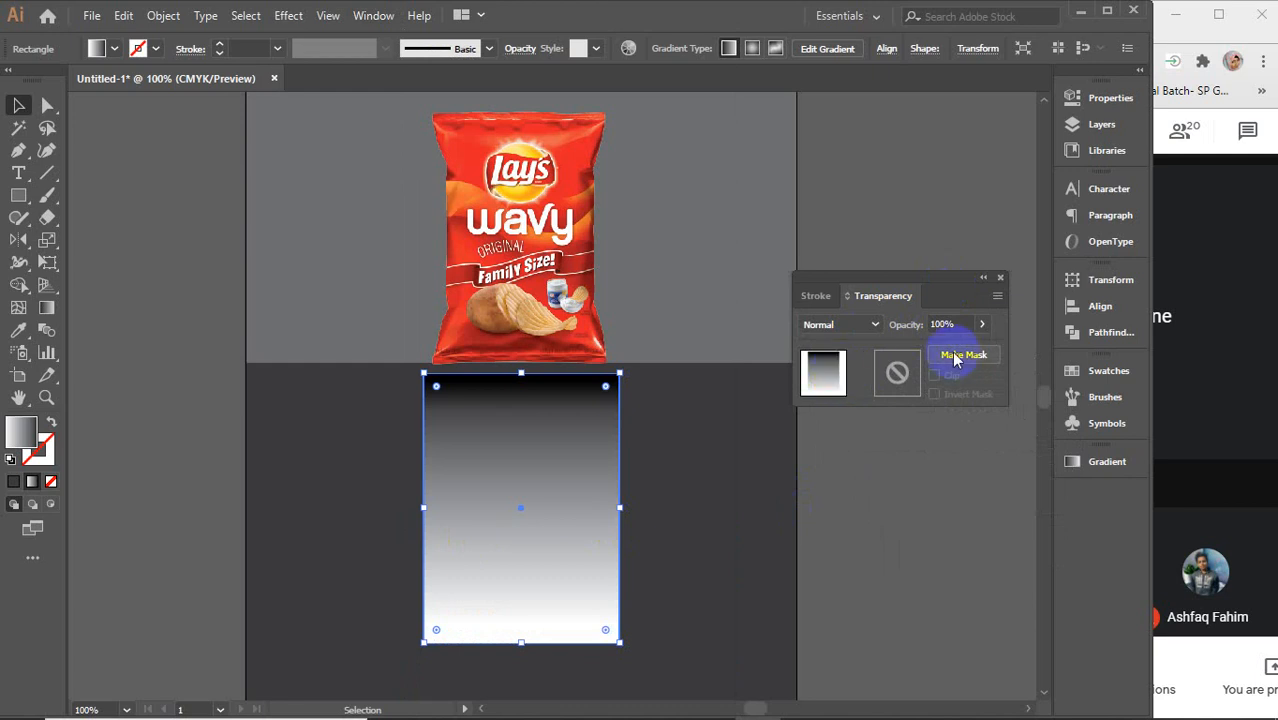
pyautogui.click(968, 358)
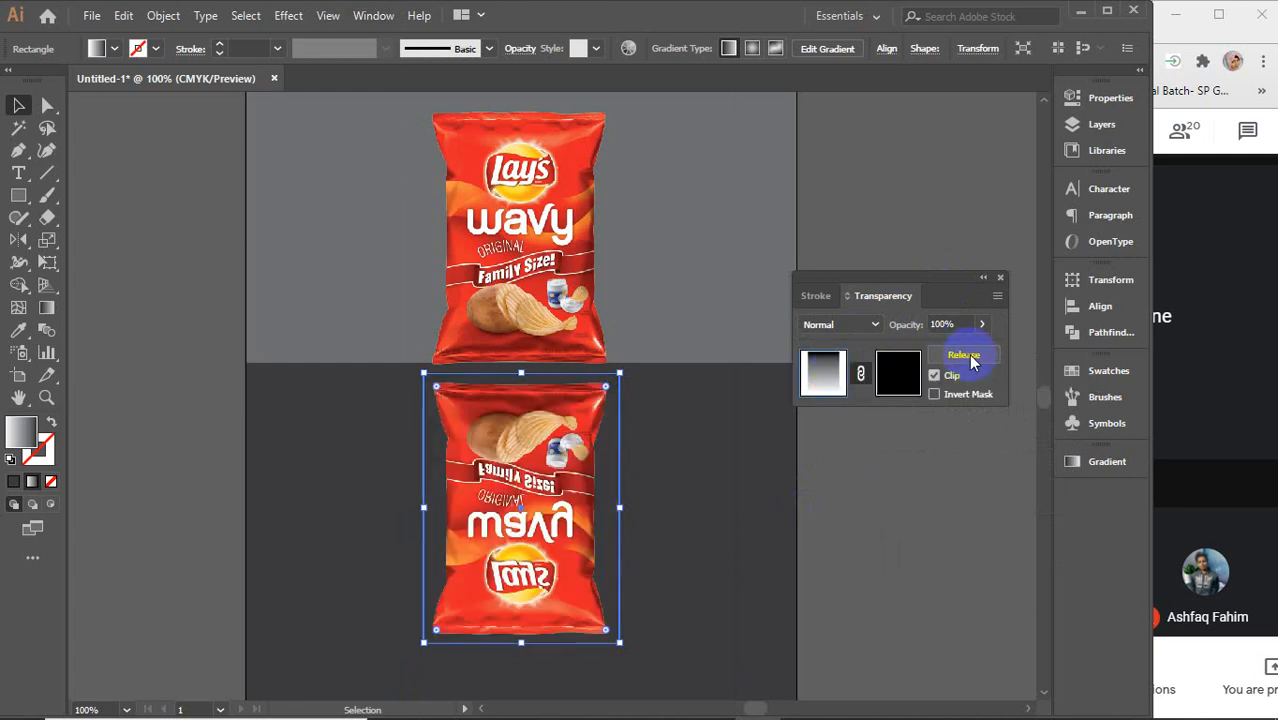
# - Release the gradient-only mask and make an opacity mask from the reflected packet and the gradient rectangle together
pyautogui.click(898, 378)
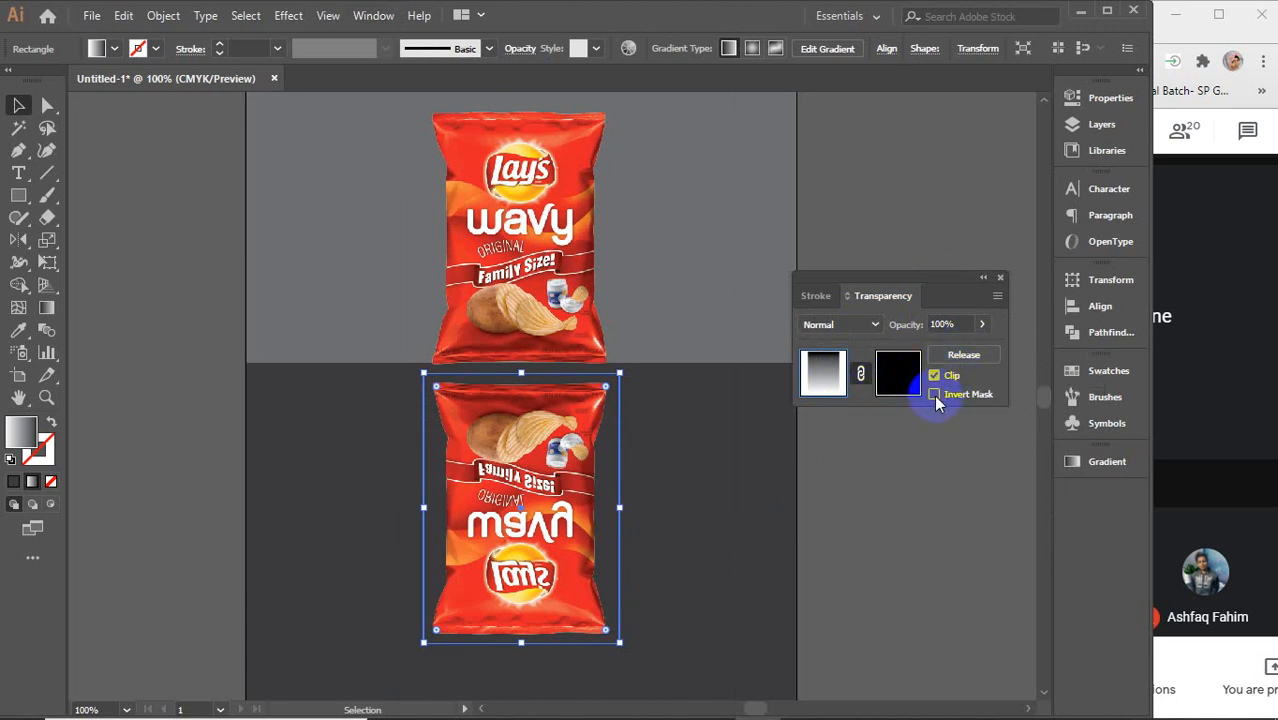
pyautogui.click(933, 394)
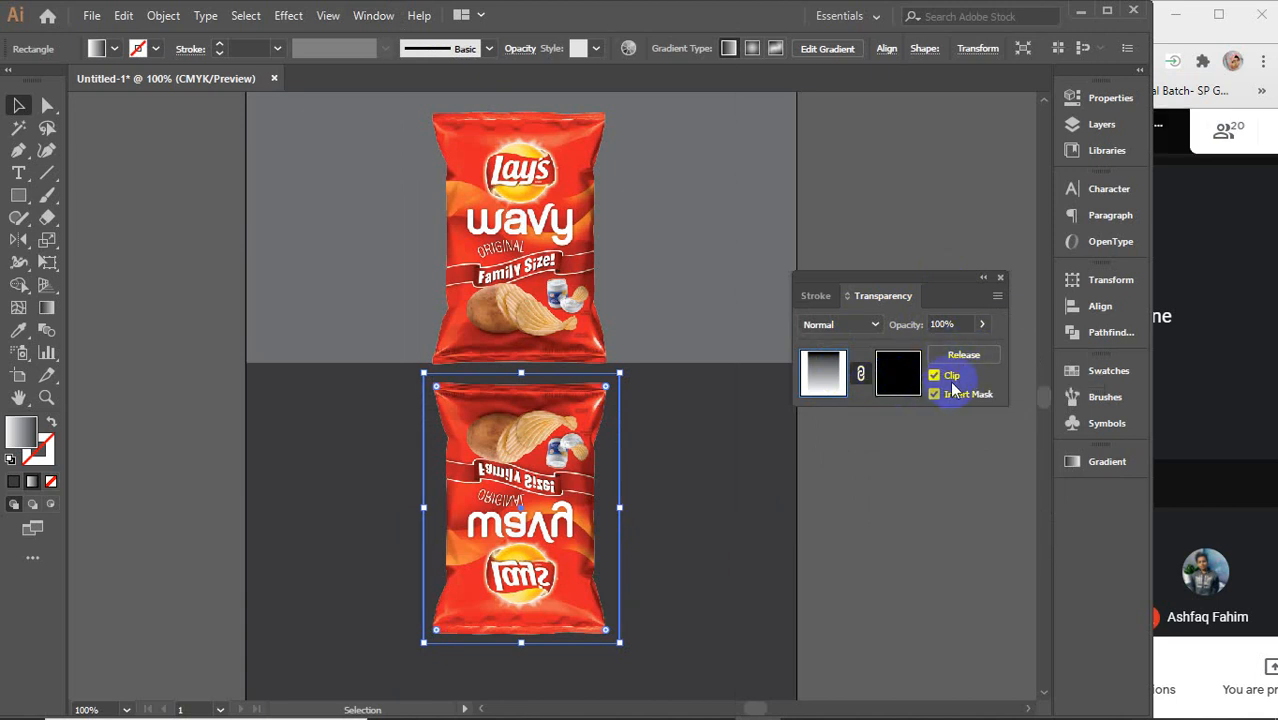
pyautogui.click(996, 298)
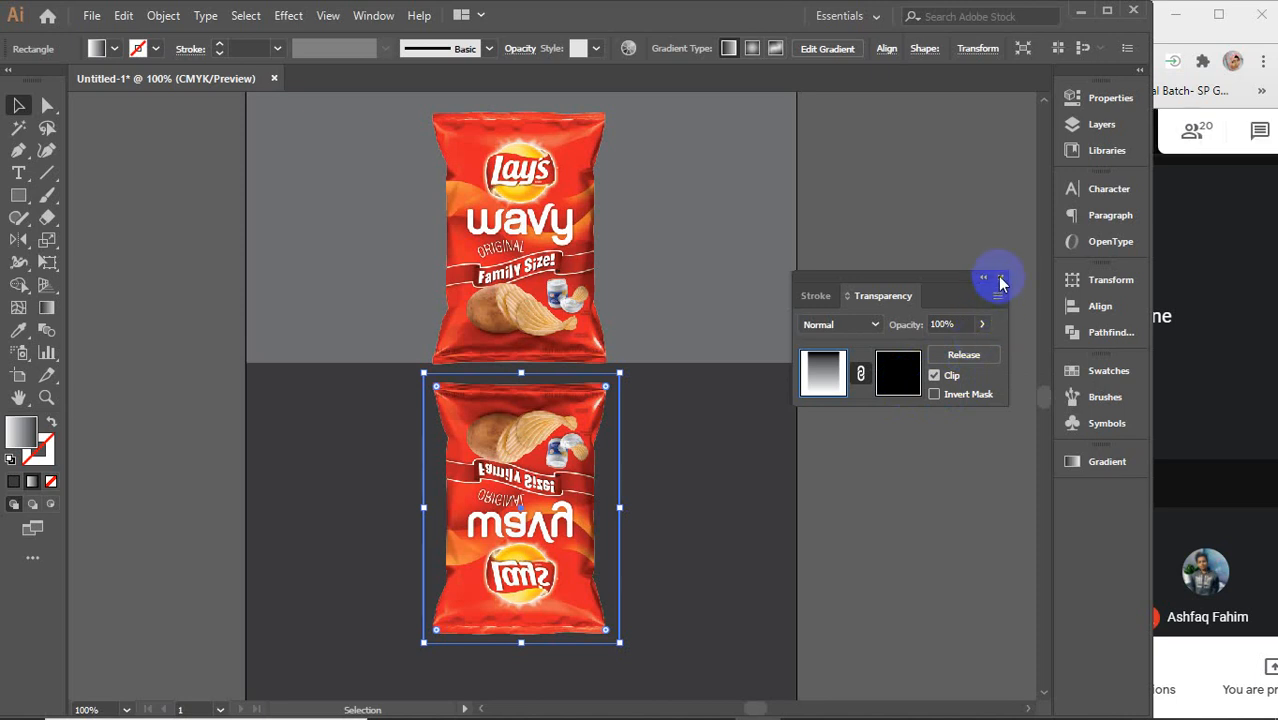
pyautogui.click(962, 356)
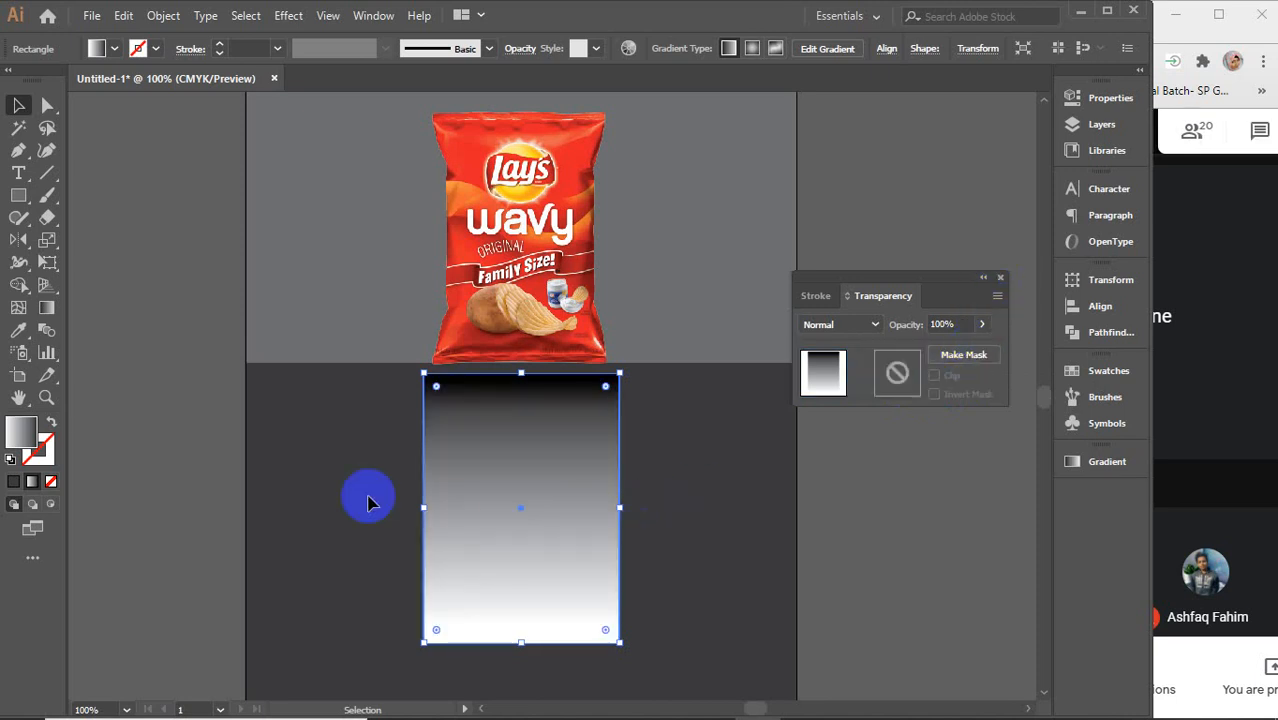
pyautogui.moveTo(348, 471); pyautogui.dragTo(556, 579)
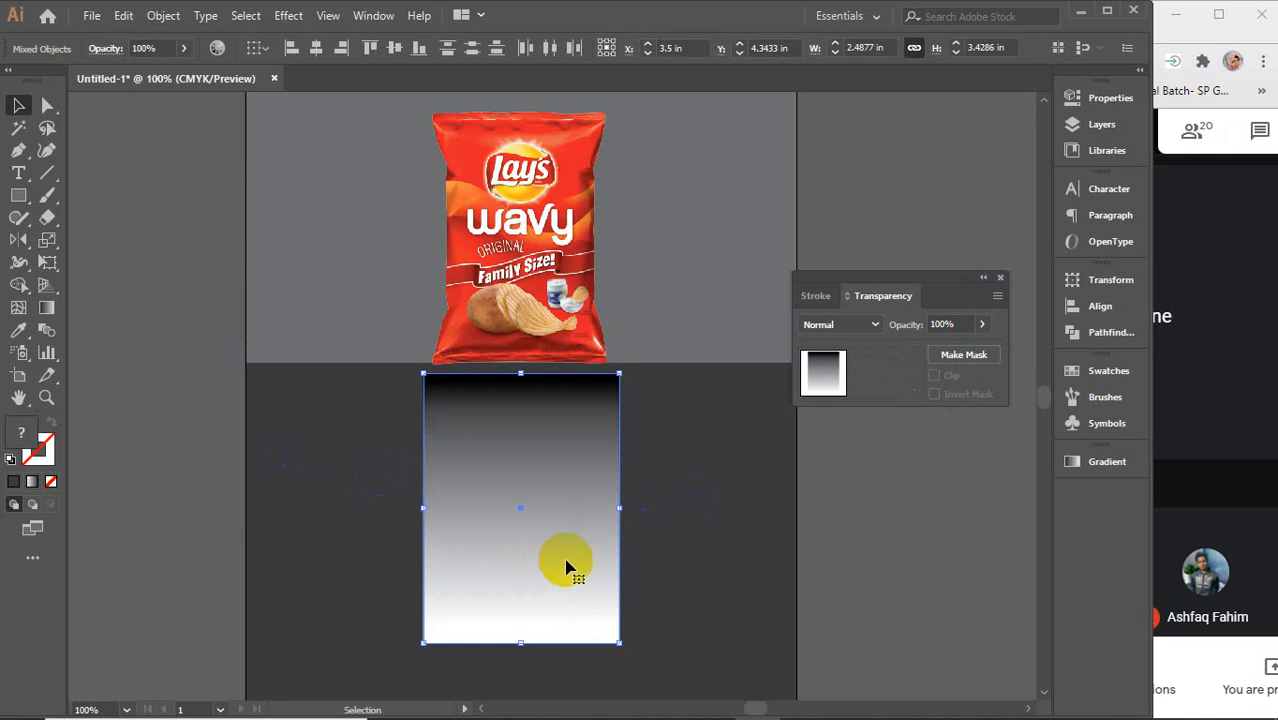
pyautogui.click(960, 356)
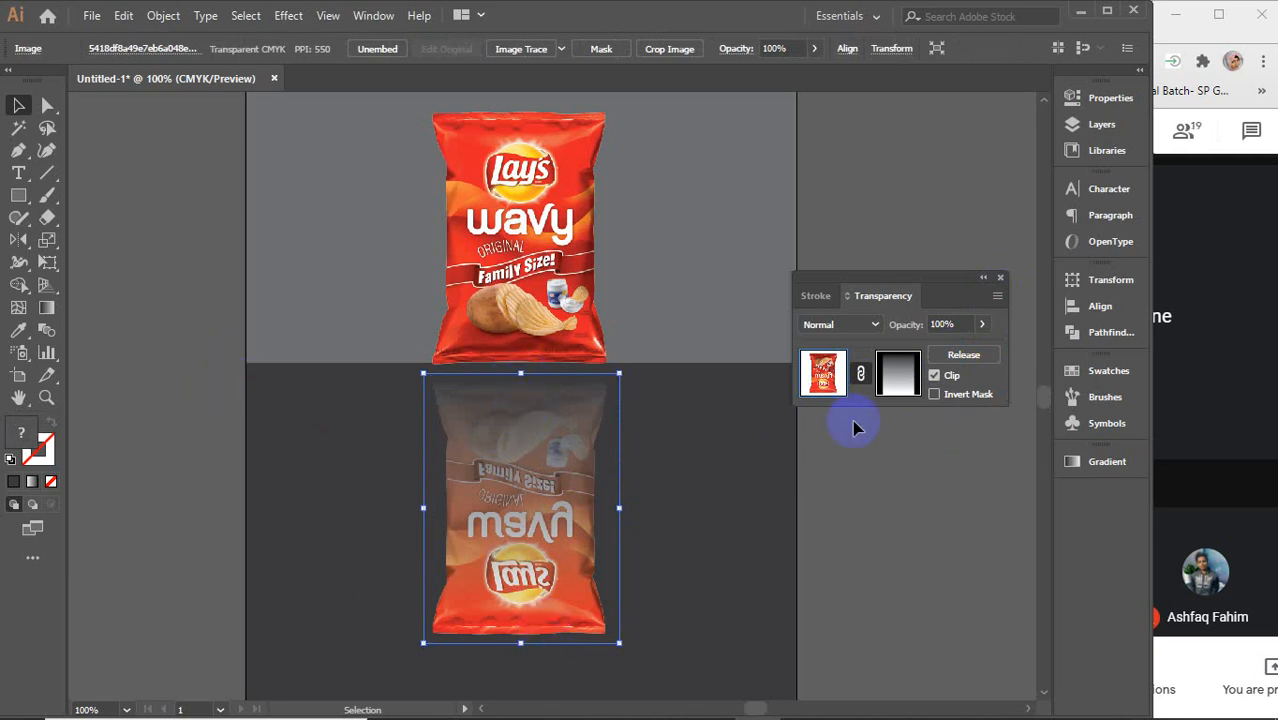
# - Edit the opacity mask and redraw its linear gradient at -90°, running from white near the packets' meeting edge to black lower down
pyautogui.click(894, 370)
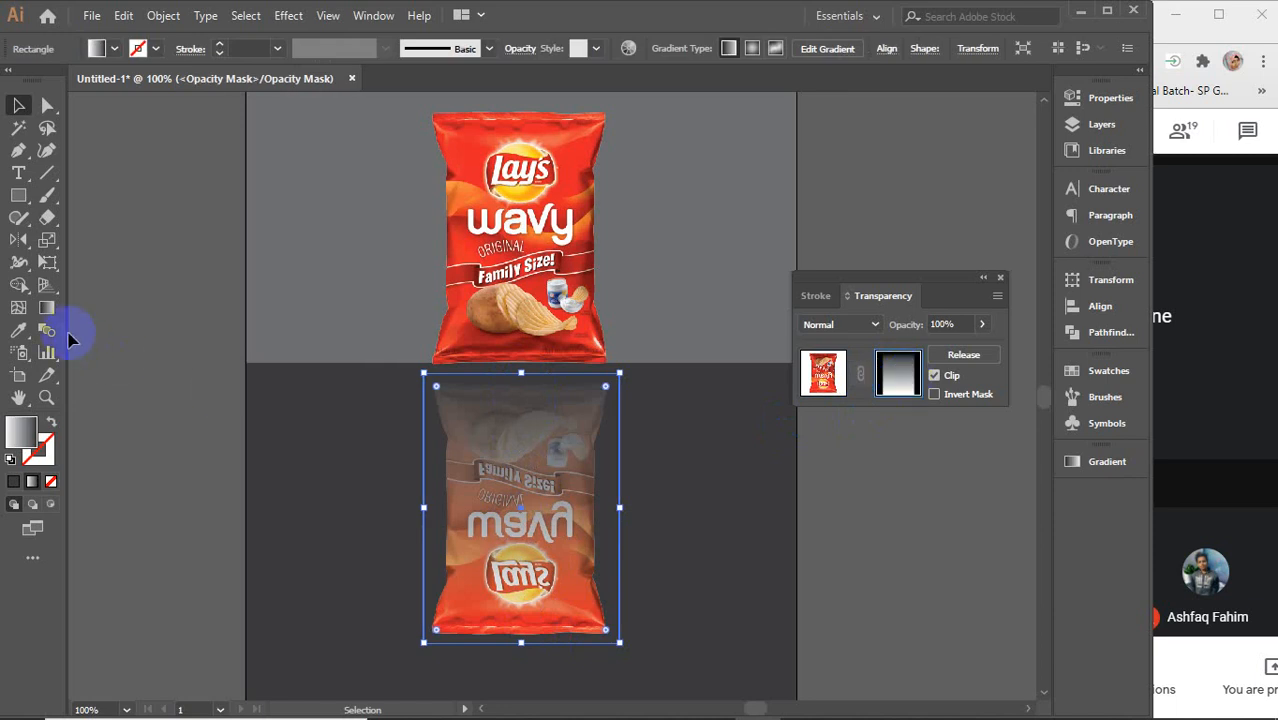
pyautogui.doubleClick(47, 305)
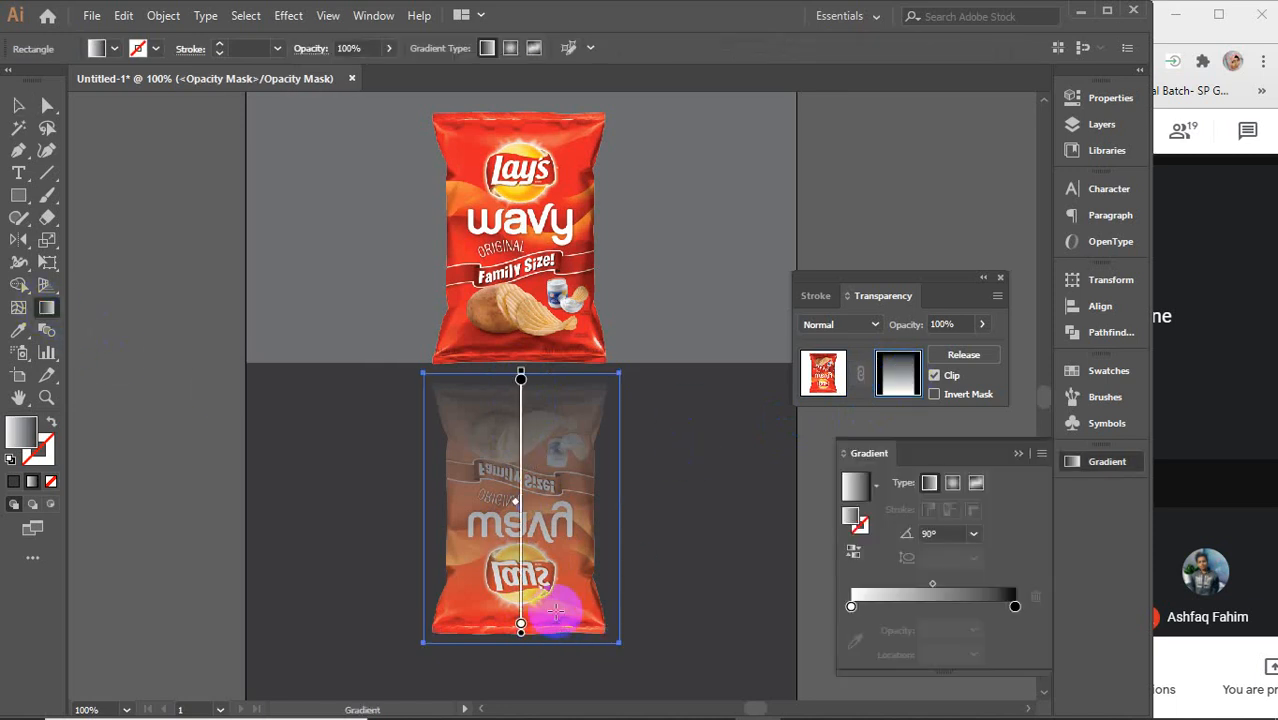
pyautogui.scroll(-1, 556, 610)
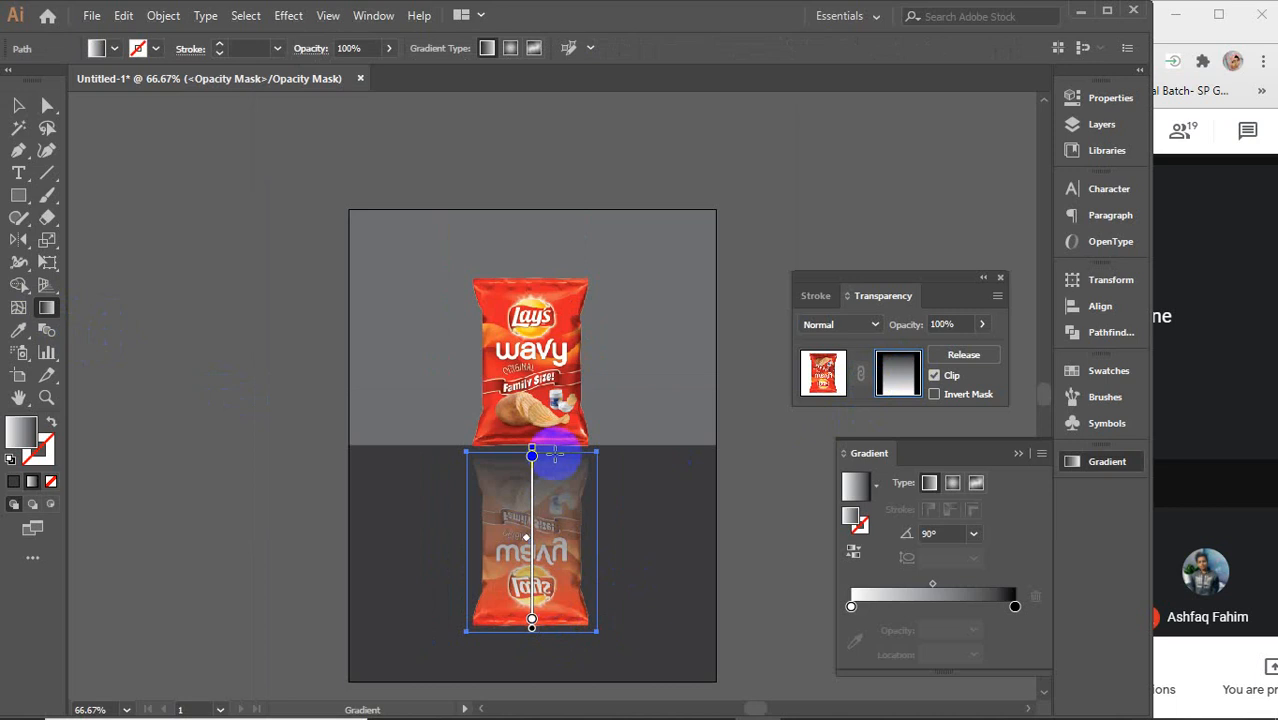
pyautogui.moveTo(555, 453); pyautogui.dragTo(557, 556)
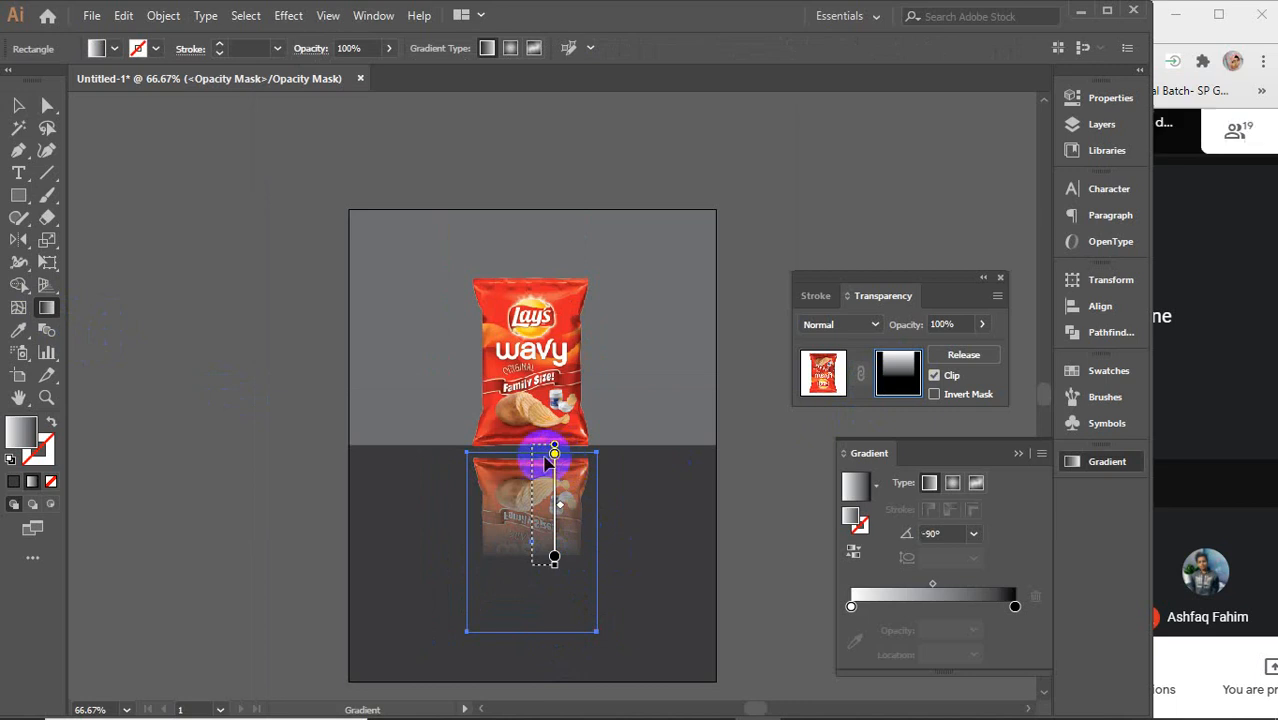
pyautogui.moveTo(510, 470); pyautogui.dragTo(511, 586)
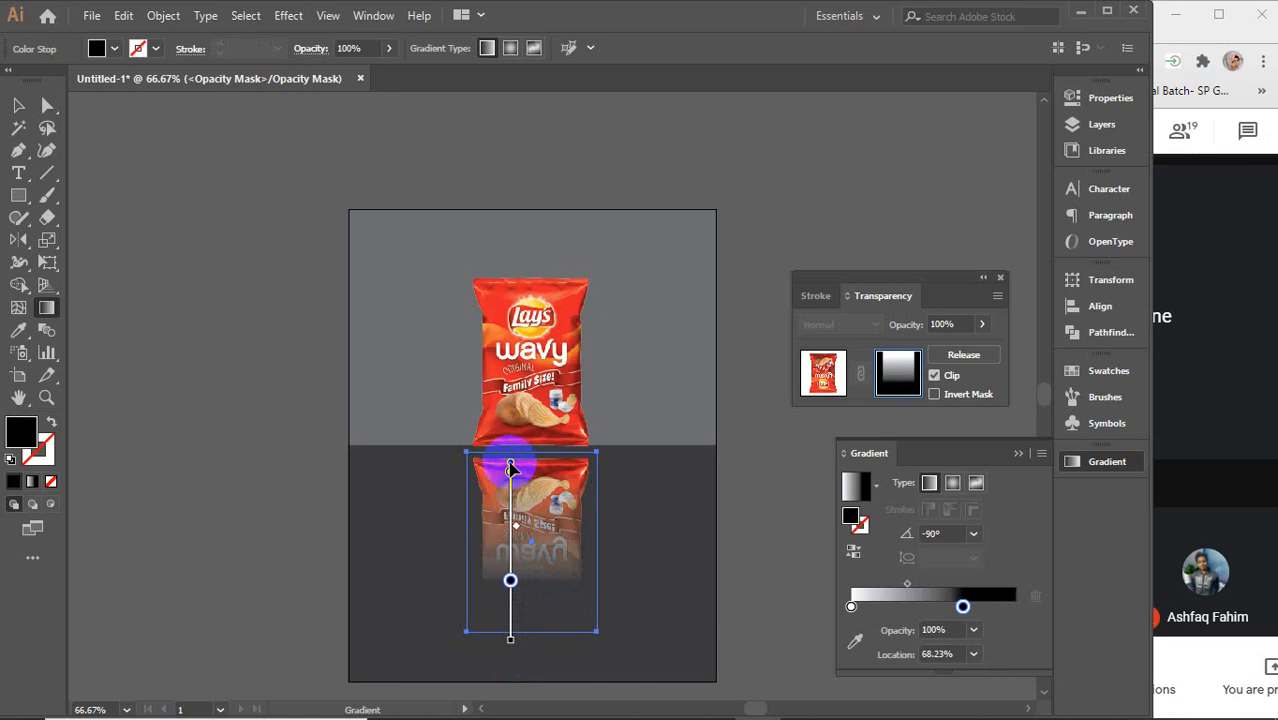
pyautogui.moveTo(510, 465); pyautogui.dragTo(516, 406)
pyautogui.moveTo(532, 524)
pyautogui.mouseDown()
pyautogui.moveTo(534, 608)
pyautogui.moveTo(533, 595)
pyautogui.mouseUp()
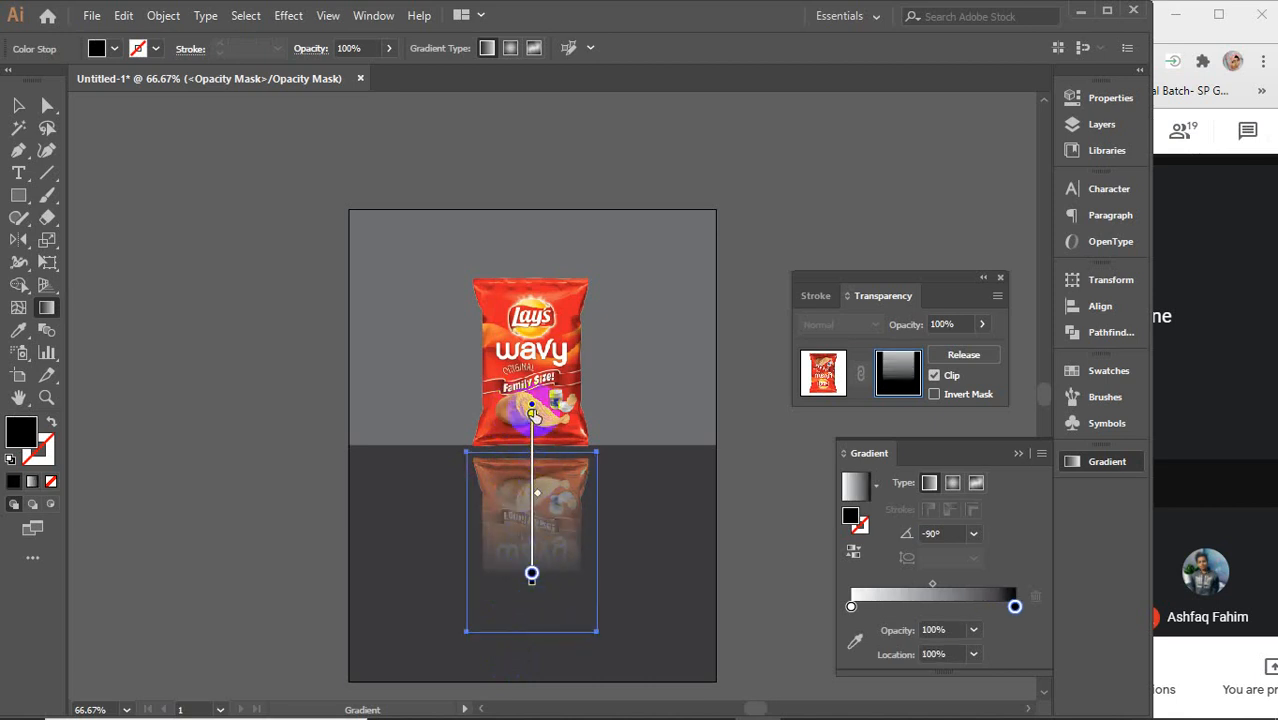
pyautogui.doubleClick(1015, 606)
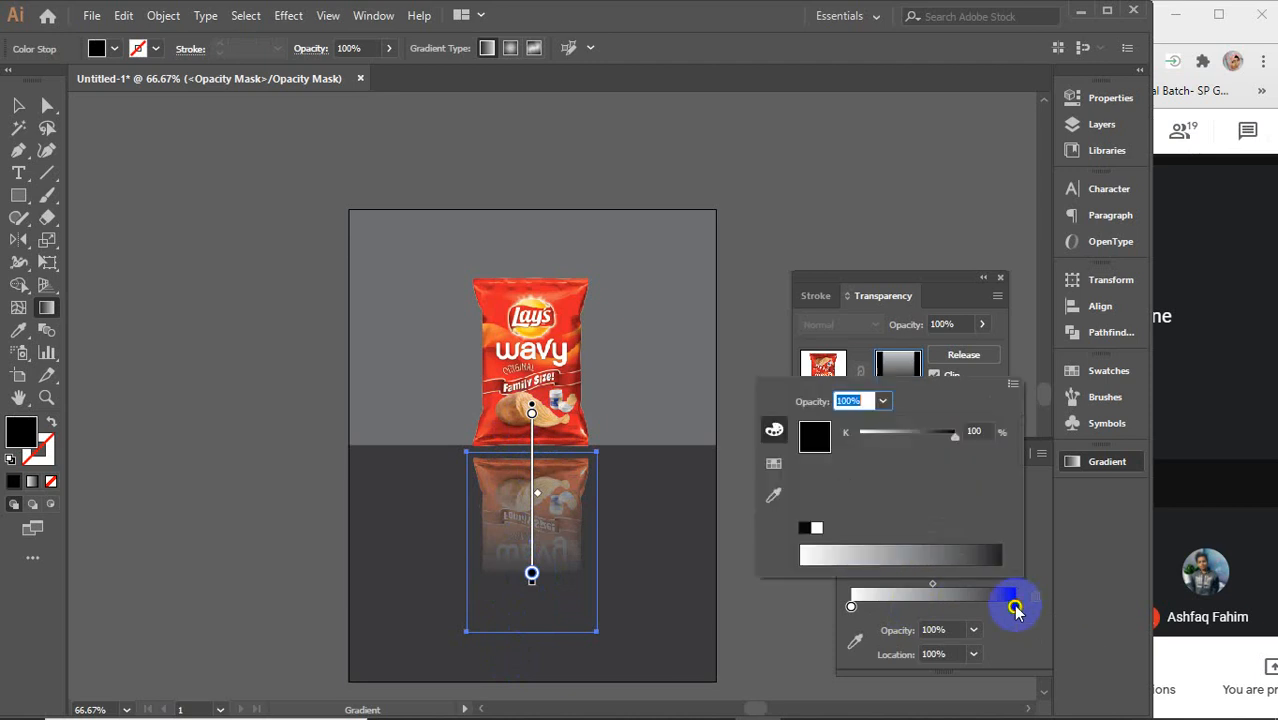
pyautogui.click(773, 463)
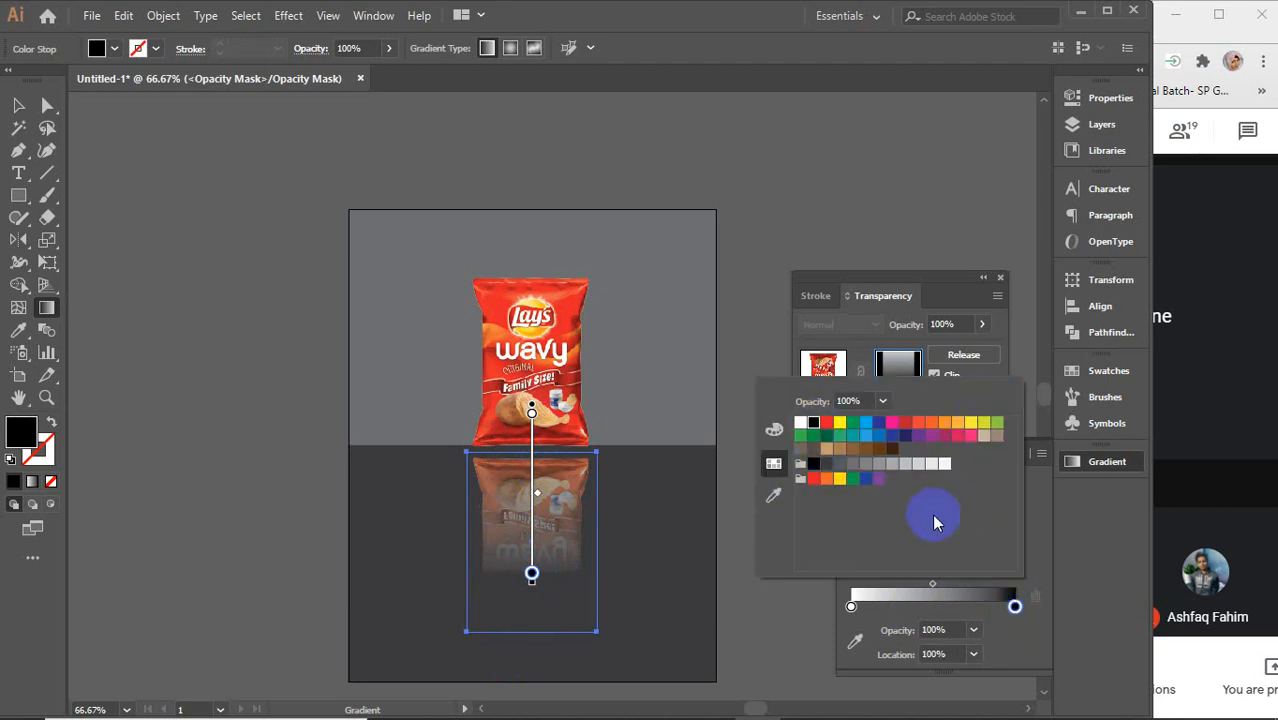
pyautogui.click(847, 607)
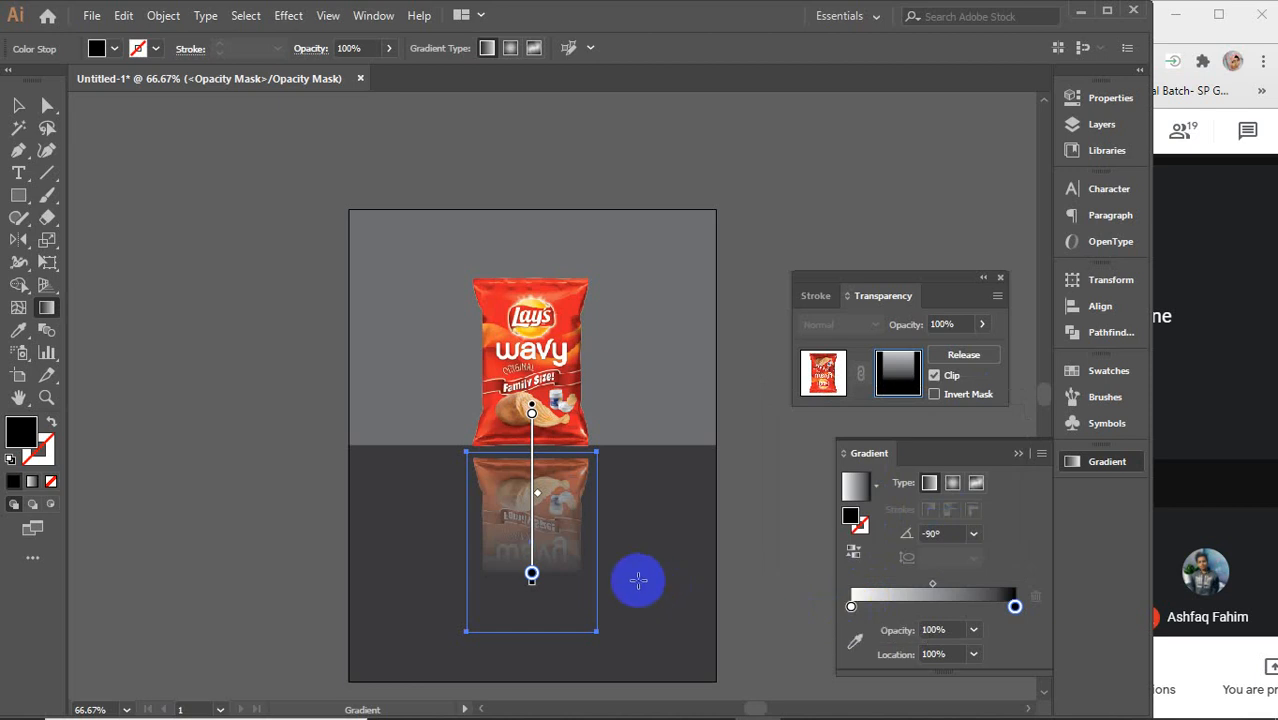
# - Start the mask gradient at the reflection's upper edge and pull its black stop up to location 44.81%
pyautogui.moveTo(533, 409); pyautogui.dragTo(532, 463)
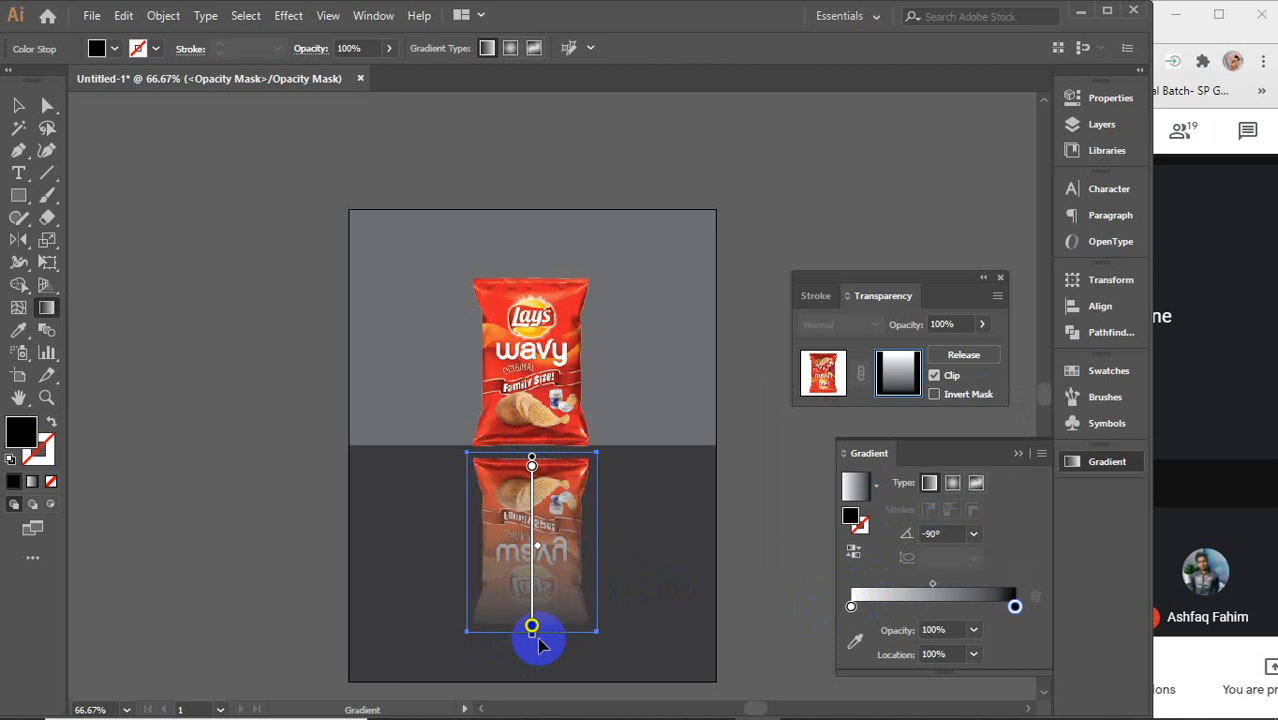
pyautogui.moveTo(538, 641); pyautogui.dragTo(533, 560)
pyautogui.moveTo(533, 560); pyautogui.dragTo(531, 516)
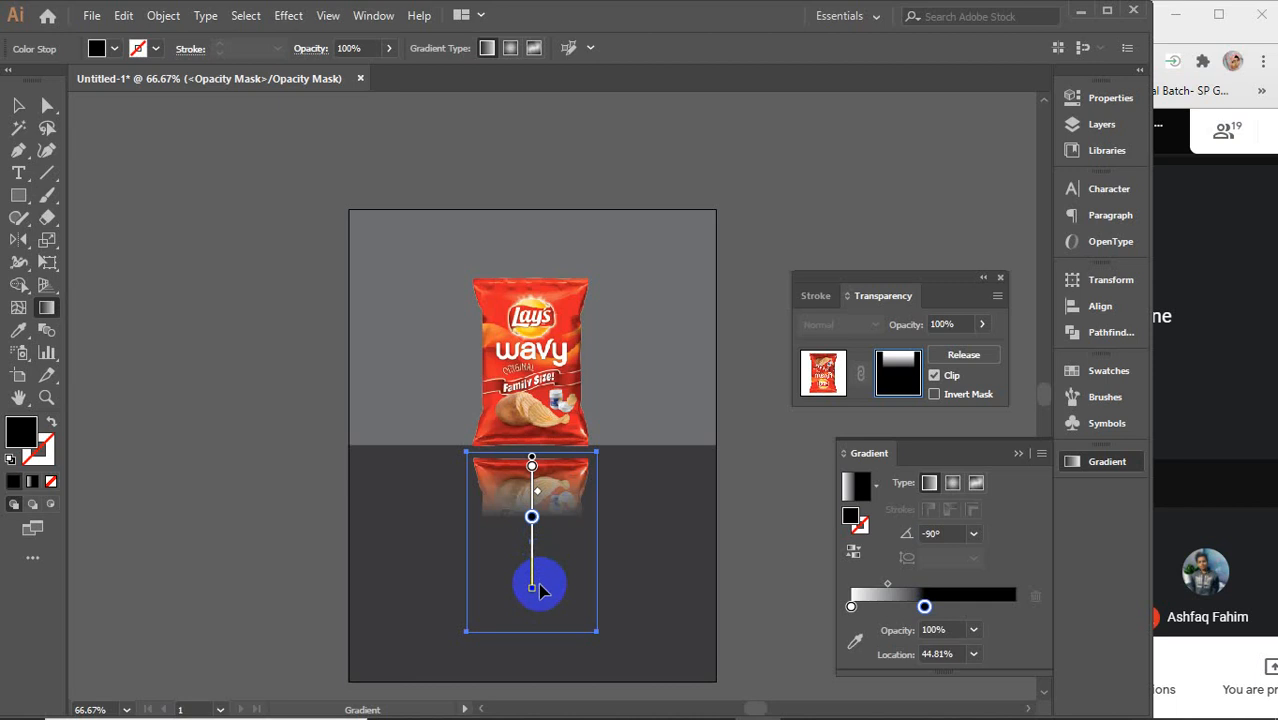
# - Add a black stop at location 100% of the mask gradient and recolour the middle stop with the K=80 gray swatch
pyautogui.click(1014, 607)
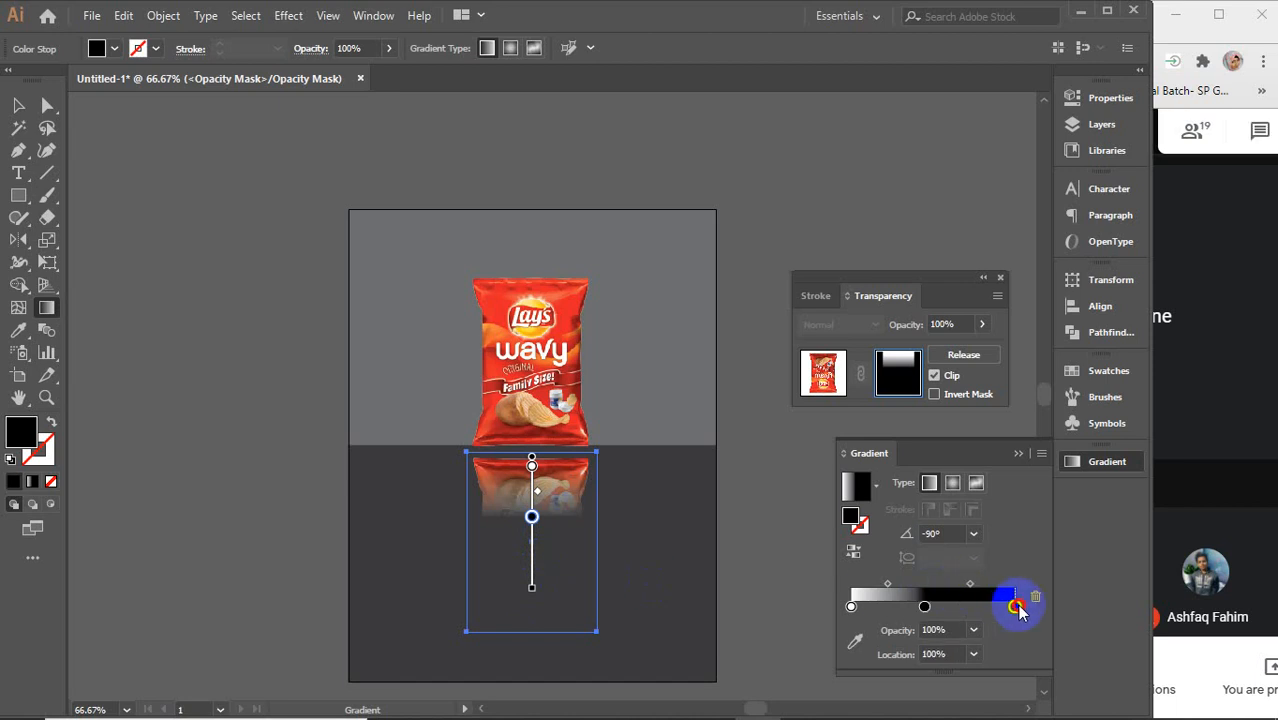
pyautogui.click(925, 607)
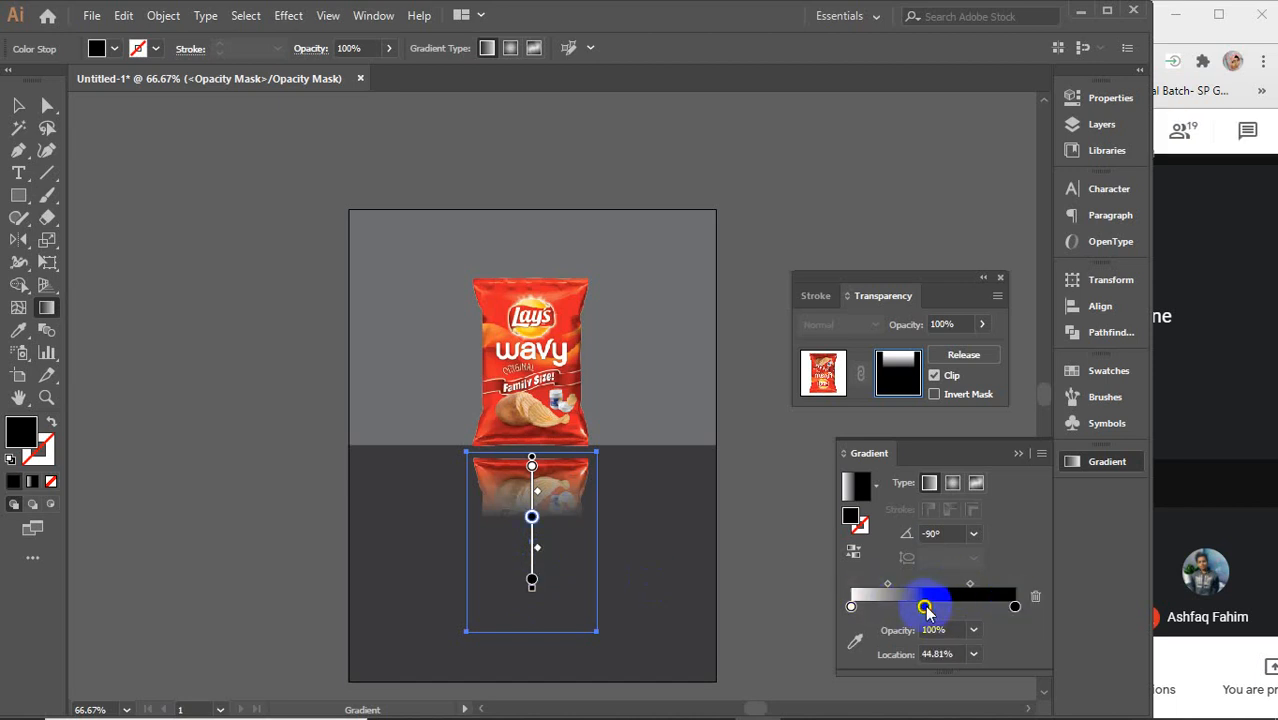
pyautogui.doubleClick(925, 607)
pyautogui.click(827, 465)
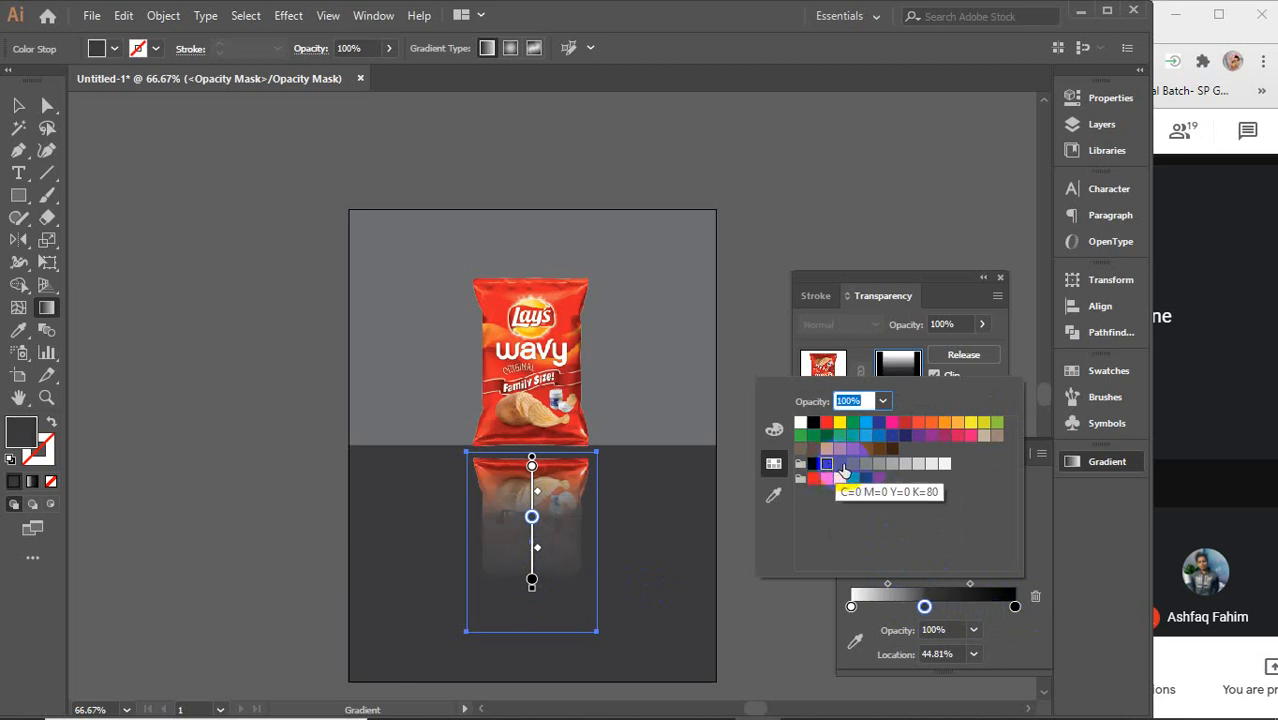
pyautogui.click(840, 465)
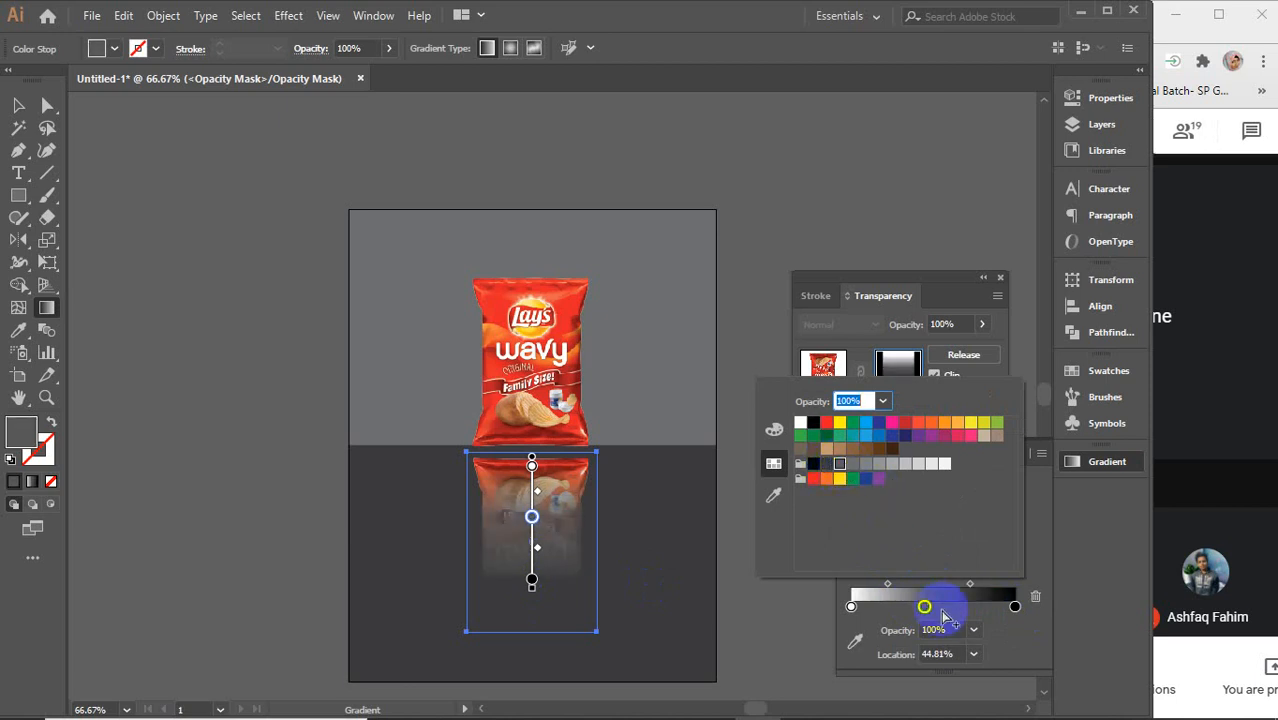
# - Move the mask gradient's gray stop higher and its black stop to location 70.53%, and return from mask editing to the artwork
pyautogui.click(534, 519)
pyautogui.moveTo(534, 518); pyautogui.dragTo(533, 495)
pyautogui.moveTo(531, 578); pyautogui.dragTo(532, 545)
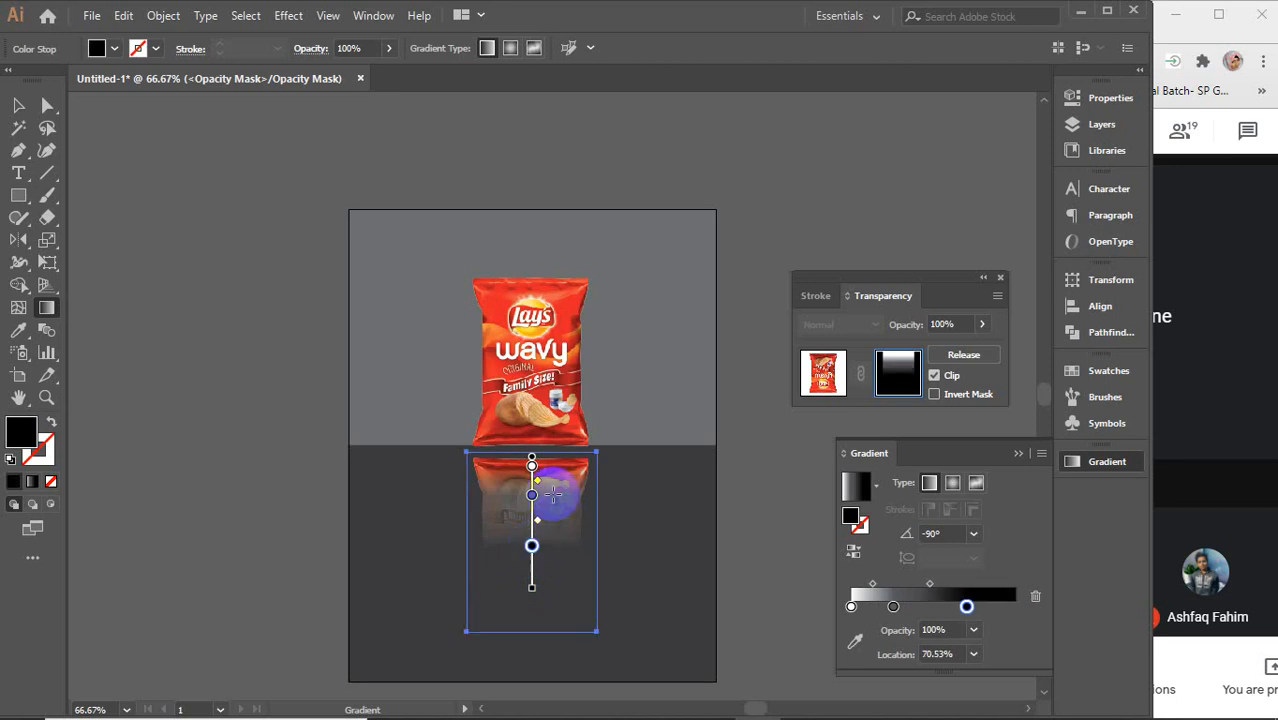
pyautogui.click(1014, 454)
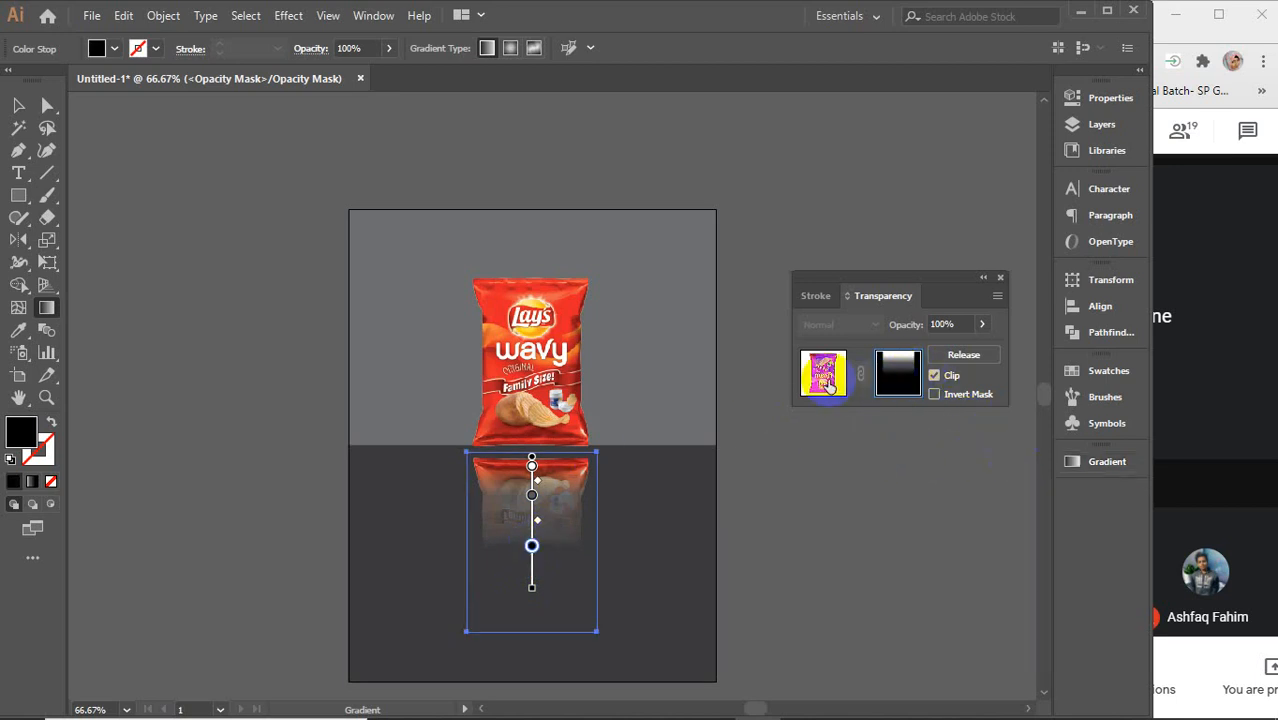
pyautogui.click(826, 380)
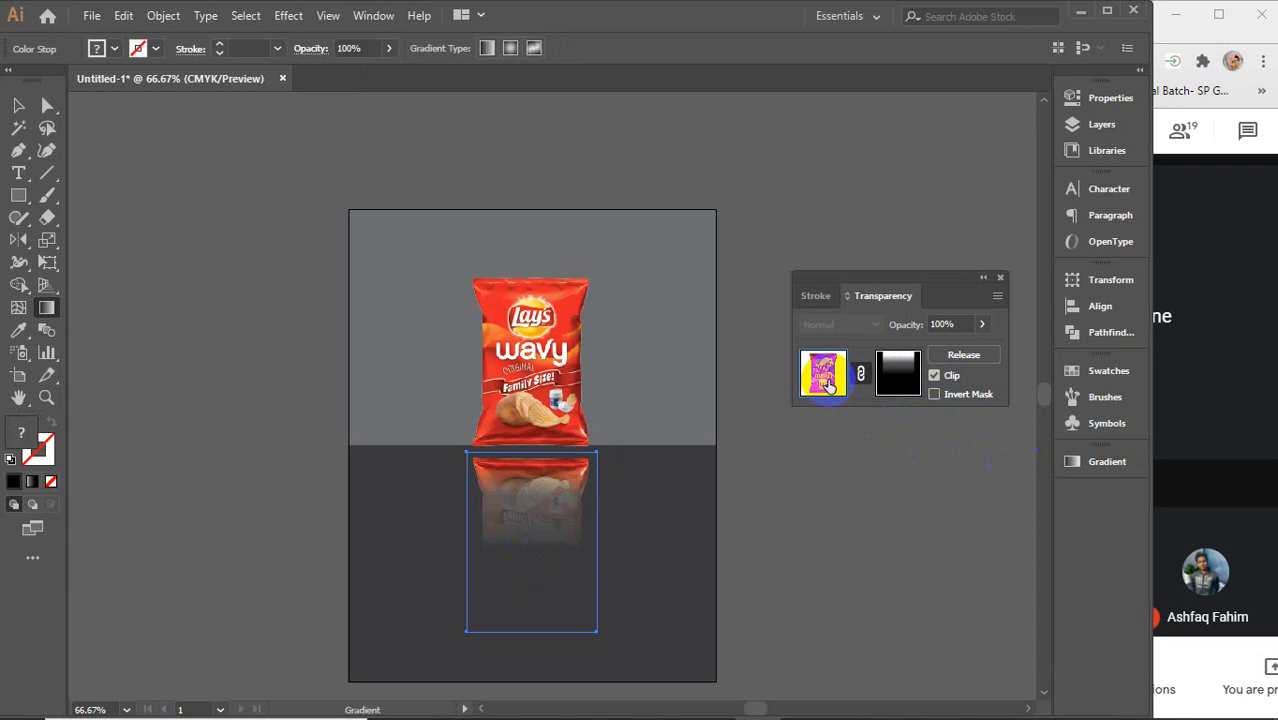
# - Compare the reflection with its opacity mask inverted and not inverted, and close the transparency settings
pyautogui.click(934, 395)
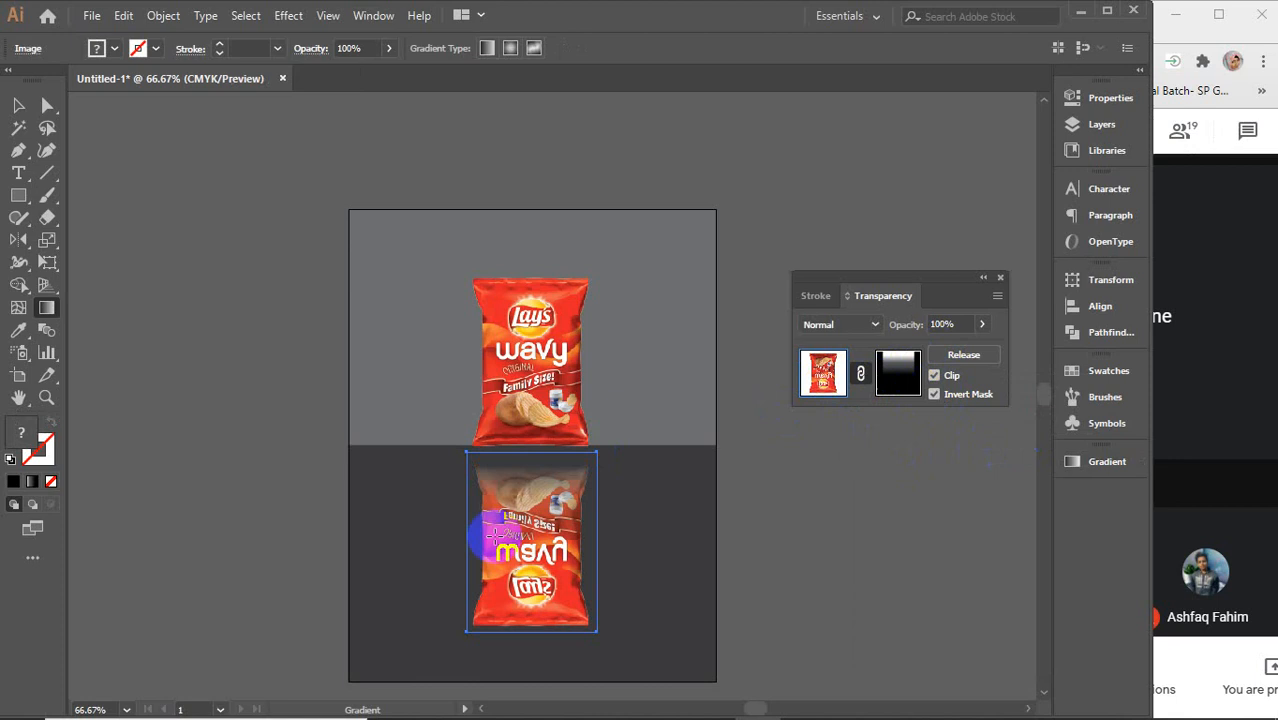
pyautogui.click(934, 394)
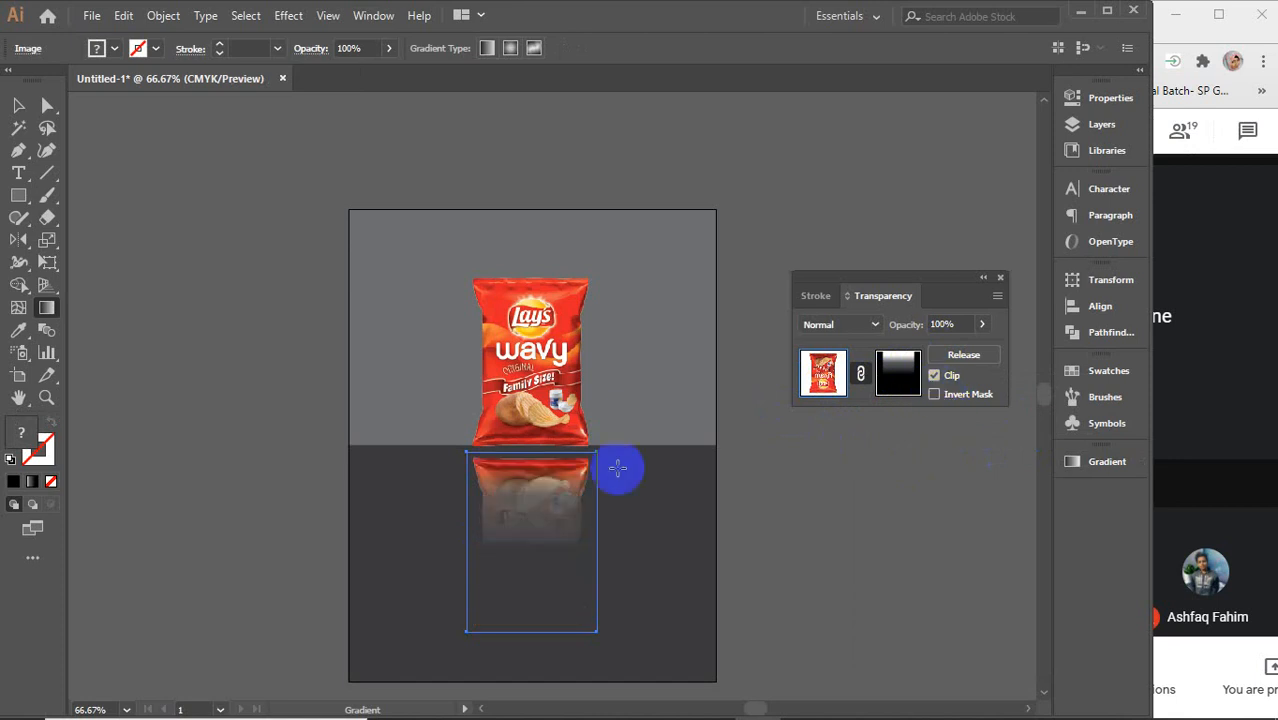
pyautogui.click(949, 357)
pyautogui.click(949, 357)
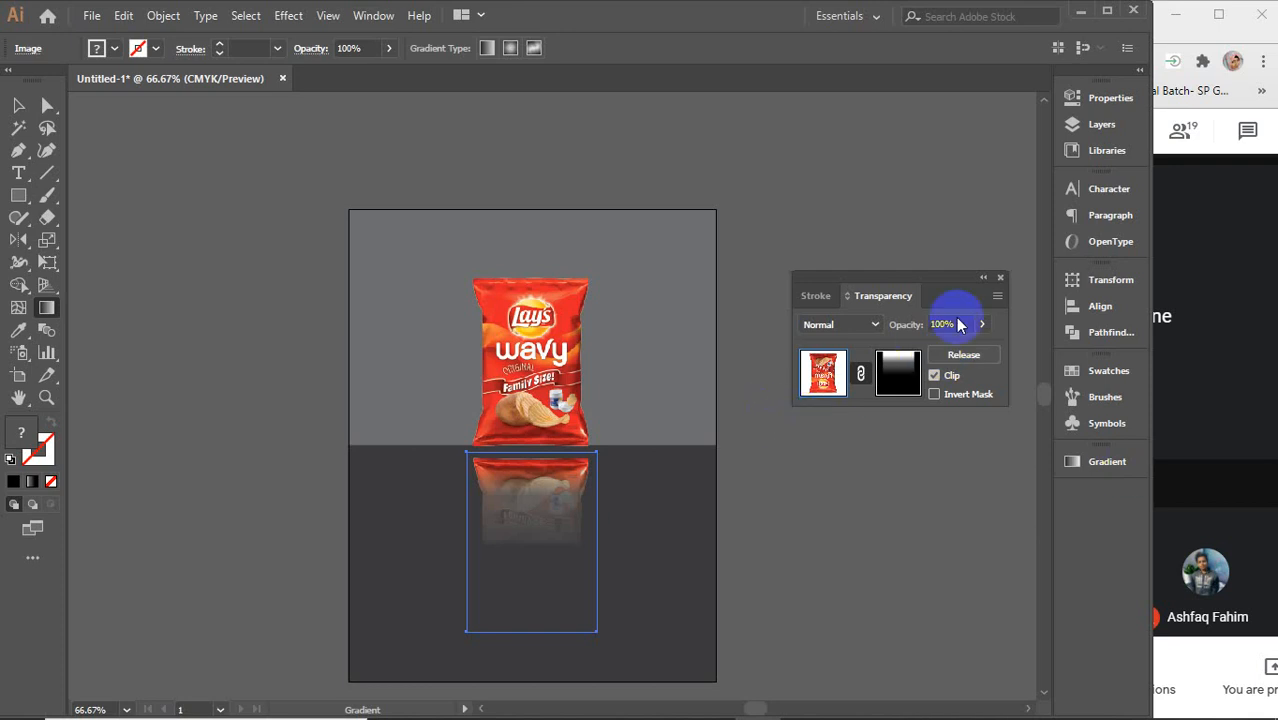
pyautogui.click(1000, 277)
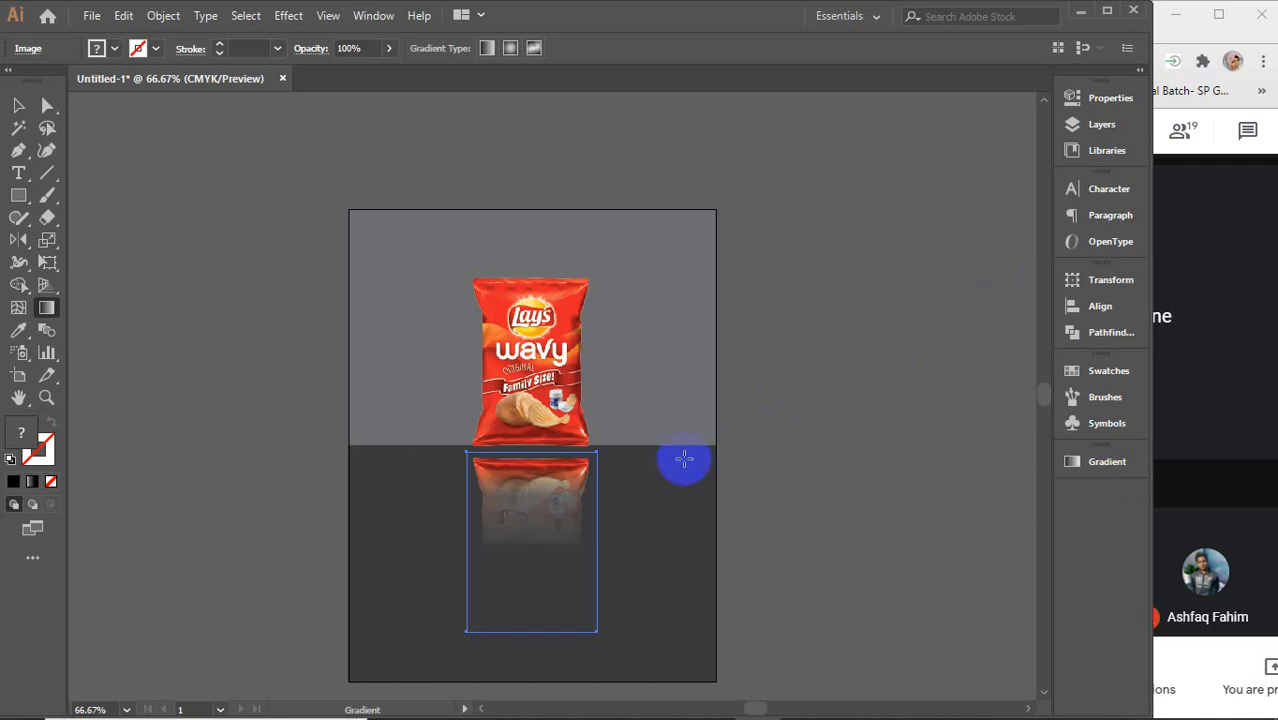
# - Move the masked reflection up until its upper edge meets the base of the original chips packet
pyautogui.press('v')
pyautogui.click(713, 528)
pyautogui.click(551, 551)
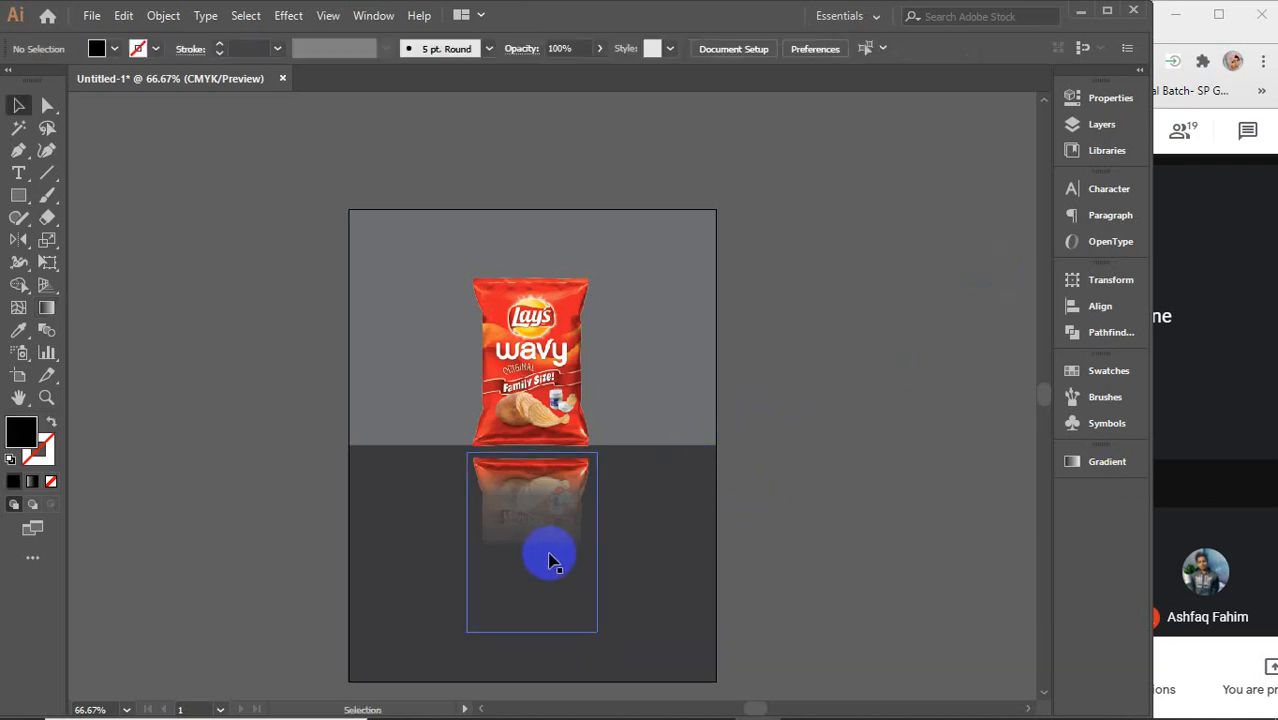
pyautogui.scroll(2, 551, 551)
pyautogui.moveTo(542, 437); pyautogui.dragTo(539, 413)
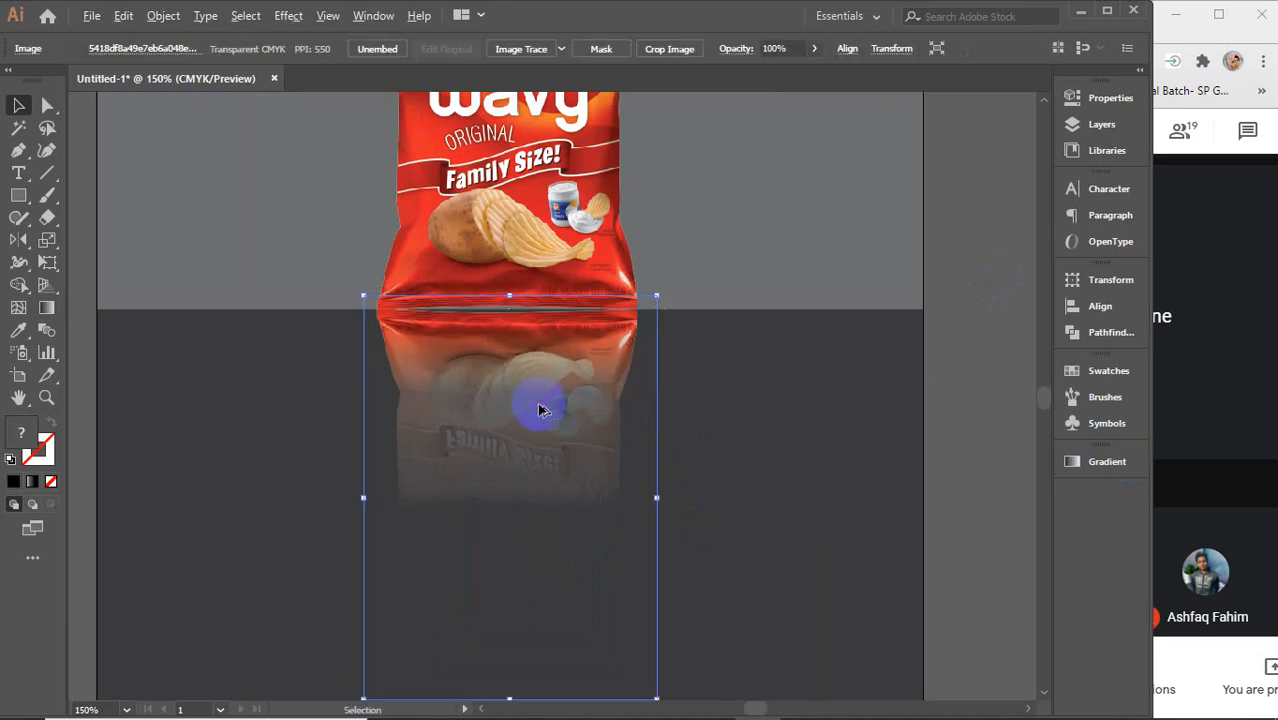
pyautogui.scroll(-2, 540, 409)
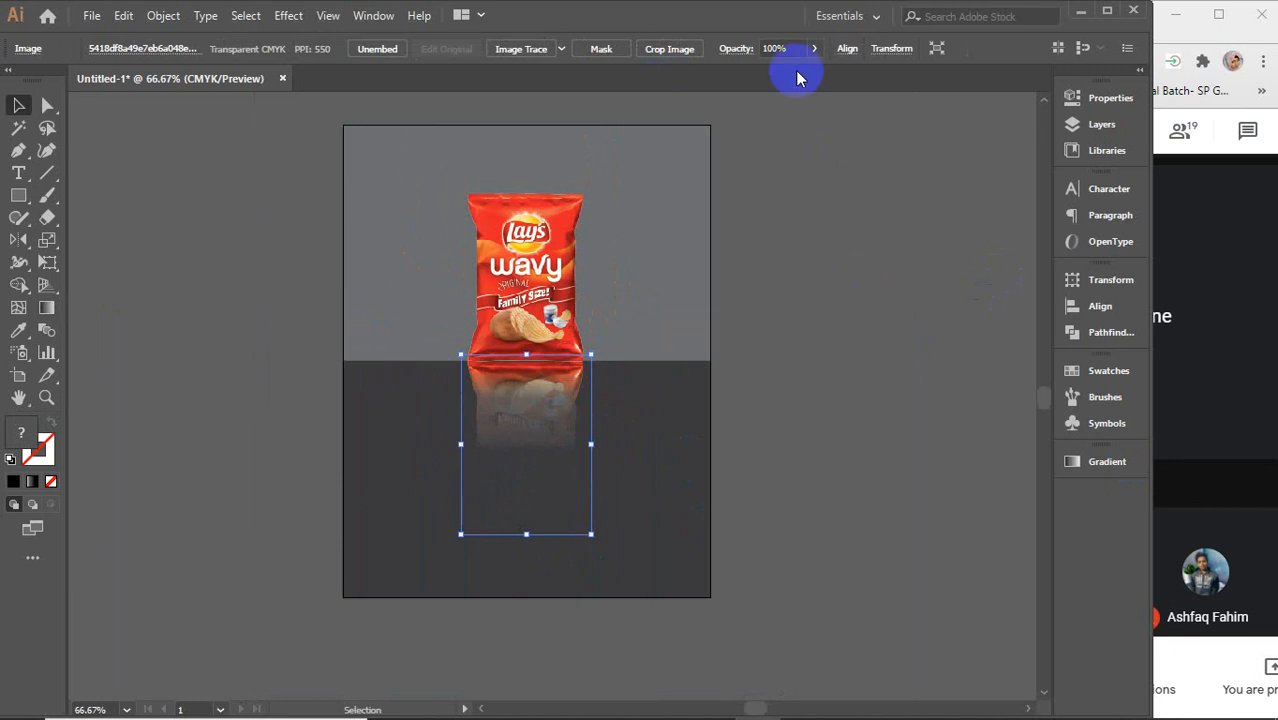
# - Lower the opacity of the masked reflection to 13%
pyautogui.click(724, 52)
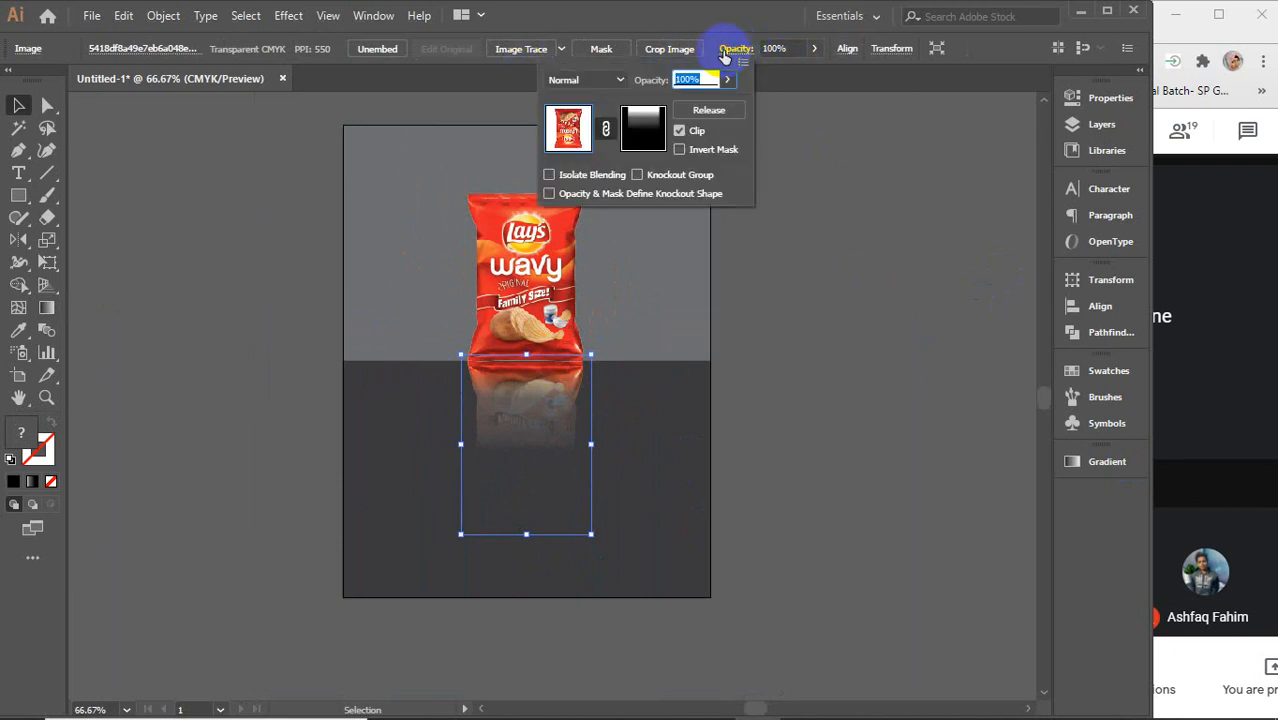
pyautogui.click(779, 48)
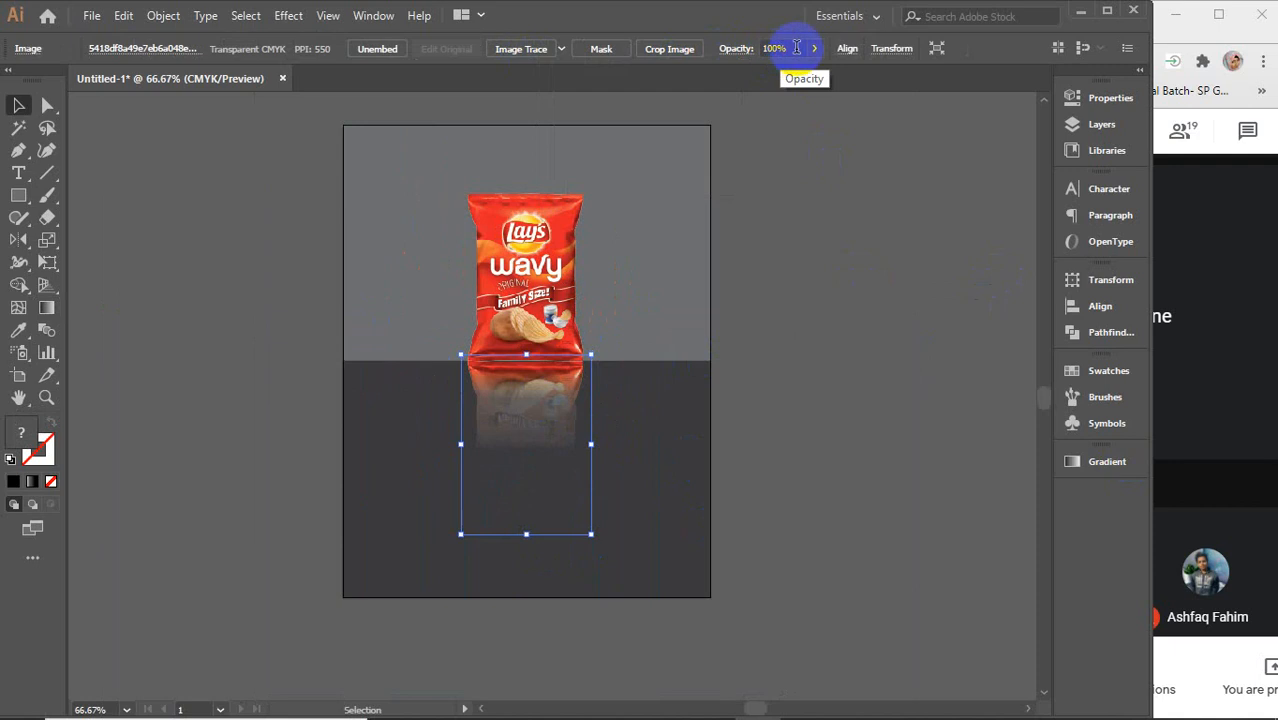
pyautogui.click(814, 48)
pyautogui.click(770, 72)
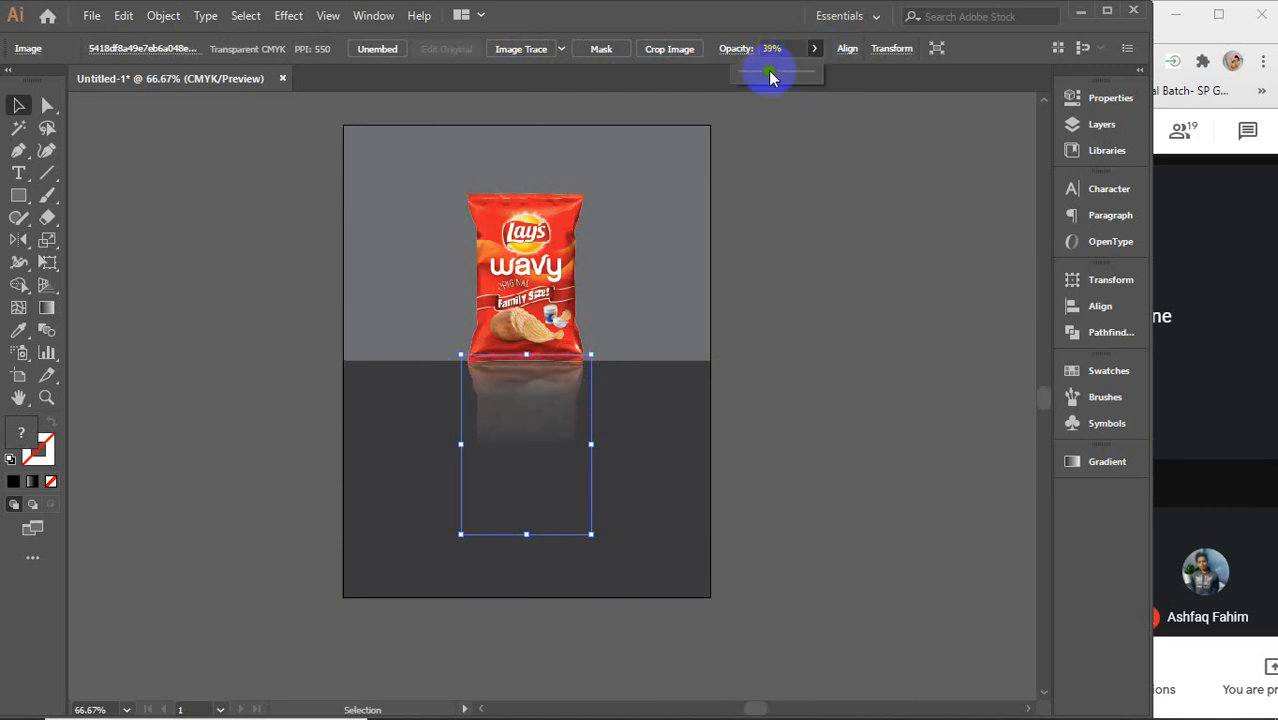
pyautogui.moveTo(754, 74); pyautogui.dragTo(751, 72)
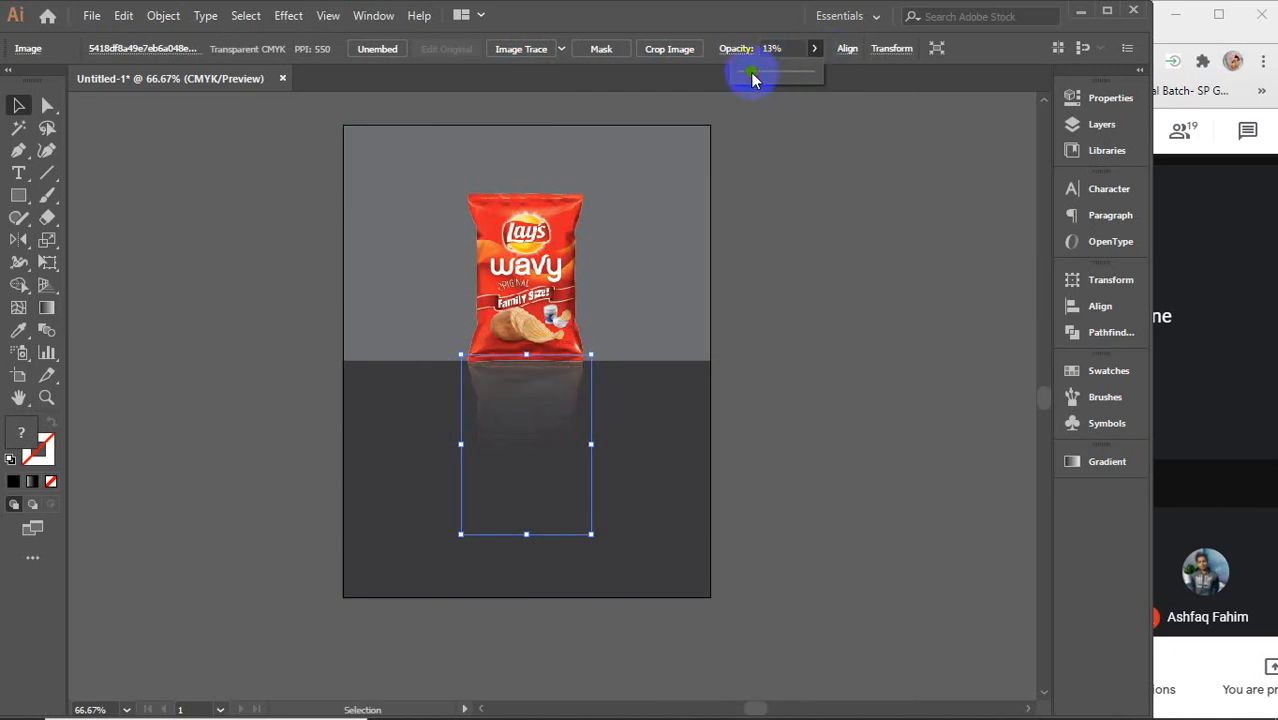
# - Lower the opacity of the packet's reflection to 11% and review it against the dark floor
pyautogui.click(776, 48)
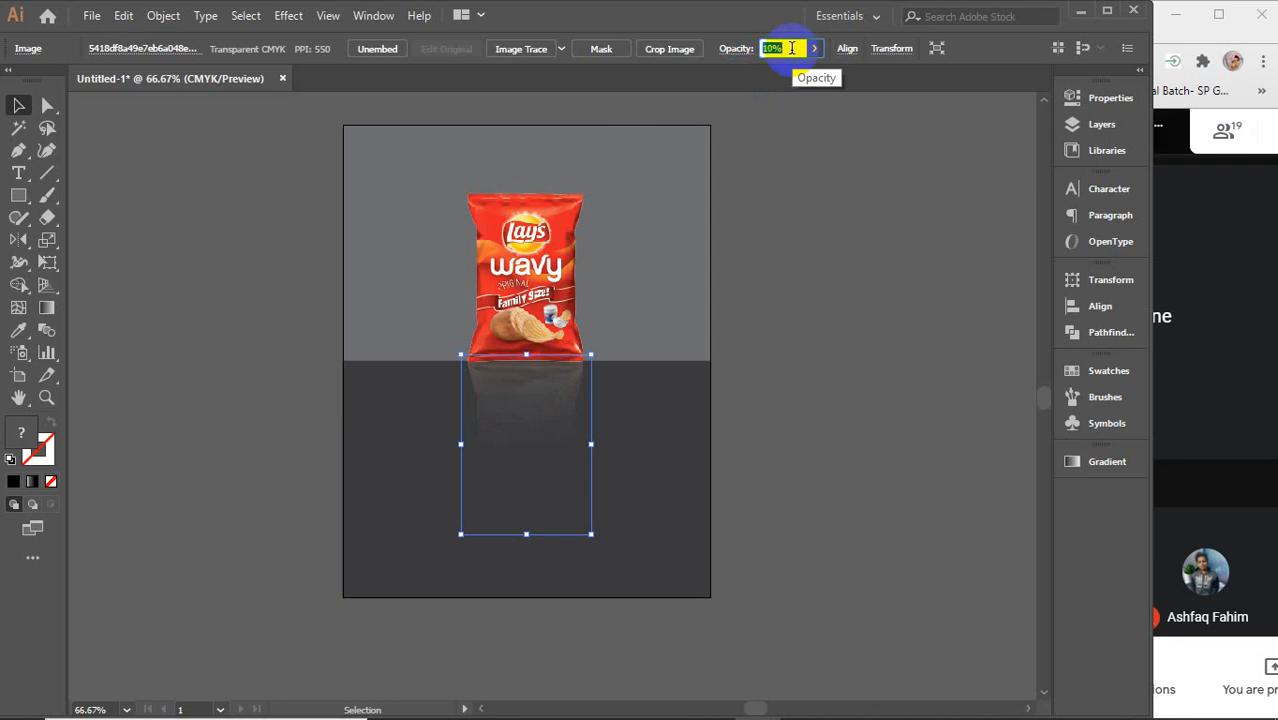
pyautogui.click(768, 306)
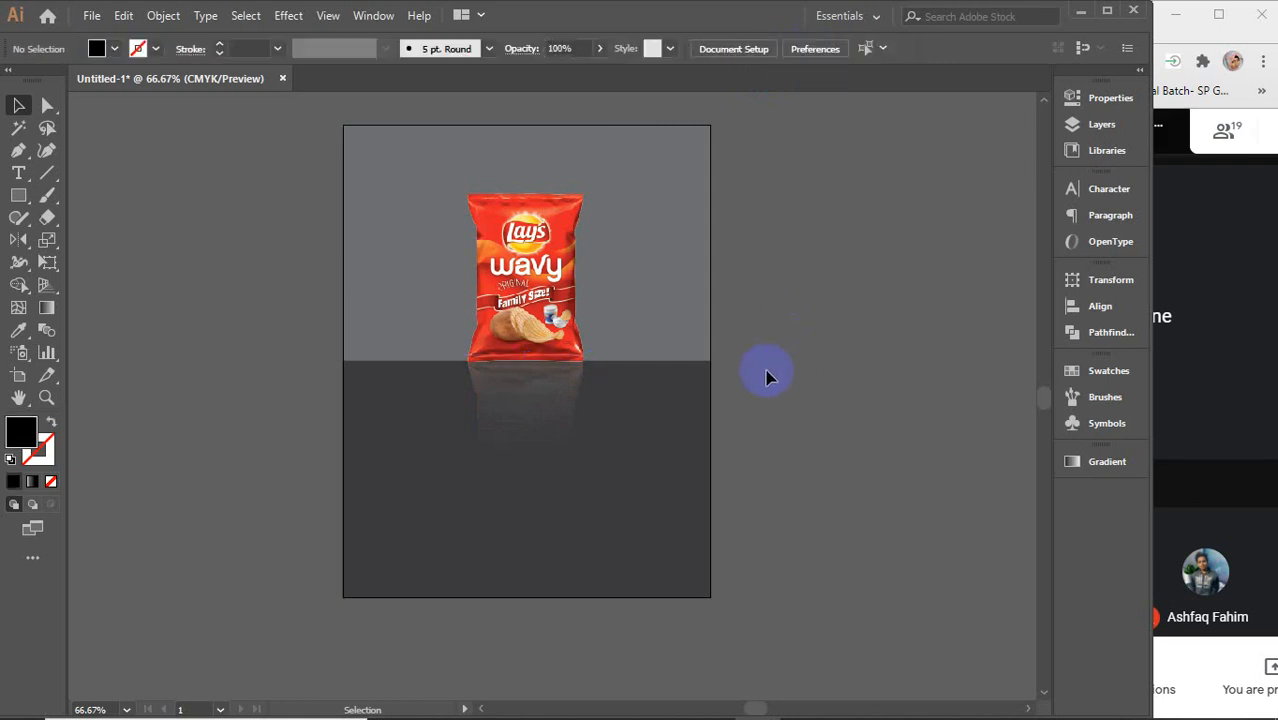
pyautogui.scroll(1, 675, 365)
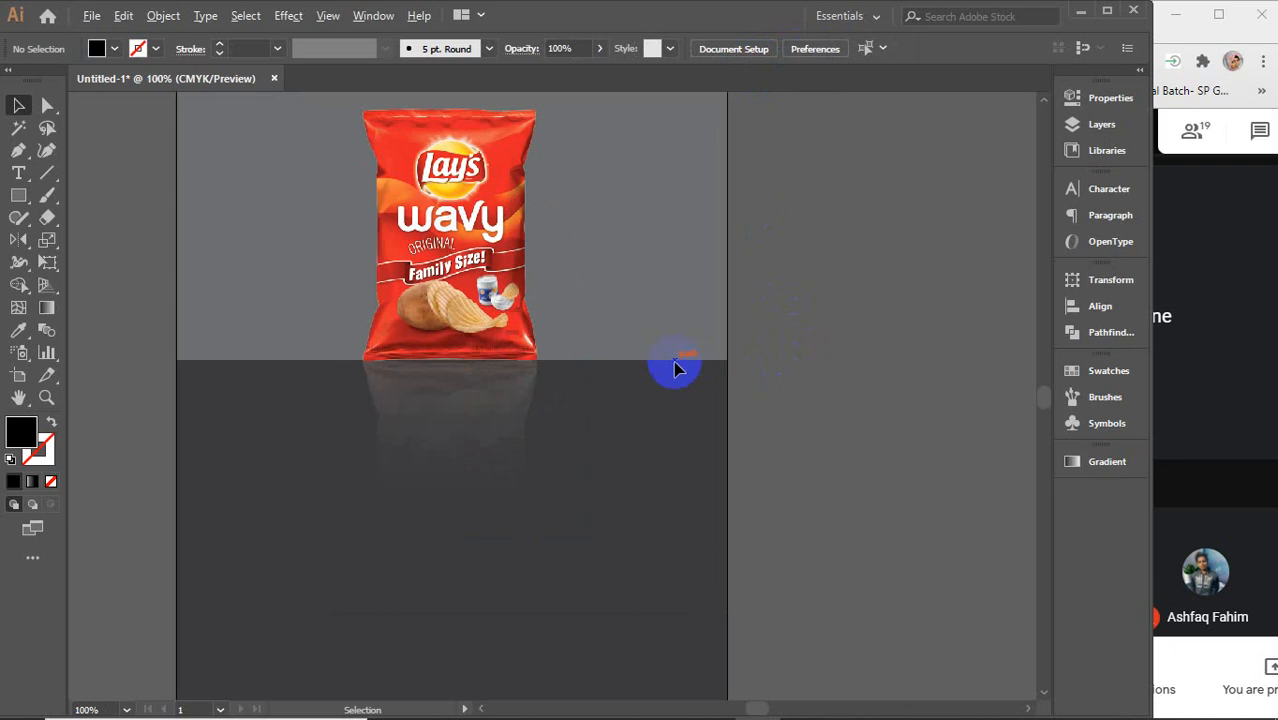
pyautogui.scroll(-1, 675, 365)
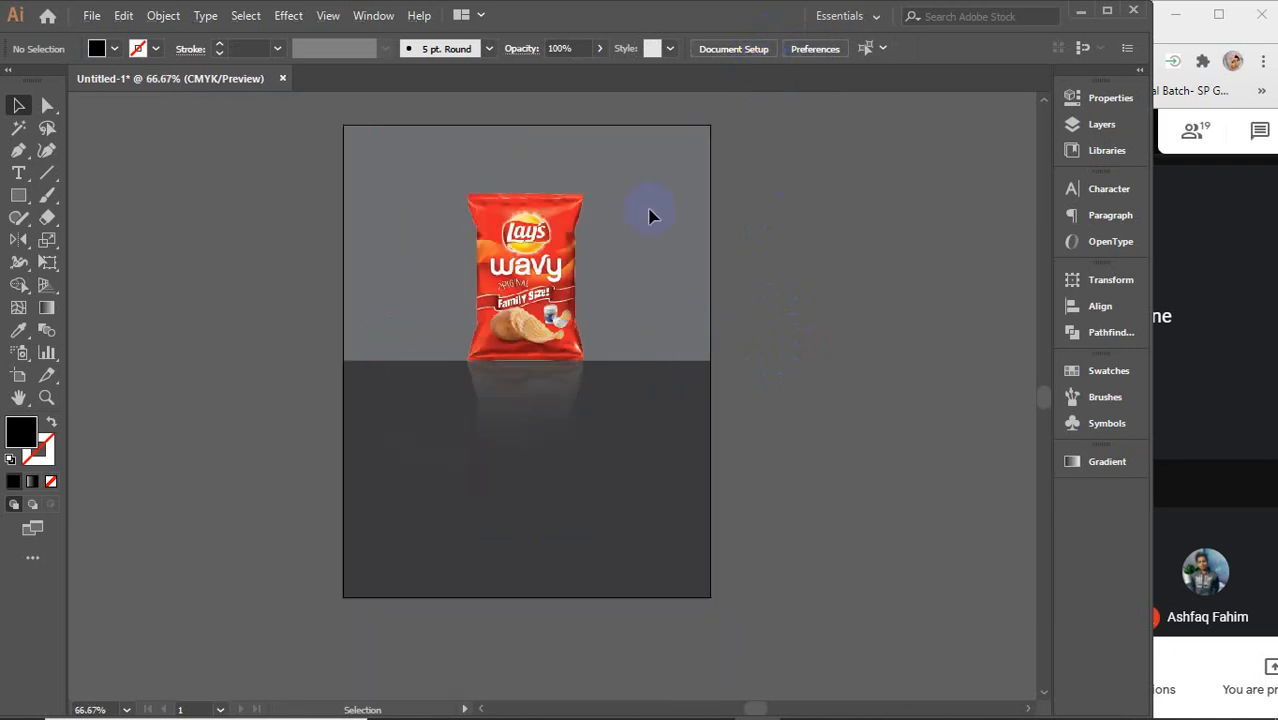
# - Raise the opacity of the packet's reflection moderately and inspect it up close and in the full composition
pyautogui.click(519, 422)
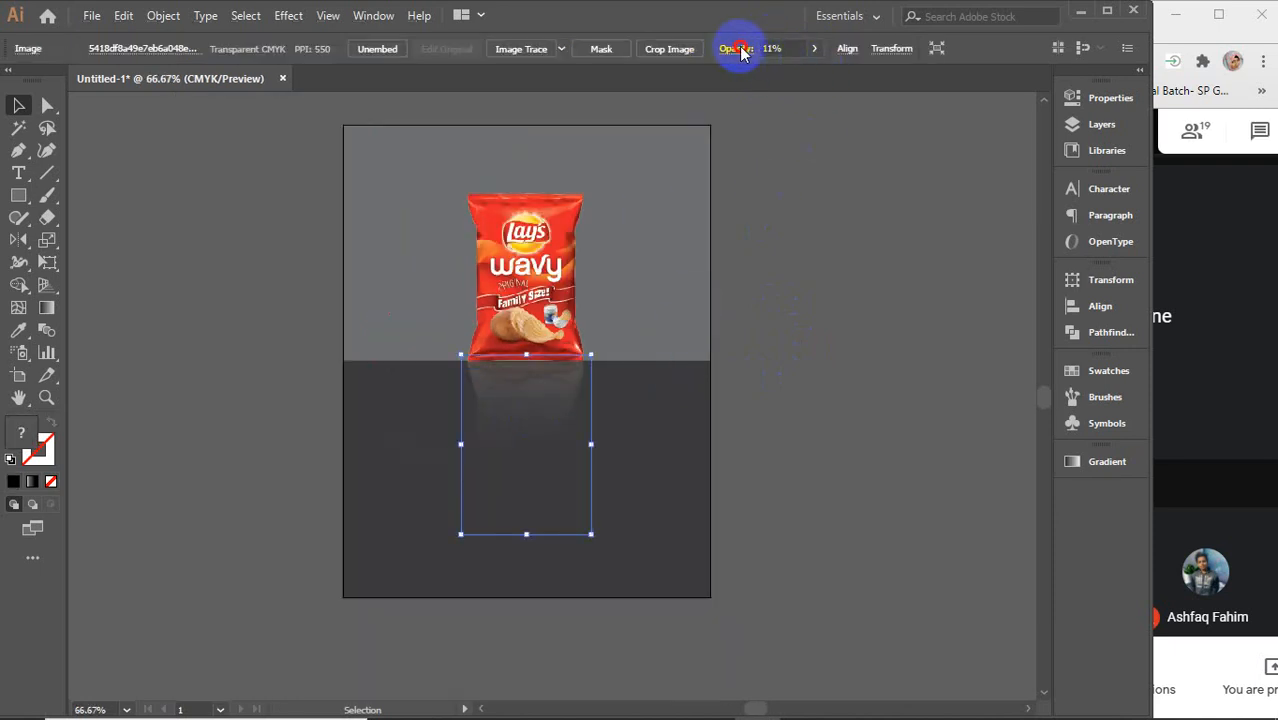
pyautogui.click(777, 47)
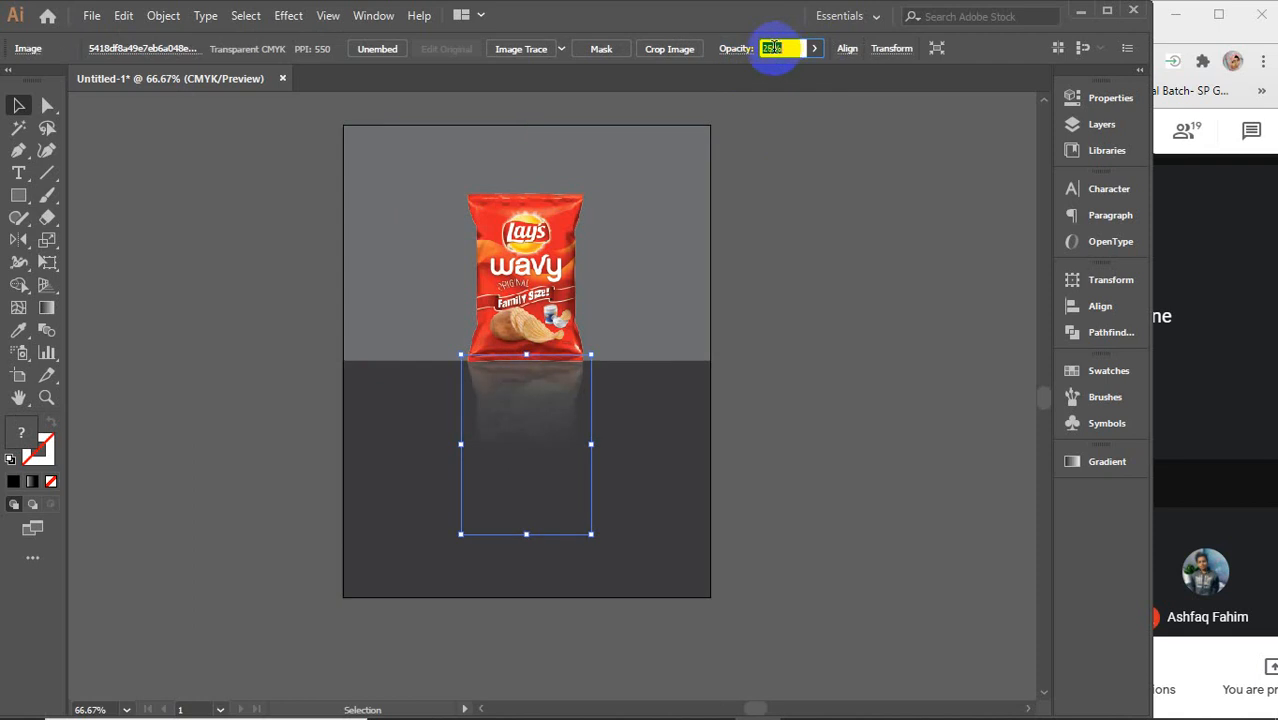
pyautogui.click(757, 325)
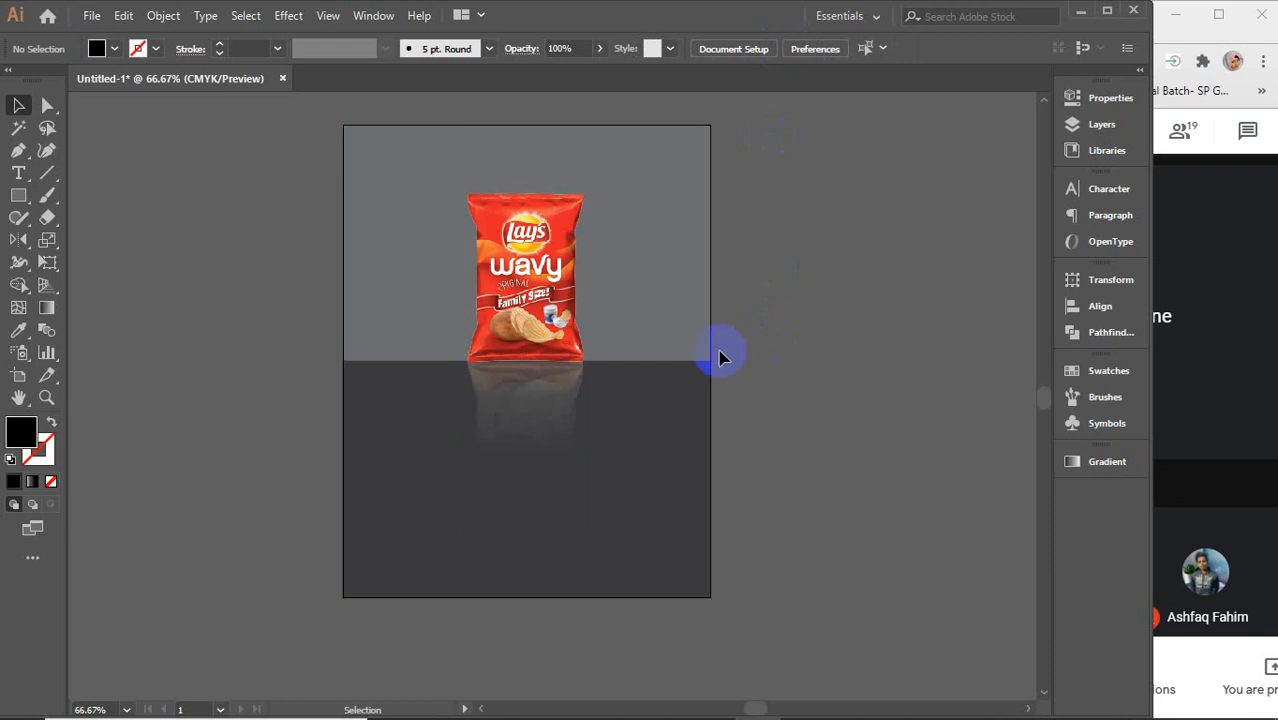
pyautogui.scroll(2, 710, 358)
pyautogui.moveTo(437, 340); pyautogui.dragTo(598, 496)
pyautogui.scroll(-2, 670, 505)
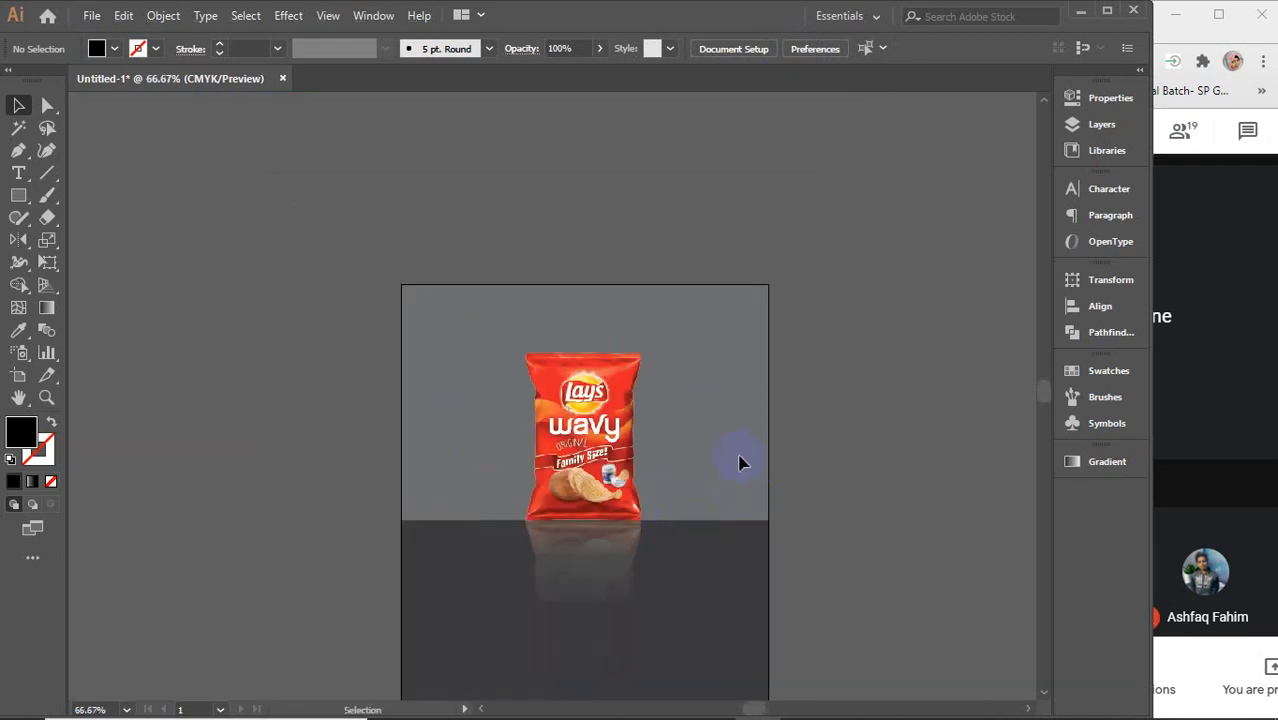
# - Delete the chips packet, its reflection and both gray background rectangles to clear the artboard
pyautogui.click(48, 242)
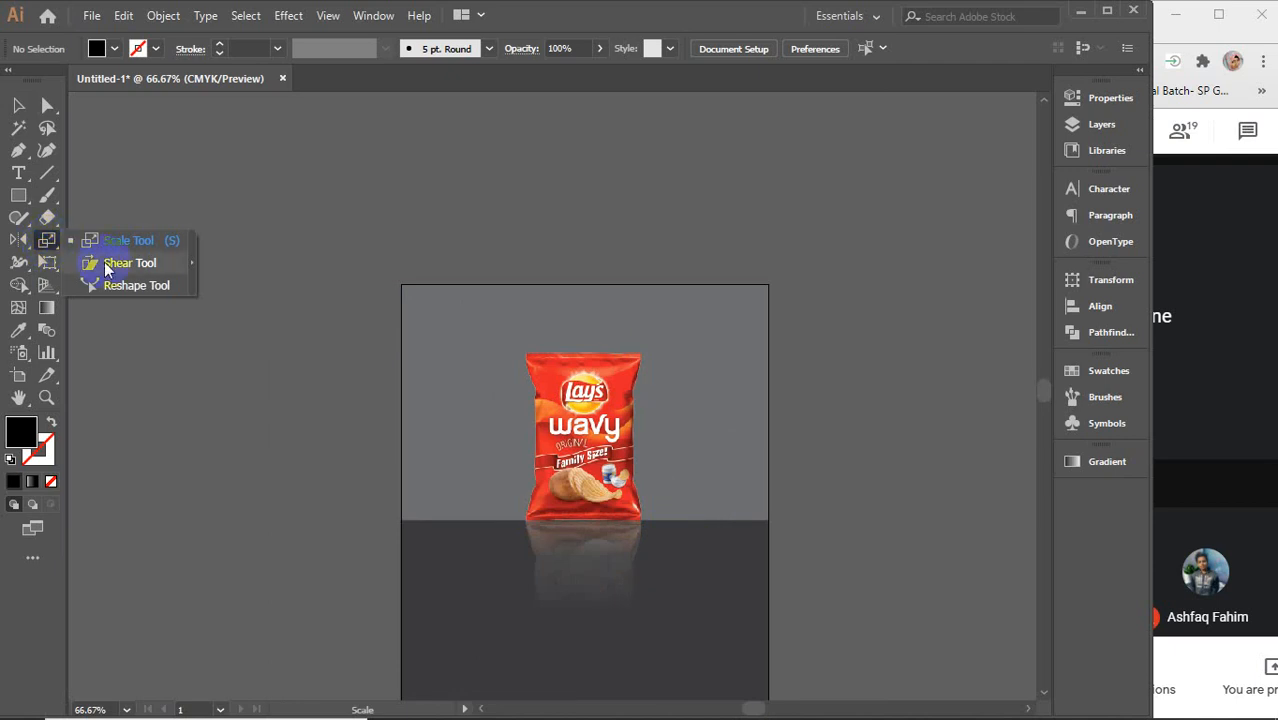
pyautogui.scroll(-1, 334, 260)
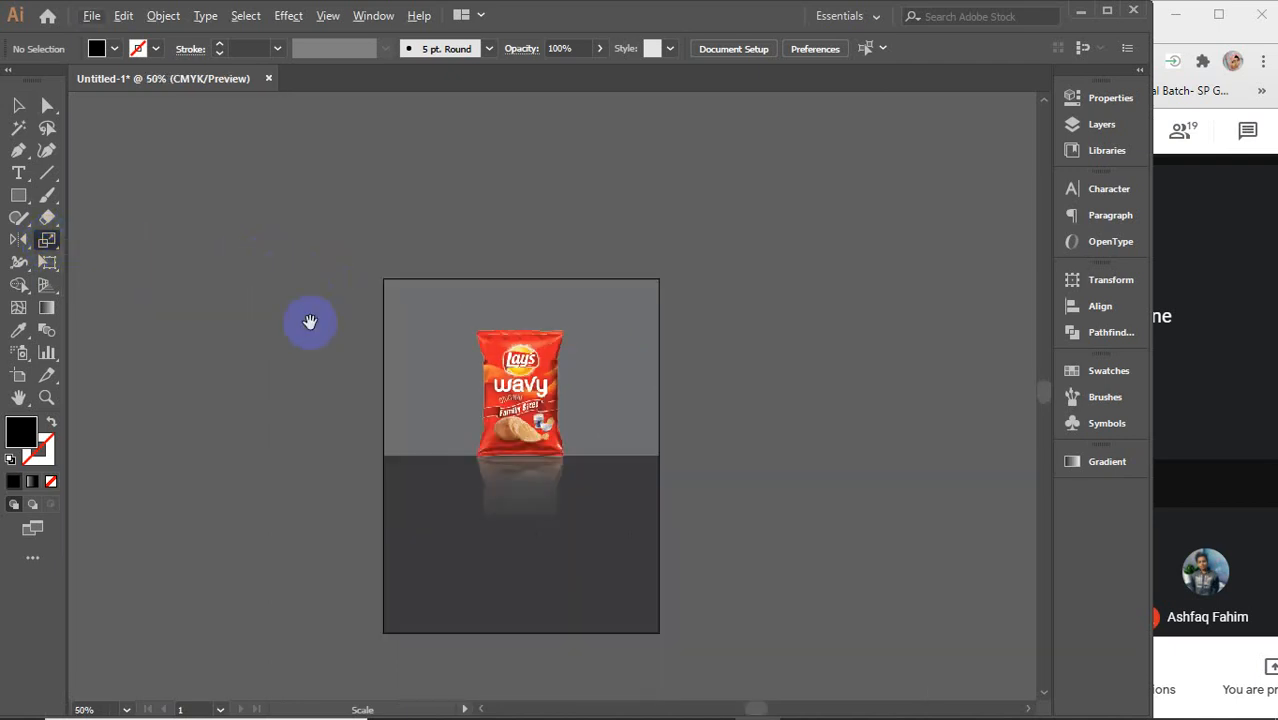
pyautogui.click(19, 105)
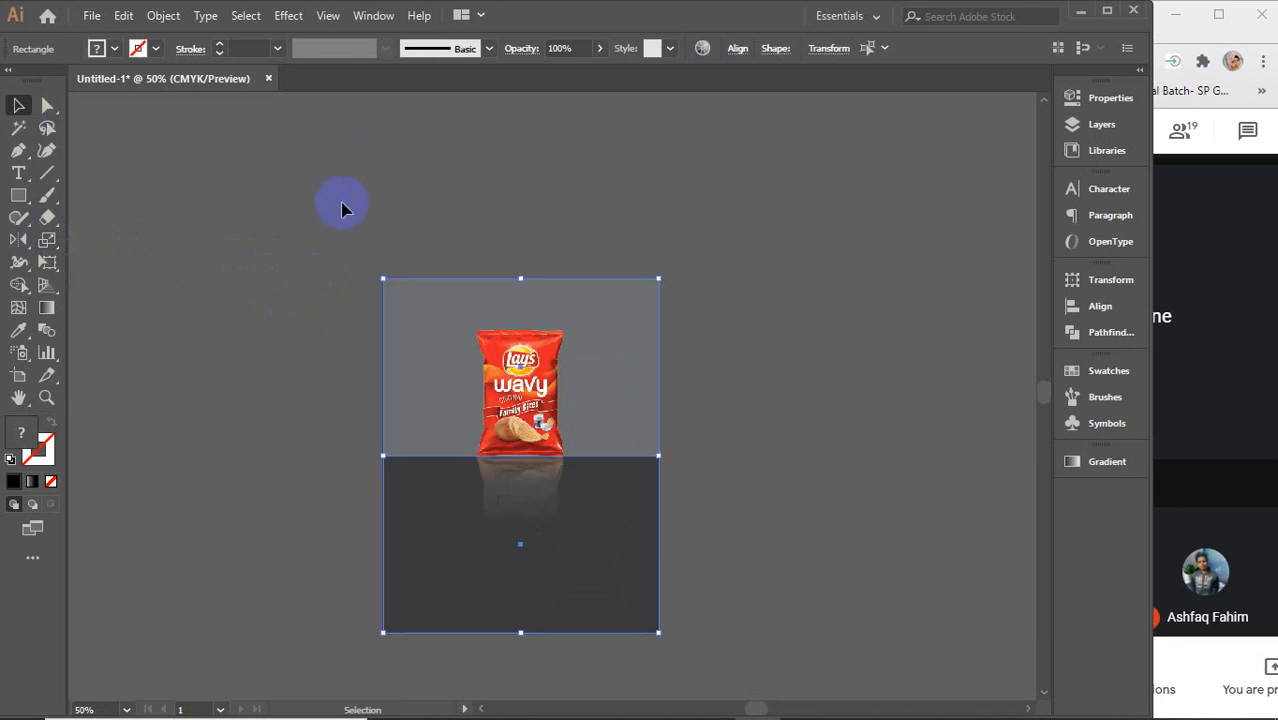
pyautogui.moveTo(342, 205); pyautogui.dragTo(742, 605)
pyautogui.press('Delete')
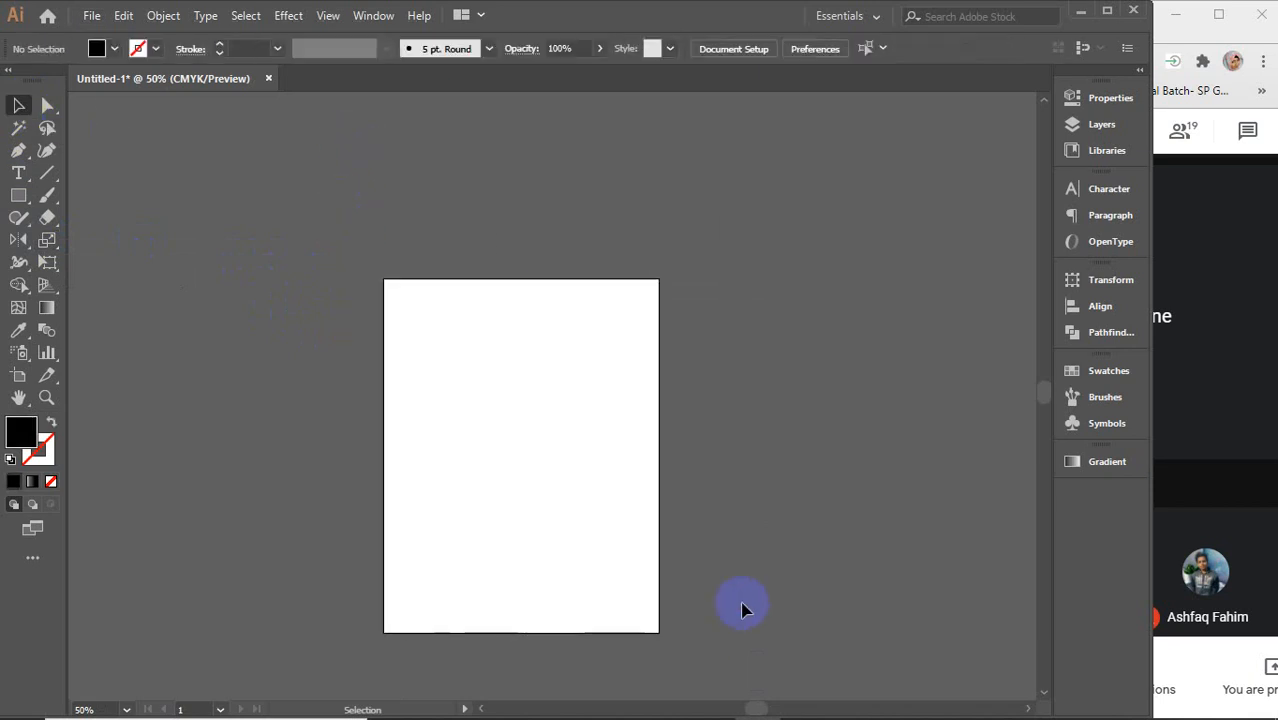
# - Draw a perfect circle with the Ellipse tool in the middle of the artboard and shift it slightly left
pyautogui.scroll(2, 525, 487)
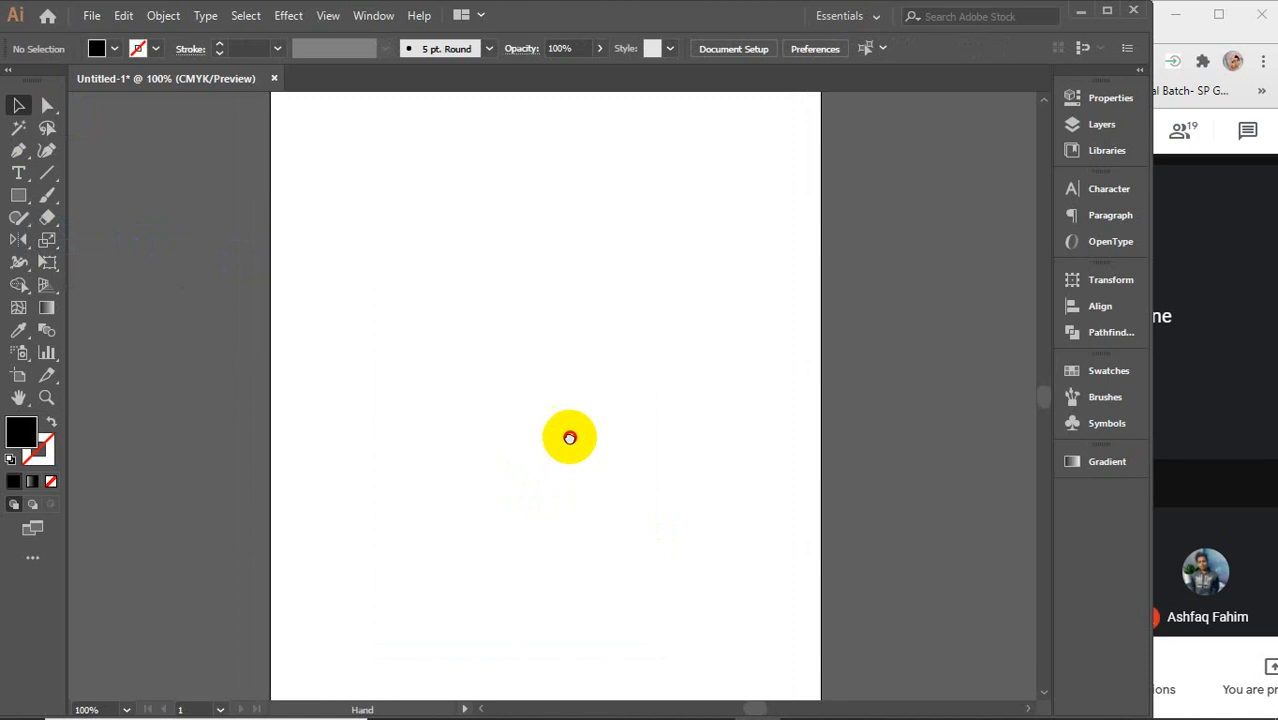
pyautogui.moveTo(19, 195); pyautogui.dragTo(113, 245)
pyautogui.moveTo(456, 278); pyautogui.dragTo(665, 488)
pyautogui.press('v')
pyautogui.moveTo(582, 378); pyautogui.dragTo(558, 373)
# - Give the circle an orange fill and a 1 pt black stroke, and keep it selected
pyautogui.click(114, 48)
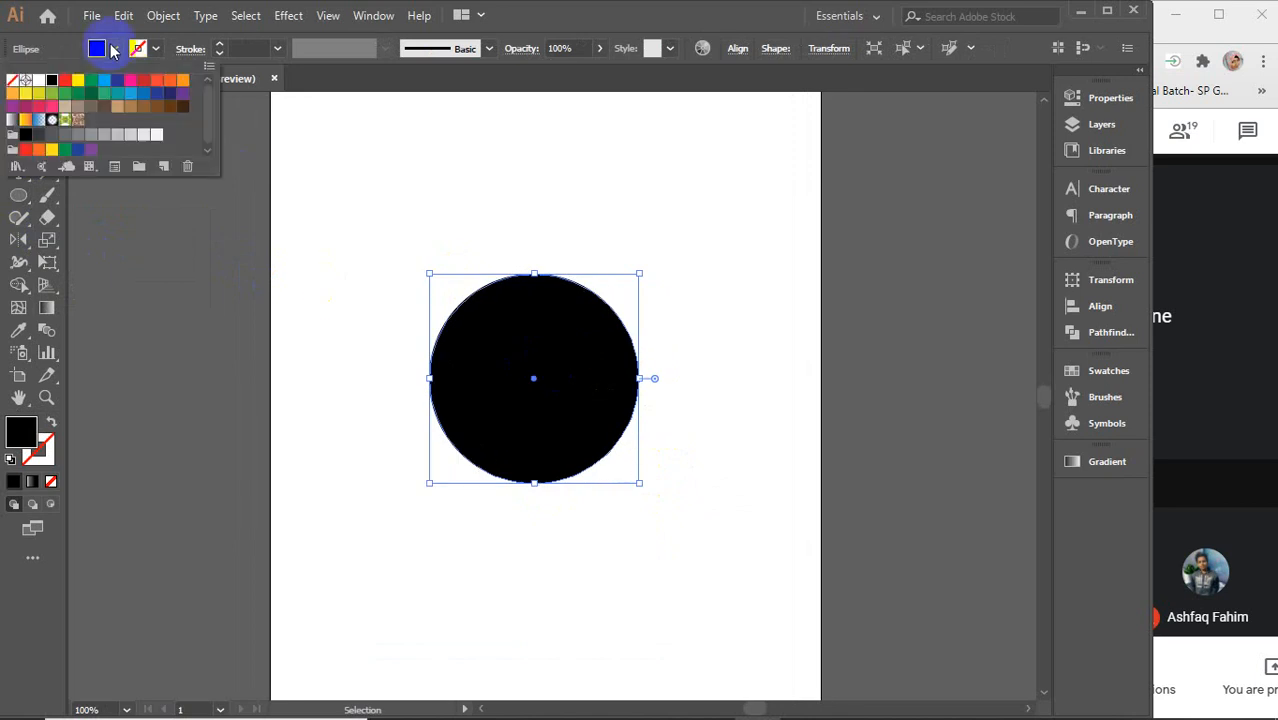
pyautogui.click(182, 80)
pyautogui.click(139, 48)
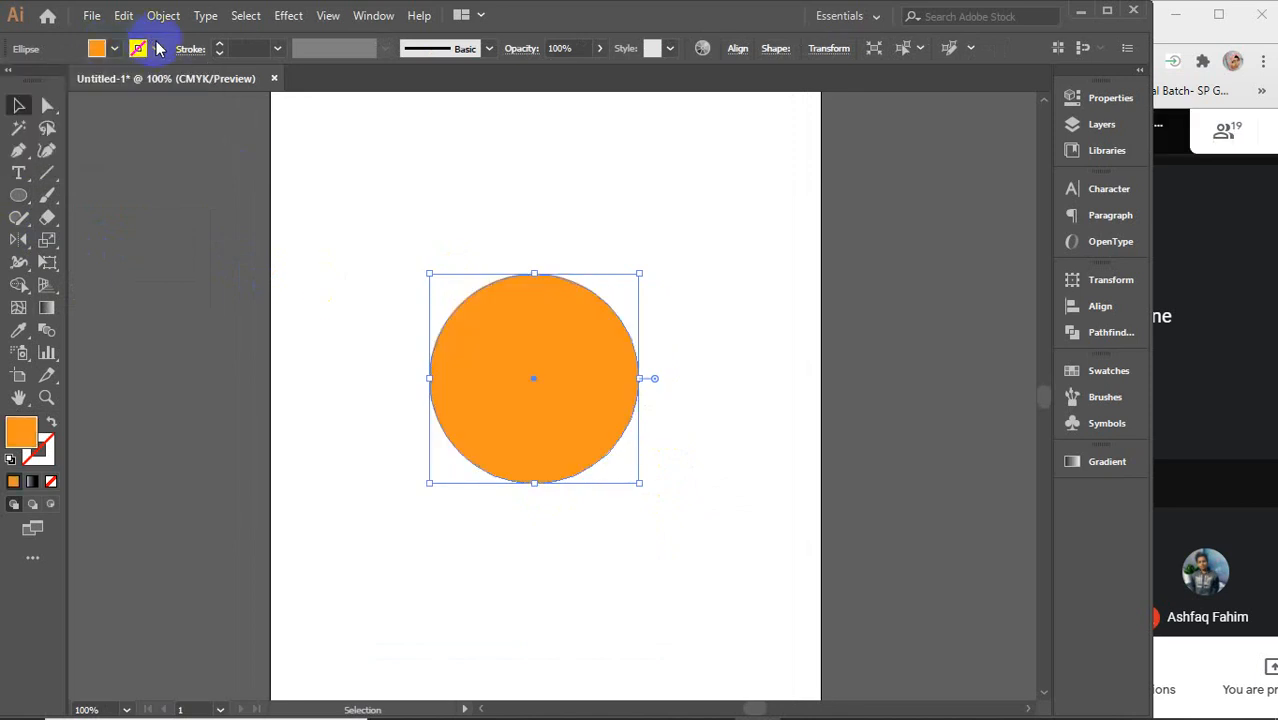
pyautogui.click(51, 80)
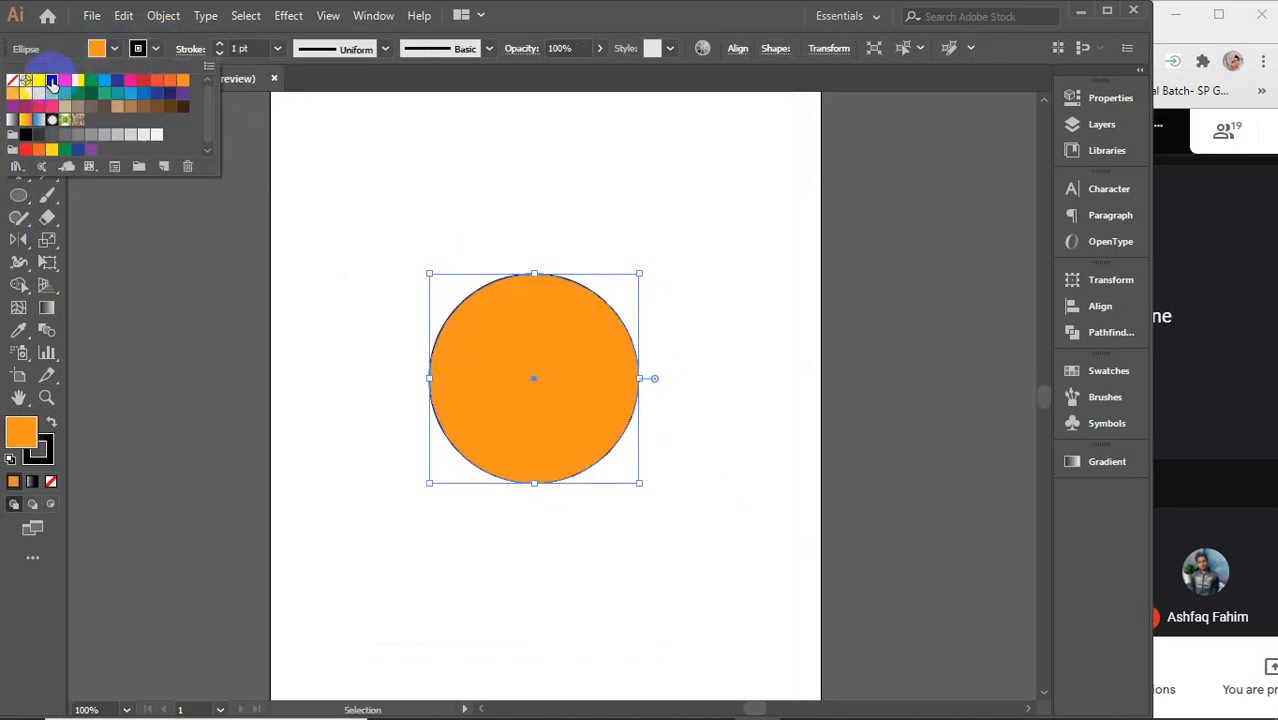
pyautogui.click(593, 219)
pyautogui.click(593, 219)
pyautogui.click(579, 371)
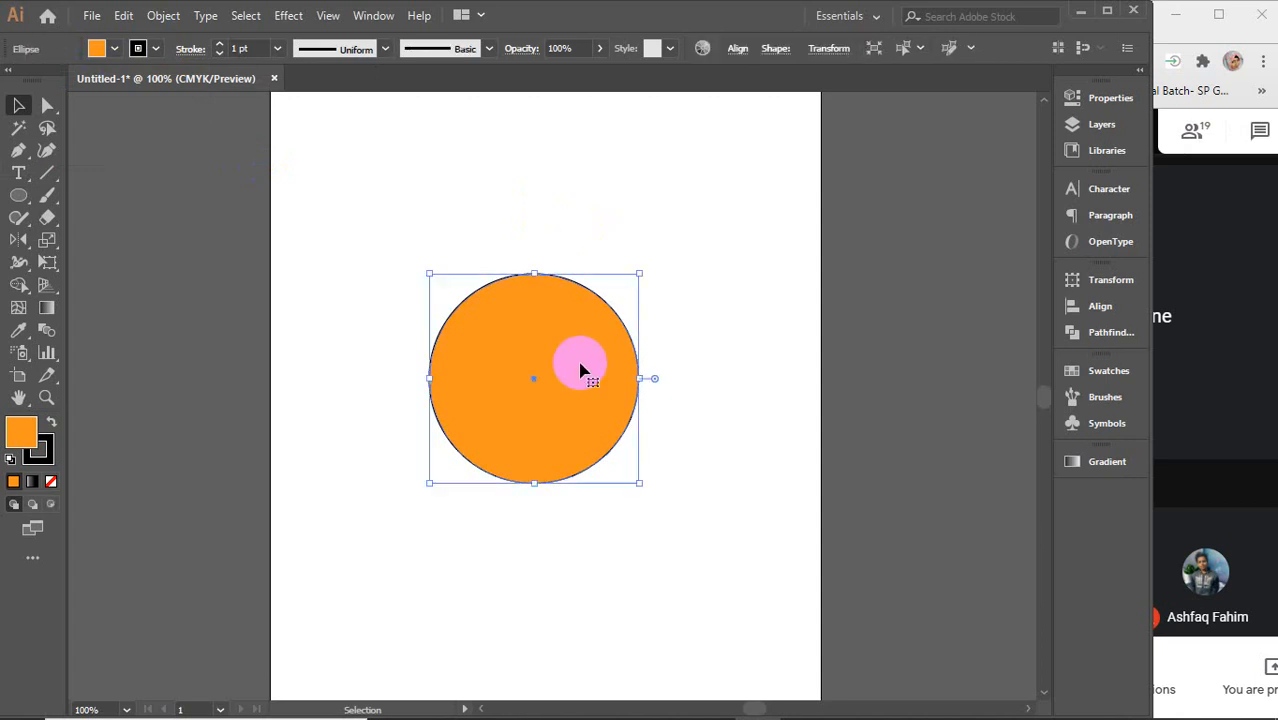
pyautogui.click(46, 240)
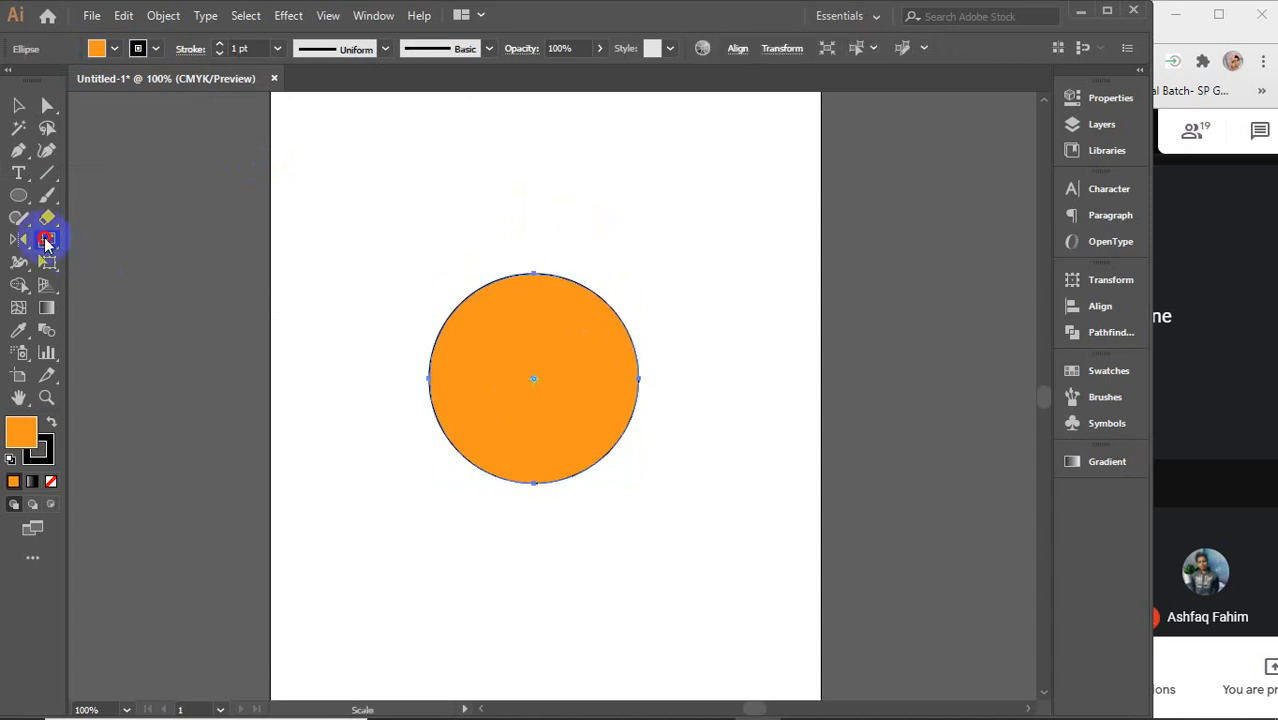
pyautogui.moveTo(46, 243); pyautogui.dragTo(148, 244)
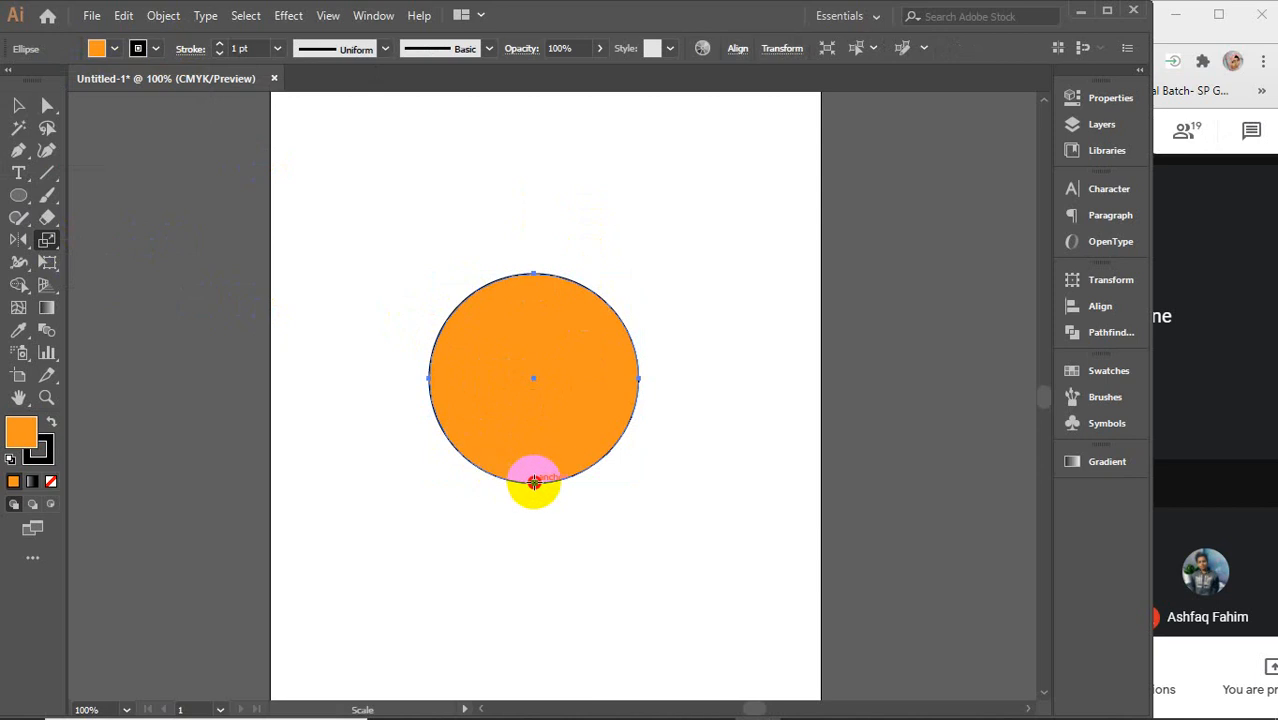
pyautogui.keyDown('alt'); pyautogui.click(533, 483); pyautogui.keyUp('alt')
pyautogui.moveTo(538, 170); pyautogui.dragTo(856, 166)
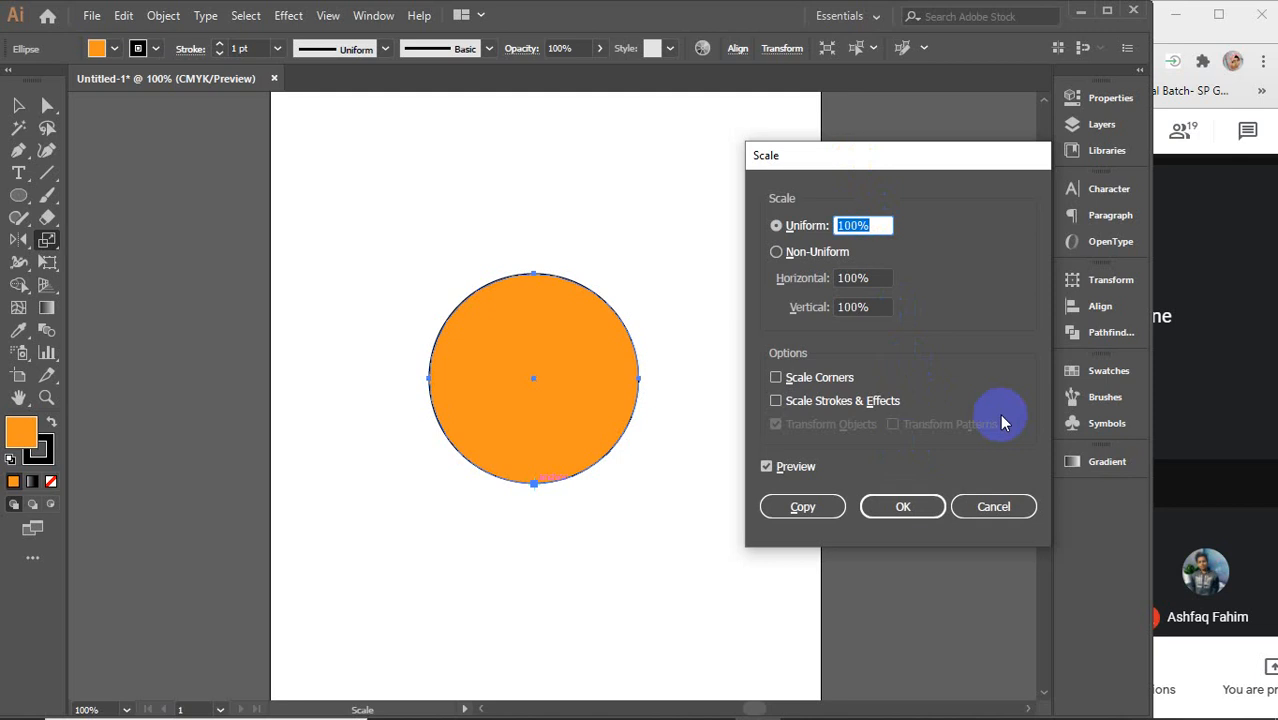
pyautogui.click(995, 505)
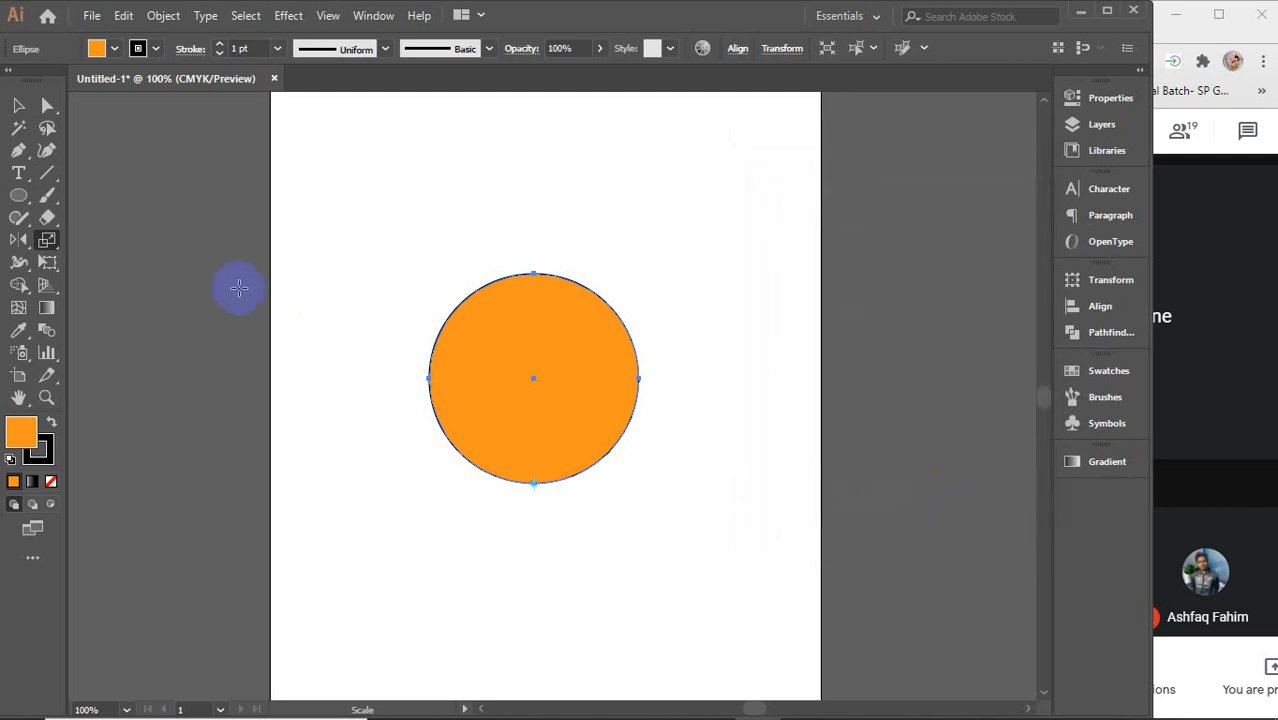
# - Draw a landscape rectangle below the circle, as wide as the circle, with the same orange fill and black stroke
pyautogui.click(18, 173)
pyautogui.moveTo(19, 197); pyautogui.dragTo(128, 194)
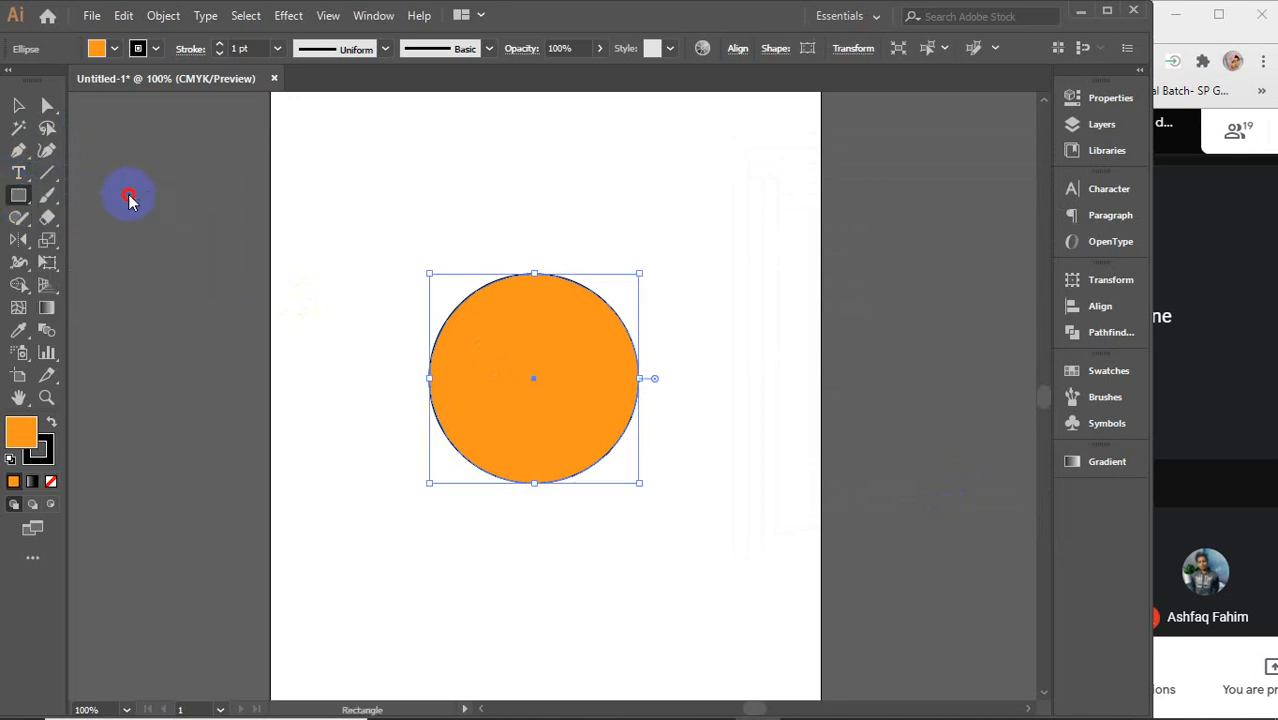
pyautogui.scroll(3, 522, 231)
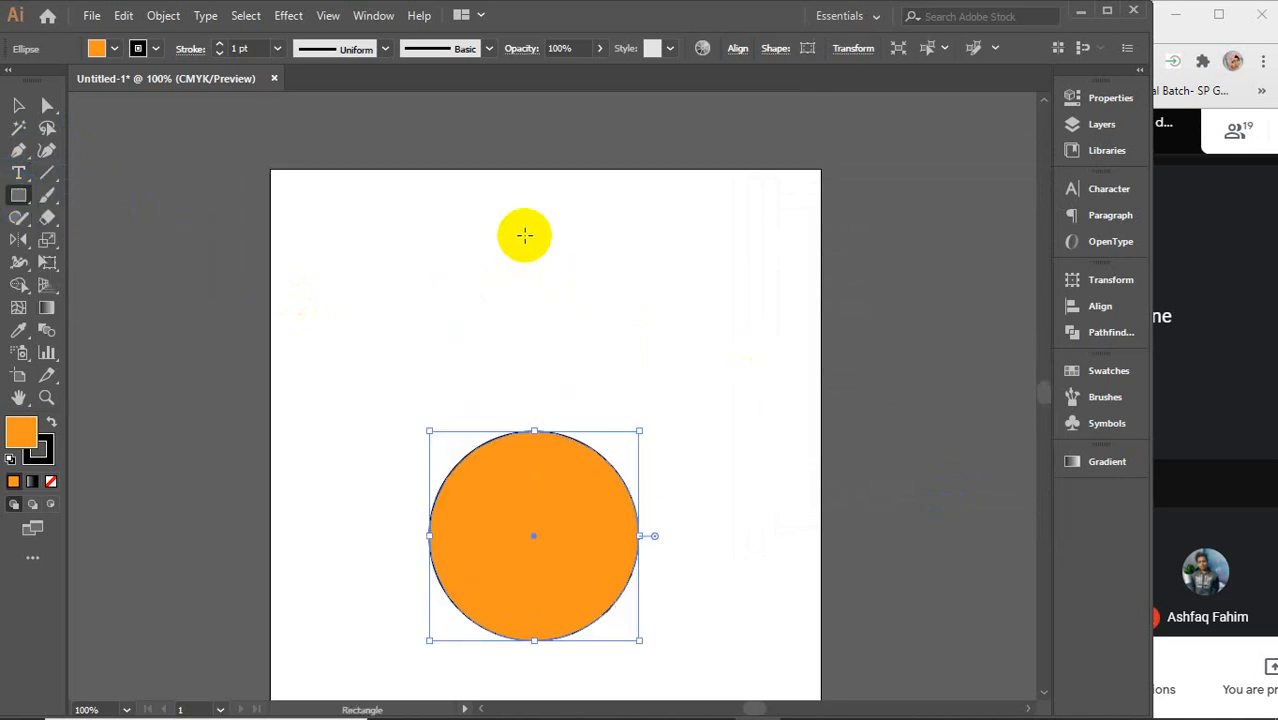
pyautogui.scroll(-6, 522, 231)
pyautogui.moveTo(429, 399); pyautogui.dragTo(640, 537)
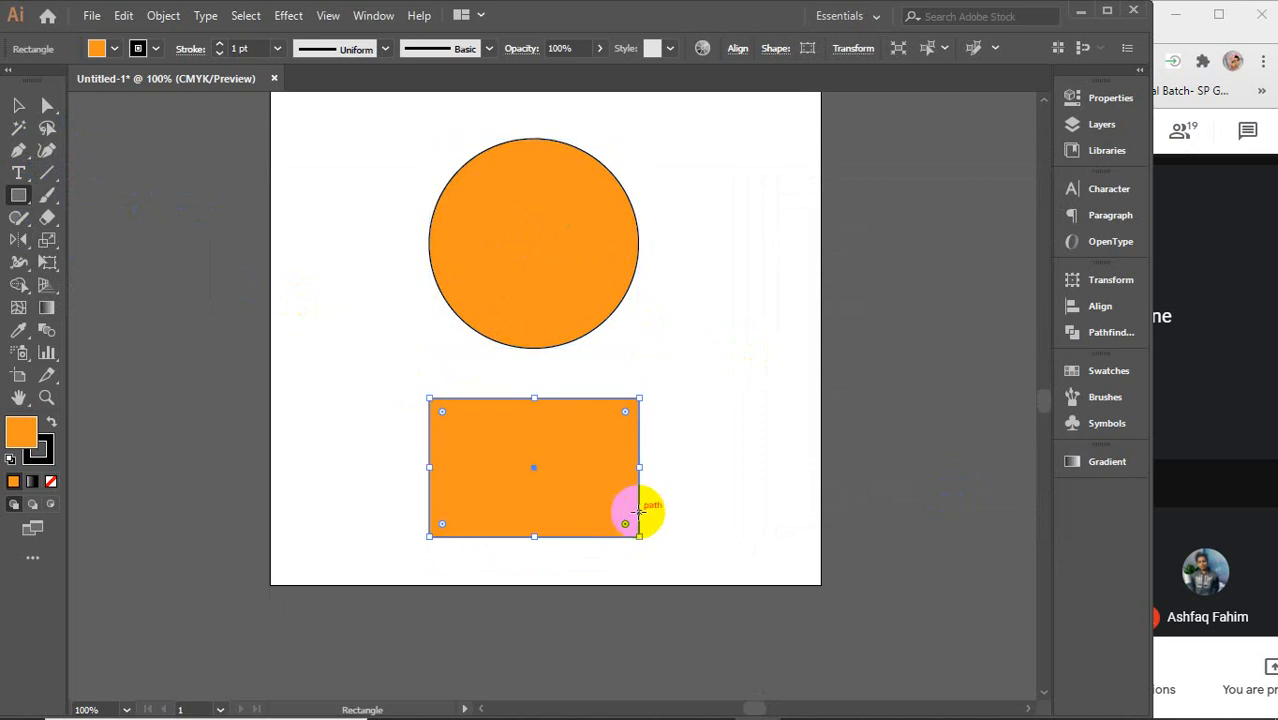
# - Move the circle off the artboard to the left and place the rectangle where the circle was
pyautogui.press('v')
pyautogui.moveTo(569, 283); pyautogui.dragTo(143, 211)
pyautogui.moveTo(505, 465); pyautogui.dragTo(505, 215)
pyautogui.moveTo(557, 277); pyautogui.dragTo(563, 391)
# - Scale the rectangle uniformly to 90% about its lower-right corner, compare the preview, and produce the result as a copy
pyautogui.moveTo(48, 248); pyautogui.dragTo(157, 240)
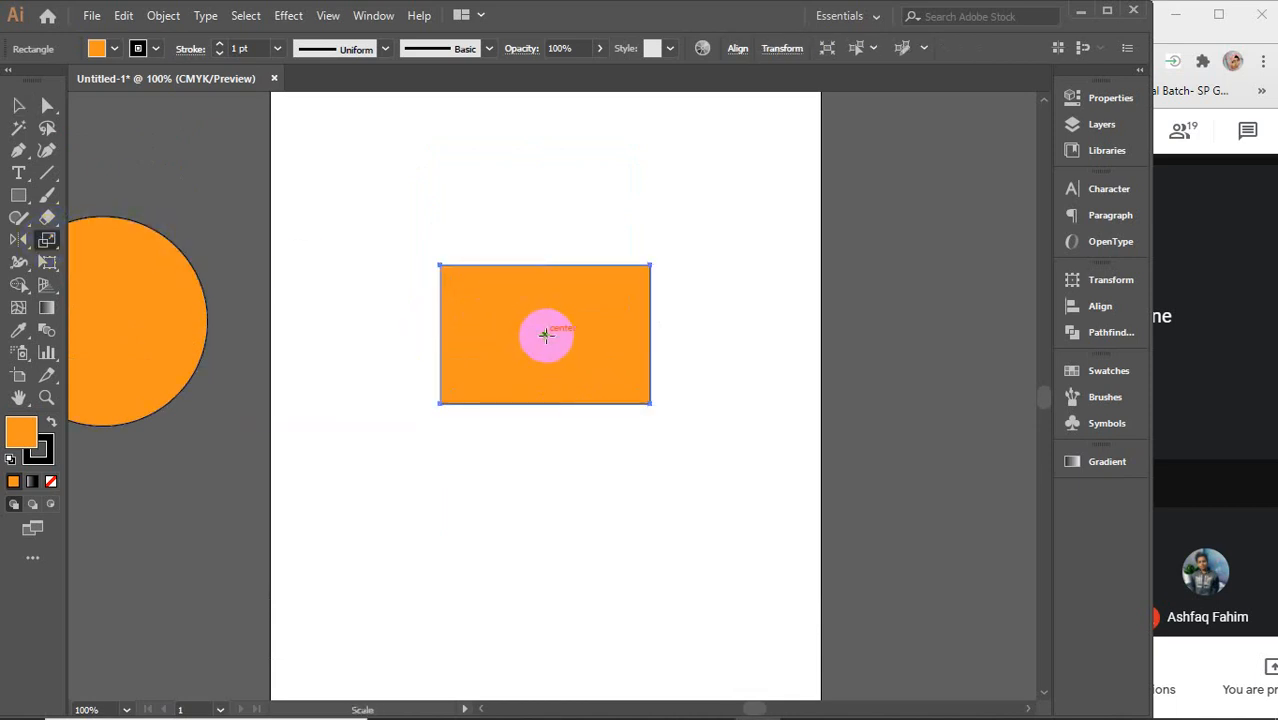
pyautogui.keyDown('alt'); pyautogui.click(650, 404); pyautogui.keyUp('alt')
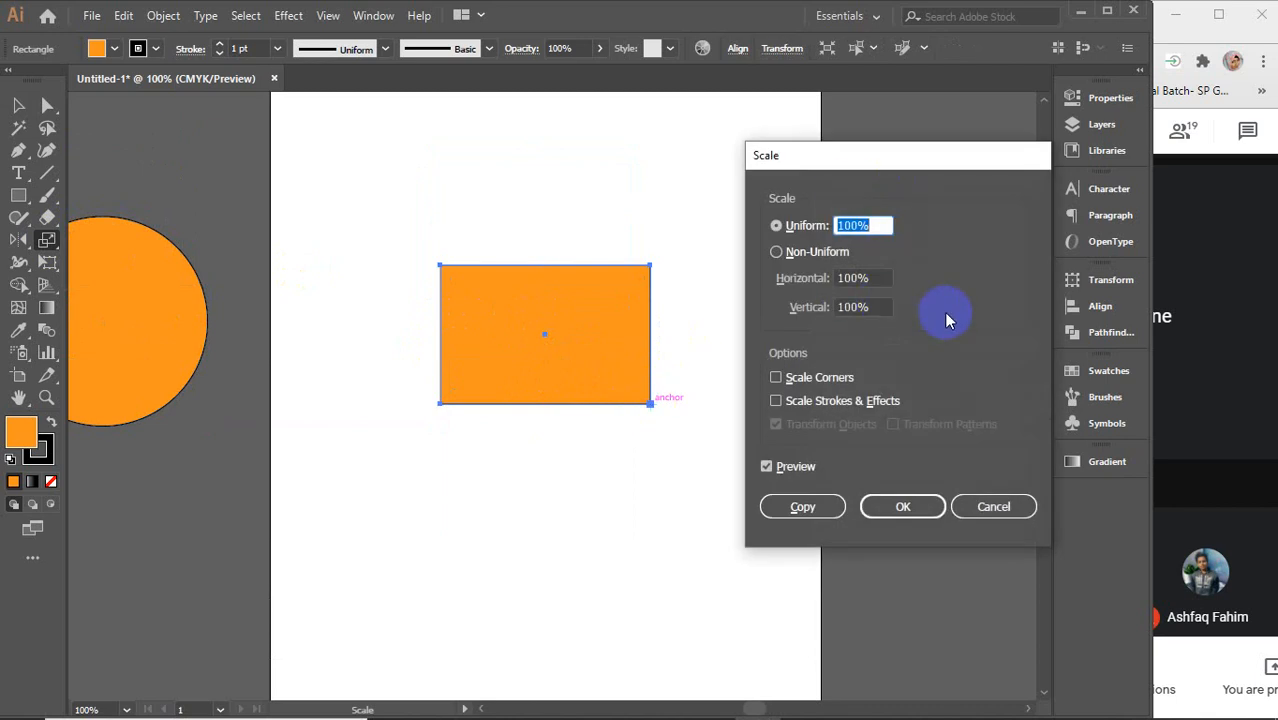
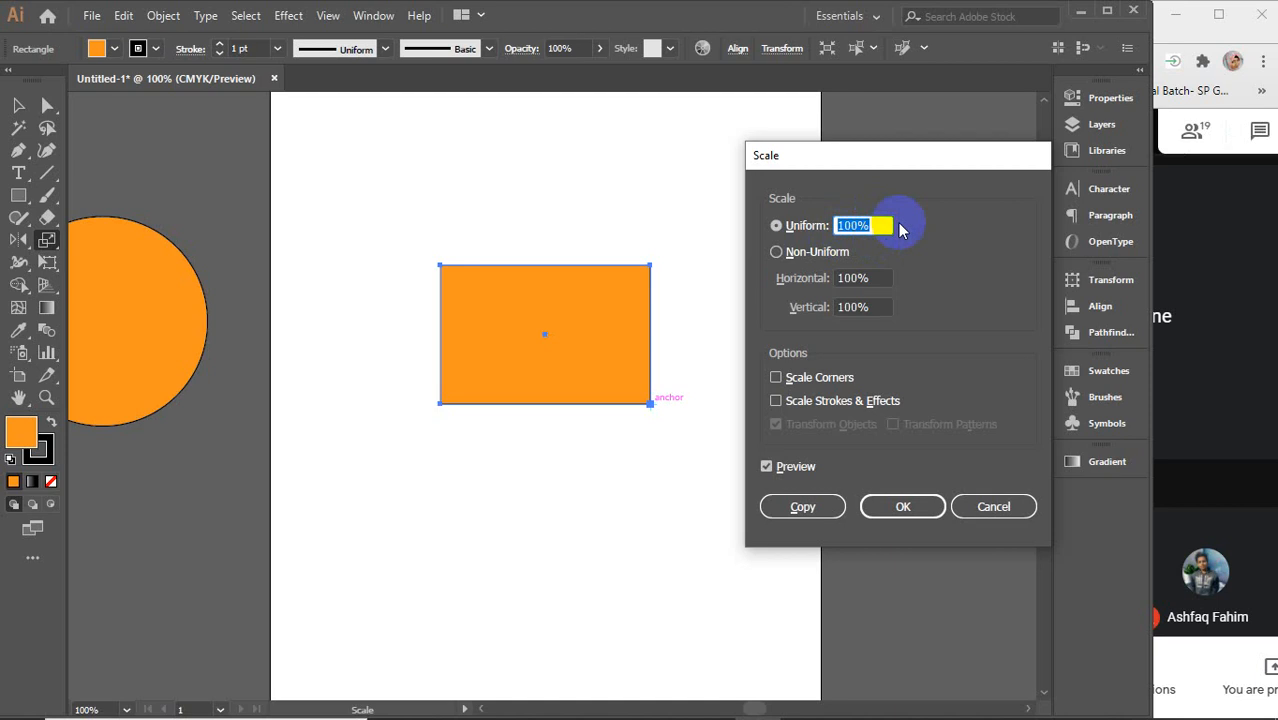
pyautogui.write('90')
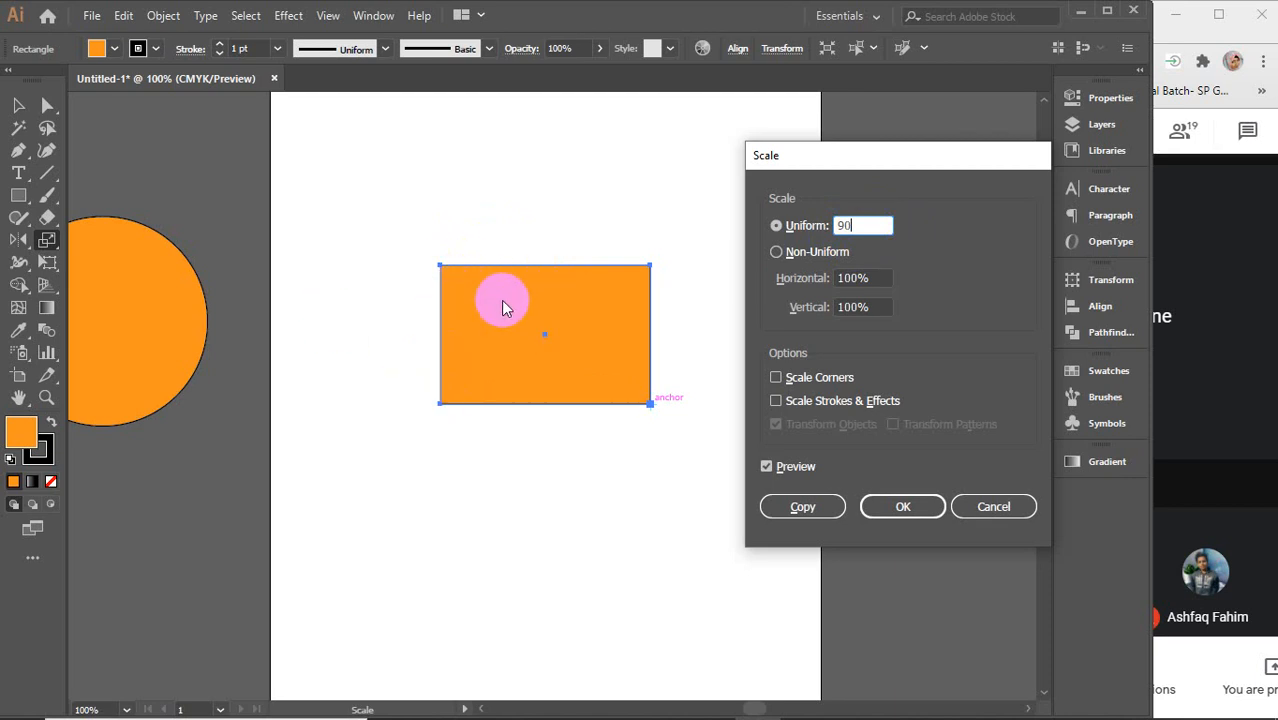
pyautogui.doubleClick(857, 226)
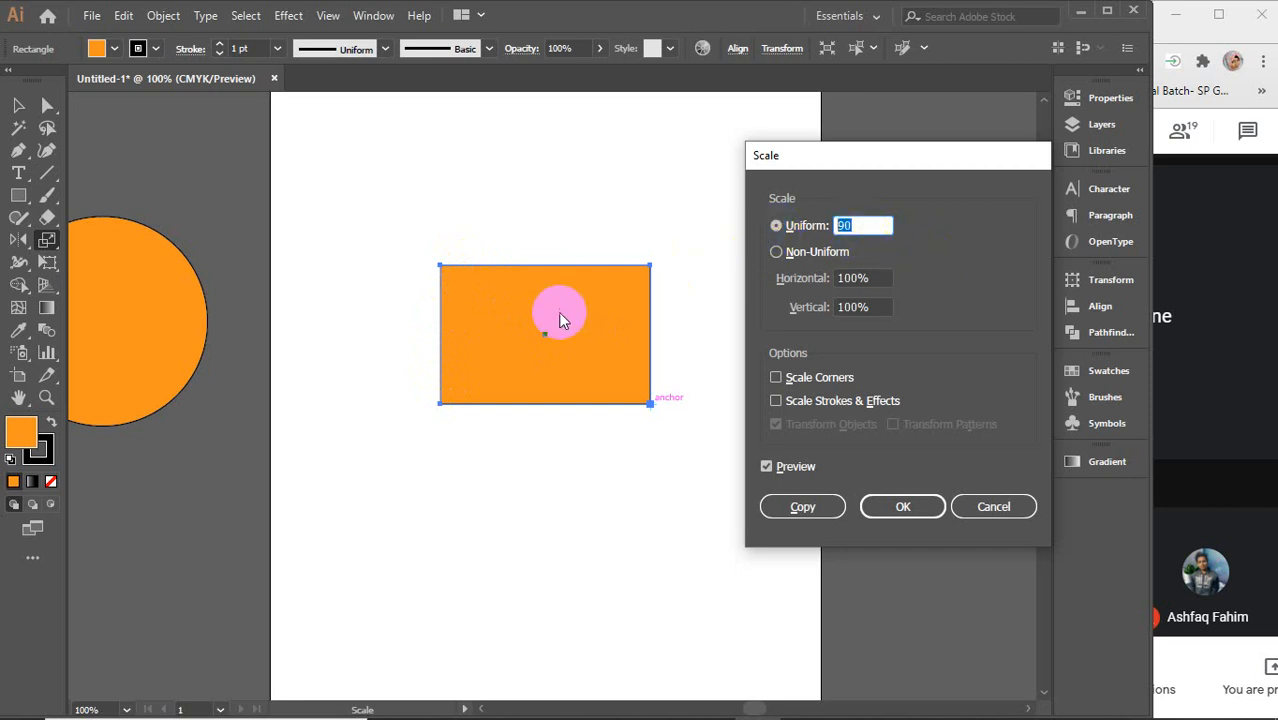
pyautogui.click(863, 226)
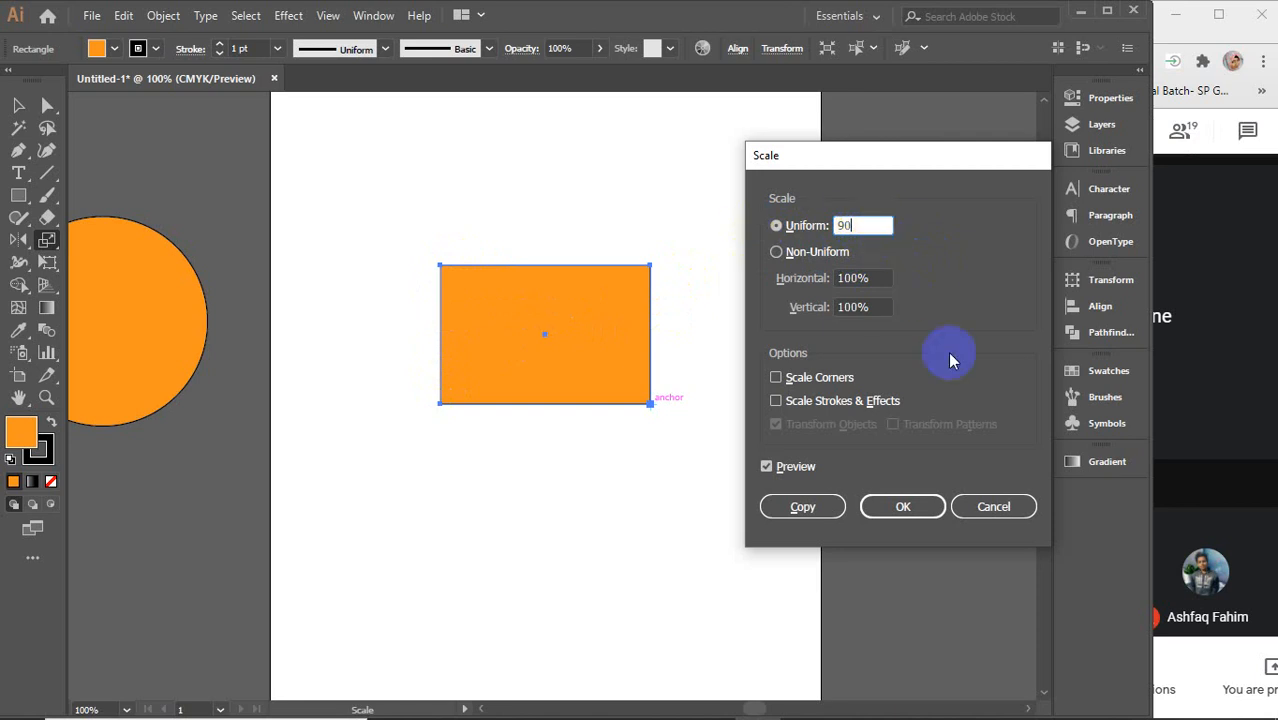
pyautogui.click(780, 467)
pyautogui.click(782, 470)
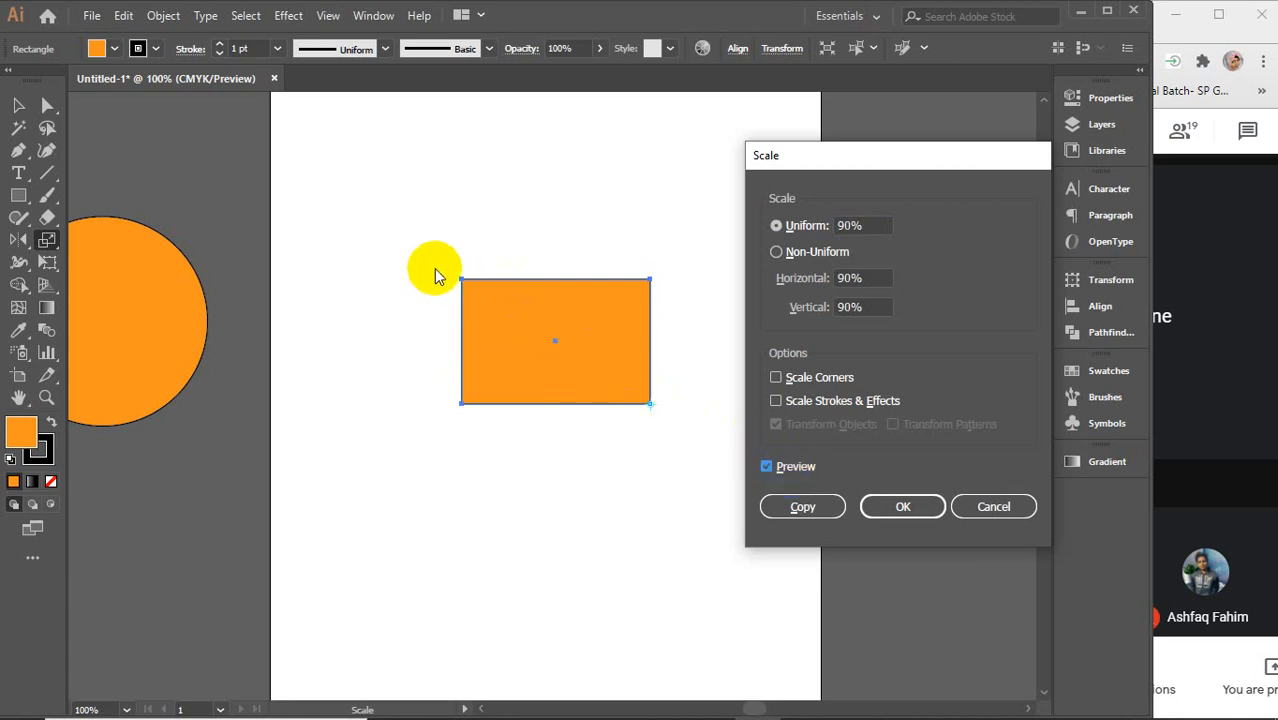
pyautogui.click(780, 467)
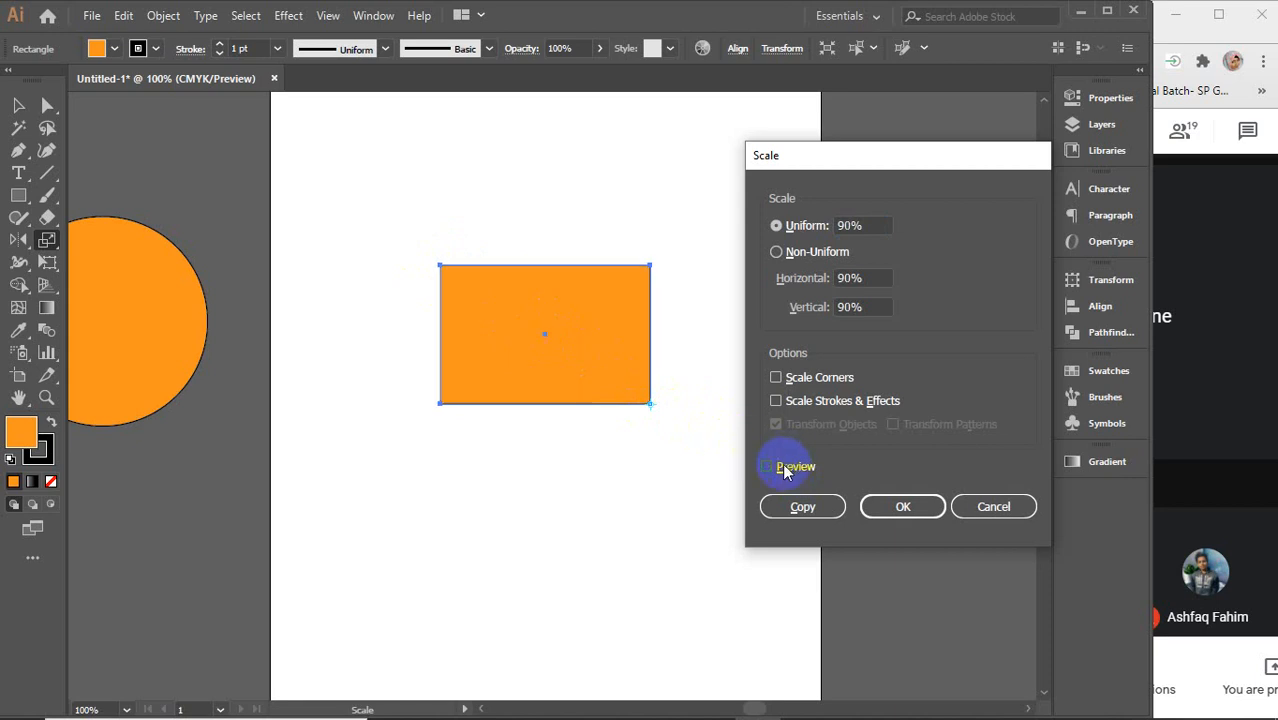
pyautogui.click(899, 508)
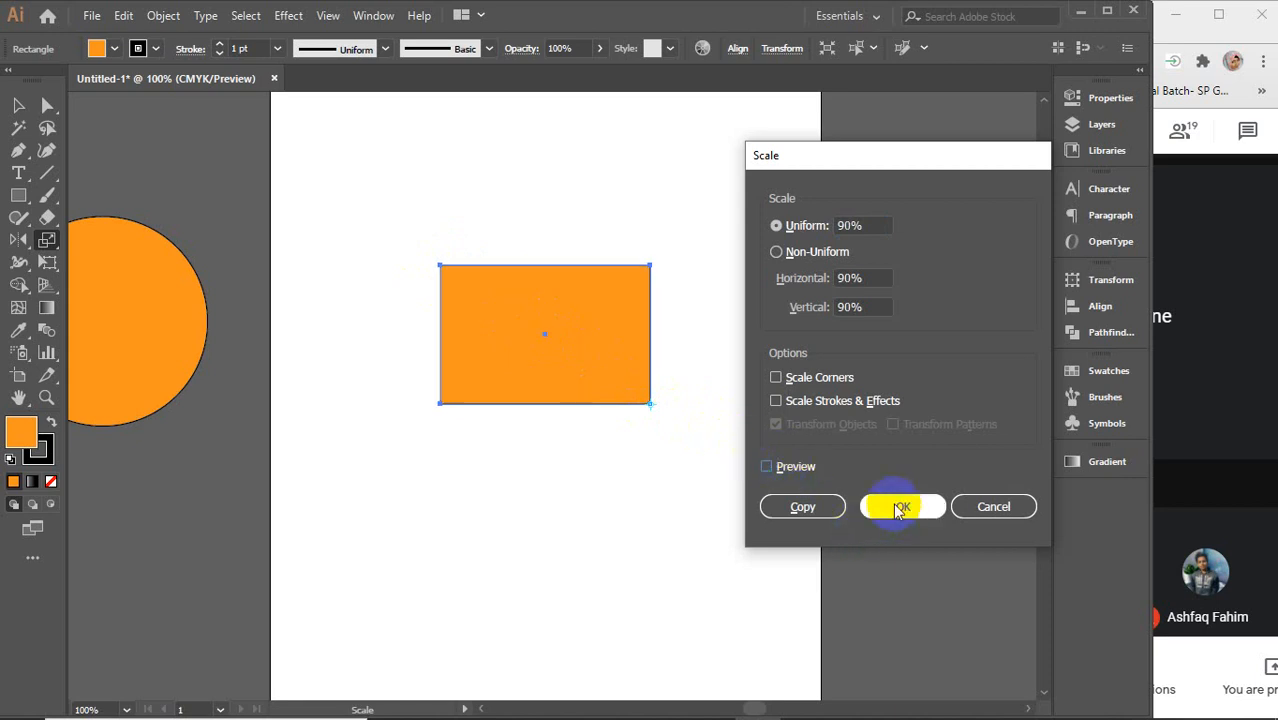
pyautogui.click(802, 509)
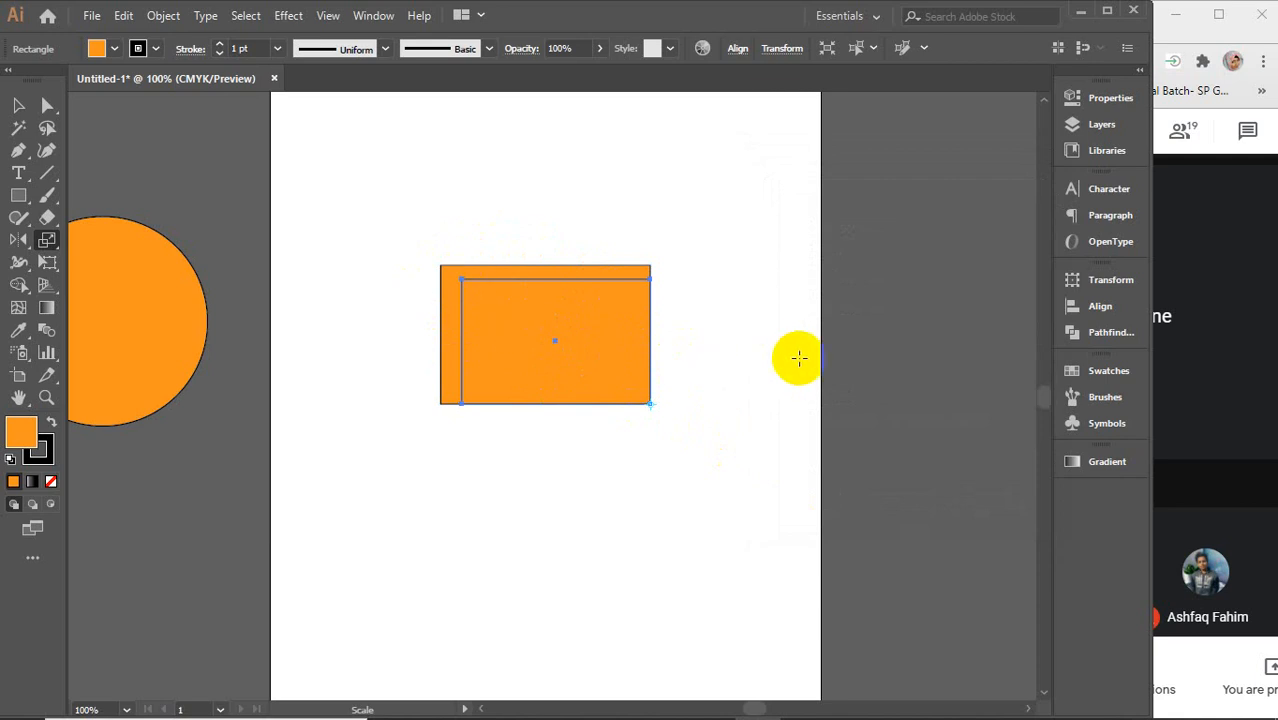
# - Repeat the scaled copy several times to add progressively smaller rectangles sharing the lower-right corner
pyautogui.hotkey('ctrl', 'd')
pyautogui.hotkey('ctrl', 'd')
pyautogui.hotkey('ctrl', 'd')
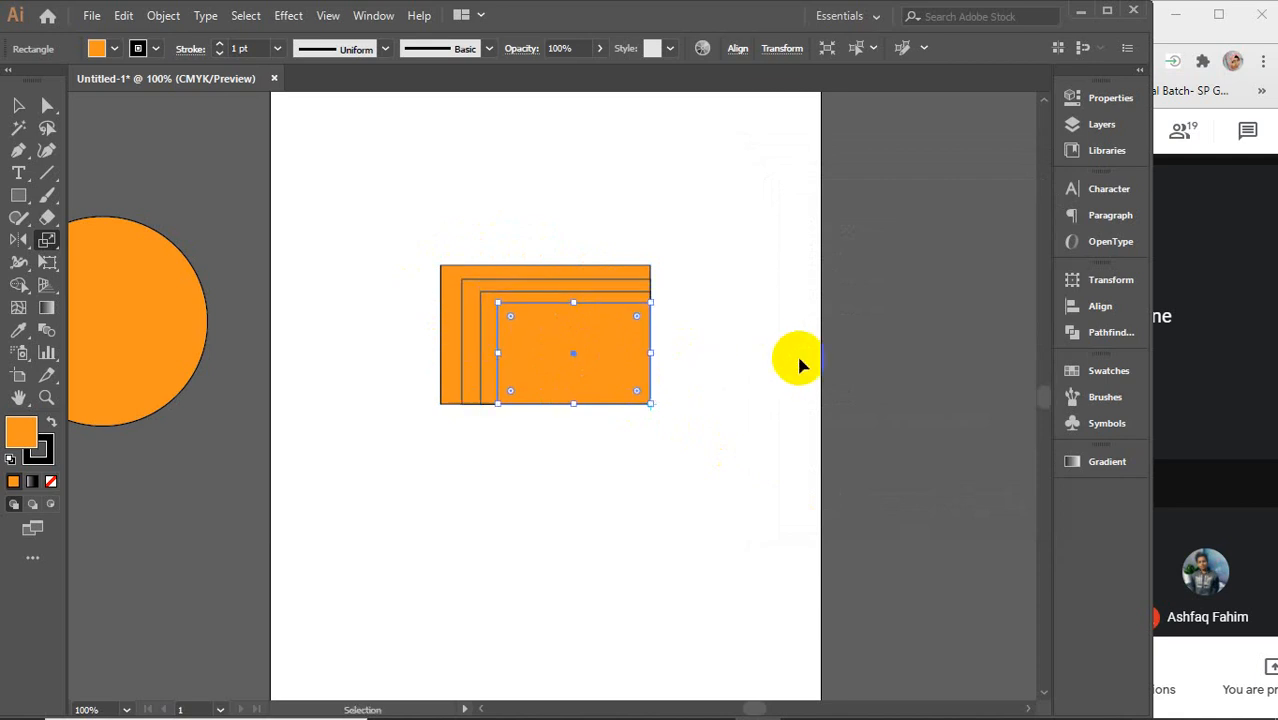
# - Keep repeating the 90% scaled copy until the rectangles shrink to a tiny one at the lower-right corner, and clear the selection
pyautogui.hotkey('ctrl', 'd')
pyautogui.hotkey('ctrl', 'd')
pyautogui.hotkey('ctrl', 'd')
pyautogui.hotkey('ctrl', 'd')
pyautogui.hotkey('ctrl', 'd')
pyautogui.hotkey('ctrl', 'd')
pyautogui.hotkey('ctrl', 'd')
pyautogui.hotkey('ctrl', 'd')
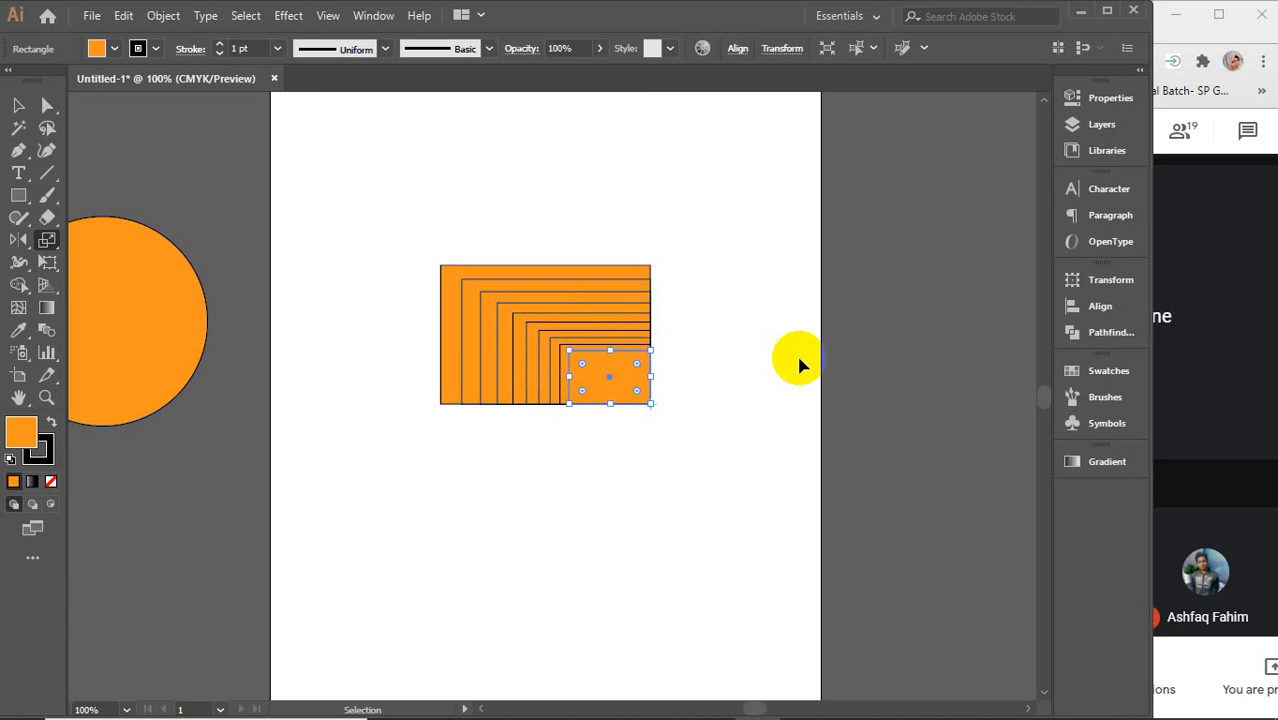
pyautogui.hotkey('ctrl', 'd')
pyautogui.hotkey('ctrl', 'd')
pyautogui.hotkey('ctrl', 'd')
pyautogui.hotkey('ctrl', 'd')
pyautogui.hotkey('ctrl', 'd')
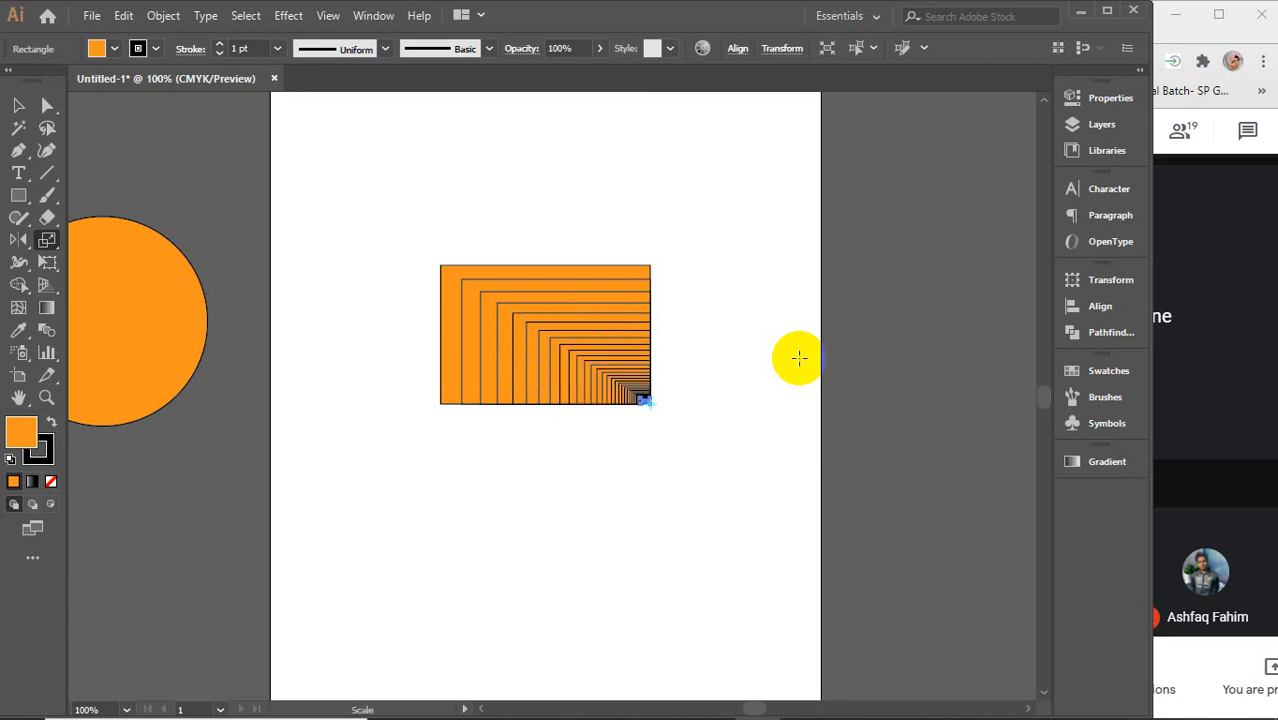
pyautogui.press('v')
pyautogui.click(760, 209)
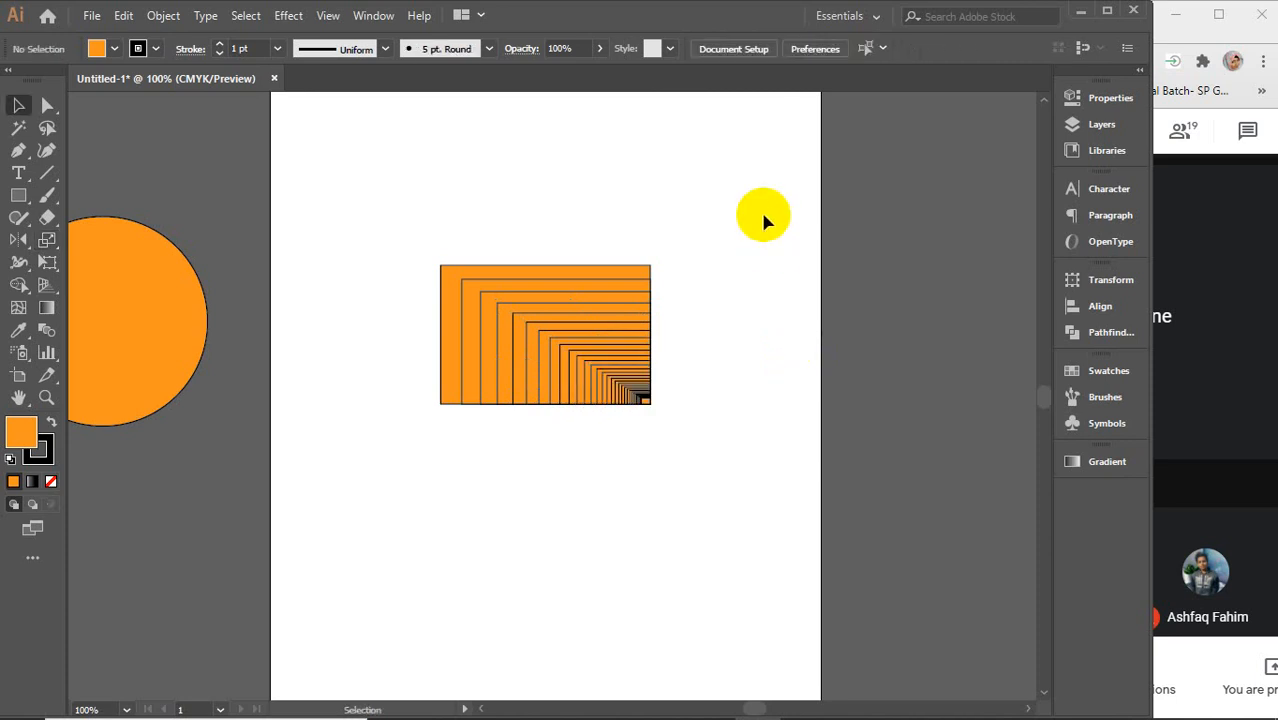
# - Duplicate the outermost rectangle of the nested stack and place the copy directly below the stack, aligned with it
pyautogui.click(447, 283)
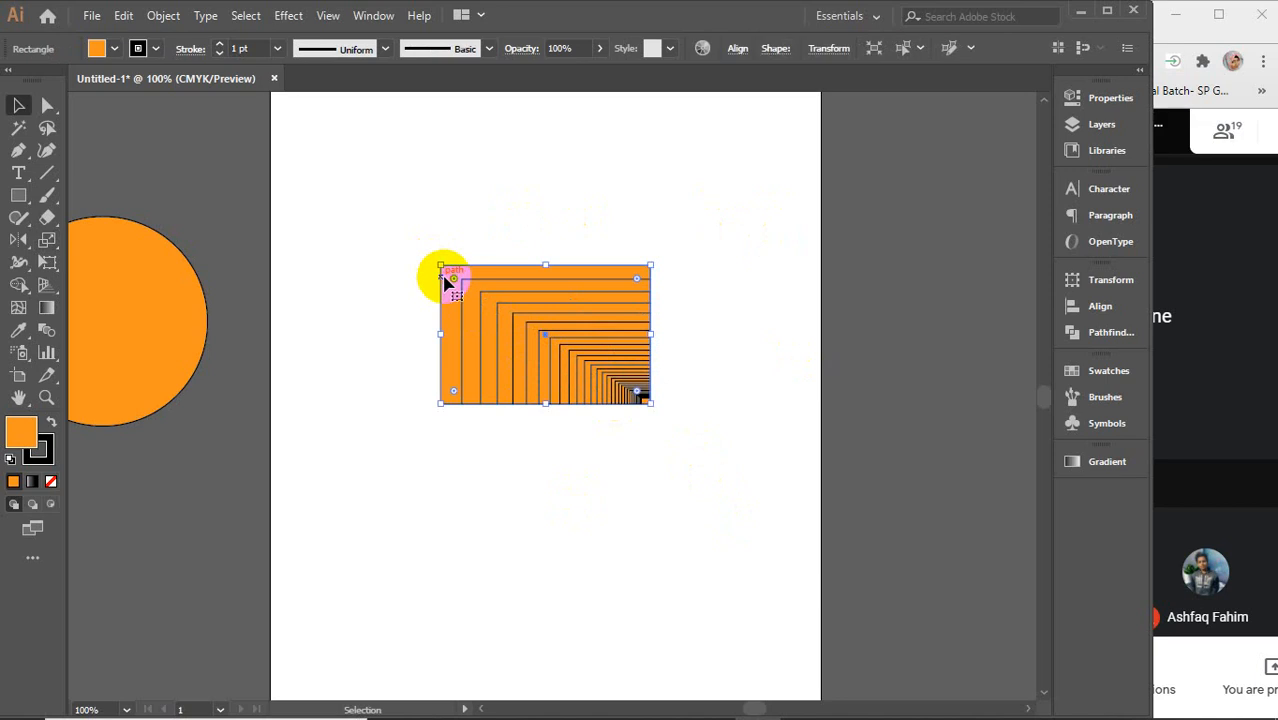
pyautogui.click(463, 318)
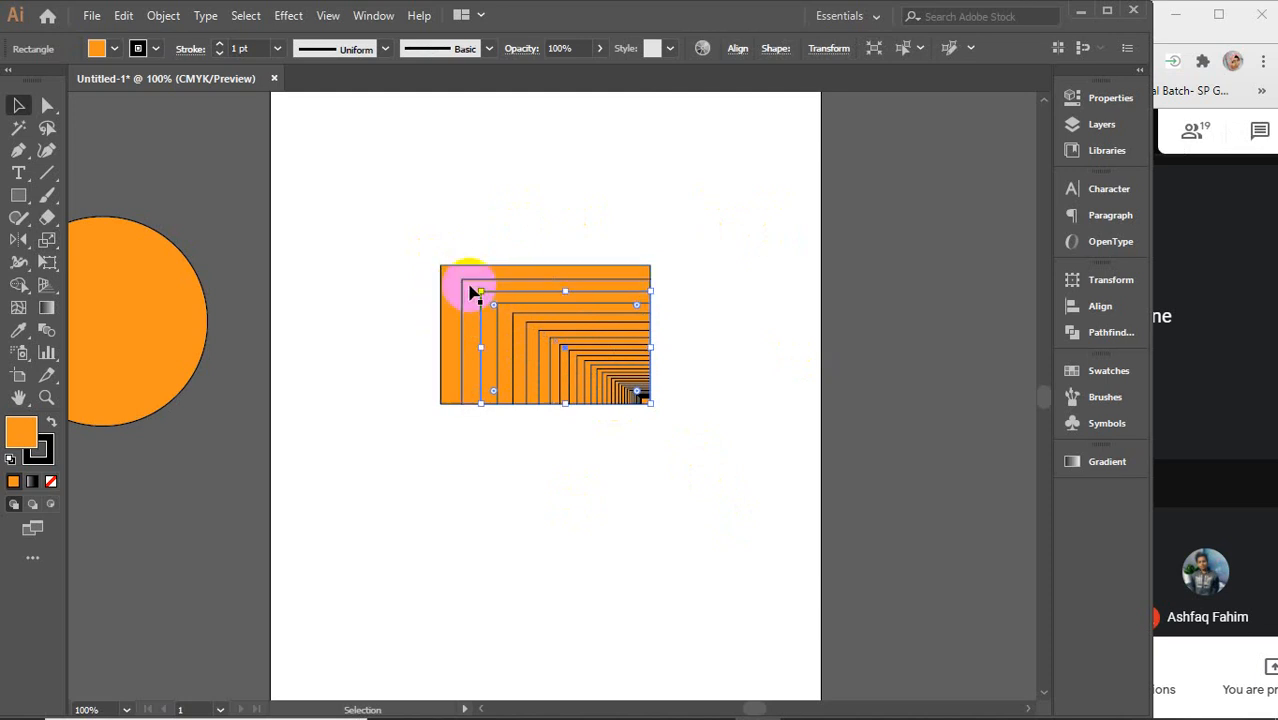
pyautogui.click(488, 318)
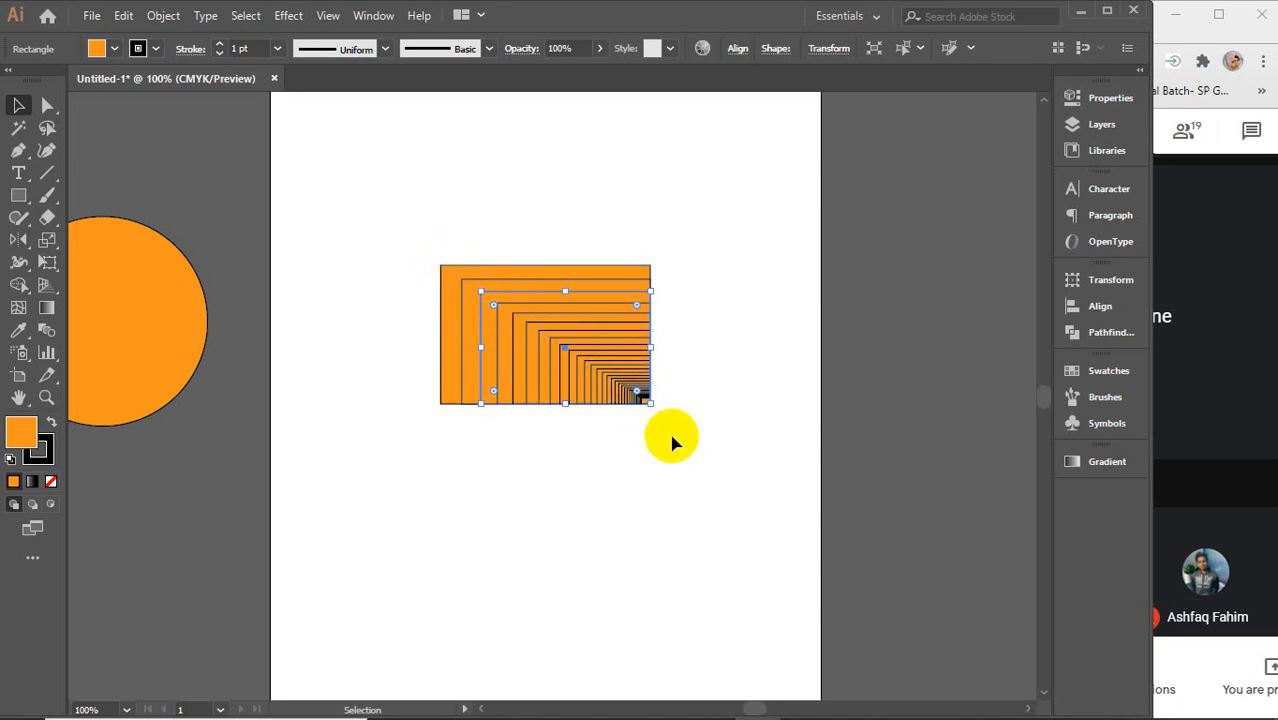
pyautogui.click(448, 315)
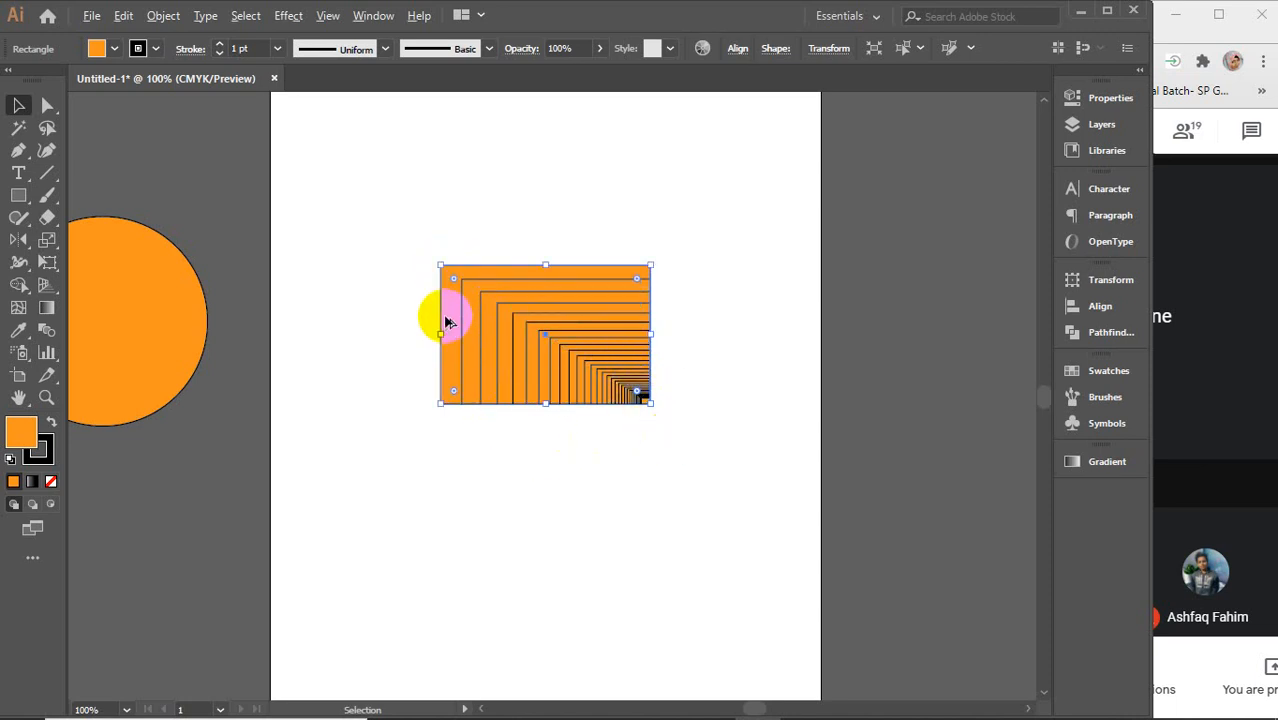
pyautogui.moveTo(447, 322); pyautogui.dragTo(451, 528)
pyautogui.scroll(-2, 450, 528)
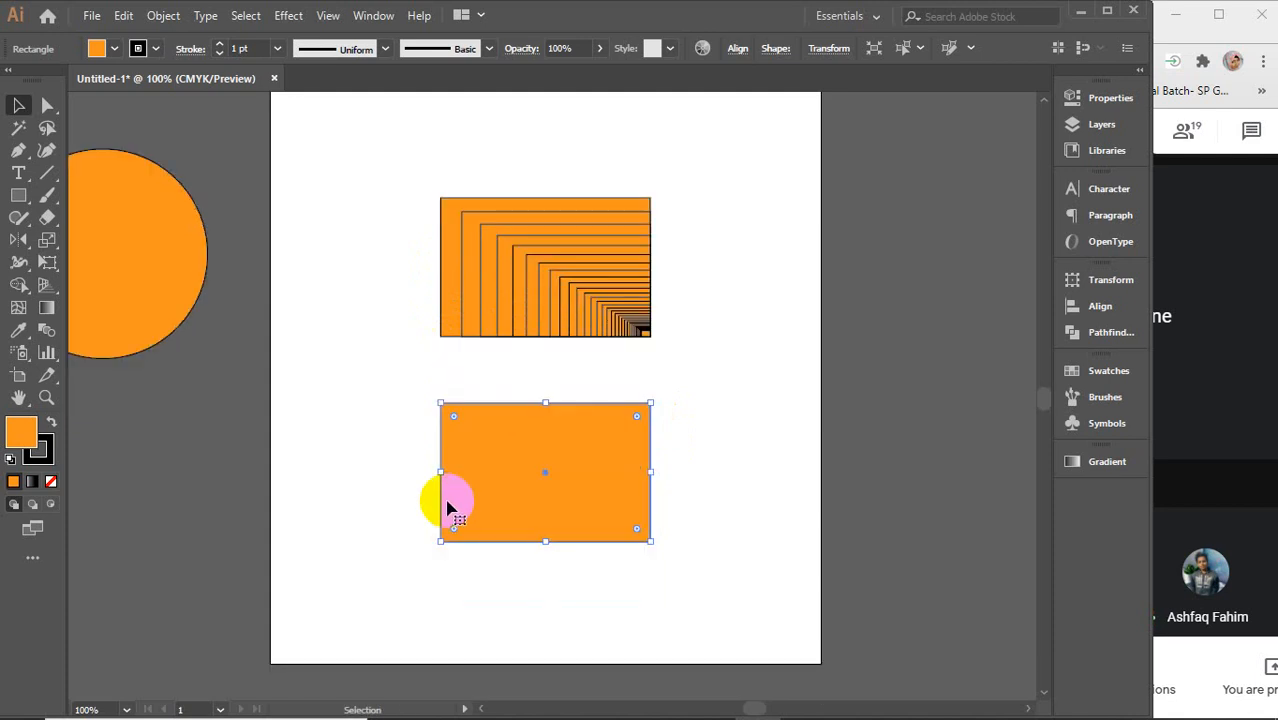
# - Bring up the Scale options for the lower rectangle with its lower-right corner anchor as the reference point
pyautogui.click(48, 241)
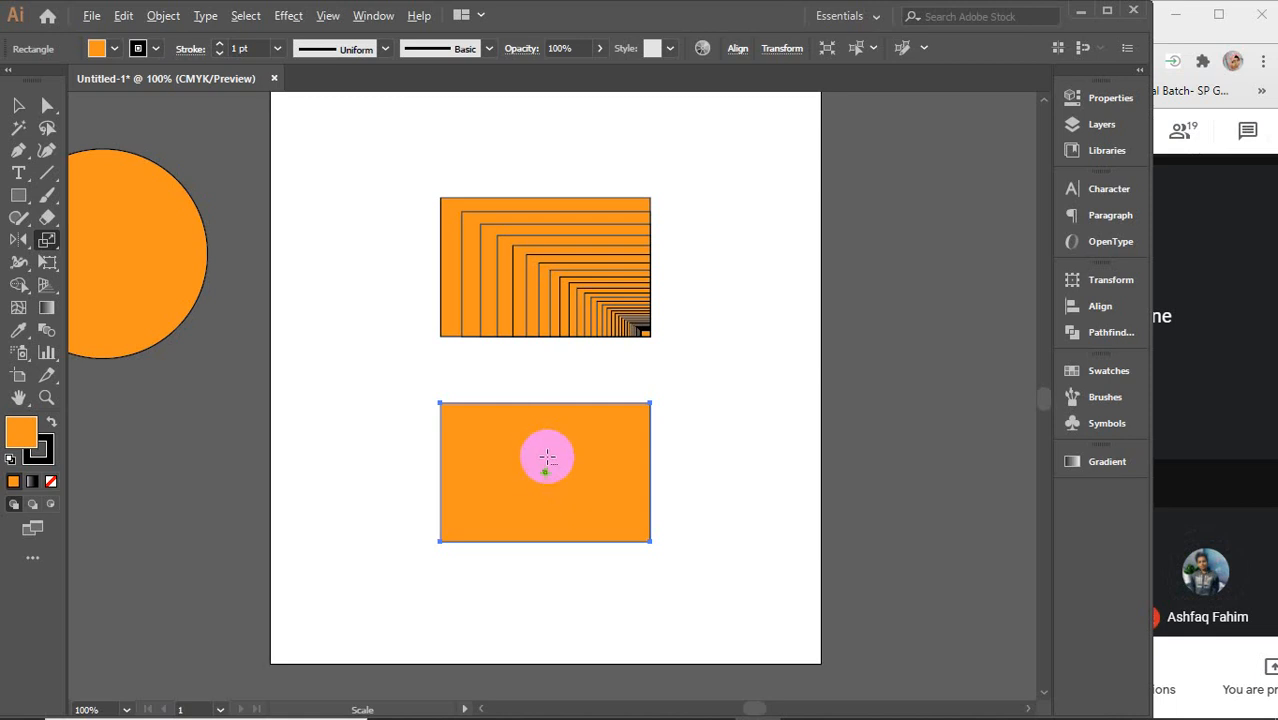
pyautogui.click(637, 520)
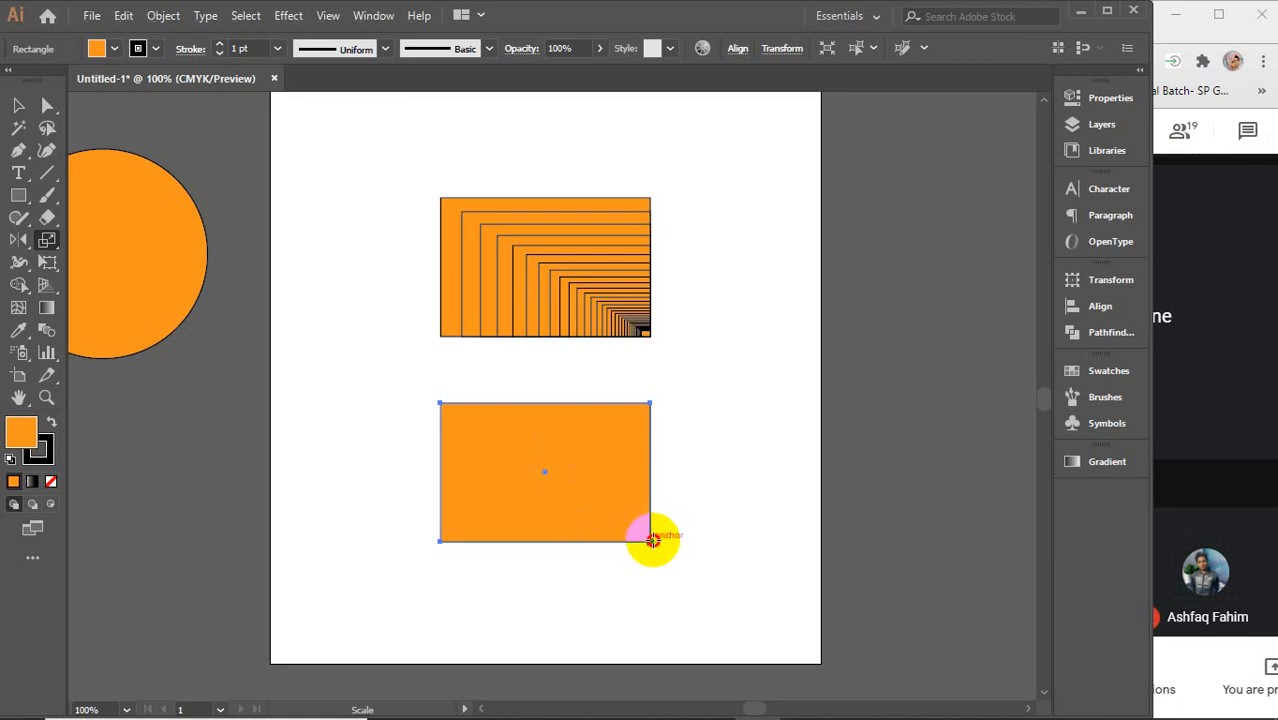
pyautogui.keyDown('alt'); pyautogui.click(651, 540); pyautogui.keyUp('alt')
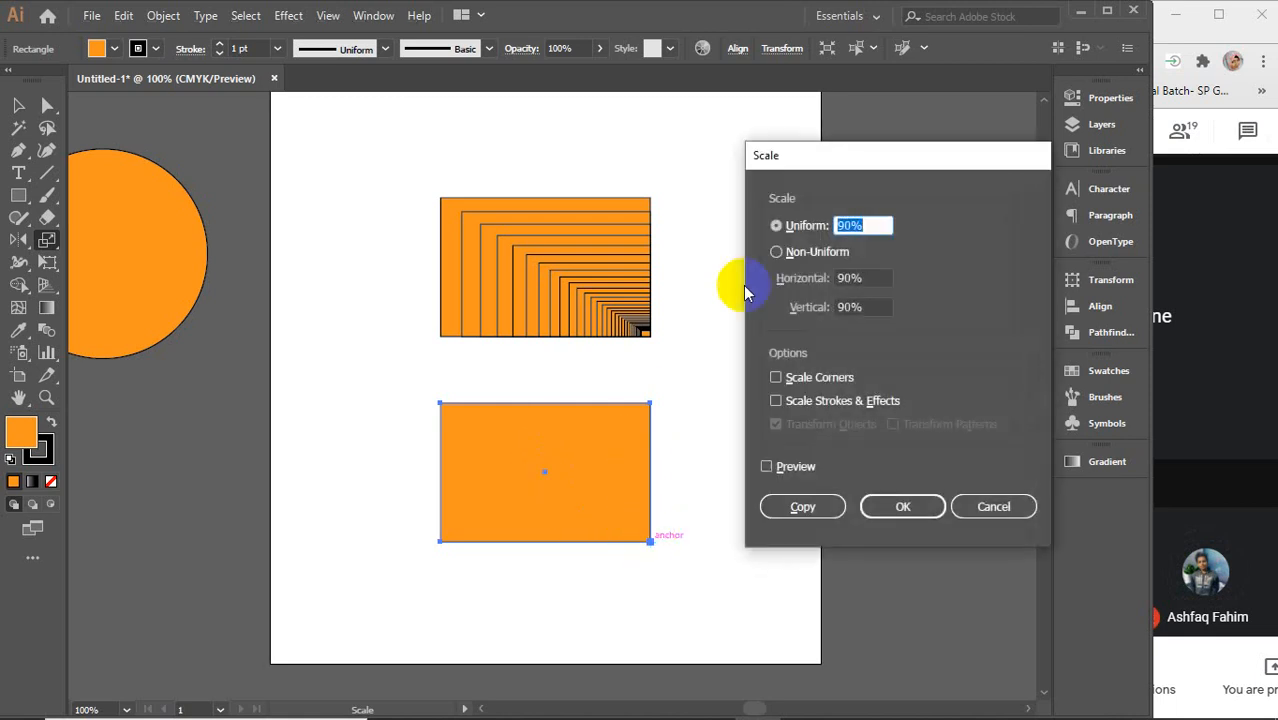
pyautogui.moveTo(862, 157); pyautogui.dragTo(830, 143)
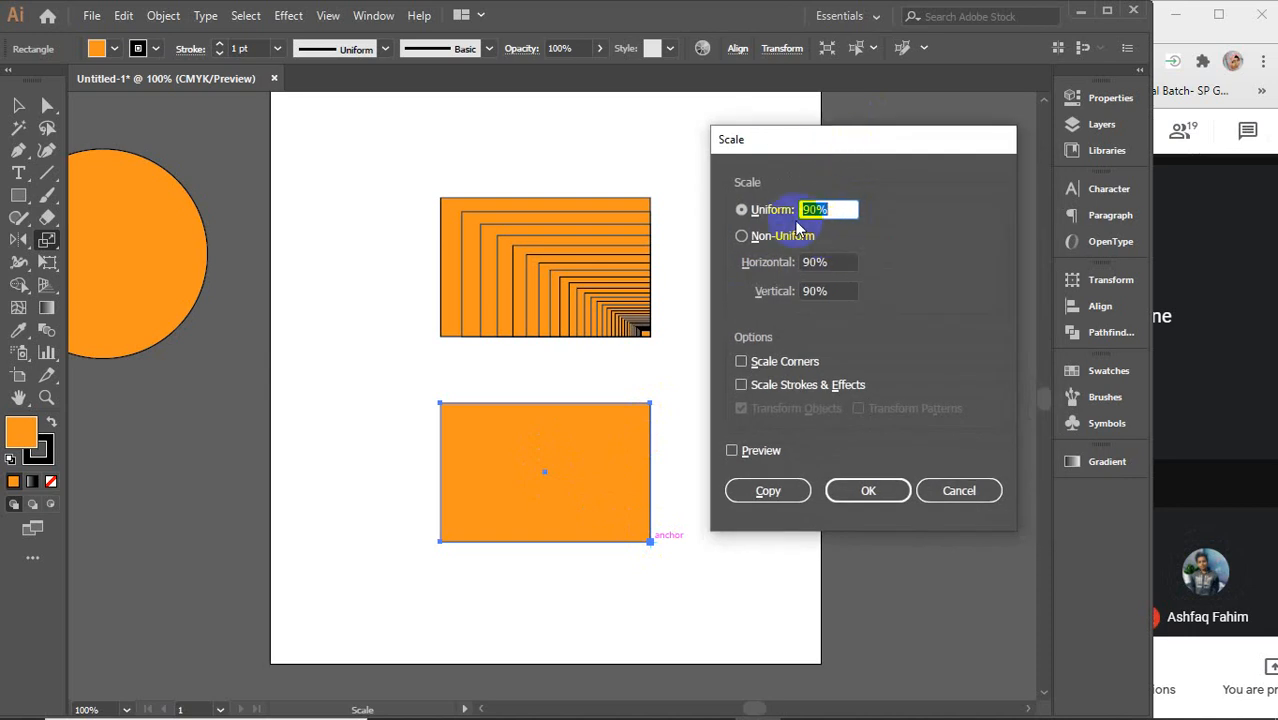
# - Compare the uniform and non-uniform scale modes, set the uniform value to 100% and check the preview
pyautogui.moveTo(834, 211); pyautogui.dragTo(784, 216)
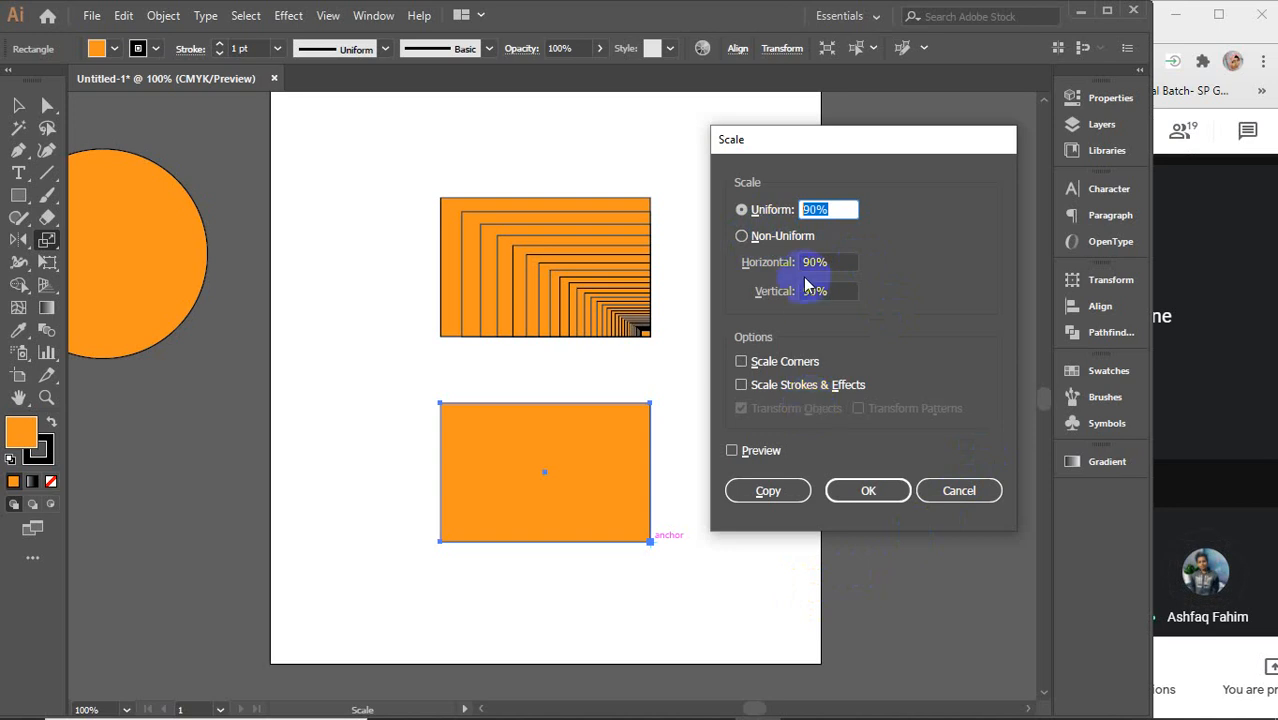
pyautogui.click(763, 241)
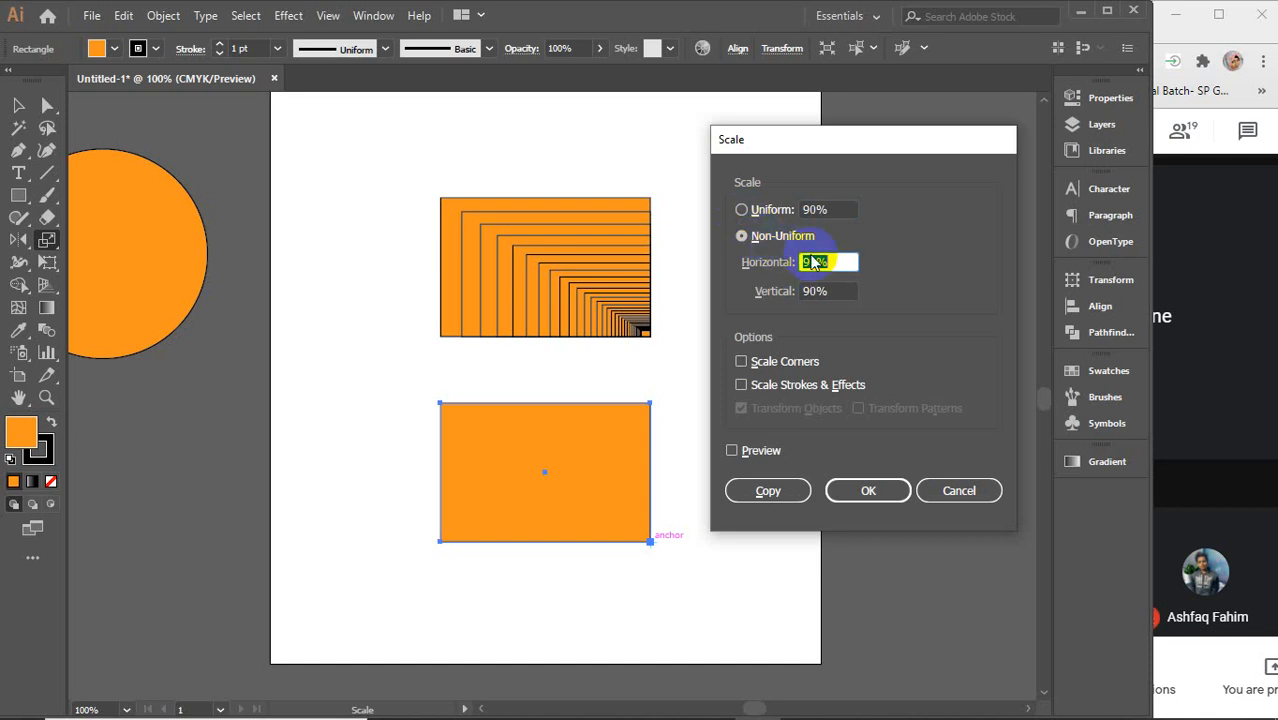
pyautogui.click(762, 209)
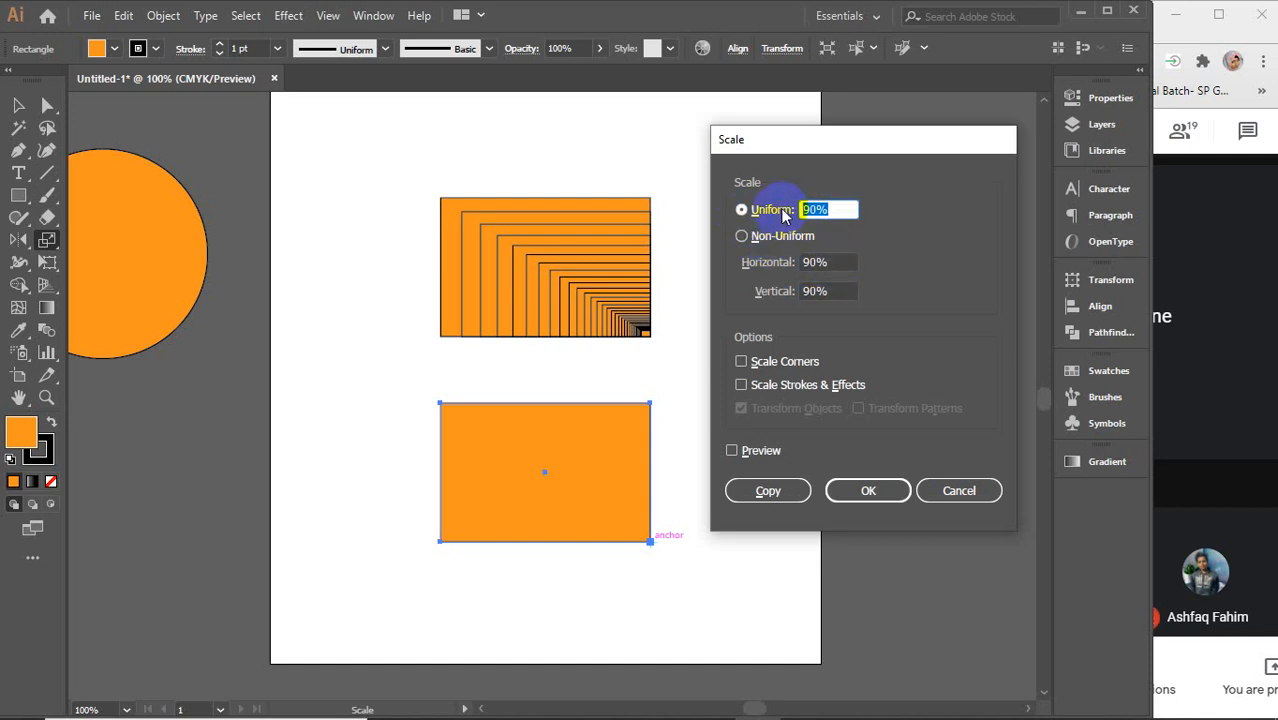
pyautogui.write('100')
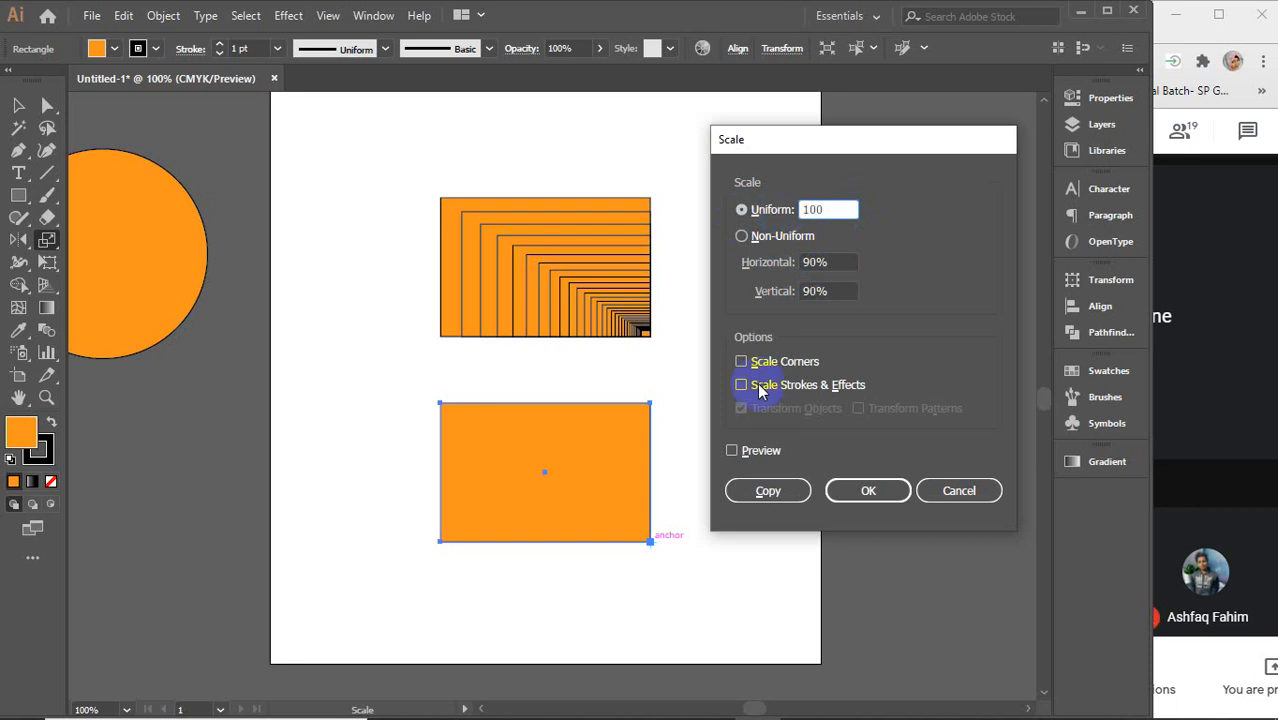
pyautogui.click(758, 451)
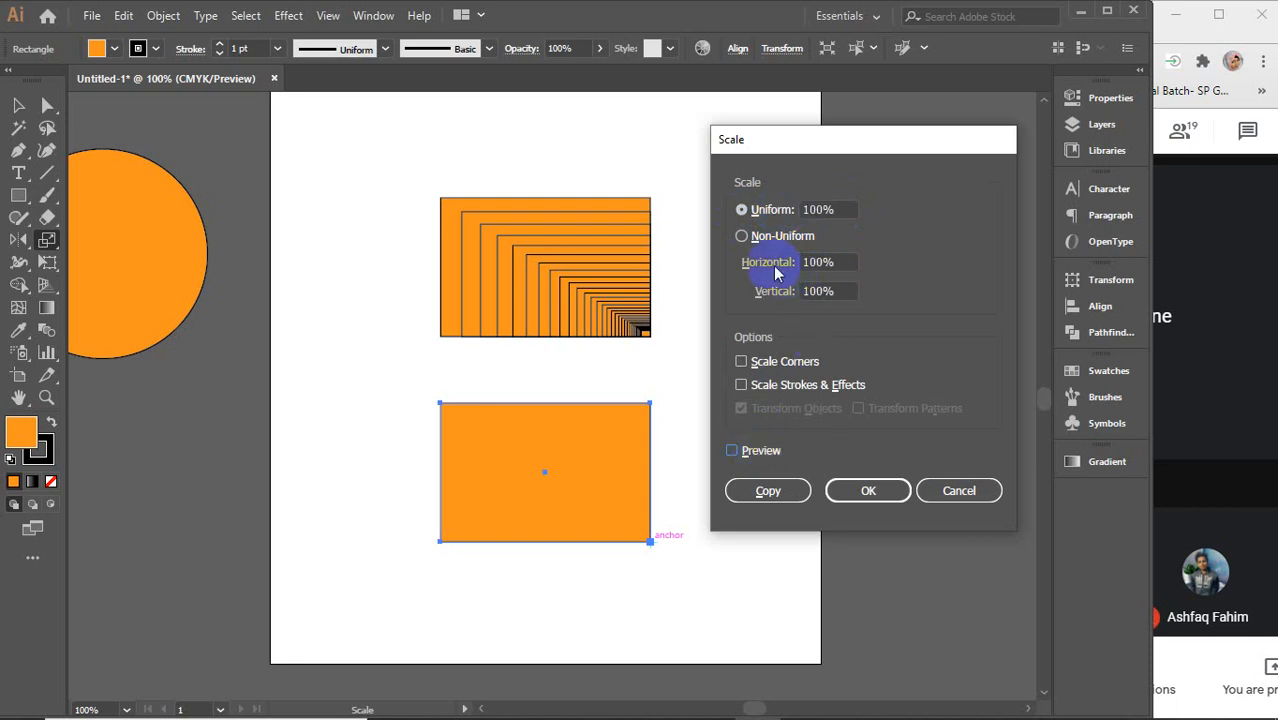
# - Switch the lower rectangle's scaling to non-uniform and set the horizontal scale to 95%
pyautogui.click(838, 262)
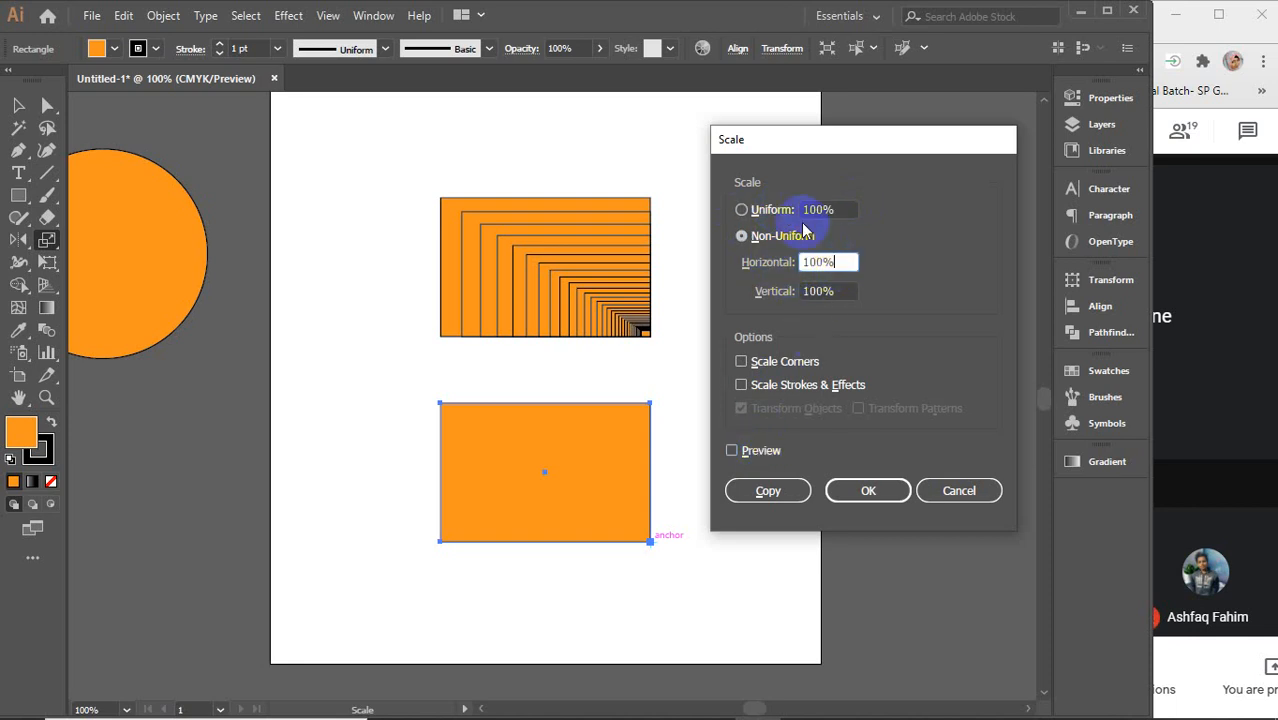
pyautogui.click(760, 242)
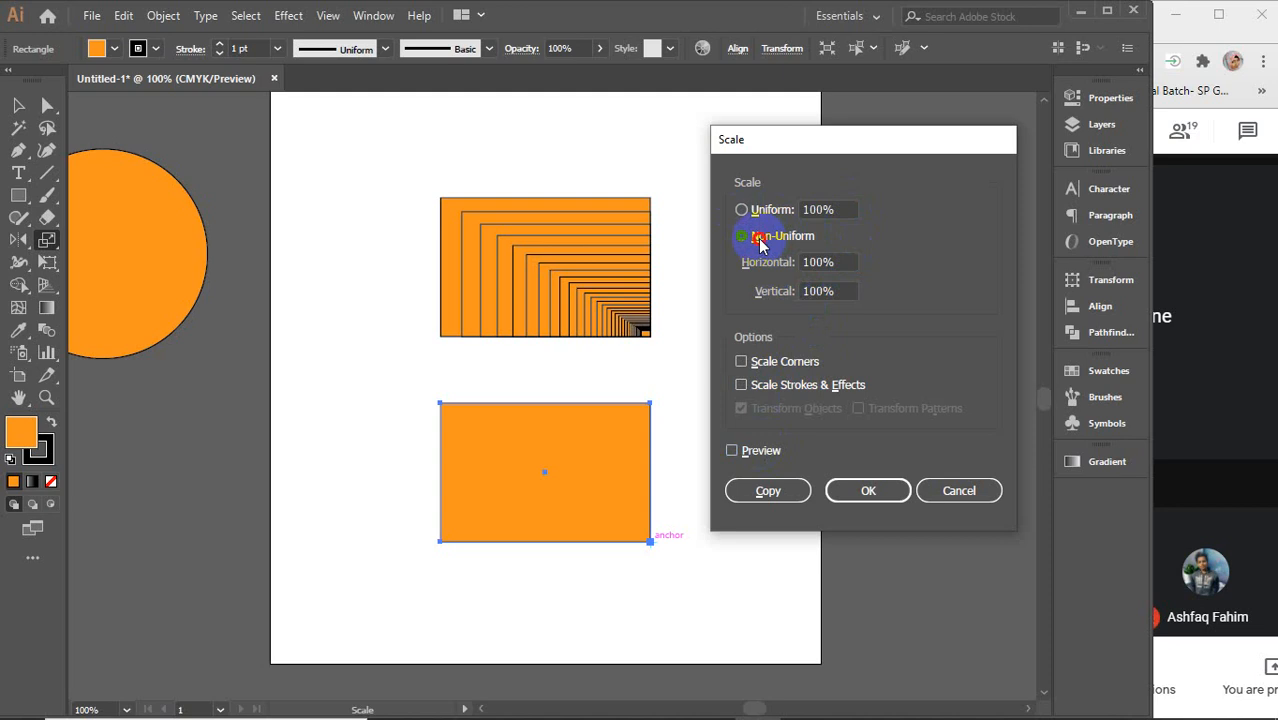
pyautogui.click(842, 261)
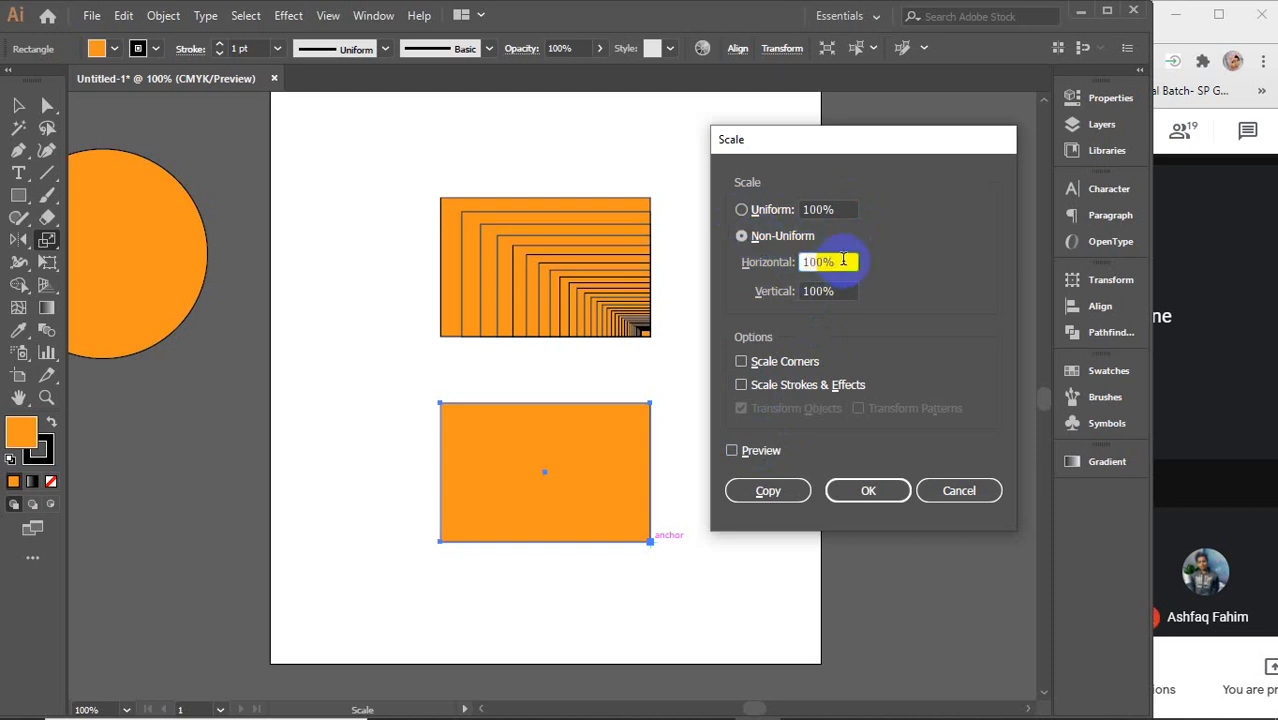
pyautogui.doubleClick(843, 261)
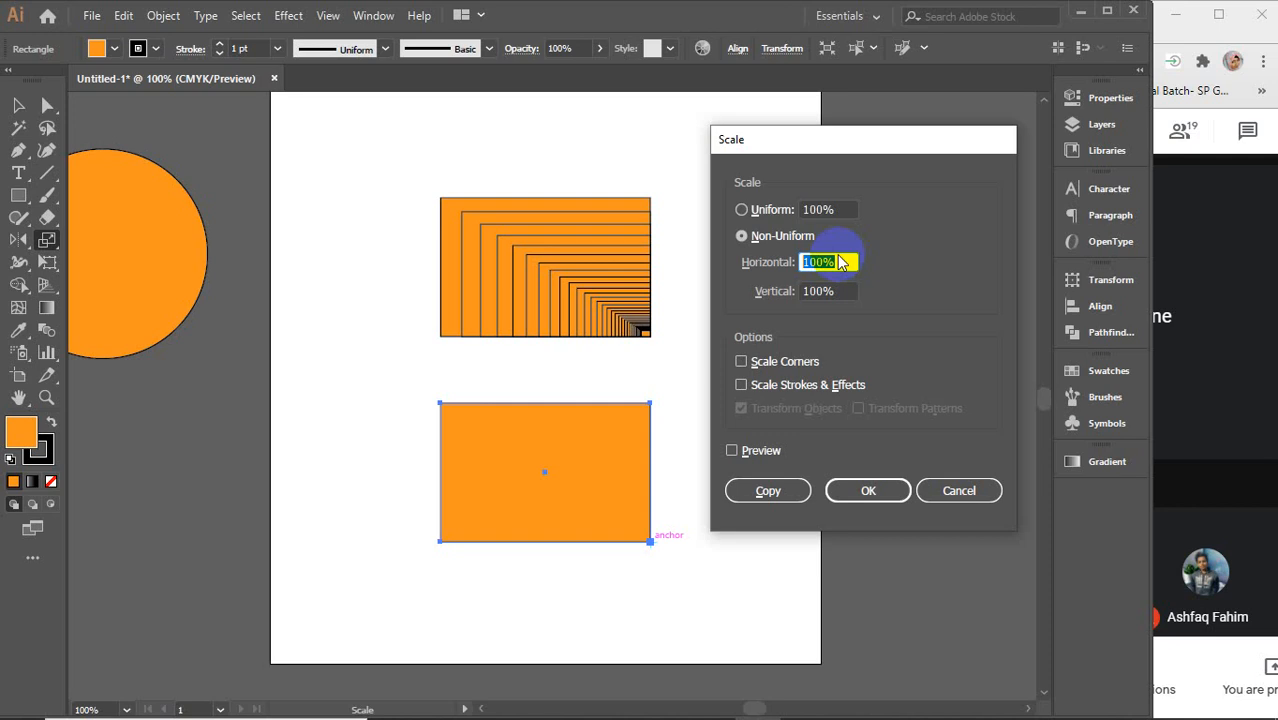
pyautogui.write('8')
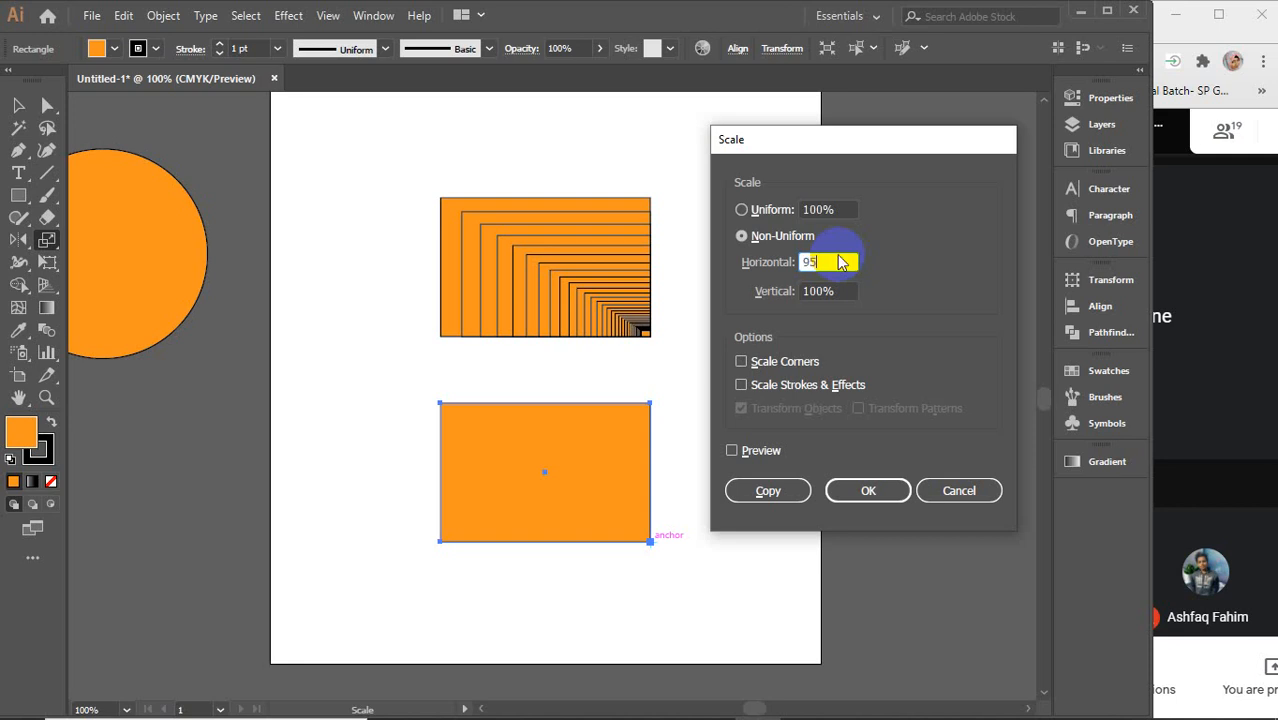
pyautogui.doubleClick(840, 262)
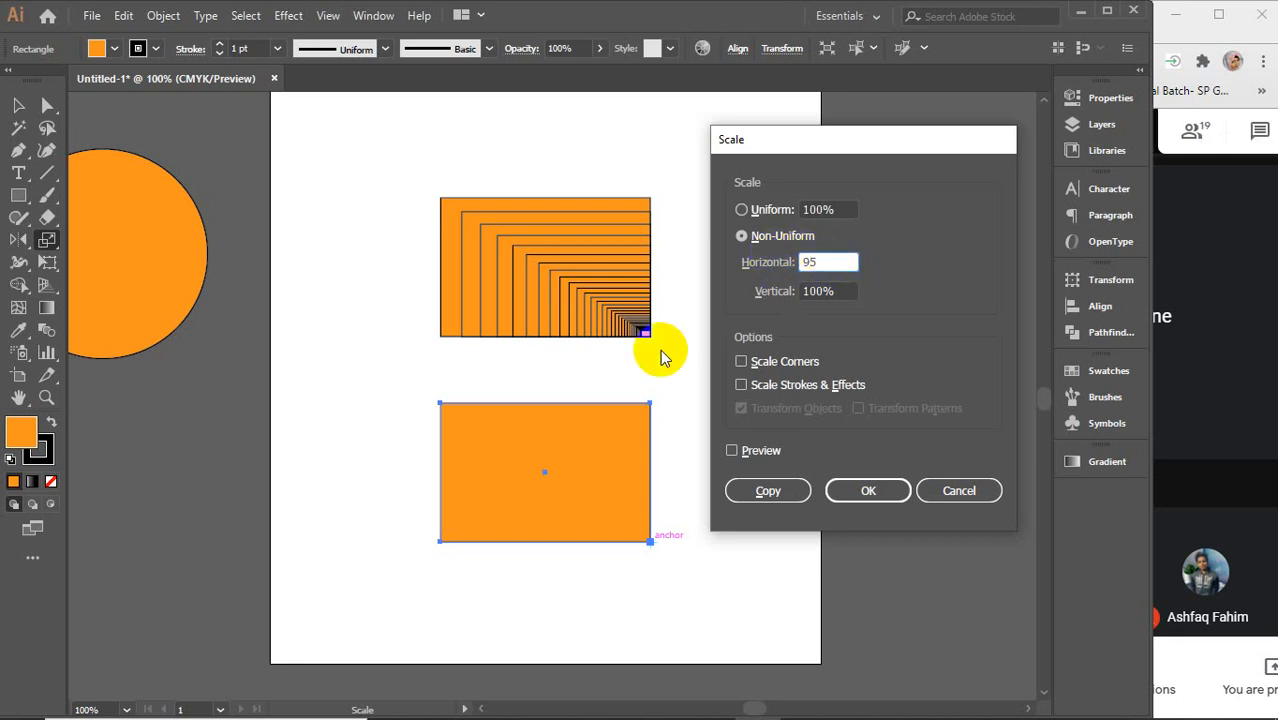
# - Set the vertical scale to 90%, check the preview, and produce the non-uniformly scaled rectangle as a copy
pyautogui.click(815, 290)
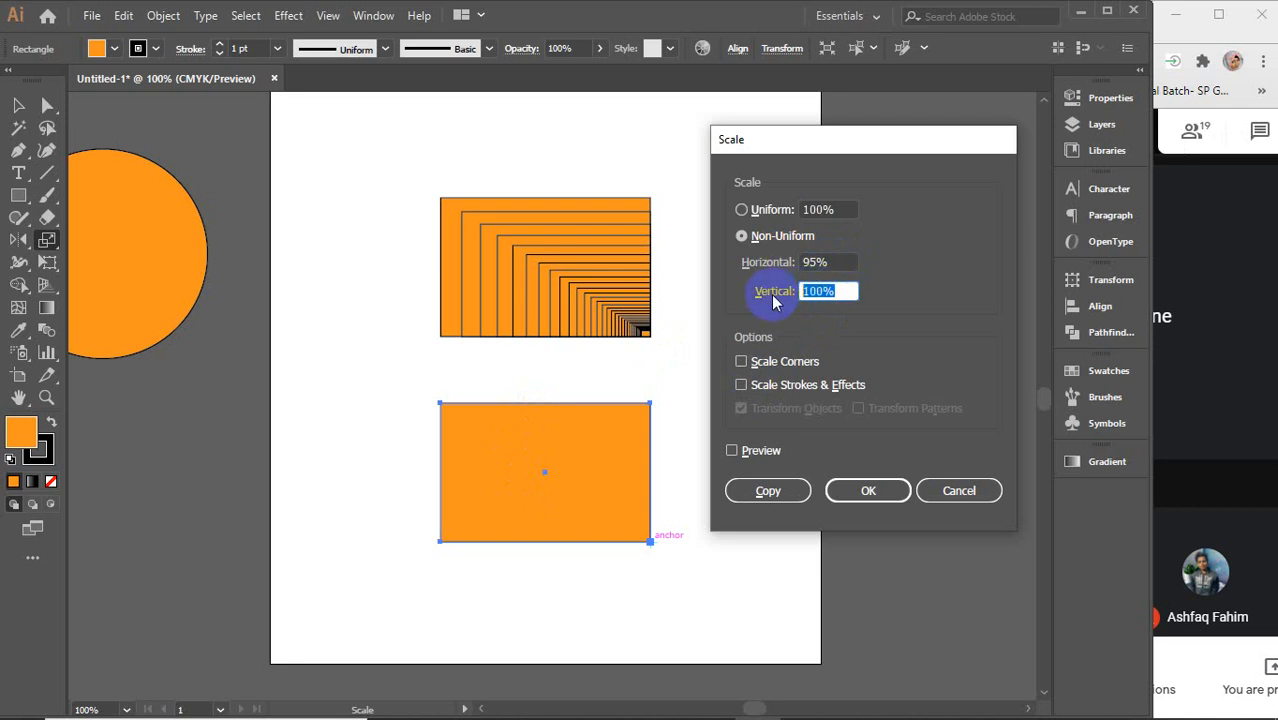
pyautogui.write('90')
pyautogui.doubleClick(822, 291)
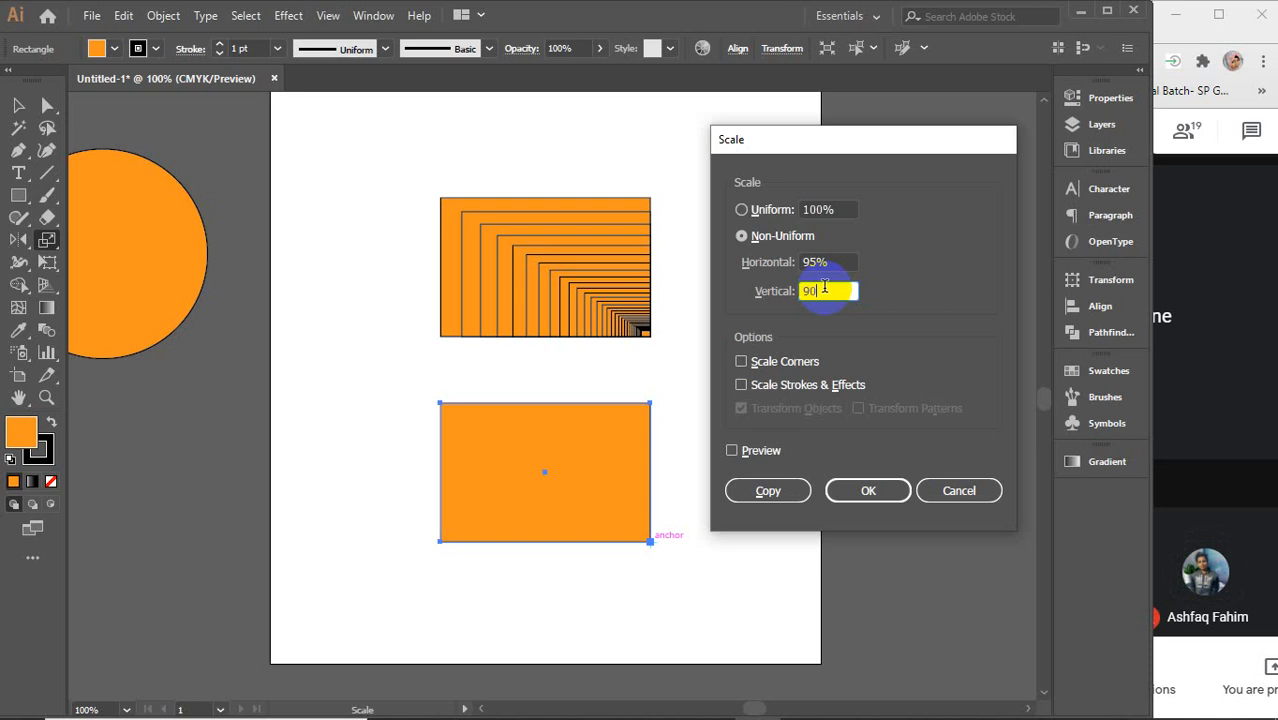
pyautogui.click(735, 451)
pyautogui.click(741, 453)
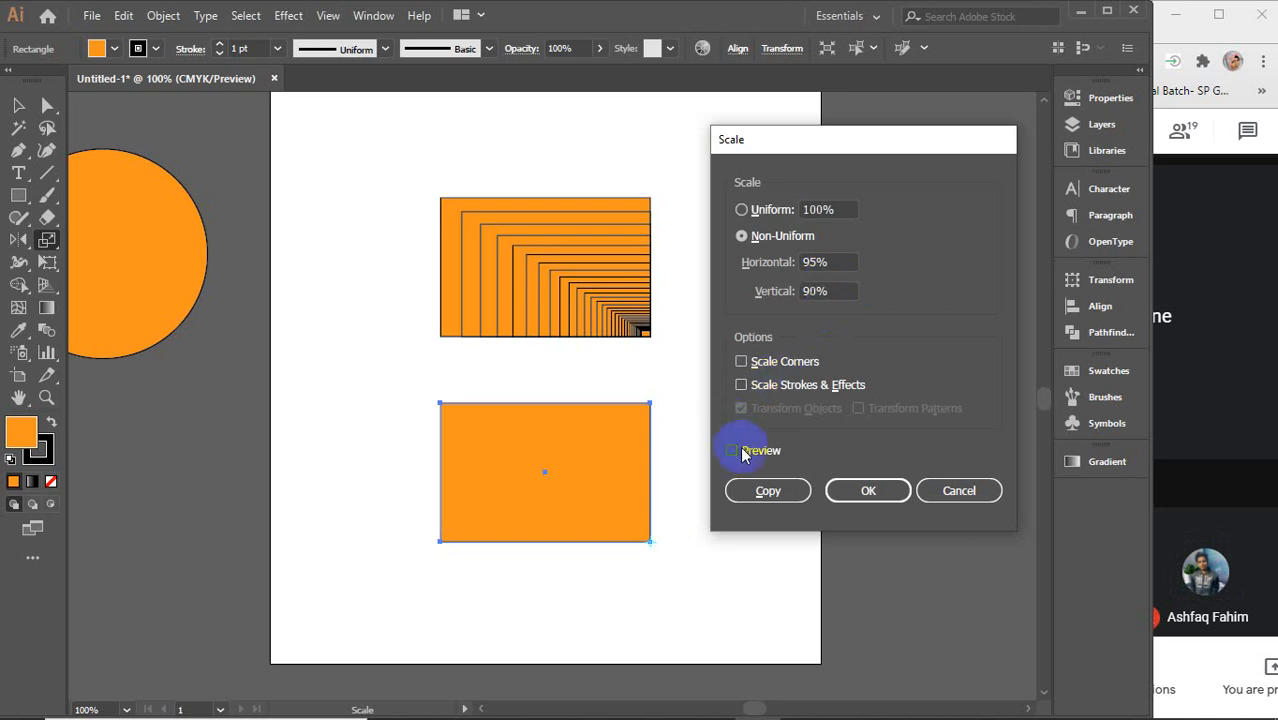
pyautogui.click(768, 490)
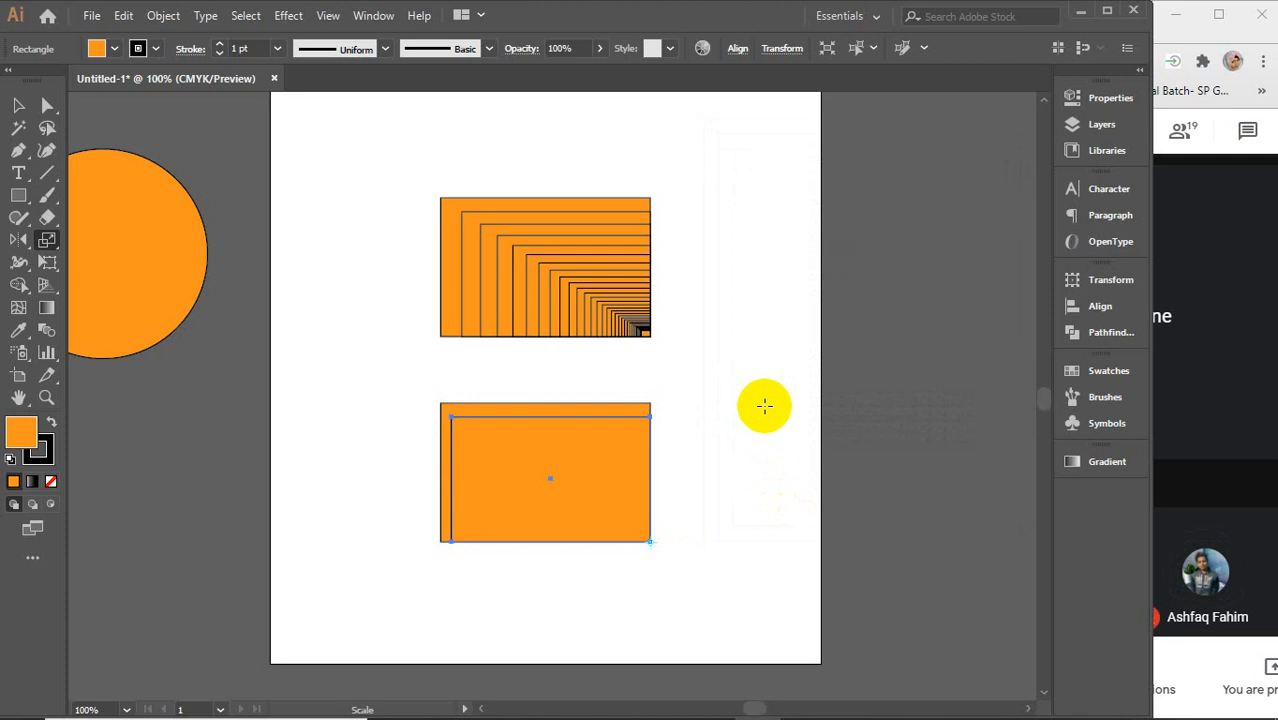
# - Repeat the non-uniform scaled copy many times until the rectangles collapse to a thin sliver at the lower-right corner, and deselect
pyautogui.press('ctrl')
pyautogui.hotkey('ctrl', 'd')
pyautogui.hotkey('ctrl', 'd')
pyautogui.hotkey('ctrl', 'd')
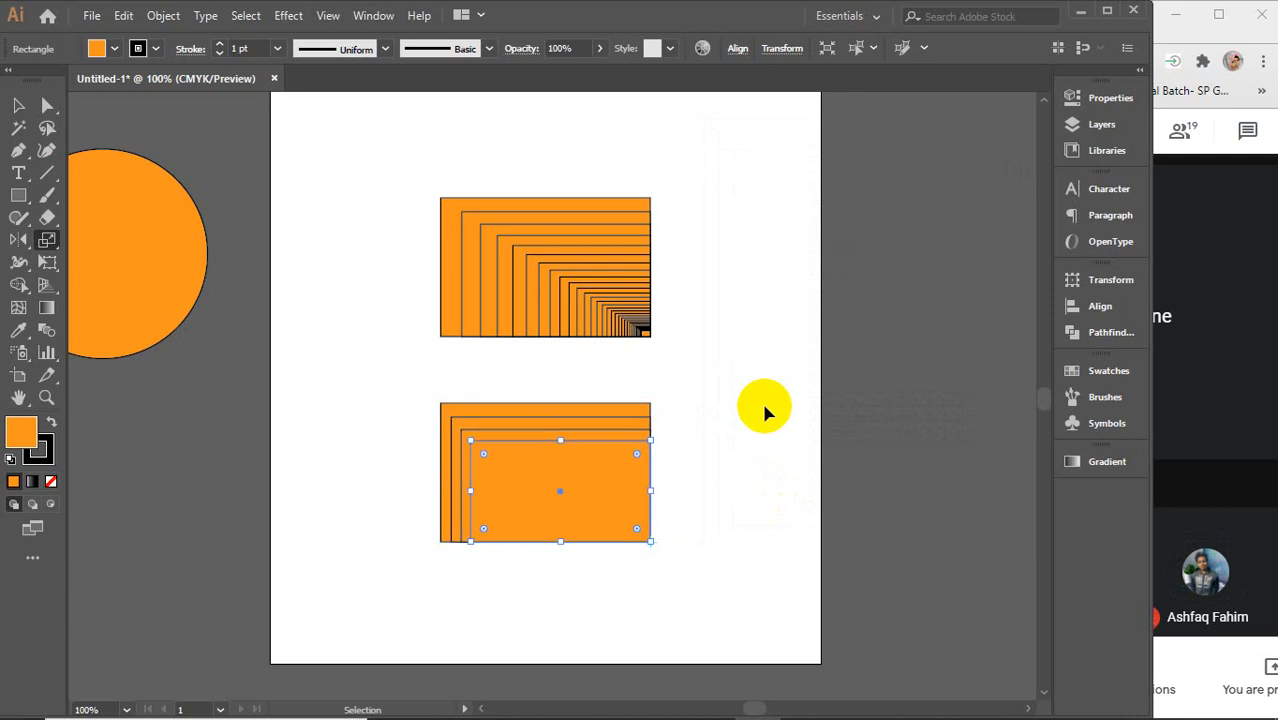
pyautogui.hotkey('ctrl', 'd')
pyautogui.hotkey('ctrl', 'd')
pyautogui.hotkey('ctrl', 'd')
pyautogui.hotkey('ctrl', 'd')
pyautogui.hotkey('ctrl', 'd')
pyautogui.hotkey('ctrl', 'd')
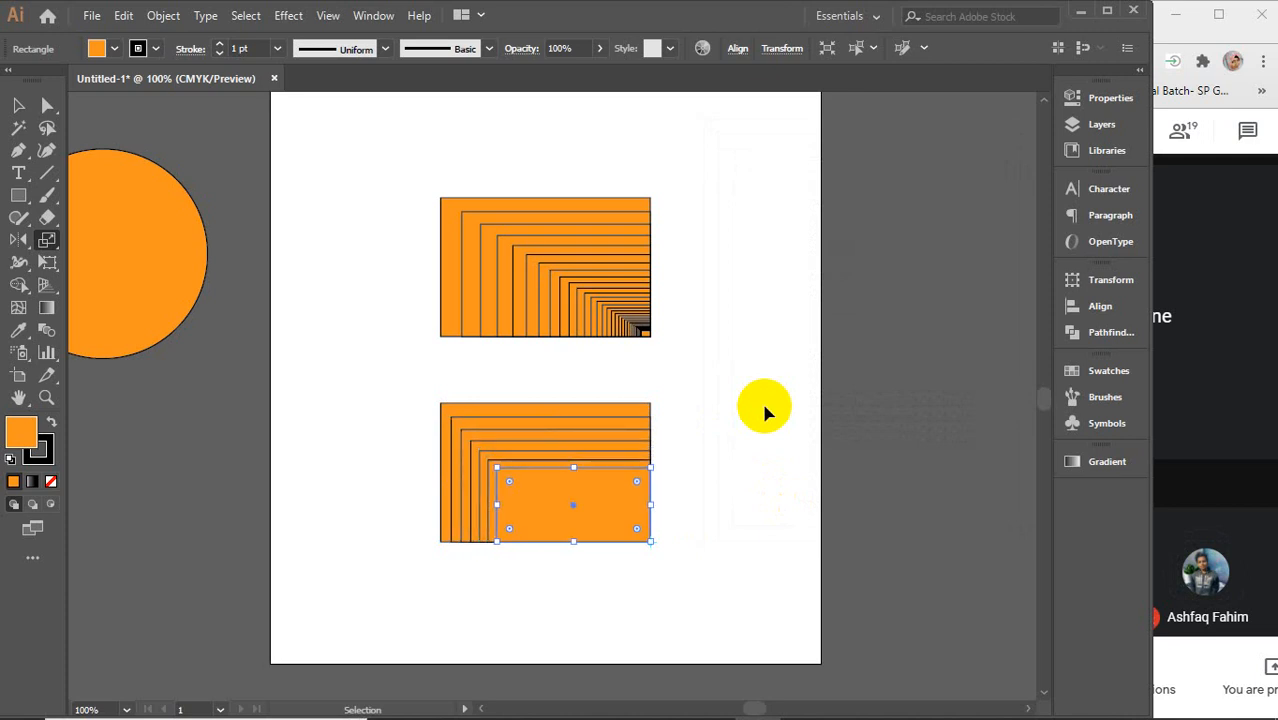
pyautogui.hotkey('ctrl', 'd')
pyautogui.hotkey('ctrl', 'd')
pyautogui.hotkey('ctrl', 'd')
pyautogui.hotkey('ctrl', 'd')
pyautogui.hotkey('ctrl', 'd')
pyautogui.hotkey('ctrl', 'd')
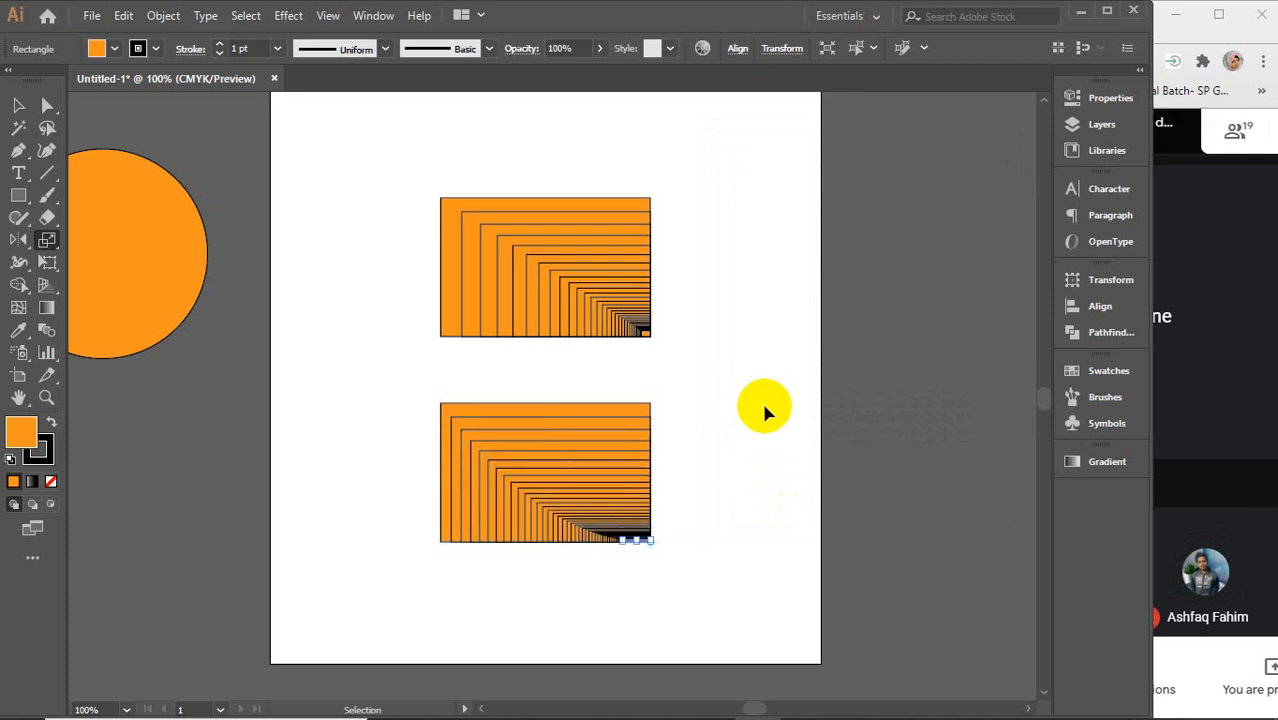
pyautogui.press('v')
pyautogui.click(756, 365)
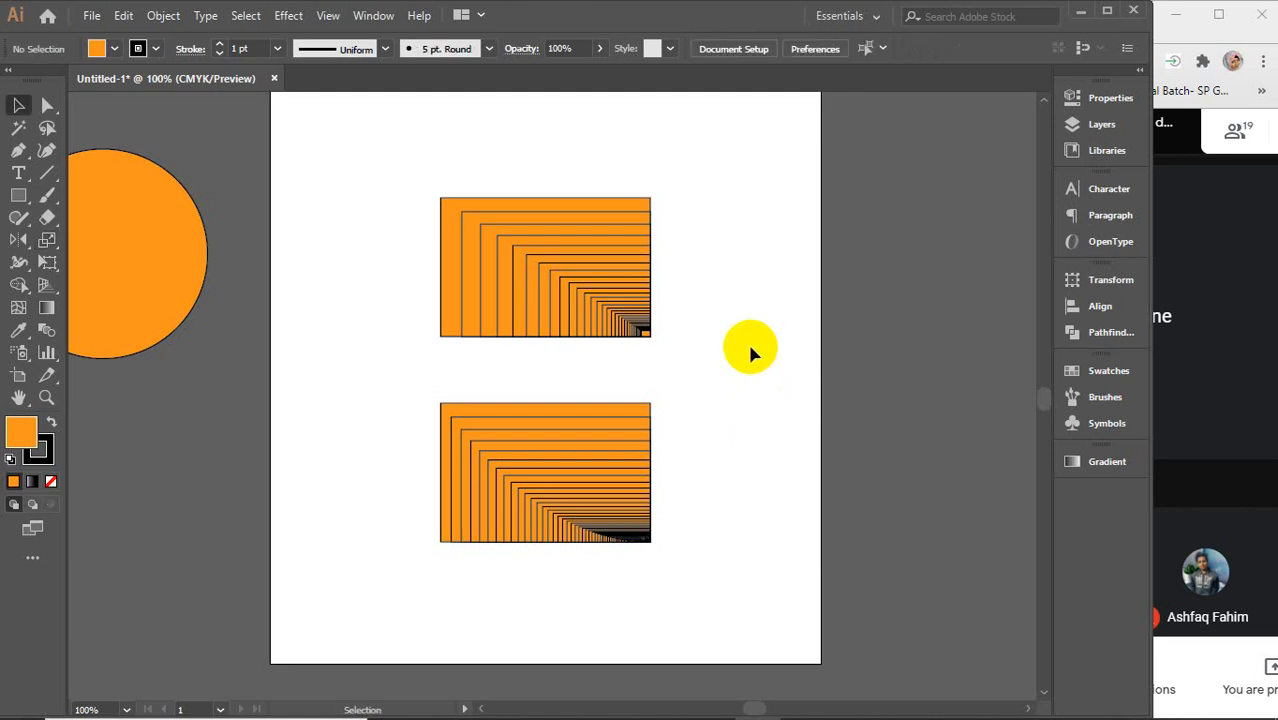
# - Compare the uniformly scaled stack with the non-uniformly scaled one, selecting the outermost rectangle of each
pyautogui.moveTo(424, 163); pyautogui.dragTo(659, 591)
pyautogui.click(718, 424)
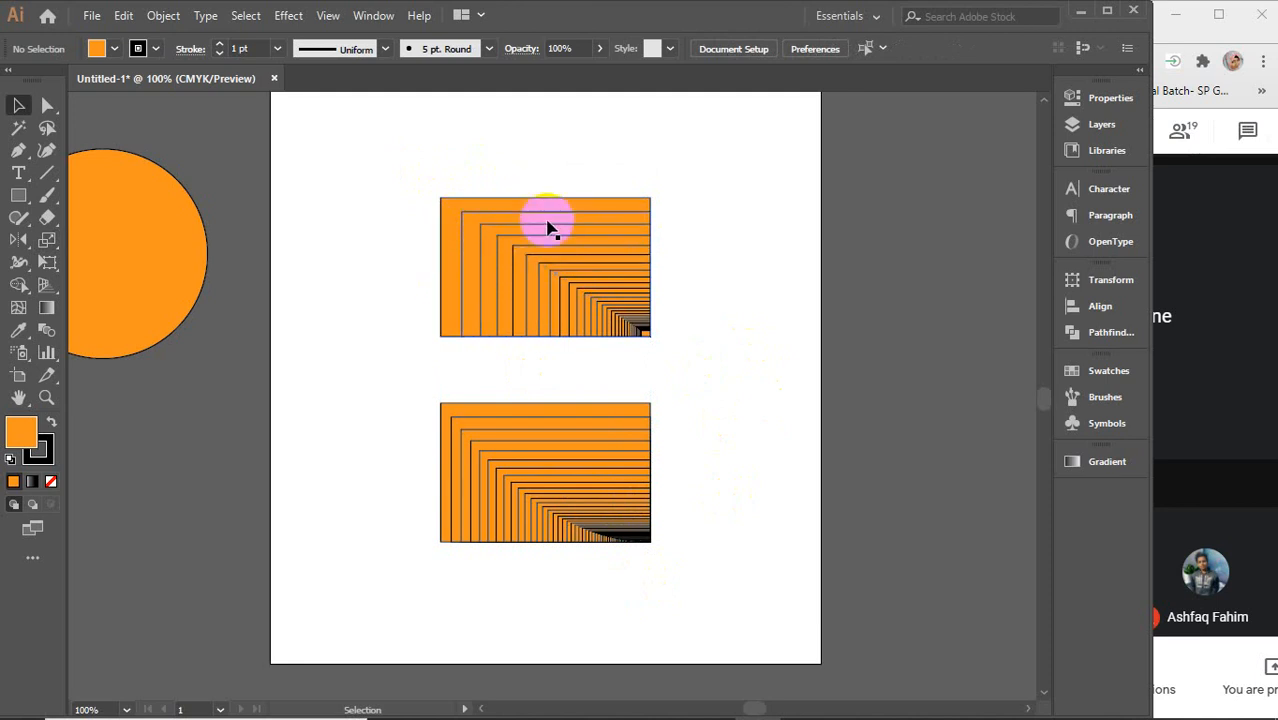
pyautogui.click(451, 220)
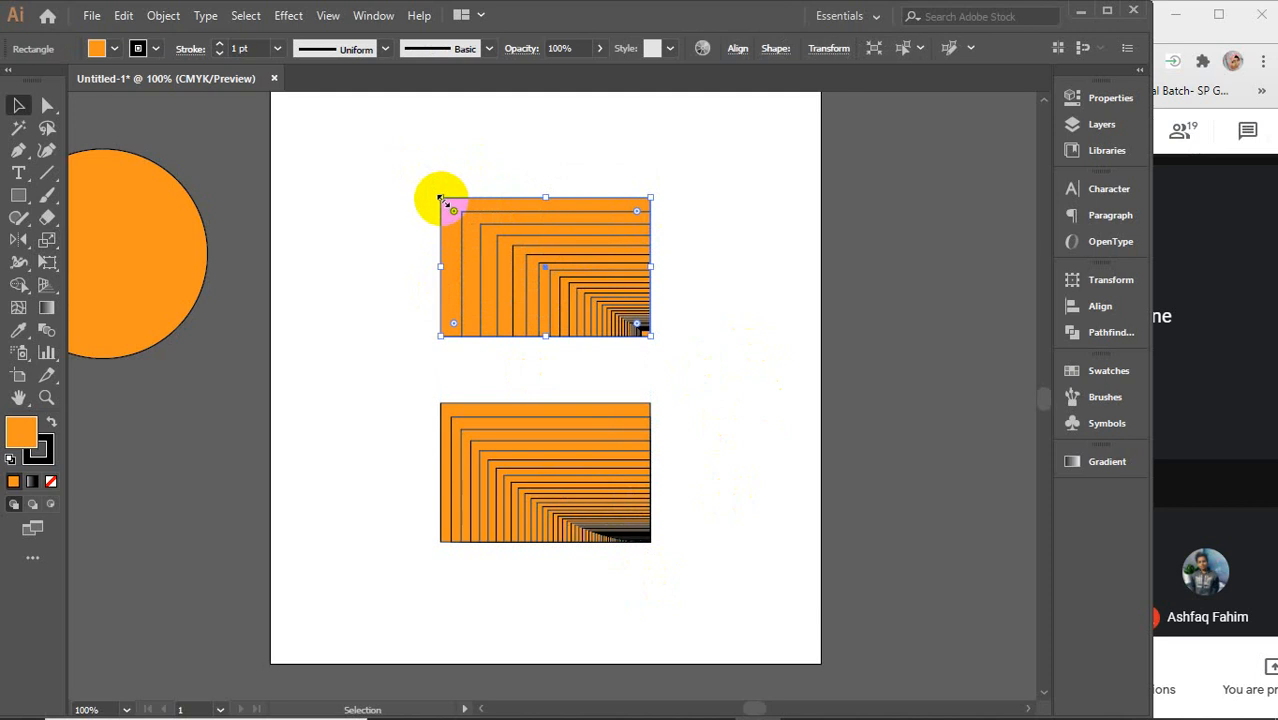
pyautogui.moveTo(440, 198)
pyautogui.mouseDown()
pyautogui.moveTo(458, 213)
pyautogui.moveTo(440, 198)
pyautogui.mouseUp()
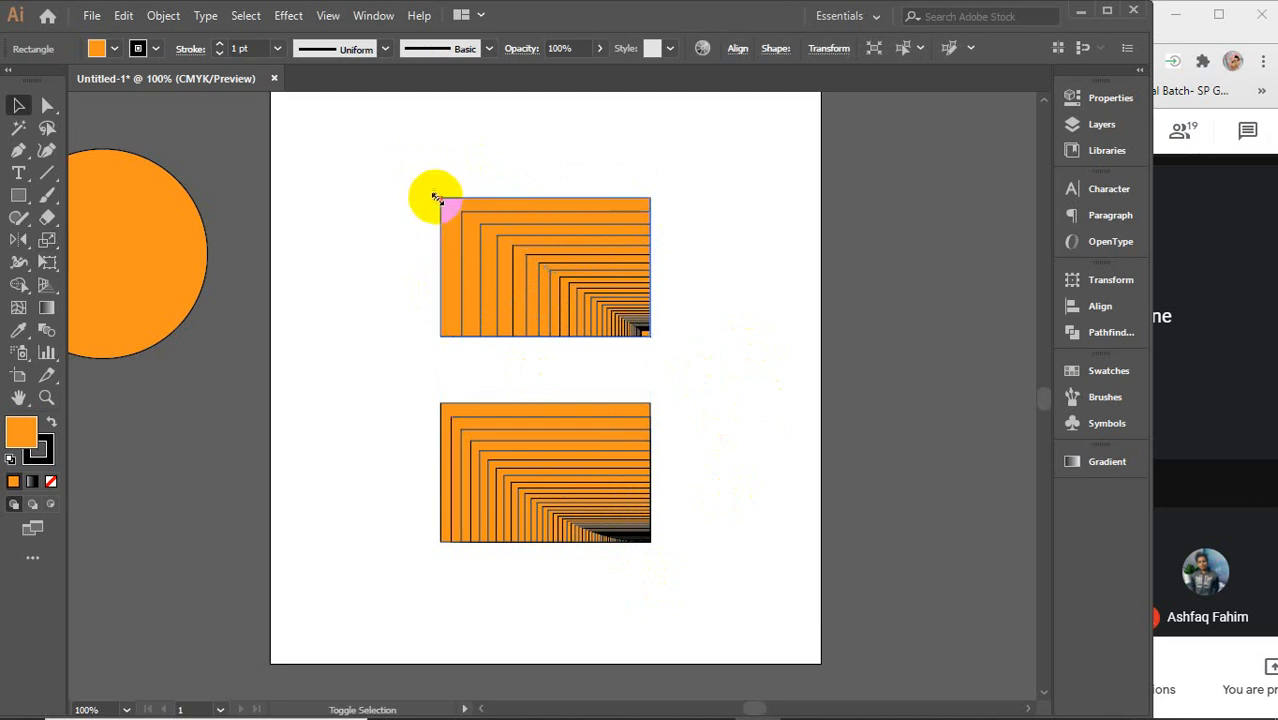
pyautogui.click(490, 408)
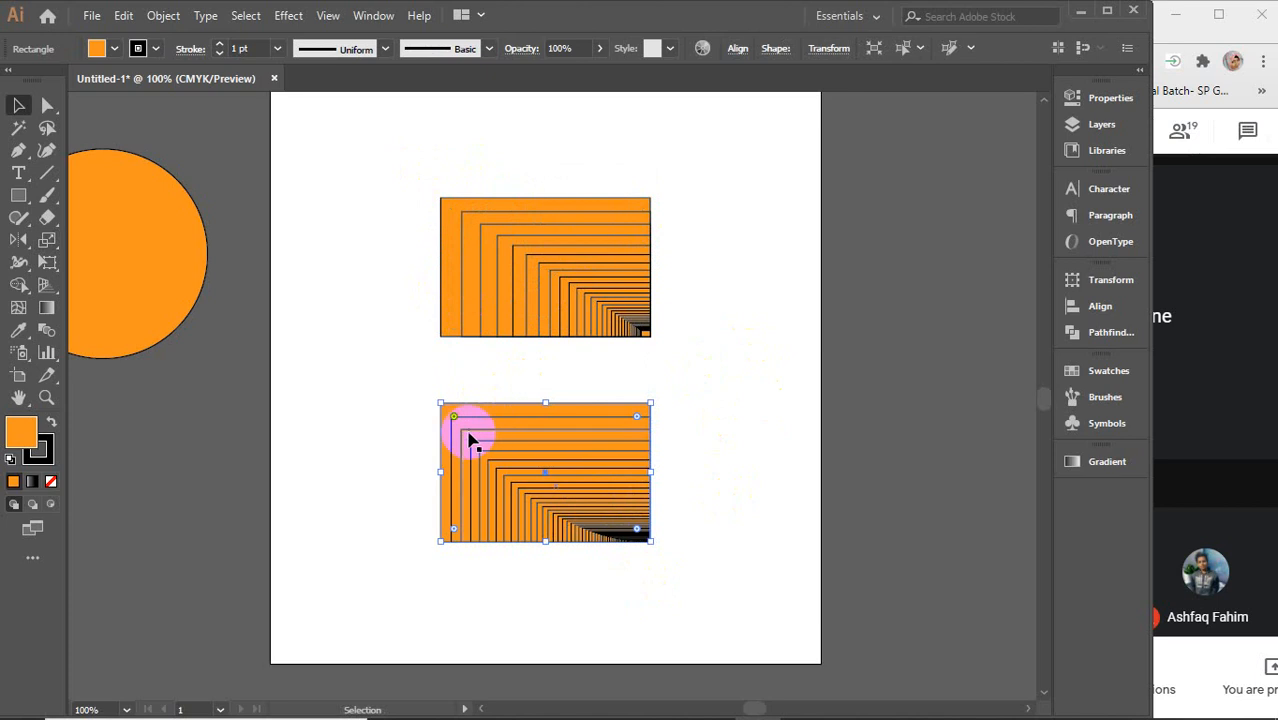
# - Copy the two outermost rectangles of the non-uniform stack and of the uniform stack onto the pasteboard beside the artboard
pyautogui.moveTo(441, 403); pyautogui.dragTo(442, 403)
pyautogui.scroll(3, 455, 409)
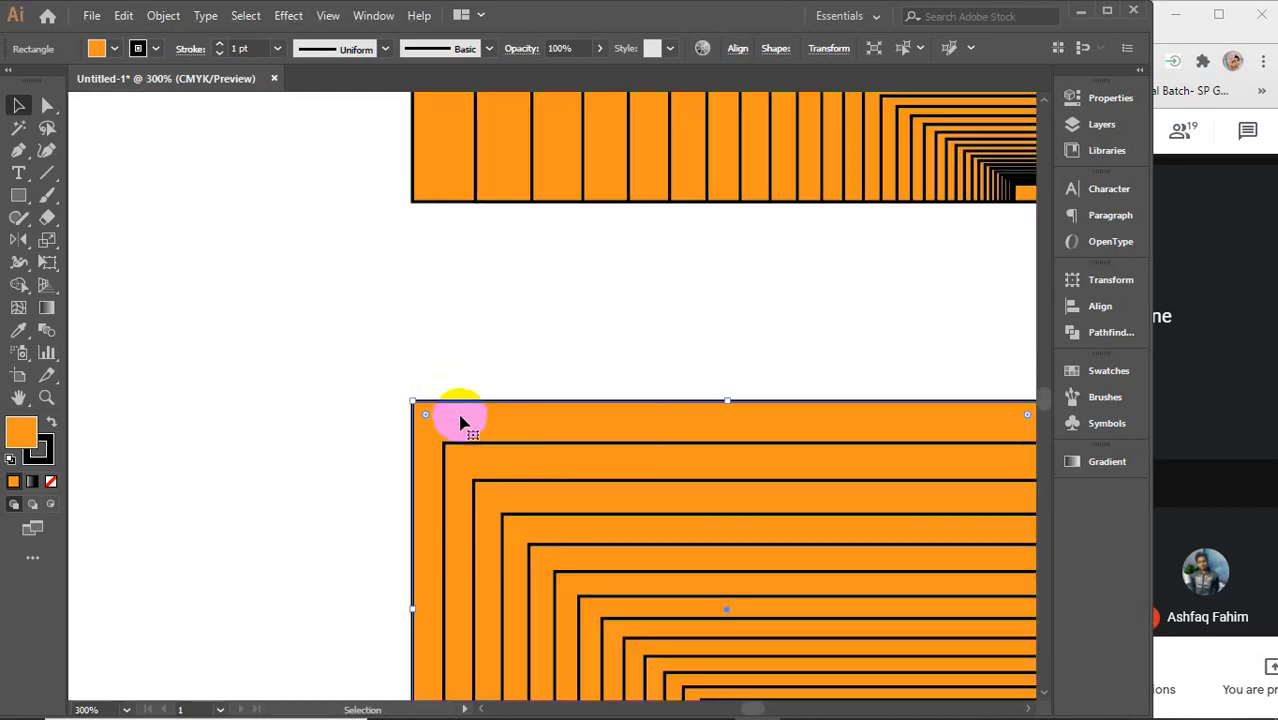
pyautogui.scroll(-4, 466, 459)
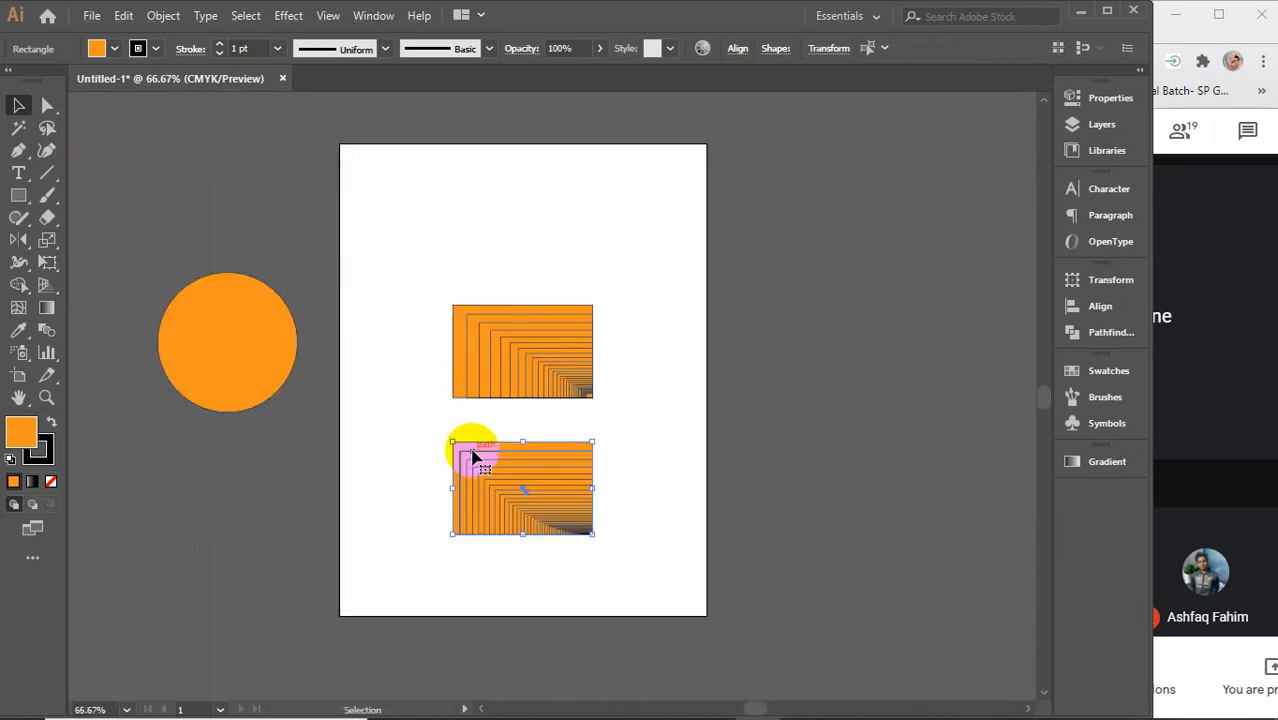
pyautogui.moveTo(466, 456); pyautogui.dragTo(768, 450)
pyautogui.scroll(2, 806, 466)
pyautogui.click(314, 122)
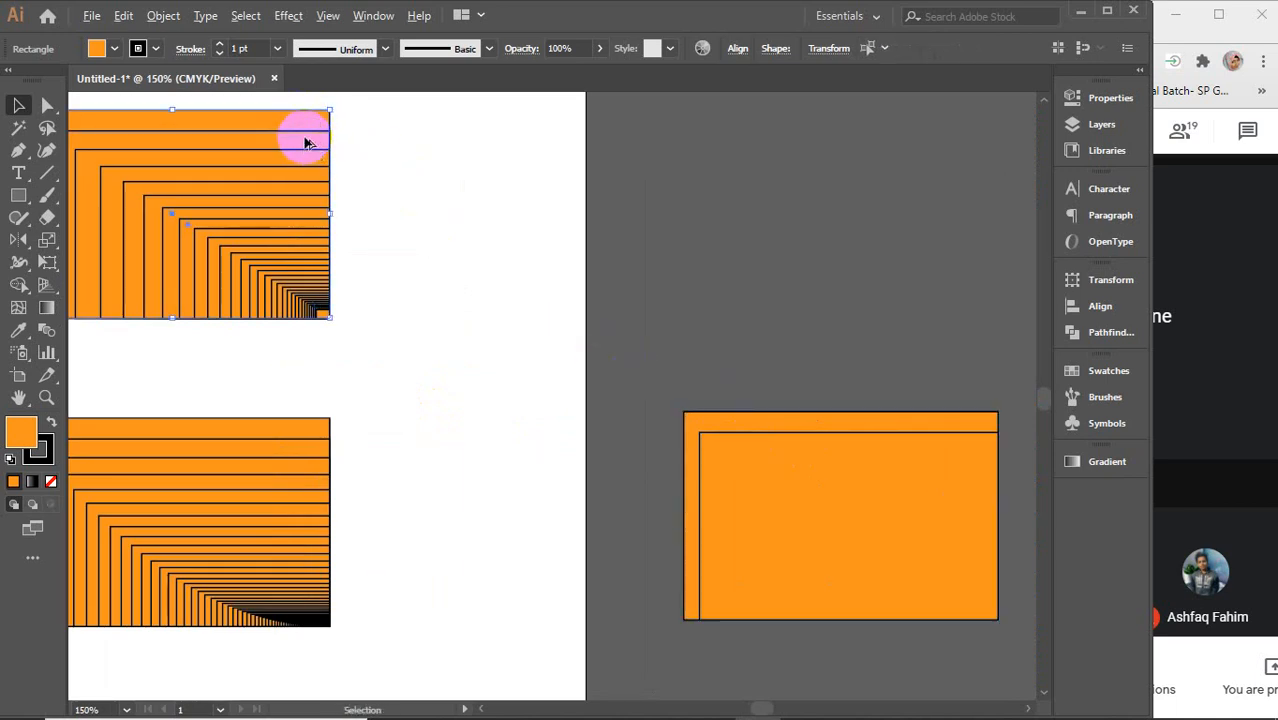
pyautogui.moveTo(307, 146); pyautogui.dragTo(968, 208)
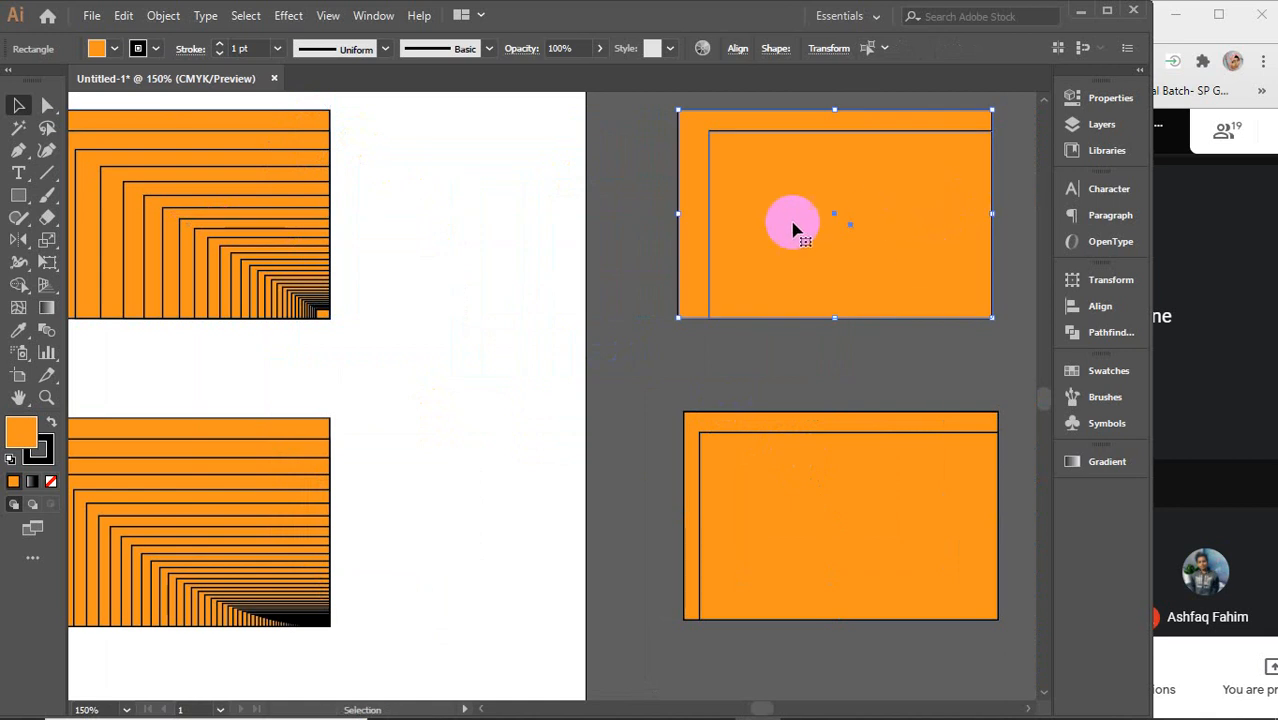
# - Shrink the outer rectangle of the copied uniform pair proportionally from its upper-left corner until it matches the inner rectangle
pyautogui.press('space')
pyautogui.moveTo(806, 283); pyautogui.dragTo(723, 330)
pyautogui.click(597, 133)
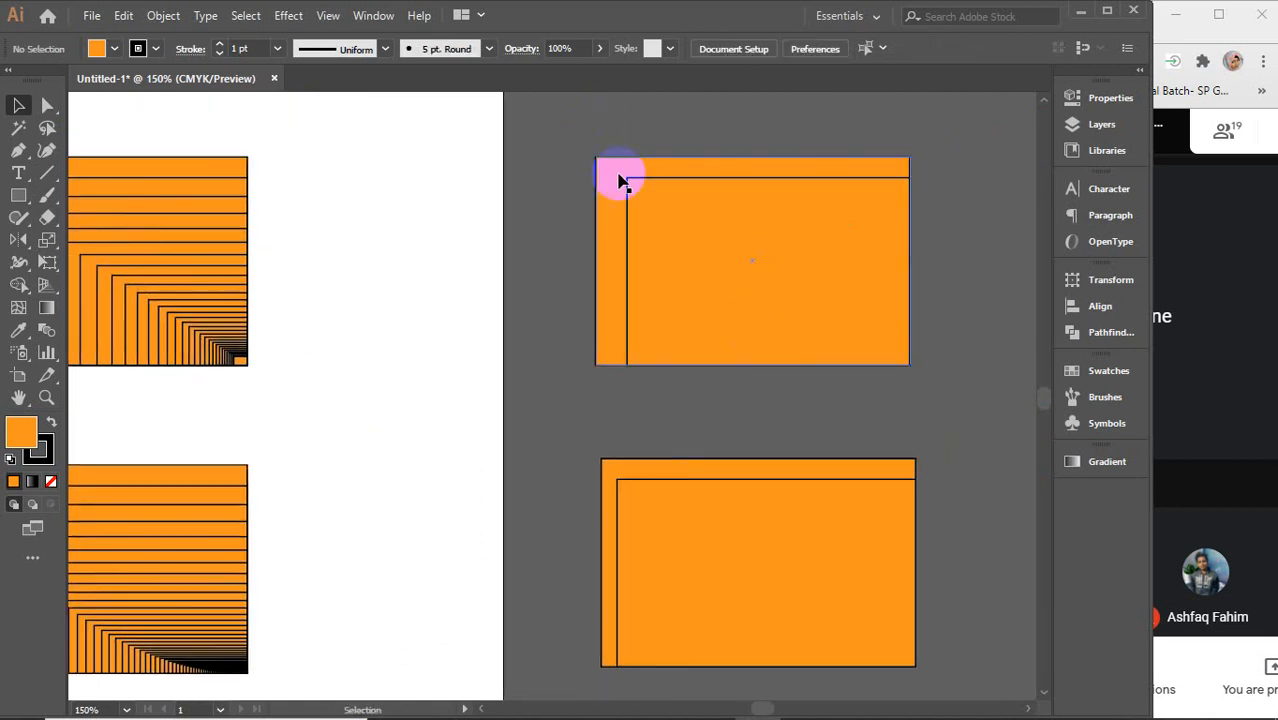
pyautogui.click(606, 176)
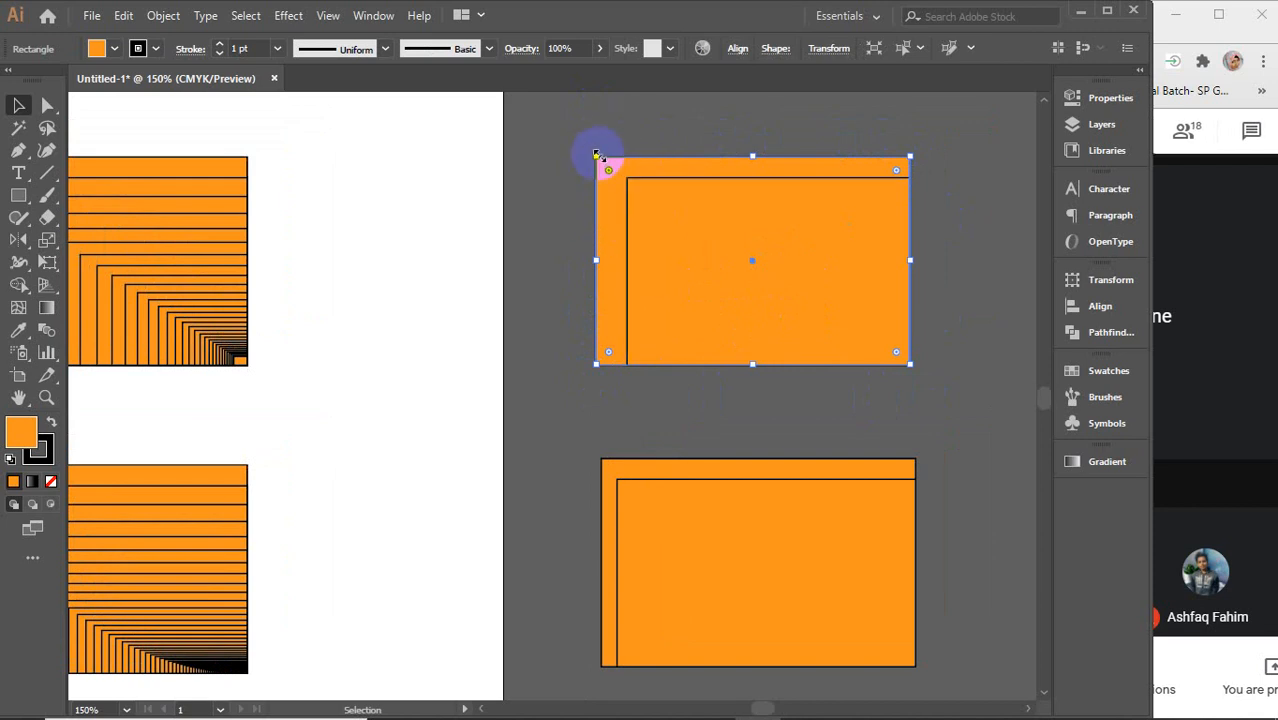
pyautogui.moveTo(593, 155); pyautogui.dragTo(627, 178)
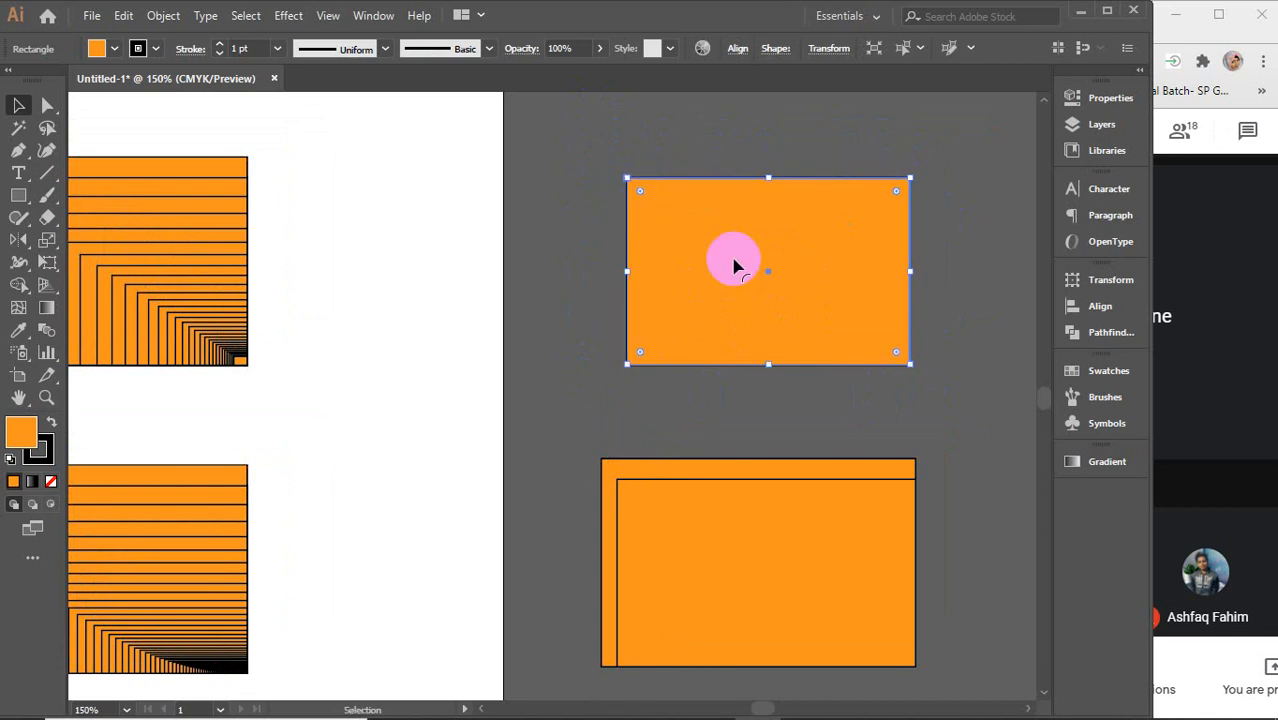
# - Shrink the outer rectangle of the copied non-uniform pair proportionally from its upper-left corner until its left edge meets the inner rectangle's
pyautogui.scroll(1, 672, 545)
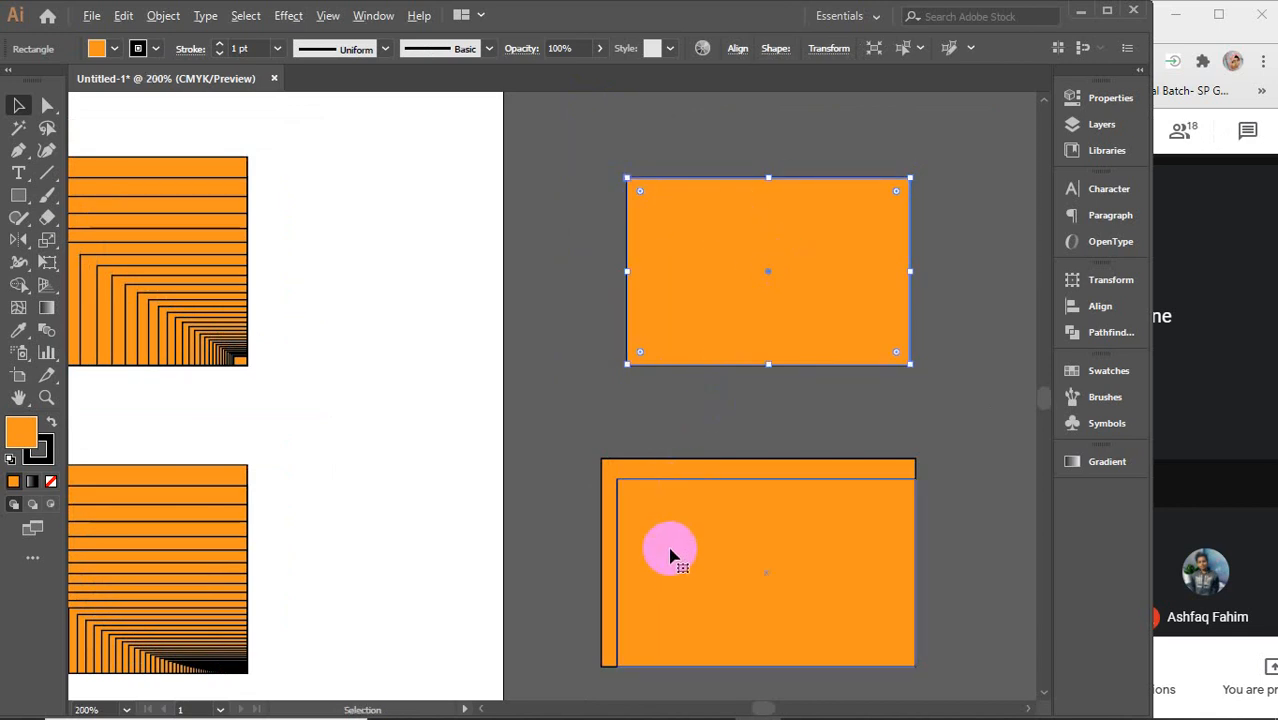
pyautogui.moveTo(718, 522); pyautogui.dragTo(619, 391)
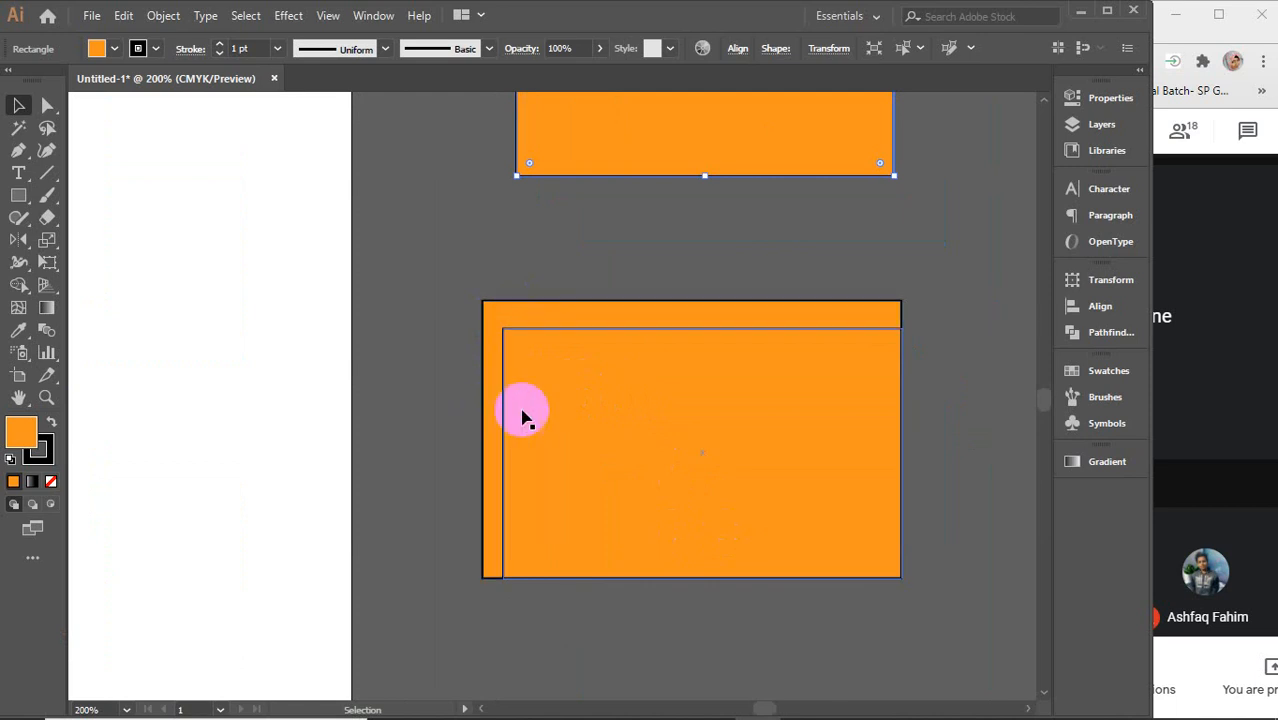
pyautogui.click(550, 313)
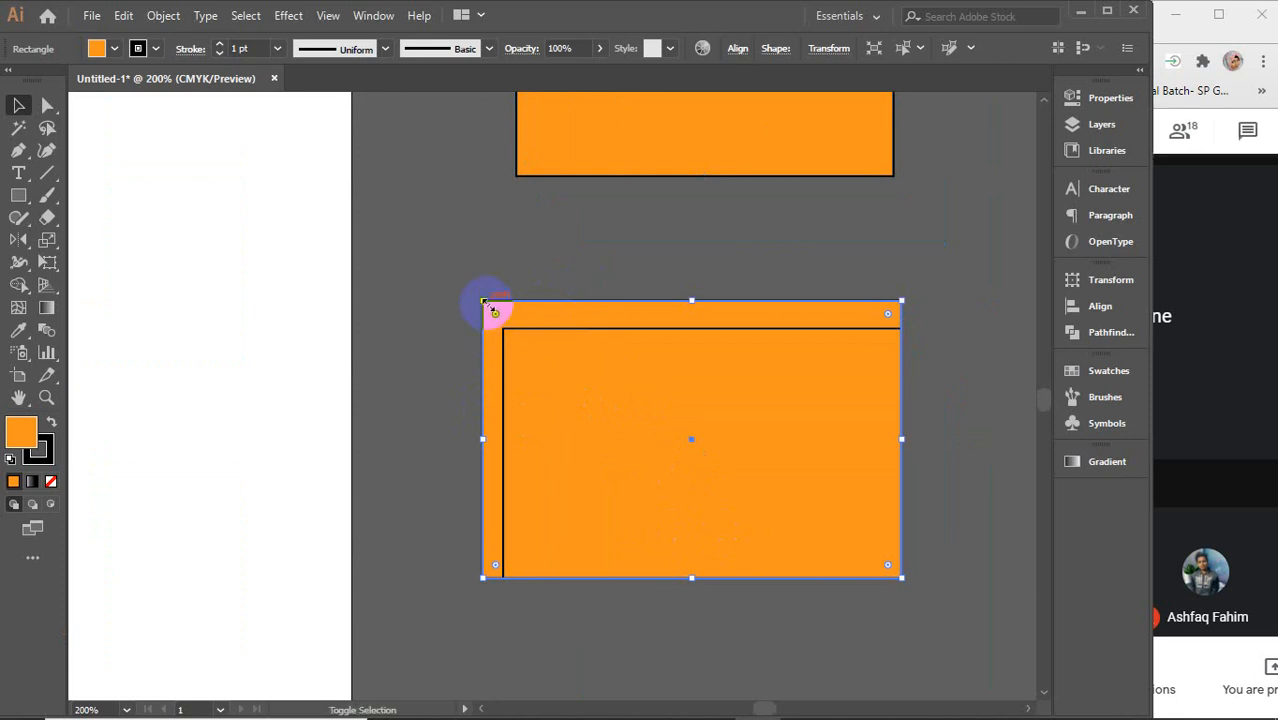
pyautogui.moveTo(487, 304); pyautogui.dragTo(495, 310)
pyautogui.moveTo(499, 310); pyautogui.dragTo(503, 313)
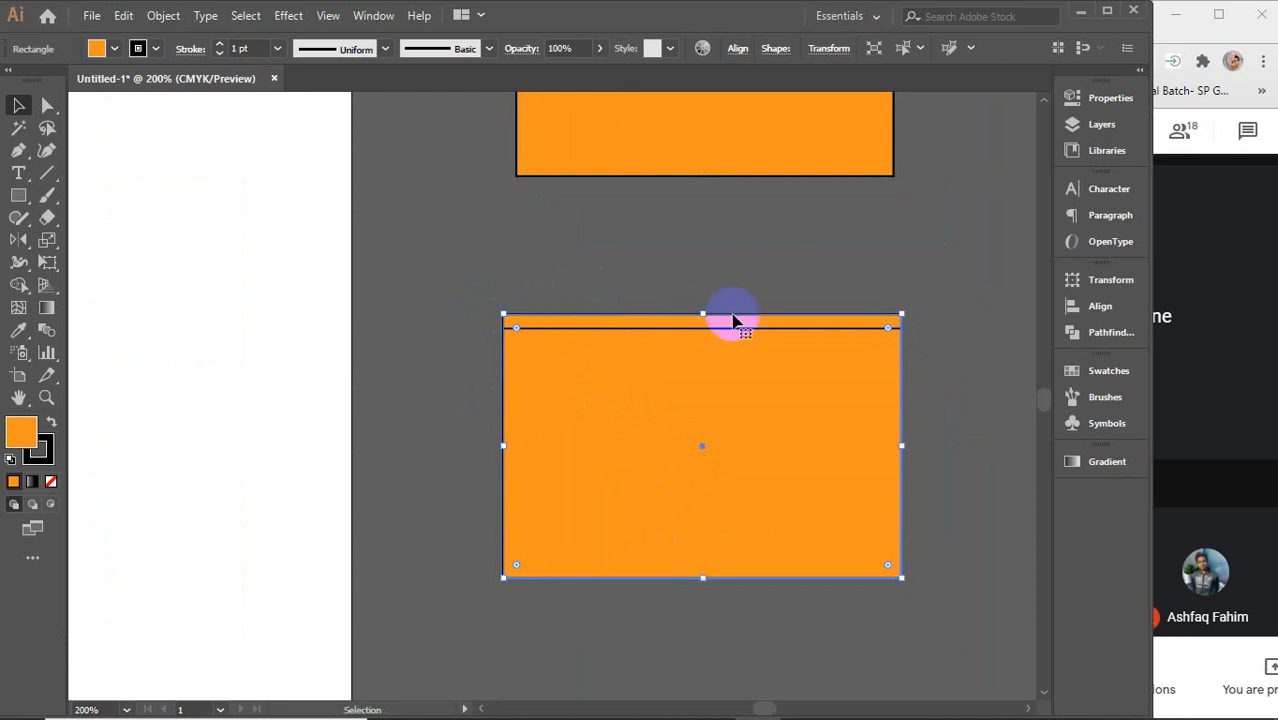
pyautogui.click(540, 230)
pyautogui.click(545, 323)
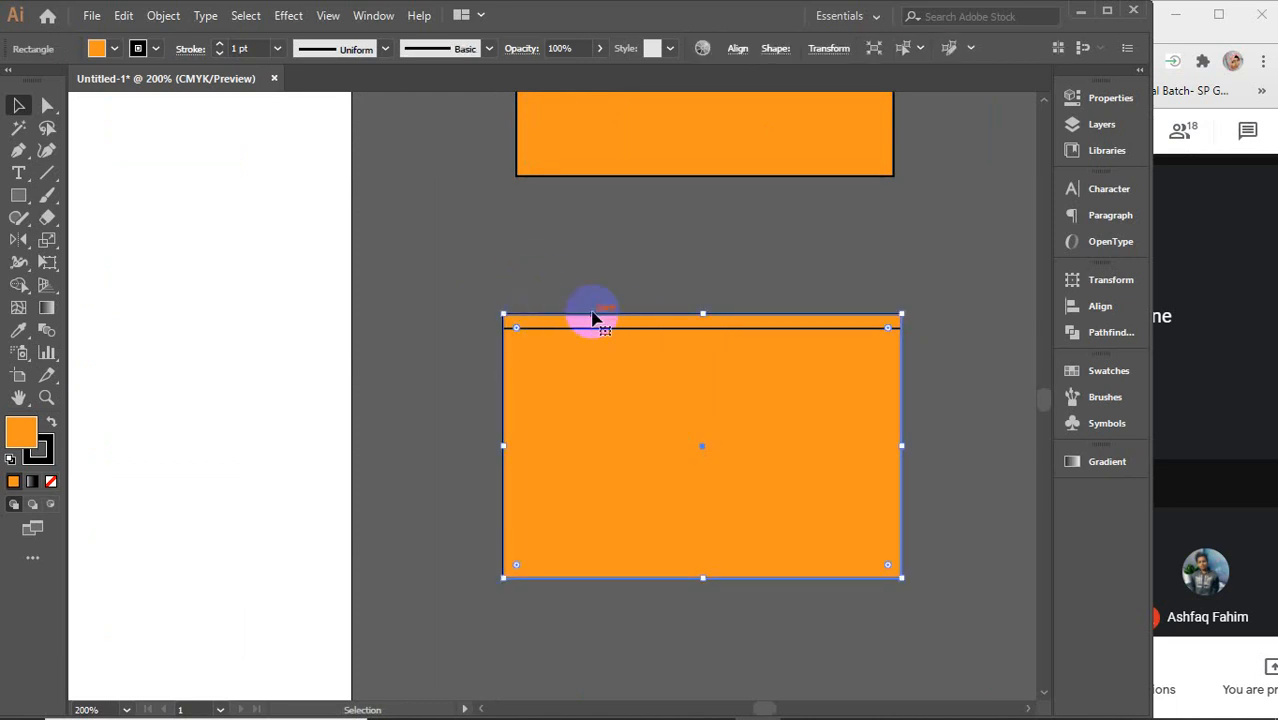
# - Delete all the comparison rectangles on the pasteboard beside the artboard
pyautogui.scroll(-2, 592, 318)
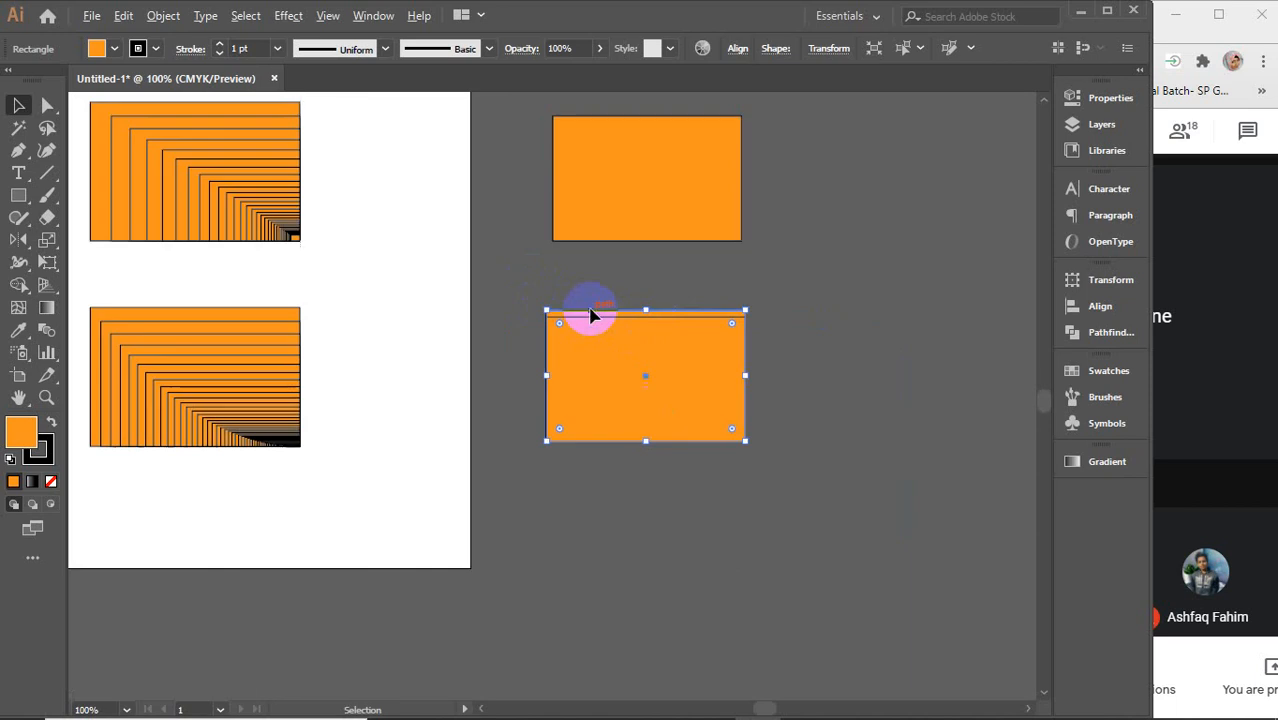
pyautogui.moveTo(576, 229); pyautogui.dragTo(653, 225)
pyautogui.moveTo(593, 166); pyautogui.dragTo(674, 361)
pyautogui.press('Delete')
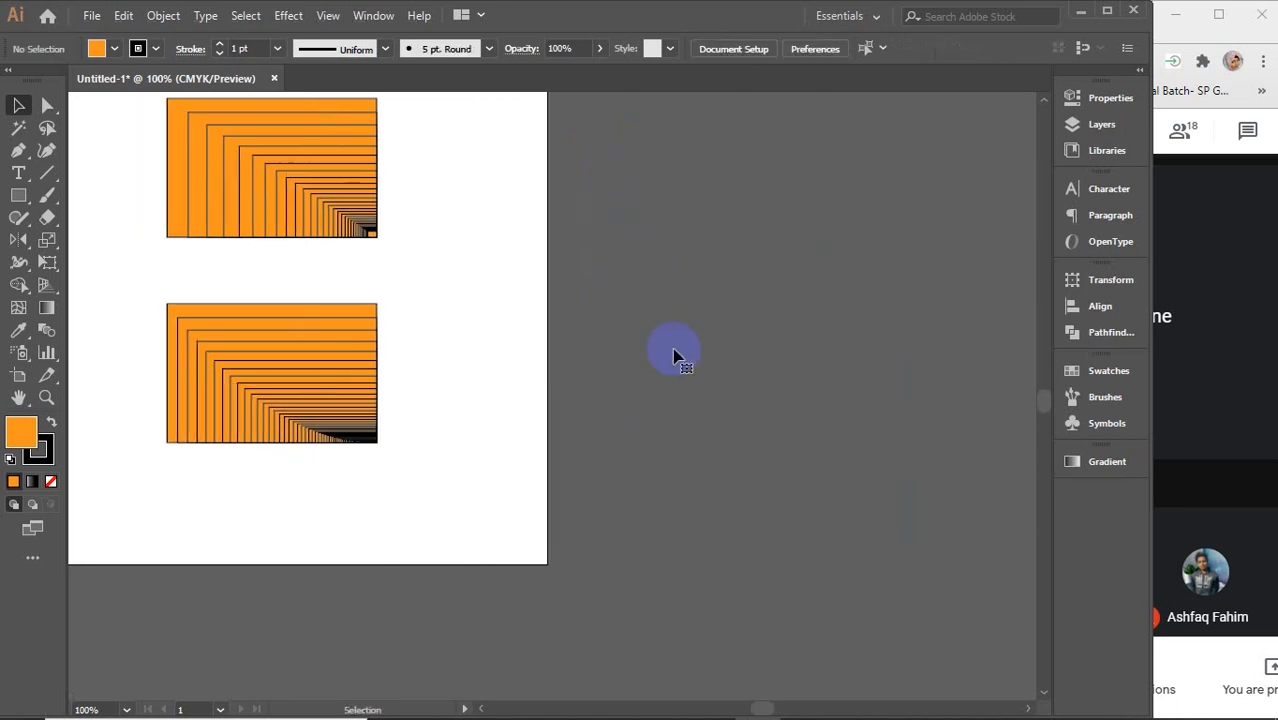
# - Copy the uniform stack's outermost rectangle onto the pasteboard beside the artboard
pyautogui.scroll(-1, 531, 371)
pyautogui.moveTo(491, 342); pyautogui.dragTo(599, 402)
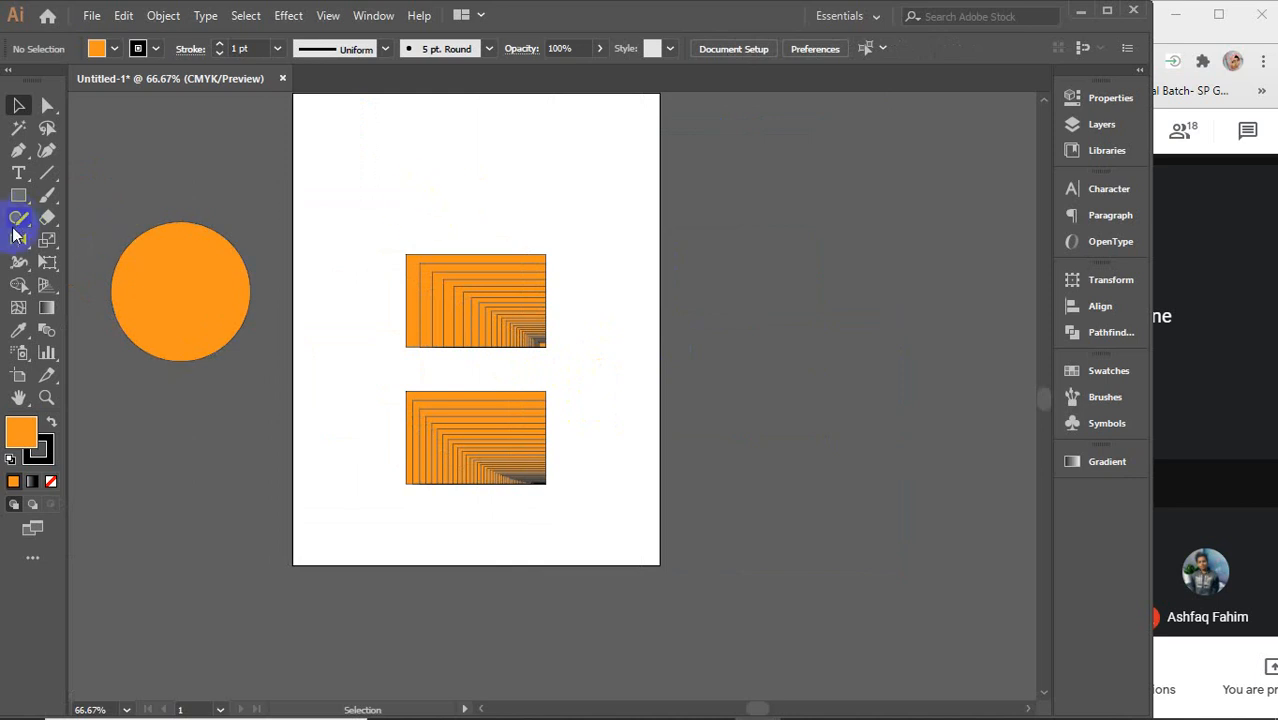
pyautogui.click(409, 258)
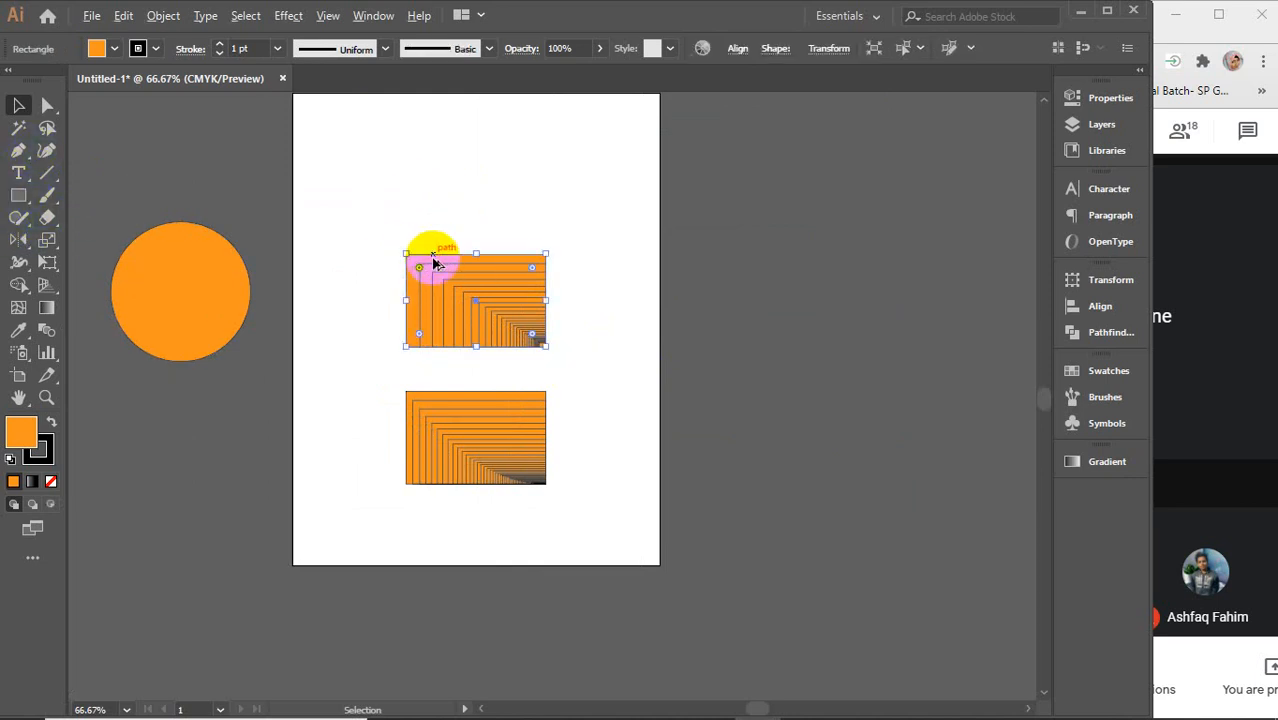
pyautogui.keyDown('alt'); pyautogui.moveTo(433, 256); pyautogui.dragTo(789, 217); pyautogui.keyUp('alt')
pyautogui.press('space')
pyautogui.moveTo(845, 248); pyautogui.dragTo(767, 279)
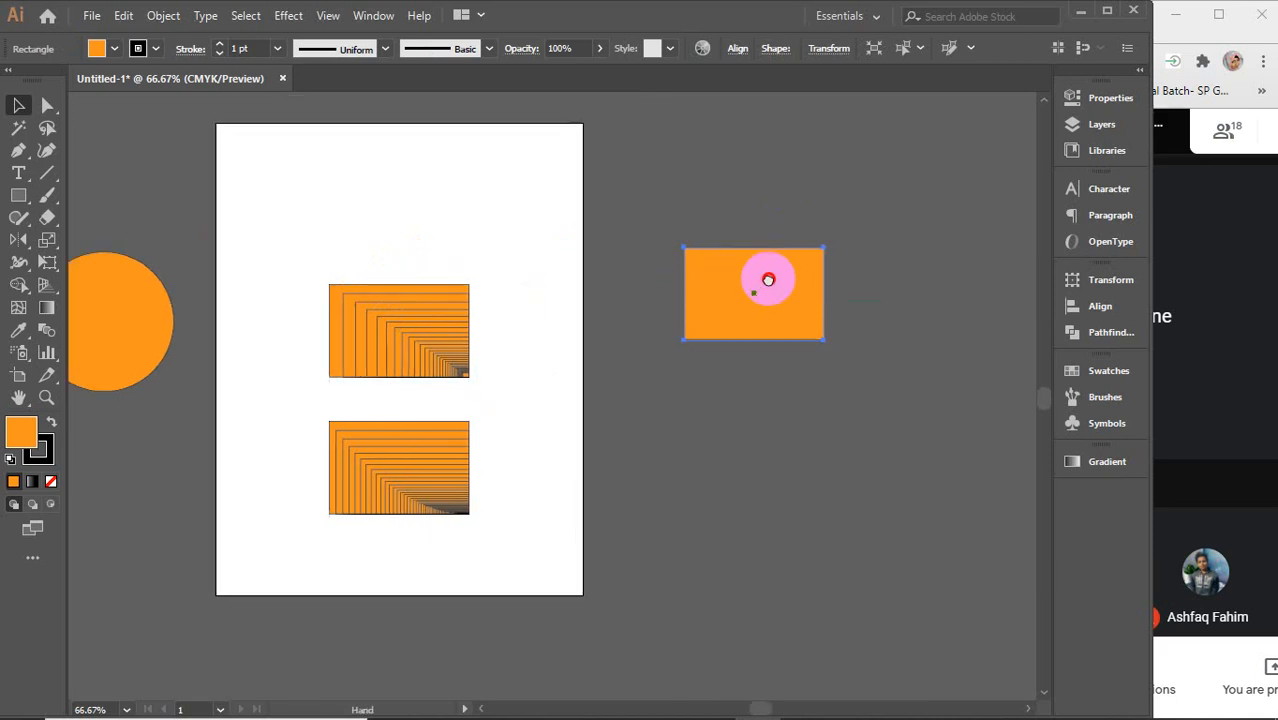
pyautogui.click(766, 300)
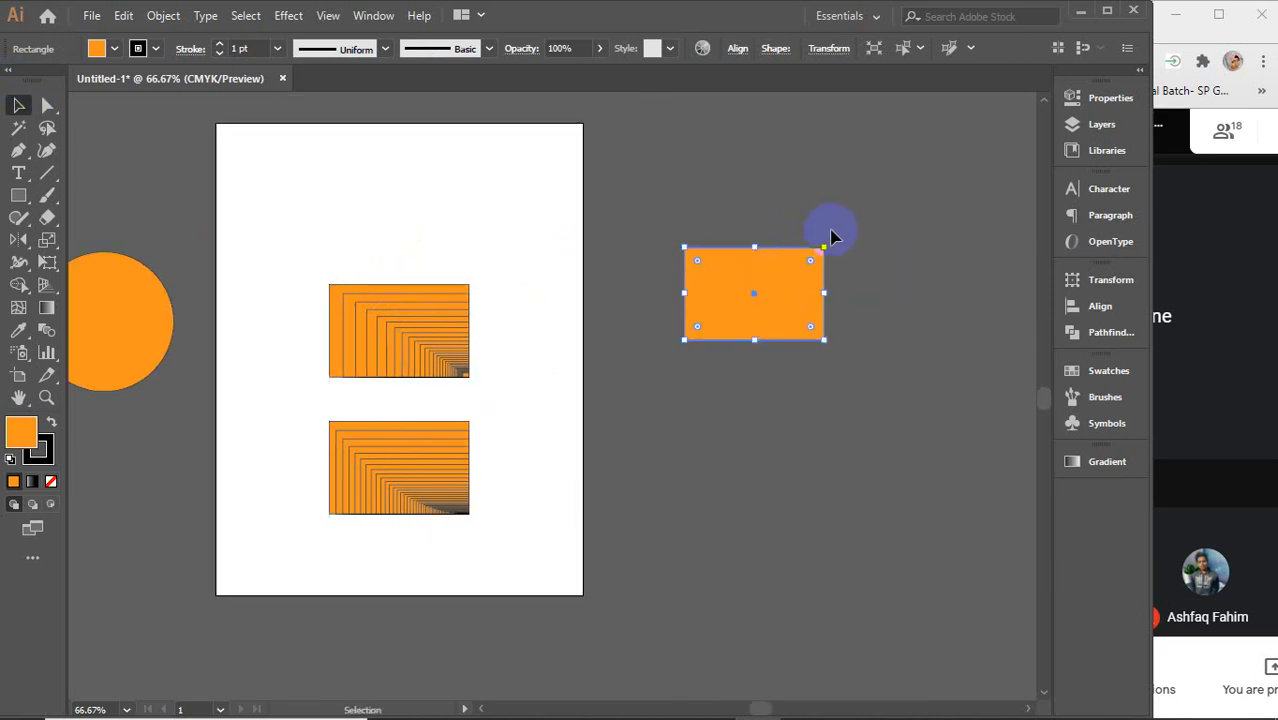
pyautogui.moveTo(829, 241)
pyautogui.mouseDown()
pyautogui.moveTo(876, 345)
pyautogui.moveTo(783, 199)
pyautogui.moveTo(827, 251)
pyautogui.mouseUp()
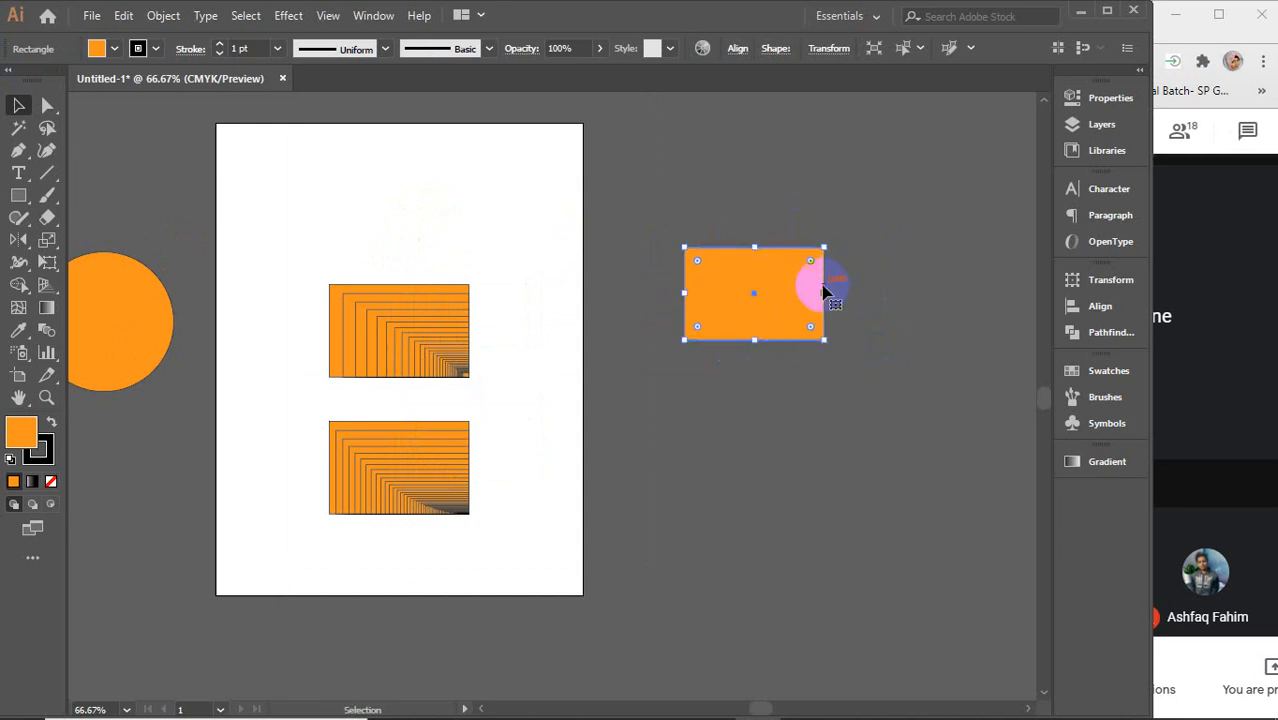
pyautogui.rightClick(796, 278)
pyautogui.moveTo(847, 572)
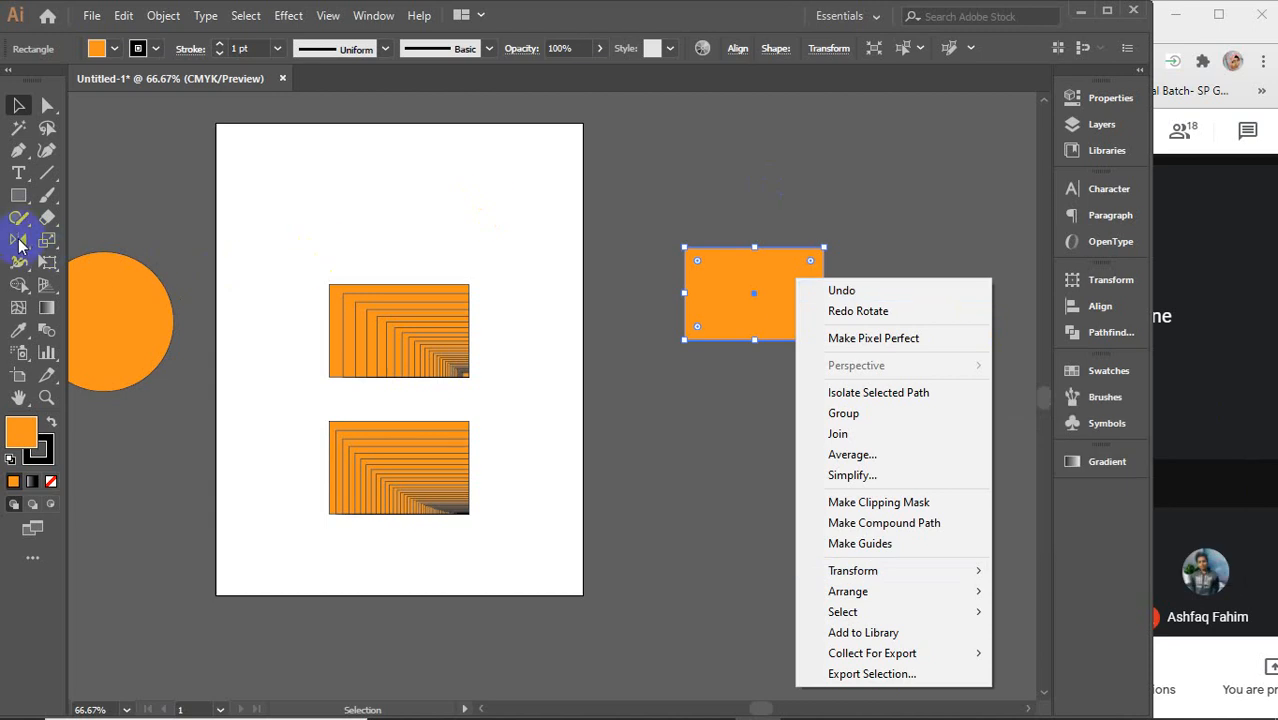
pyautogui.moveTo(18, 239); pyautogui.dragTo(100, 262)
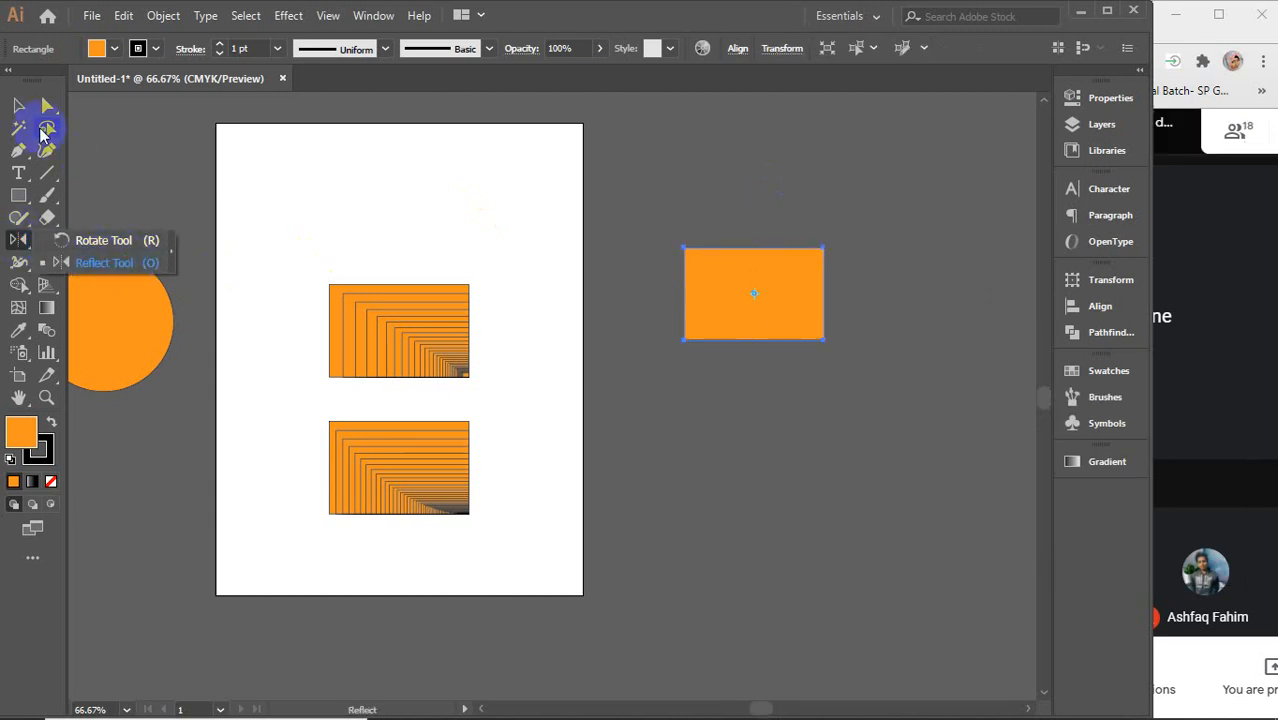
pyautogui.click(18, 104)
pyautogui.click(760, 449)
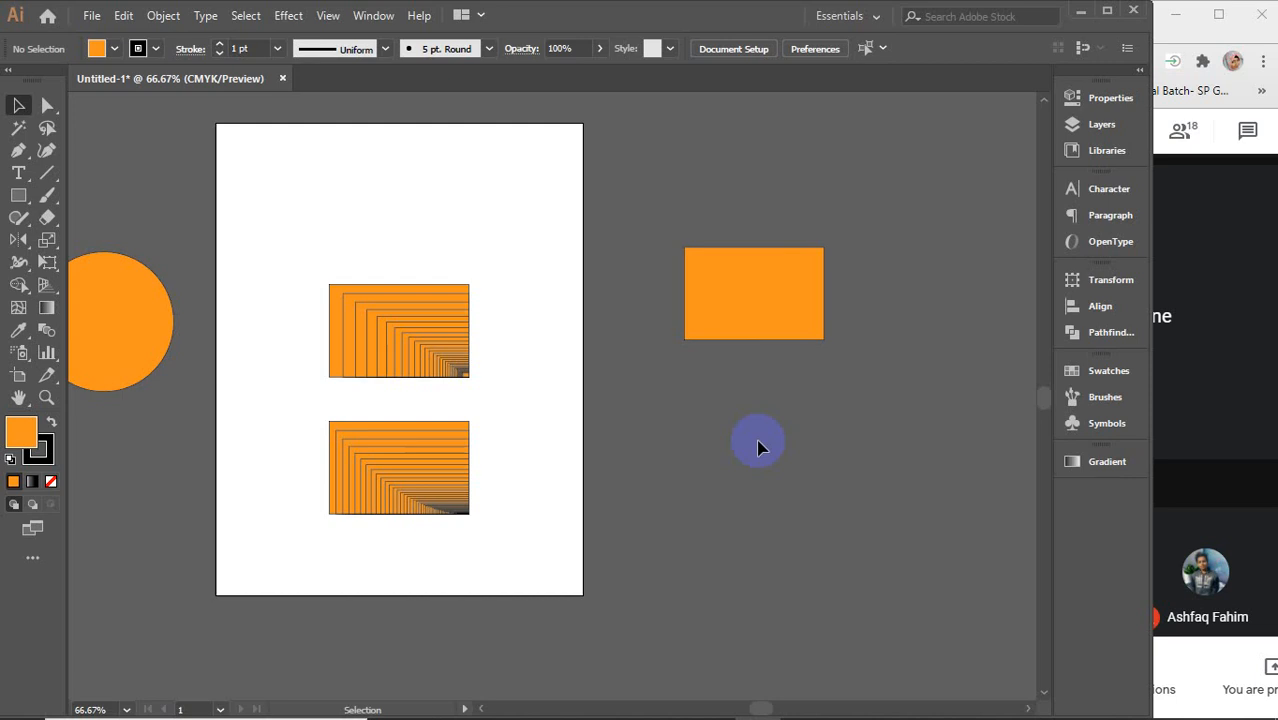
# - Place a fresh copy of the uniform stack's outermost rectangle on the pasteboard and delete the earlier loose copy
pyautogui.scroll(2, 390, 350)
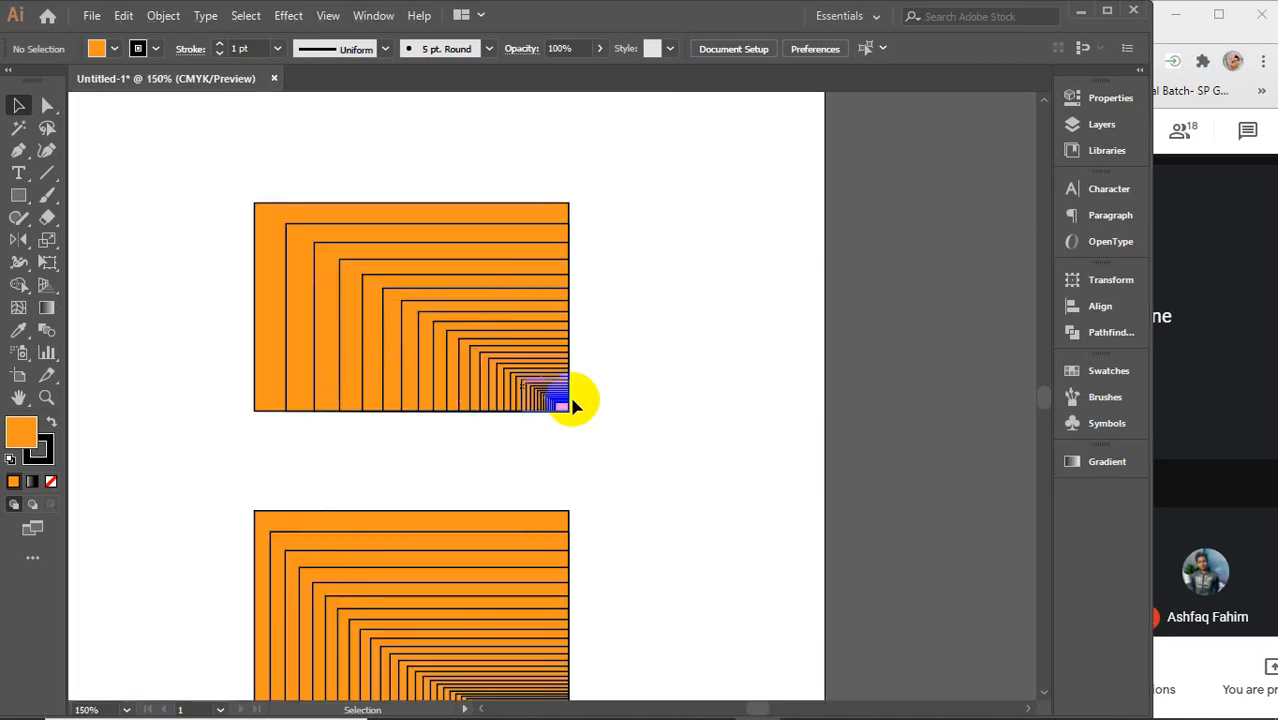
pyautogui.moveTo(671, 437); pyautogui.dragTo(735, 339)
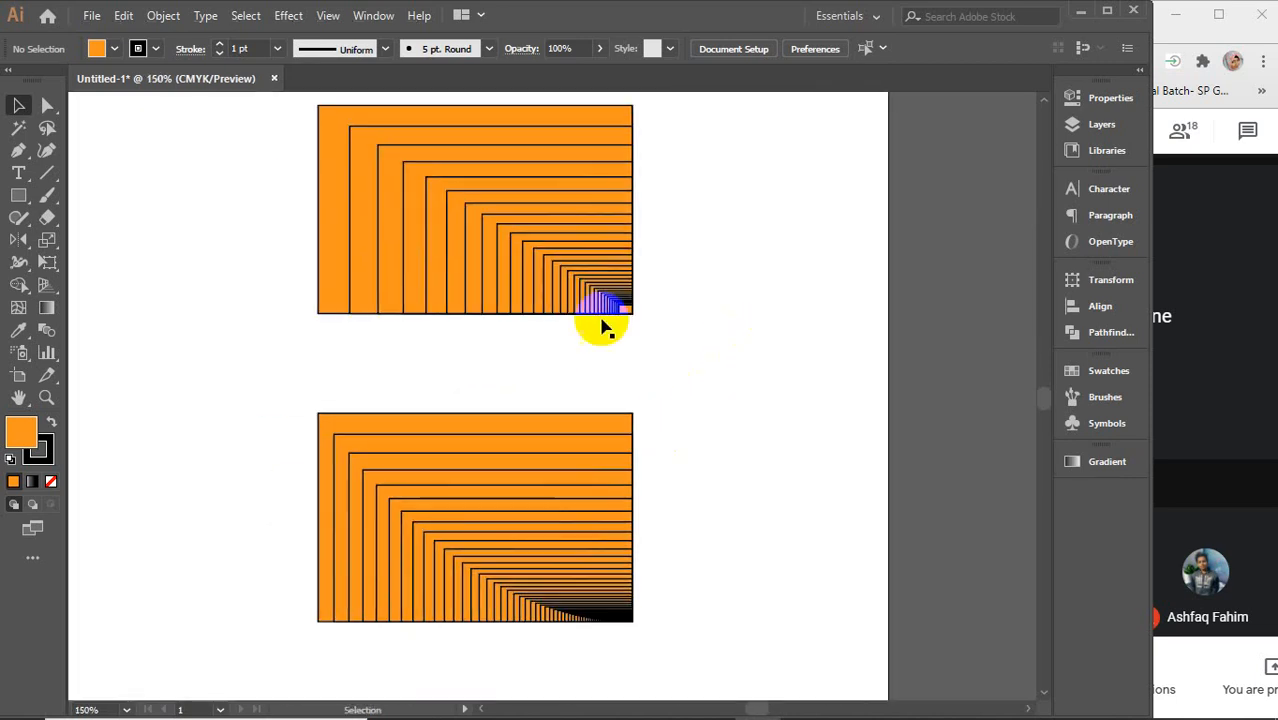
pyautogui.click(329, 259)
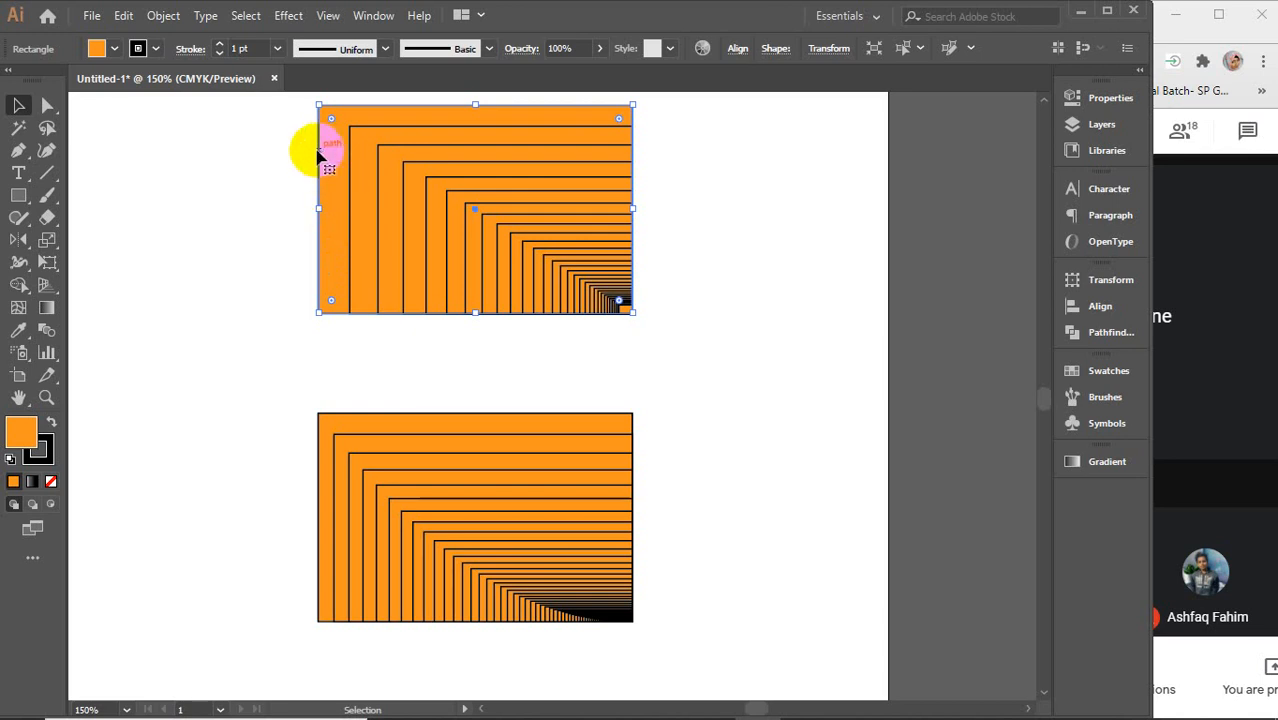
pyautogui.moveTo(325, 163); pyautogui.dragTo(719, 160)
pyautogui.moveTo(824, 342); pyautogui.dragTo(379, 409)
pyautogui.click(767, 171)
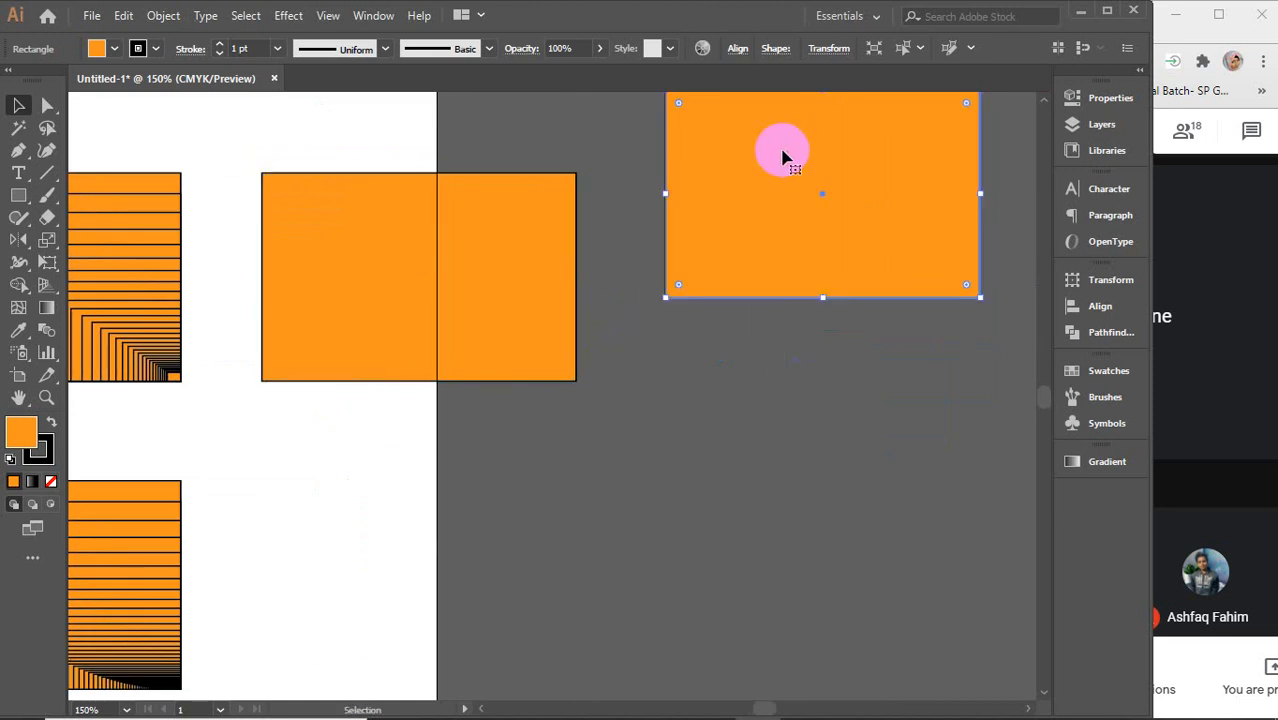
pyautogui.press('Delete')
pyautogui.moveTo(519, 254); pyautogui.dragTo(784, 294)
# - Check the width and height of the copied rectangle in its properties
pyautogui.click(1100, 100)
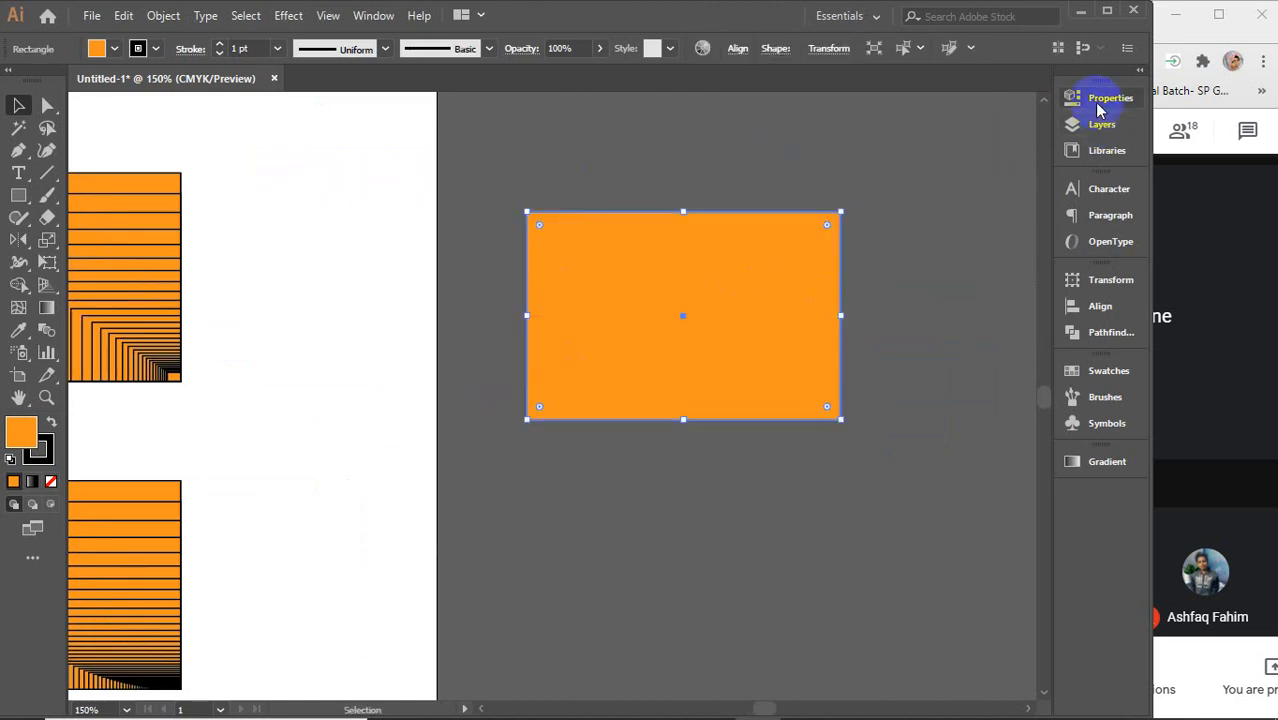
pyautogui.click(978, 171)
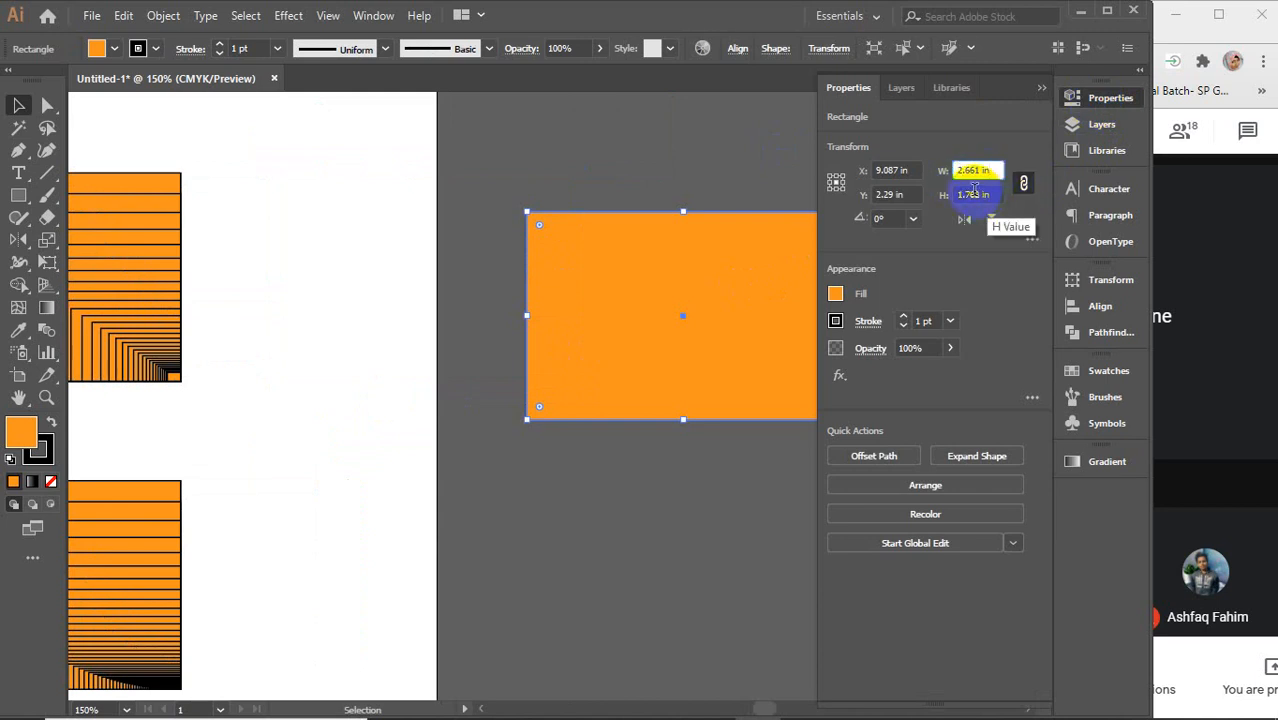
pyautogui.click(1040, 90)
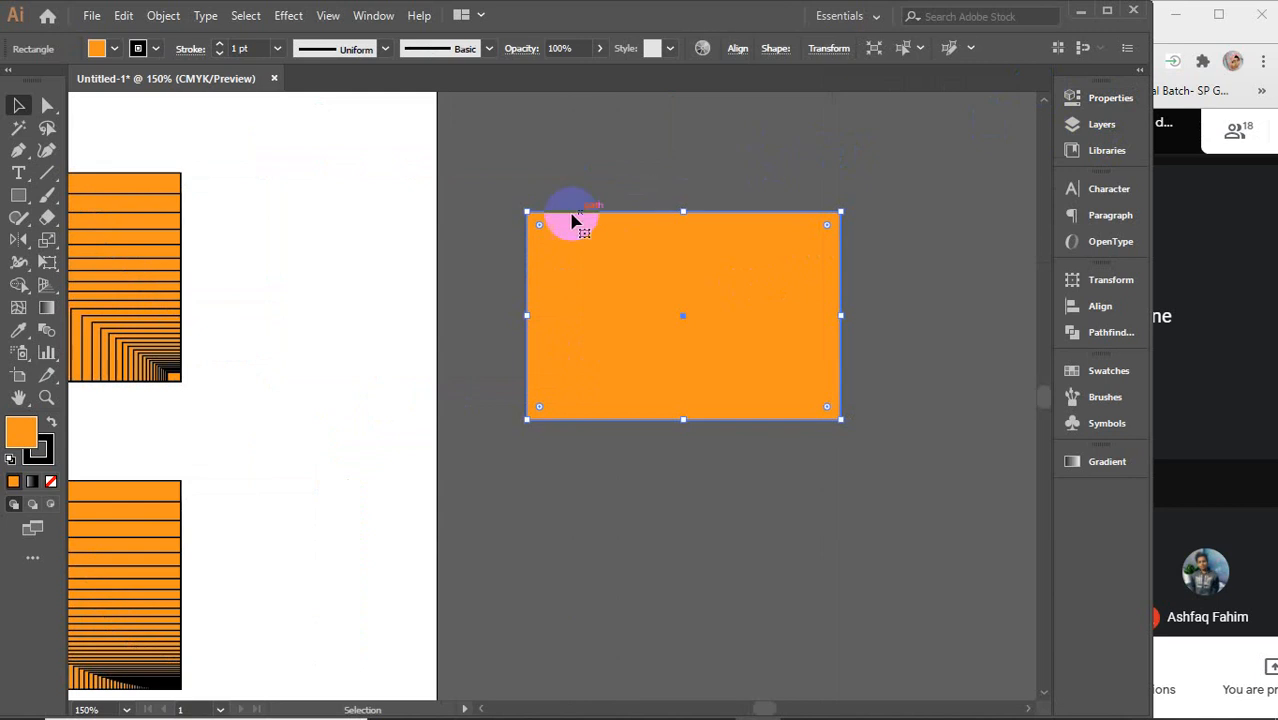
# - Nudge the loose rectangle slightly, then open its Scale options about the centre and set uniform scaling to 100%
pyautogui.moveTo(616, 260)
pyautogui.mouseDown()
pyautogui.moveTo(617, 236)
pyautogui.moveTo(612, 252)
pyautogui.mouseUp()
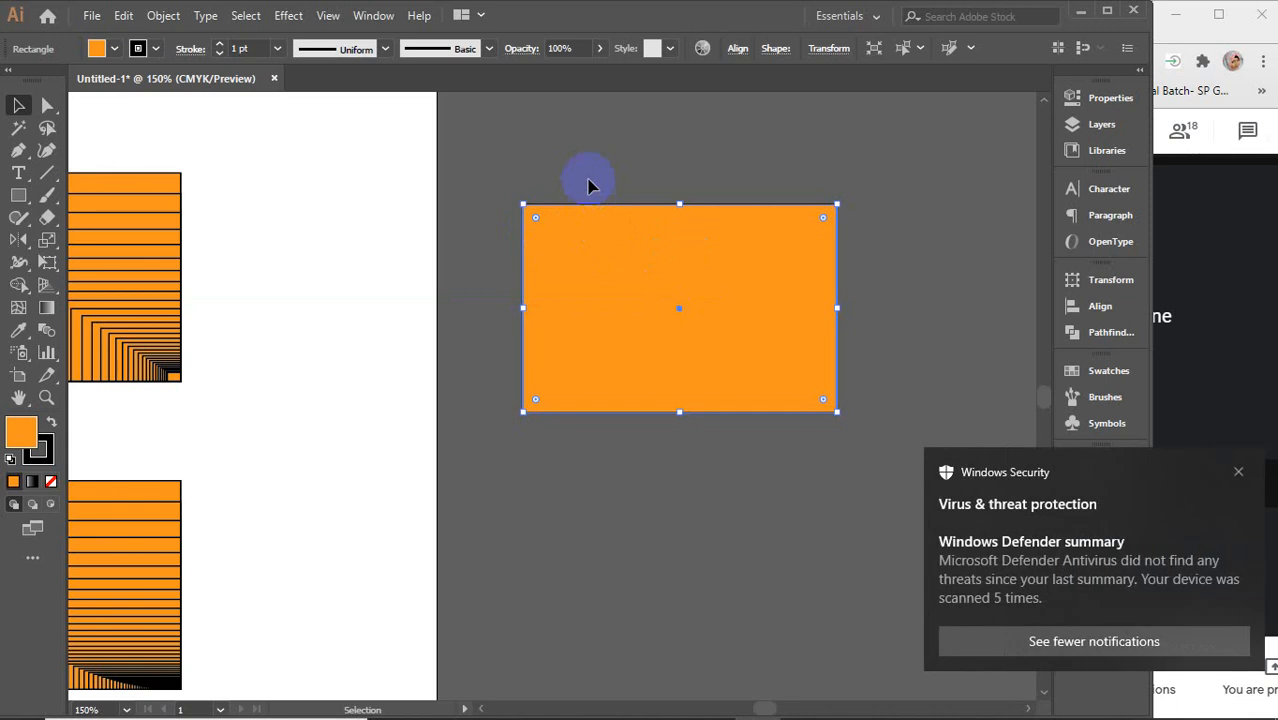
pyautogui.click(1236, 472)
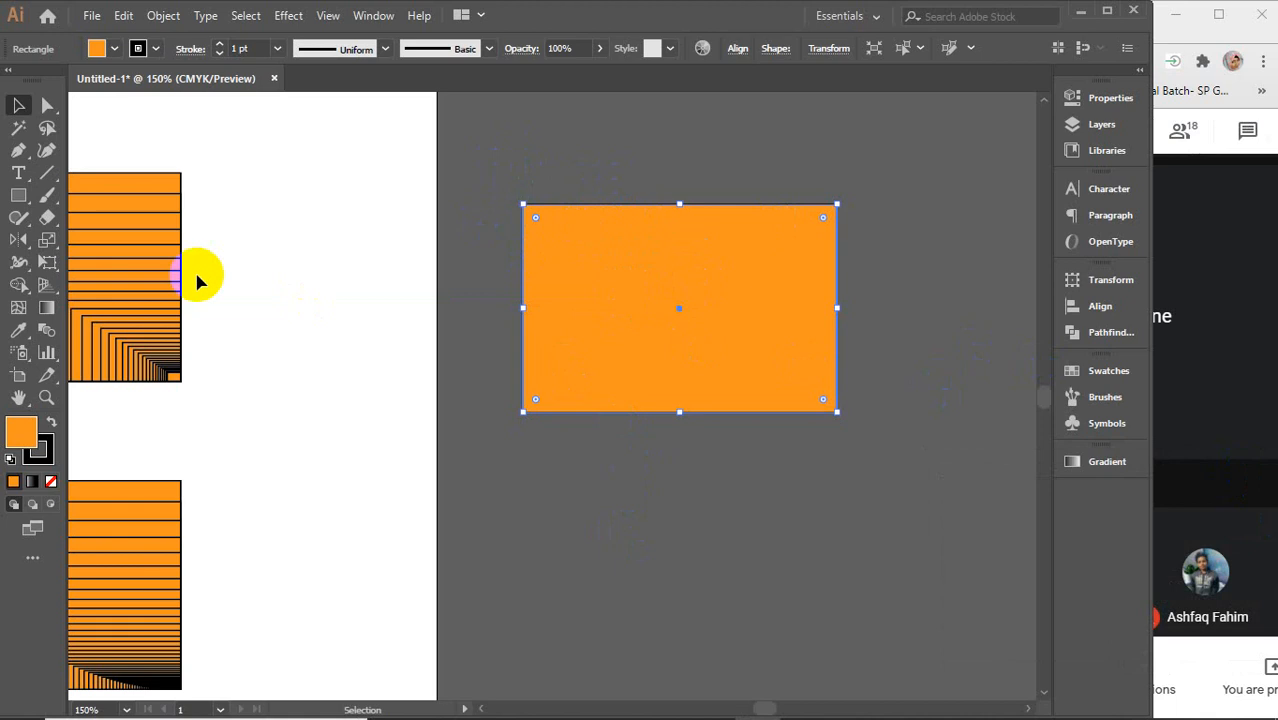
pyautogui.click(47, 240)
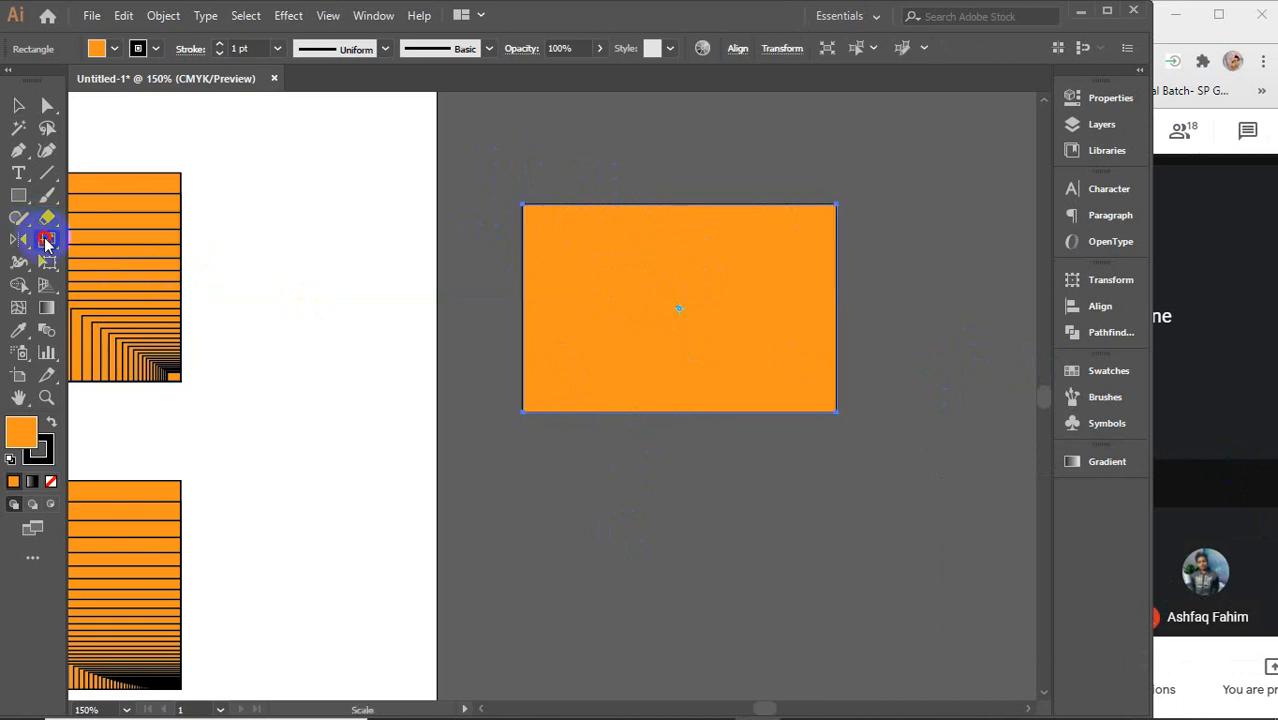
pyautogui.click(676, 304)
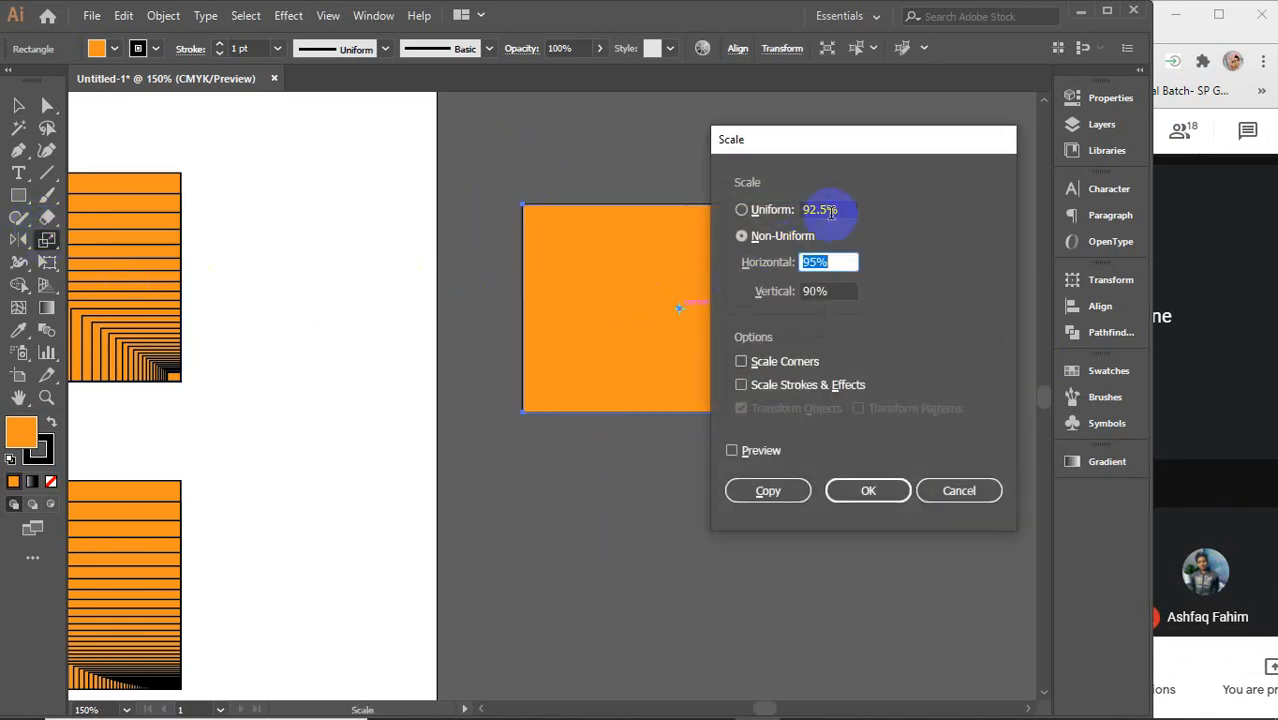
pyautogui.click(847, 209)
pyautogui.click(789, 210)
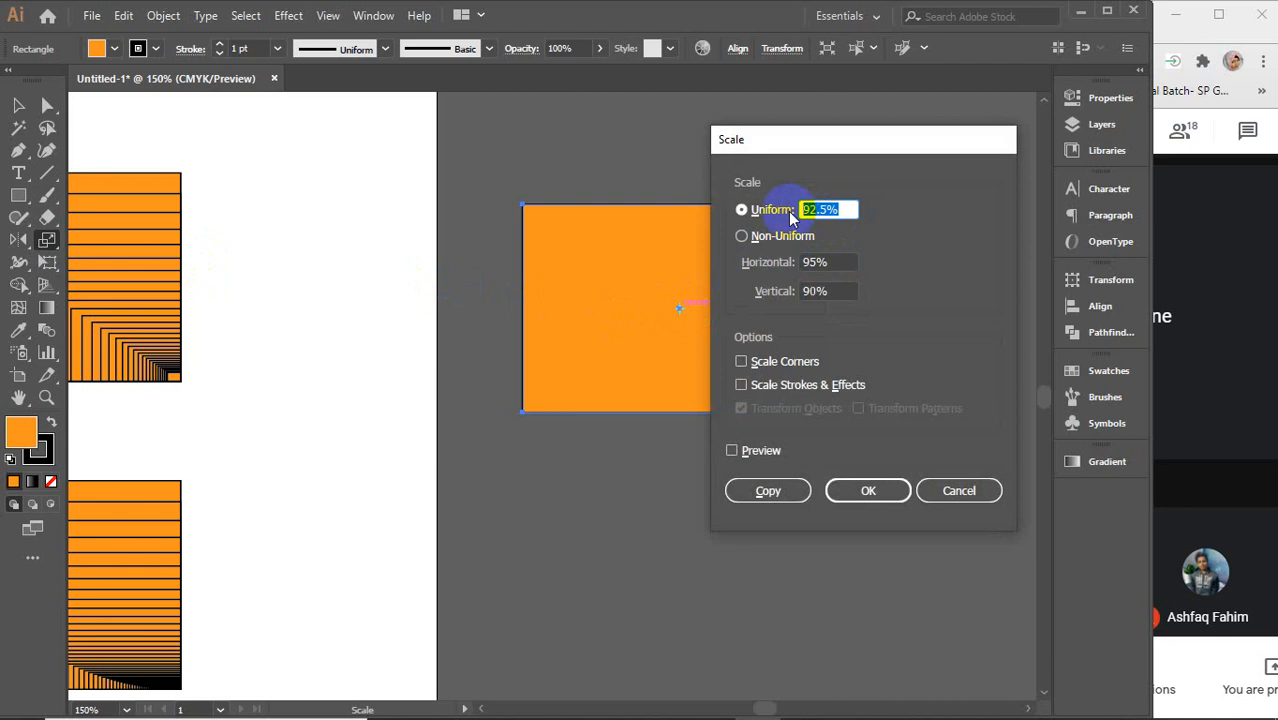
pyautogui.write('100')
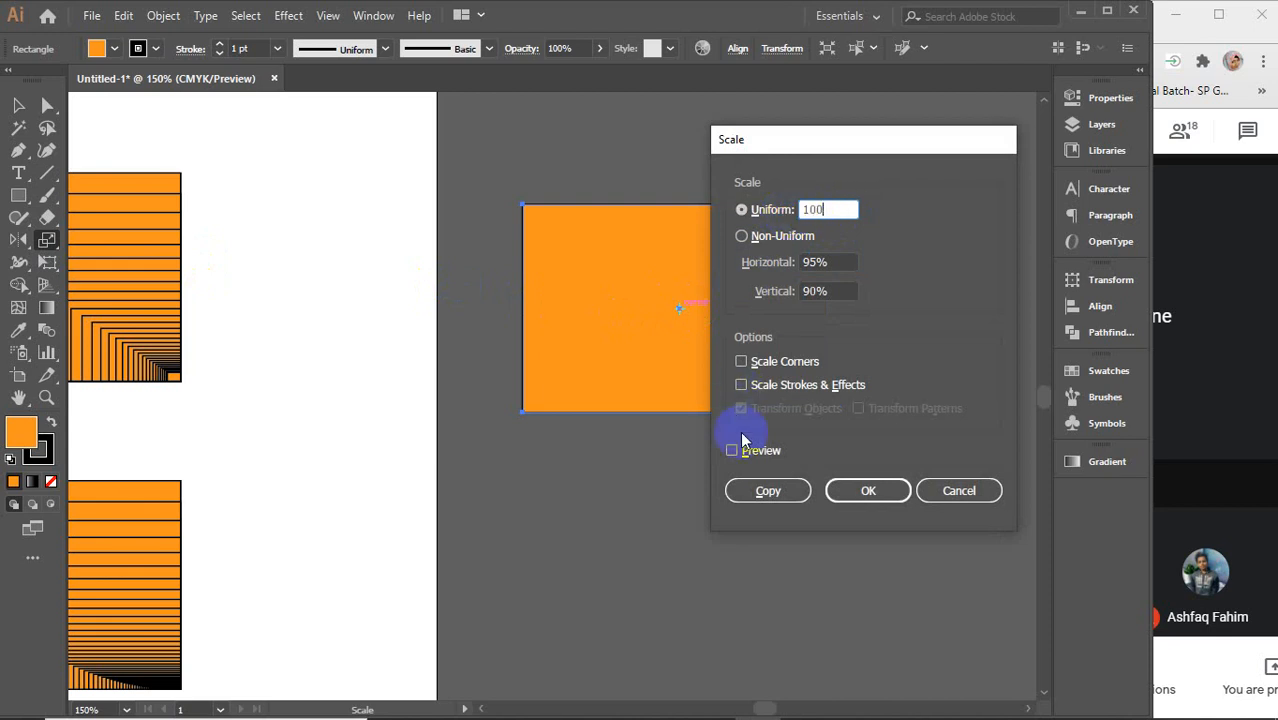
pyautogui.click(742, 440)
pyautogui.click(812, 207)
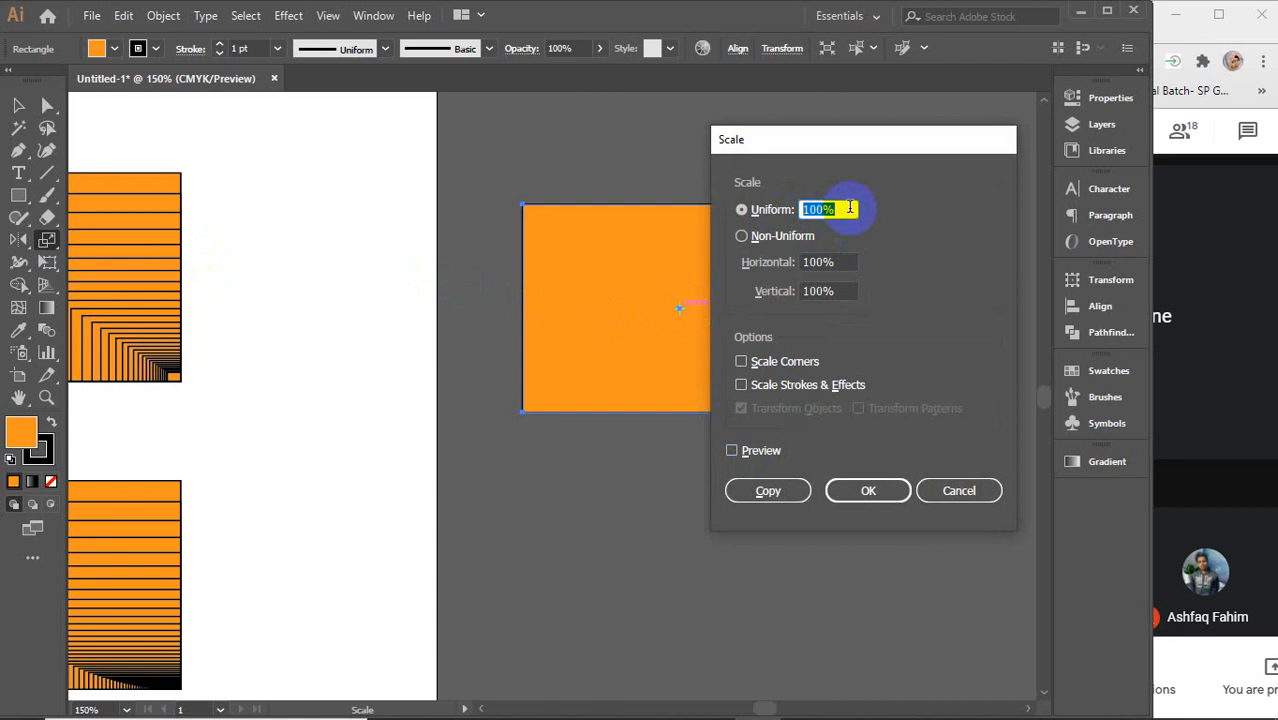
# - Create a copy of the orange rectangle scaled uniformly to 98% and move the copy directly below the original
pyautogui.write('98')
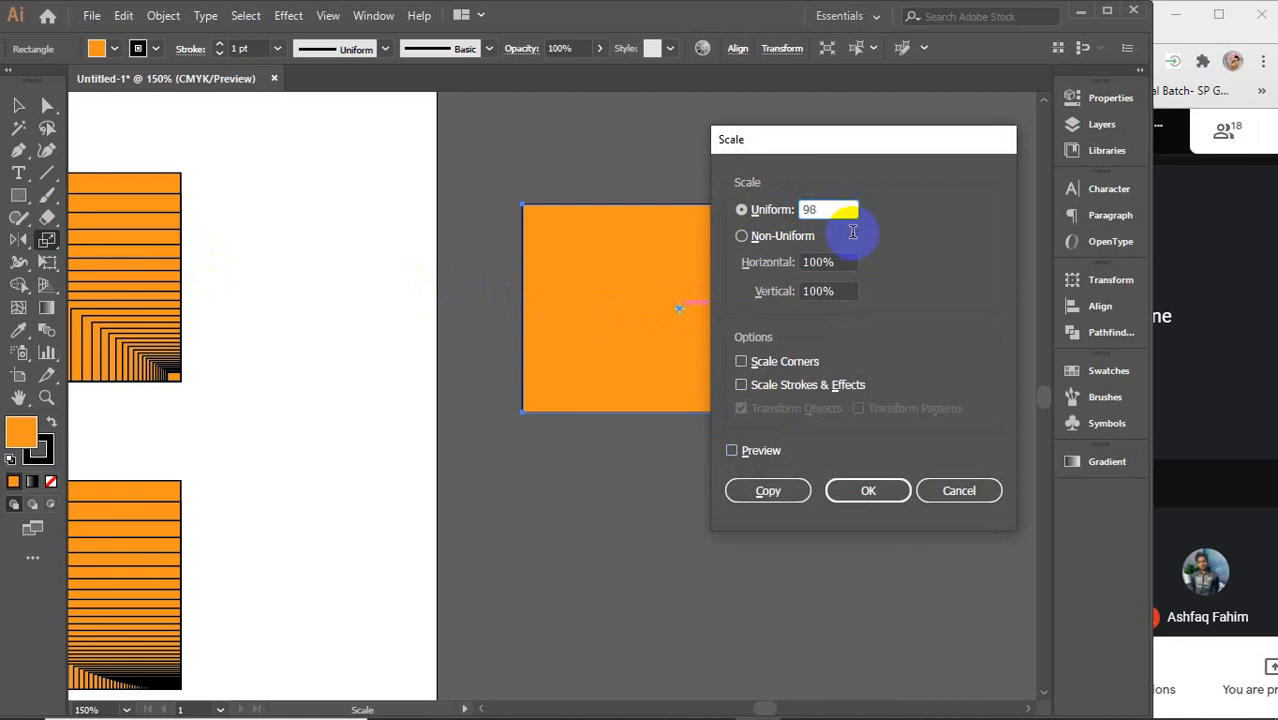
pyautogui.click(790, 486)
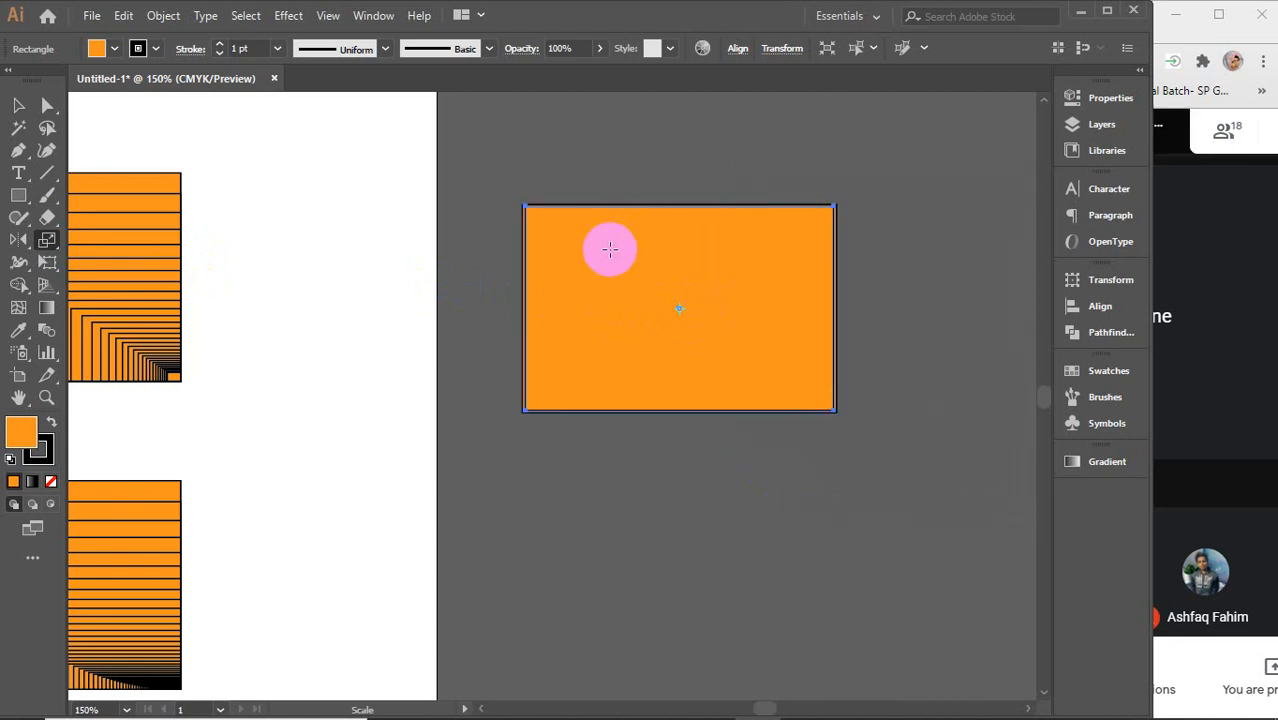
pyautogui.press('v')
pyautogui.moveTo(619, 254); pyautogui.dragTo(619, 496)
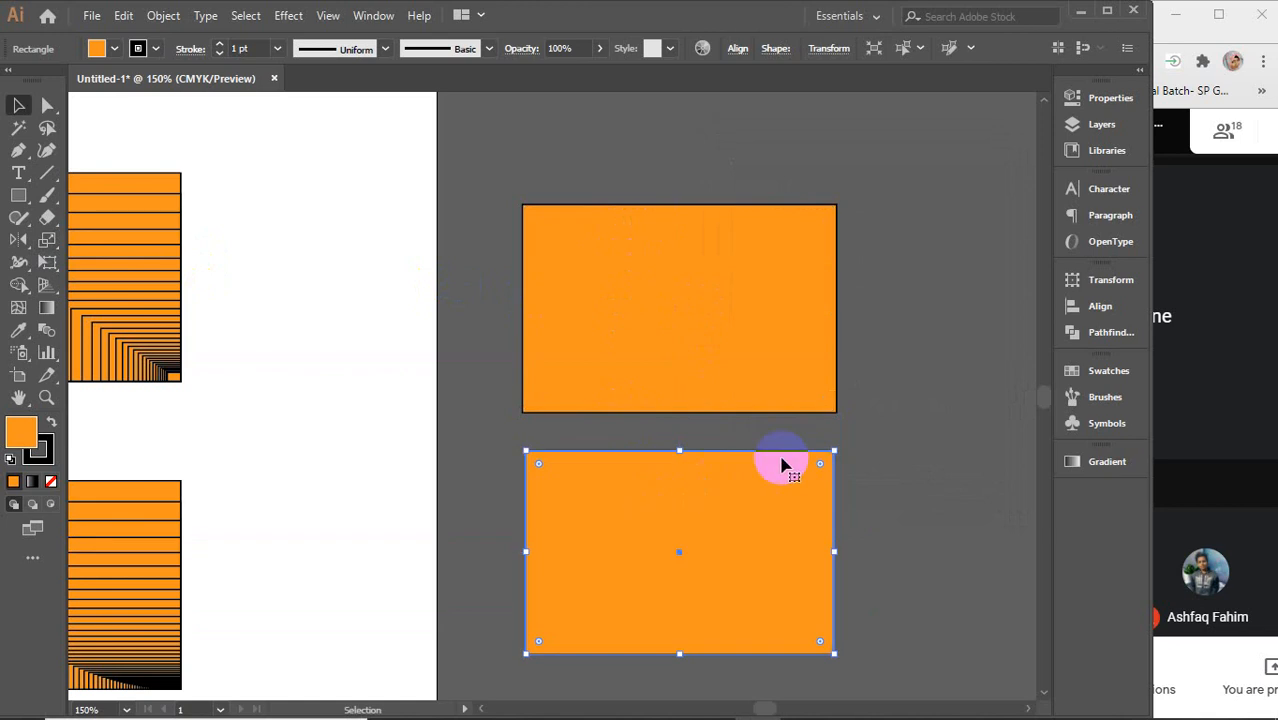
# - Delete both orange rectangles beside the artboard
pyautogui.click(905, 437)
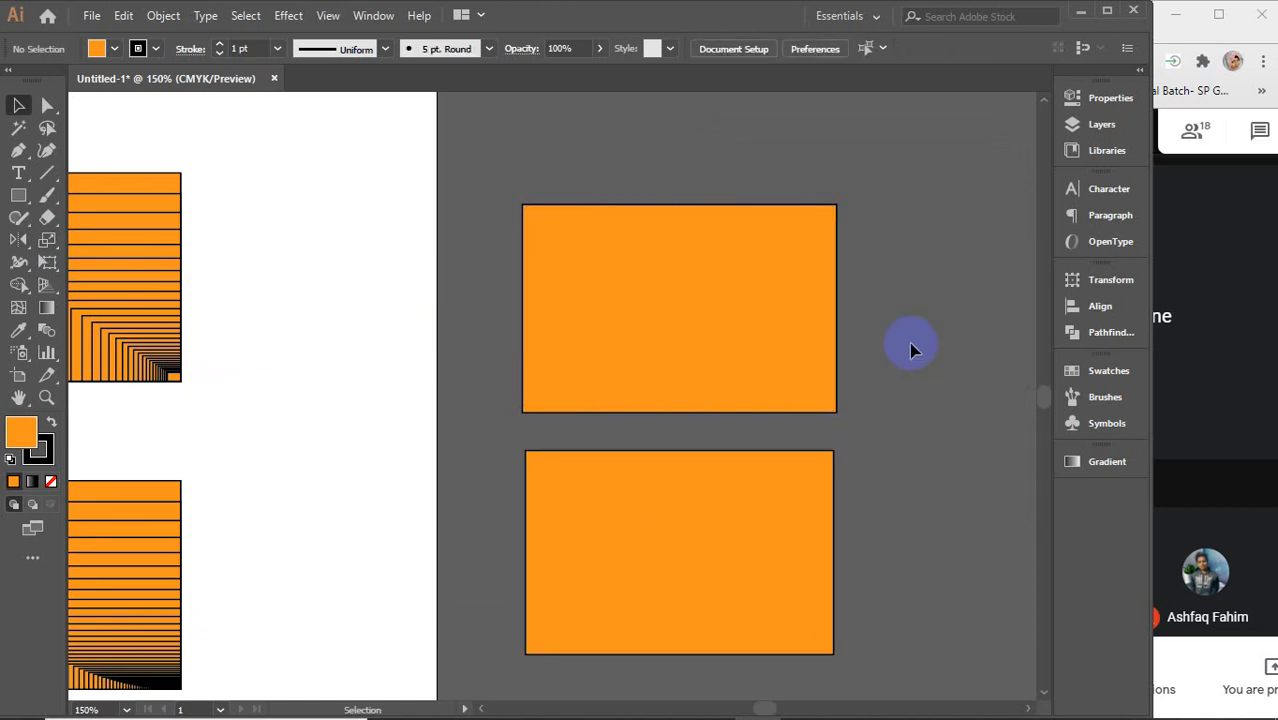
pyautogui.moveTo(909, 342); pyautogui.dragTo(765, 508)
pyautogui.press('Delete')
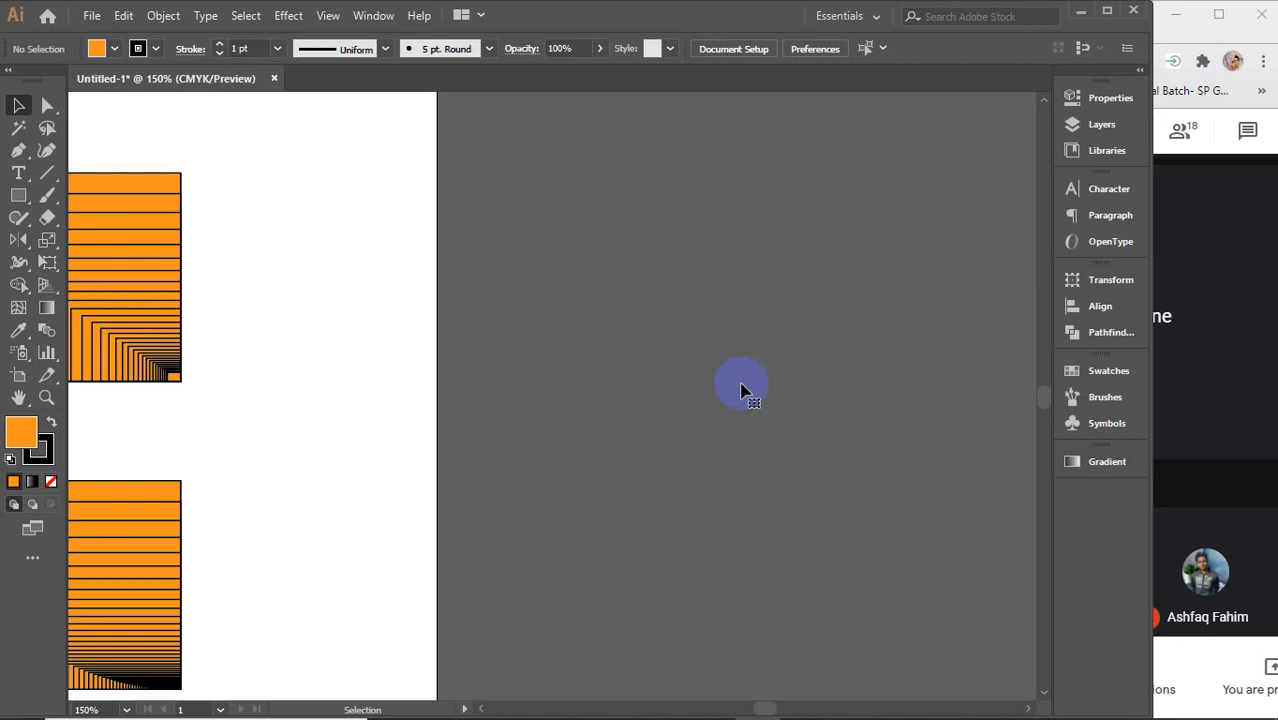
# - Move the orange circle from one side of the artboard to the empty canvas on its right
pyautogui.scroll(-2, 741, 390)
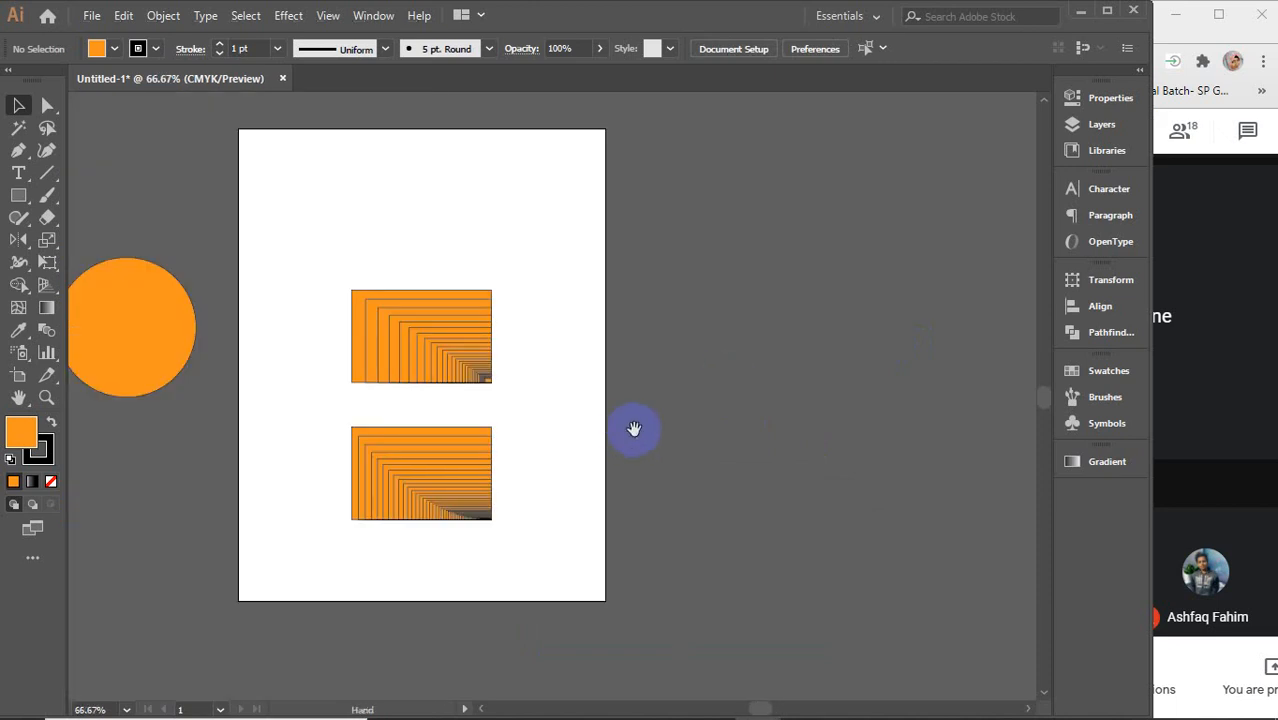
pyautogui.moveTo(633, 428); pyautogui.dragTo(593, 425)
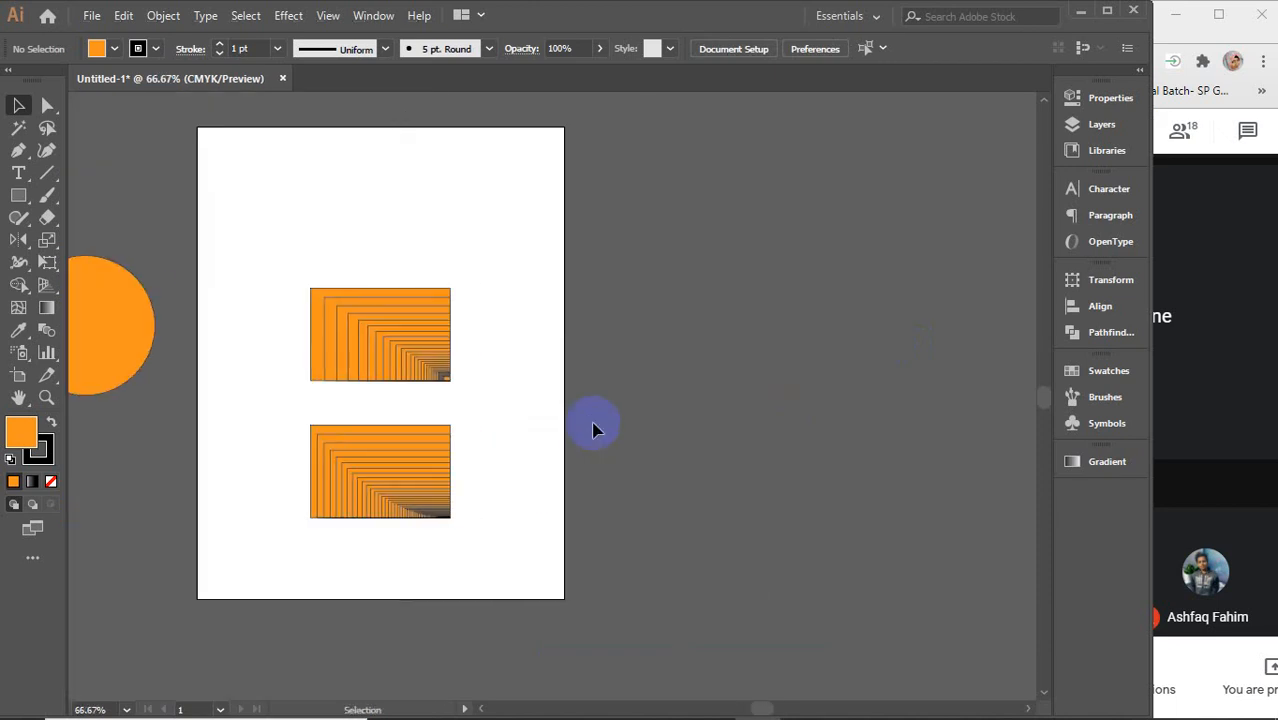
pyautogui.moveTo(131, 337); pyautogui.dragTo(730, 259)
pyautogui.moveTo(824, 385); pyautogui.dragTo(519, 451)
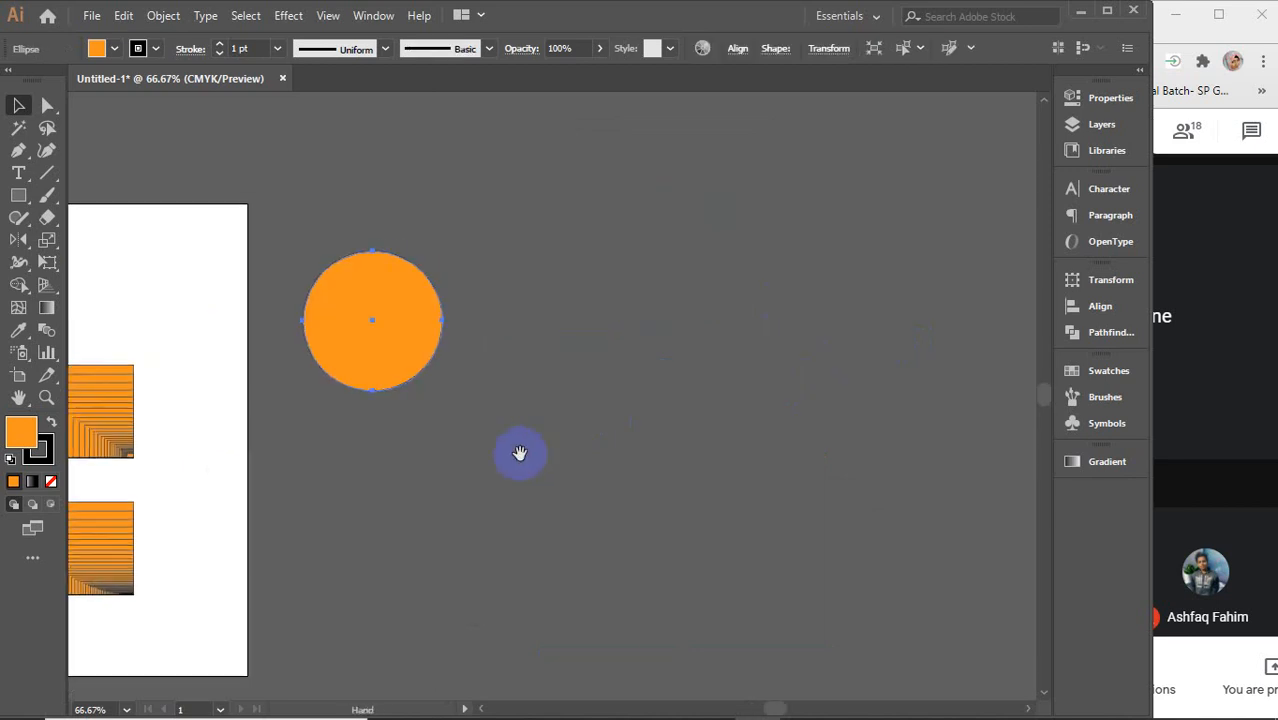
pyautogui.click(383, 370)
pyautogui.moveTo(383, 370); pyautogui.dragTo(577, 445)
pyautogui.scroll(2, 562, 388)
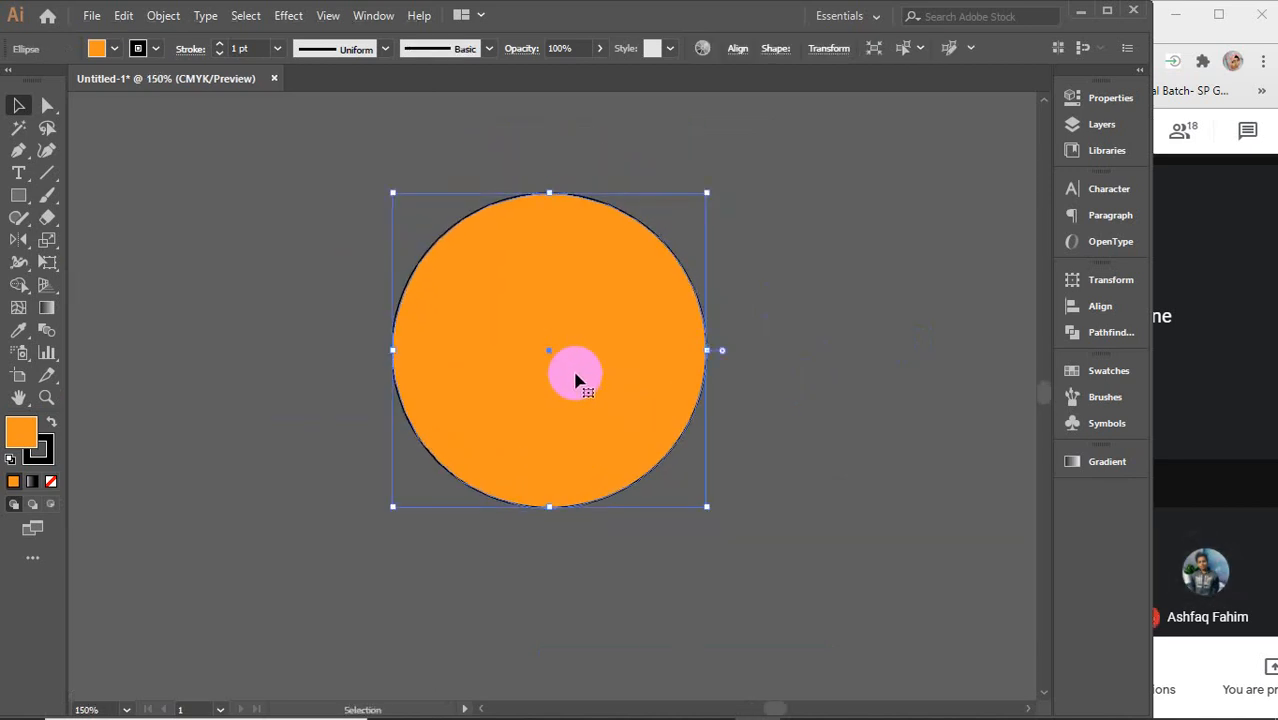
# - Copy the orange circle to the clipboard and fill the original circle with the pink swatch
pyautogui.press('ctrl')
pyautogui.click(124, 16)
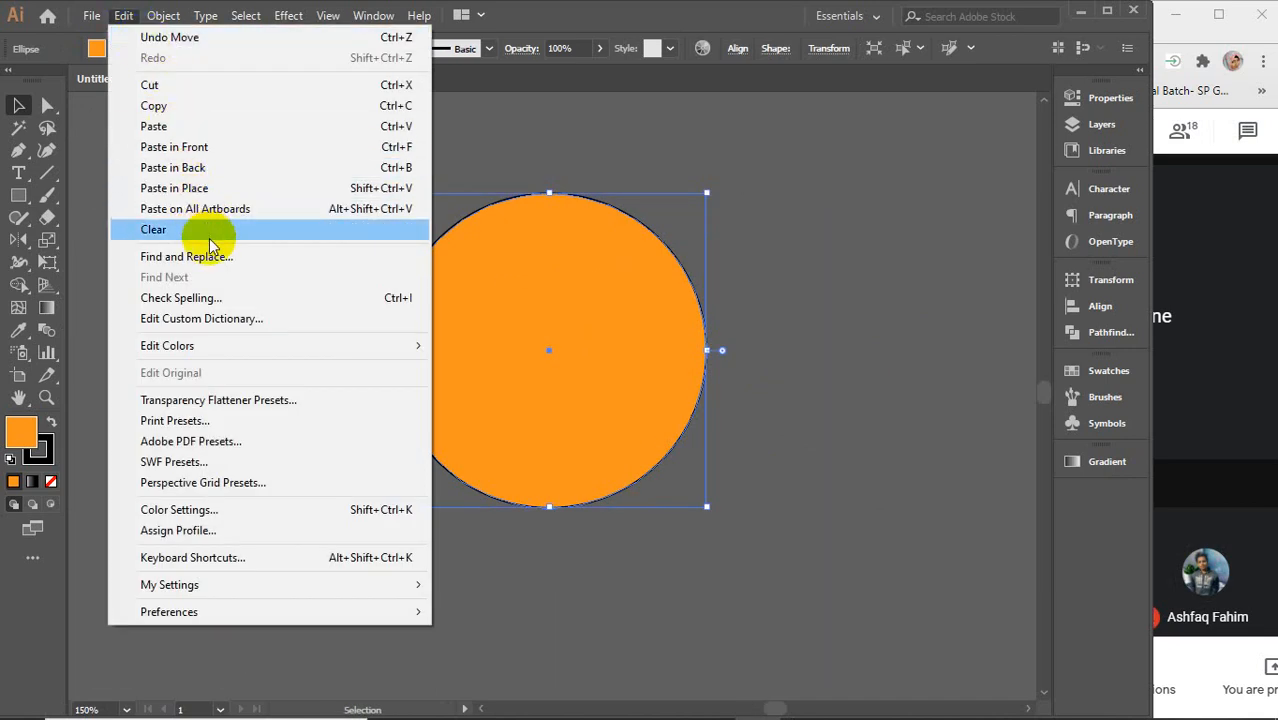
pyautogui.click(578, 234)
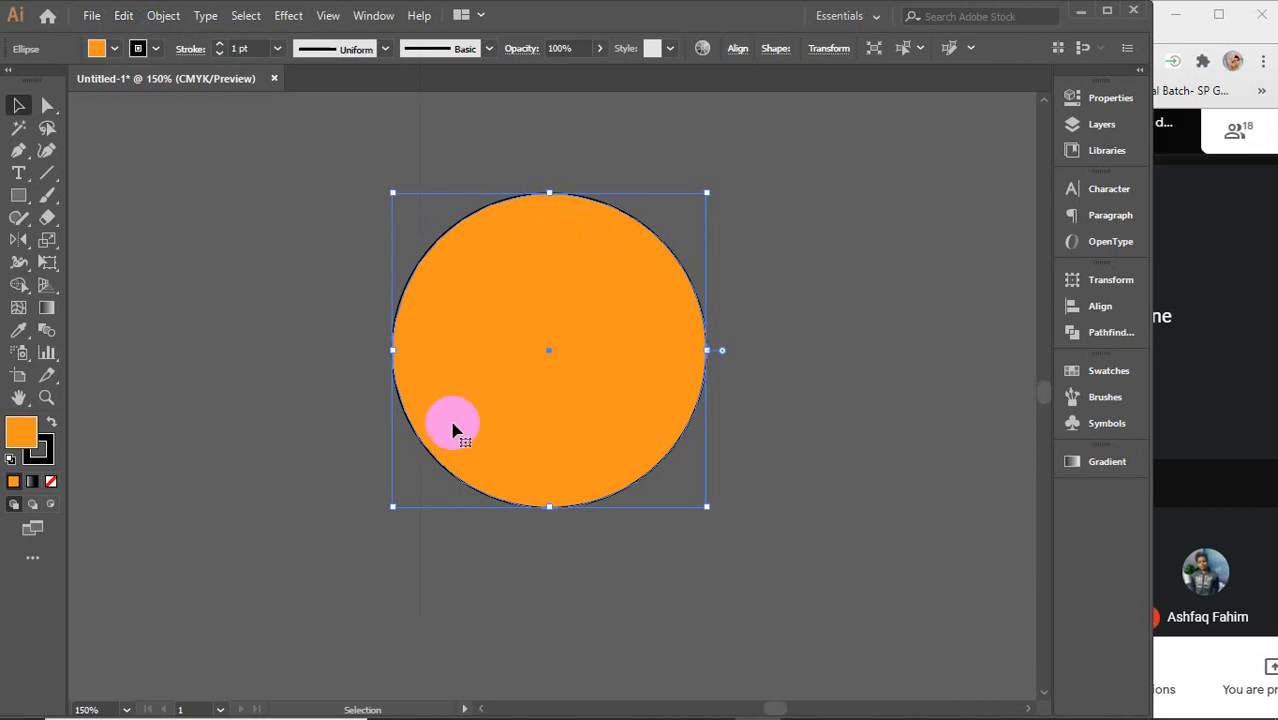
pyautogui.press('ctrl')
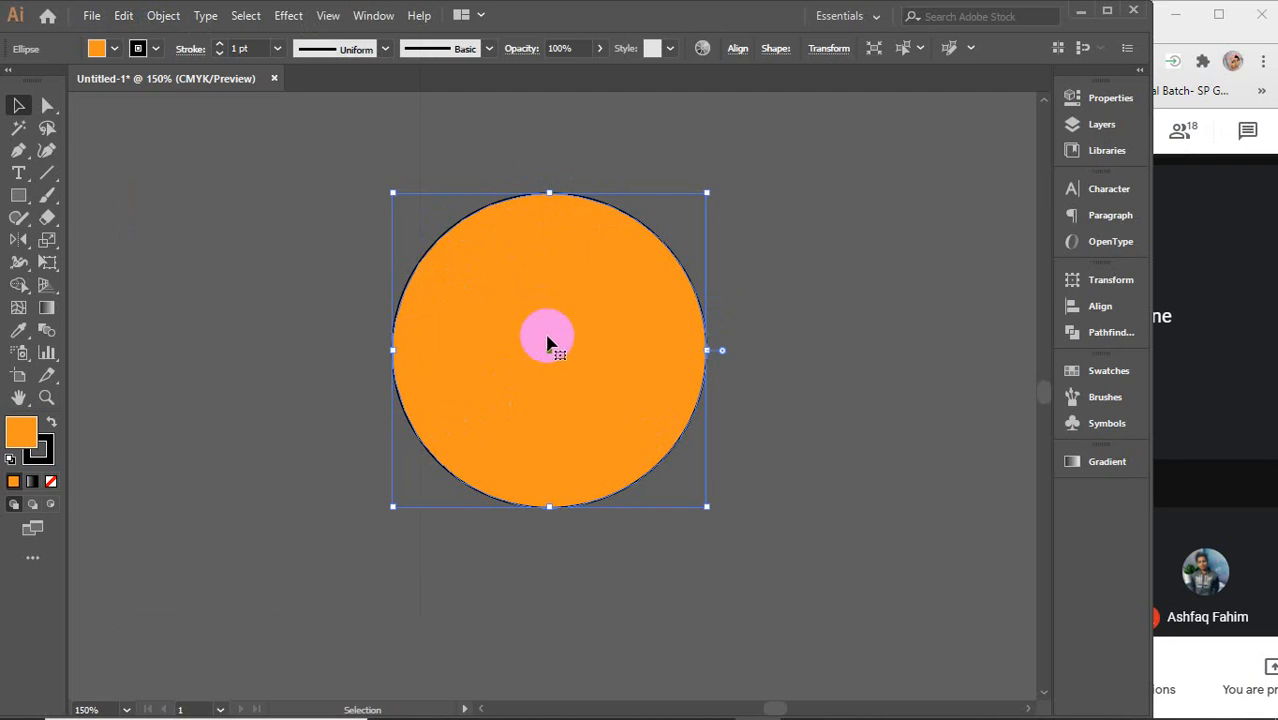
pyautogui.press('ctrl')
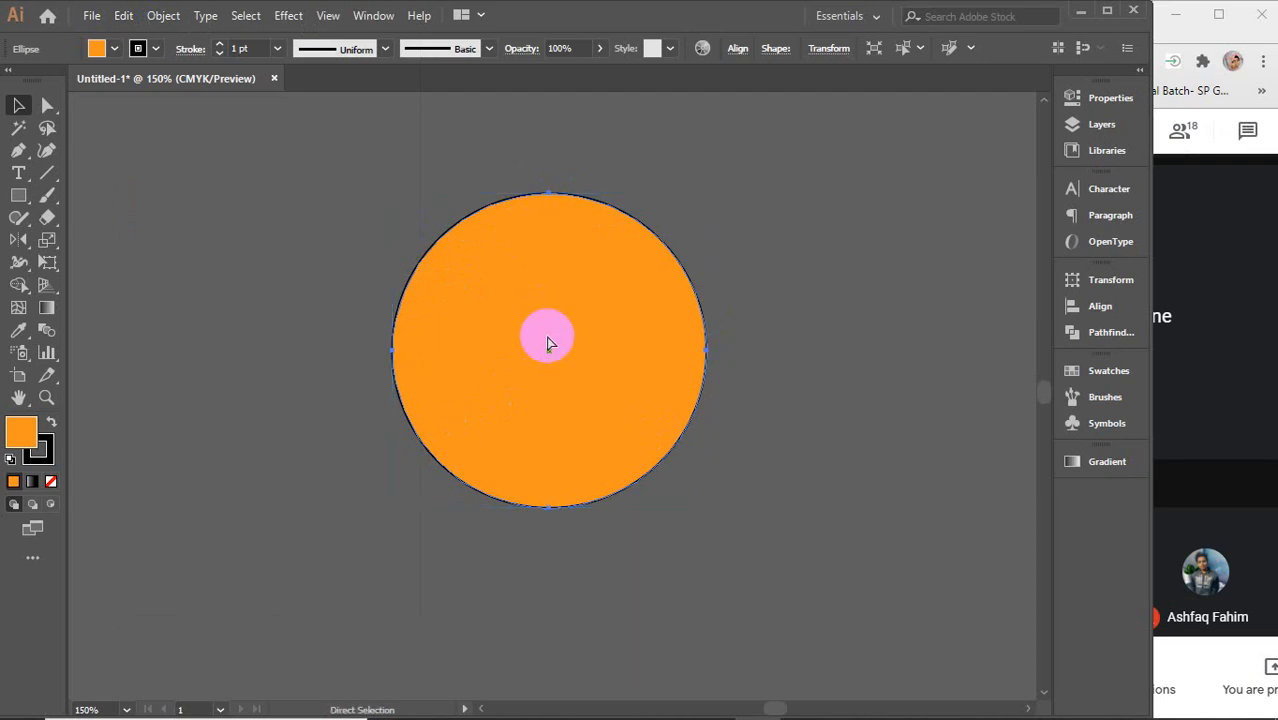
pyautogui.press('a')
pyautogui.press('v')
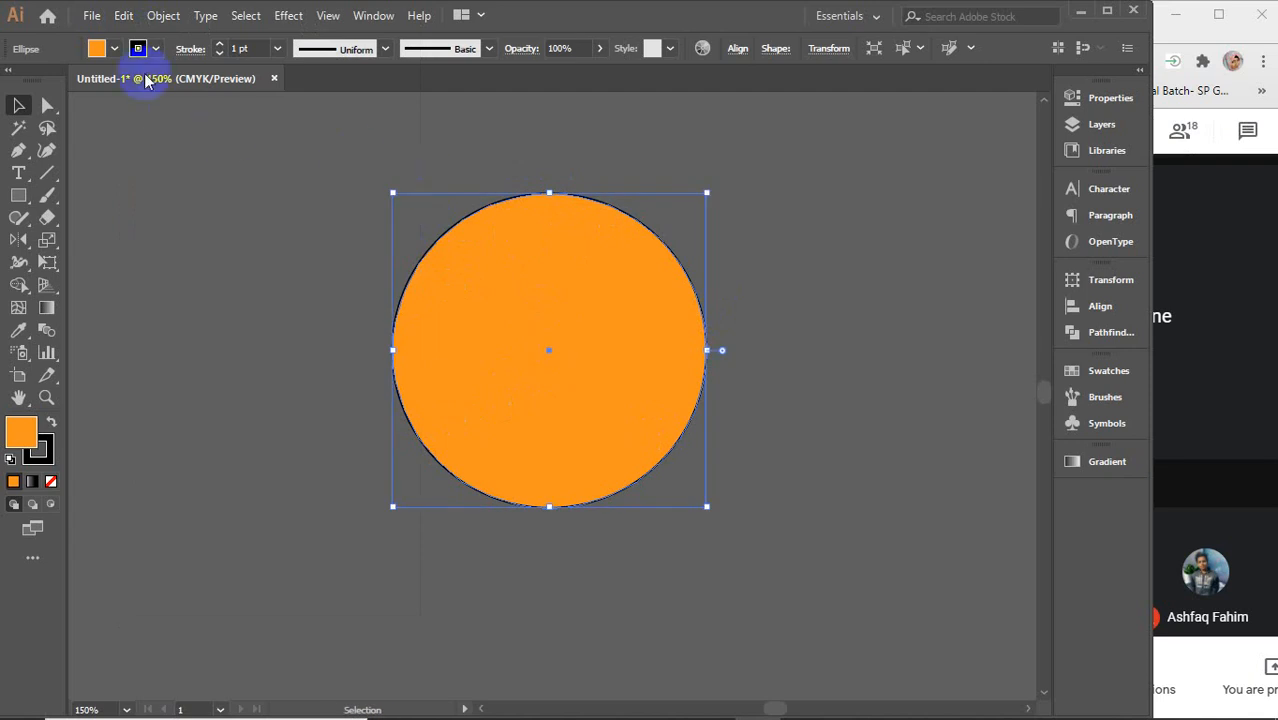
pyautogui.click(114, 48)
pyautogui.click(129, 80)
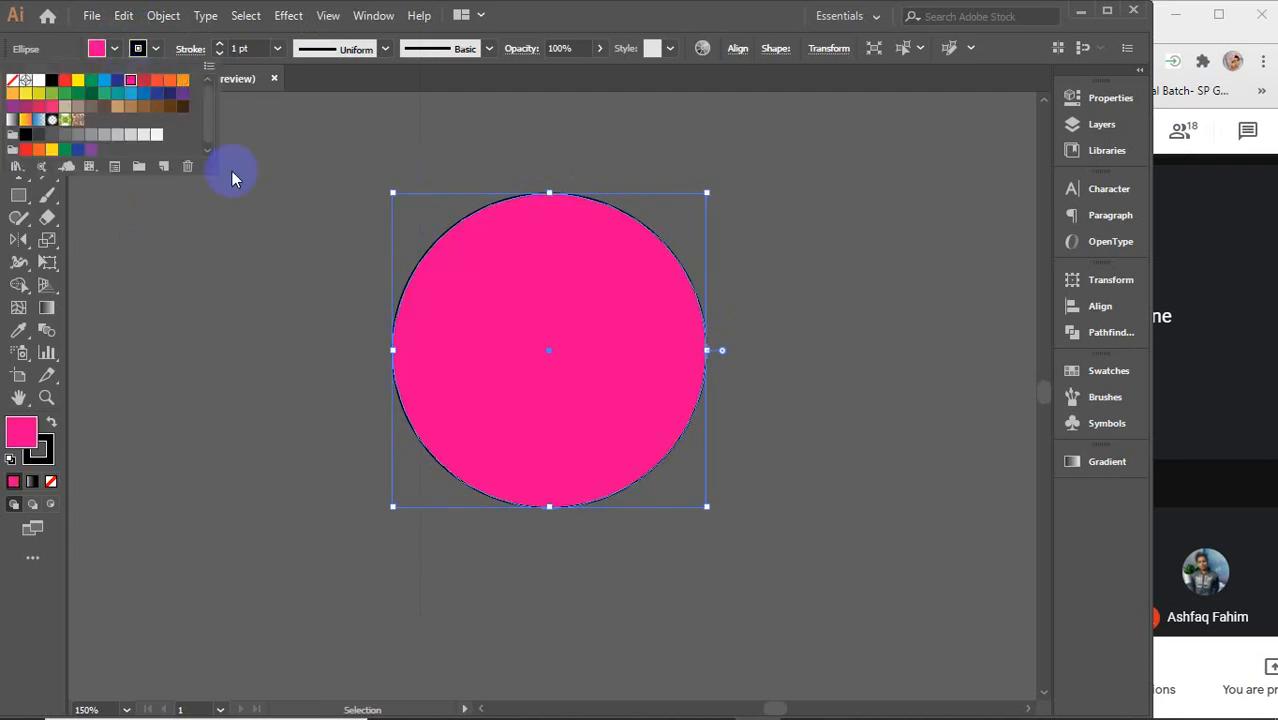
pyautogui.click(686, 383)
# - Paste the orange circle in front of the pink one, offset it to the right, and delete it
pyautogui.press('a')
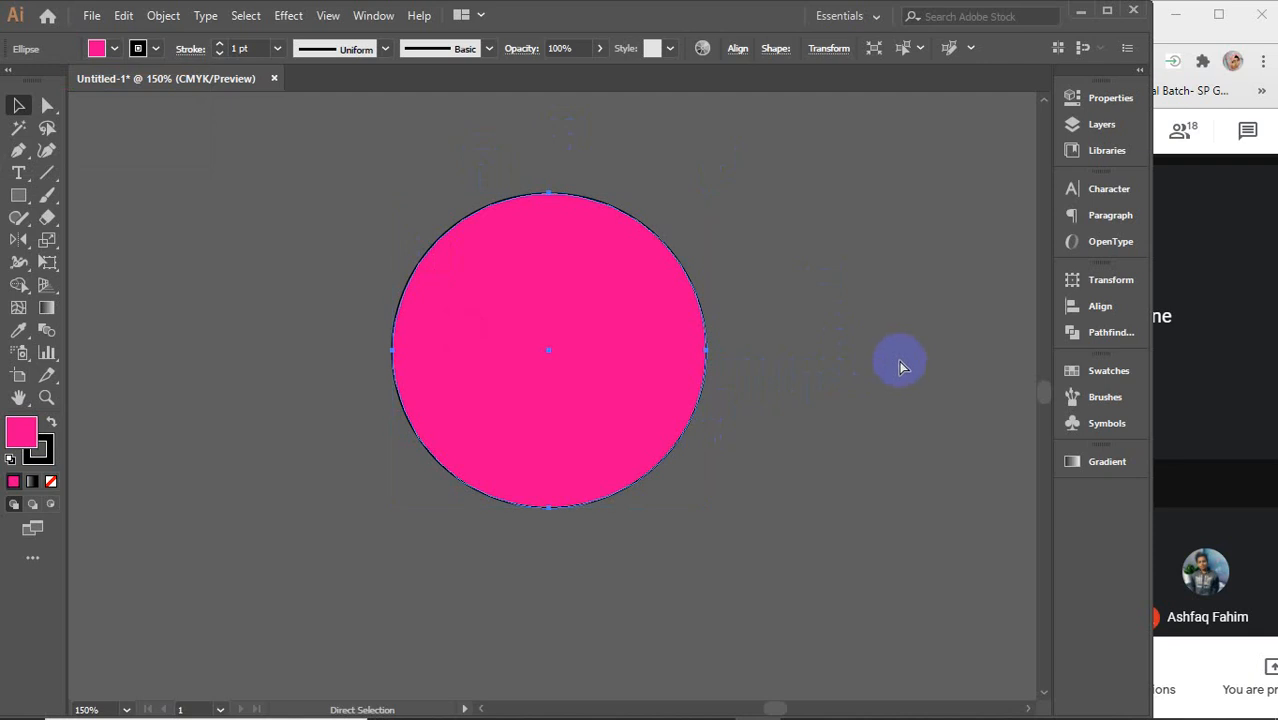
pyautogui.press('v')
pyautogui.hotkey('ctrl', 'z')
pyautogui.moveTo(519, 314); pyautogui.dragTo(606, 304)
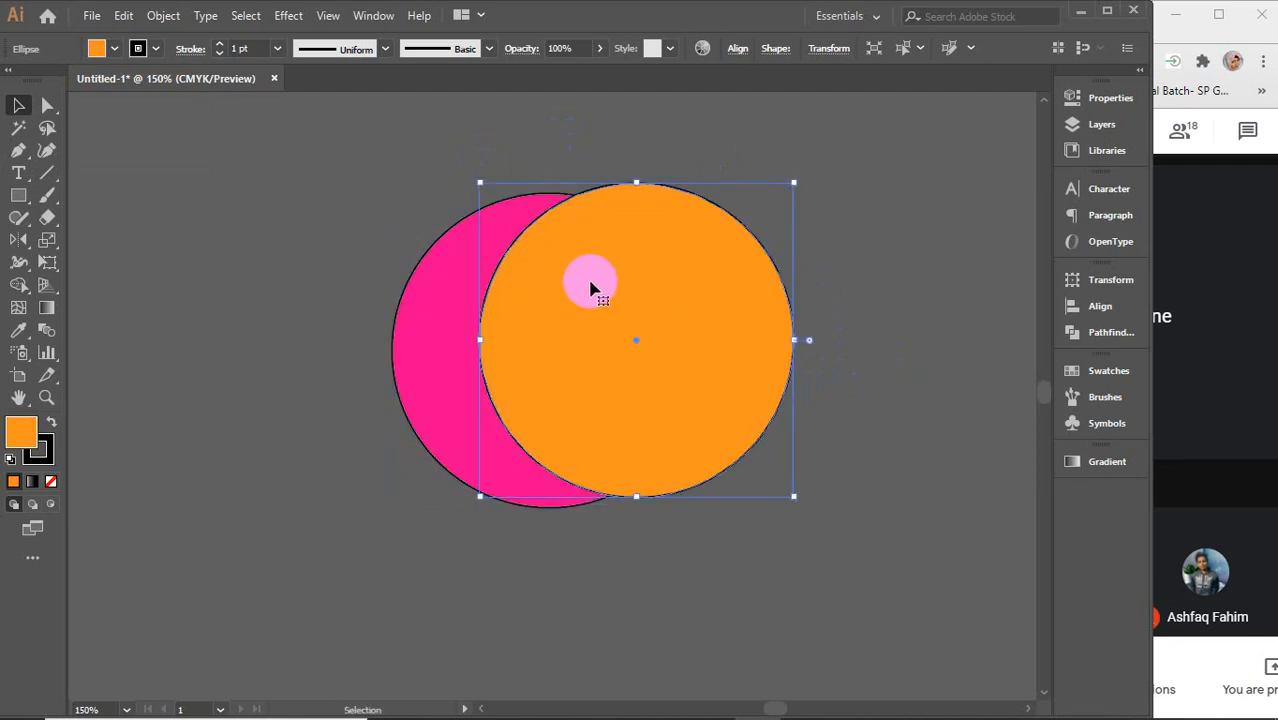
pyautogui.press('Delete')
# - Paste the orange circle behind the pink one, then shift the pink circle aside and delete it
pyautogui.press('a')
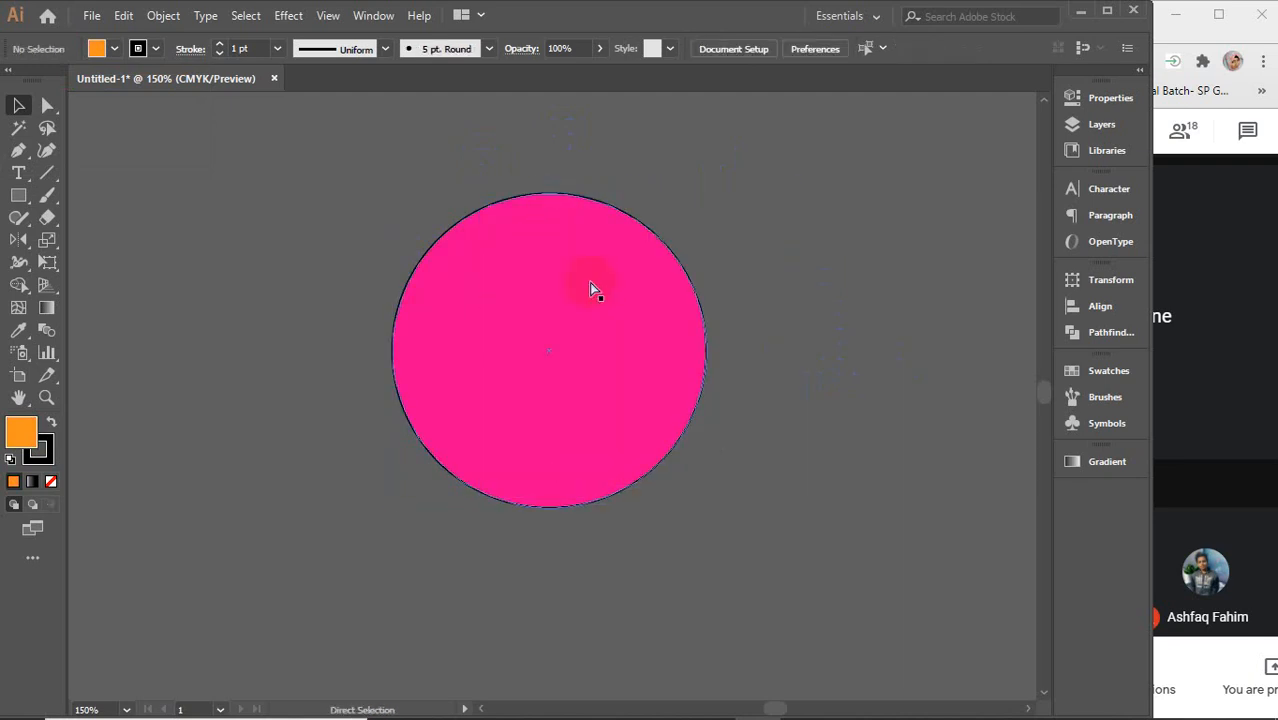
pyautogui.press('v')
pyautogui.click(590, 283)
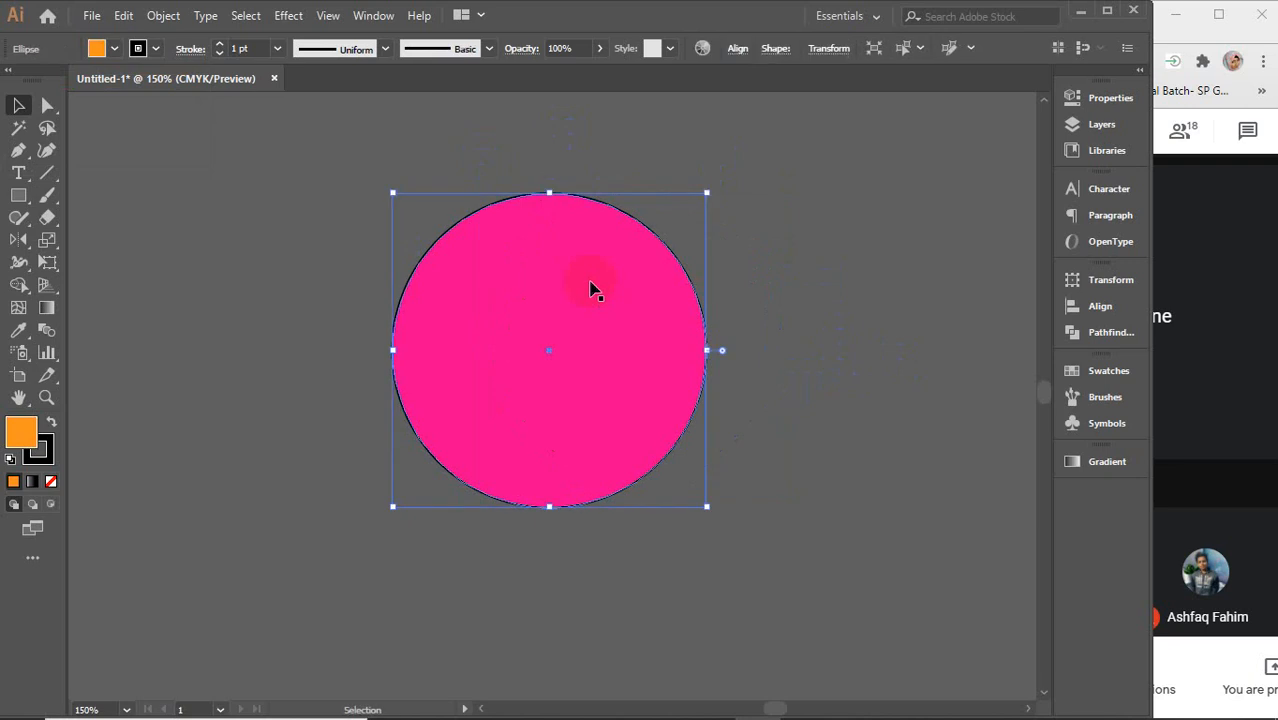
pyautogui.moveTo(590, 287); pyautogui.dragTo(634, 298)
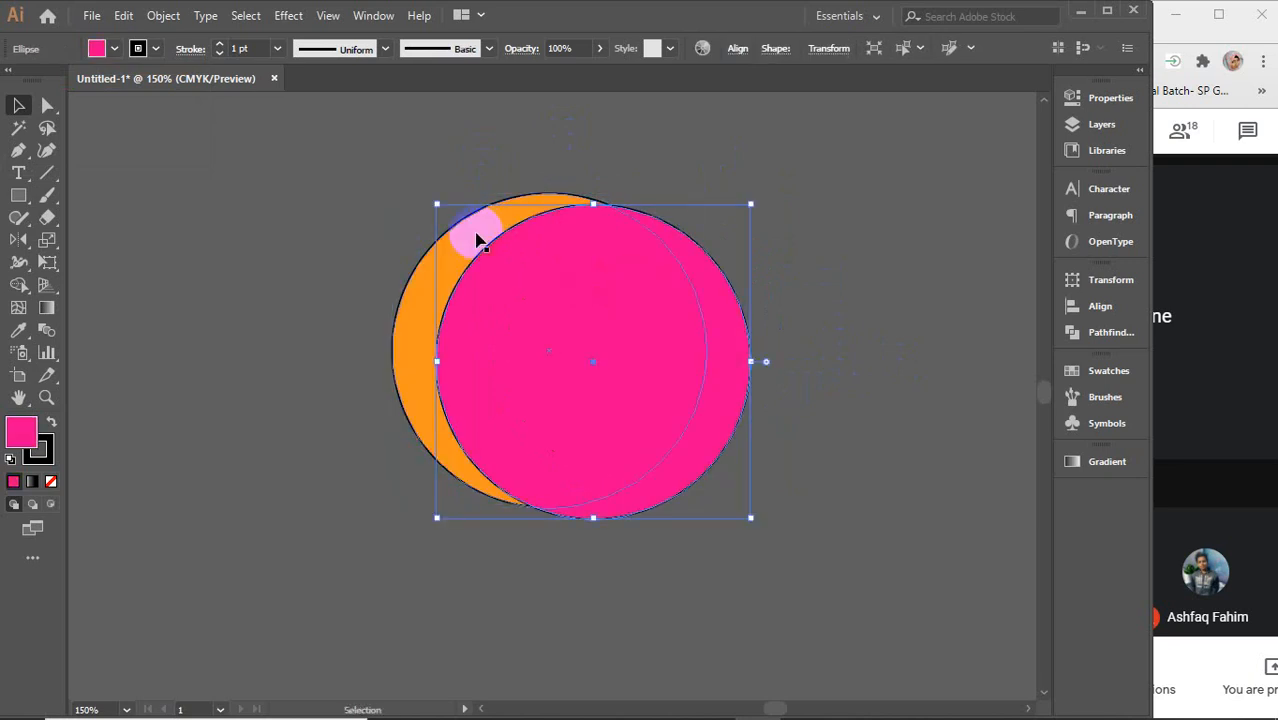
pyautogui.press('Delete')
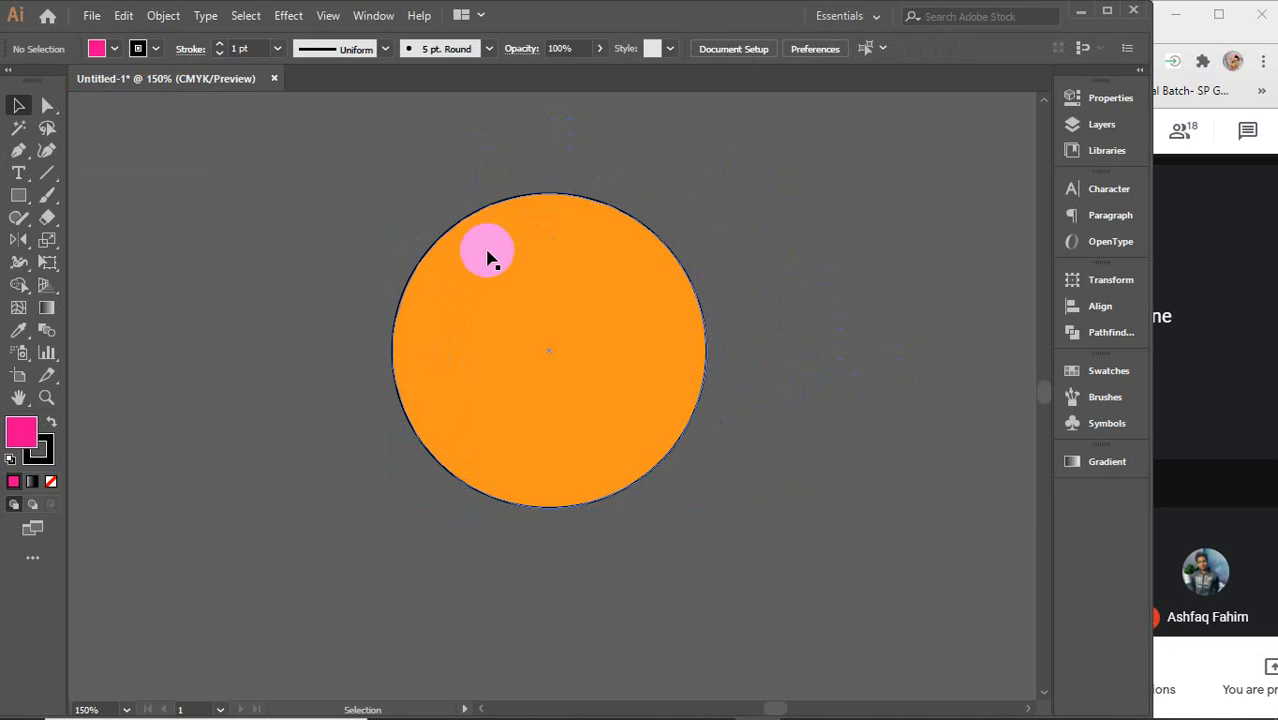
# - Copy the orange circle, paste a duplicate onto the empty canvas, and delete that duplicate
pyautogui.scroll(-1, 489, 258)
pyautogui.scroll(-1, 489, 258)
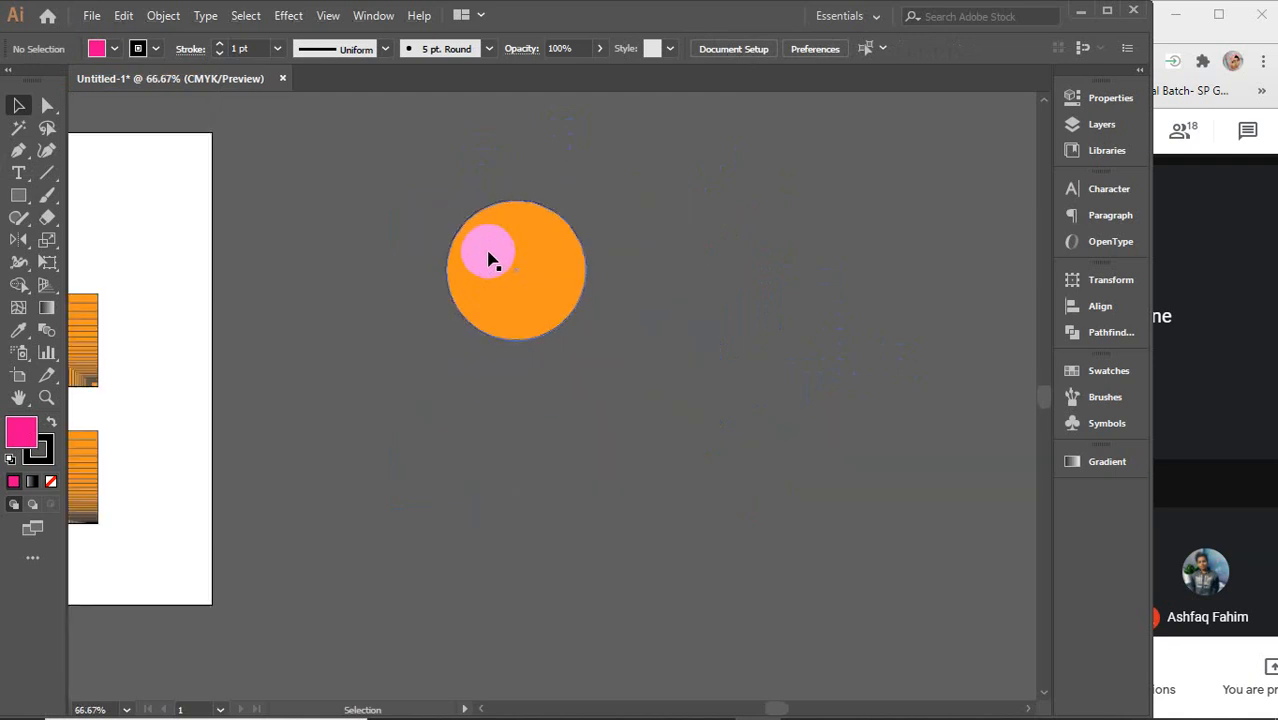
pyautogui.click(522, 266)
pyautogui.moveTo(682, 400); pyautogui.dragTo(510, 373)
pyautogui.click(332, 274)
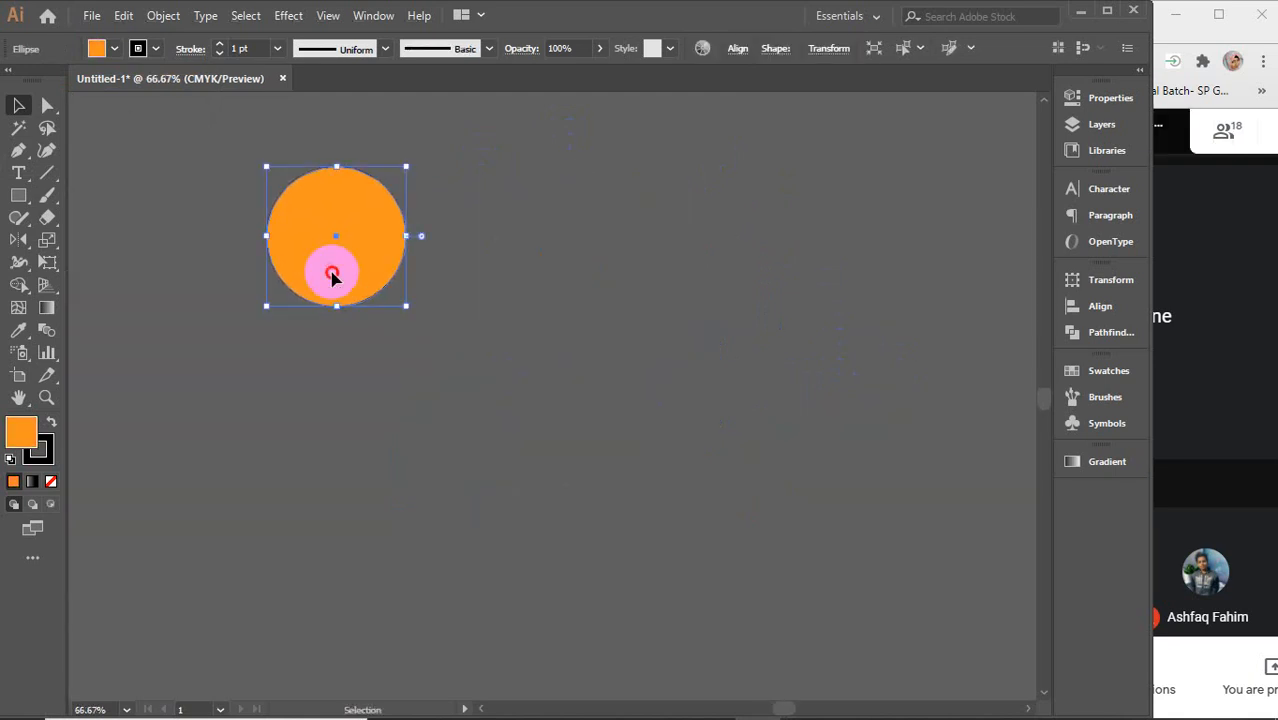
pyautogui.press('a')
pyautogui.press('v')
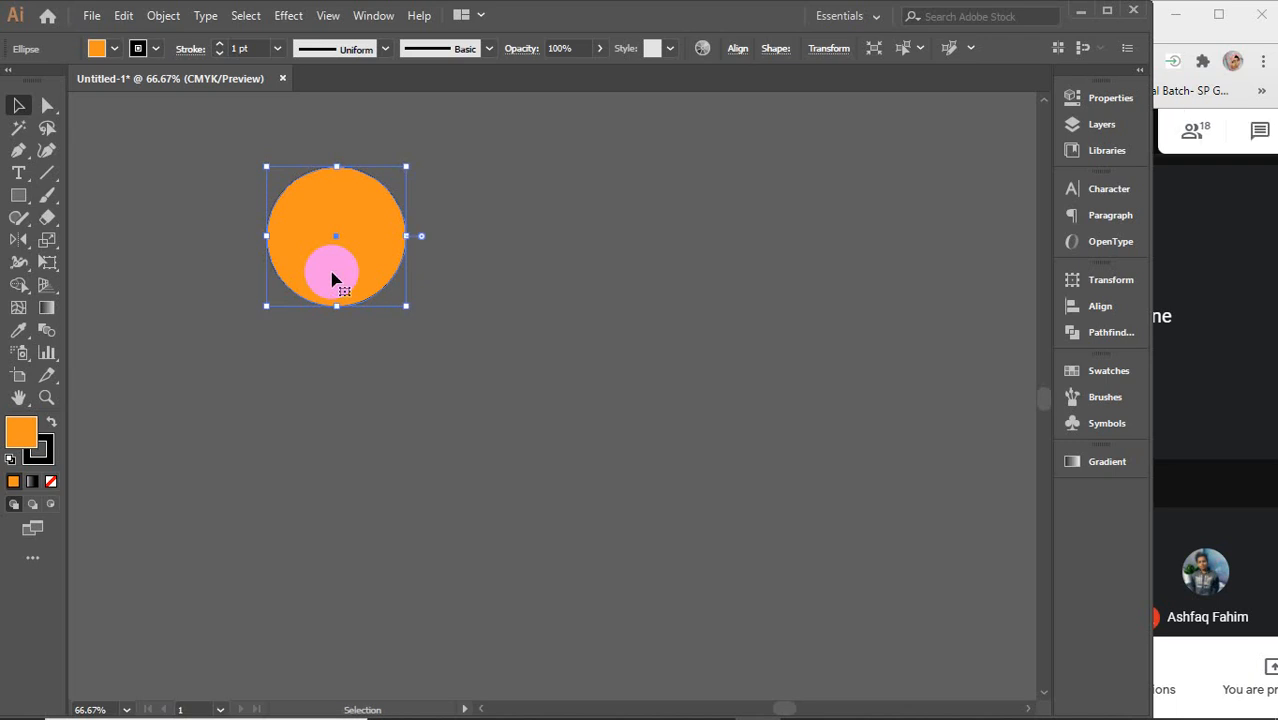
pyautogui.press('a')
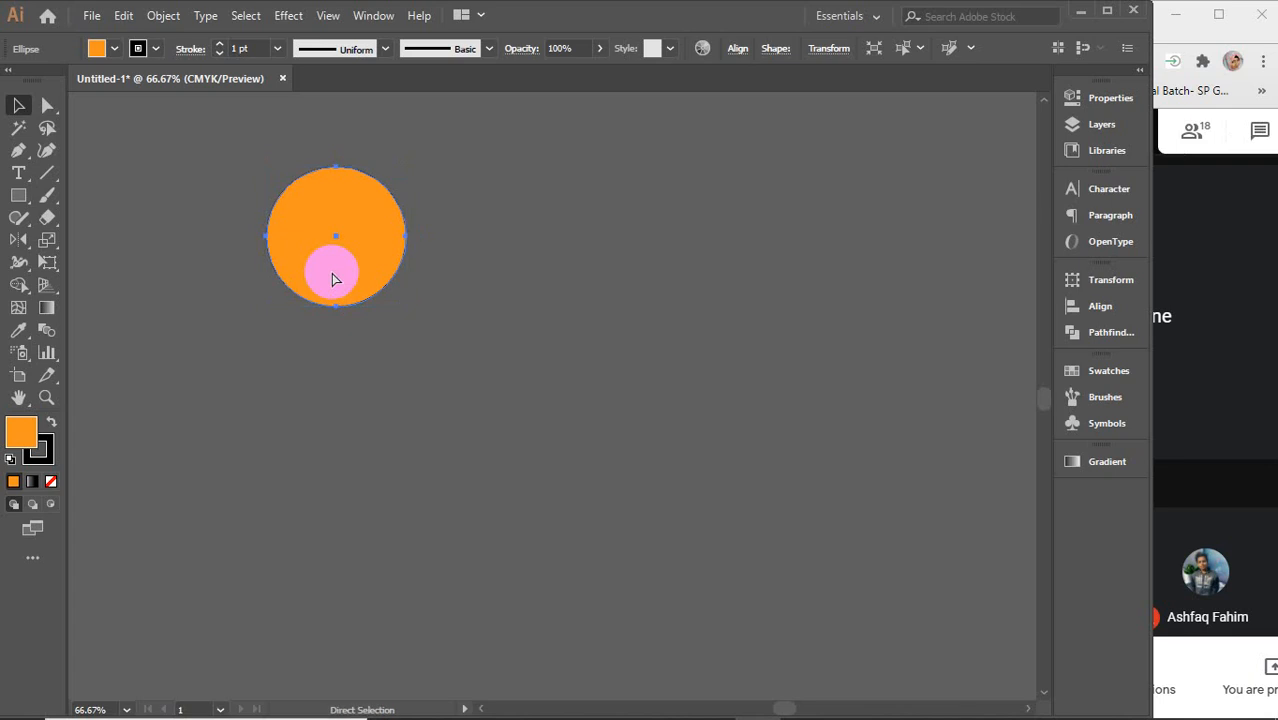
pyautogui.hotkey('ctrl', 'v')
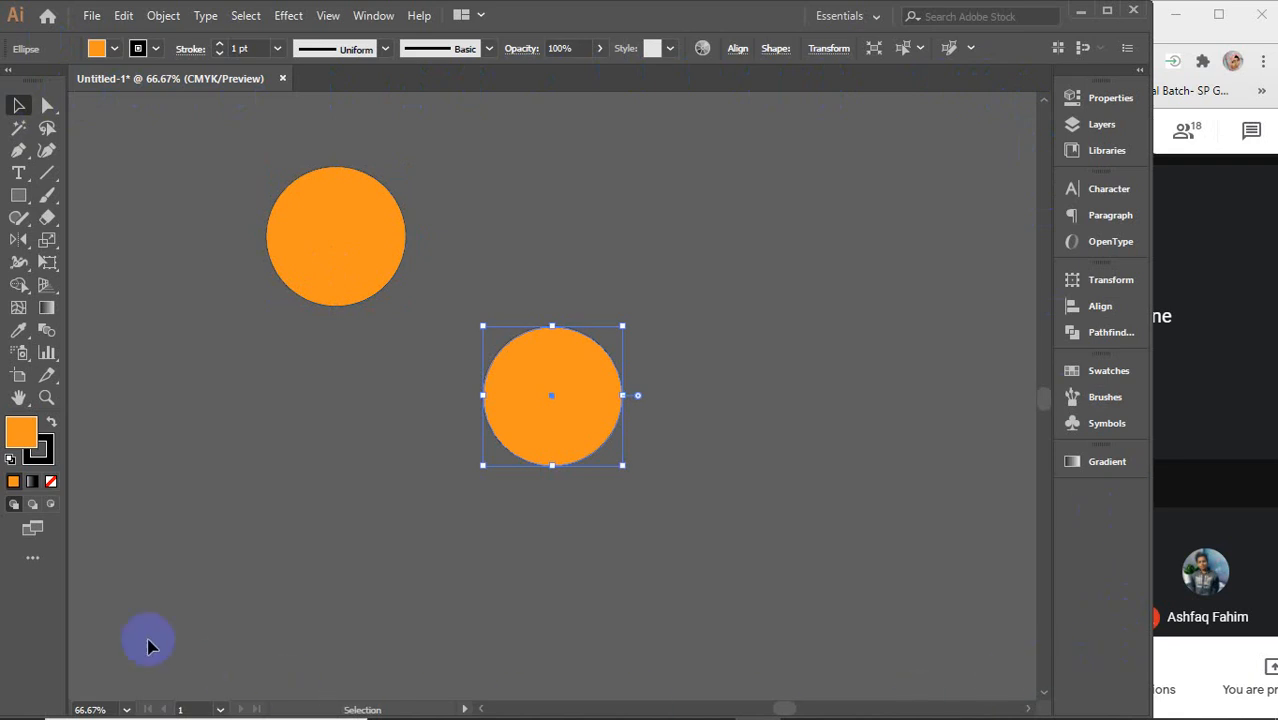
pyautogui.click(528, 374)
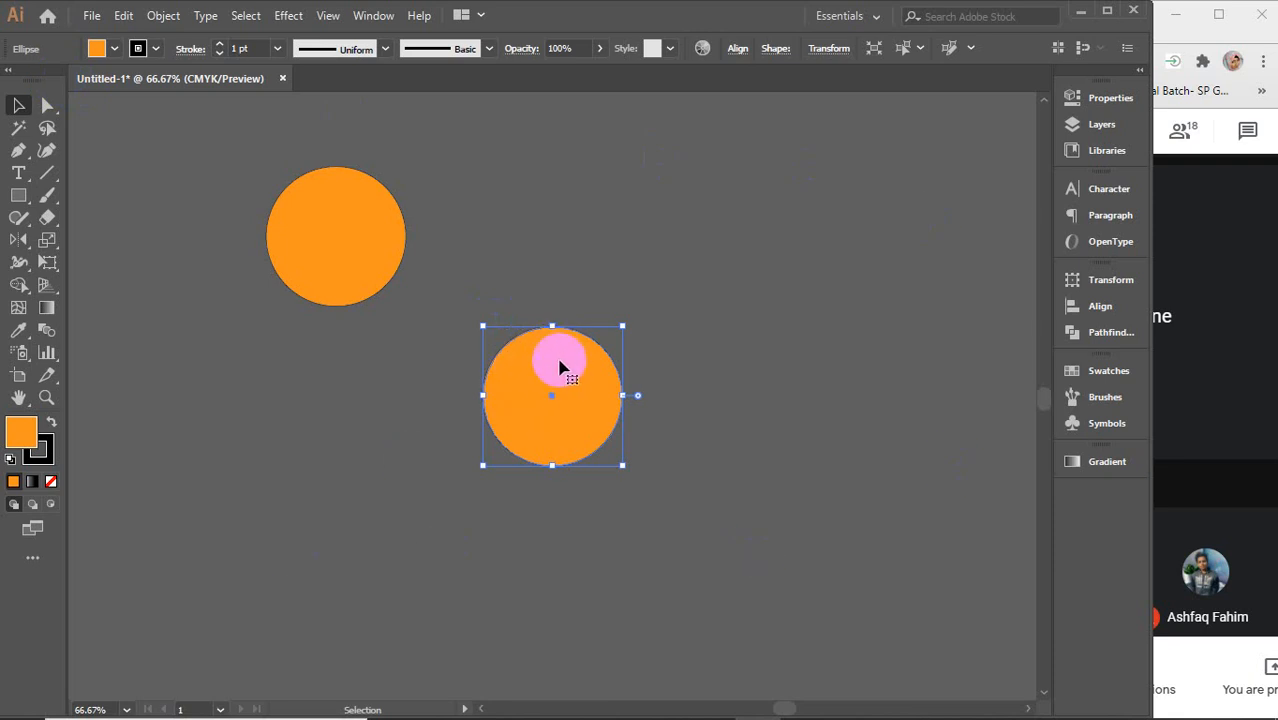
pyautogui.press('Delete')
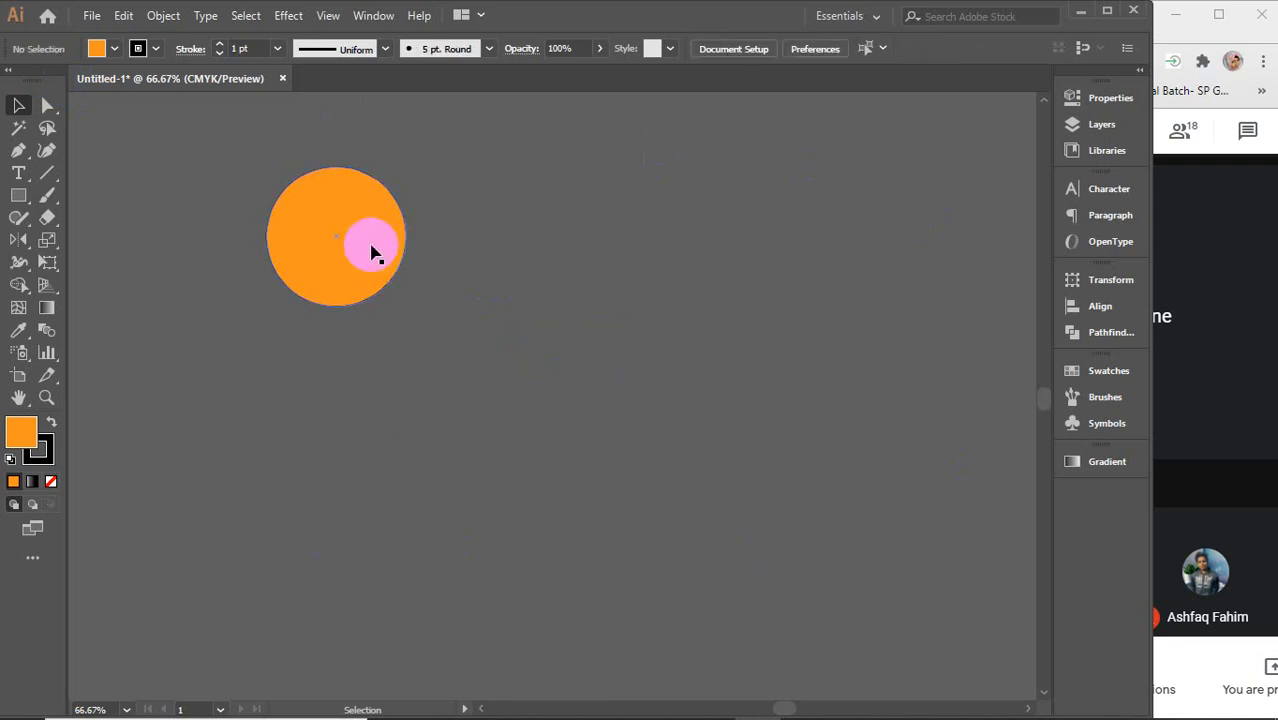
# - Duplicate the orange circle horizontally to the right, repeat the transformation six times to form an even row, and delete all but the first circle
pyautogui.click(370, 256)
pyautogui.moveTo(357, 262); pyautogui.dragTo(520, 262)
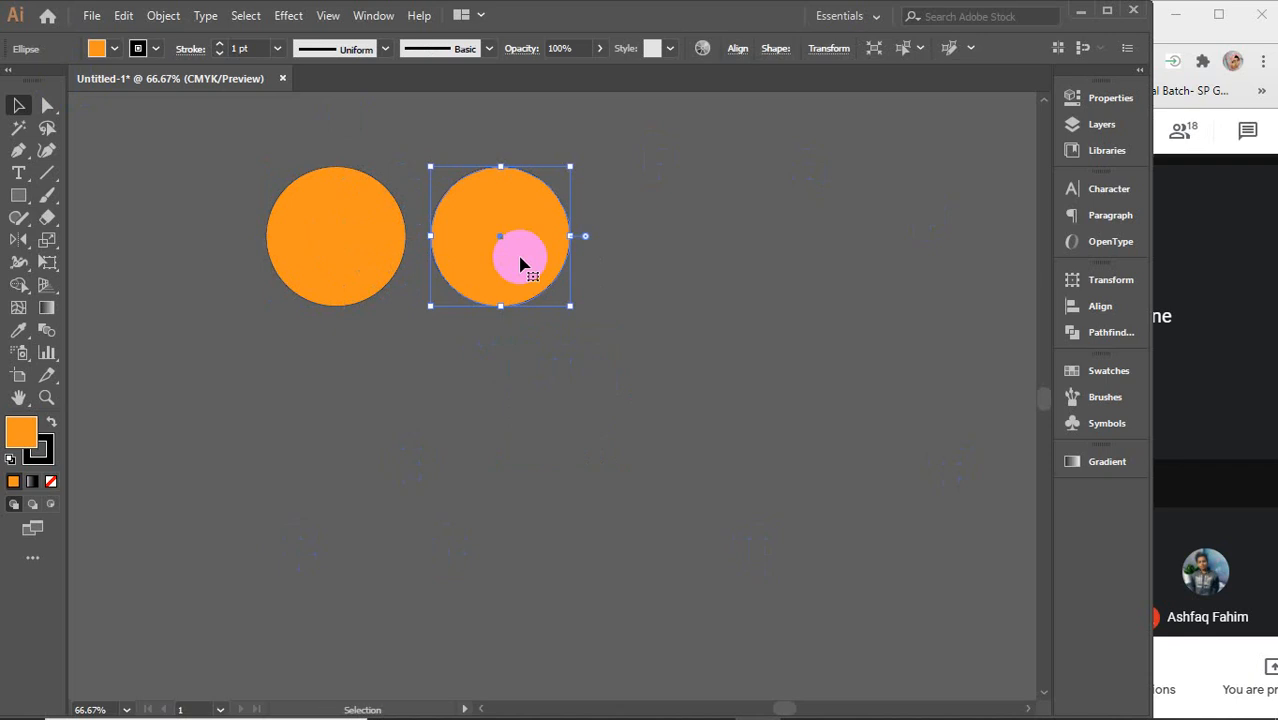
pyautogui.hotkey('ctrl', 'd')
pyautogui.hotkey('ctrl', 'd')
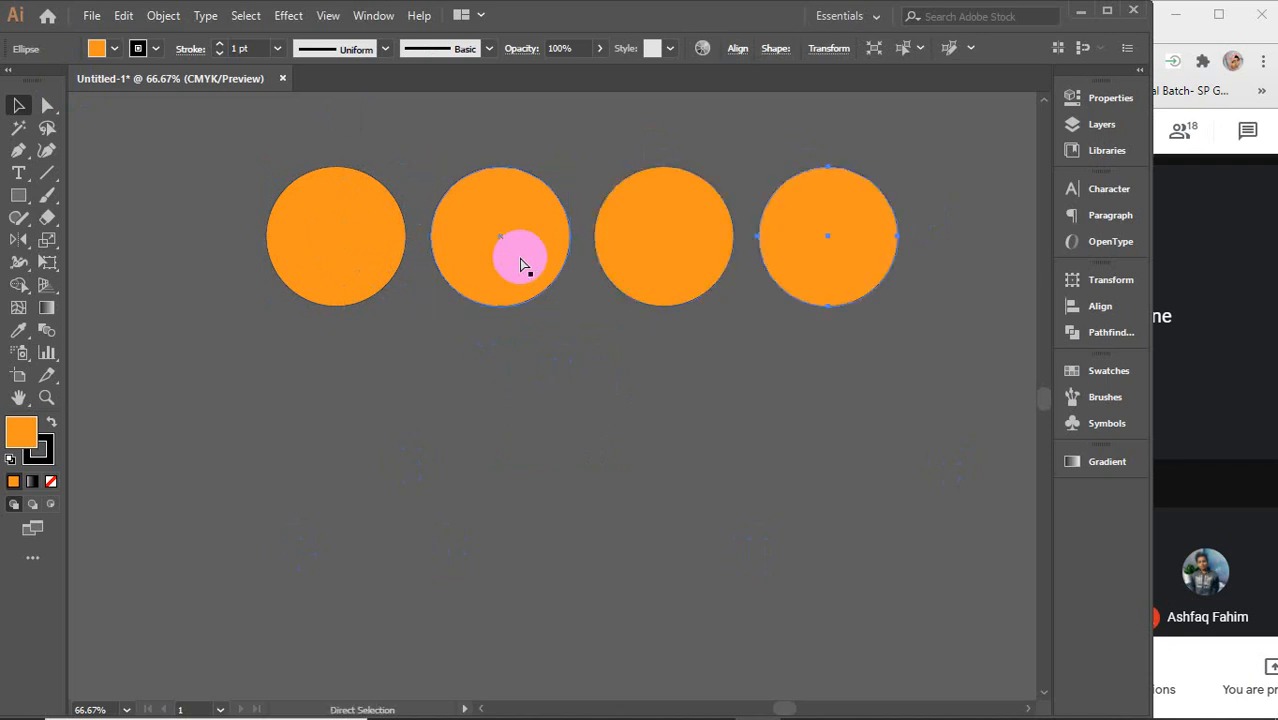
pyautogui.hotkey('ctrl', 'd')
pyautogui.hotkey('ctrl', '-')
pyautogui.hotkey('ctrl', '-')
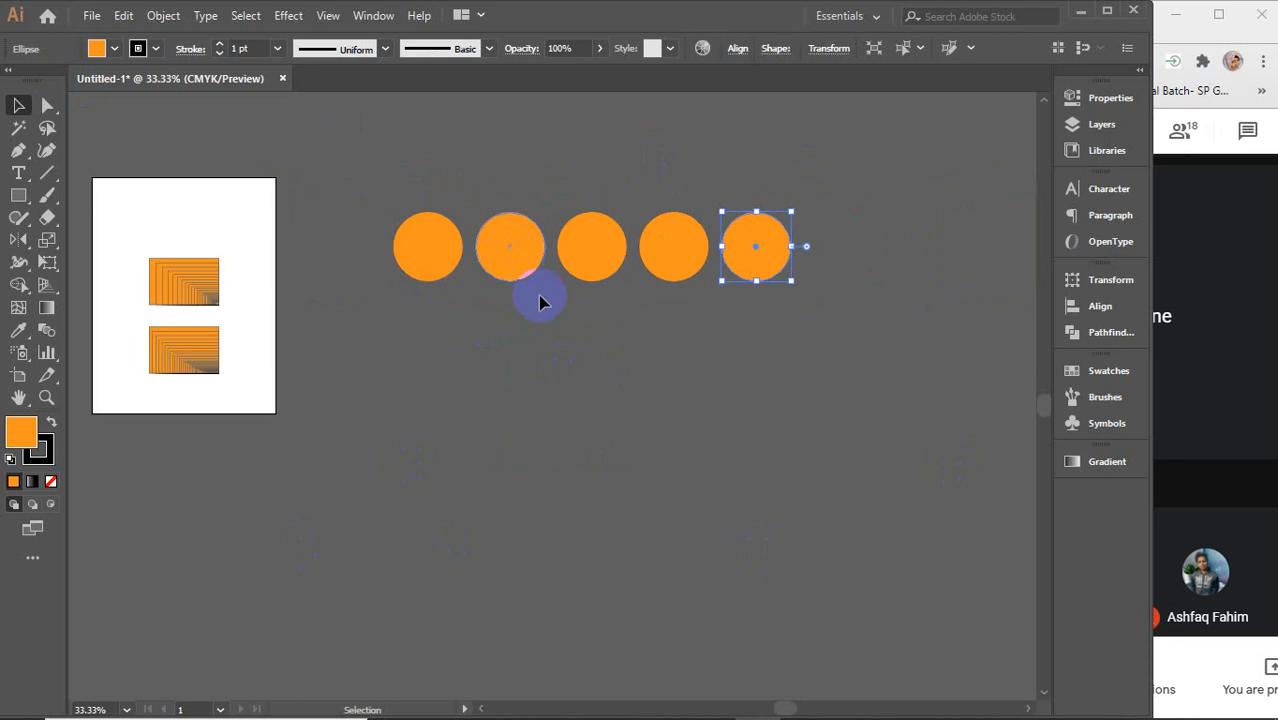
pyautogui.hotkey('ctrl', 'd')
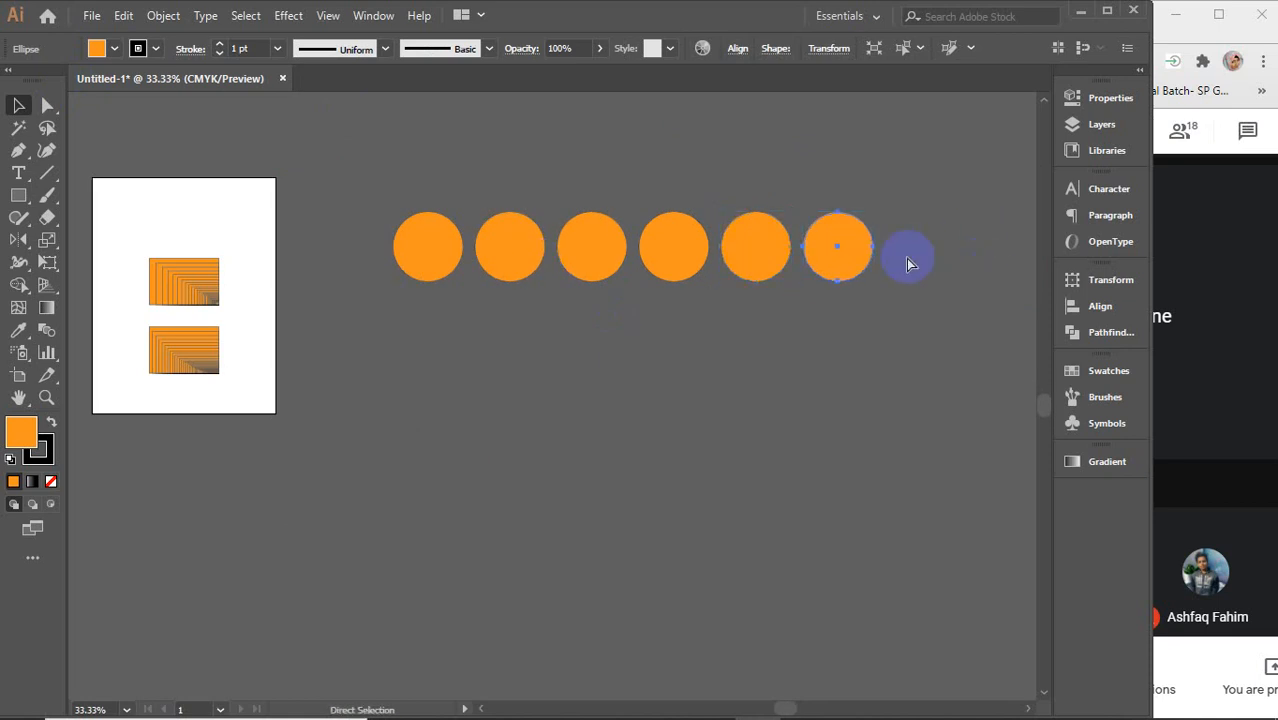
pyautogui.hotkey('ctrl', 'd')
pyautogui.hotkey('ctrl', 'd')
pyautogui.moveTo(505, 188); pyautogui.dragTo(995, 332)
pyautogui.press('Delete')
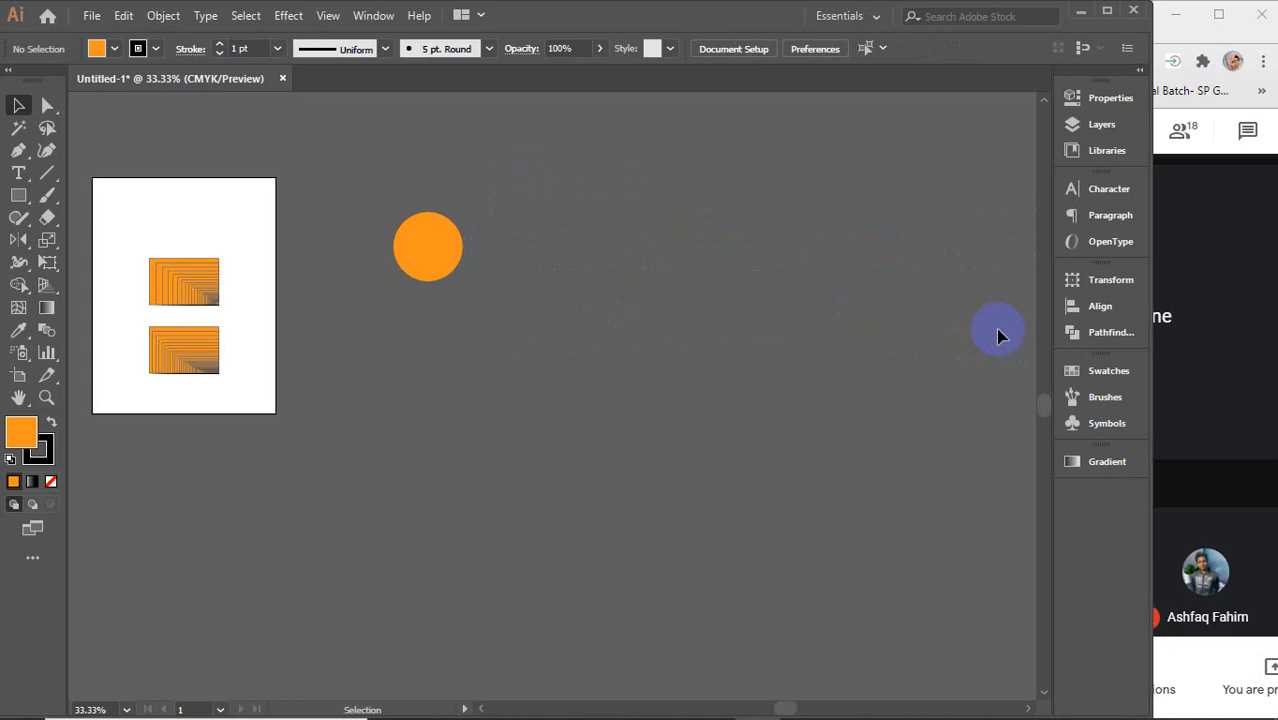
# - Place a duplicate of the remaining orange circle diagonally below and to the right of it
pyautogui.click(444, 256)
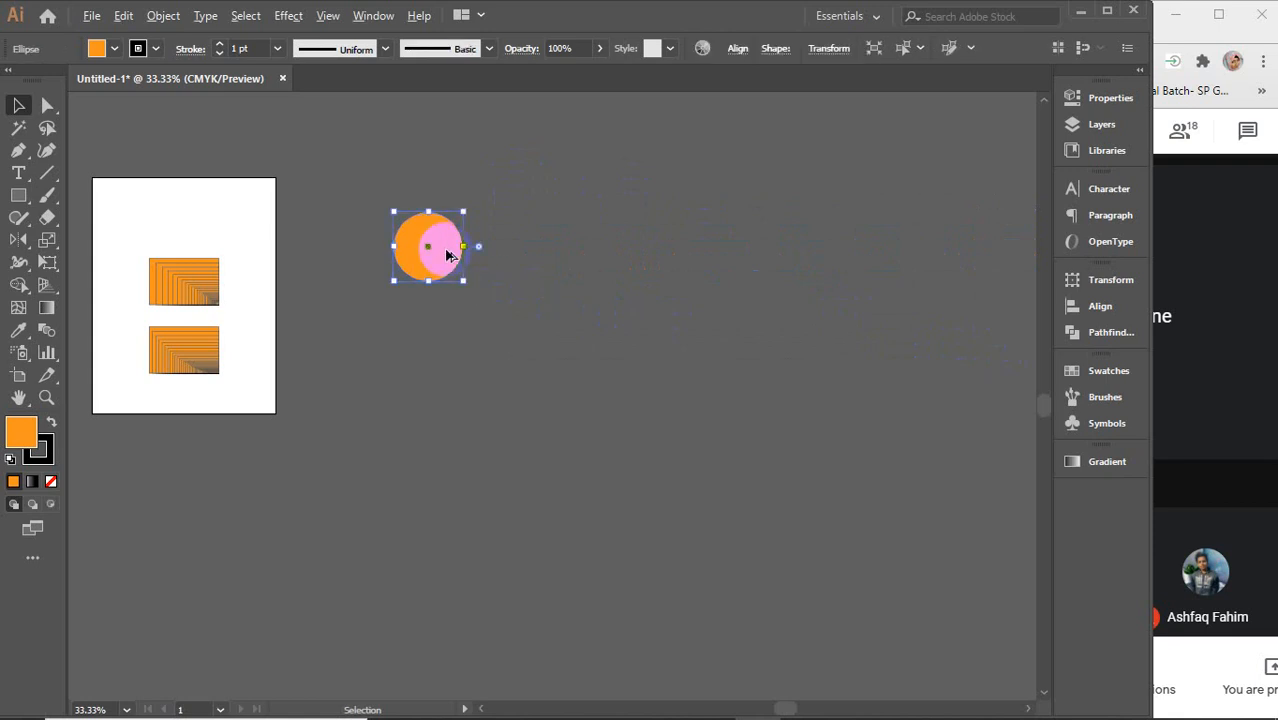
pyautogui.keyDown('alt'); pyautogui.moveTo(446, 255); pyautogui.dragTo(508, 303); pyautogui.keyUp('alt')
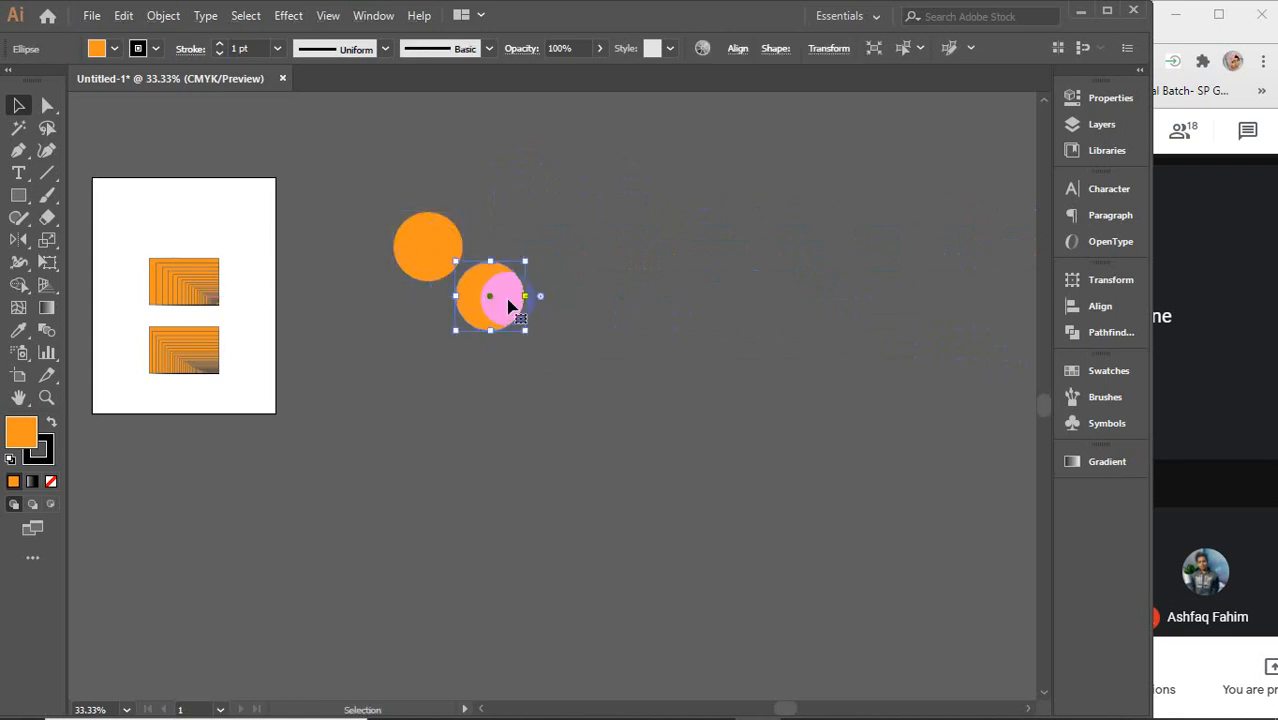
# - Repeat the diagonal duplicate transformation seven times to extend the orange circles into an evenly spaced diagonal row
pyautogui.hotkey('ctrl', 'd')
pyautogui.hotkey('ctrl', 'd')
pyautogui.hotkey('ctrl', 'd')
pyautogui.hotkey('ctrl', 'd')
pyautogui.hotkey('ctrl', 'd')
pyautogui.hotkey('ctrl', 'd')
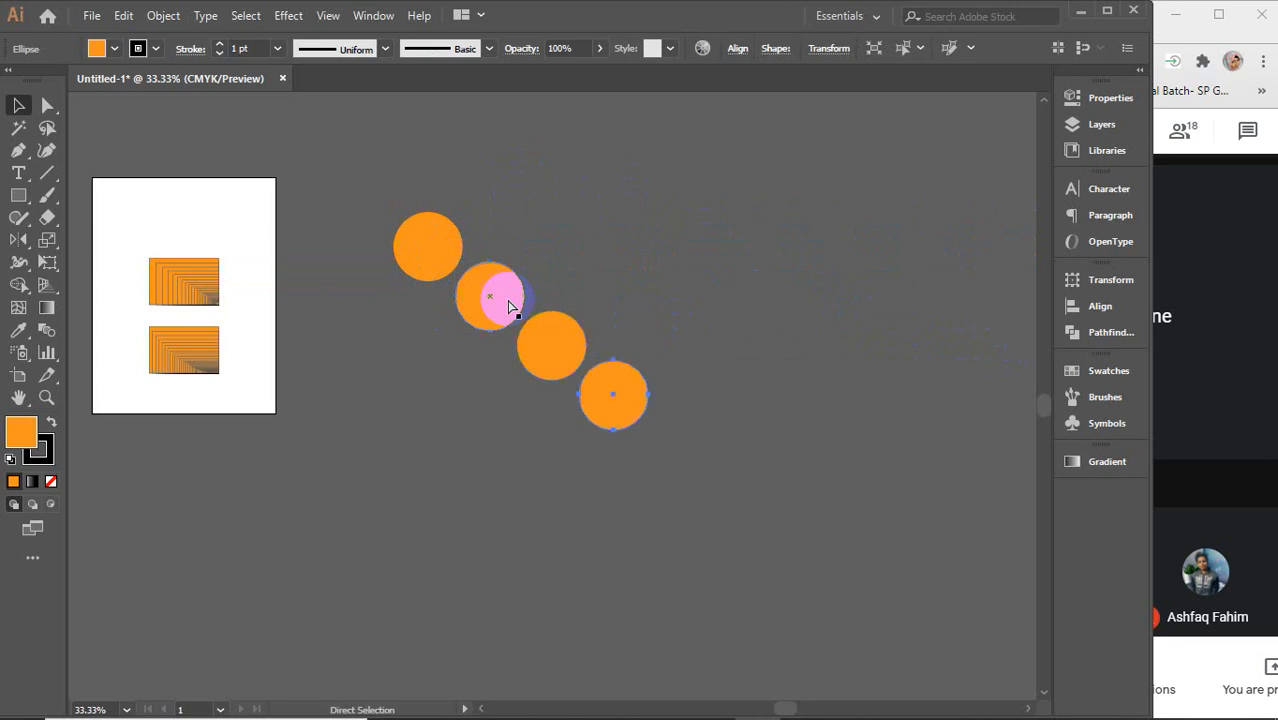
pyautogui.hotkey('ctrl', 'd')
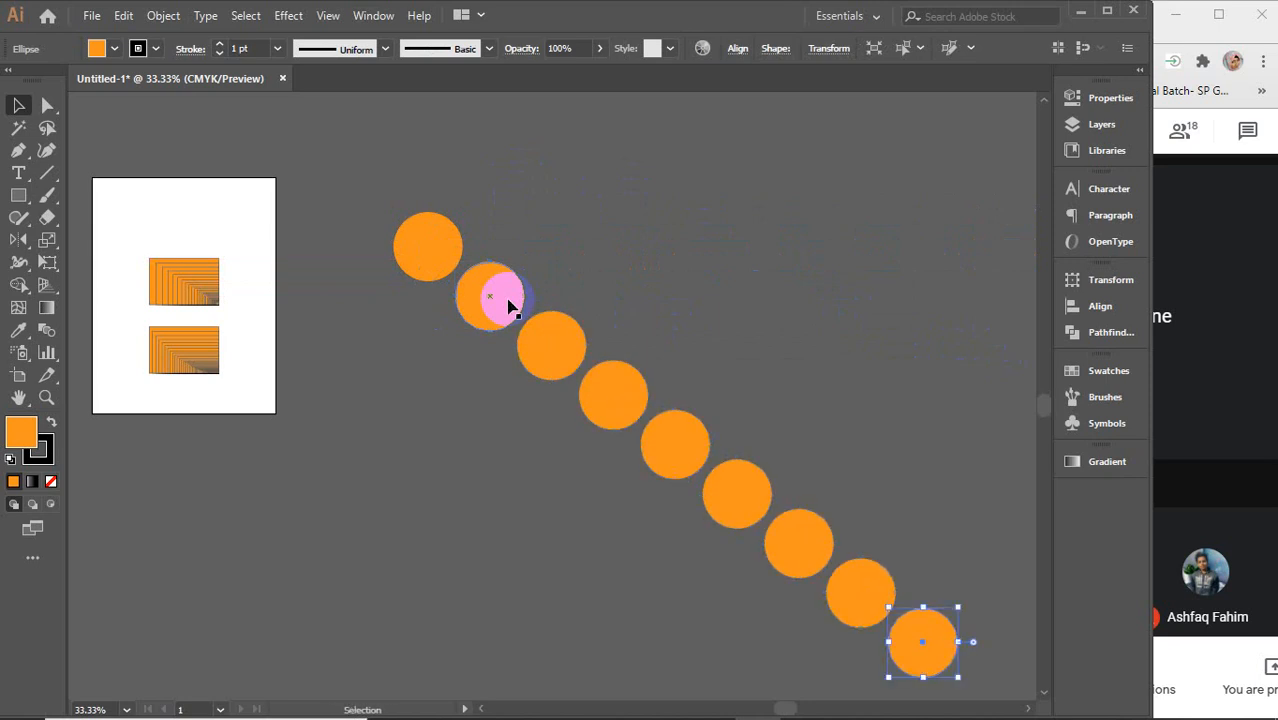
# - Delete the whole diagonal row of circles and the two stacks of stepped rectangles on the artboard
pyautogui.scroll(-3, 508, 303)
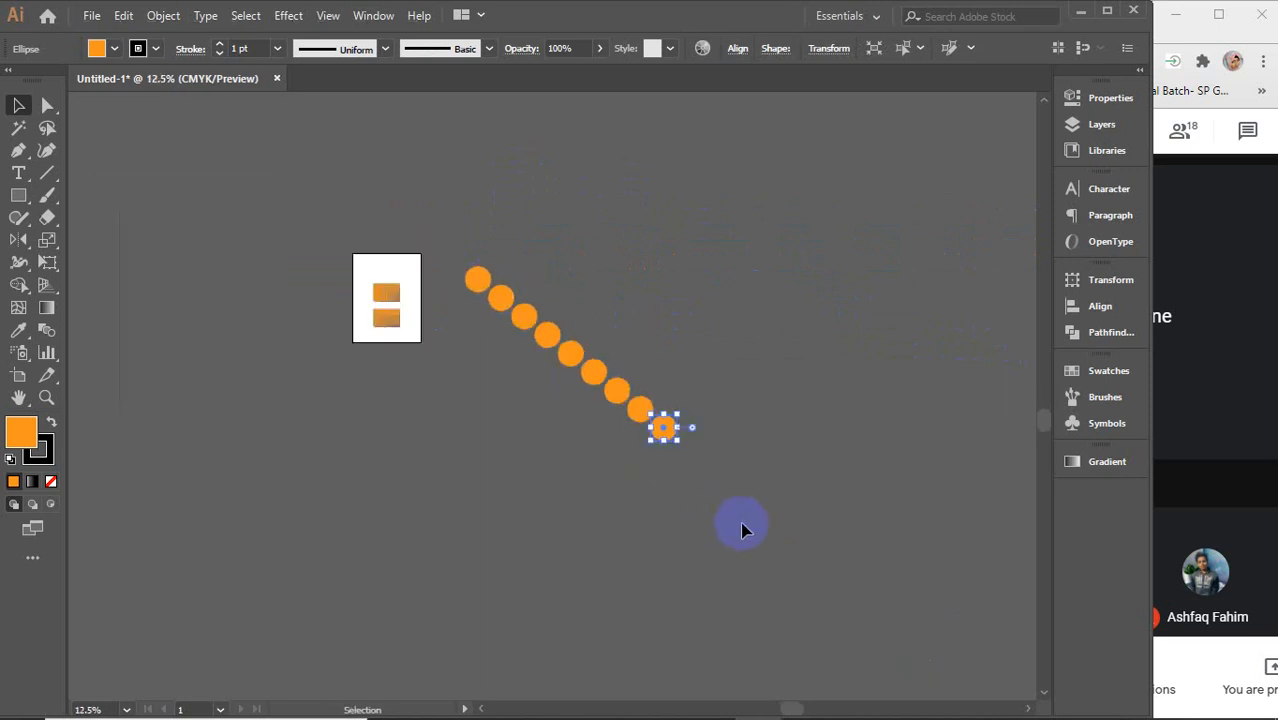
pyautogui.moveTo(741, 530); pyautogui.dragTo(465, 250)
pyautogui.press('Delete')
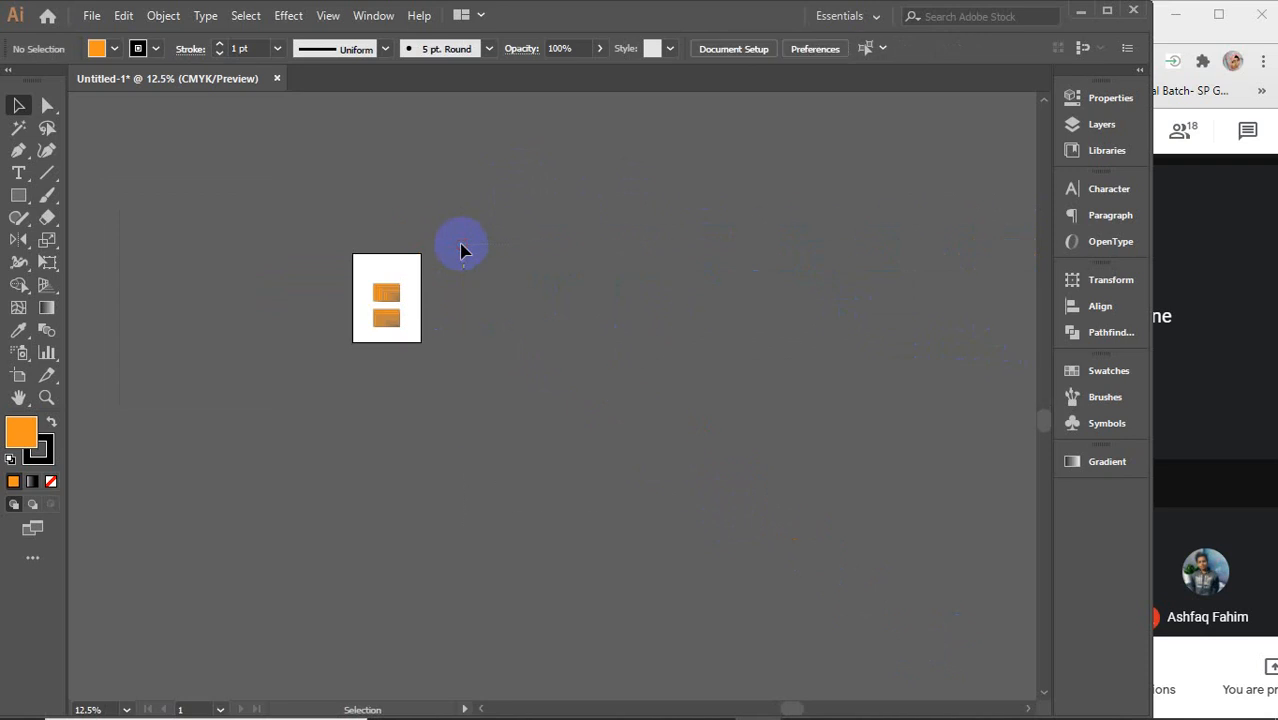
pyautogui.moveTo(351, 199); pyautogui.dragTo(494, 434)
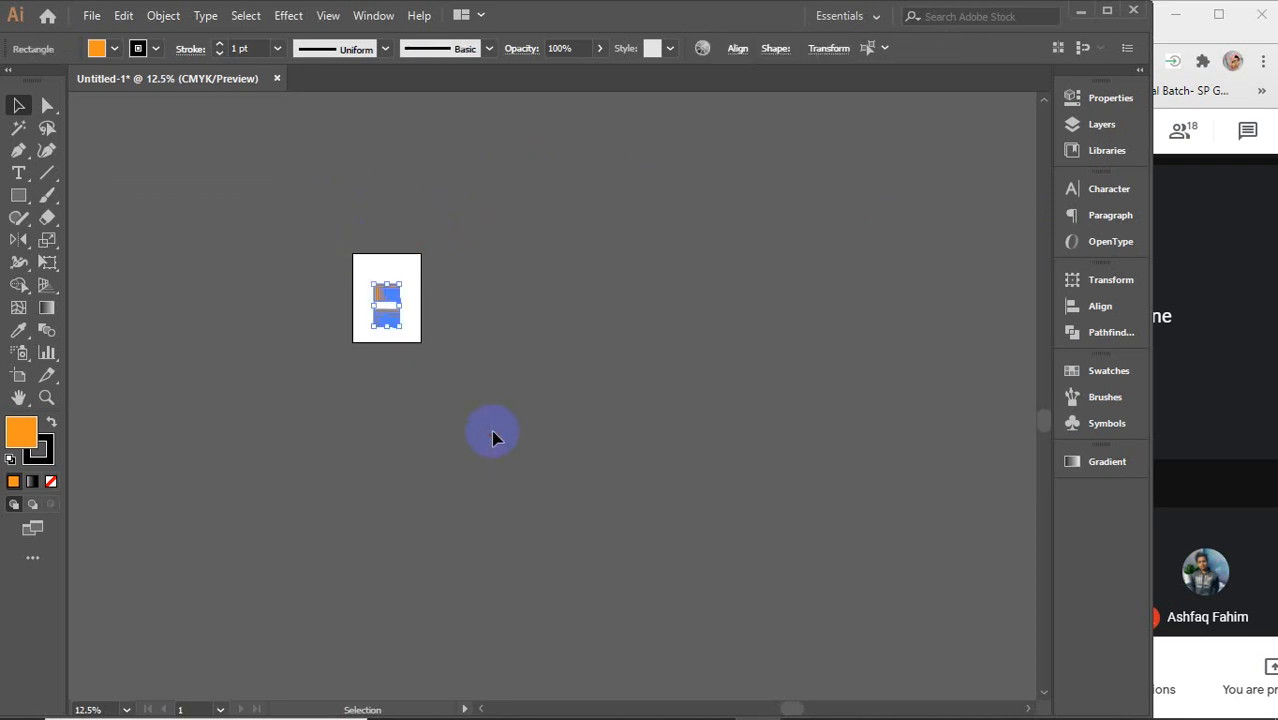
pyautogui.press('Delete')
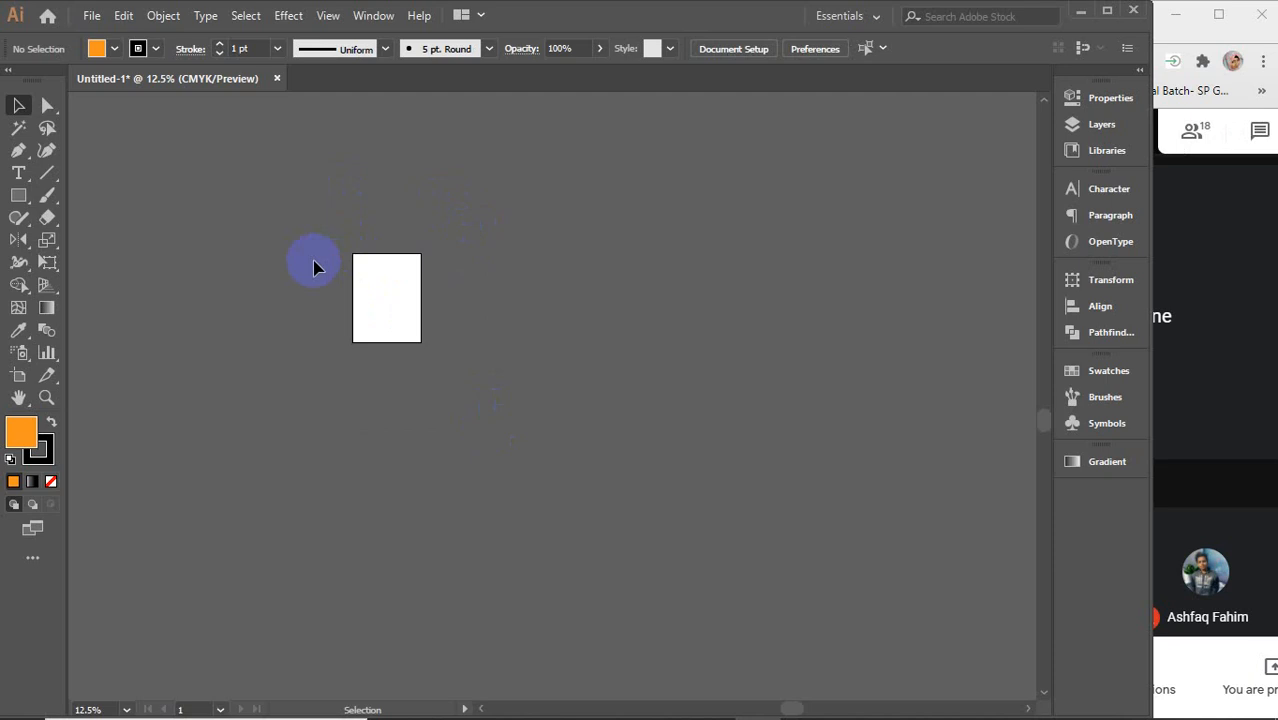
# - Draw a large orange rectangle on the artboard and shift it right so that it sits horizontally centred
pyautogui.scroll(5, 378, 283)
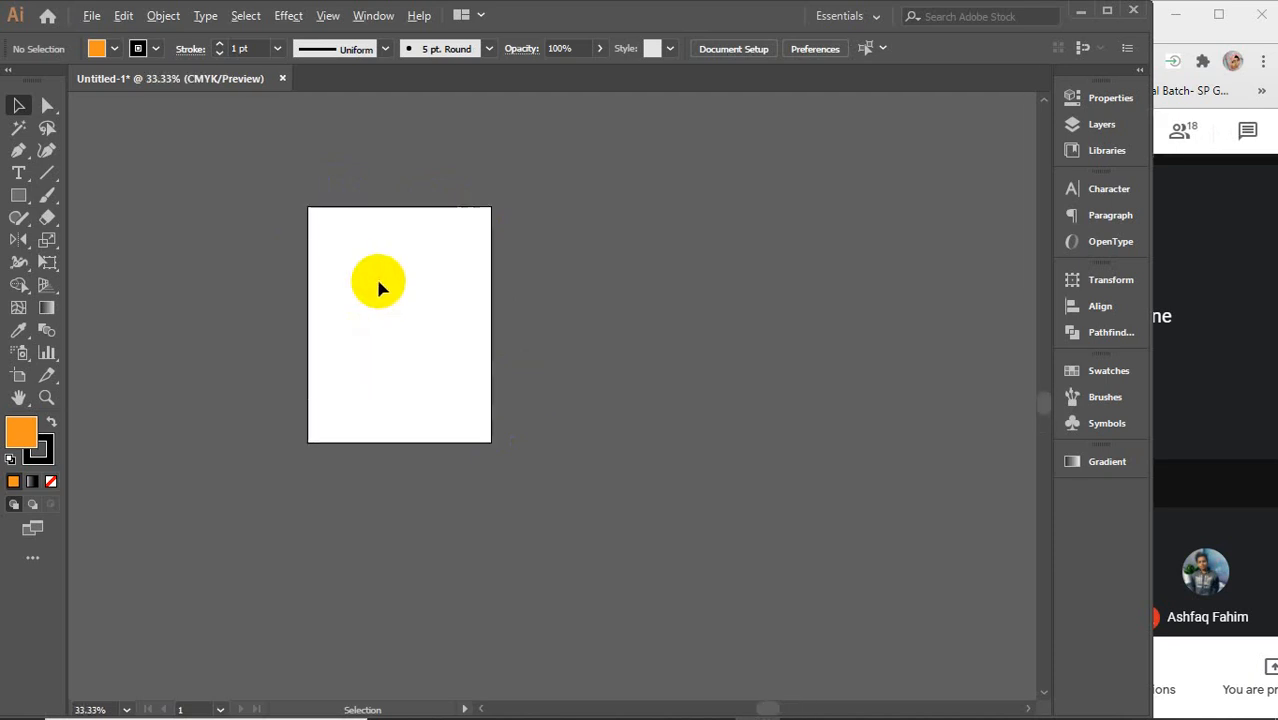
pyautogui.moveTo(406, 293); pyautogui.dragTo(479, 328)
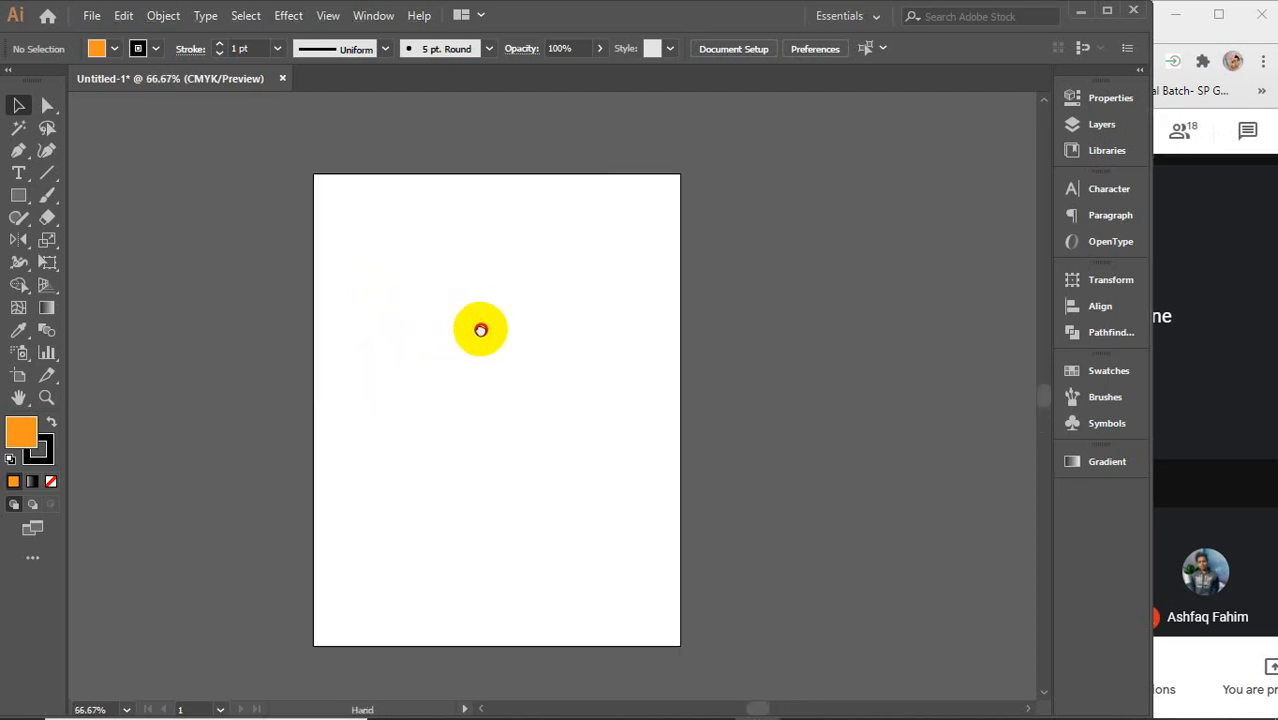
pyautogui.moveTo(41, 255); pyautogui.dragTo(130, 265)
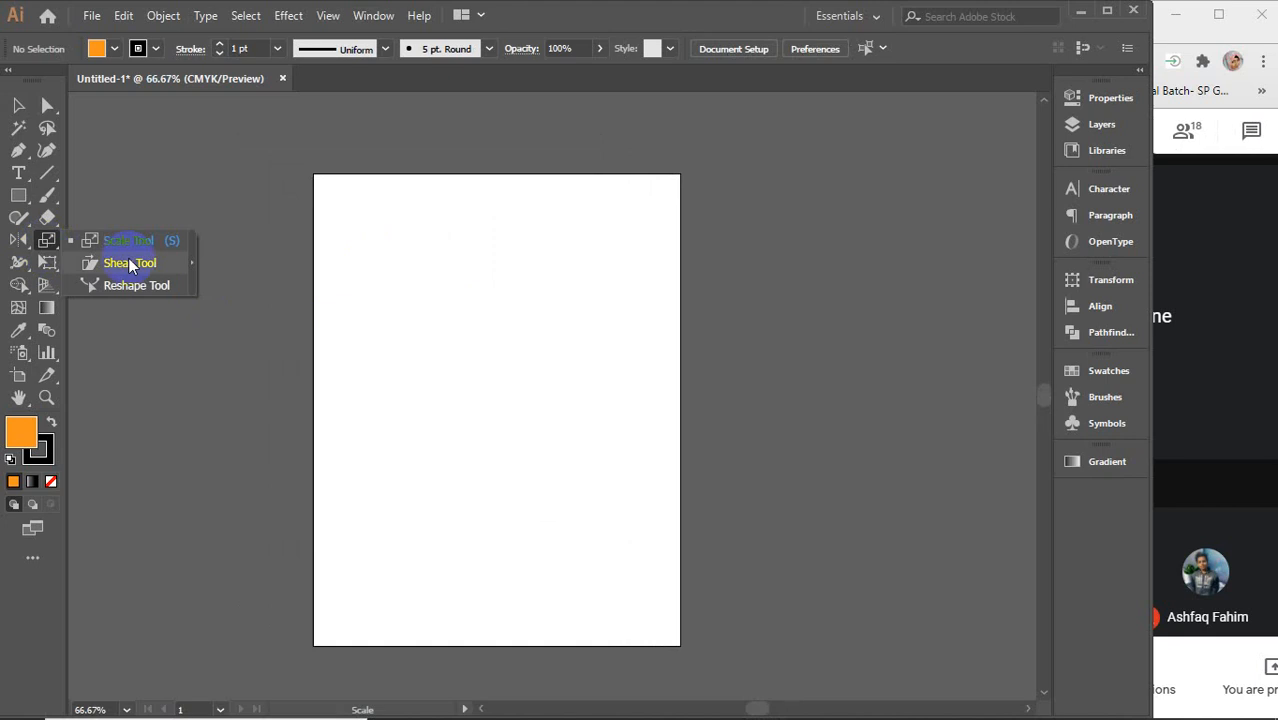
pyautogui.click(17, 198)
pyautogui.moveTo(333, 293); pyautogui.dragTo(588, 460)
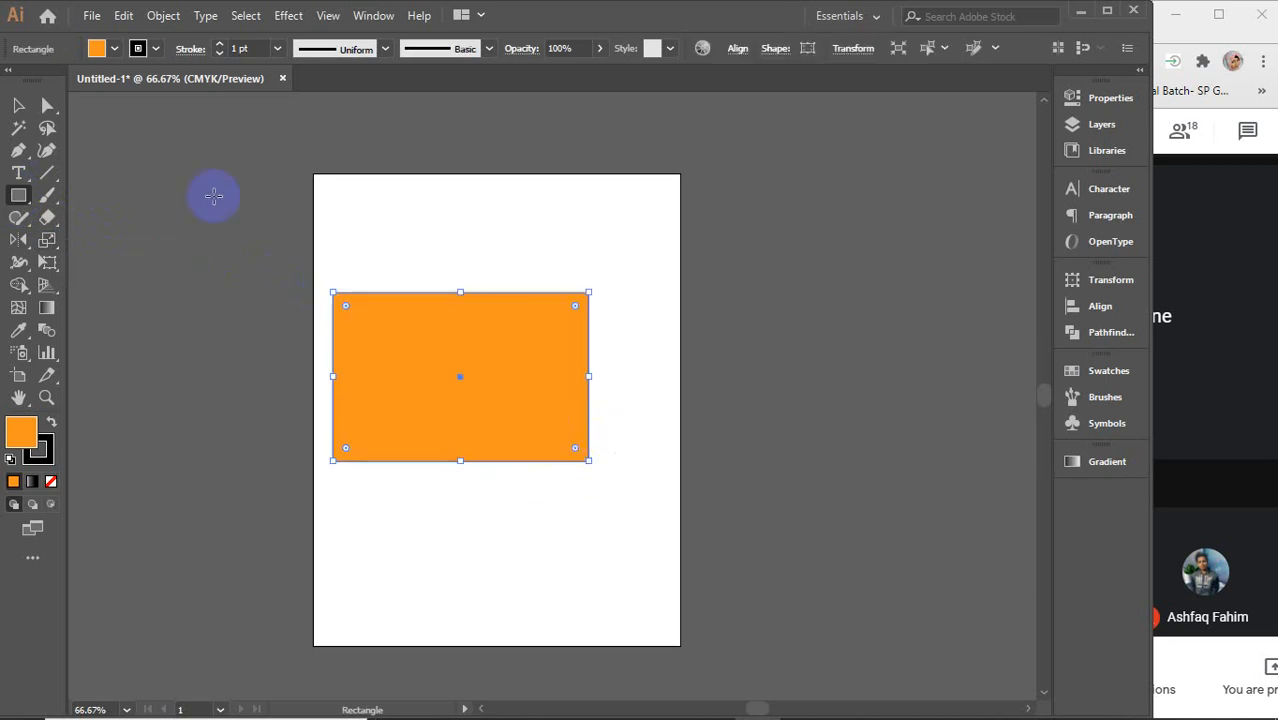
pyautogui.click(19, 106)
pyautogui.moveTo(447, 352); pyautogui.dragTo(484, 351)
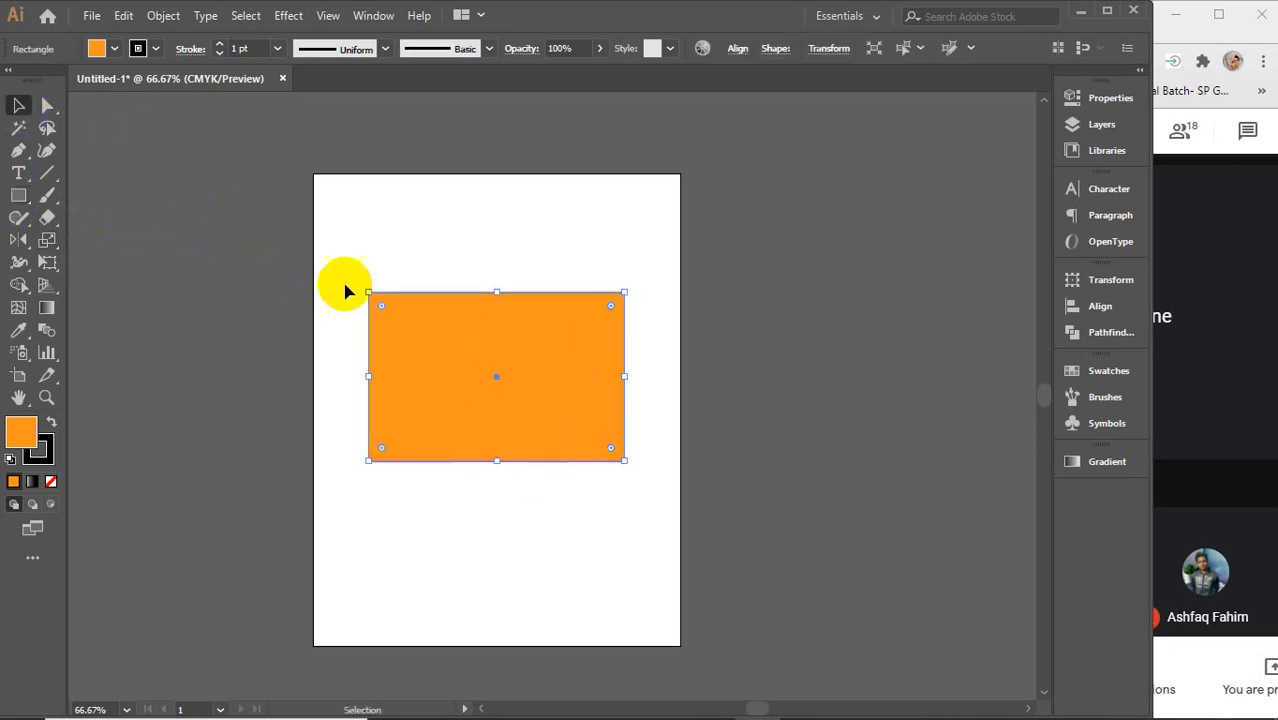
# - Try slanting the rectangle by moving its two upper anchor points to the right with Direct Selection, and undo the change
pyautogui.click(45, 106)
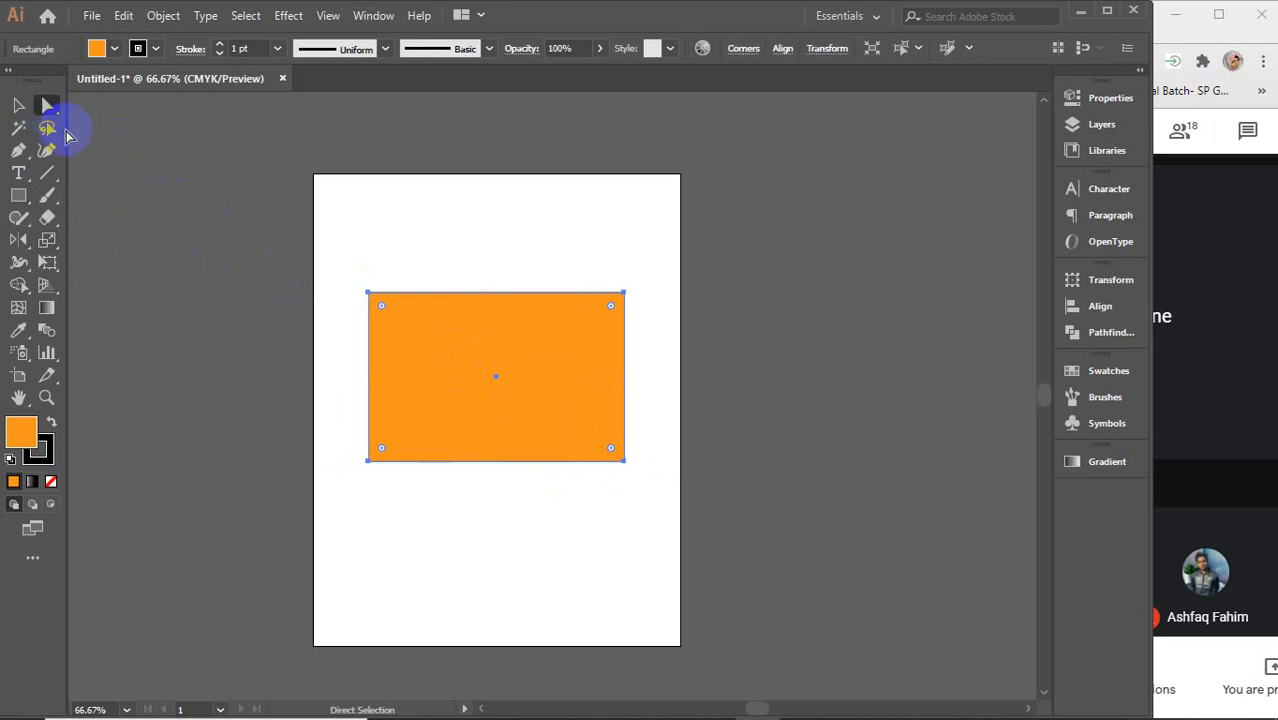
pyautogui.moveTo(322, 252); pyautogui.dragTo(634, 294)
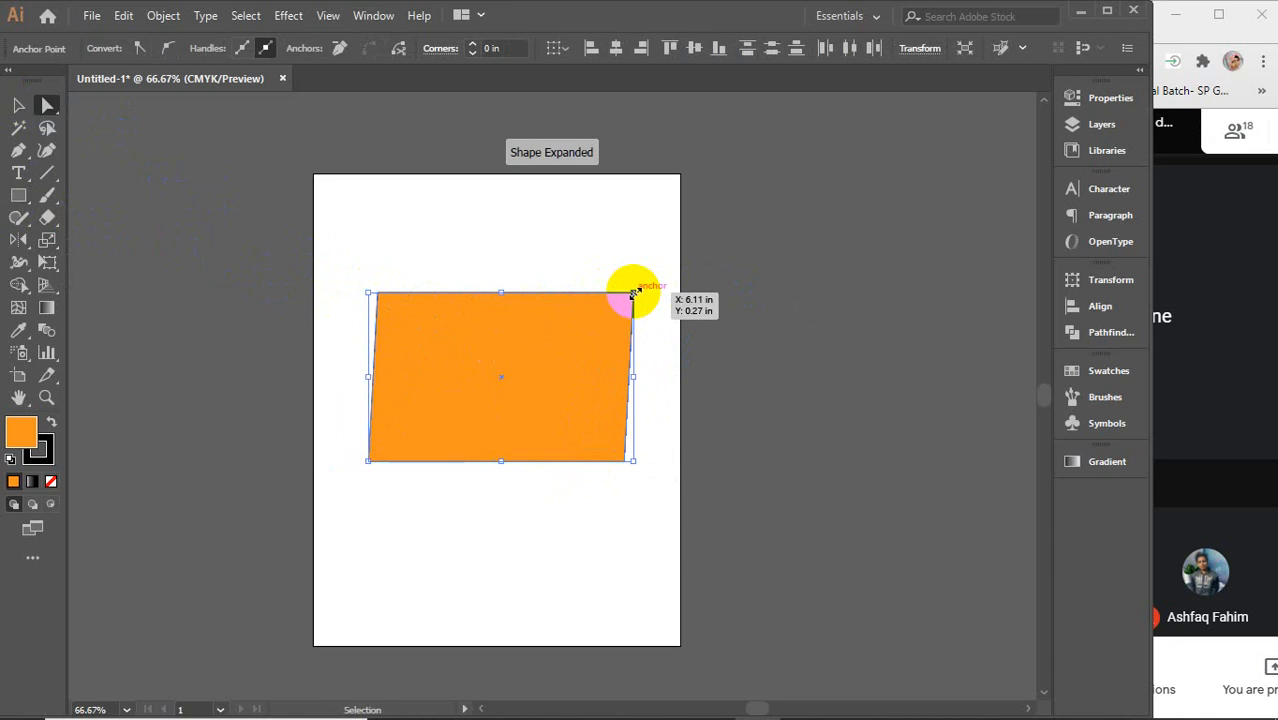
pyautogui.hotkey('ctrl', 'z')
pyautogui.click(595, 253)
pyautogui.click(568, 321)
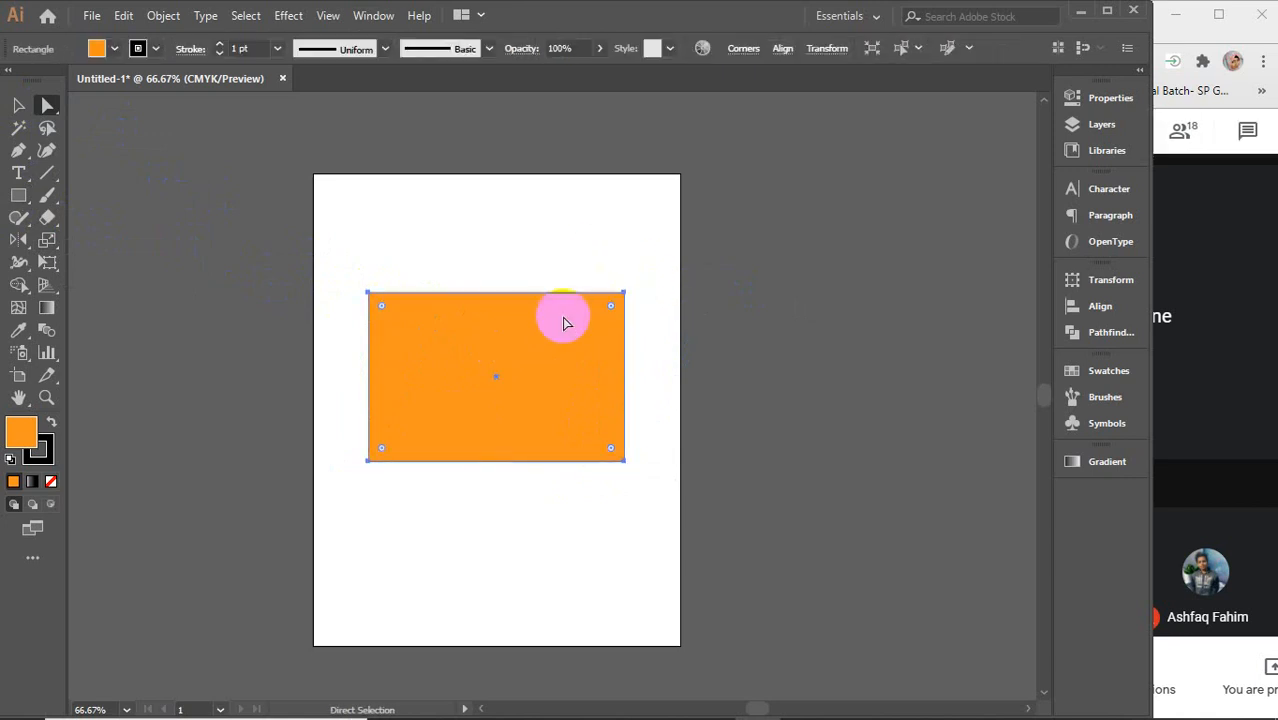
# - Shift the rectangle slightly up and right, and narrow it by moving its two right-hand anchor points inward
pyautogui.moveTo(626, 367)
pyautogui.mouseDown()
pyautogui.moveTo(639, 305)
pyautogui.moveTo(637, 355)
pyautogui.mouseUp()
pyautogui.moveTo(597, 243); pyautogui.dragTo(660, 508)
pyautogui.moveTo(632, 456)
pyautogui.mouseDown()
pyautogui.moveTo(625, 447)
pyautogui.moveTo(622, 514)
pyautogui.moveTo(616, 371)
pyautogui.moveTo(612, 512)
pyautogui.moveTo(608, 374)
pyautogui.moveTo(613, 456)
pyautogui.mouseUp()
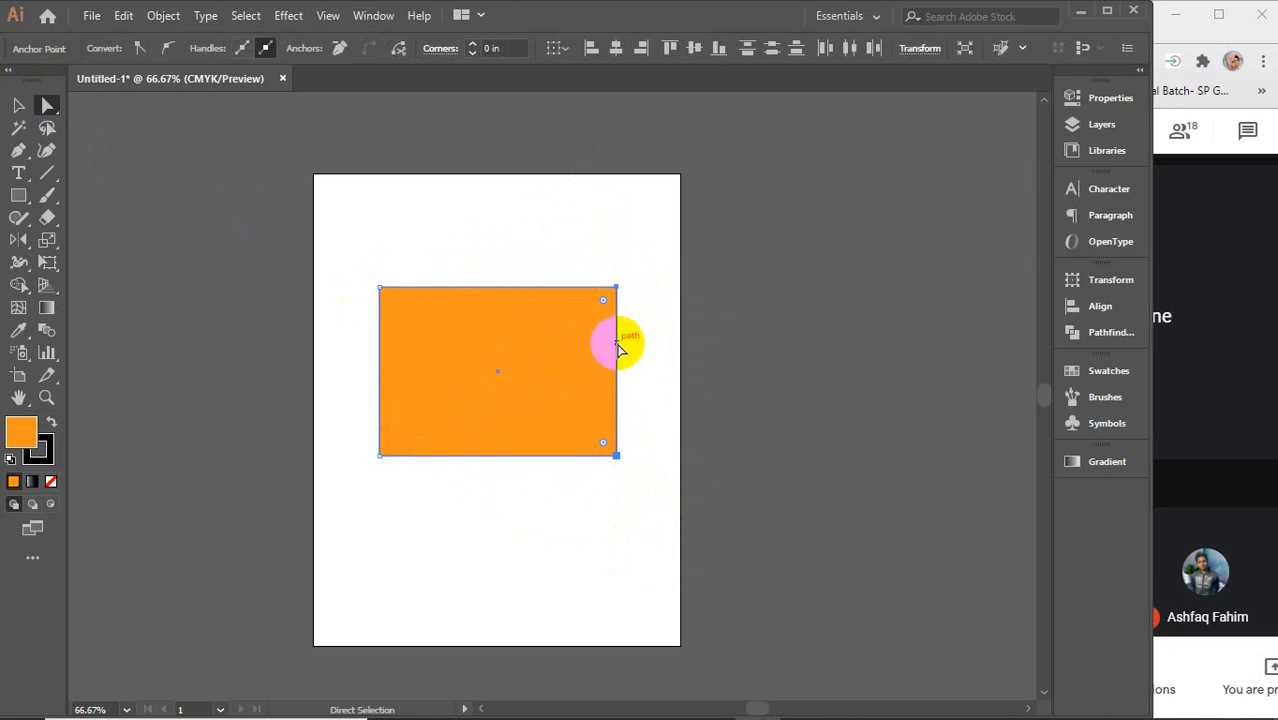
# - Try skewing the rectangle by moving its right edge upward, and undo the change
pyautogui.moveTo(617, 343); pyautogui.dragTo(619, 312)
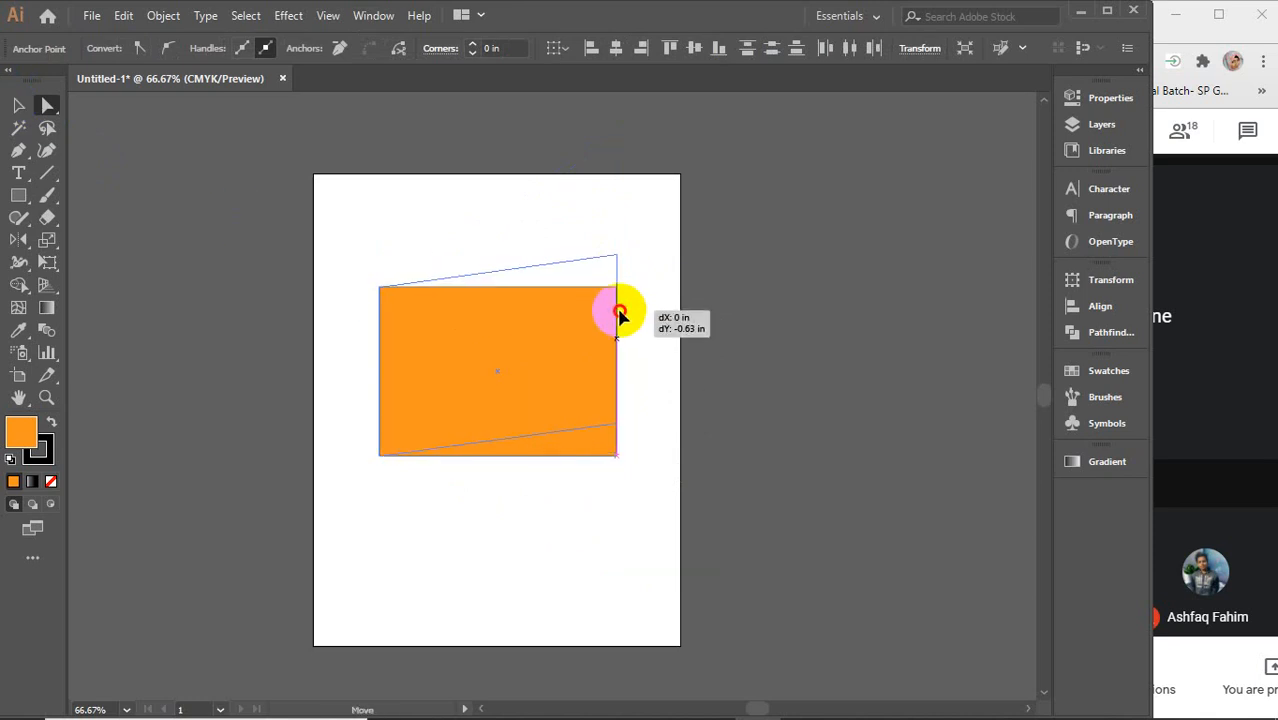
pyautogui.moveTo(619, 314); pyautogui.dragTo(619, 344)
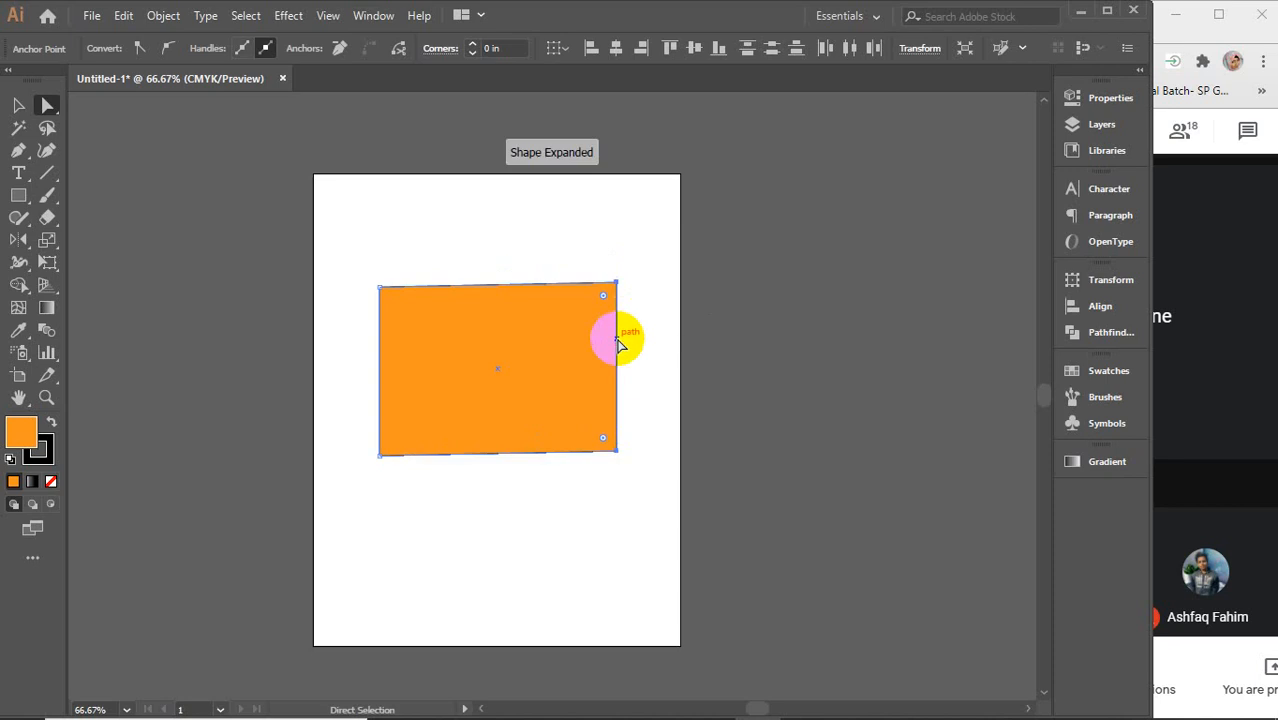
pyautogui.hotkey('ctrl', 'z')
pyautogui.scroll(1, 589, 350)
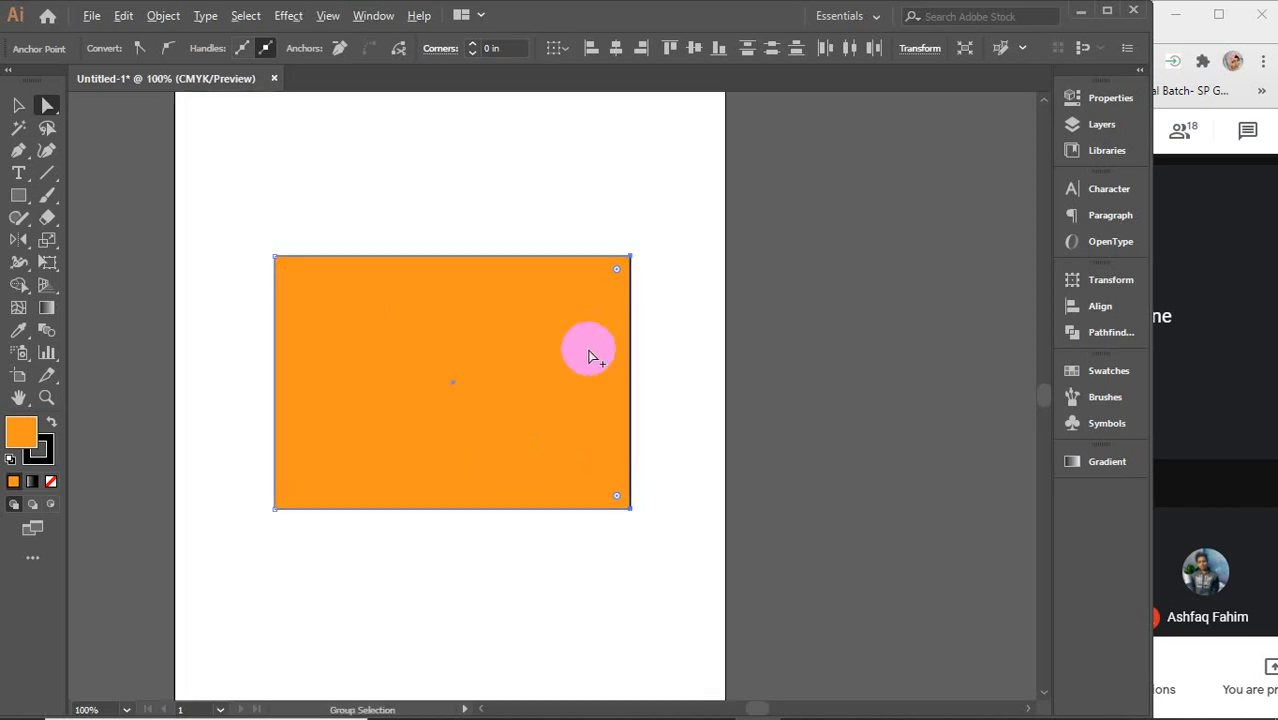
pyautogui.hscroll(-1, 579, 351)
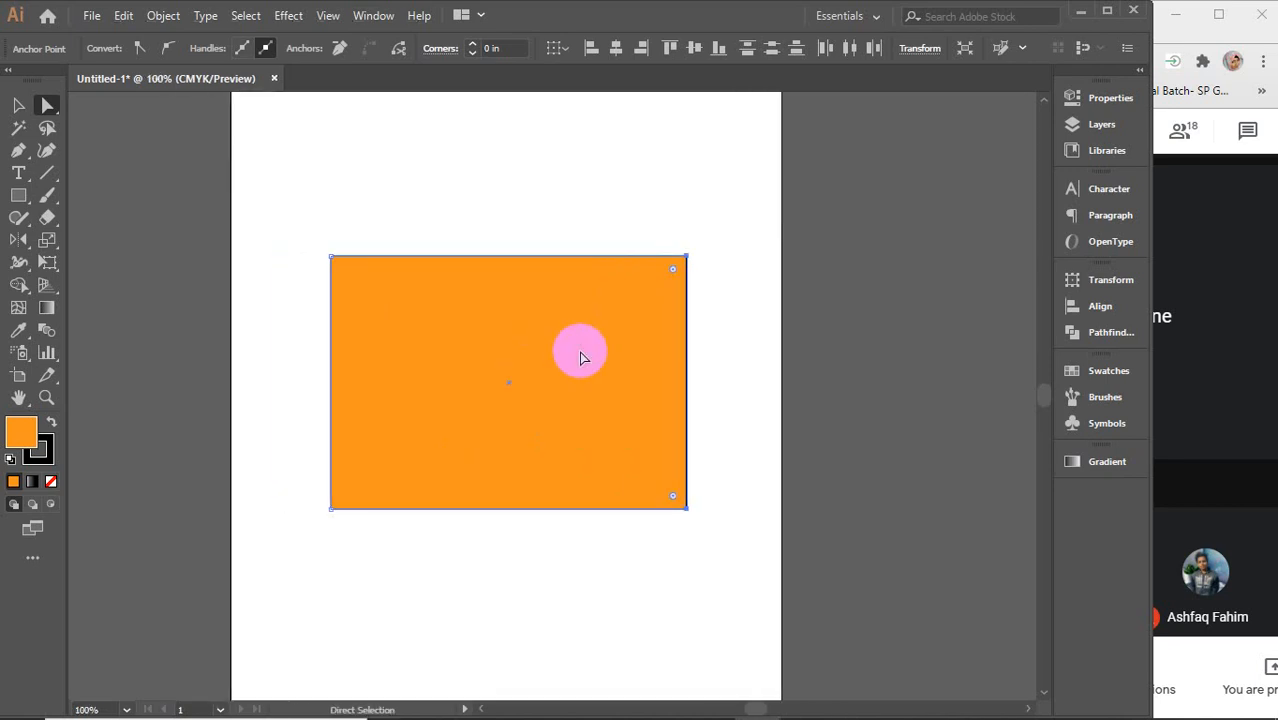
pyautogui.click(15, 107)
pyautogui.click(456, 371)
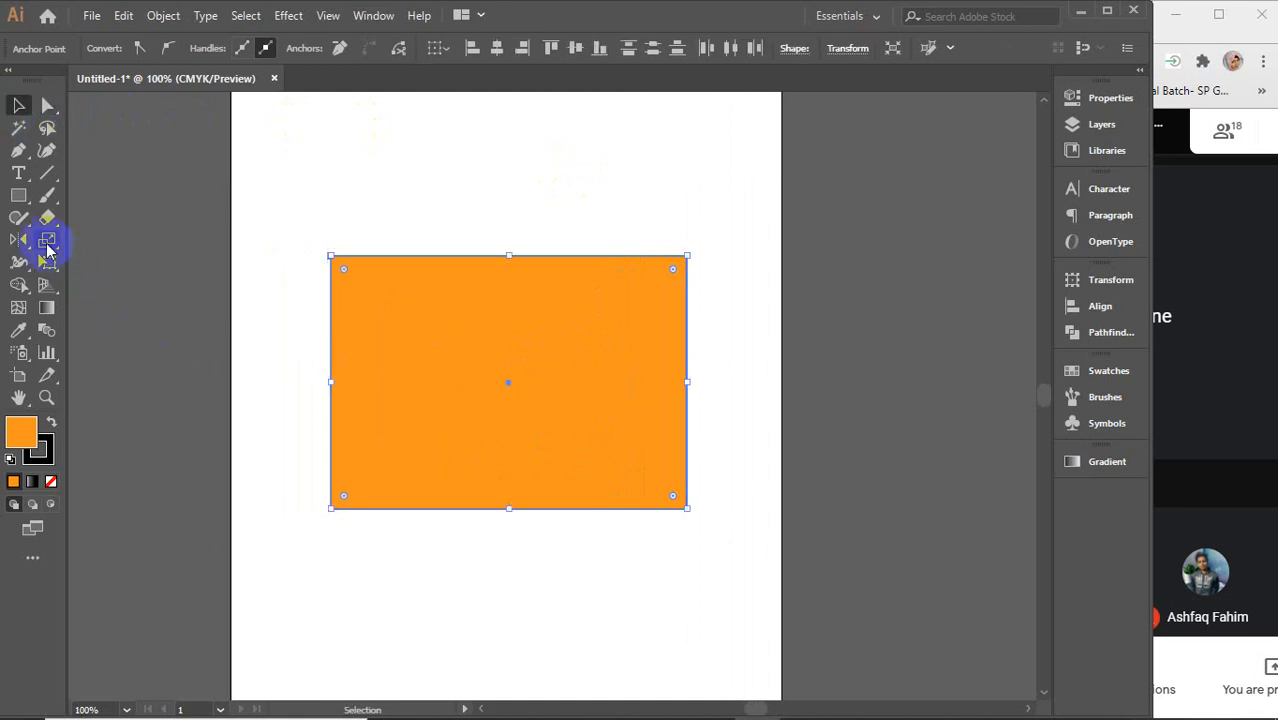
pyautogui.click(47, 242)
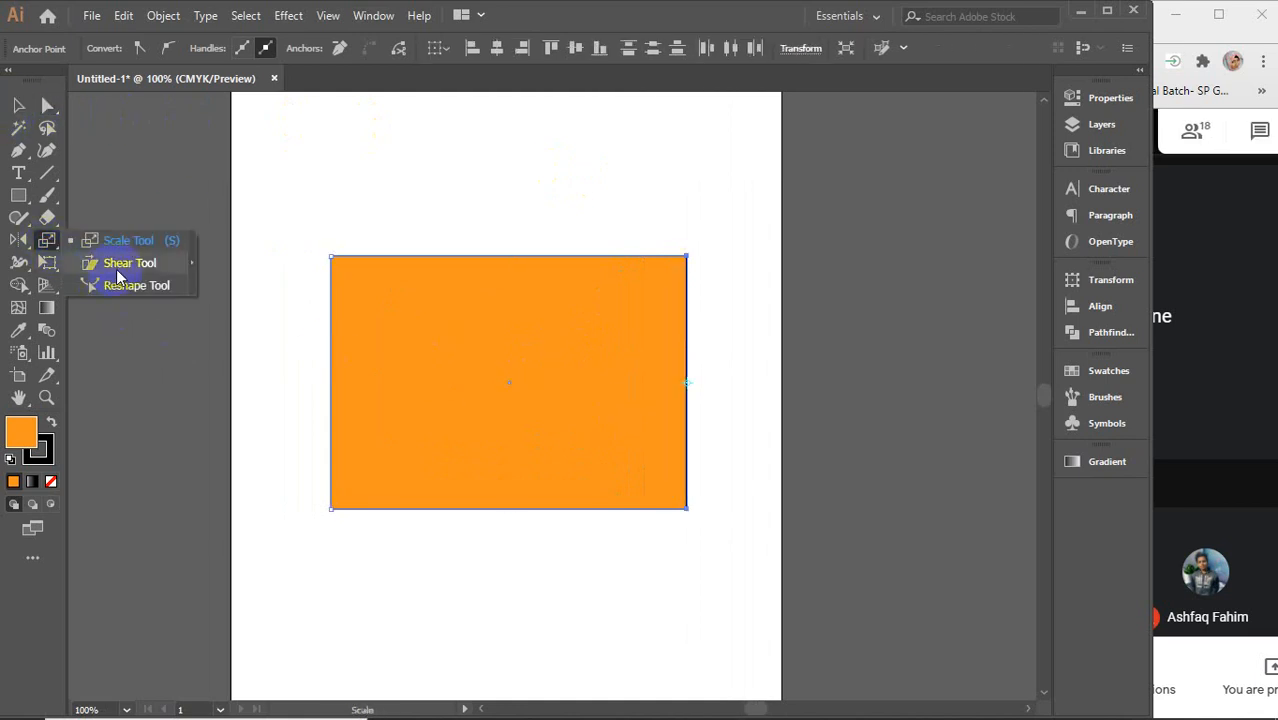
pyautogui.click(116, 269)
pyautogui.click(555, 389)
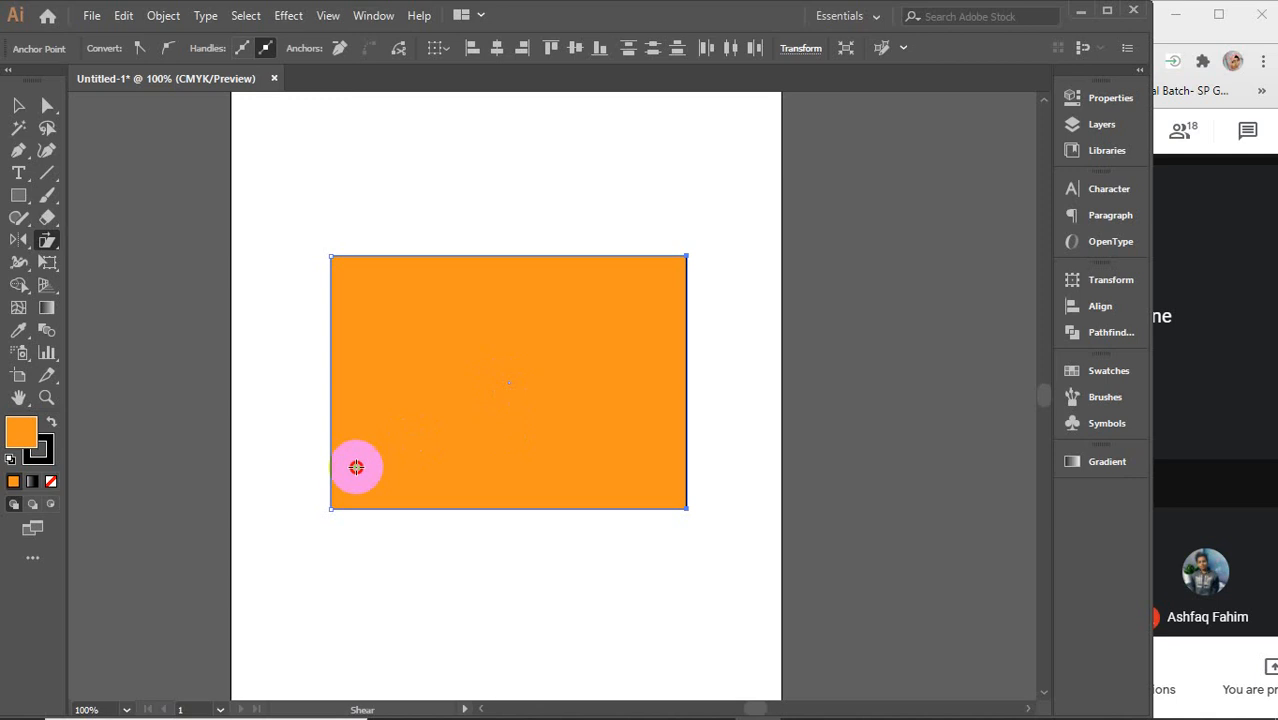
pyautogui.click(330, 508)
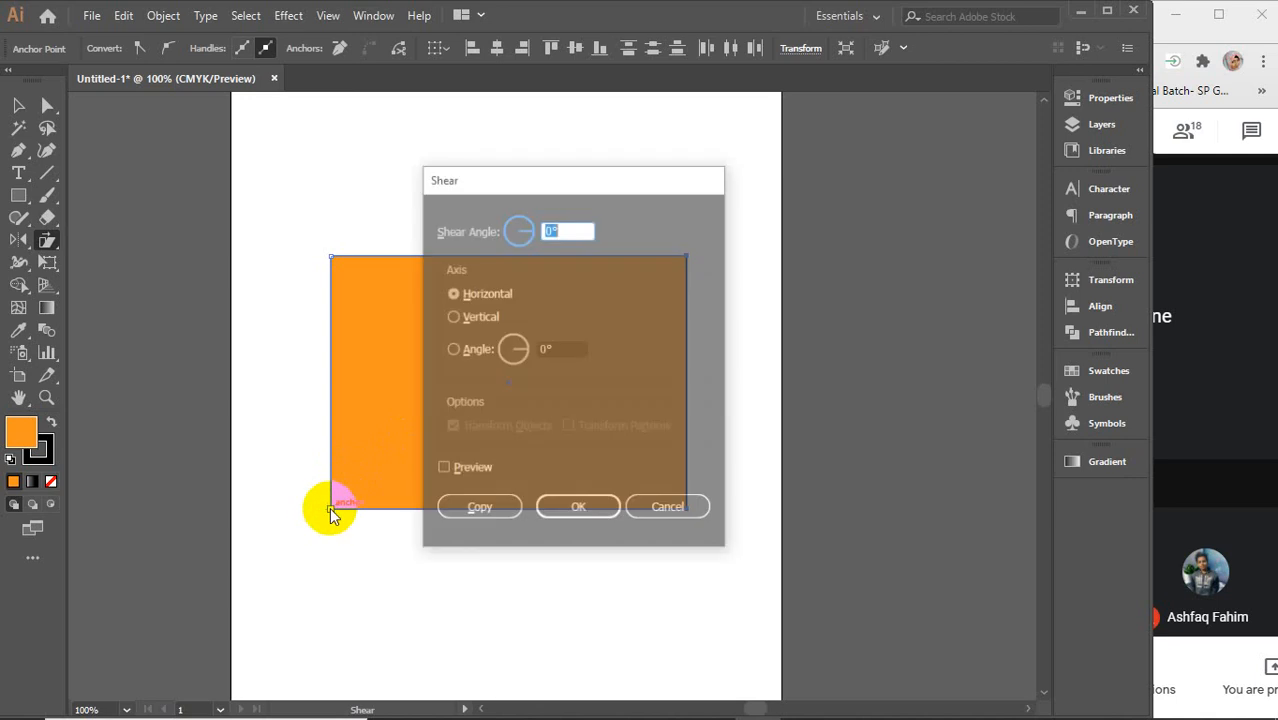
pyautogui.moveTo(519, 184); pyautogui.dragTo(827, 191)
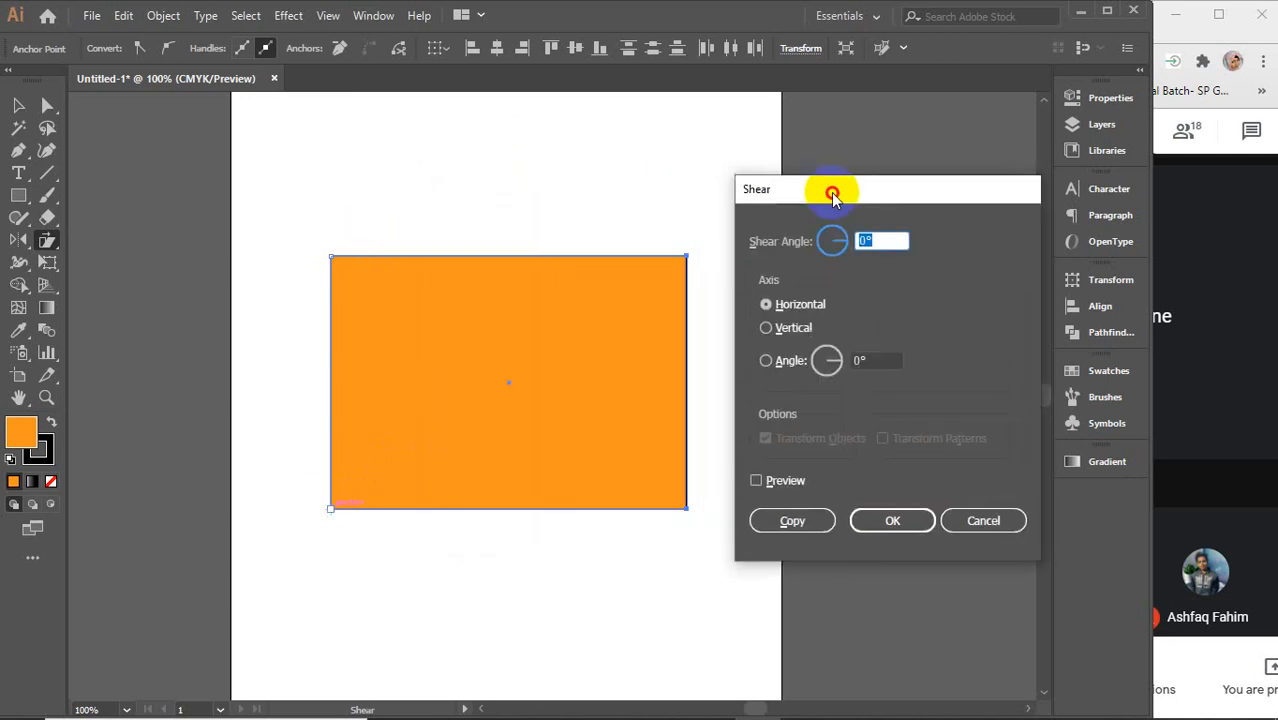
pyautogui.click(979, 519)
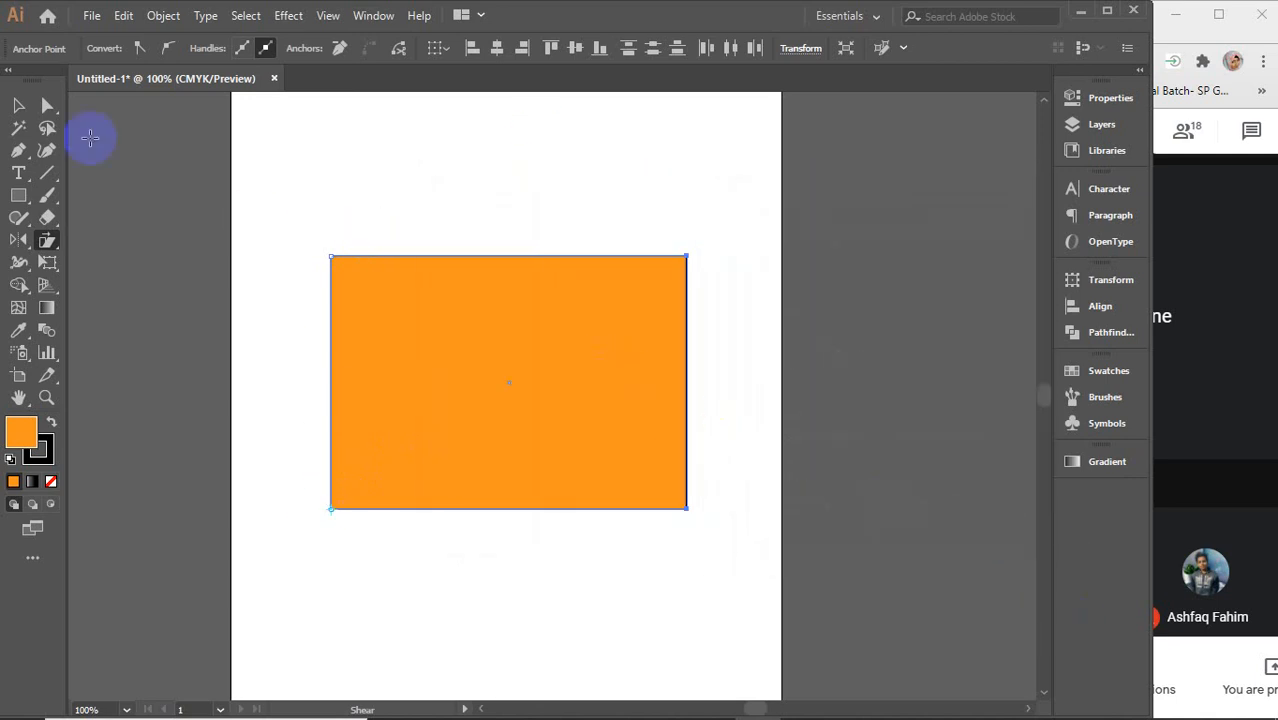
# - Reselect the whole rectangle, delete it, and undo the deletion
pyautogui.click(18, 105)
pyautogui.click(392, 317)
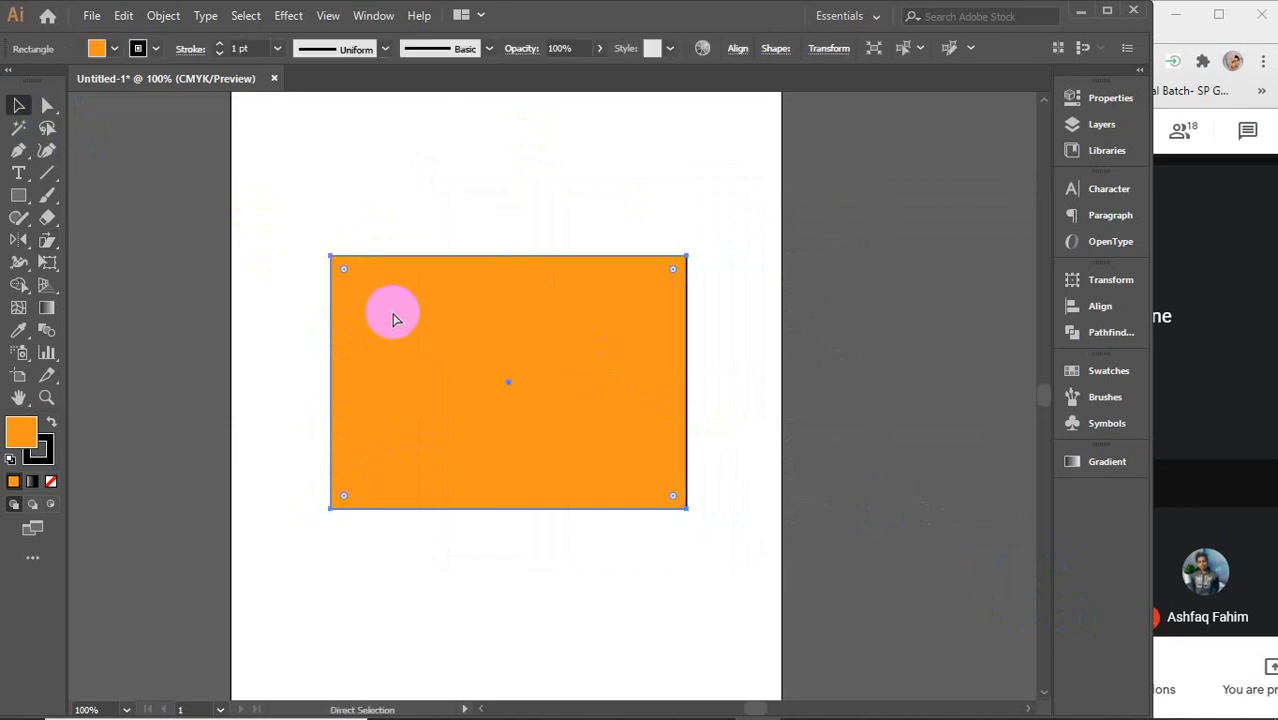
pyautogui.click(414, 294)
pyautogui.press('Delete')
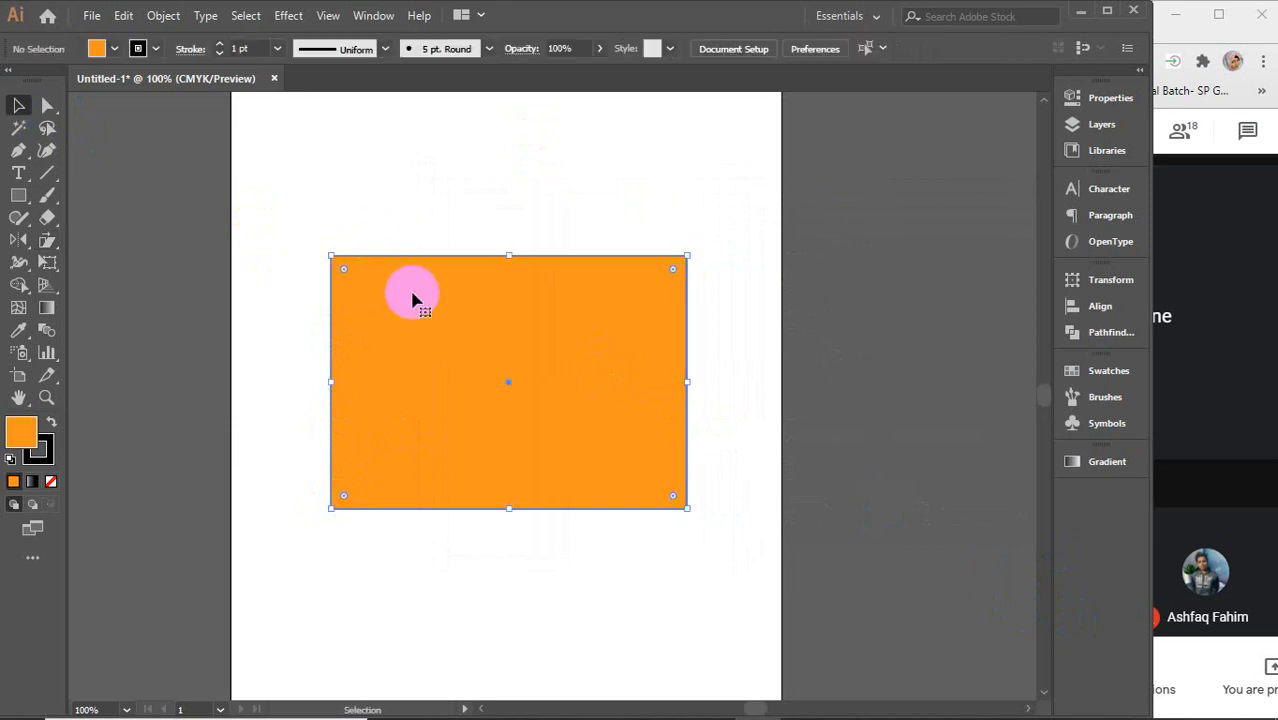
pyautogui.hotkey('ctrl', 'z')
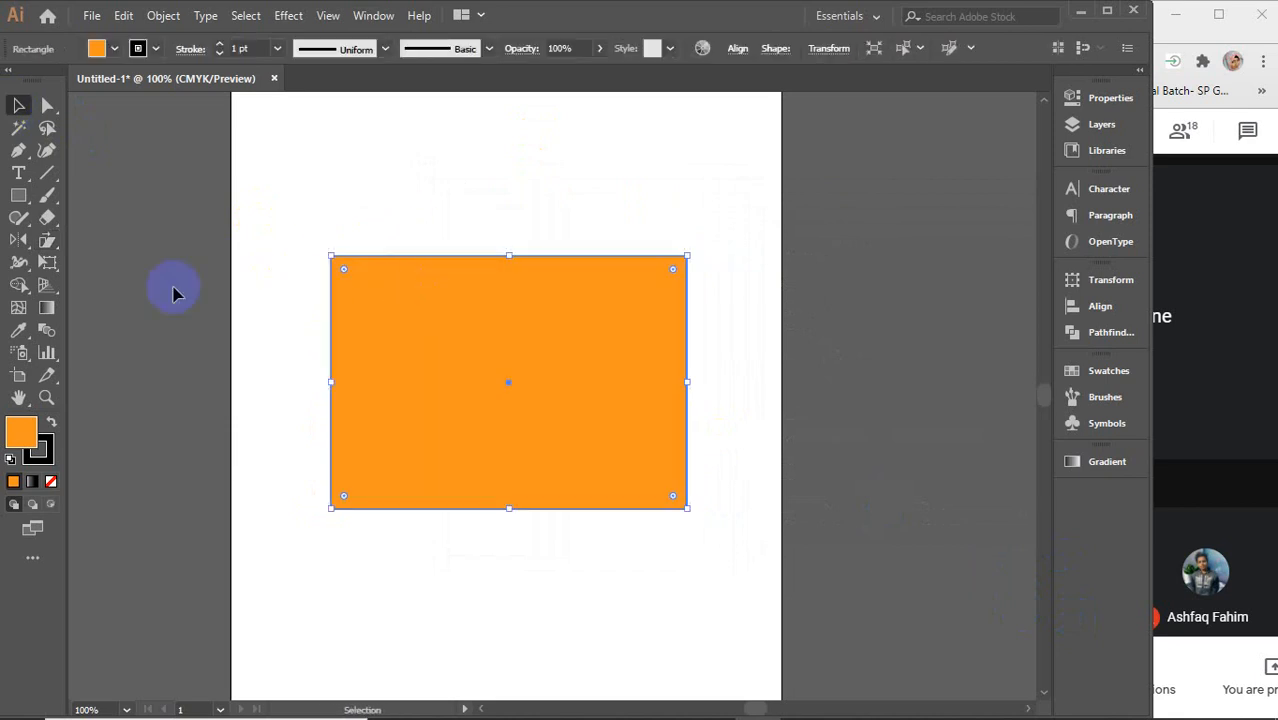
# - Preview a horizontal shear of the rectangle with the Shear tool, using its lower-right corner as reference point and a 15° shear angle
pyautogui.click(46, 243)
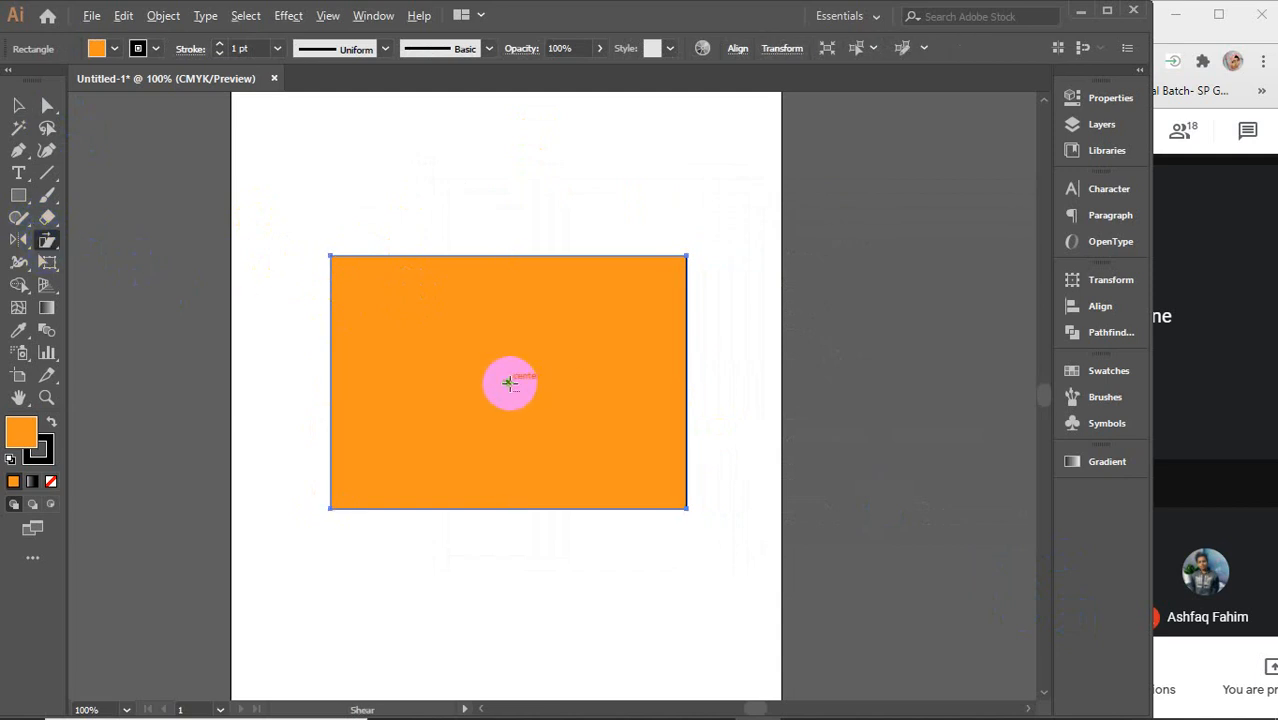
pyautogui.keyDown('alt'); pyautogui.click(685, 505); pyautogui.keyUp('alt')
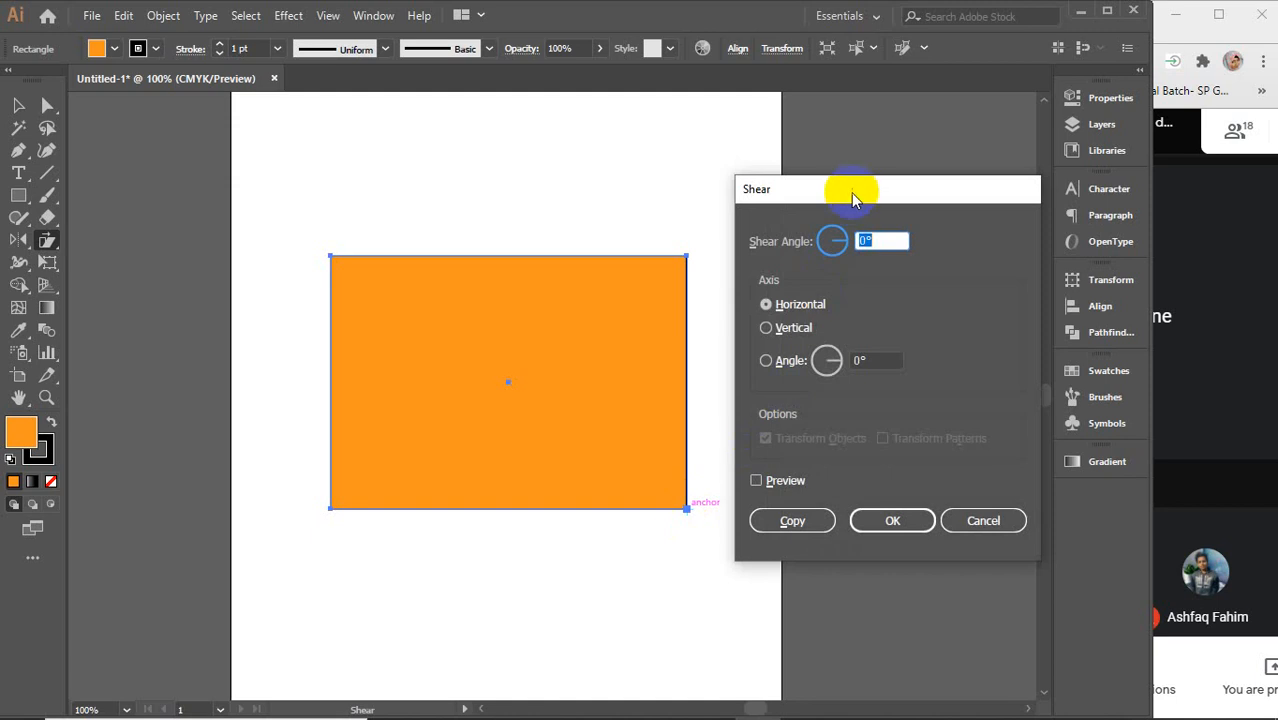
pyautogui.moveTo(853, 197); pyautogui.dragTo(864, 127)
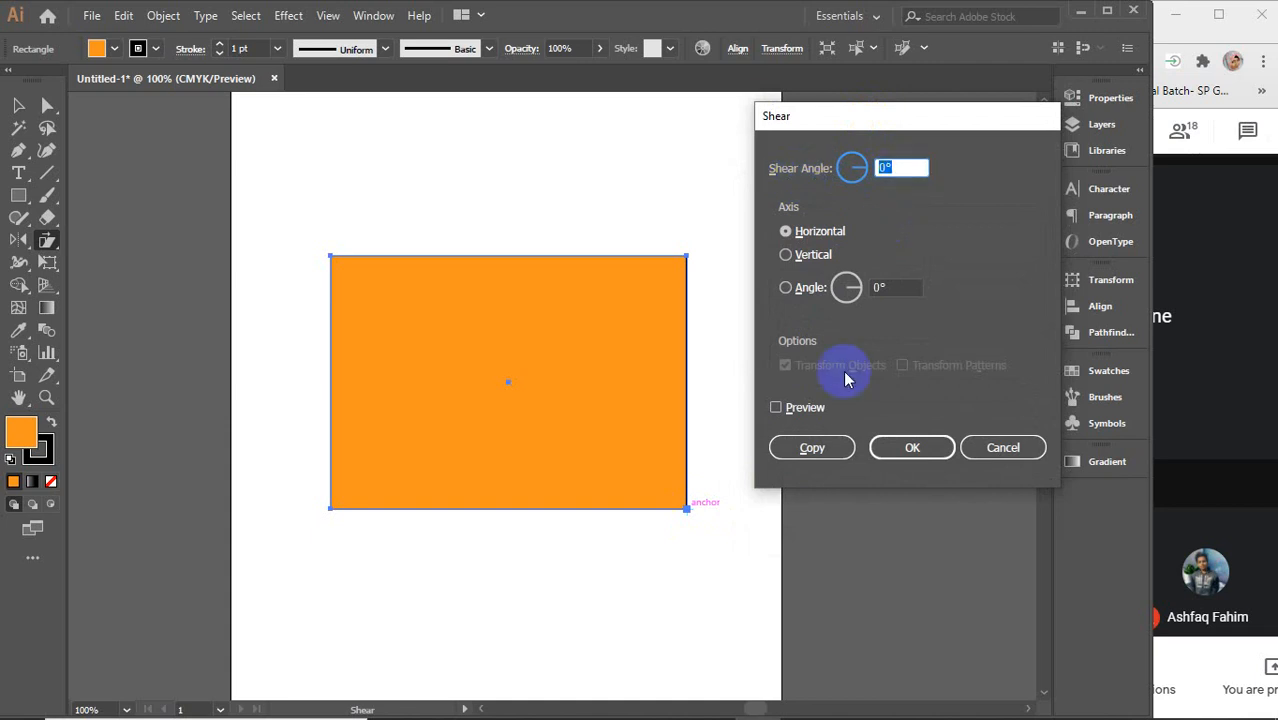
pyautogui.click(807, 406)
pyautogui.click(897, 163)
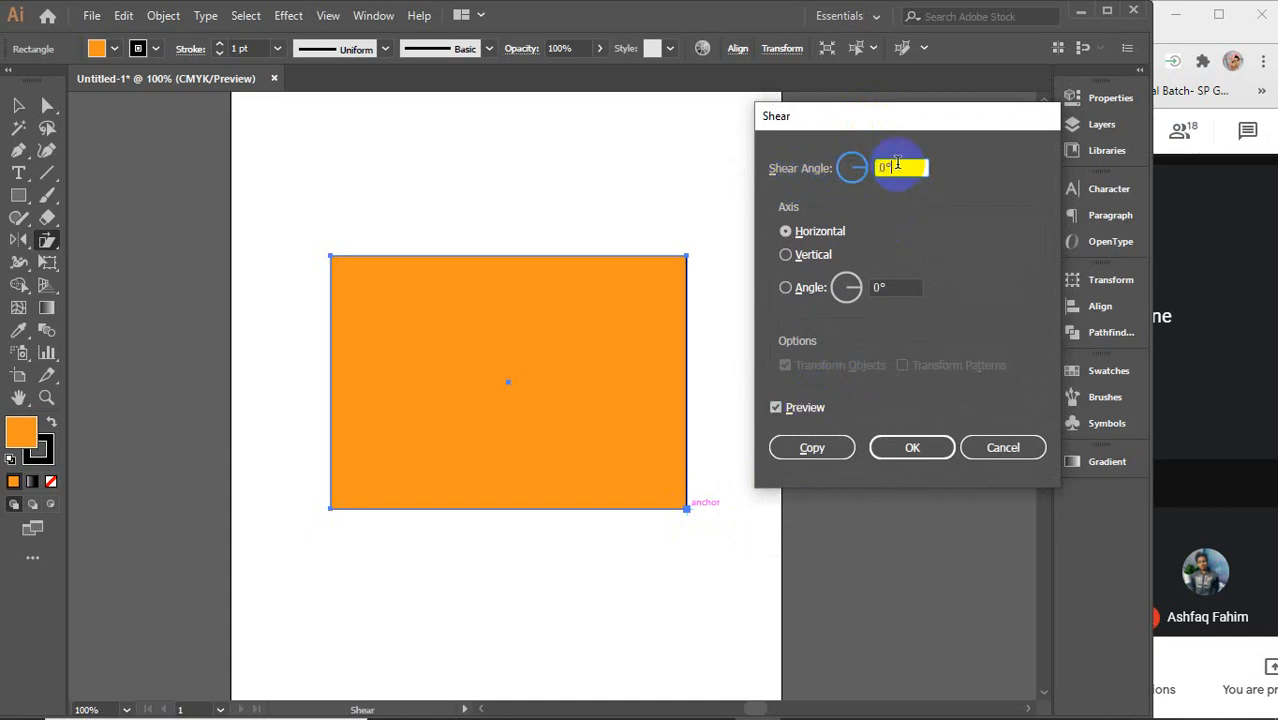
pyautogui.scroll(14, 897, 163)
pyautogui.scroll(1, 897, 163)
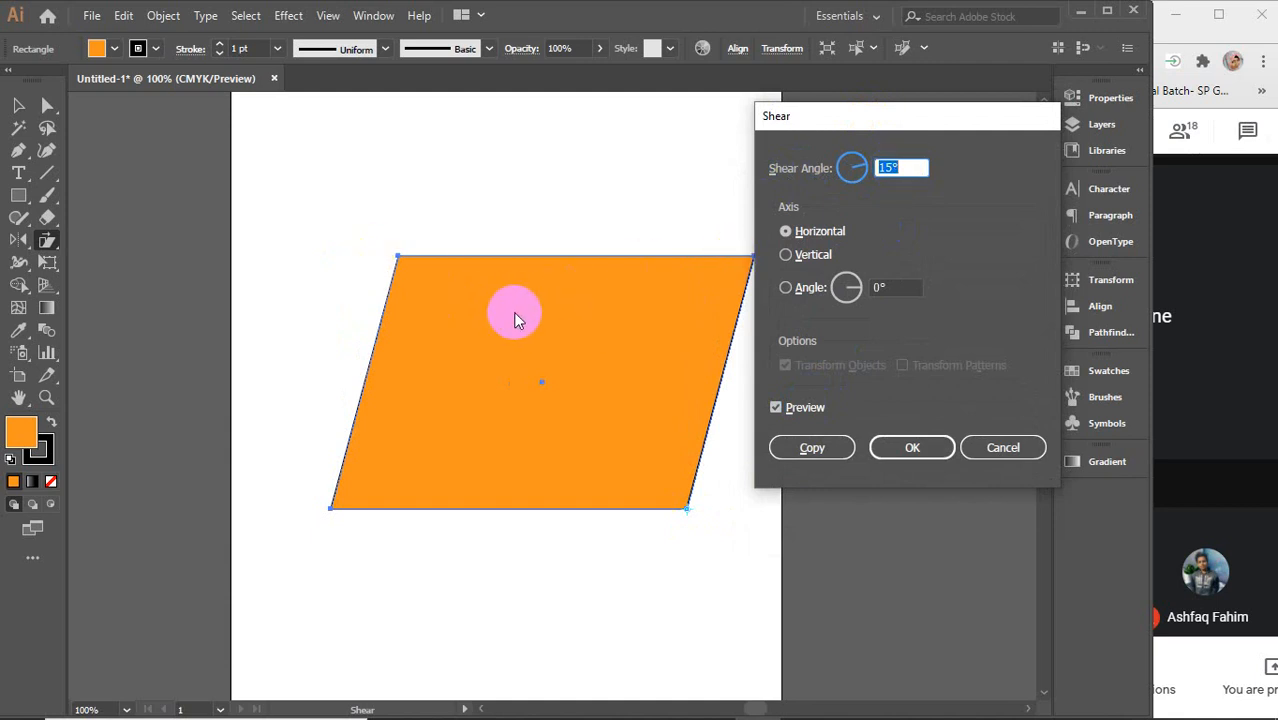
# - Compare the shear preview along the vertical and horizontal axes, finishing with the Horizontal axis
pyautogui.click(786, 254)
pyautogui.click(786, 232)
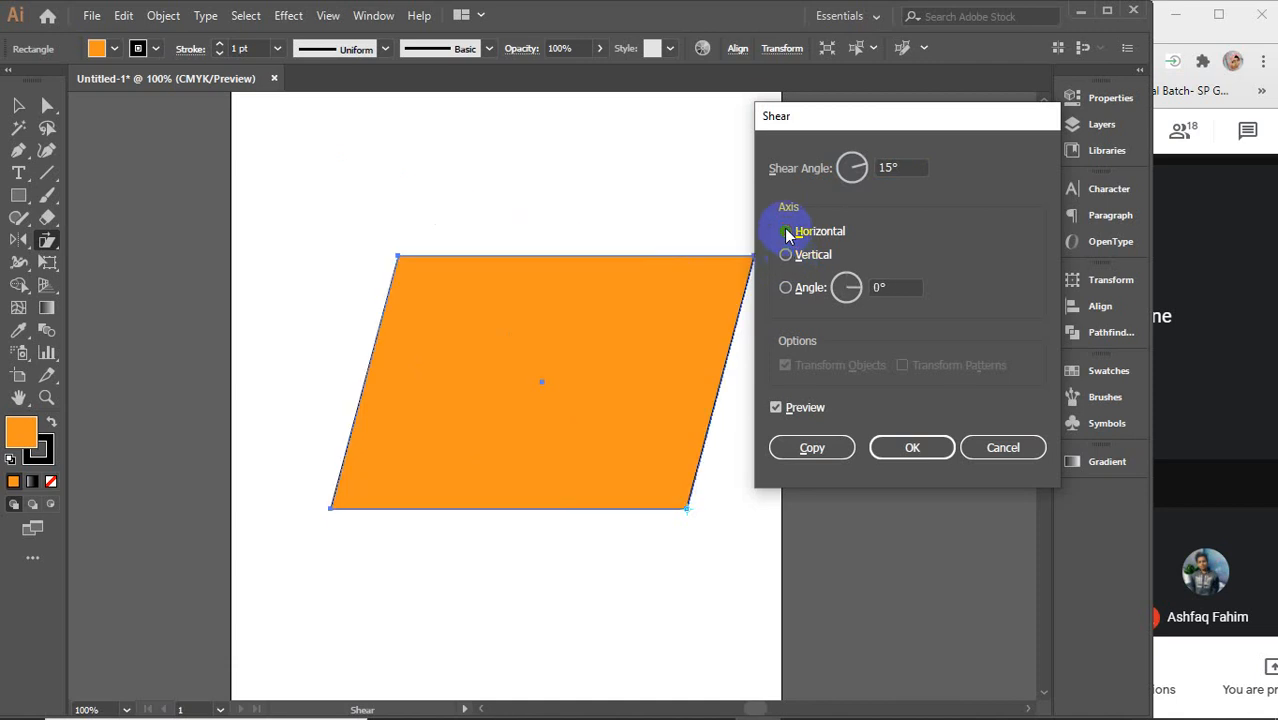
pyautogui.click(787, 254)
pyautogui.click(786, 232)
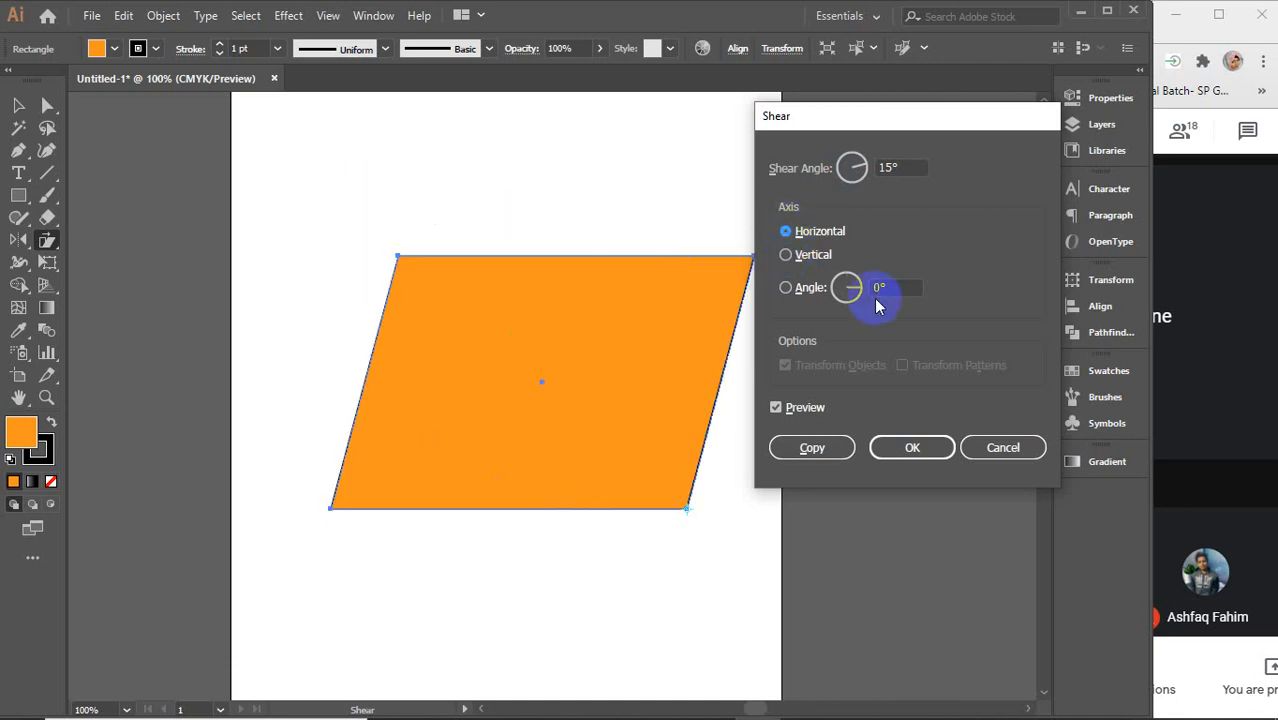
# - Preview the shear along a custom axis angle, varying it up to 15° and ending at 2°
pyautogui.click(889, 288)
pyautogui.scroll(11, 891, 287)
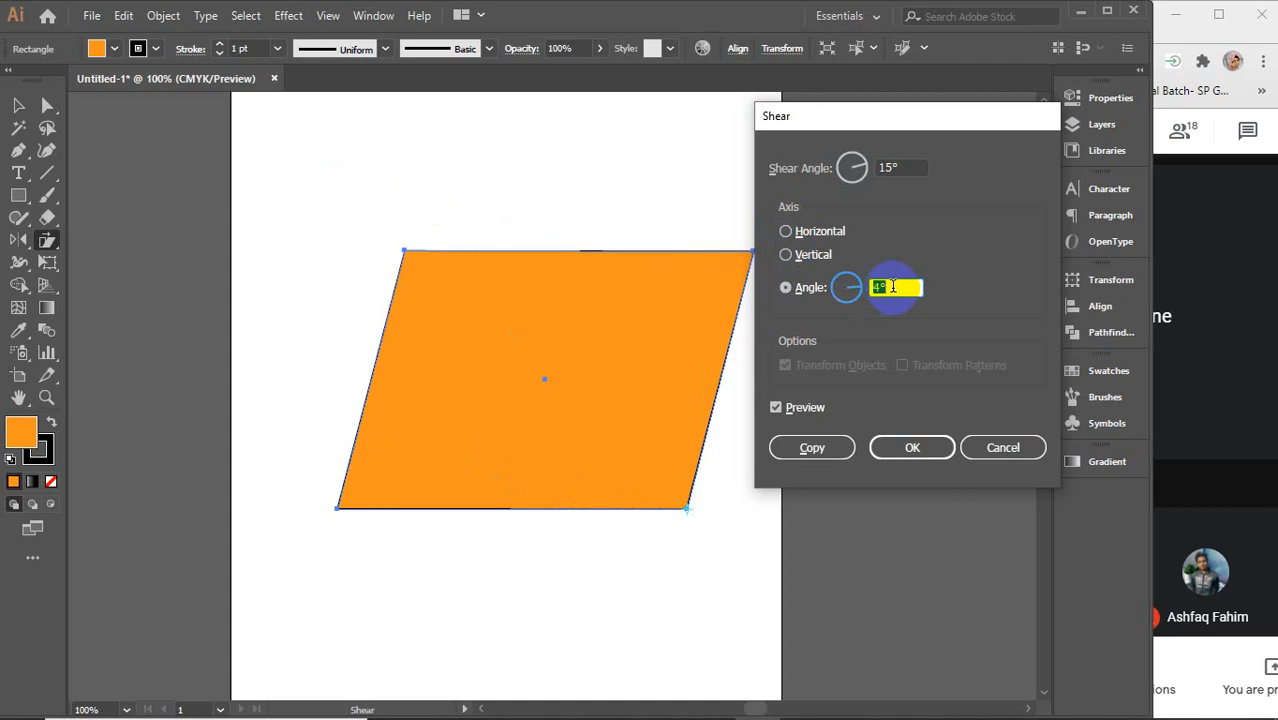
pyautogui.scroll(-7, 890, 287)
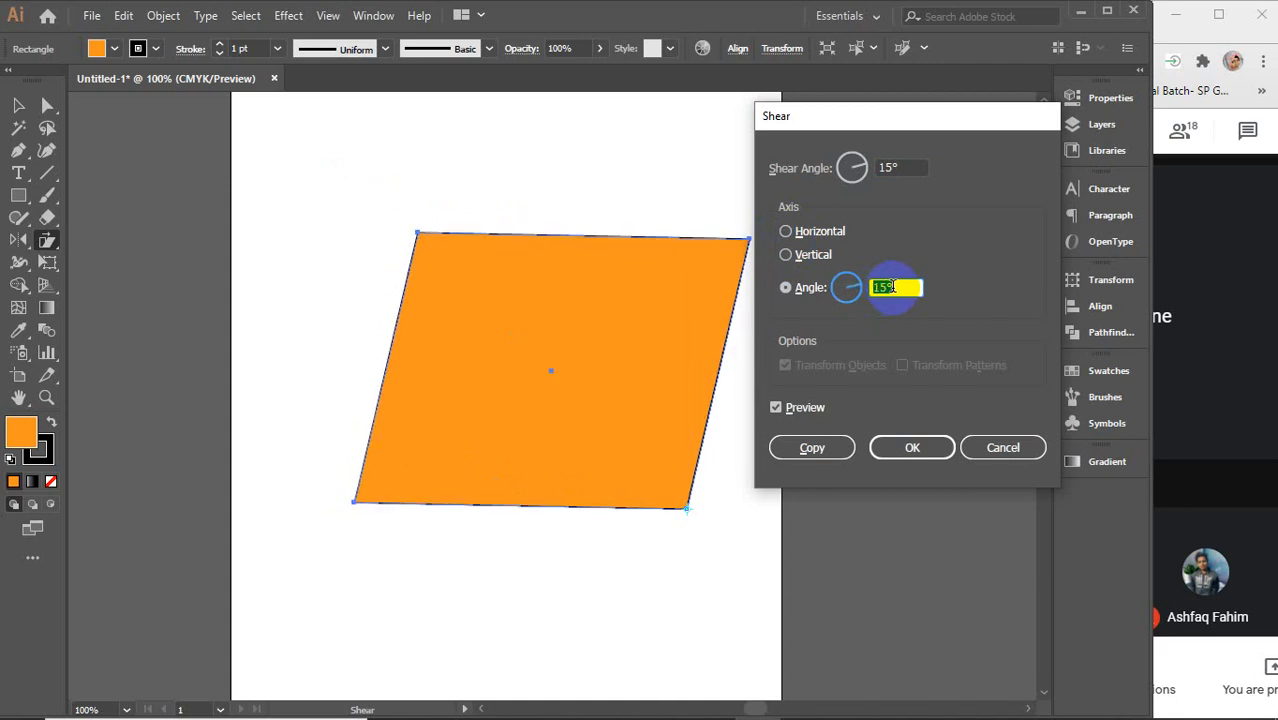
pyautogui.scroll(-4, 892, 287)
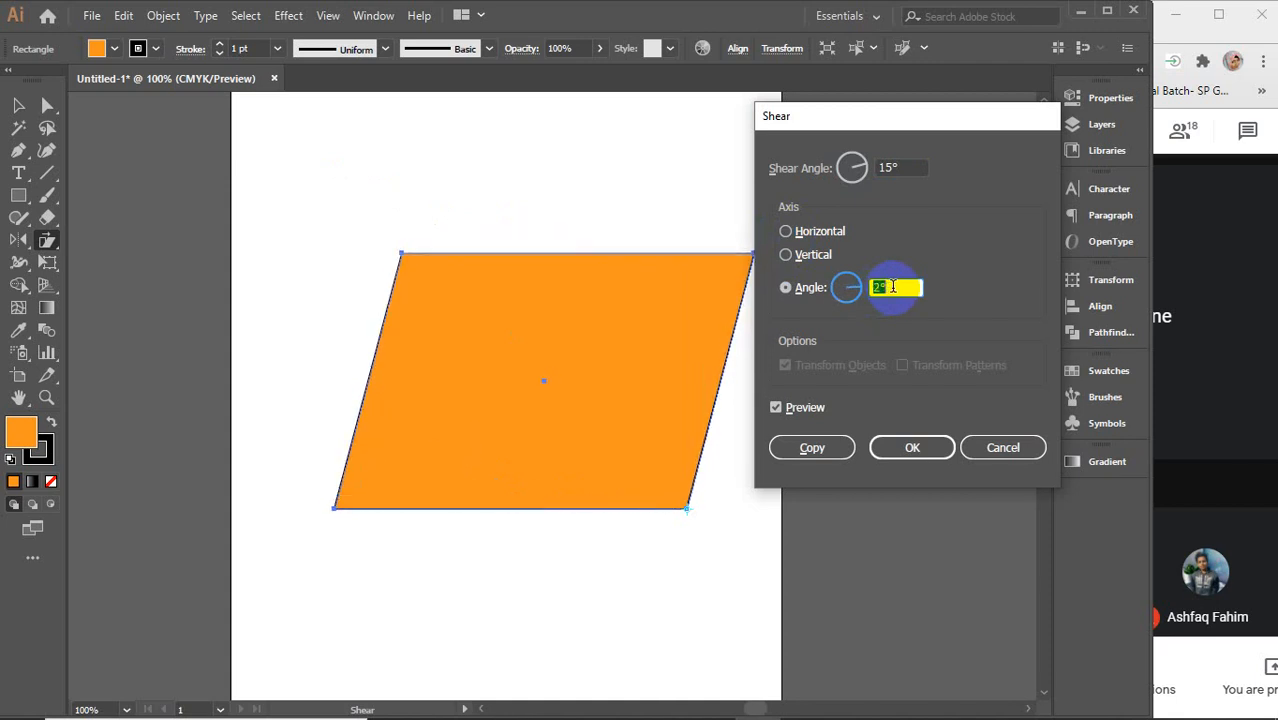
# - Preview the shear along the Vertical axis, varying the custom axis angle down to 73° and back to 90°
pyautogui.click(790, 255)
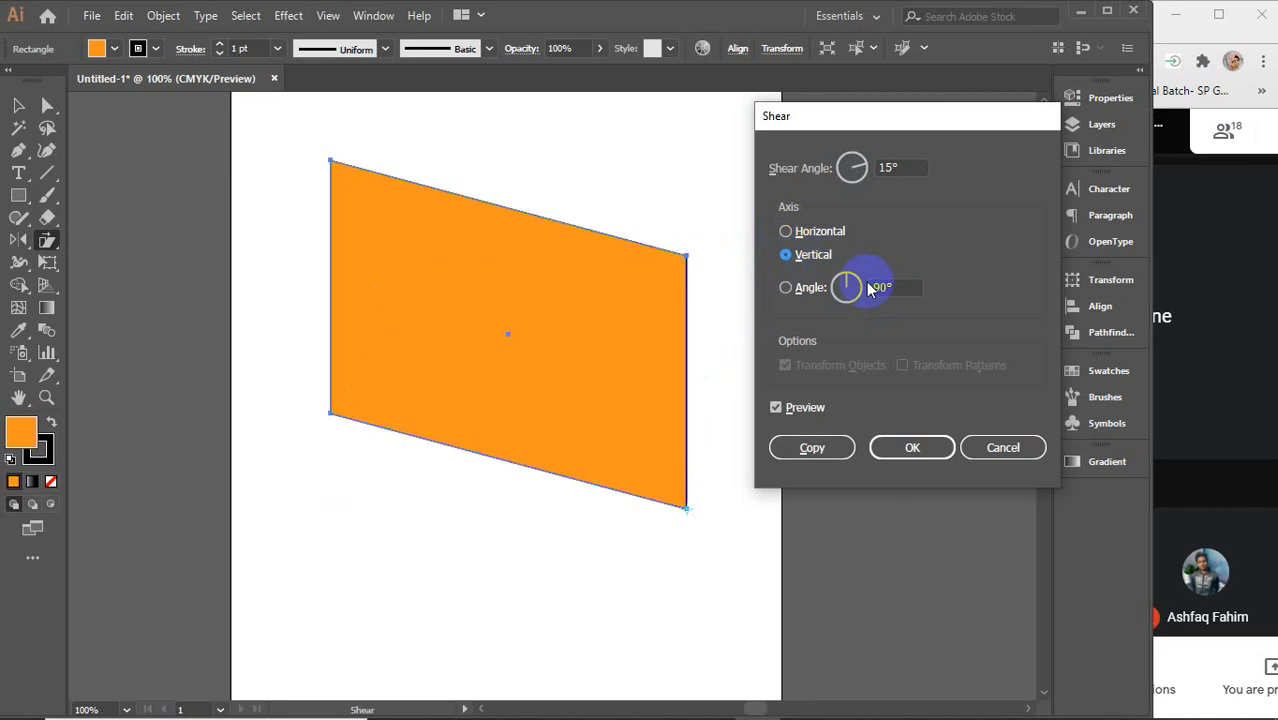
pyautogui.click(896, 287)
pyautogui.scroll(-7, 896, 286)
pyautogui.scroll(-4, 896, 286)
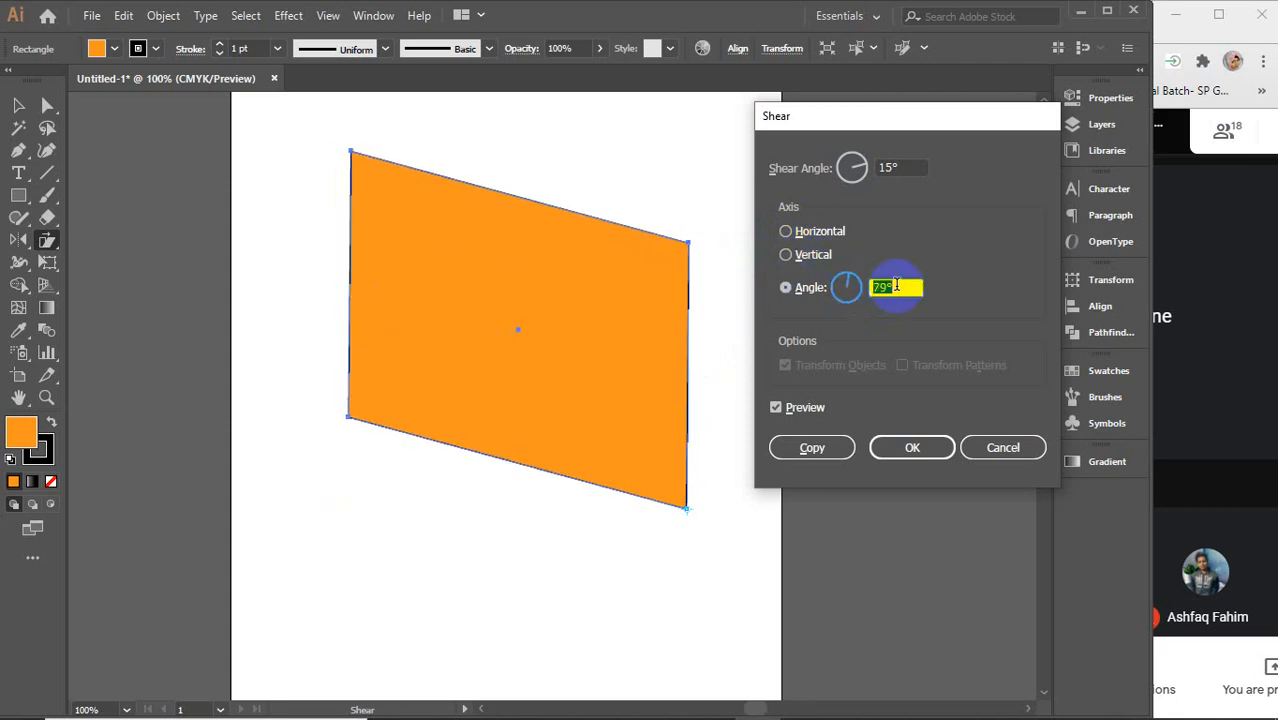
pyautogui.scroll(-1, 896, 286)
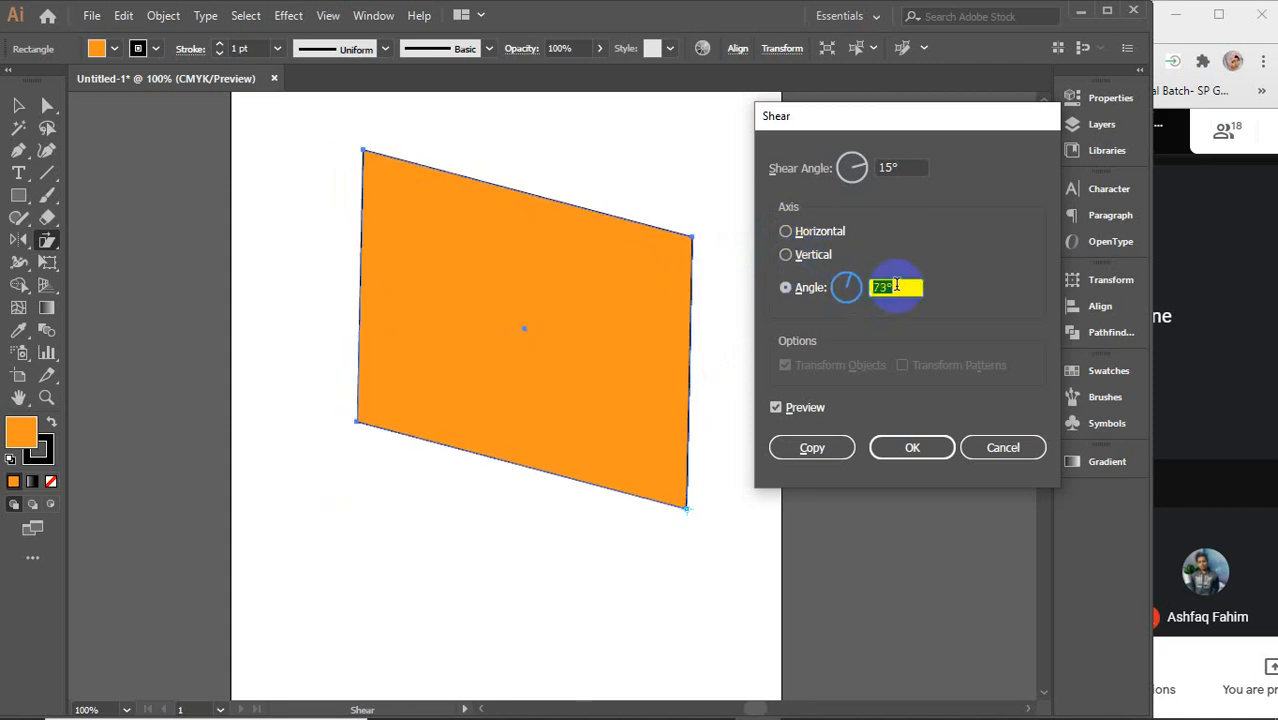
pyautogui.scroll(12, 896, 286)
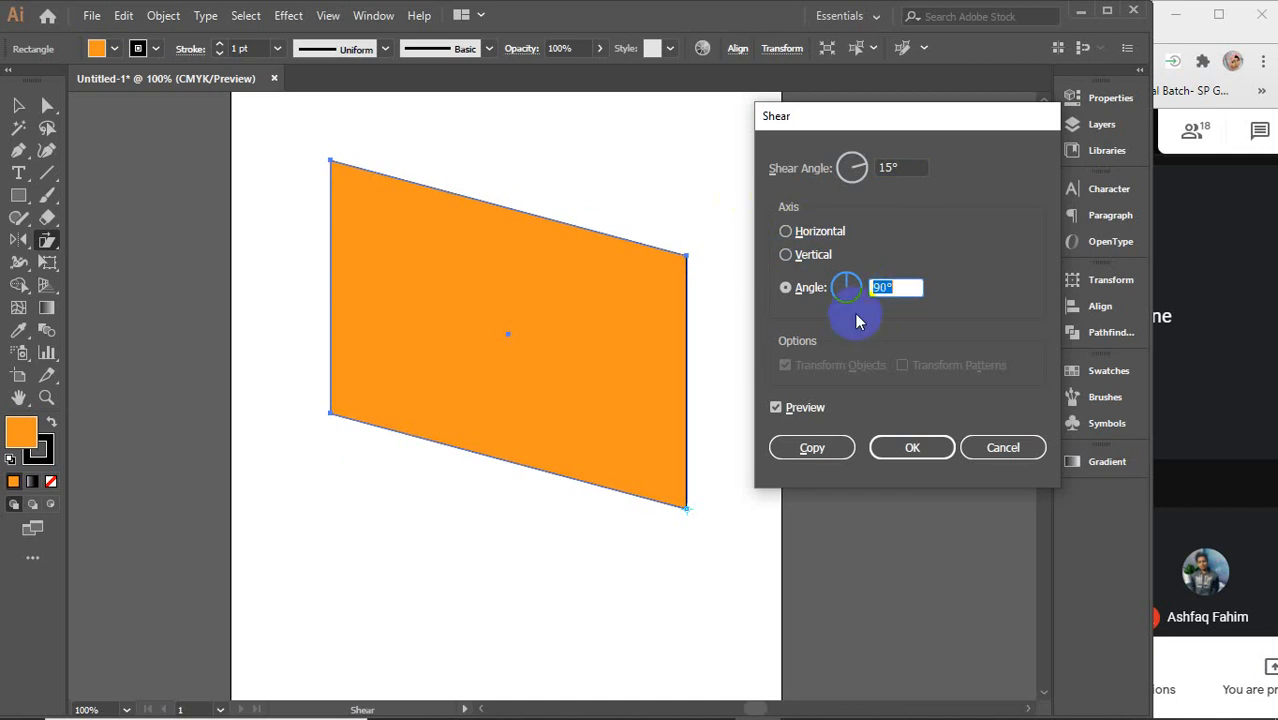
pyautogui.click(795, 412)
pyautogui.click(795, 412)
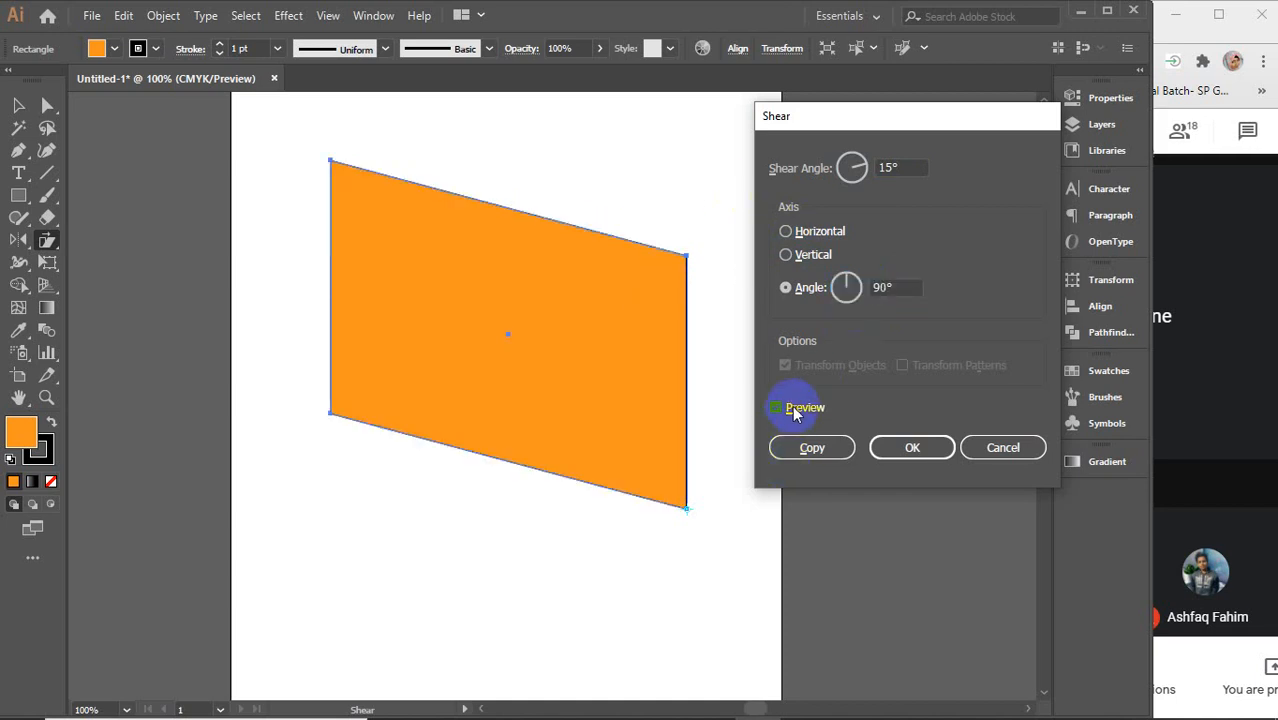
# - Create a sheared copy of the rectangle along the Horizontal axis at 15°, and repeat the transformation six times
pyautogui.click(807, 235)
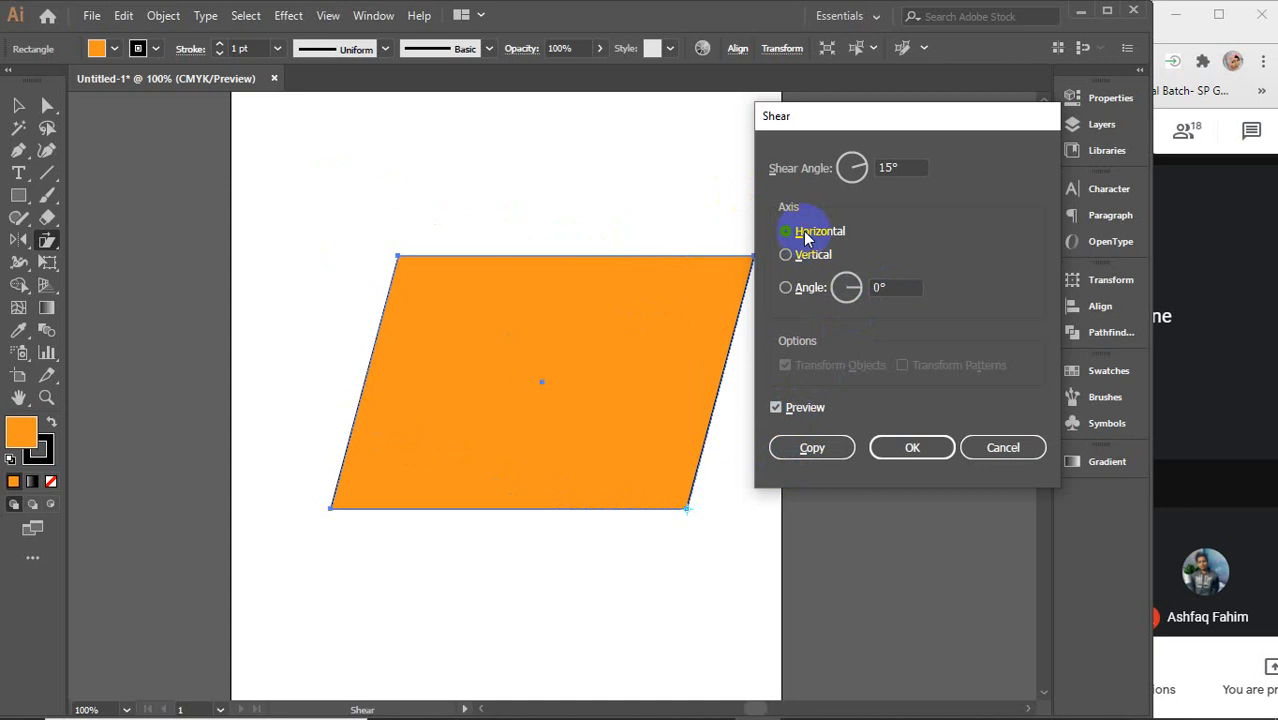
pyautogui.click(812, 448)
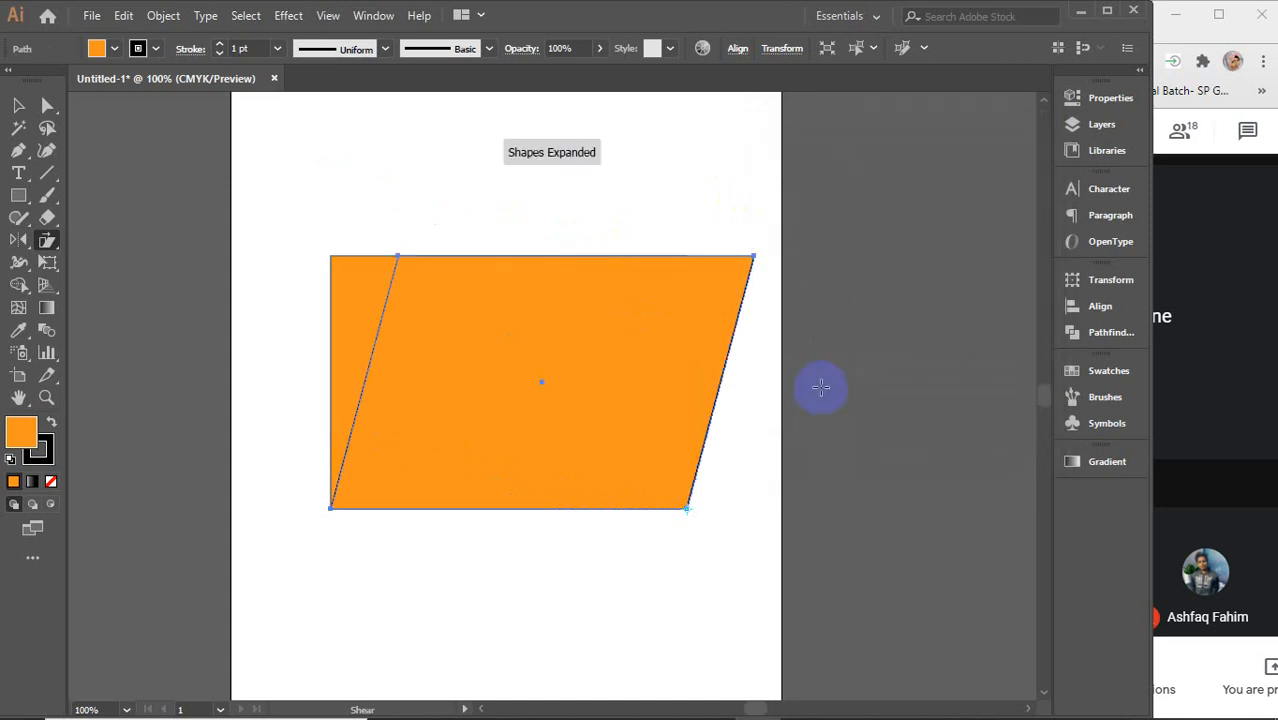
pyautogui.hotkey('ctrl', 'd')
pyautogui.hotkey('ctrl', 'd')
pyautogui.hotkey('ctrl', 'd')
pyautogui.hotkey('ctrl', 'd')
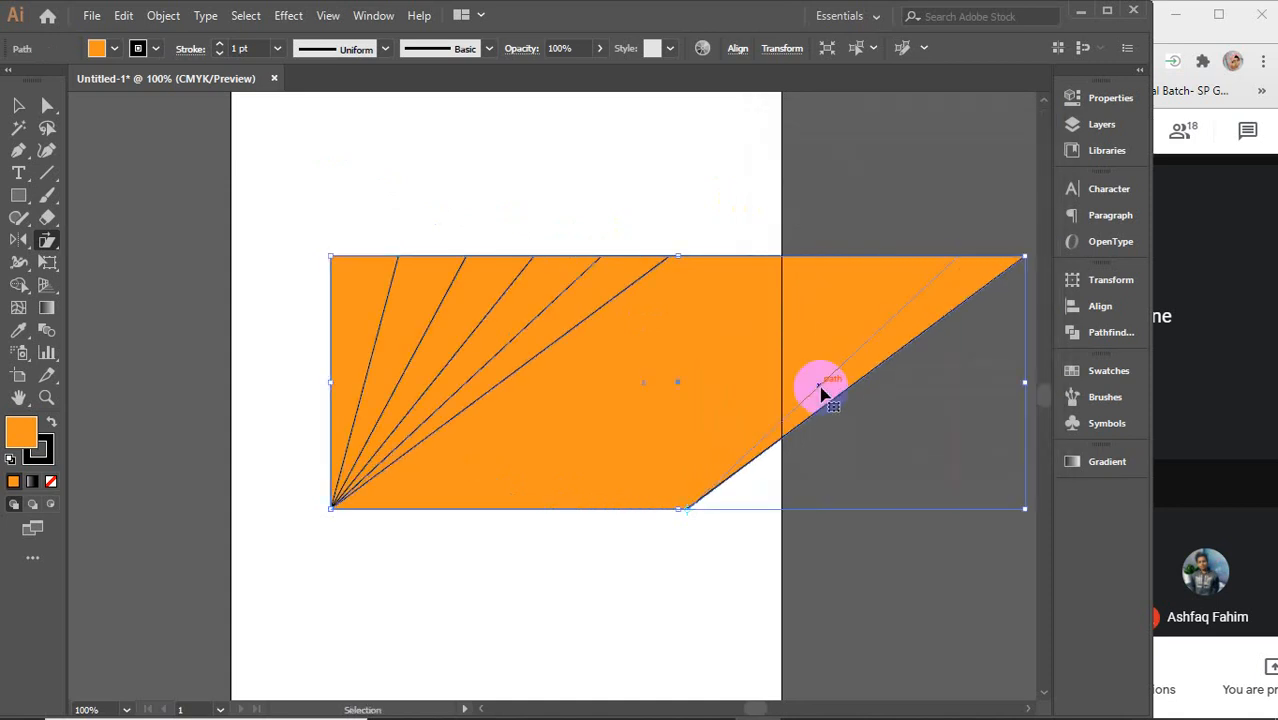
pyautogui.hotkey('ctrl', 'd')
pyautogui.hotkey('ctrl', 'd')
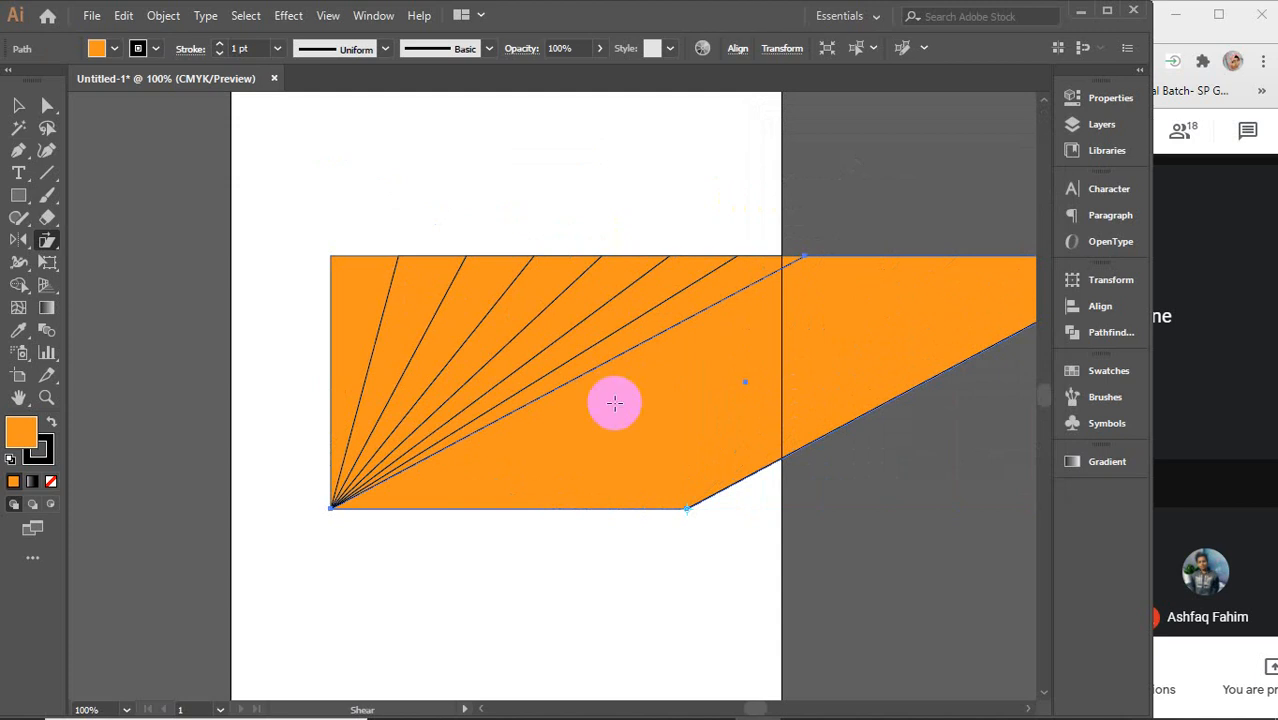
pyautogui.press('v')
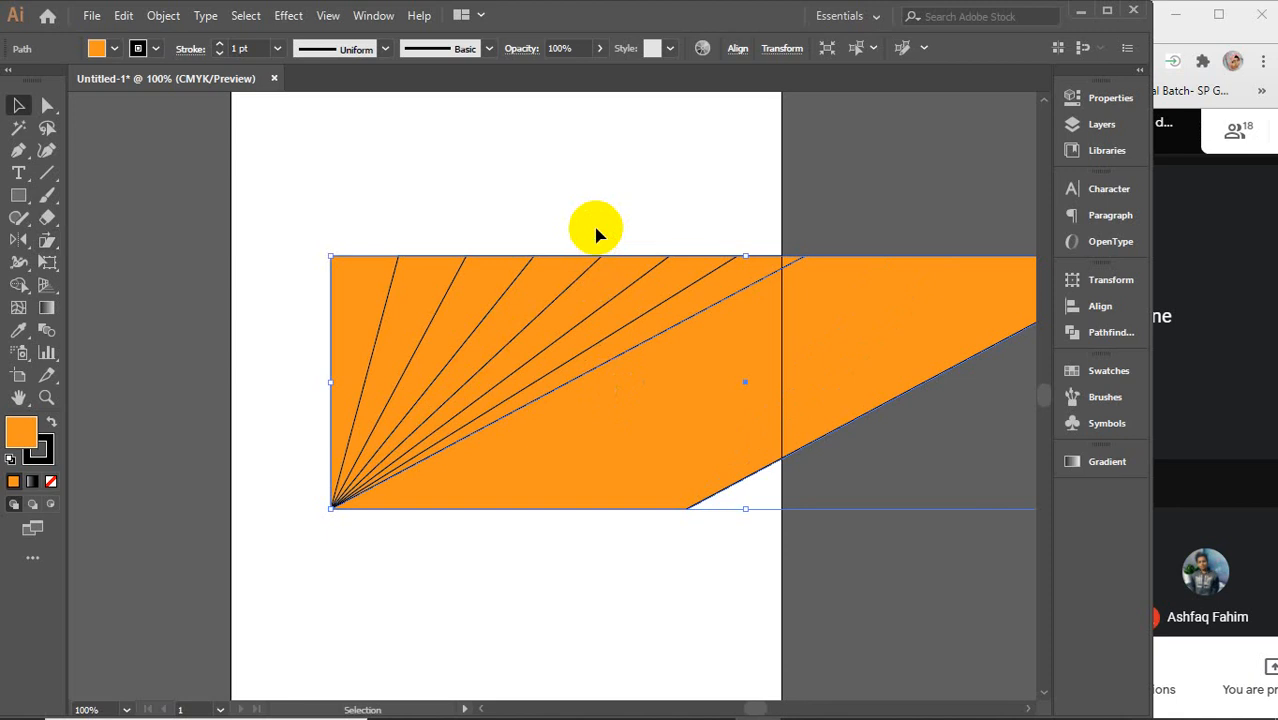
# - Switch to the Google Meet window to mute the microphone, and return to Illustrator
pyautogui.click(1215, 455)
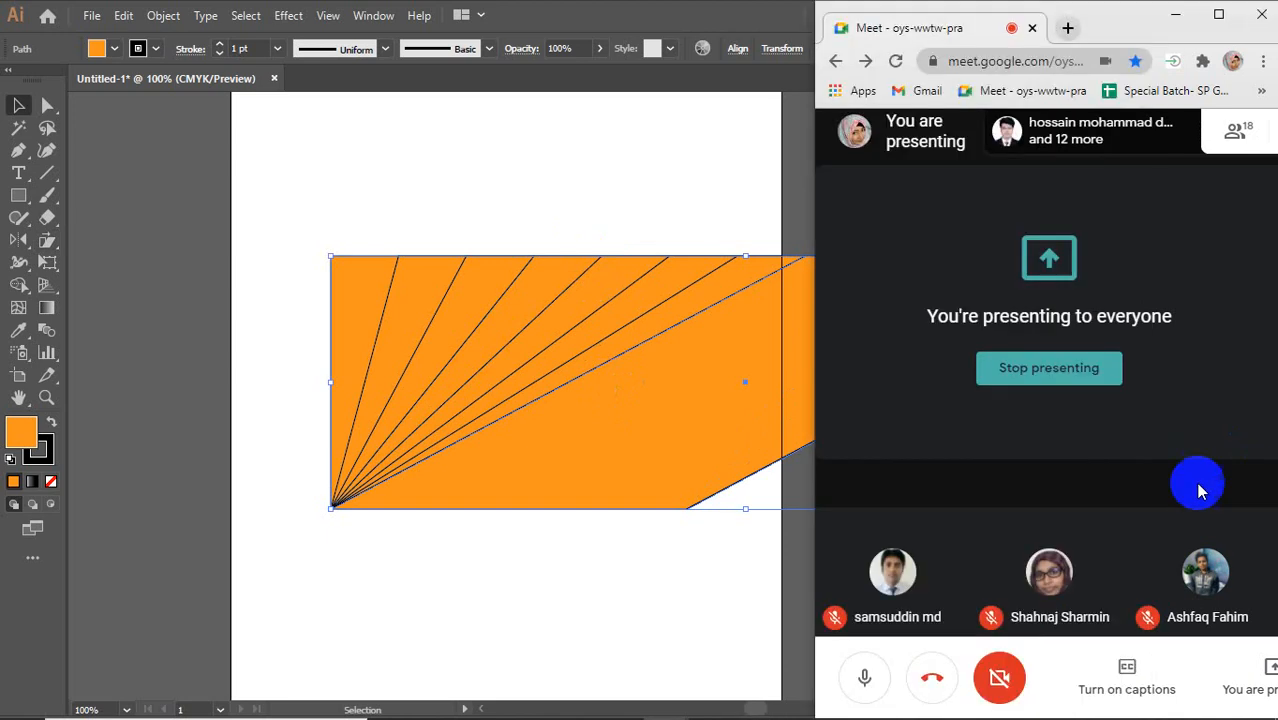
pyautogui.click(865, 680)
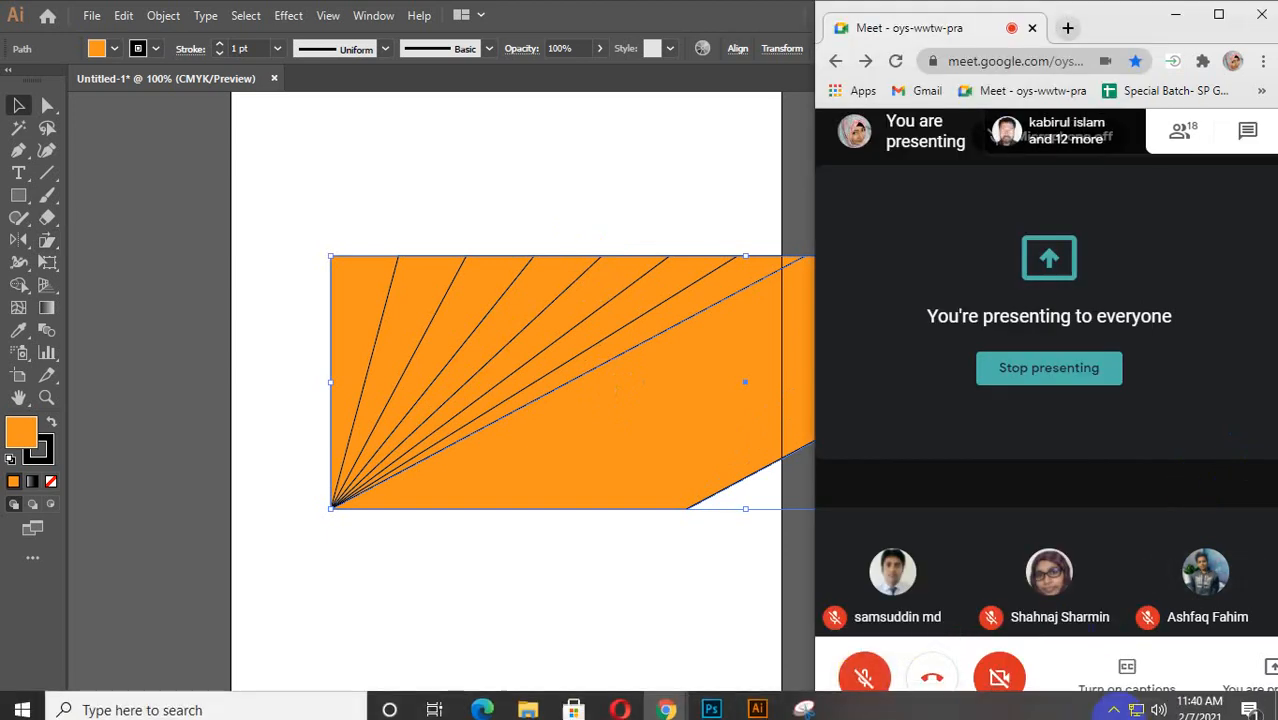
pyautogui.click(1113, 701)
pyautogui.click(1151, 663)
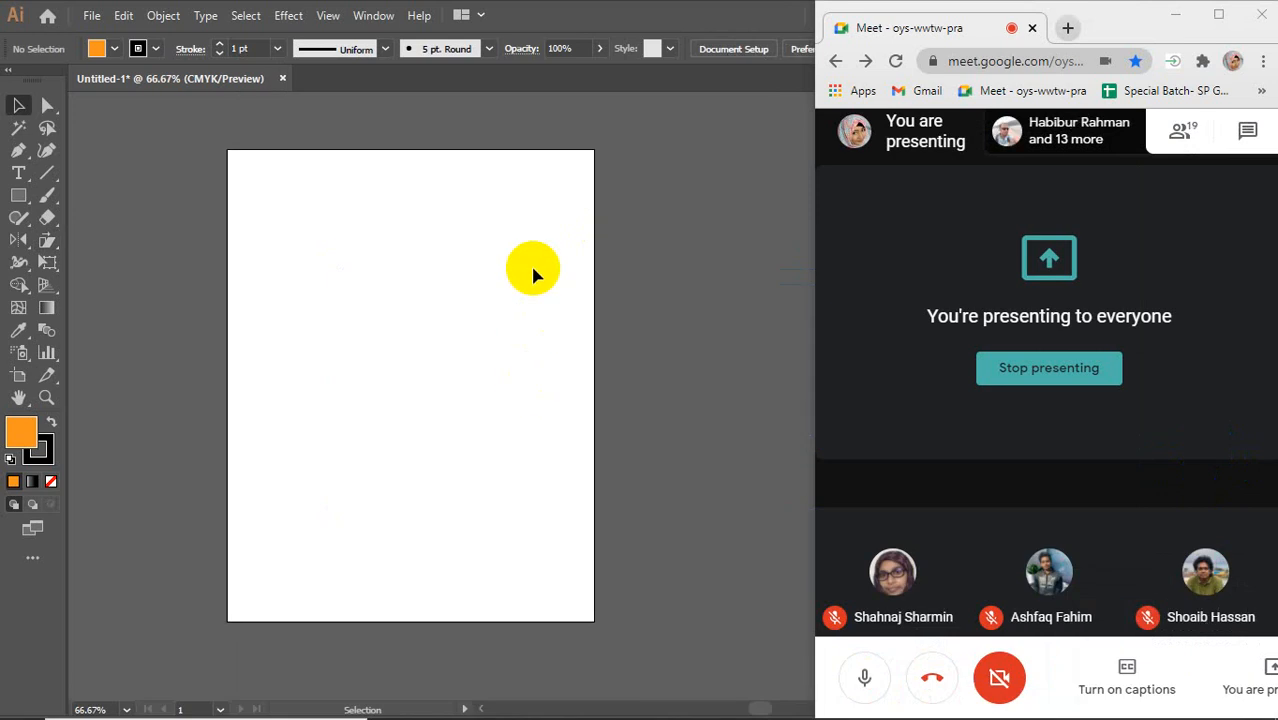
pyautogui.click(533, 275)
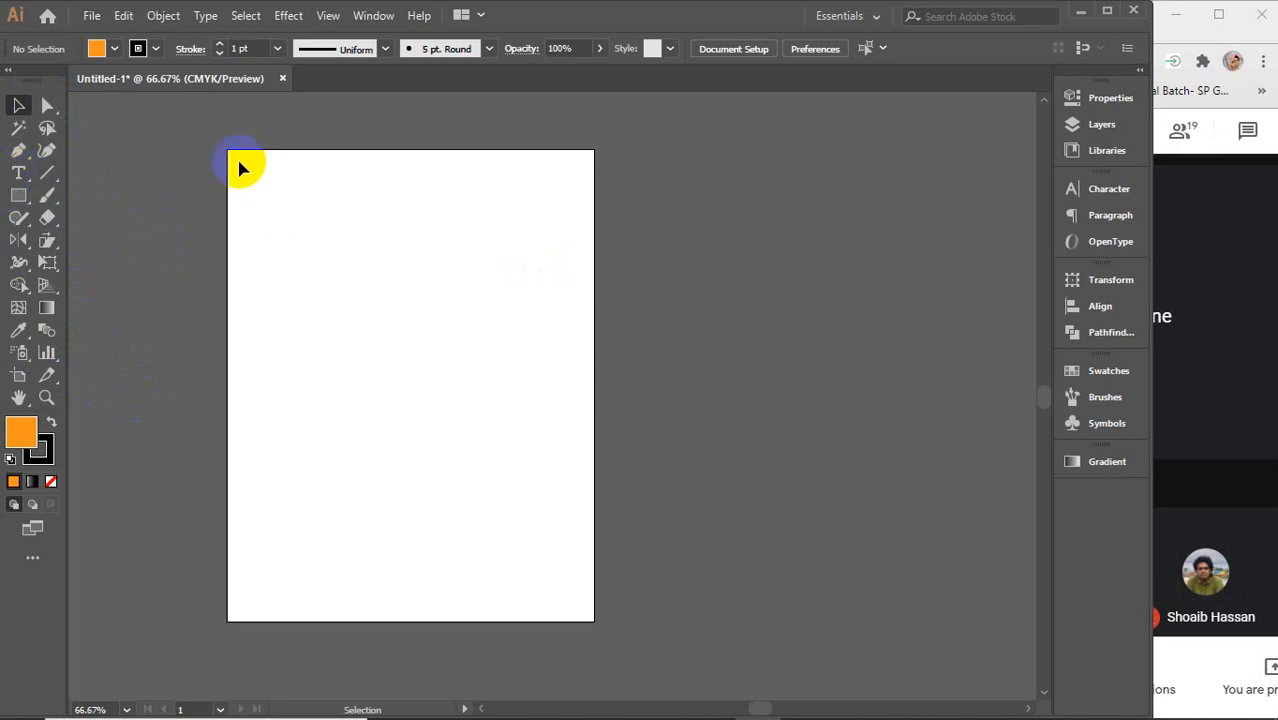
# - Create a tall placeholder text frame down the left half of the artboard, and justify its paragraphs with last lines aligned left
pyautogui.click(18, 172)
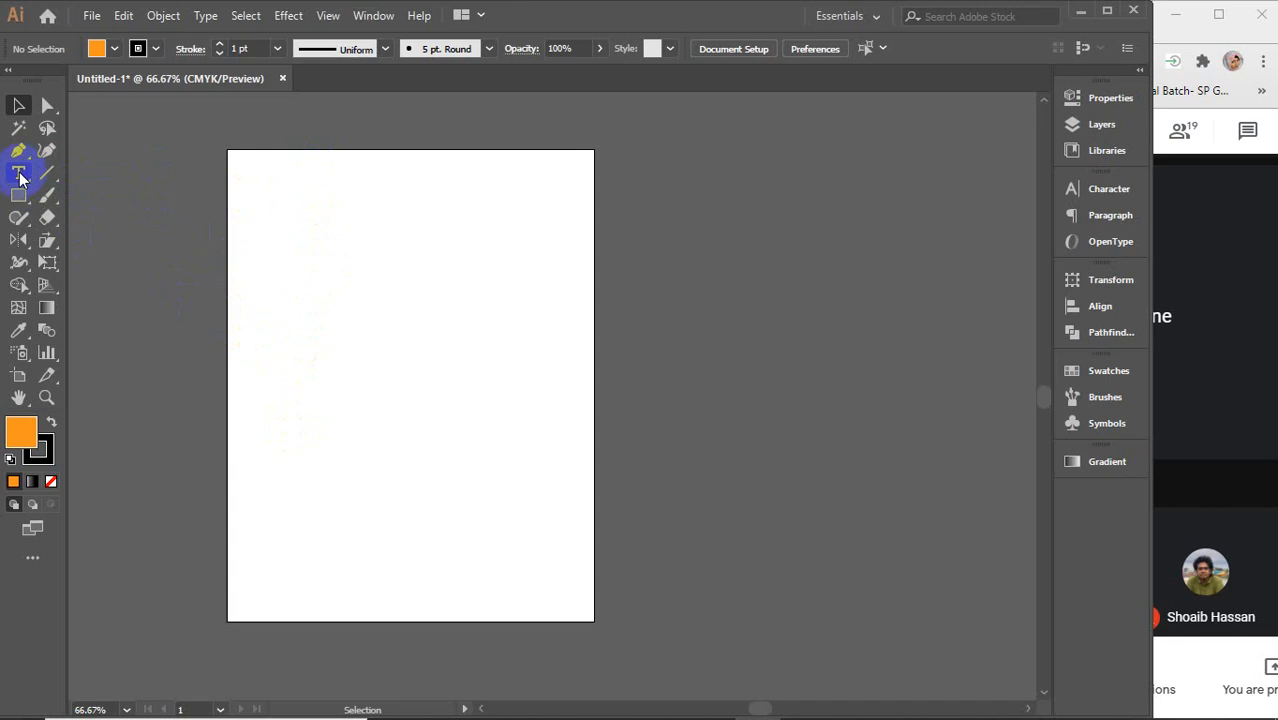
pyautogui.moveTo(253, 184); pyautogui.dragTo(418, 606)
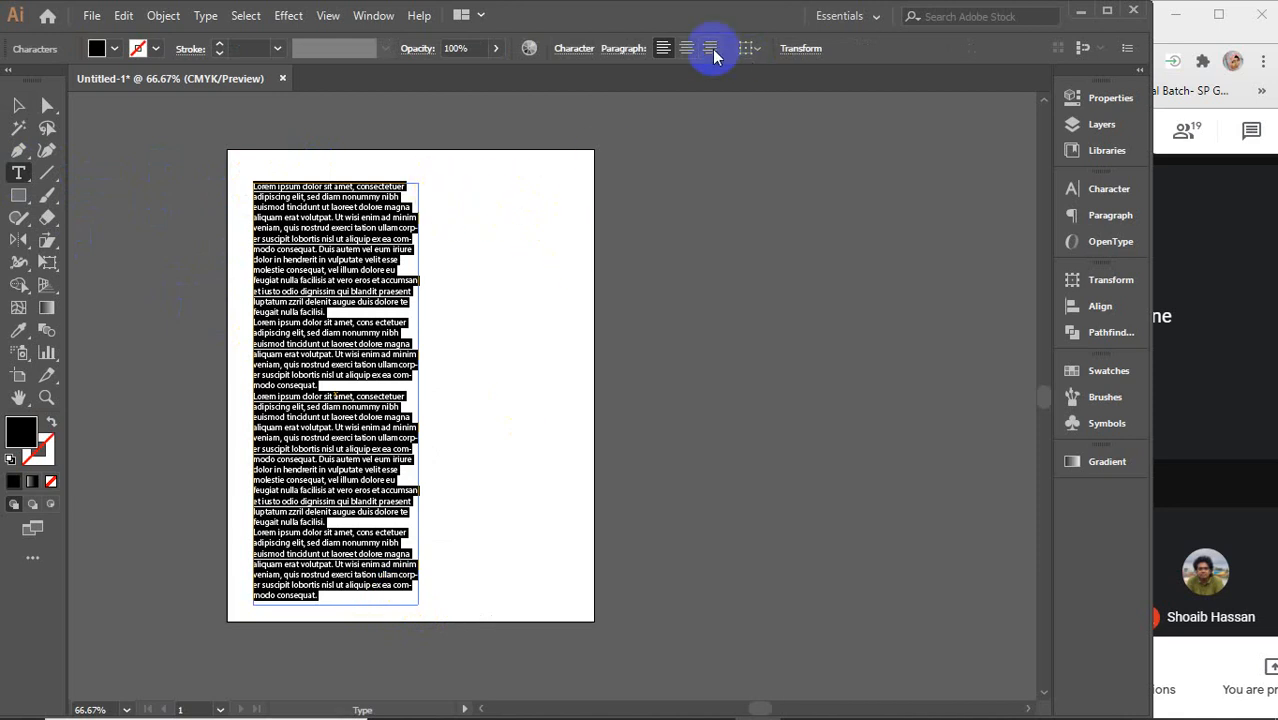
pyautogui.click(623, 48)
pyautogui.click(541, 89)
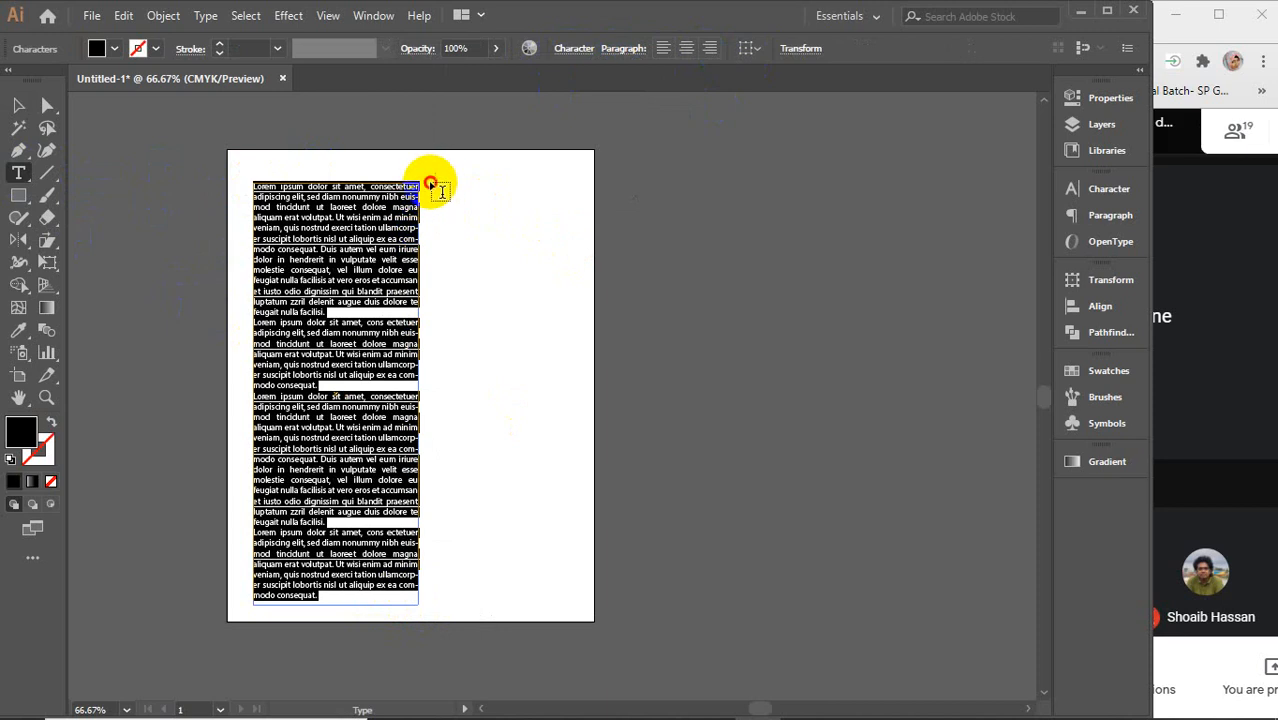
# - Try adding a second tall text frame beside the first one, and undo it
pyautogui.moveTo(430, 182); pyautogui.dragTo(573, 604)
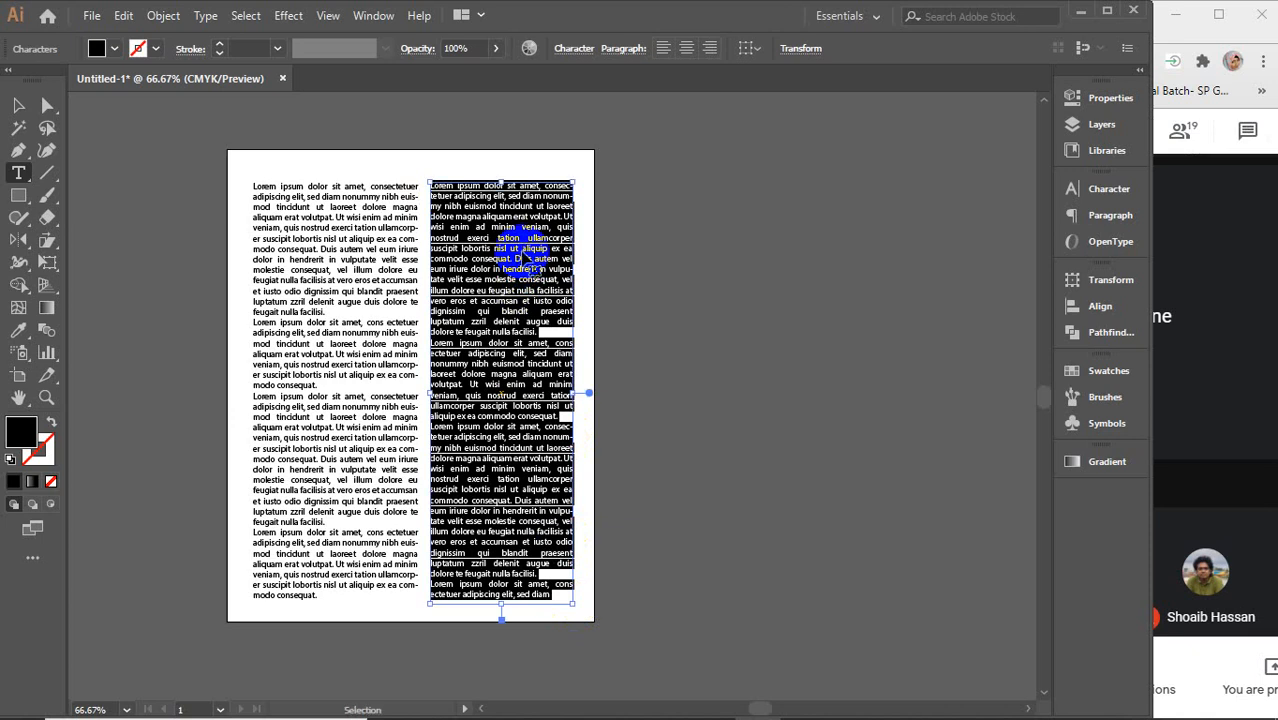
pyautogui.hotkey('ctrl', 'z')
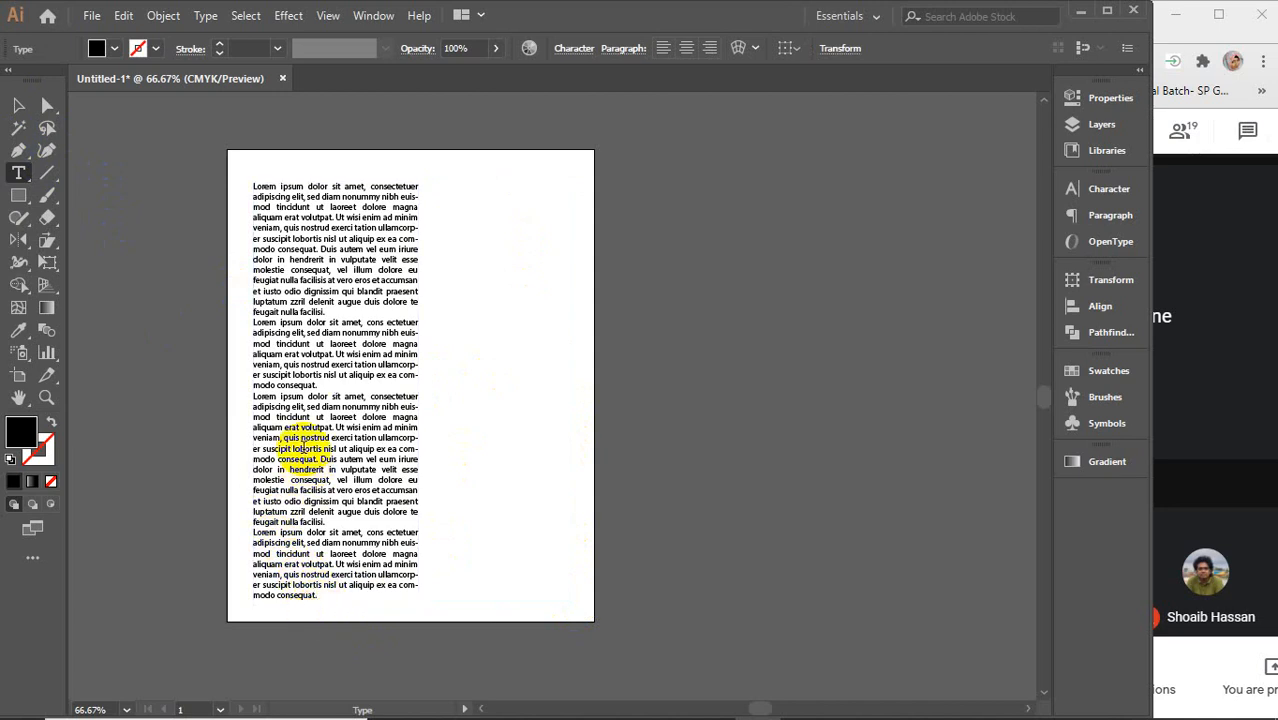
# - Leave text editing and delete the placeholder text frame from the artboard
pyautogui.click(319, 388)
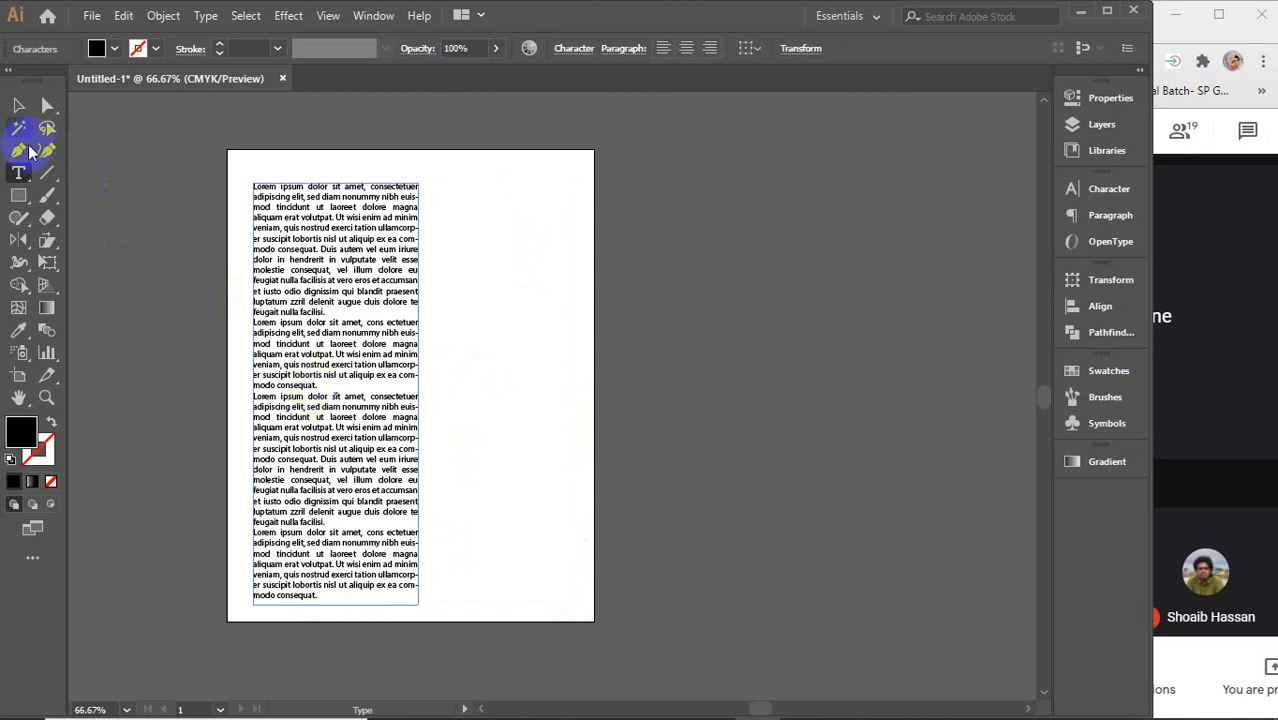
pyautogui.click(19, 107)
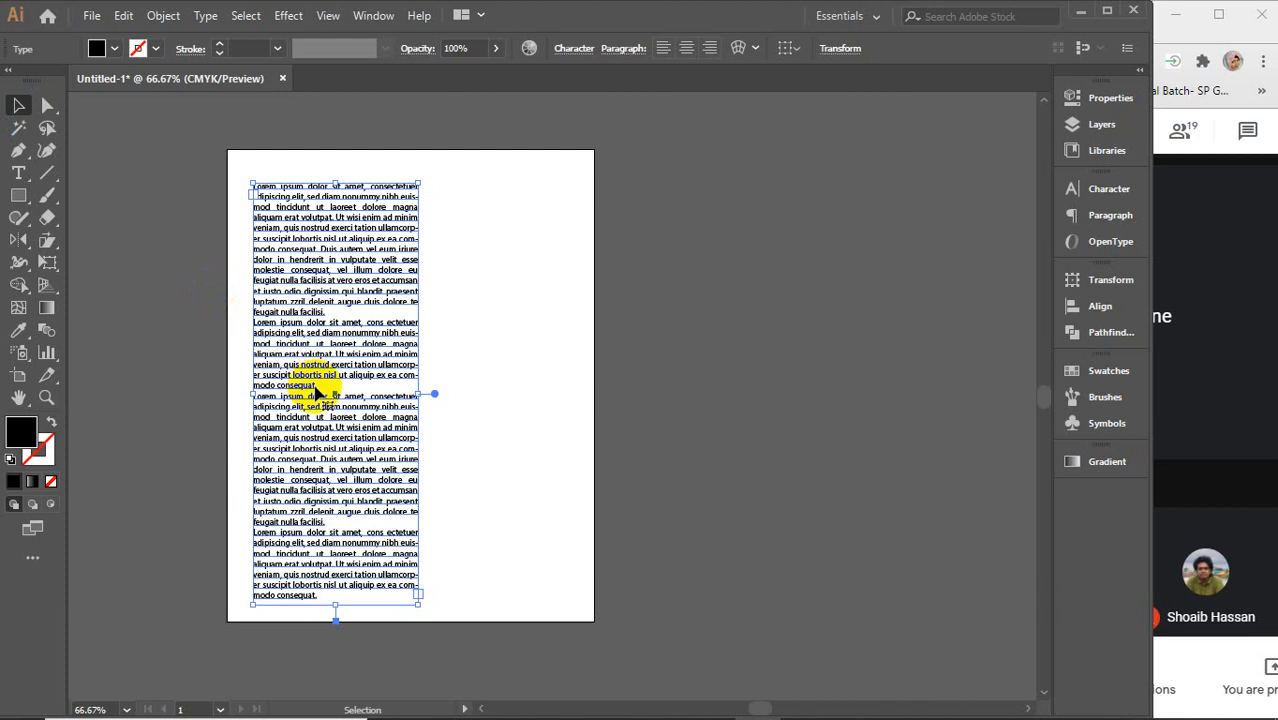
pyautogui.click(437, 190)
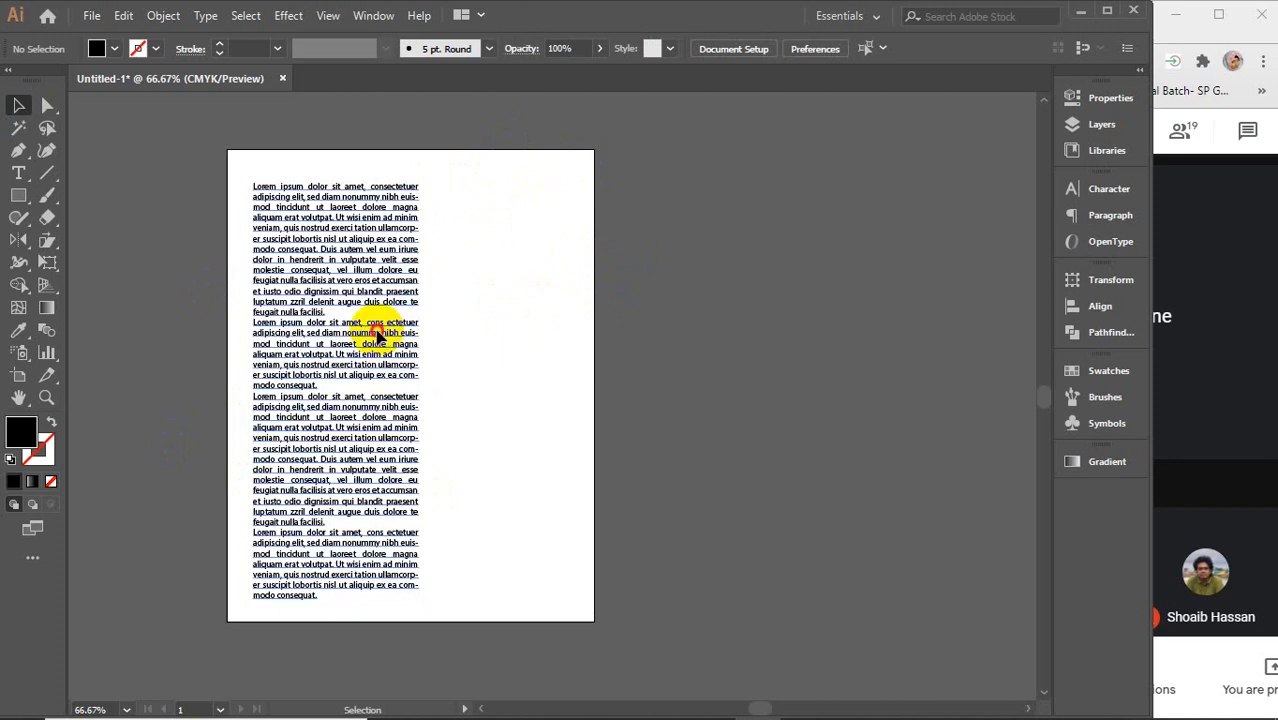
pyautogui.click(380, 338)
pyautogui.press('Delete')
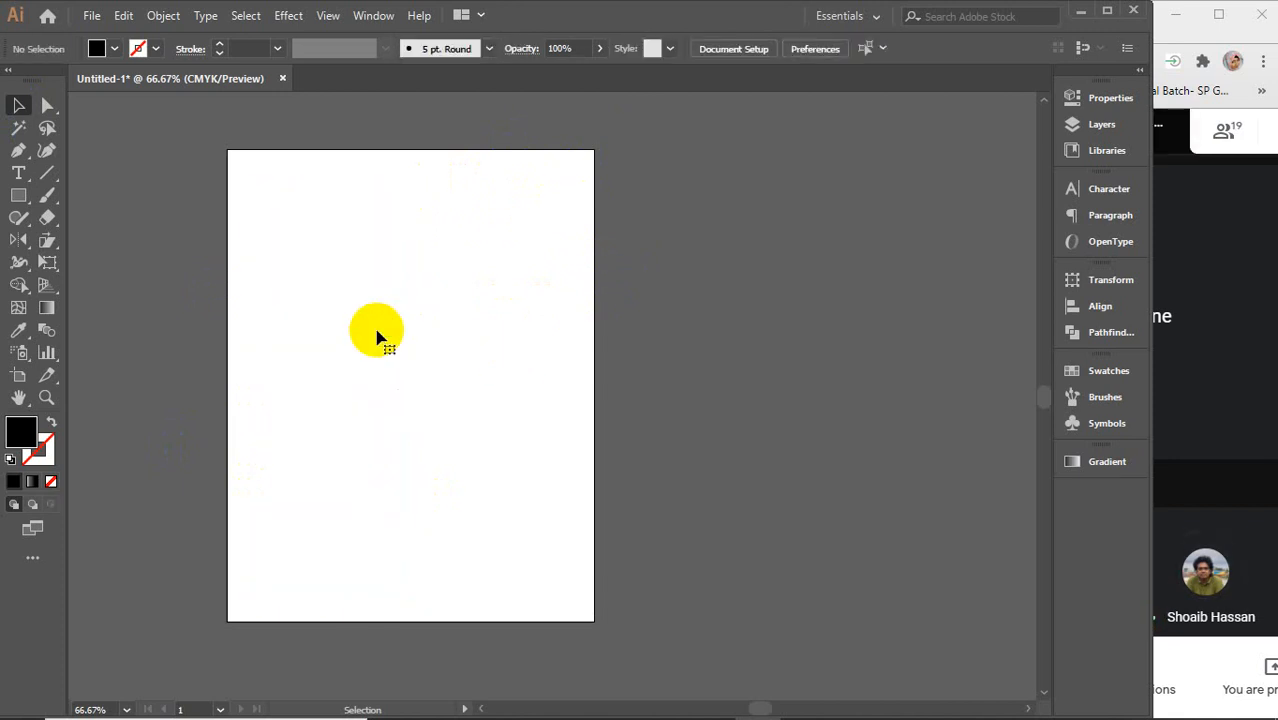
pyautogui.hotkey('ctrl', '+')
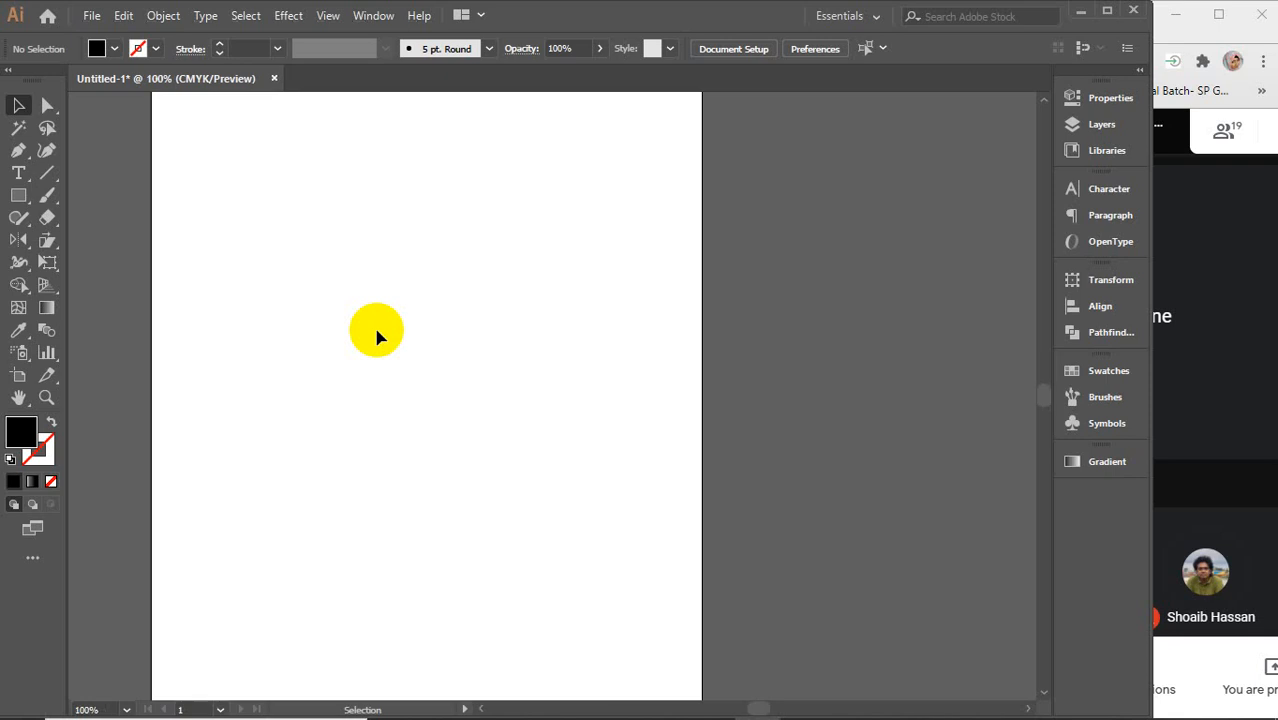
pyautogui.moveTo(377, 334); pyautogui.dragTo(479, 275)
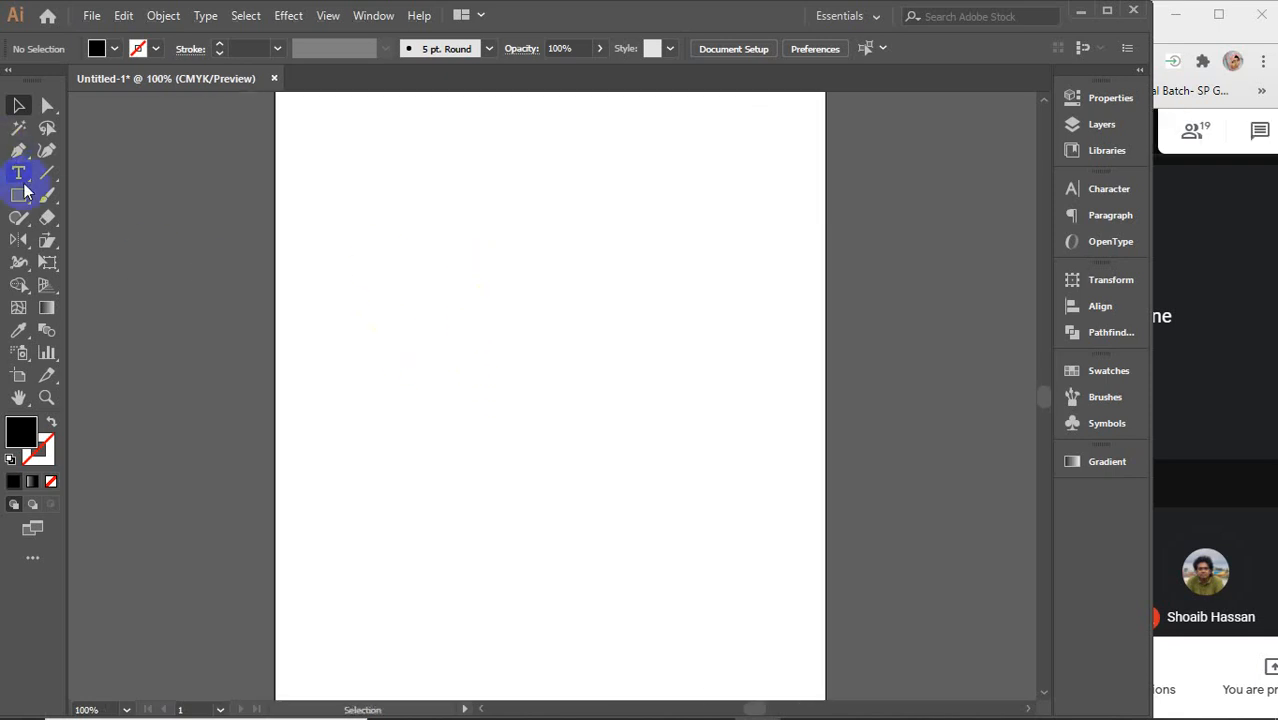
pyautogui.click(50, 220)
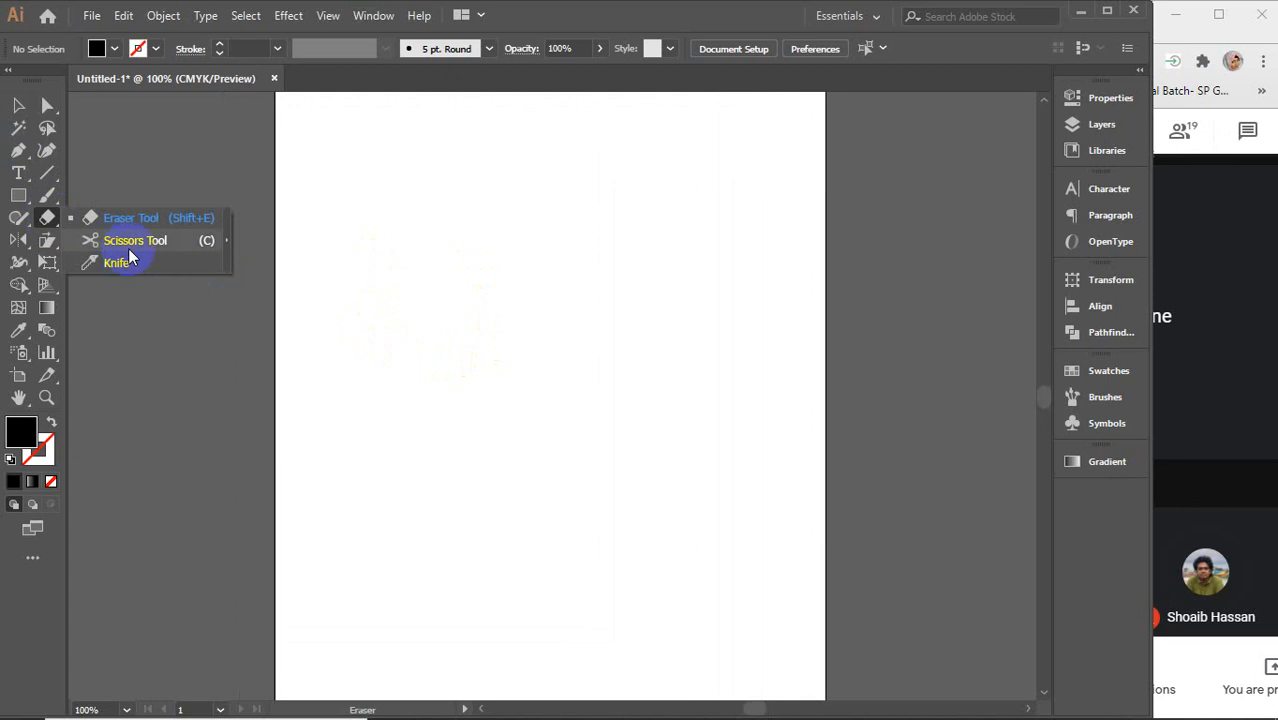
pyautogui.click(41, 240)
pyautogui.moveTo(41, 240); pyautogui.dragTo(111, 293)
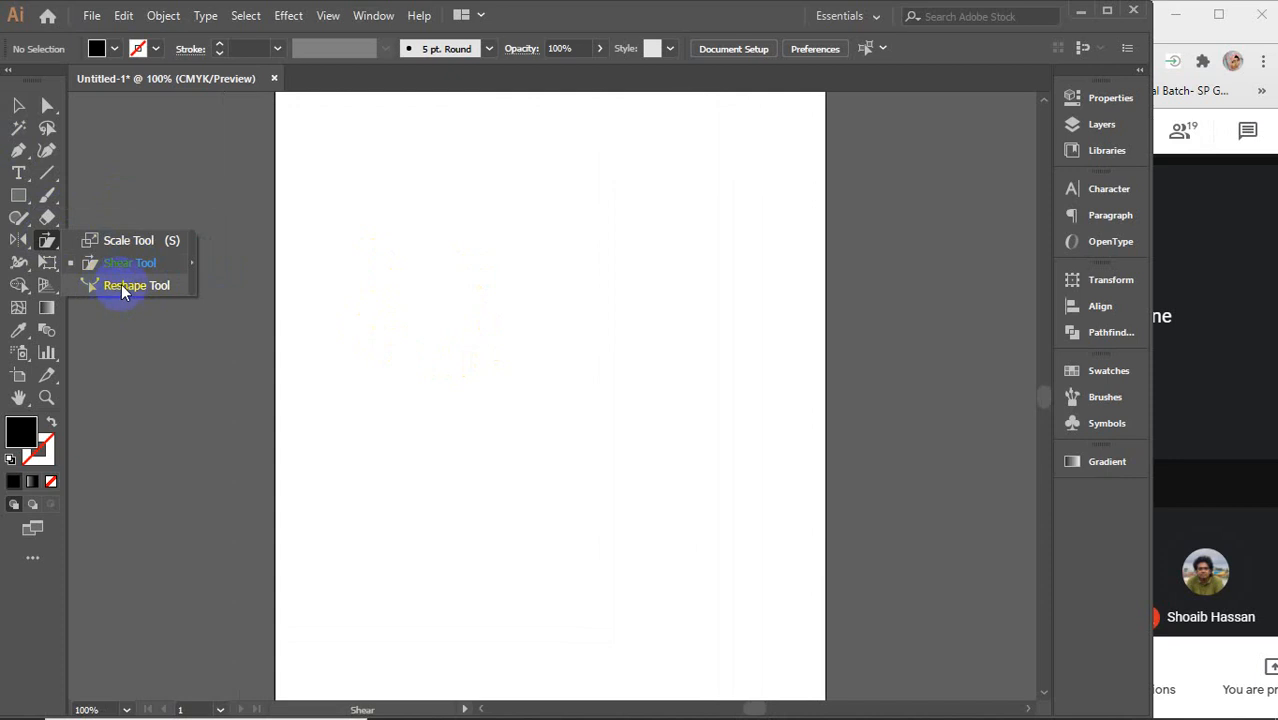
# - Draw an open wavy path with six anchor points rising diagonally from the artboard's lower left to its upper right using the Pen tool
pyautogui.click(18, 150)
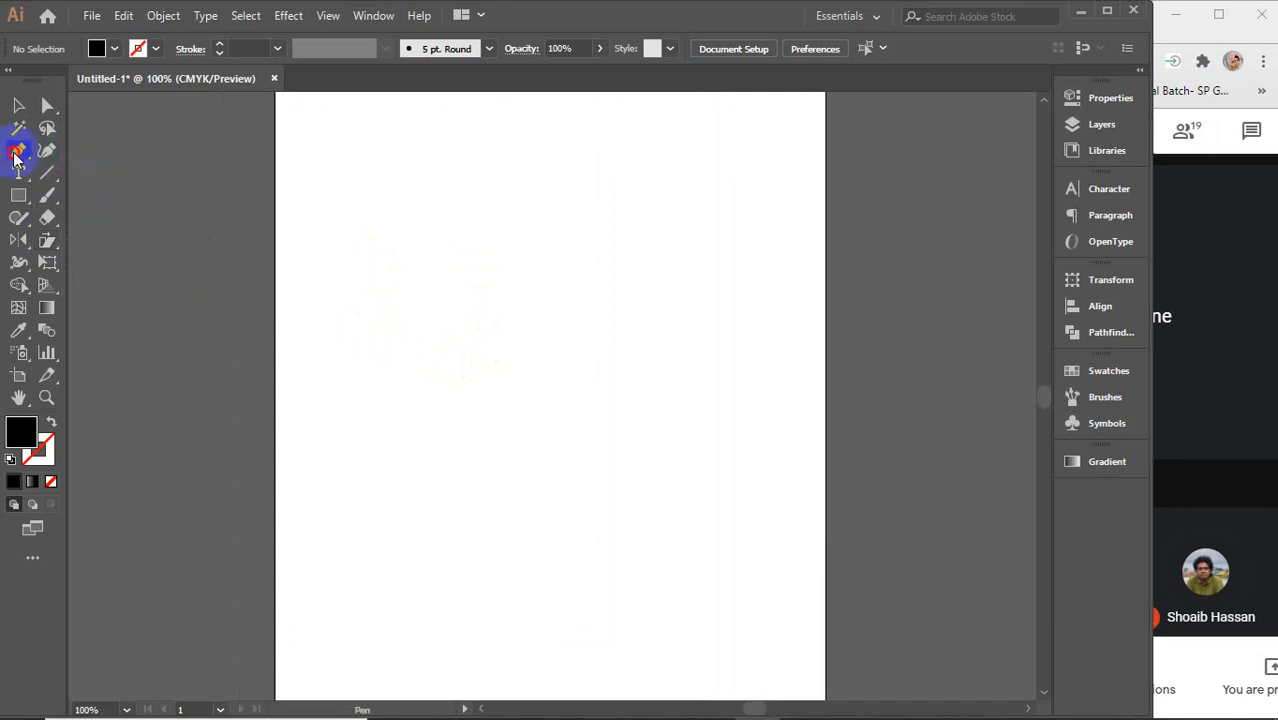
pyautogui.click(323, 518)
pyautogui.moveTo(379, 462); pyautogui.dragTo(461, 441)
pyautogui.moveTo(523, 372); pyautogui.dragTo(559, 305)
pyautogui.moveTo(593, 261); pyautogui.dragTo(625, 224)
pyautogui.moveTo(646, 215); pyautogui.dragTo(685, 215)
pyautogui.click(734, 197)
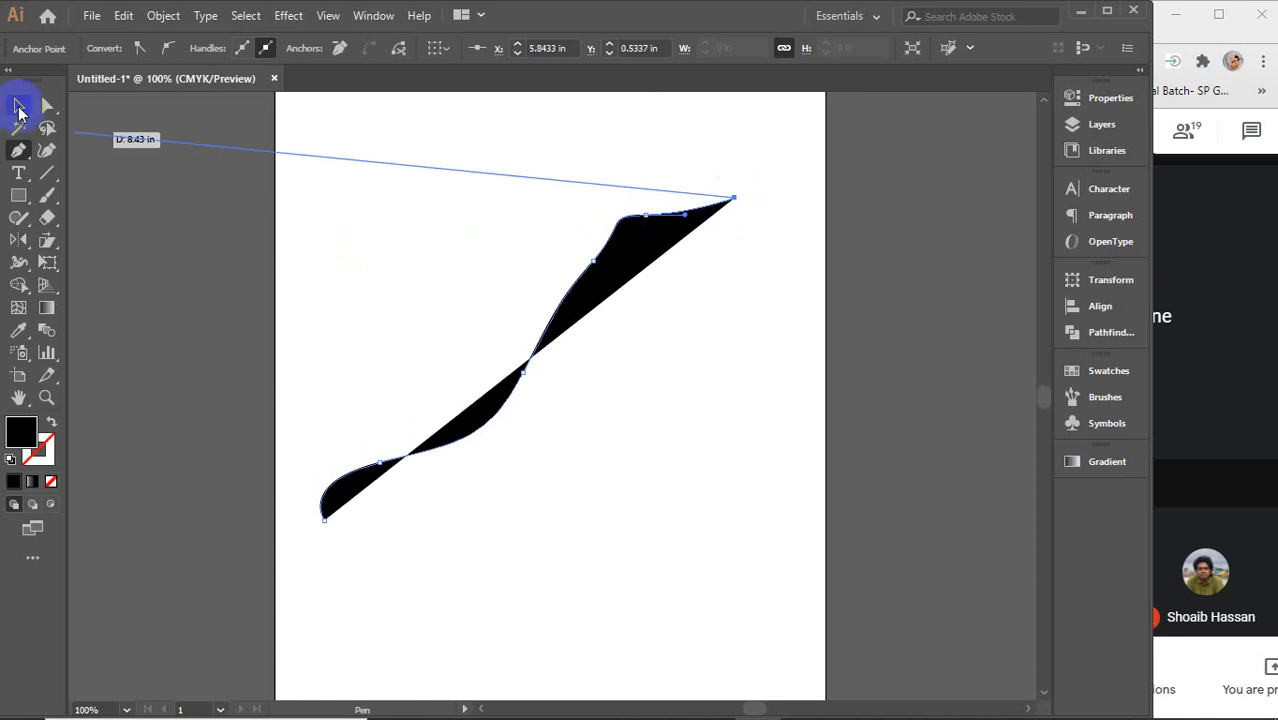
# - Remove the wavy path's fill and give it a solid black stroke
pyautogui.click(18, 108)
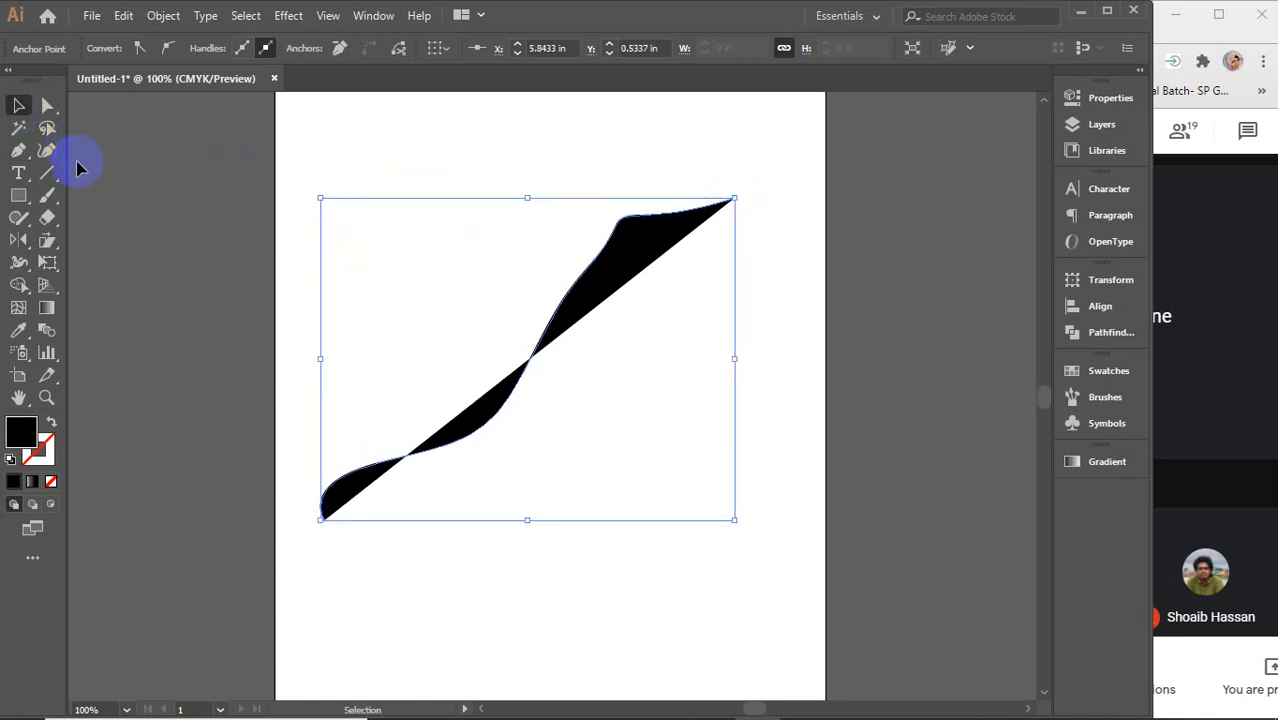
pyautogui.click(22, 430)
pyautogui.click(50, 481)
pyautogui.click(46, 462)
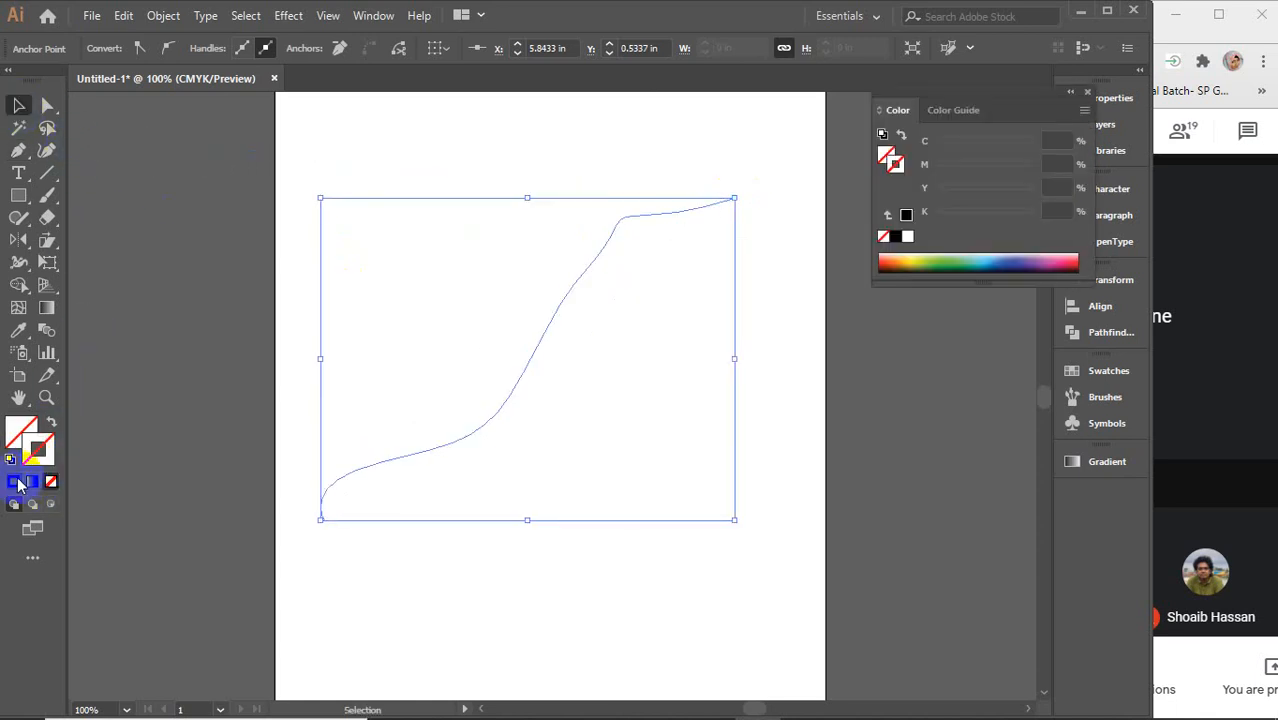
pyautogui.click(14, 482)
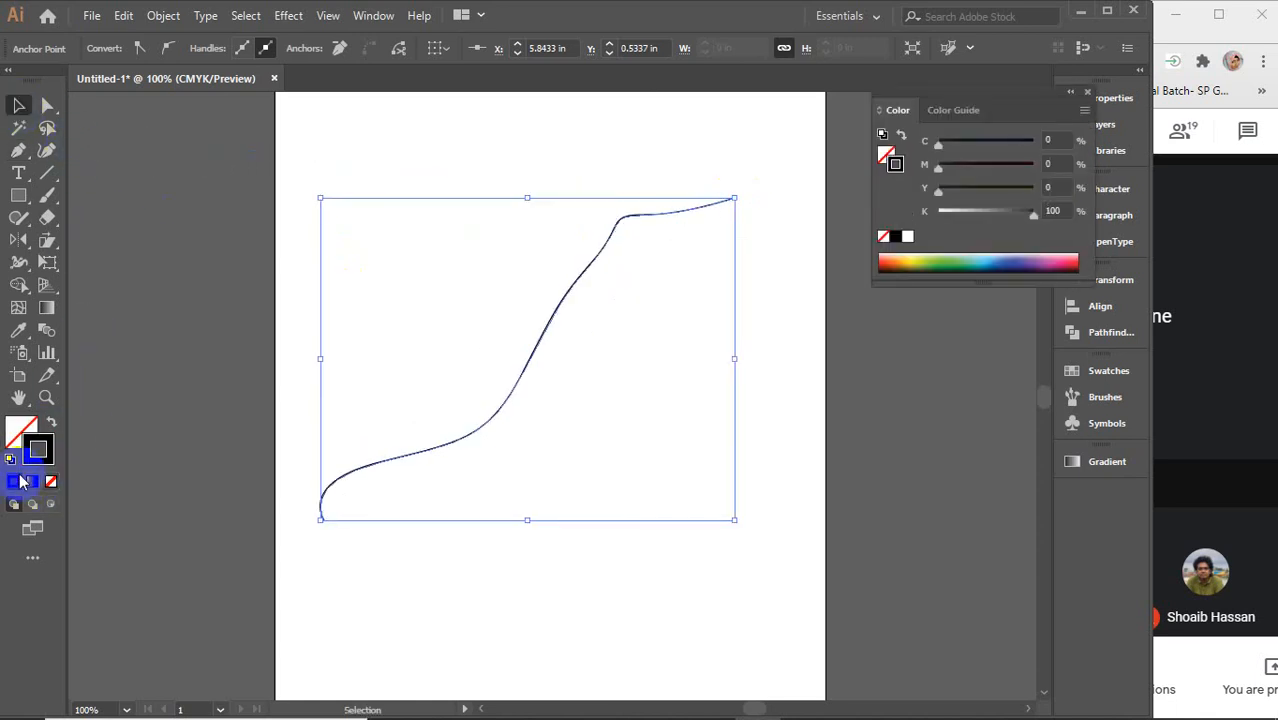
# - Move the wavy path's middle anchor point to the right and pull its lower direction handle downward with Direct Selection
pyautogui.click(1086, 93)
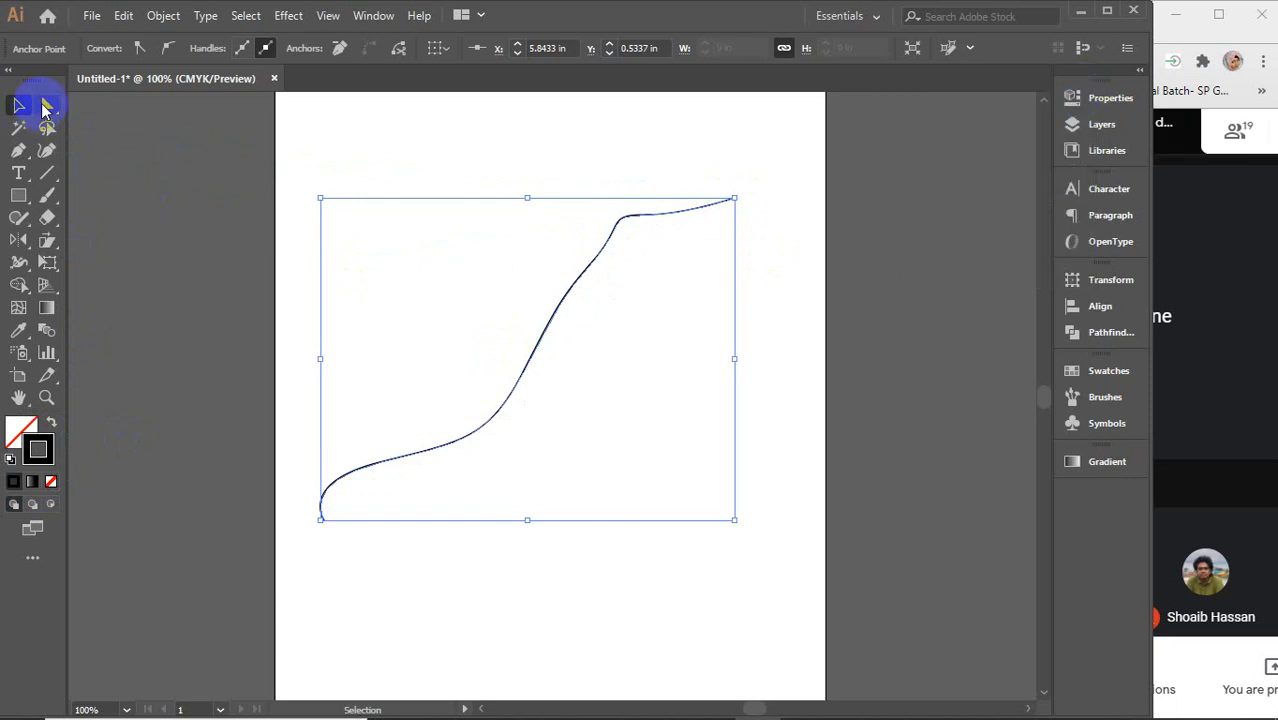
pyautogui.click(46, 105)
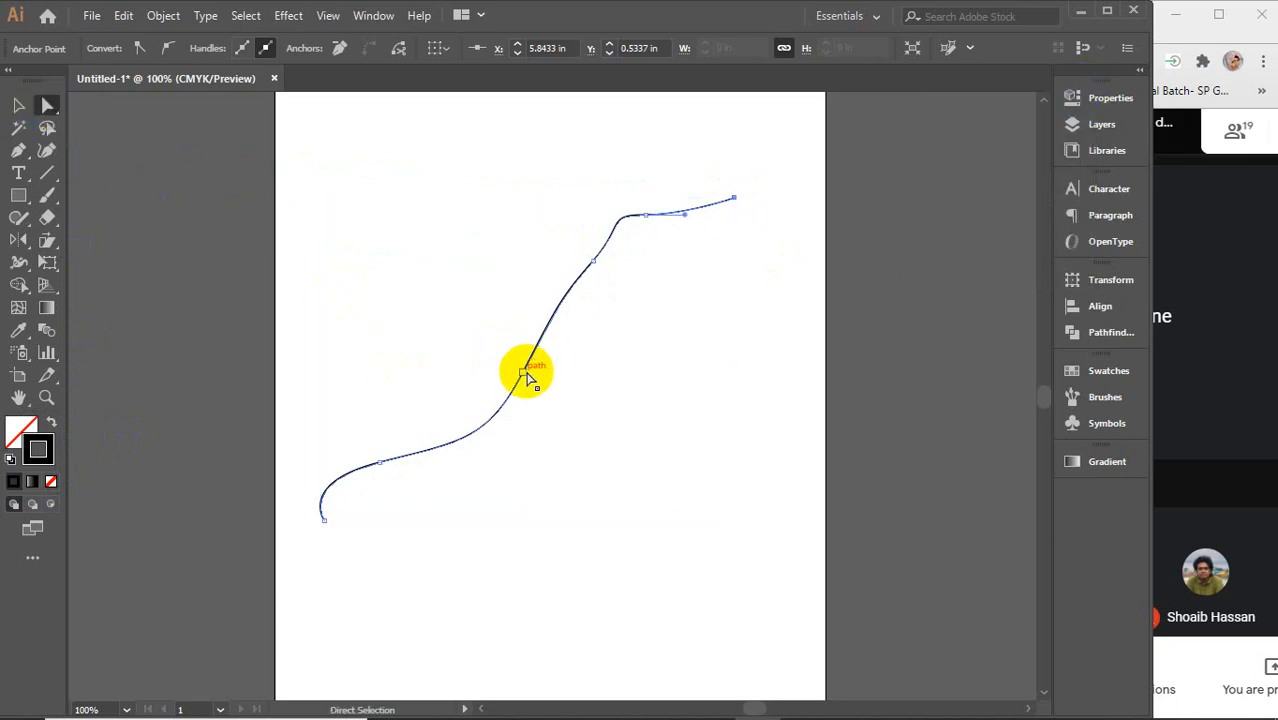
pyautogui.moveTo(526, 372); pyautogui.dragTo(562, 376)
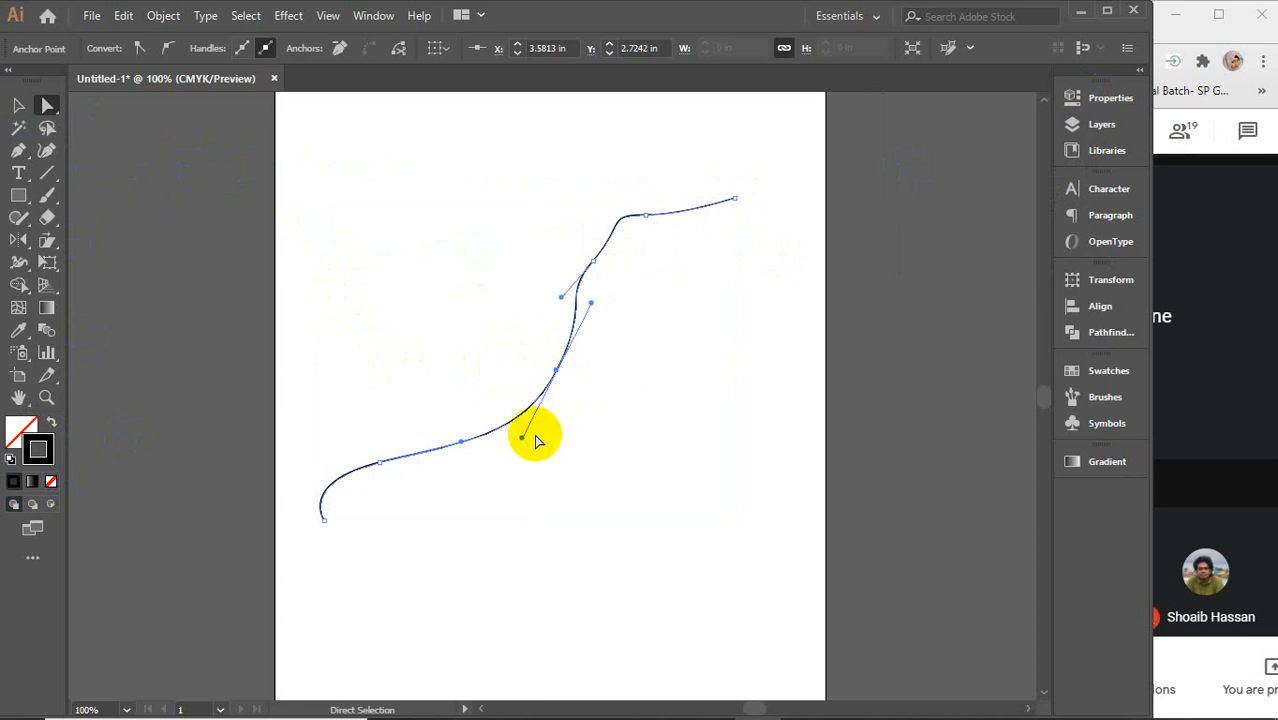
pyautogui.moveTo(521, 437); pyautogui.dragTo(504, 522)
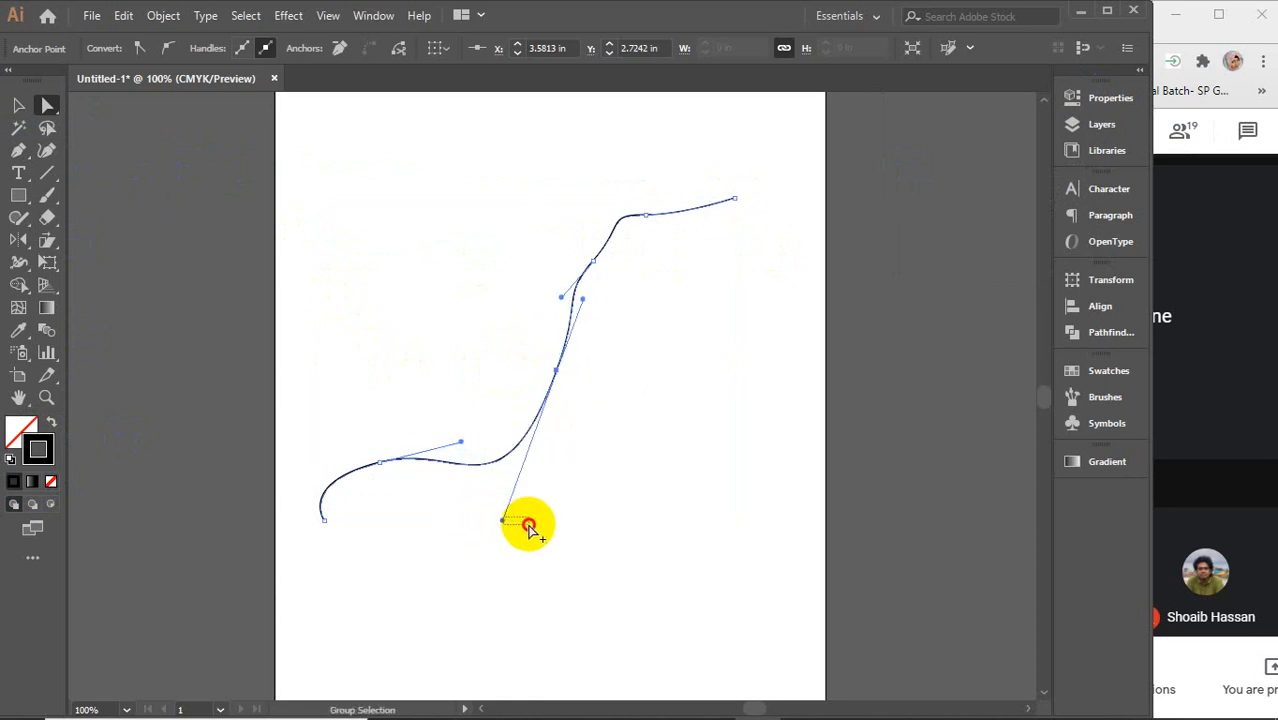
# - Try duplicating the wavy path's lower segment and bending the copy upward with the Curvature tool
pyautogui.click(525, 522)
pyautogui.click(481, 463)
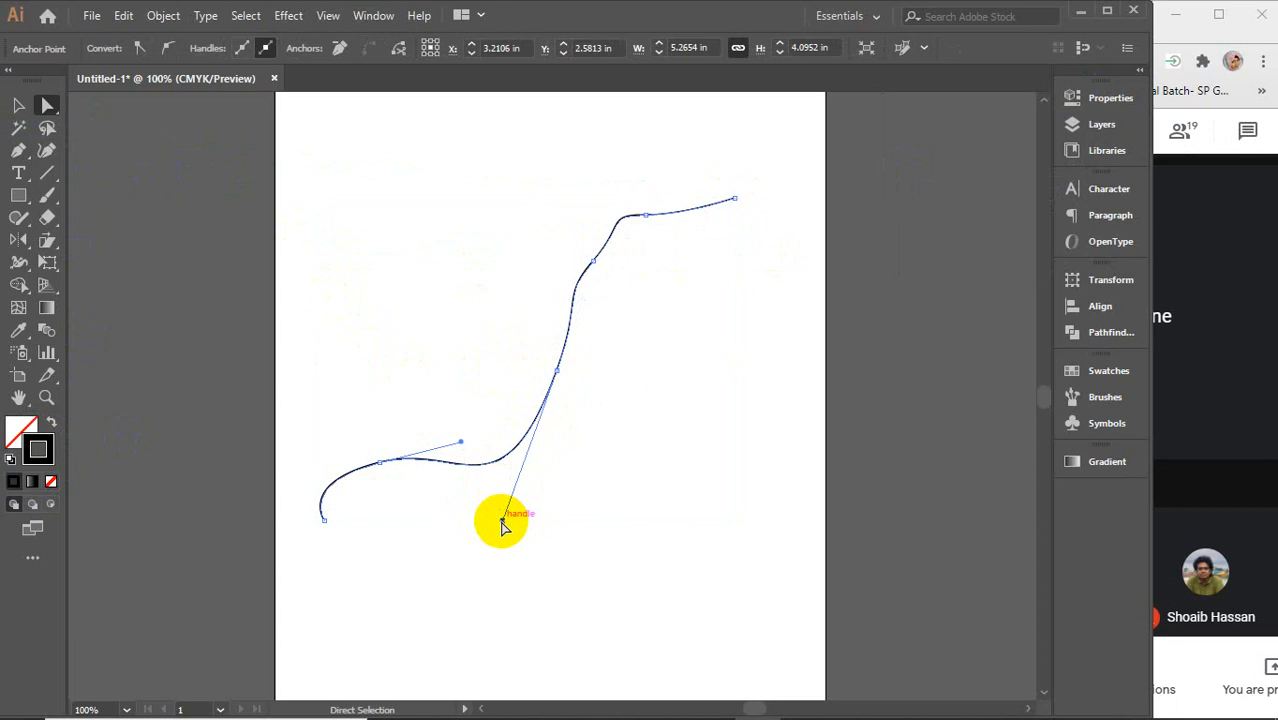
pyautogui.moveTo(505, 520)
pyautogui.mouseDown()
pyautogui.moveTo(590, 553)
pyautogui.moveTo(308, 431)
pyautogui.moveTo(507, 497)
pyautogui.mouseUp()
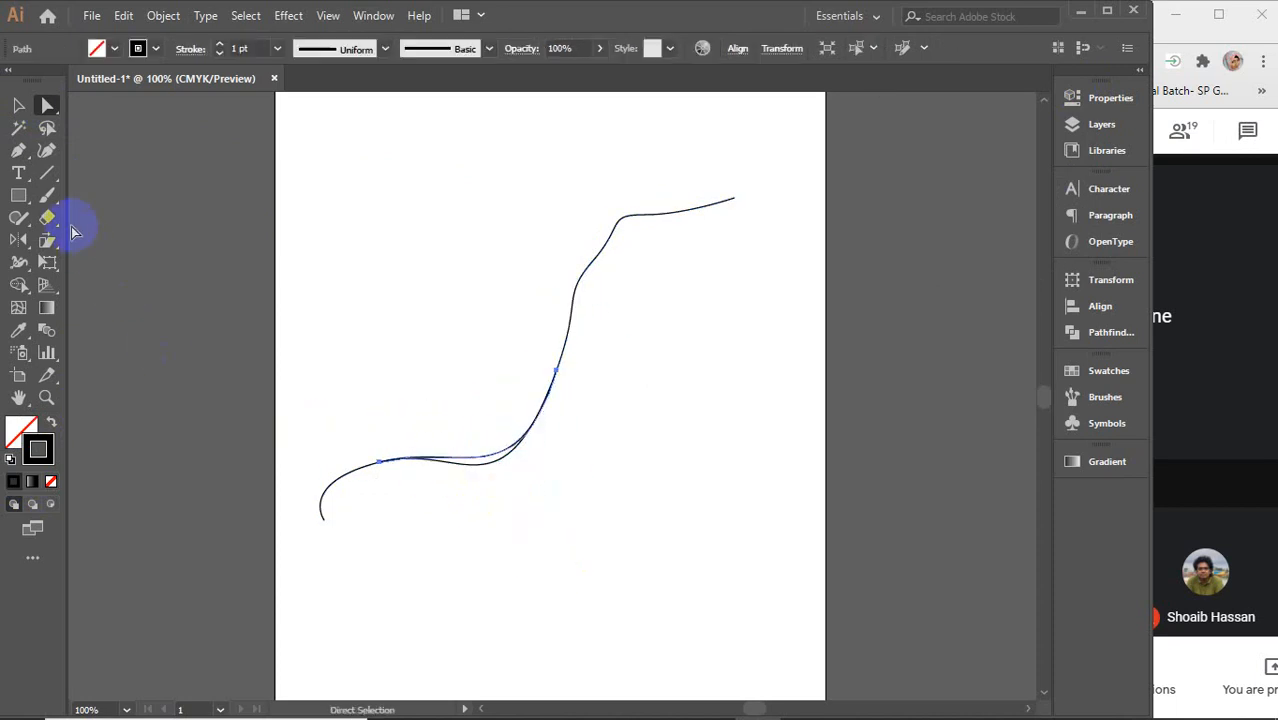
pyautogui.click(46, 148)
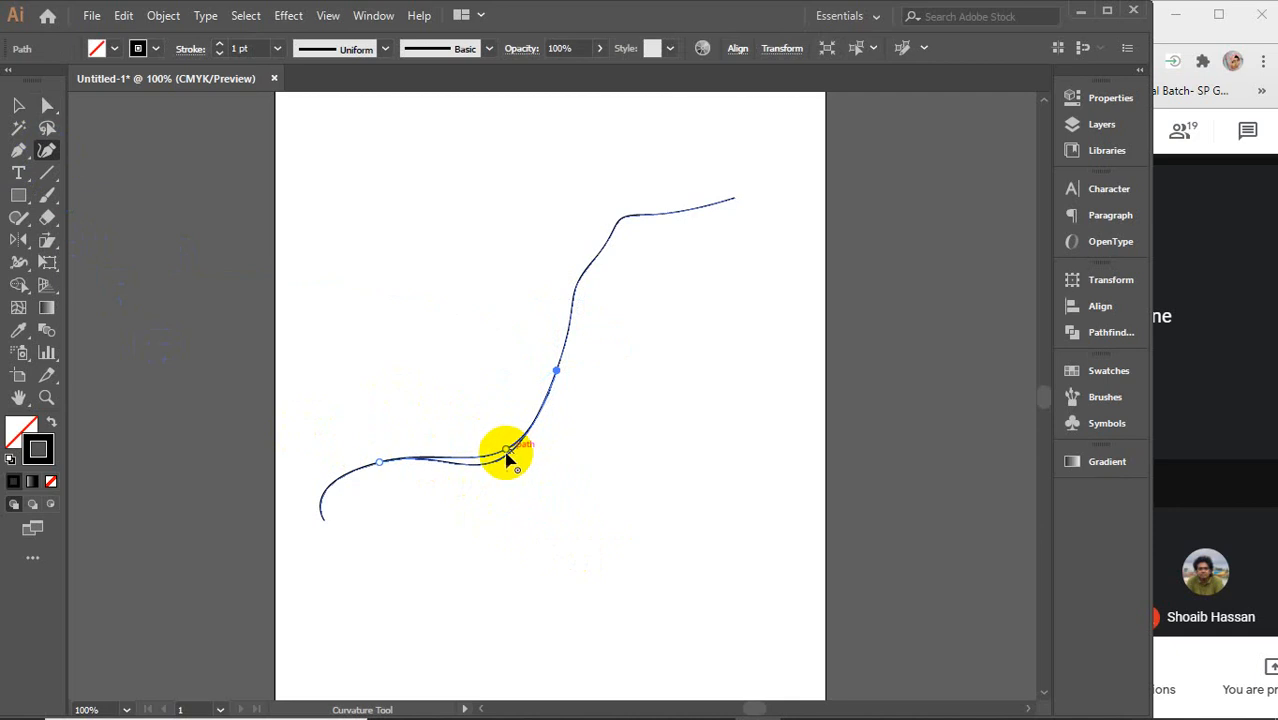
pyautogui.moveTo(505, 445); pyautogui.dragTo(443, 405)
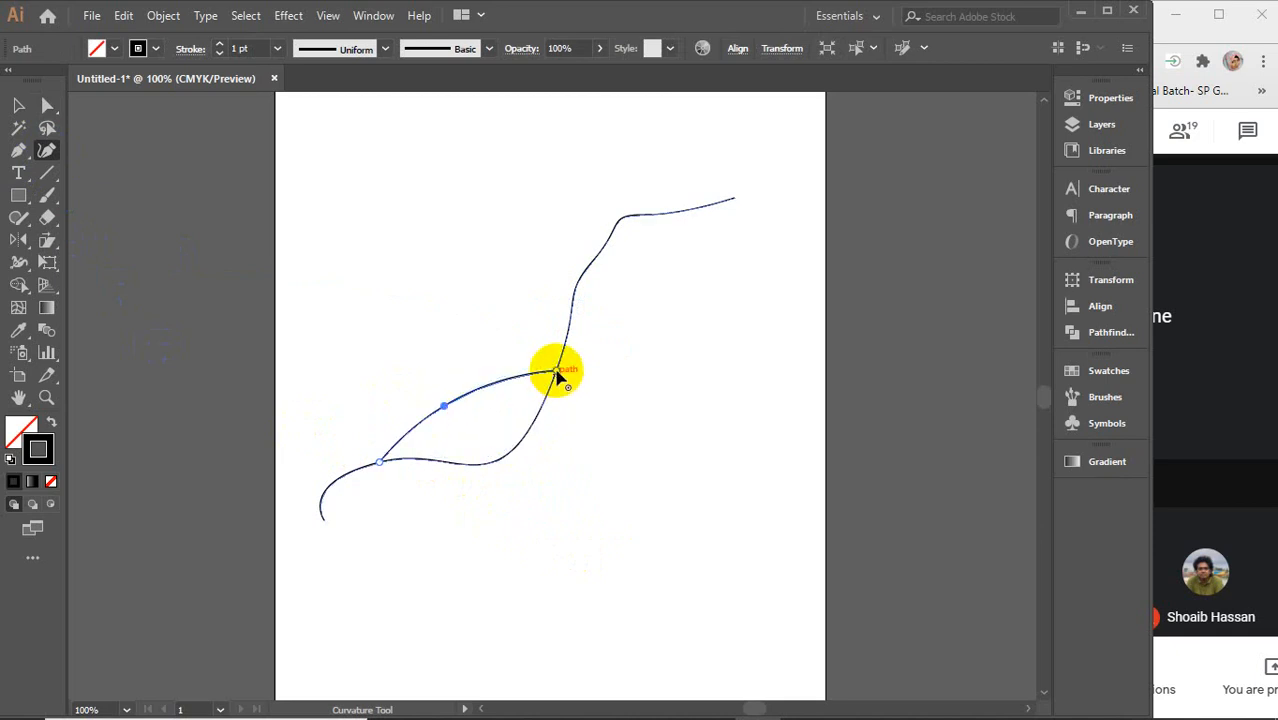
pyautogui.click(487, 297)
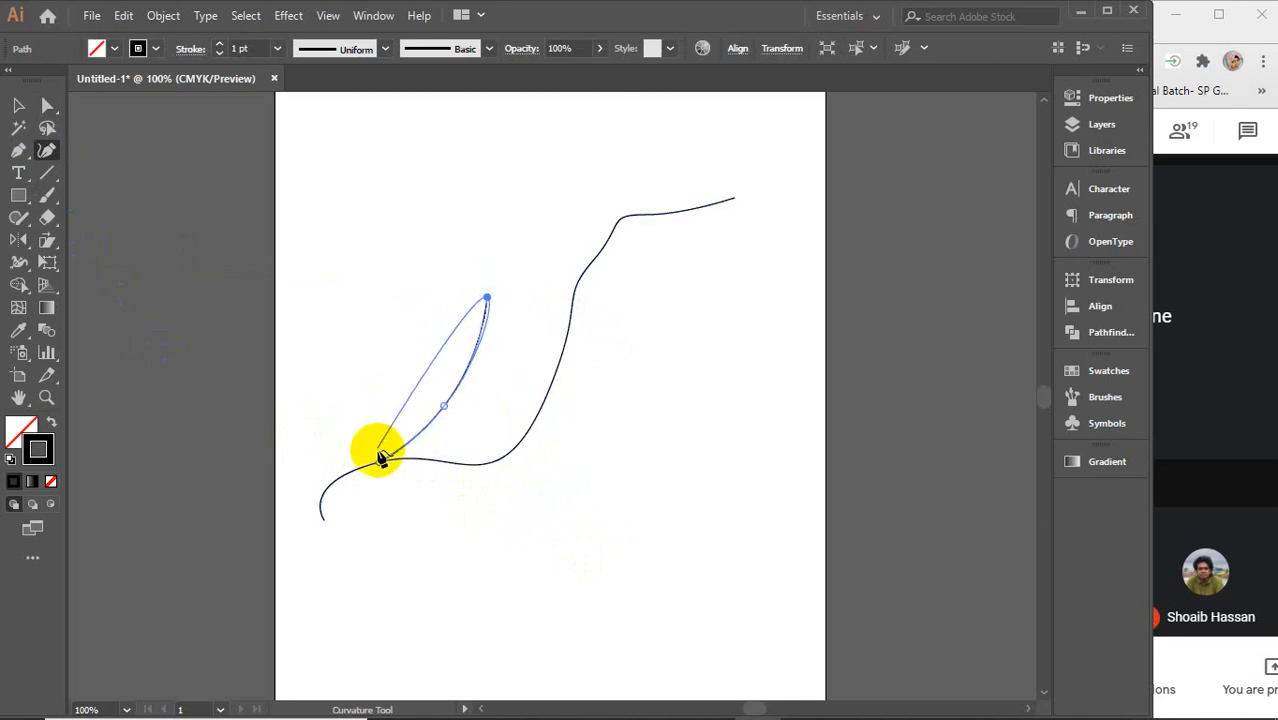
# - Discard the bent segment copy and delete the wavy path from the artboard
pyautogui.press('Escape')
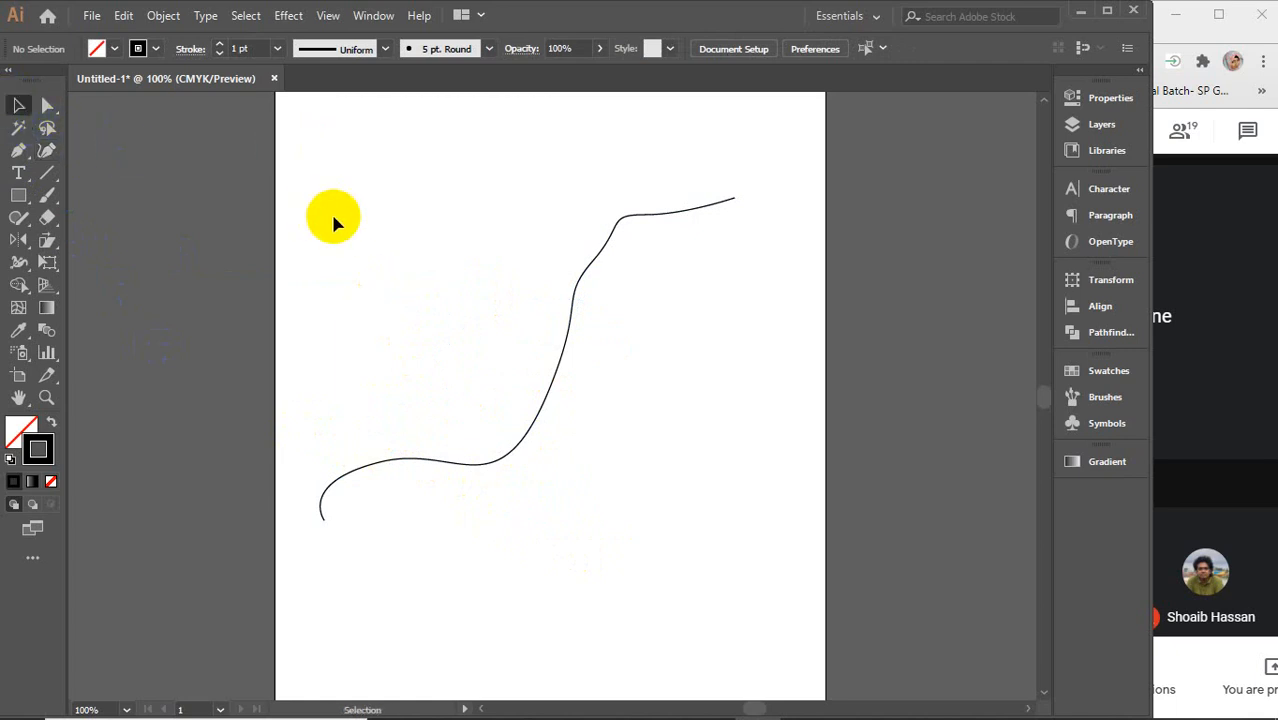
pyautogui.moveTo(335, 223); pyautogui.dragTo(640, 517)
pyautogui.press('Delete')
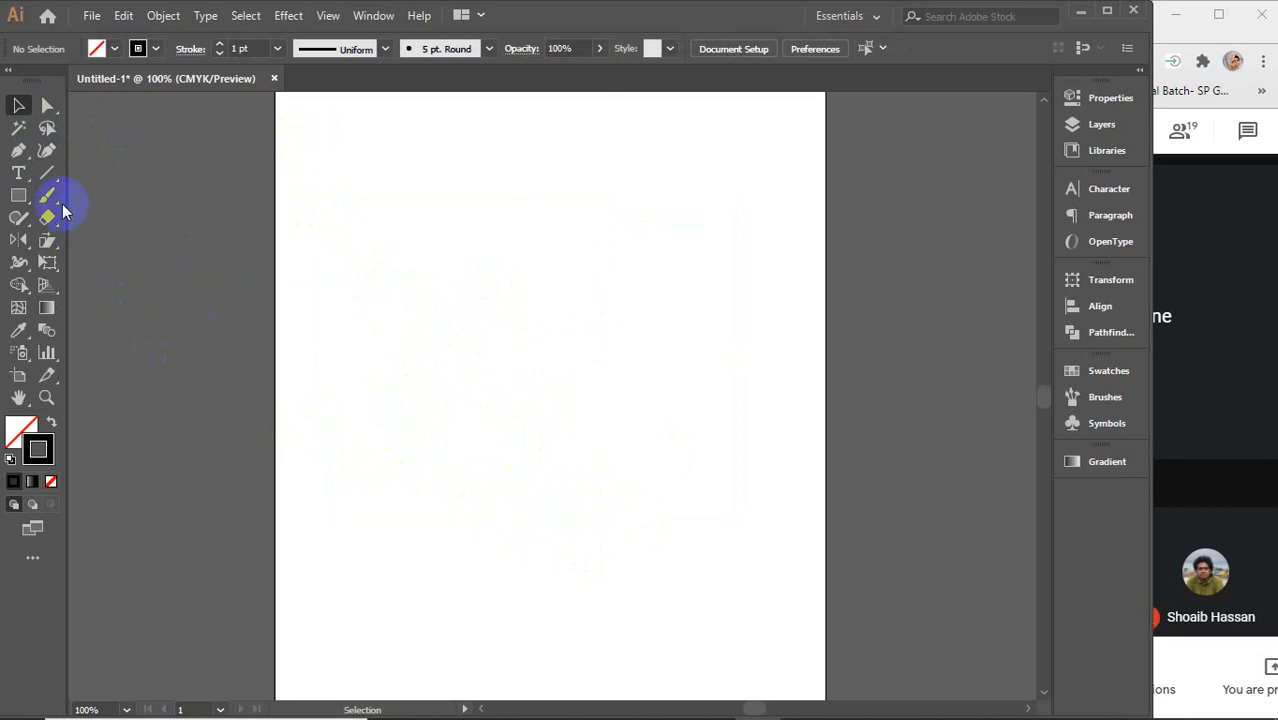
# - Draw an open arc with two anchor points, rising from lower left to upper right, using the Pen tool
pyautogui.click(18, 150)
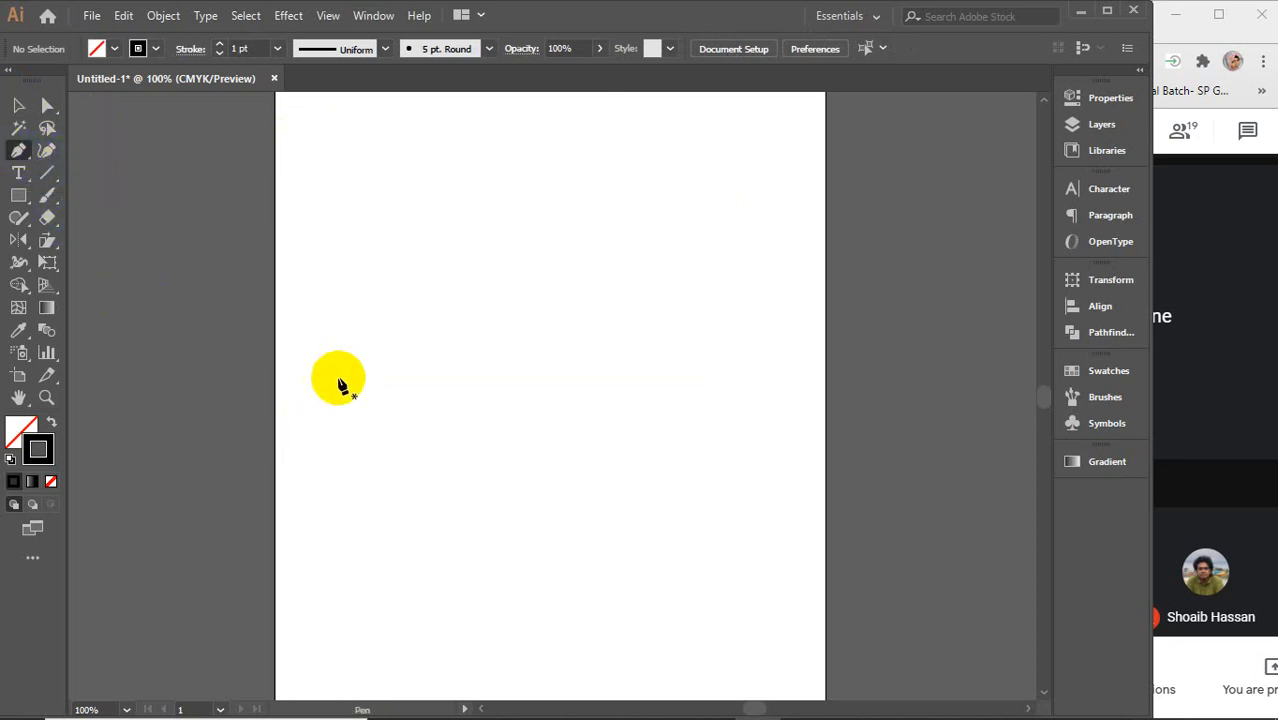
pyautogui.click(397, 424)
pyautogui.moveTo(601, 281); pyautogui.dragTo(716, 306)
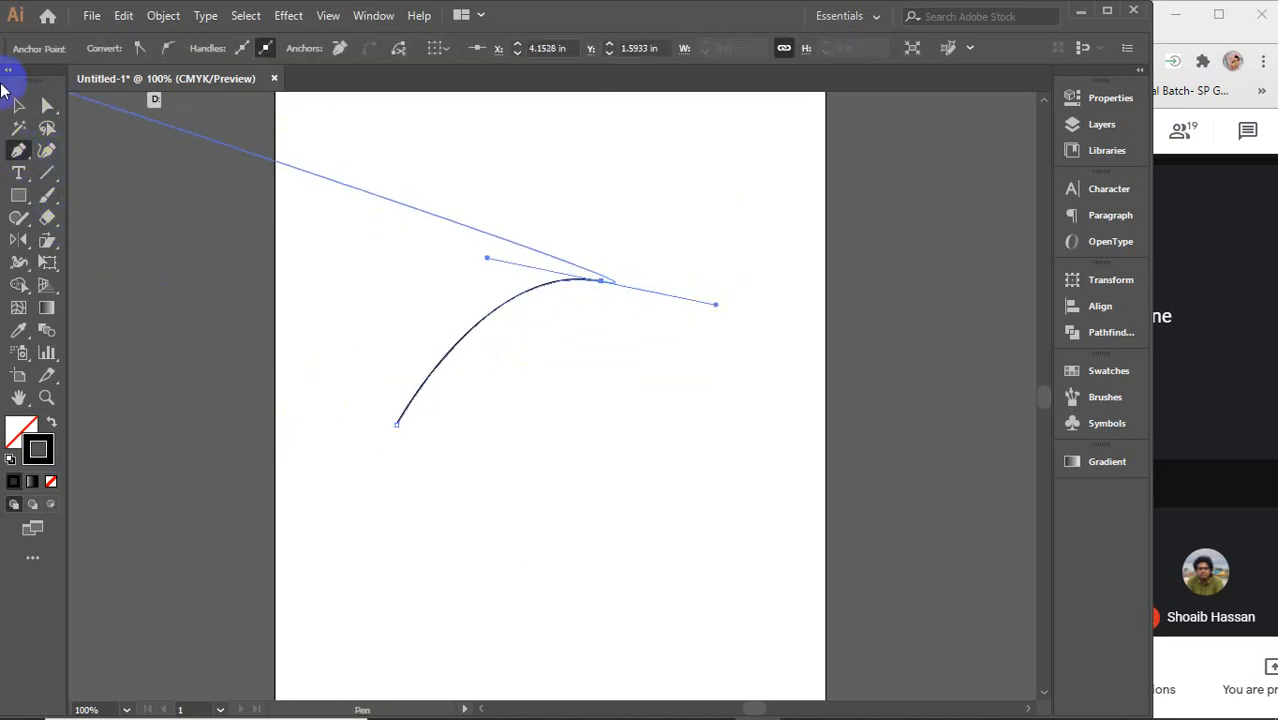
pyautogui.click(17, 106)
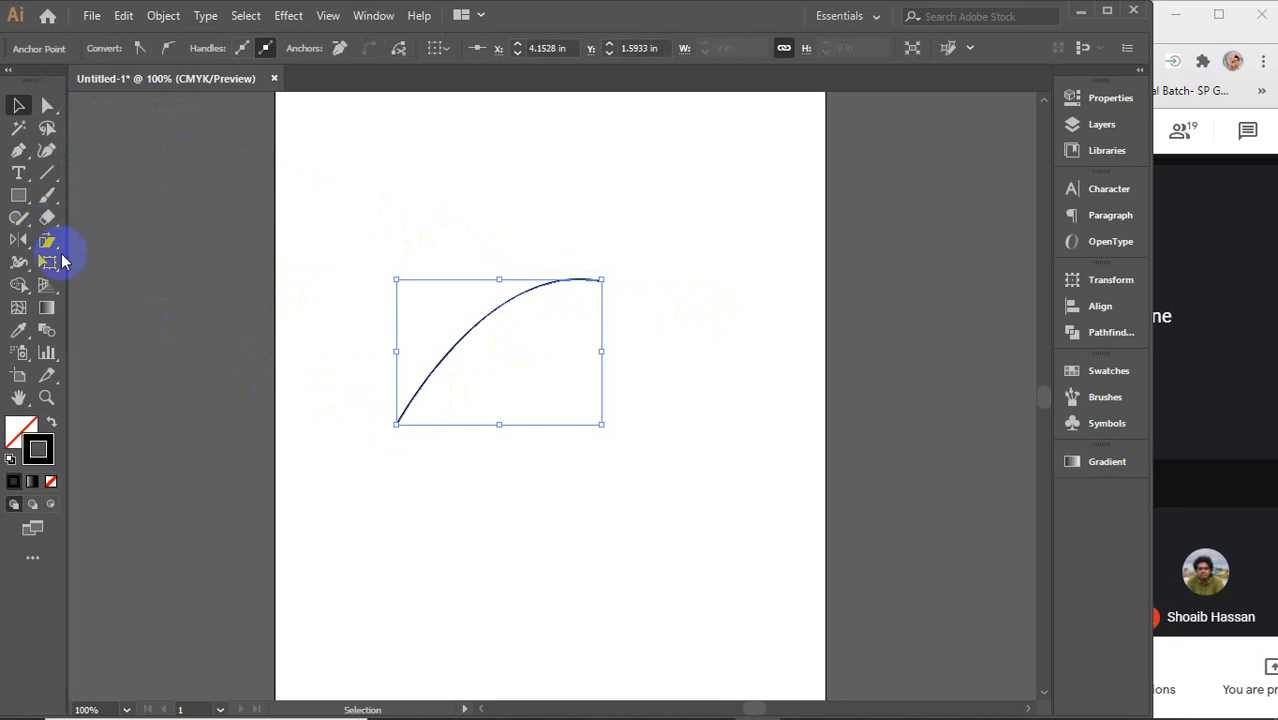
# - Move the arc's right endpoint down and slightly left, to about X 3.96 in, Y 2.21 in, with the Reshape tool
pyautogui.moveTo(49, 252); pyautogui.dragTo(160, 288)
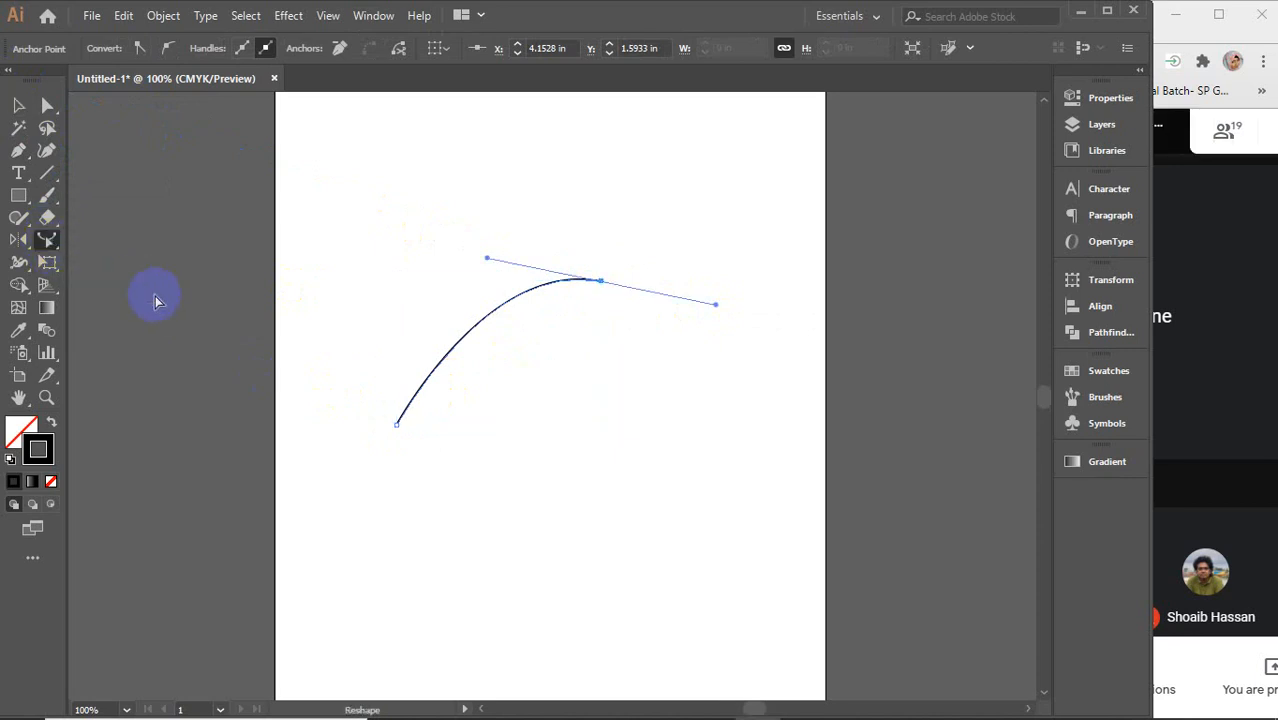
pyautogui.click(600, 283)
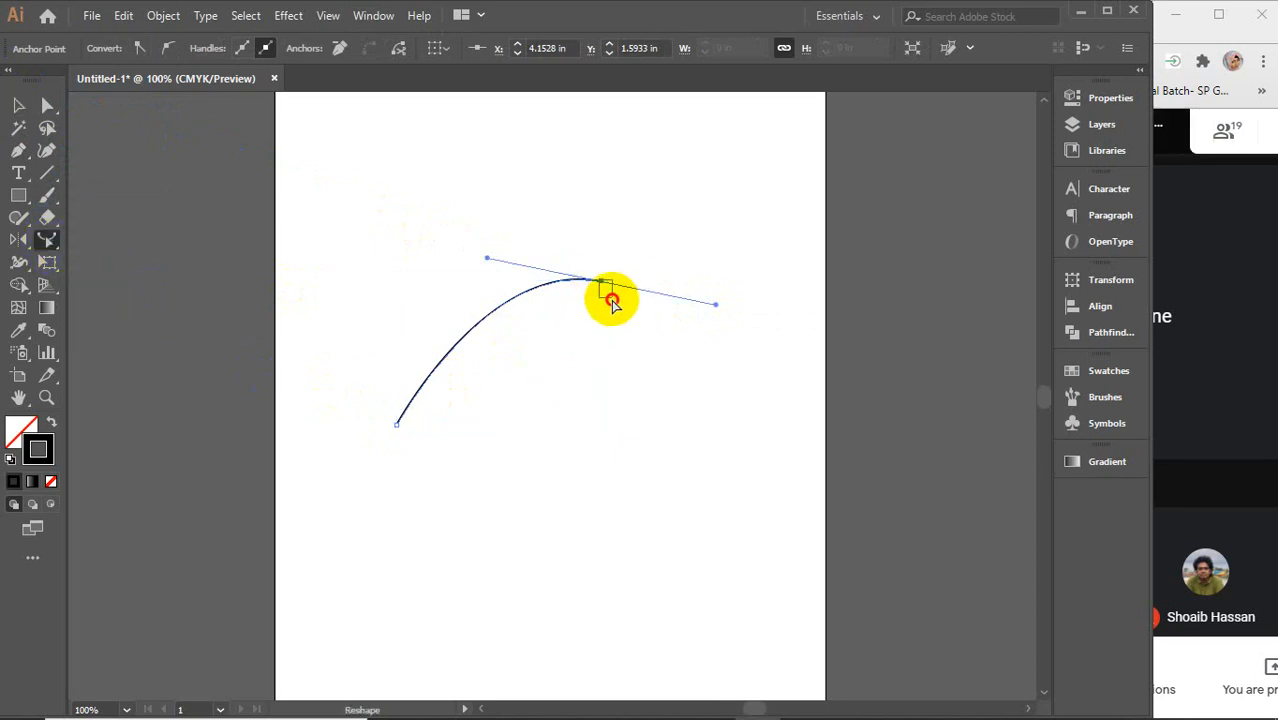
pyautogui.moveTo(601, 283); pyautogui.dragTo(586, 330)
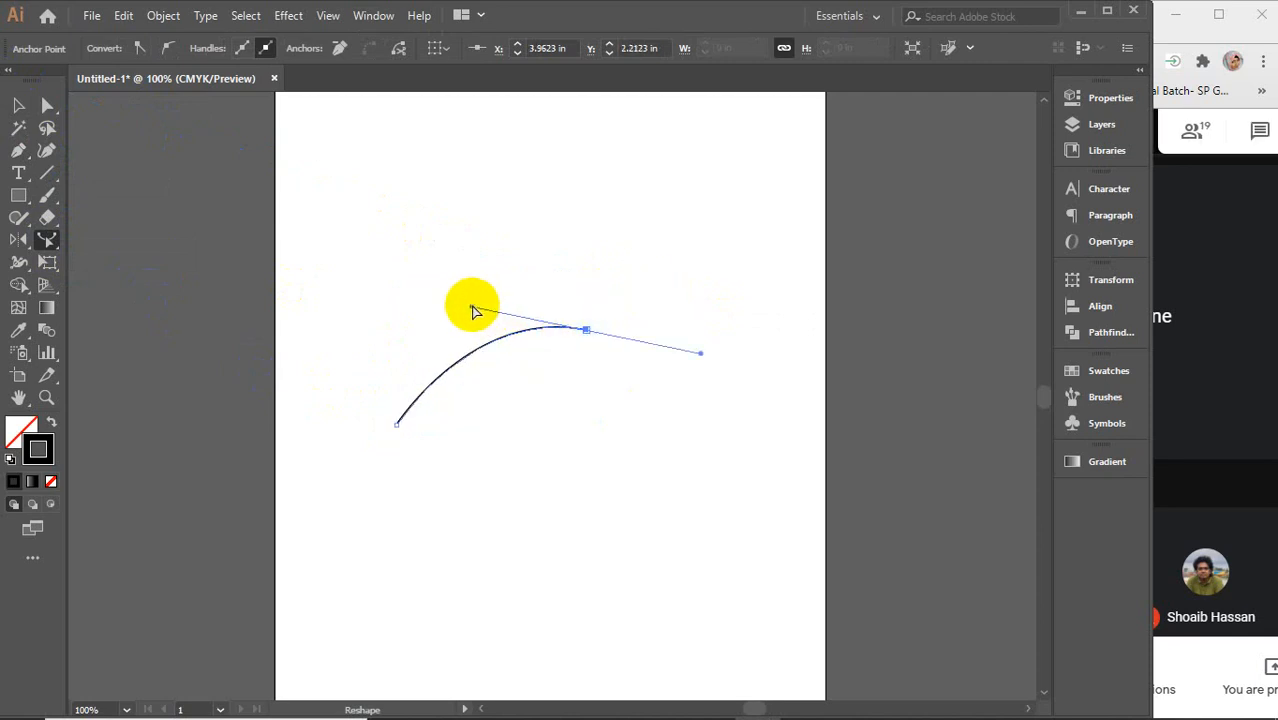
# - Try to adjust the left direction handle of the arc's right endpoint with the Reshape tool
pyautogui.press('ctrl')
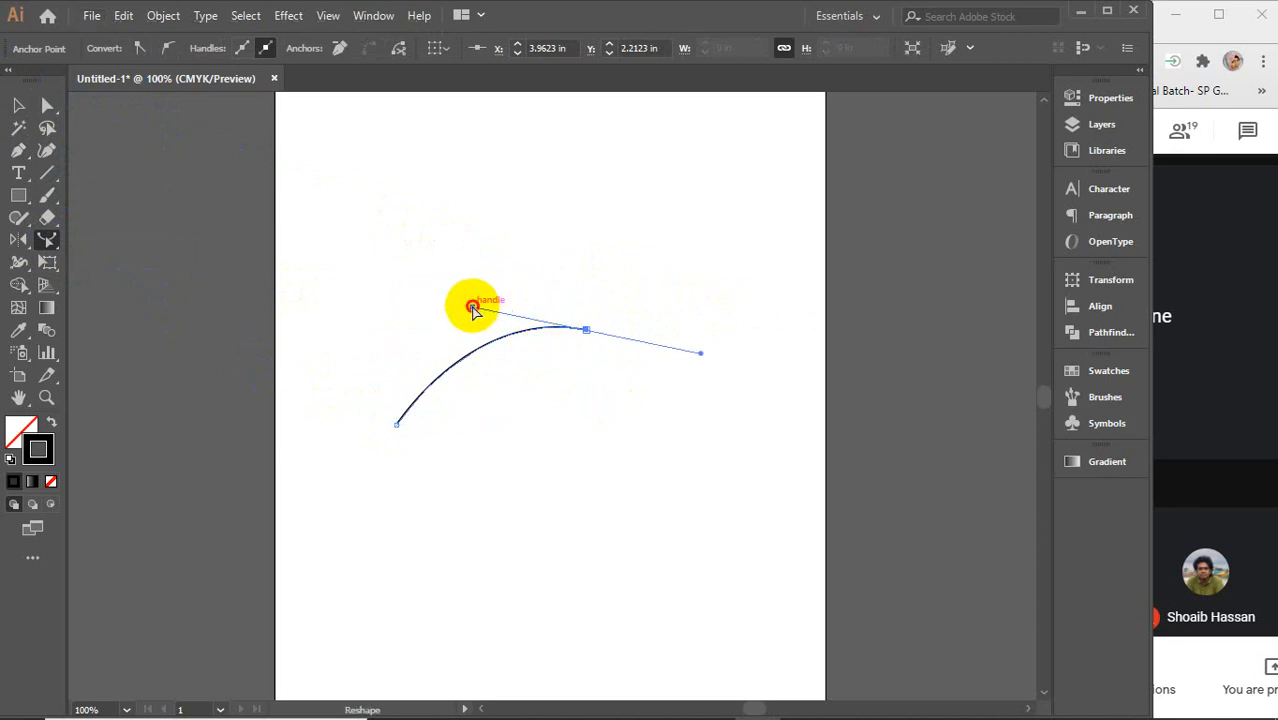
pyautogui.moveTo(473, 306)
pyautogui.mouseDown()
pyautogui.moveTo(408, 292)
pyautogui.moveTo(468, 308)
pyautogui.mouseUp()
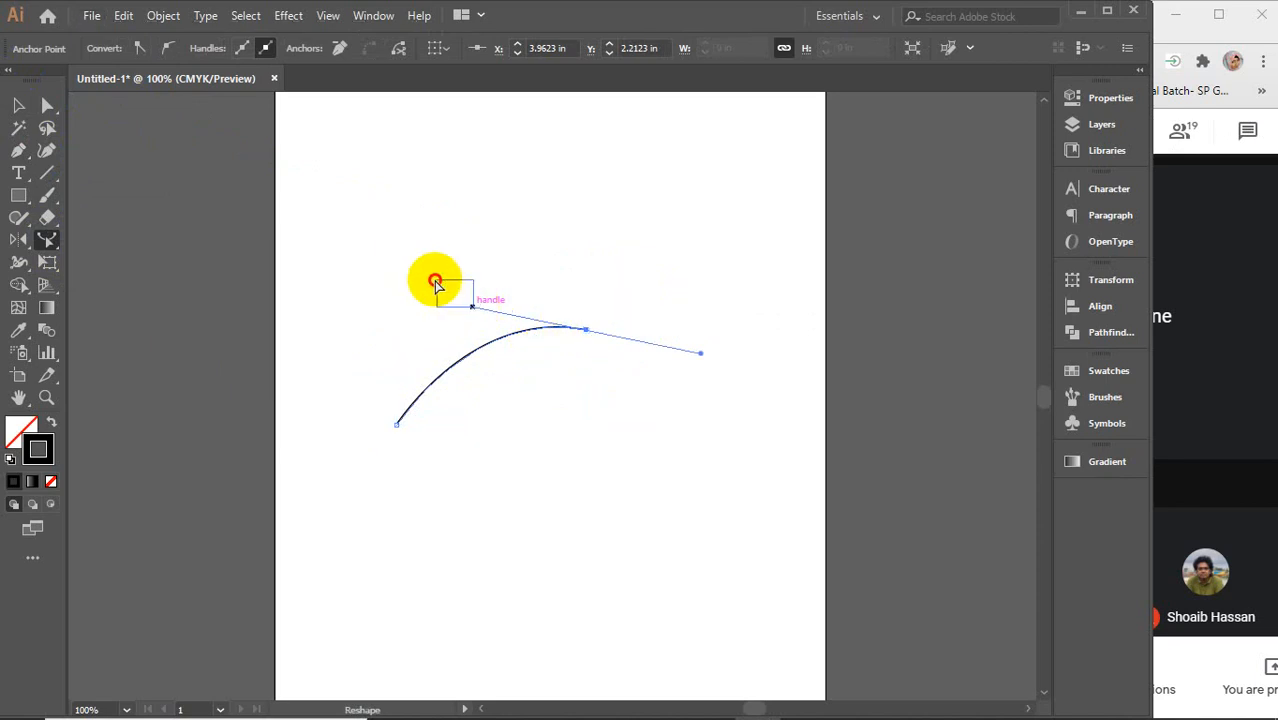
pyautogui.scroll(1, 506, 314)
pyautogui.scroll(1, 508, 313)
pyautogui.scroll(3, 485, 404)
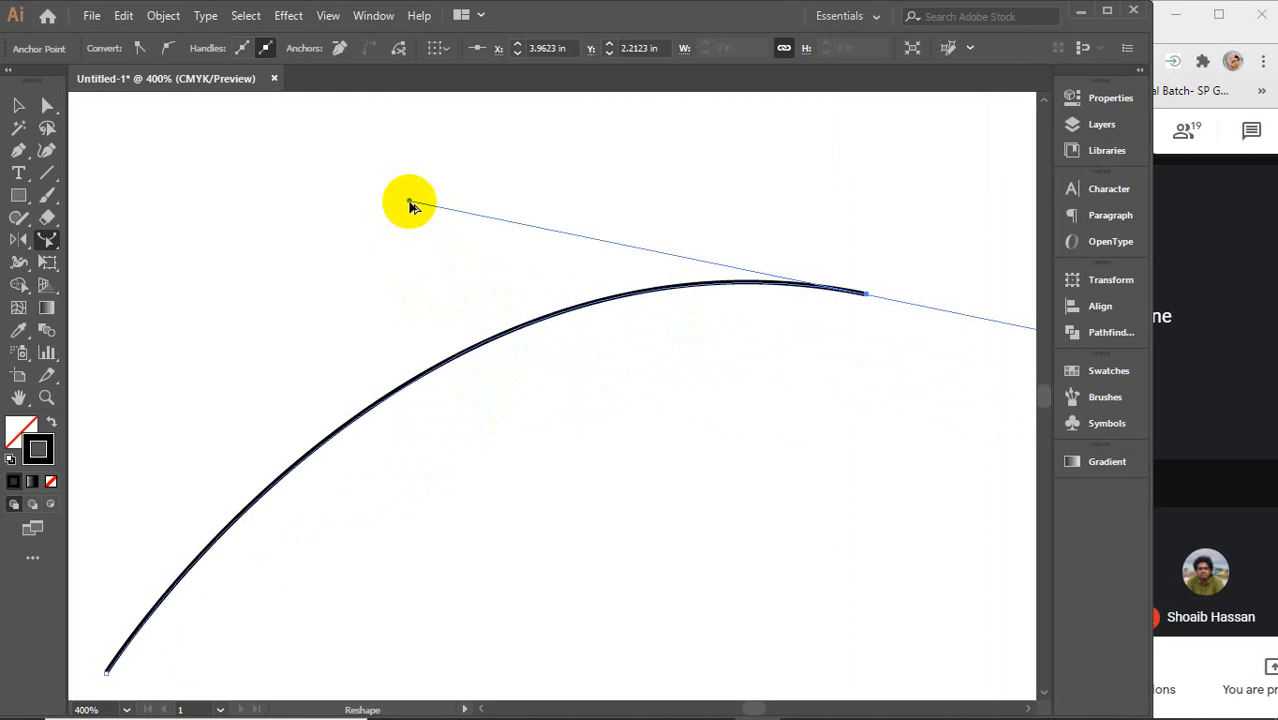
pyautogui.moveTo(410, 203)
pyautogui.mouseDown()
pyautogui.moveTo(371, 188)
pyautogui.moveTo(411, 203)
pyautogui.mouseUp()
pyautogui.press('ctrl')
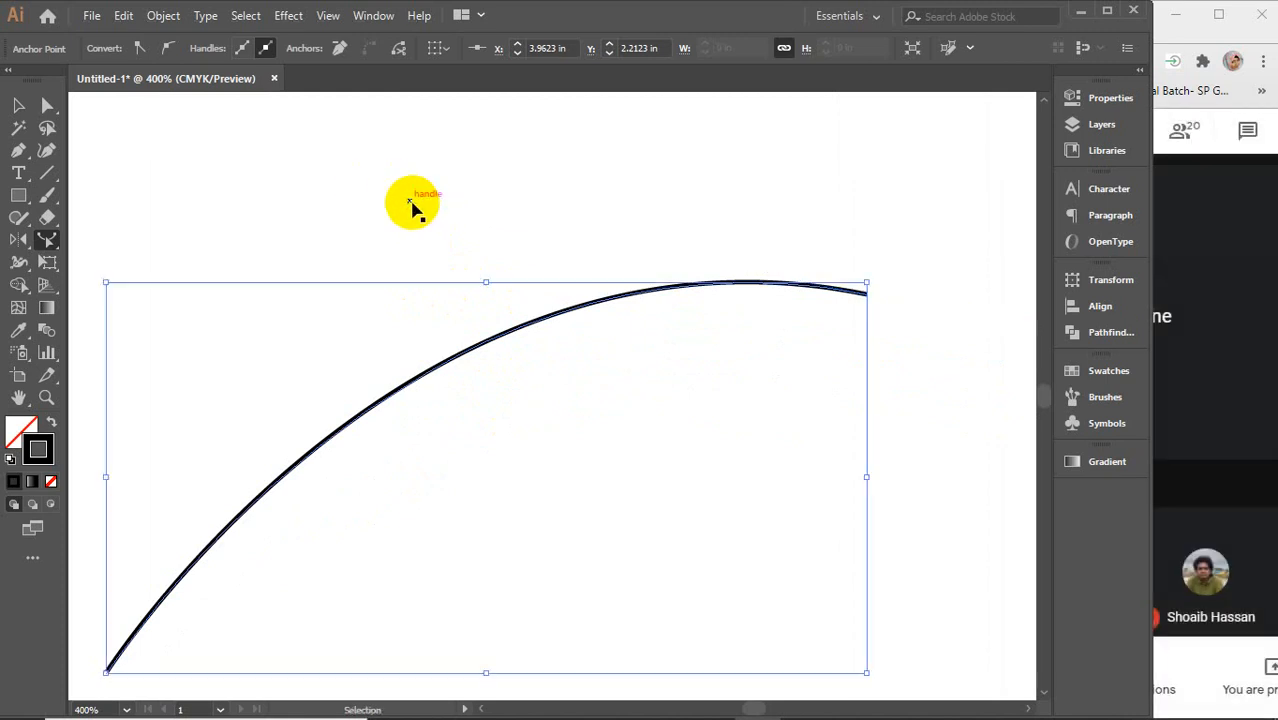
pyautogui.scroll(-2, 626, 312)
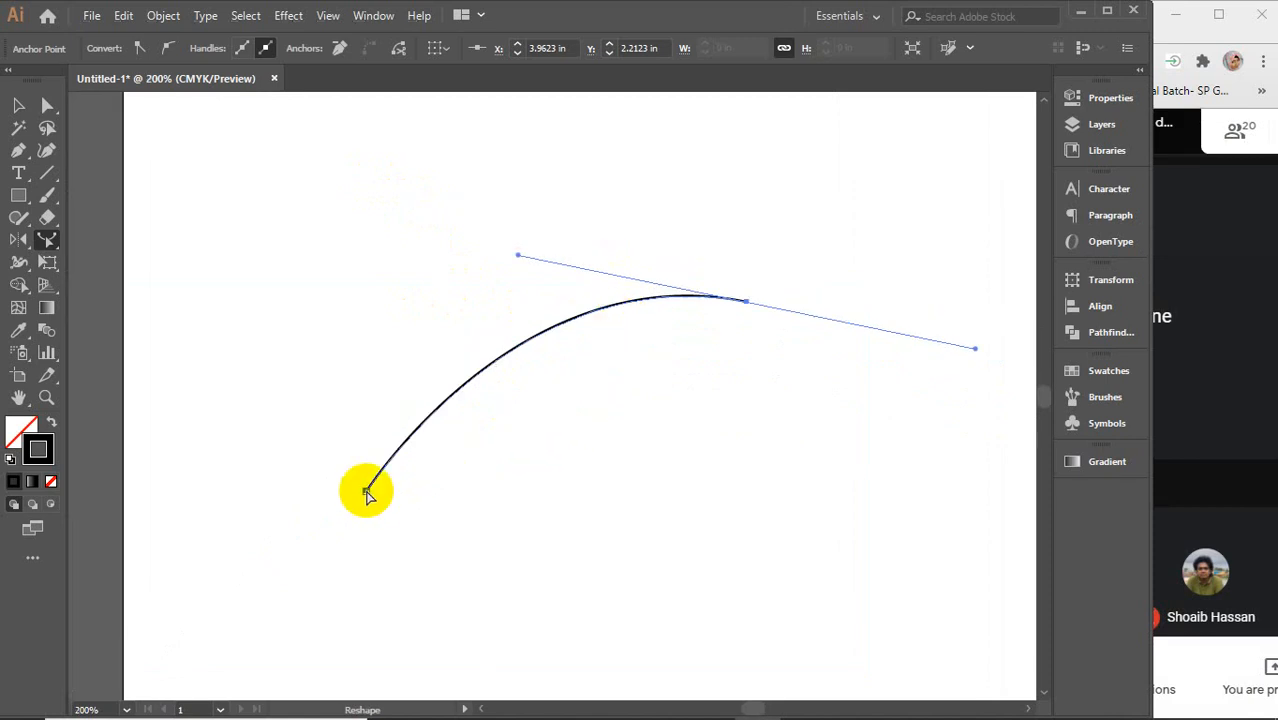
# - Bend the arc's middle up and to the left with the Reshape tool
pyautogui.moveTo(366, 492)
pyautogui.mouseDown()
pyautogui.moveTo(337, 400)
pyautogui.moveTo(451, 400)
pyautogui.moveTo(437, 503)
pyautogui.moveTo(265, 528)
pyautogui.moveTo(268, 502)
pyautogui.moveTo(360, 503)
pyautogui.moveTo(367, 487)
pyautogui.mouseUp()
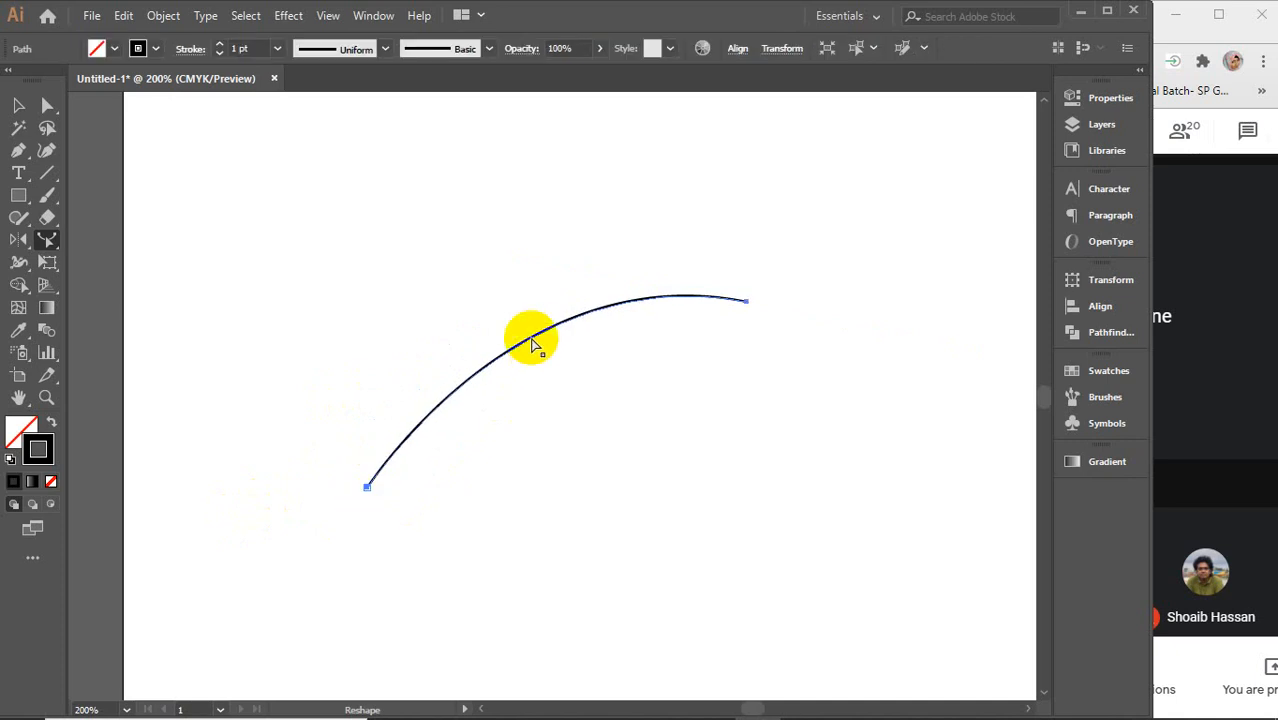
pyautogui.moveTo(532, 345); pyautogui.dragTo(468, 292)
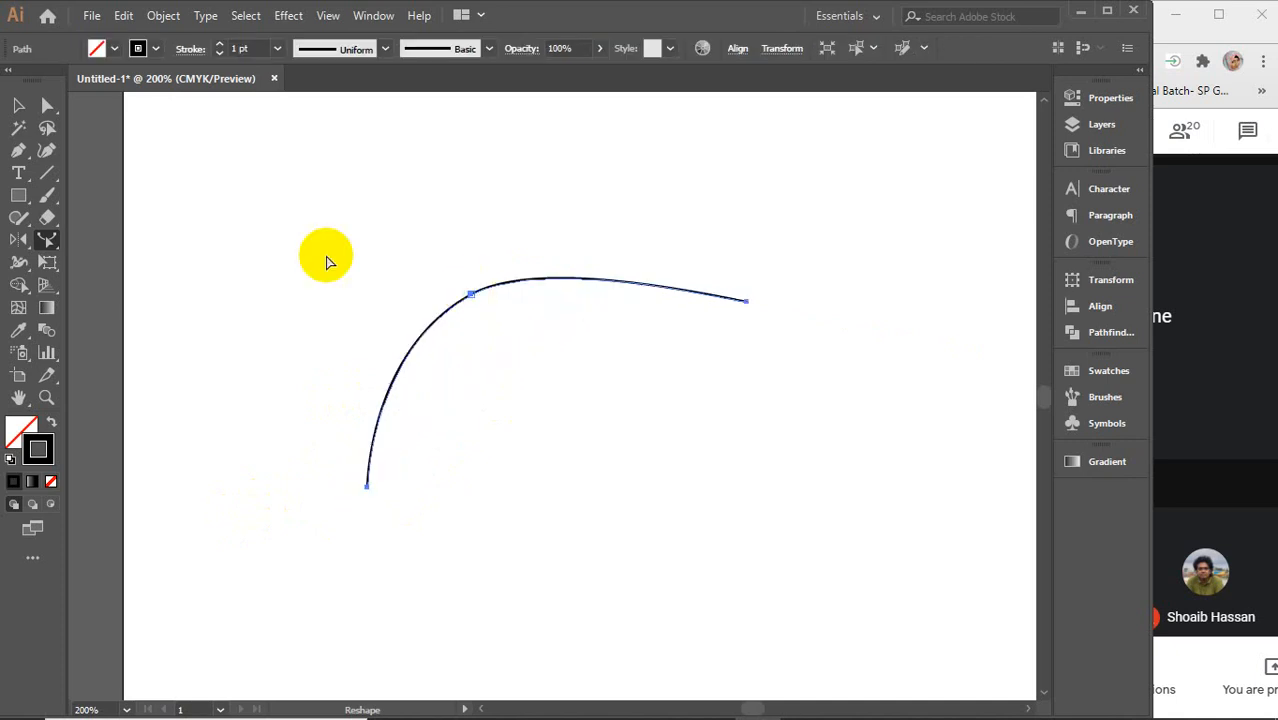
# - Delete the reshaped arc and draw a wide unfilled rectangle with a 1 pt black stroke in its place
pyautogui.click(22, 107)
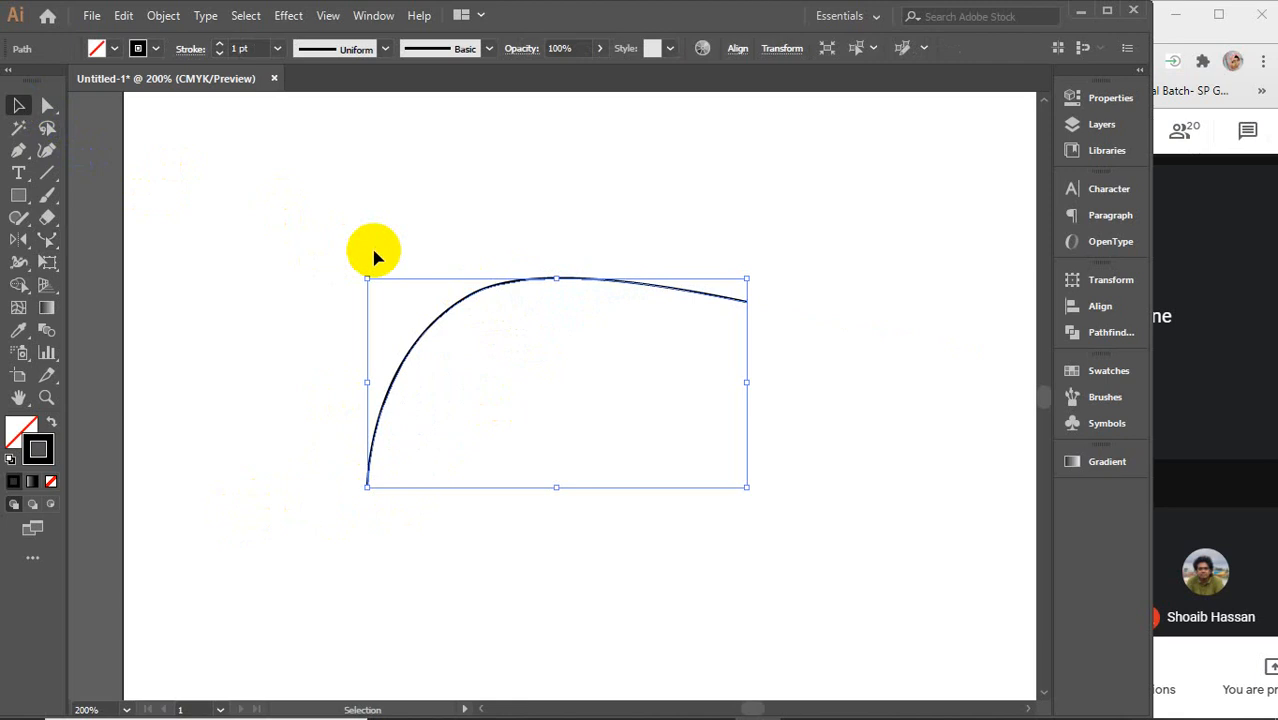
pyautogui.press('Delete')
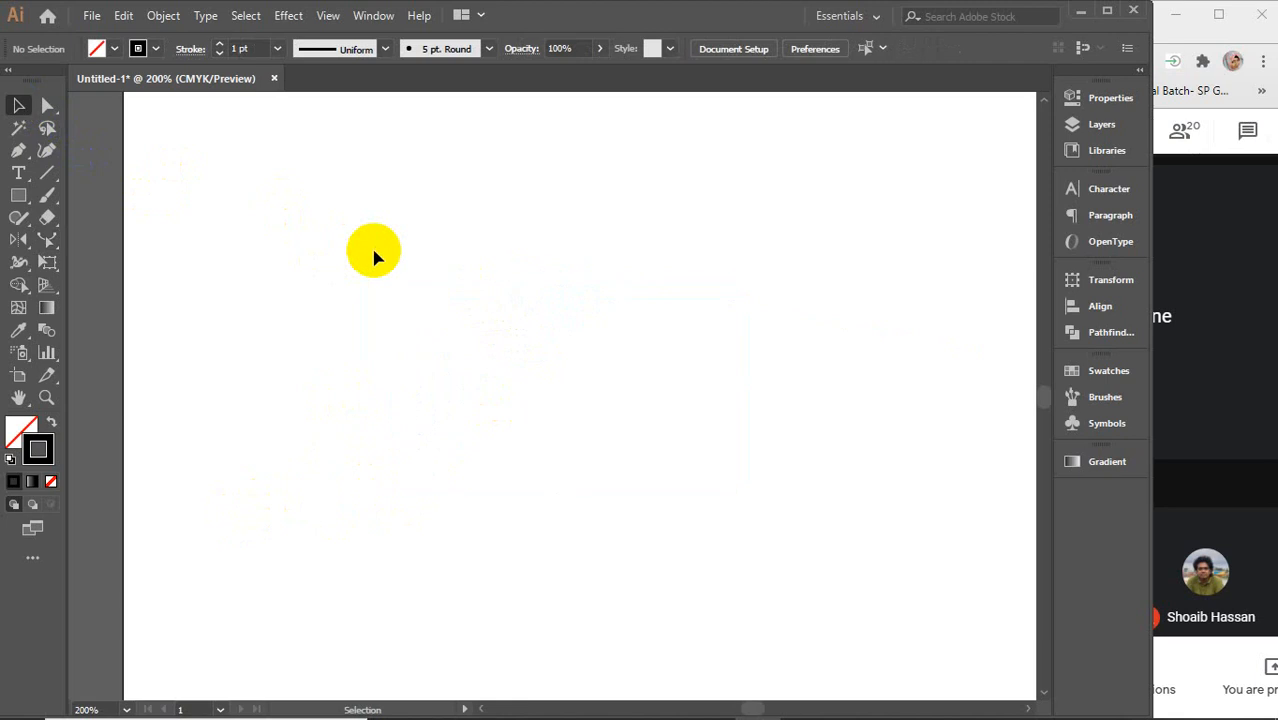
pyautogui.click(19, 196)
pyautogui.moveTo(313, 282); pyautogui.dragTo(739, 521)
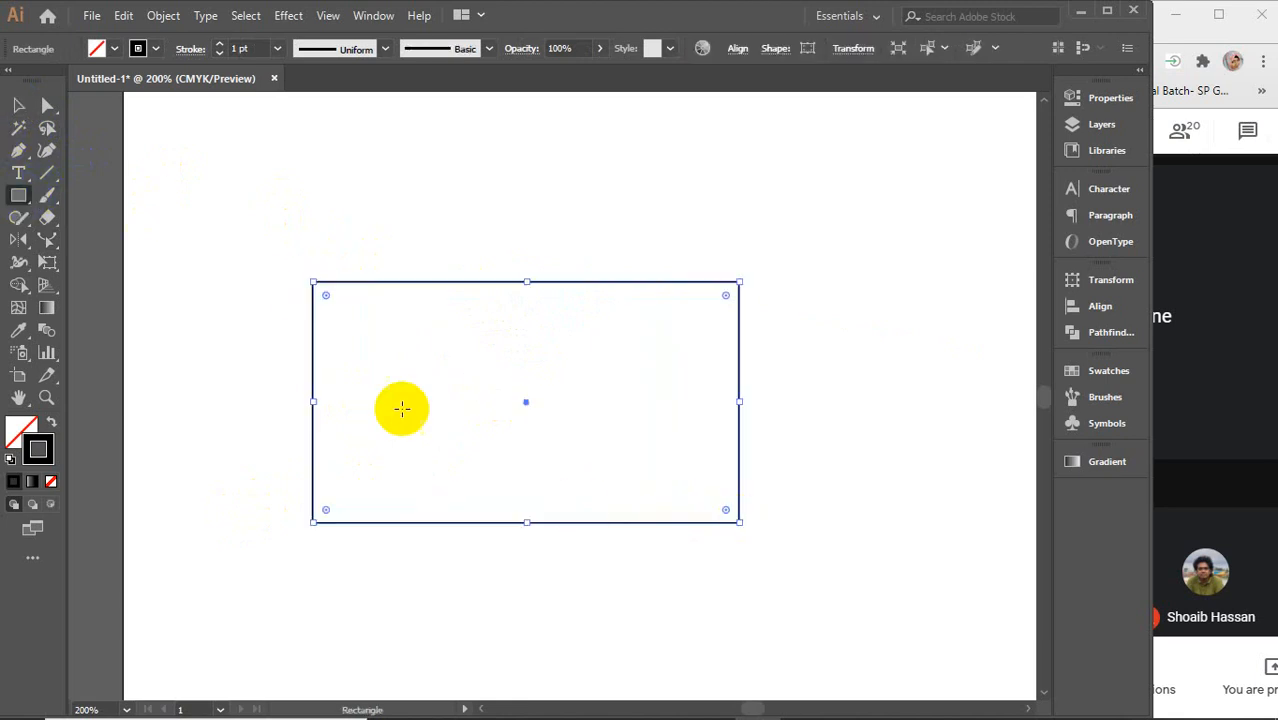
# - Bend the rectangle's top edge upward into a symmetrical arch with the Curvature tool
pyautogui.click(46, 155)
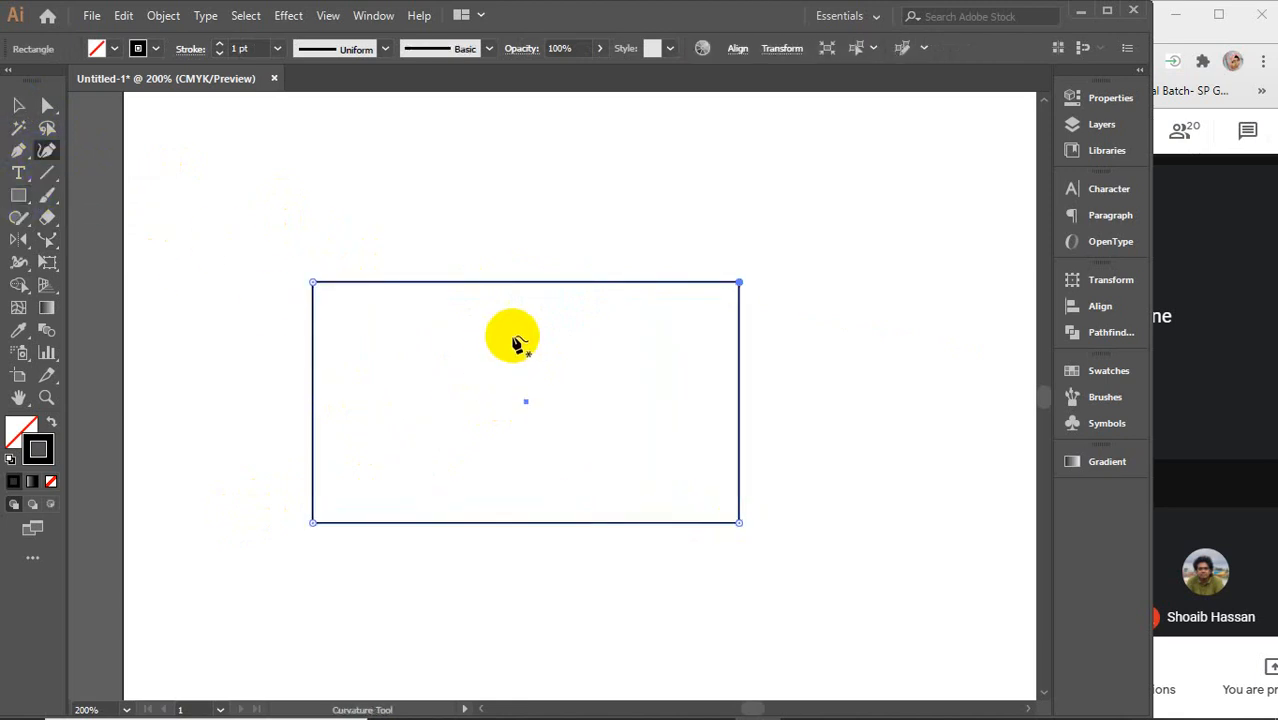
pyautogui.moveTo(527, 282); pyautogui.dragTo(526, 197)
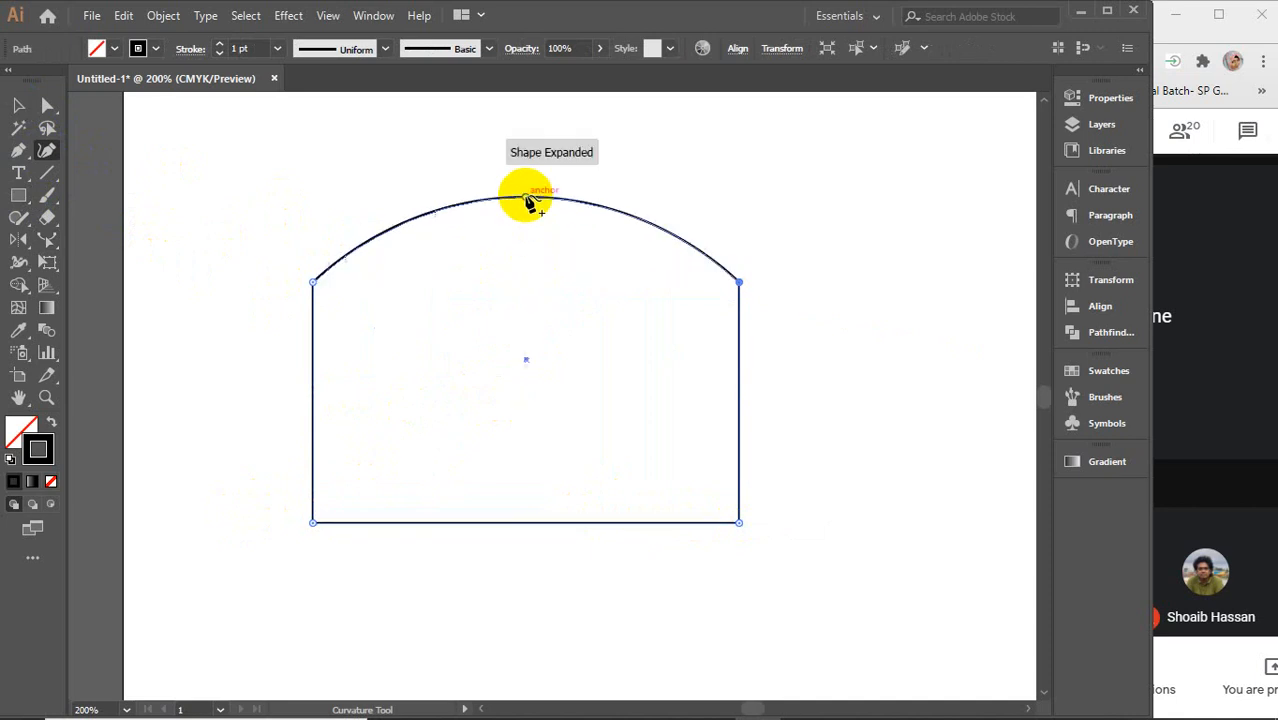
# - Try to bend the arched shape's straight bottom edge with the Reshape tool
pyautogui.click(44, 240)
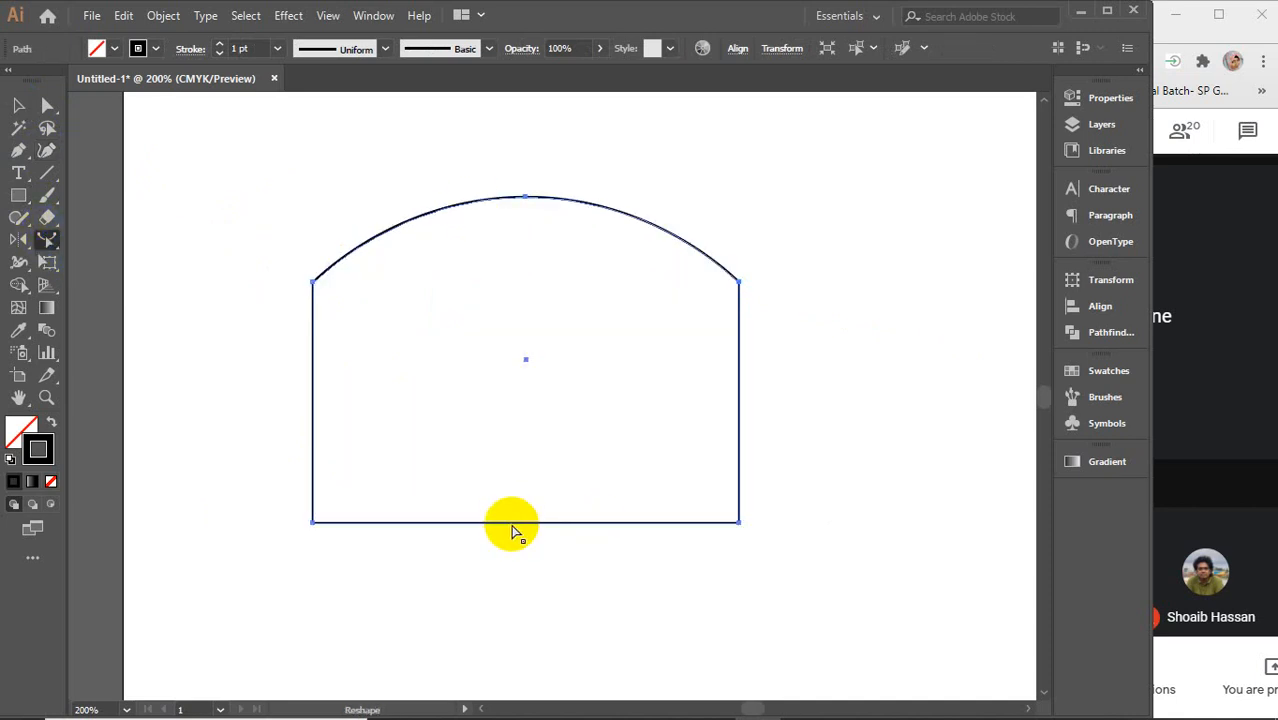
pyautogui.moveTo(511, 523); pyautogui.dragTo(511, 578)
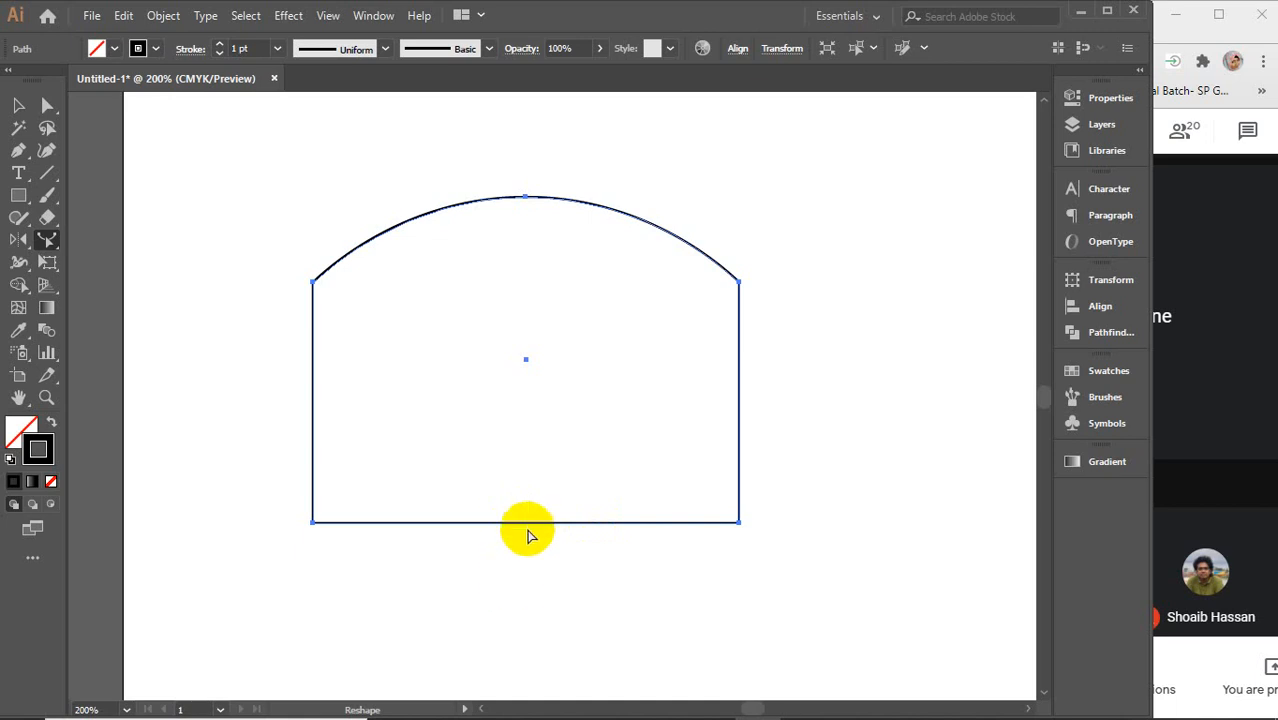
pyautogui.moveTo(518, 524)
pyautogui.mouseDown()
pyautogui.moveTo(521, 585)
pyautogui.moveTo(525, 505)
pyautogui.moveTo(530, 518)
pyautogui.mouseUp()
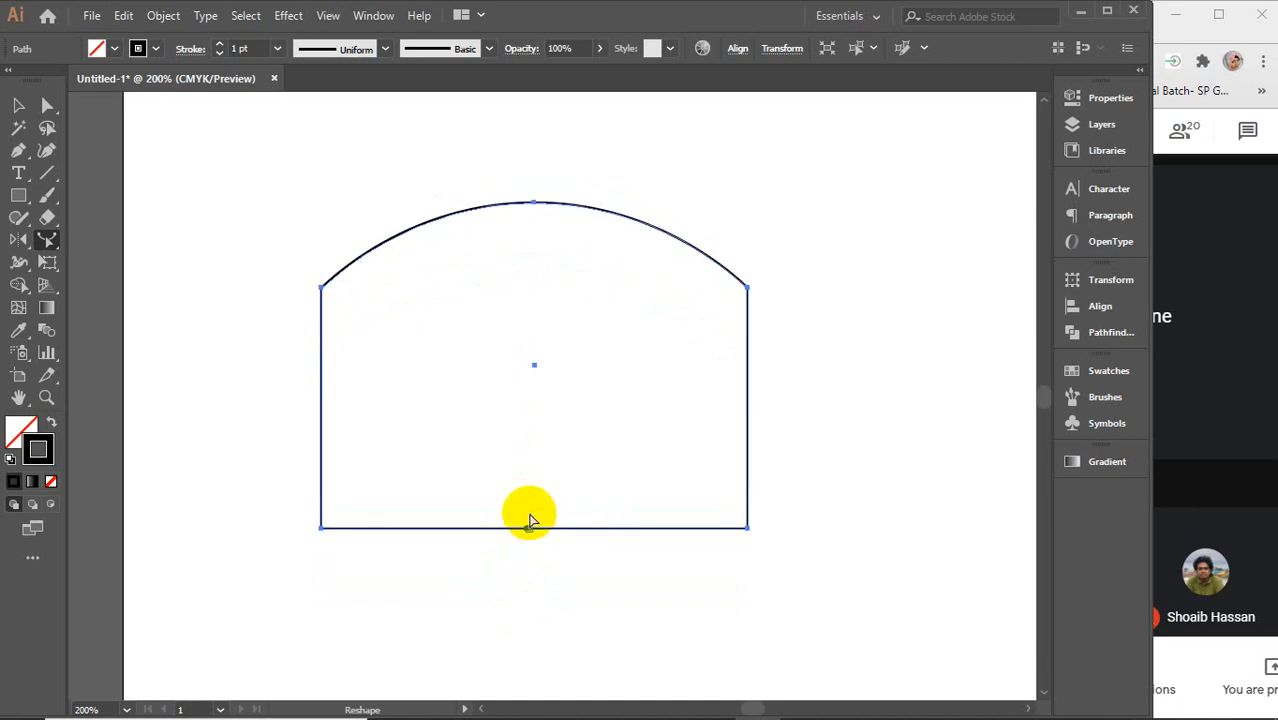
pyautogui.moveTo(527, 530); pyautogui.dragTo(527, 514)
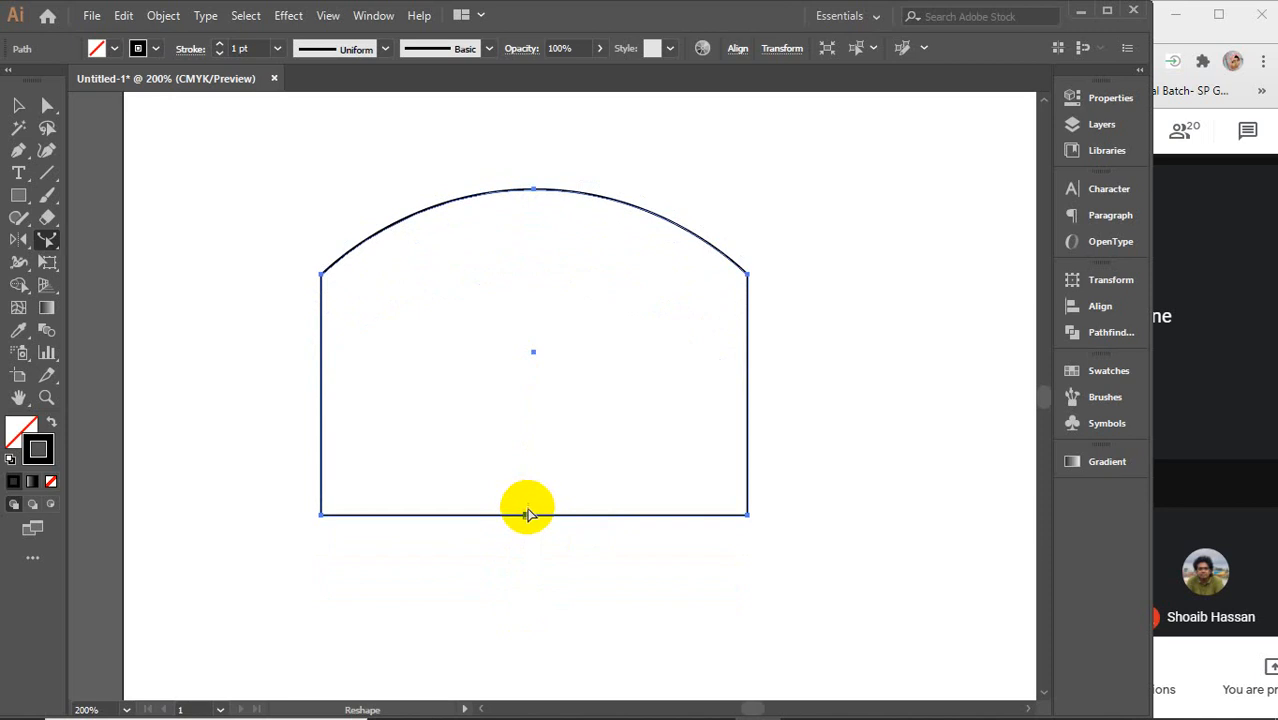
# - Bend the shape's left edge outward into a rounded bulge with the Curvature tool
pyautogui.click(40, 155)
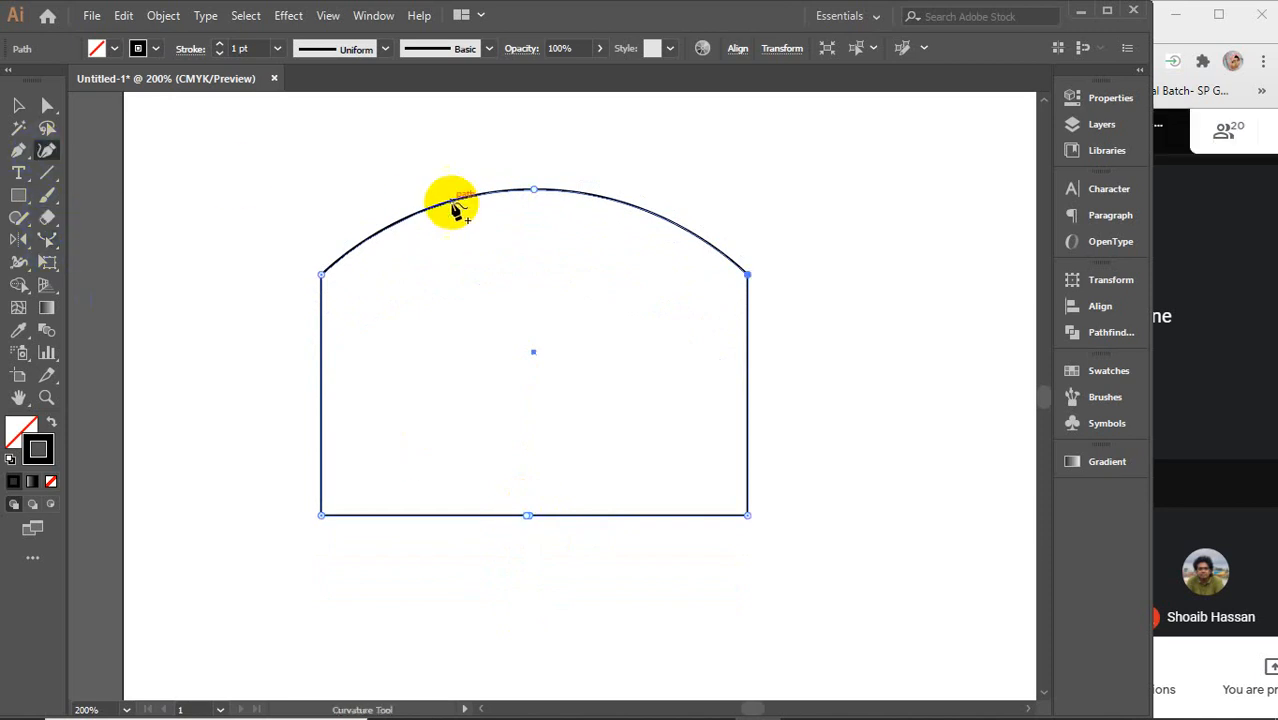
pyautogui.moveTo(321, 408); pyautogui.dragTo(235, 402)
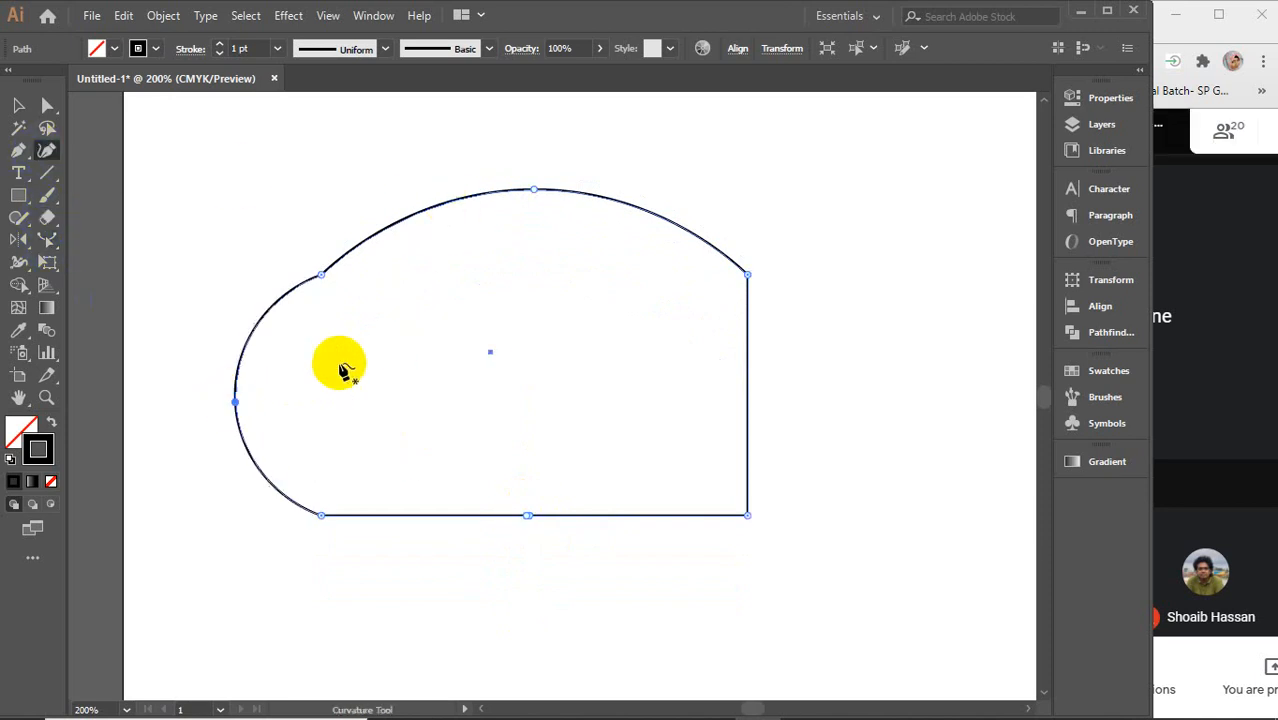
# - Bend the shape's straight right edge outward and pull its upper-right corner up and outward with the Curvature tool
pyautogui.moveTo(750, 393); pyautogui.dragTo(787, 398)
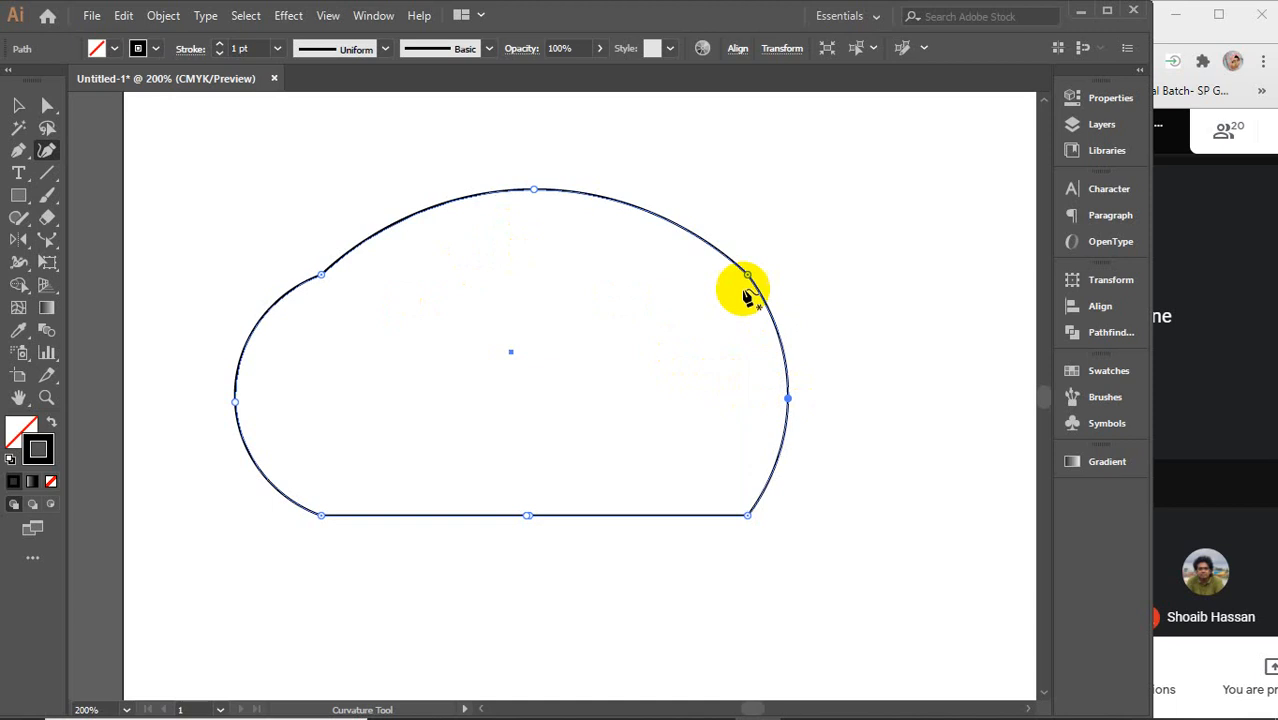
pyautogui.moveTo(747, 275); pyautogui.dragTo(797, 219)
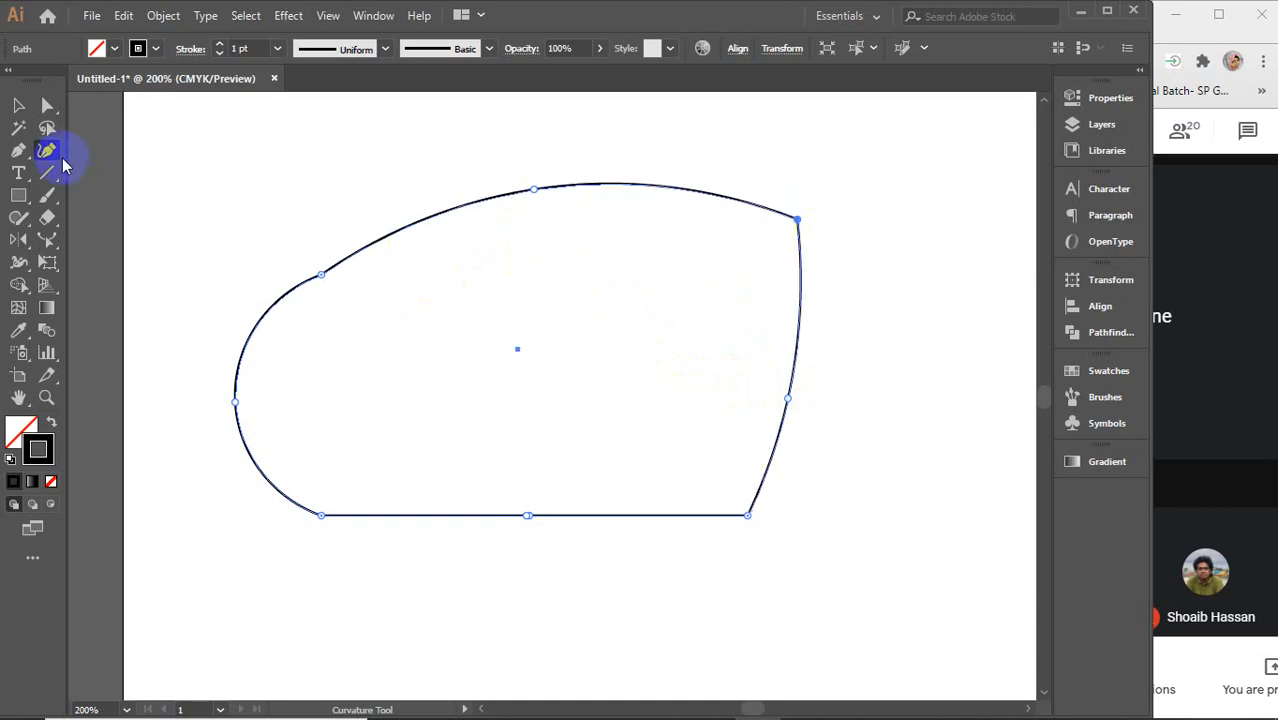
# - Draw a shallow downward-sagging curve between two anchor points below the shape with the Pen tool
pyautogui.click(18, 150)
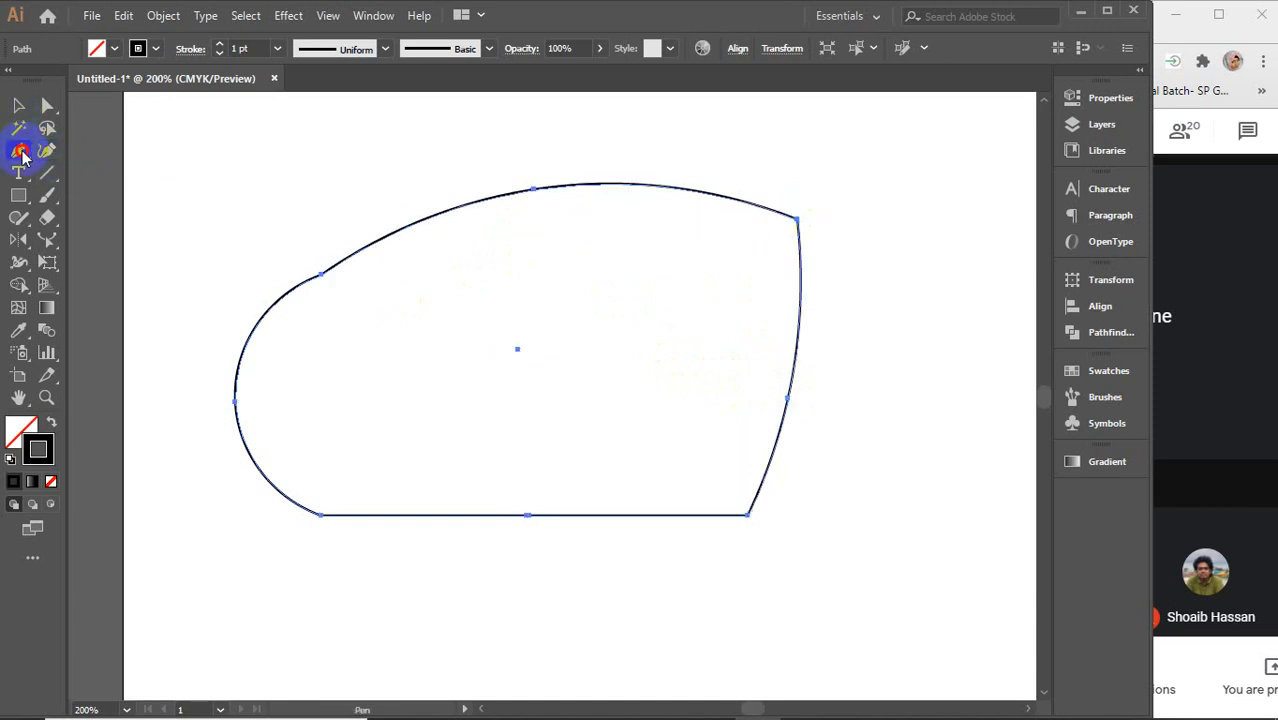
pyautogui.moveTo(402, 628); pyautogui.dragTo(458, 628)
pyautogui.moveTo(753, 638); pyautogui.dragTo(865, 531)
pyautogui.click(18, 108)
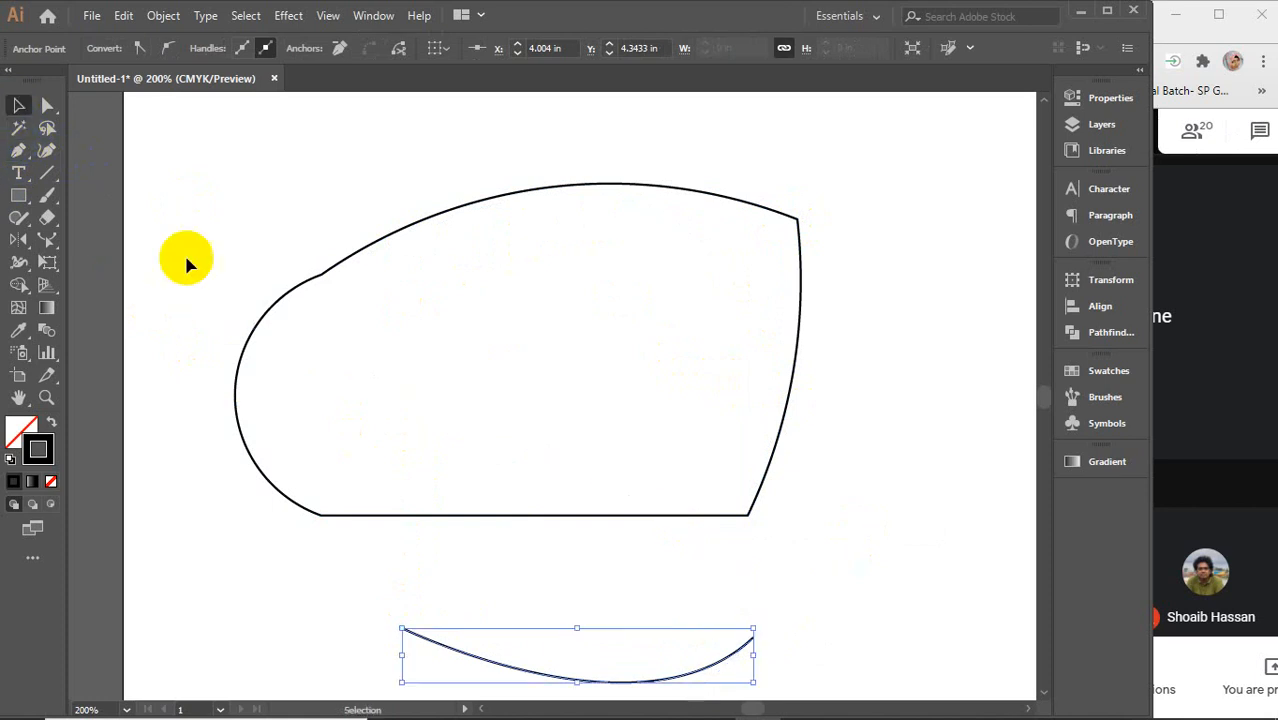
# - Raise the lower curve's left endpoint and bend the path down into a deep bowl with the Curvature tool, leaving it deselected
pyautogui.click(47, 152)
pyautogui.scroll(-2, 727, 593)
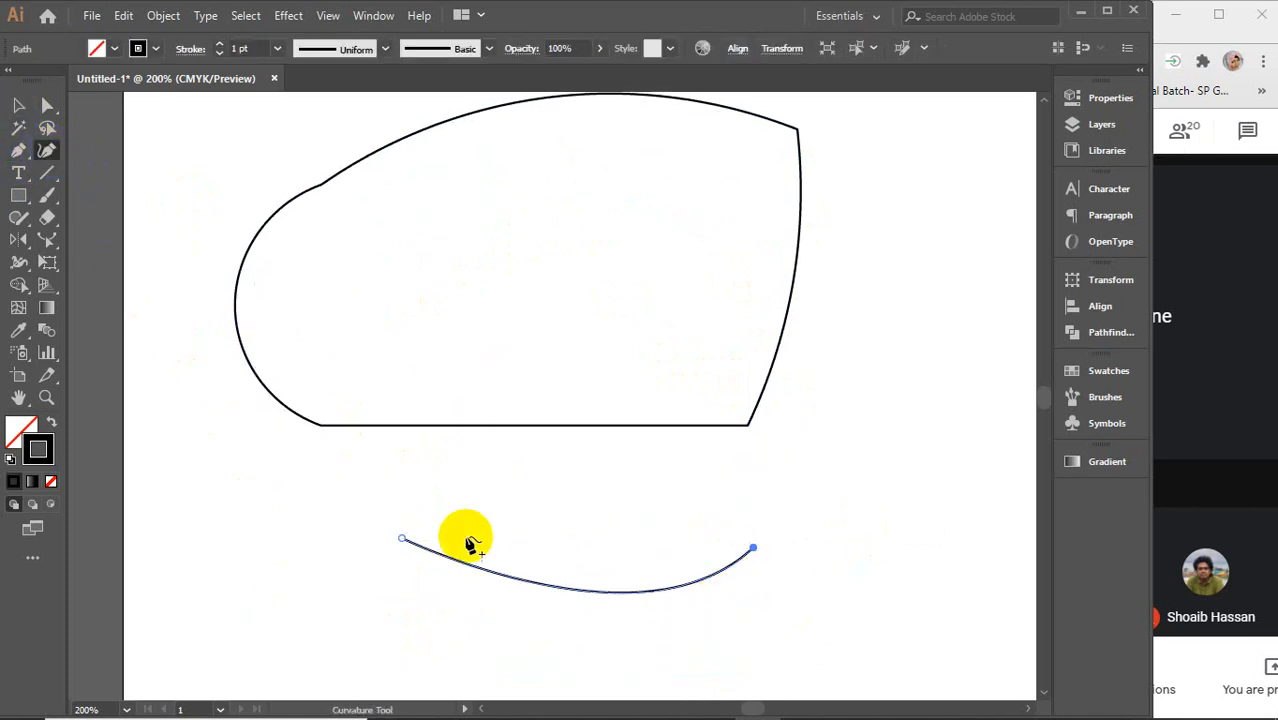
pyautogui.moveTo(401, 538); pyautogui.dragTo(412, 491)
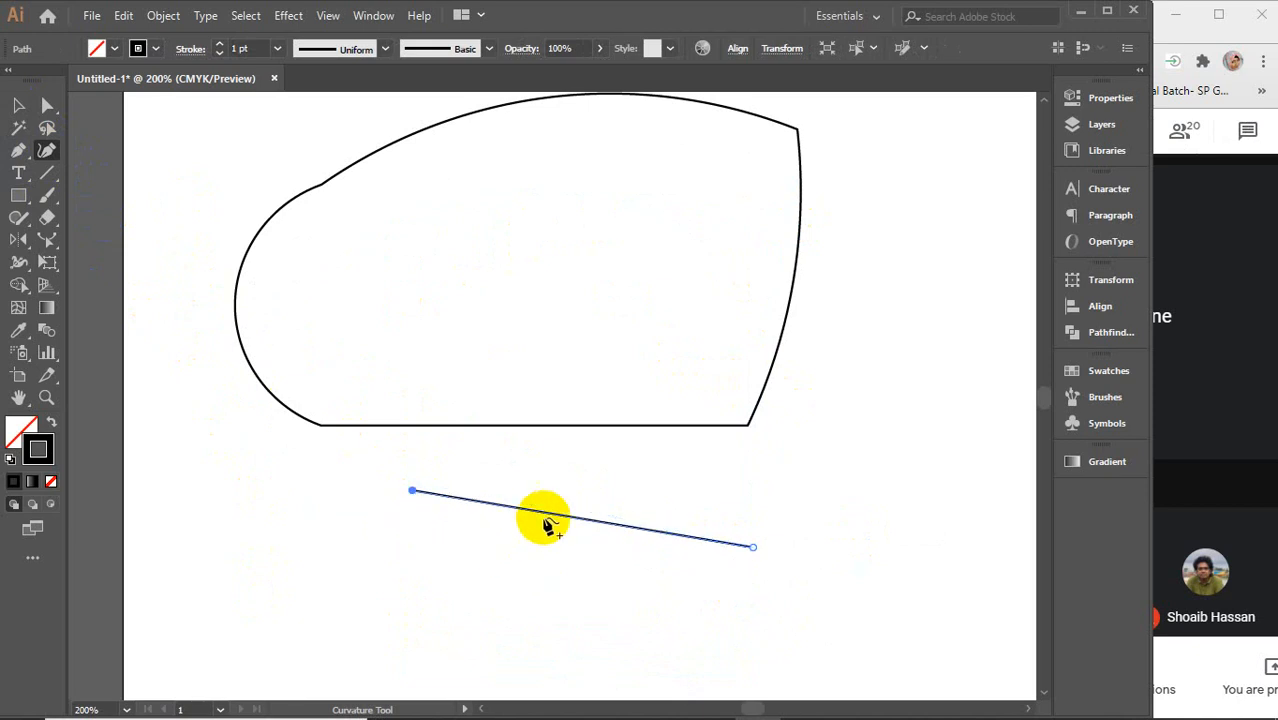
pyautogui.moveTo(548, 514); pyautogui.dragTo(536, 604)
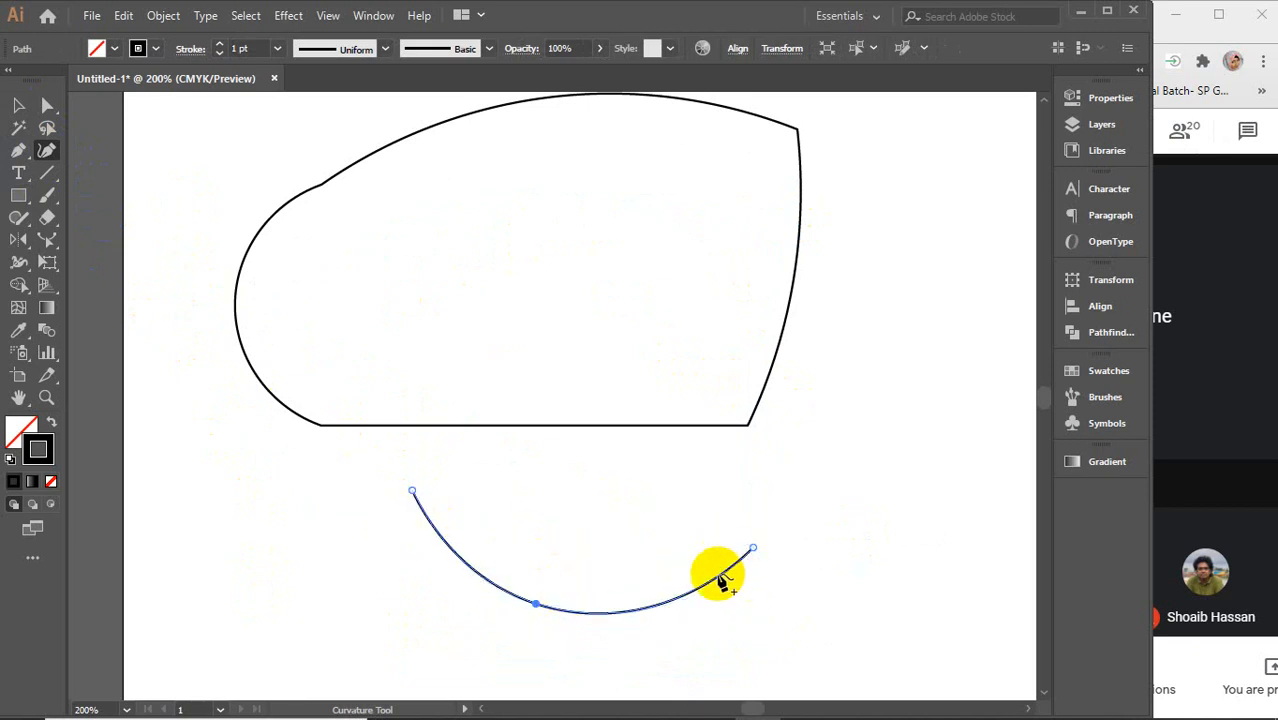
pyautogui.click(16, 104)
pyautogui.click(313, 576)
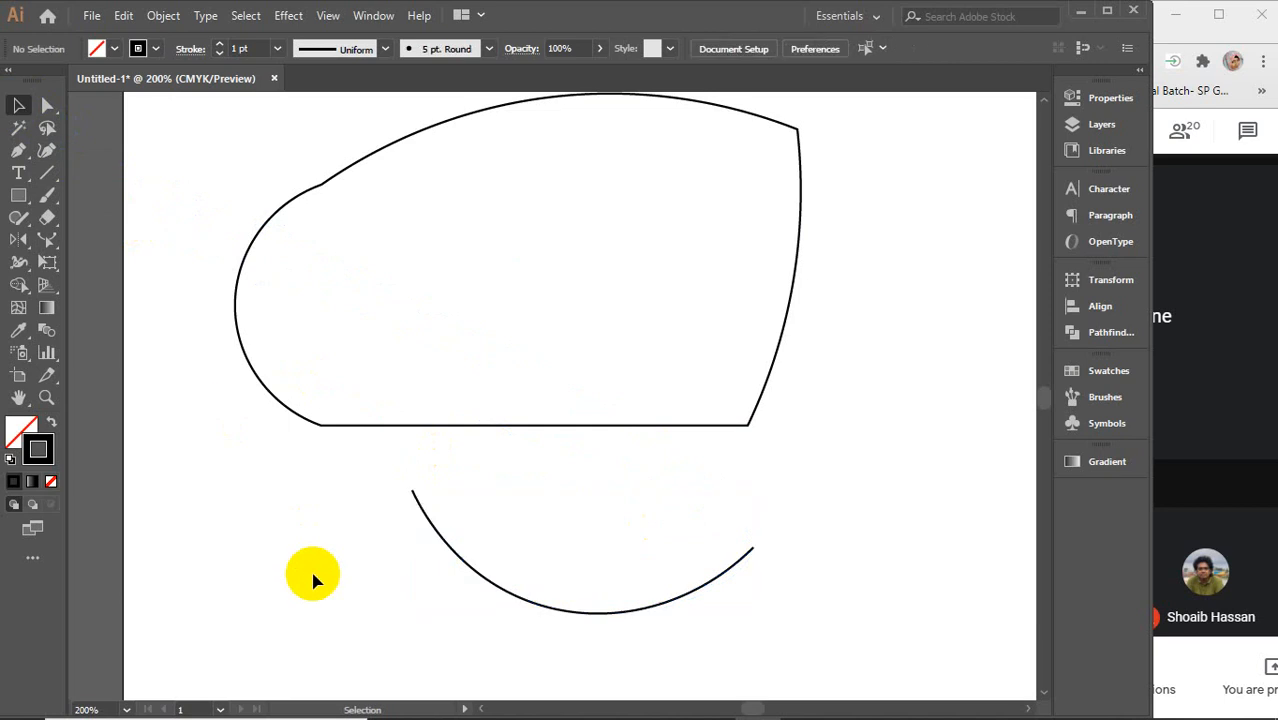
# - Reshape the bowl-shaped curve with the Reshape tool, pulling its left side and base outward and denting its right side inward
pyautogui.click(469, 574)
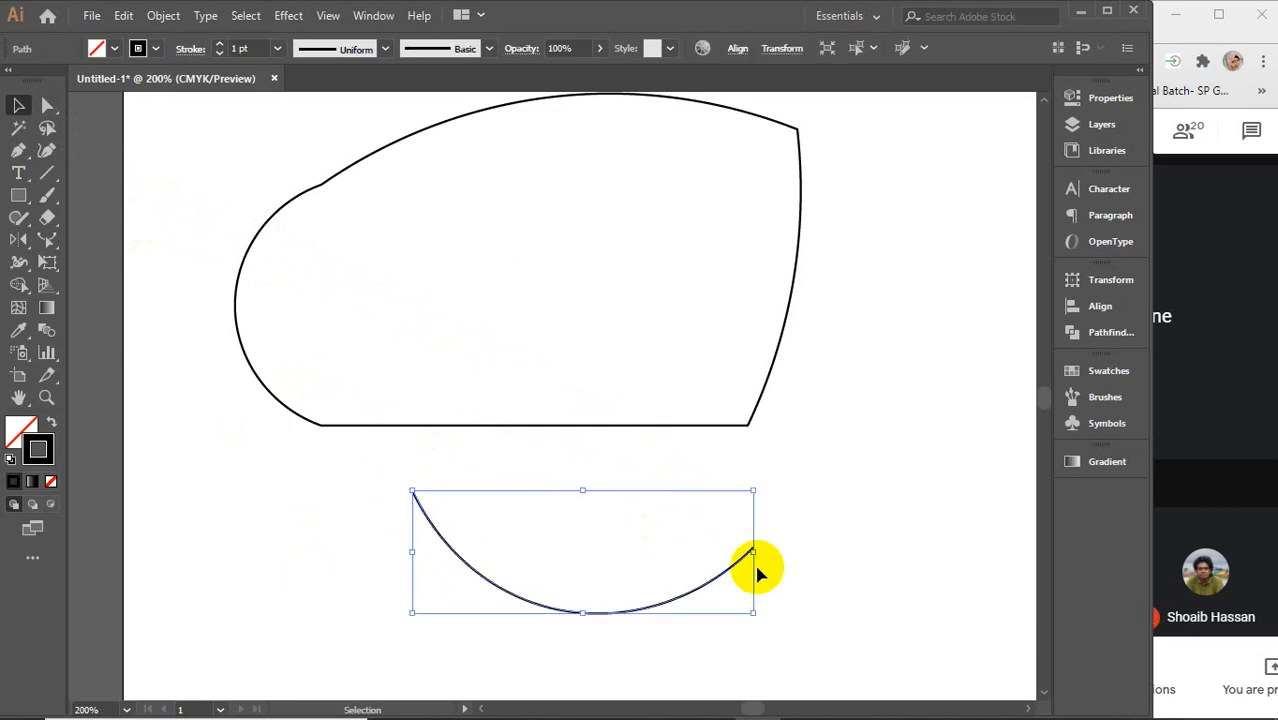
pyautogui.click(40, 243)
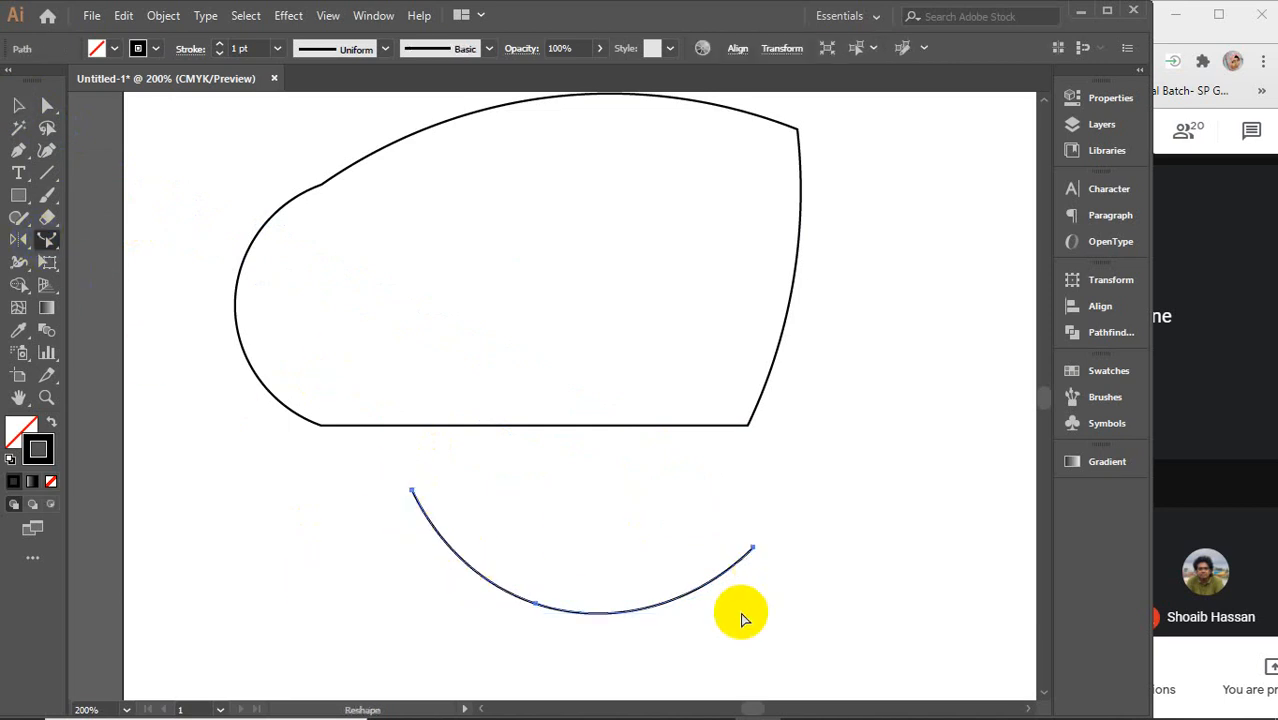
pyautogui.scroll(-2, 720, 600)
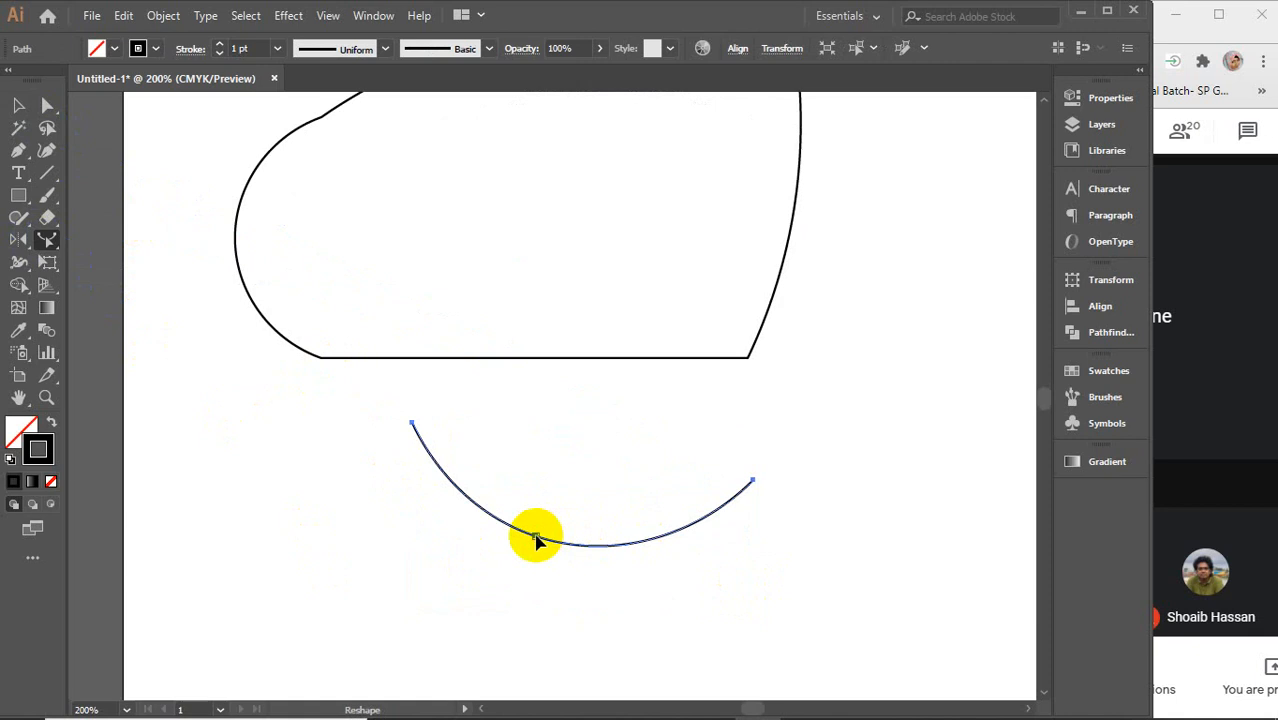
pyautogui.moveTo(535, 540); pyautogui.dragTo(515, 568)
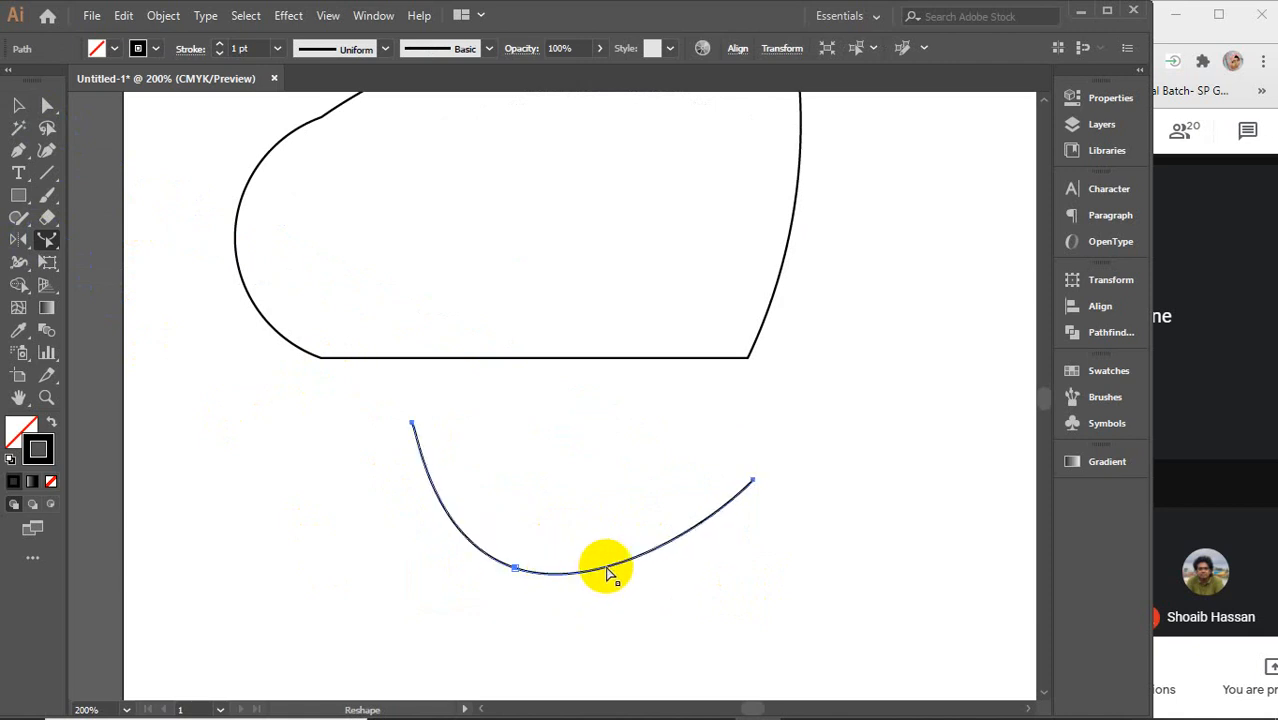
pyautogui.moveTo(606, 567); pyautogui.dragTo(617, 577)
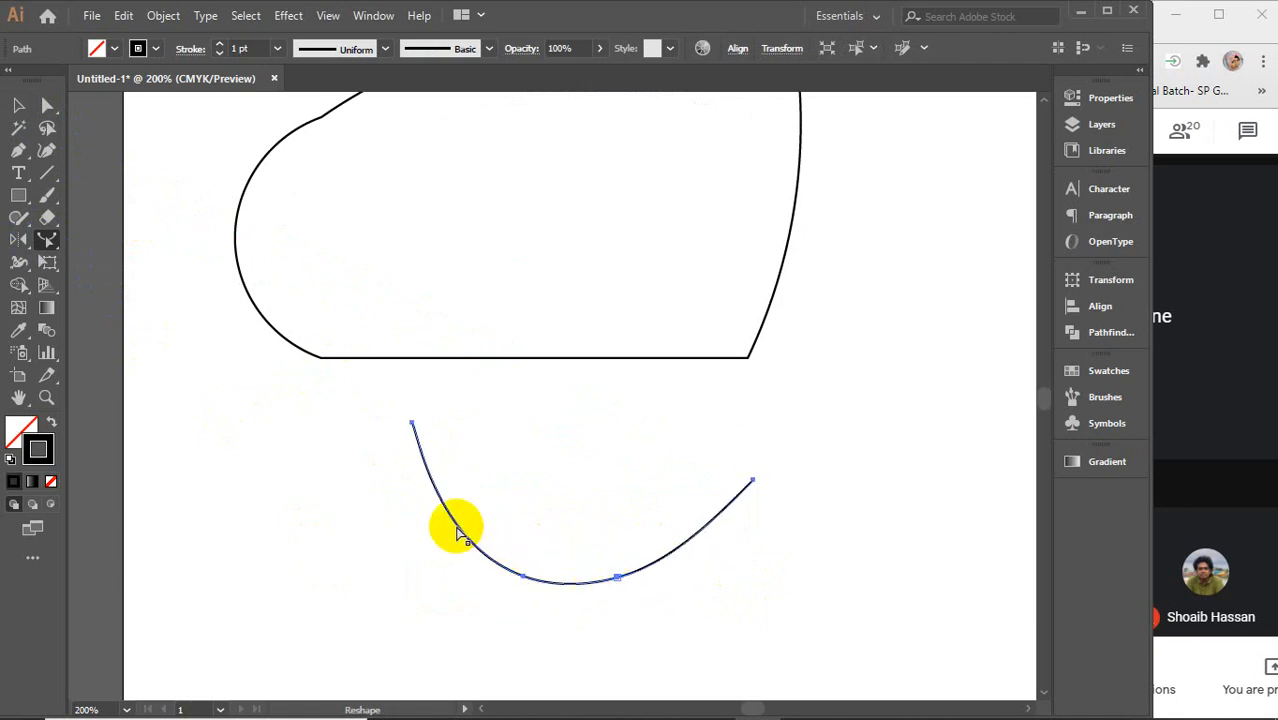
pyautogui.moveTo(457, 533); pyautogui.dragTo(426, 522)
pyautogui.moveTo(682, 538); pyautogui.dragTo(716, 552)
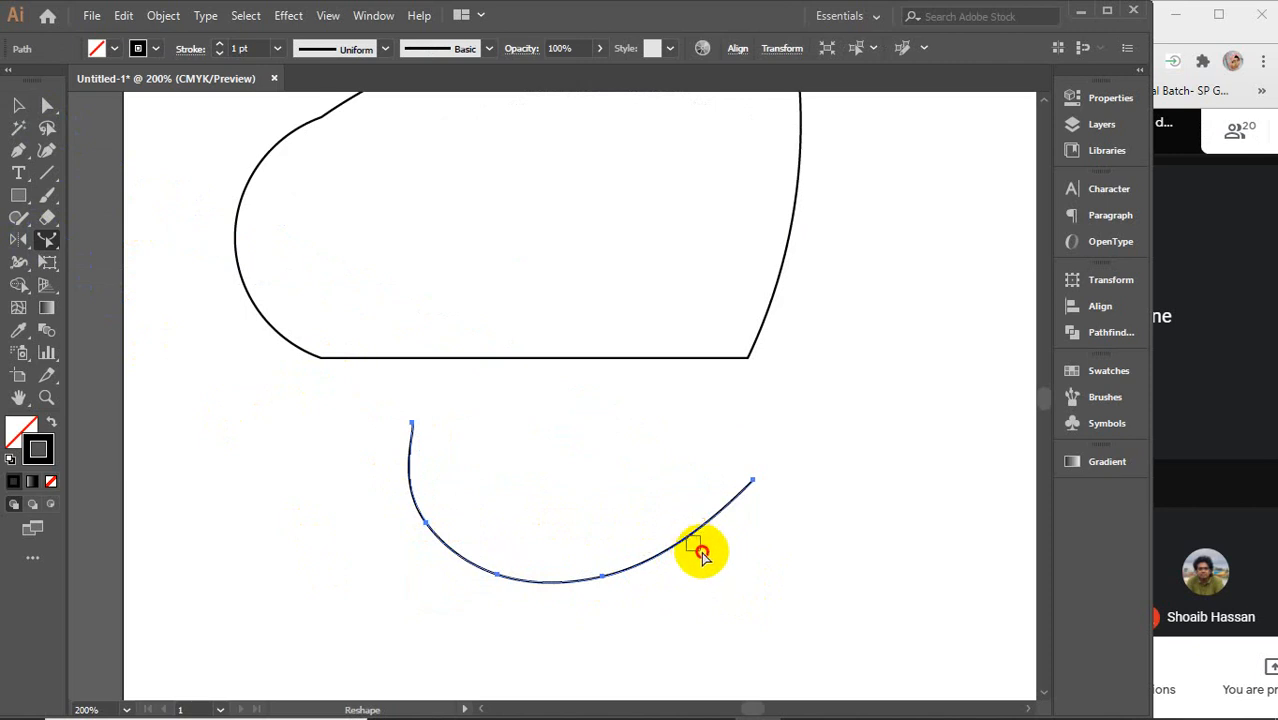
pyautogui.moveTo(602, 579); pyautogui.dragTo(656, 580)
pyautogui.moveTo(709, 545); pyautogui.dragTo(682, 524)
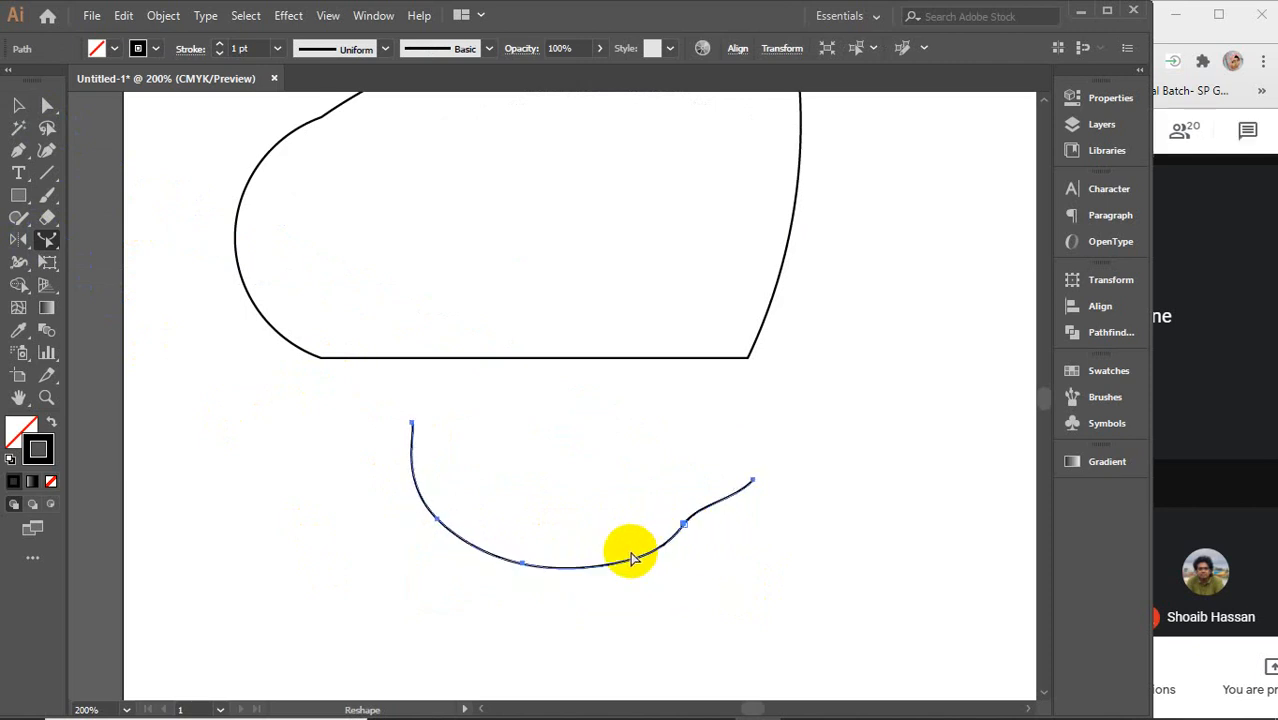
pyautogui.moveTo(521, 568); pyautogui.dragTo(510, 601)
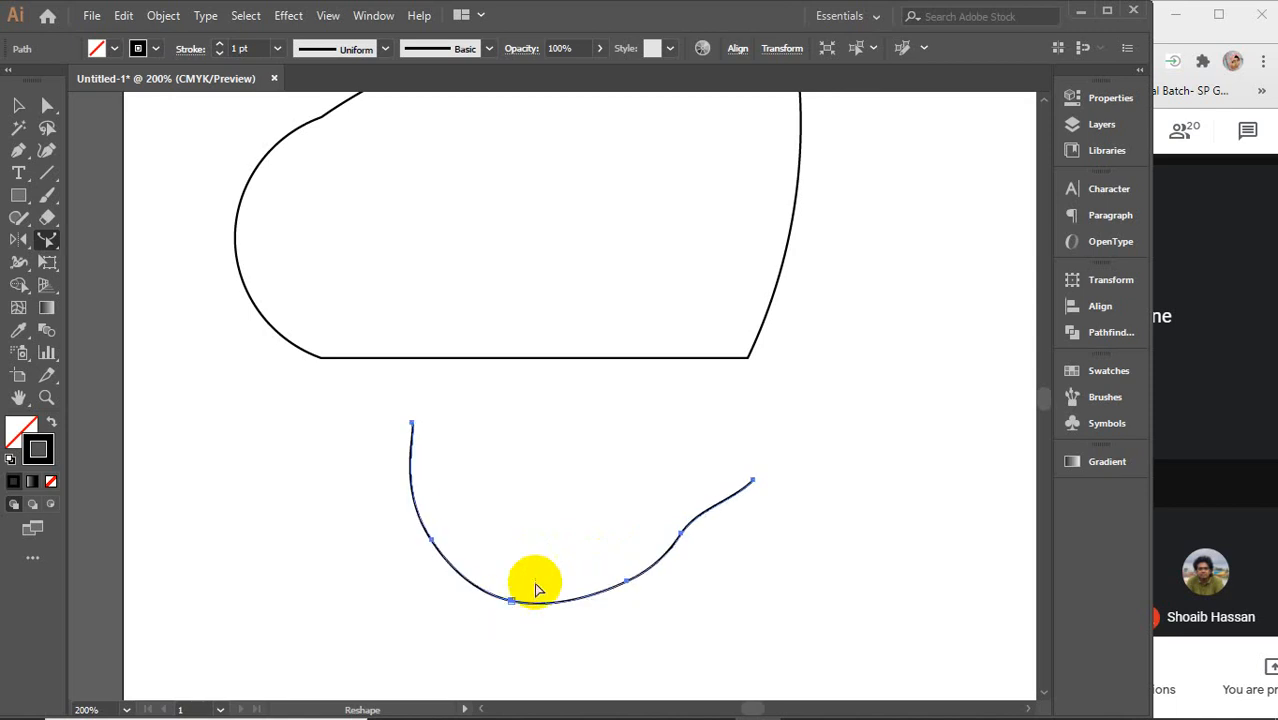
# - Draw a horizontal line just below the large shape and bend it into a shallow wave with the Reshape tool
pyautogui.scroll(1, 491, 545)
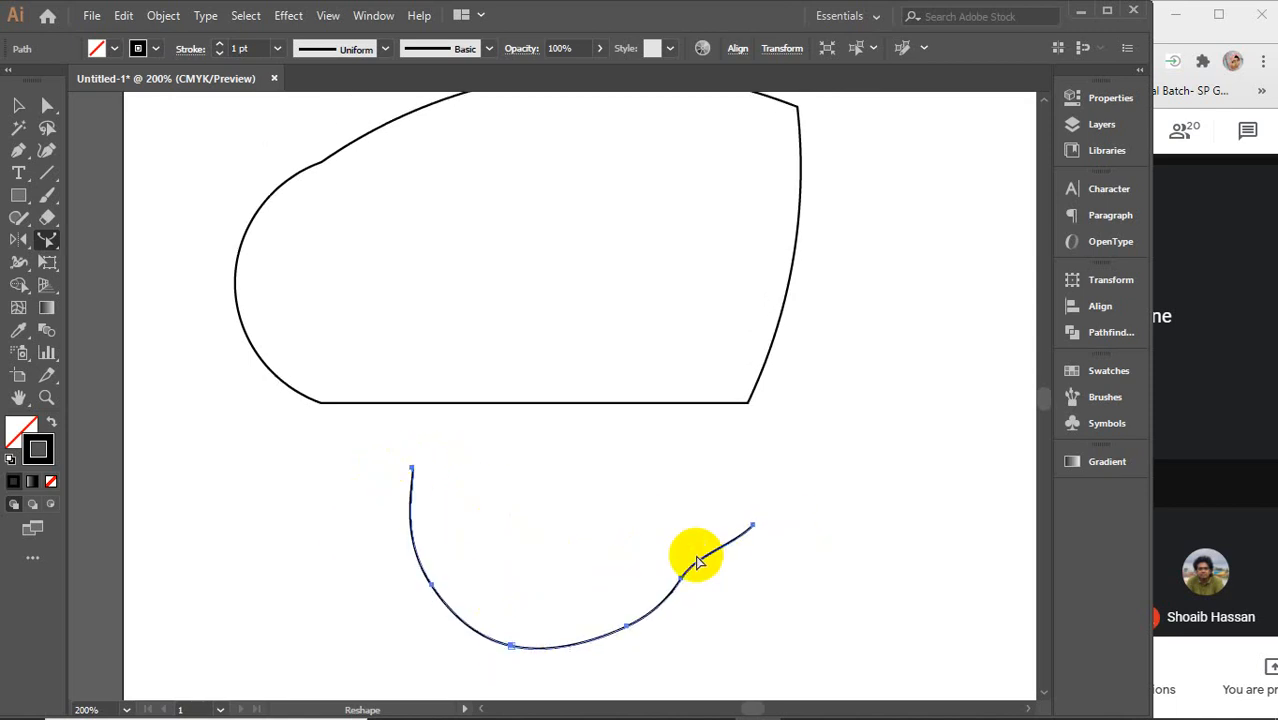
pyautogui.click(47, 172)
pyautogui.moveTo(360, 435); pyautogui.dragTo(880, 435)
pyautogui.click(47, 240)
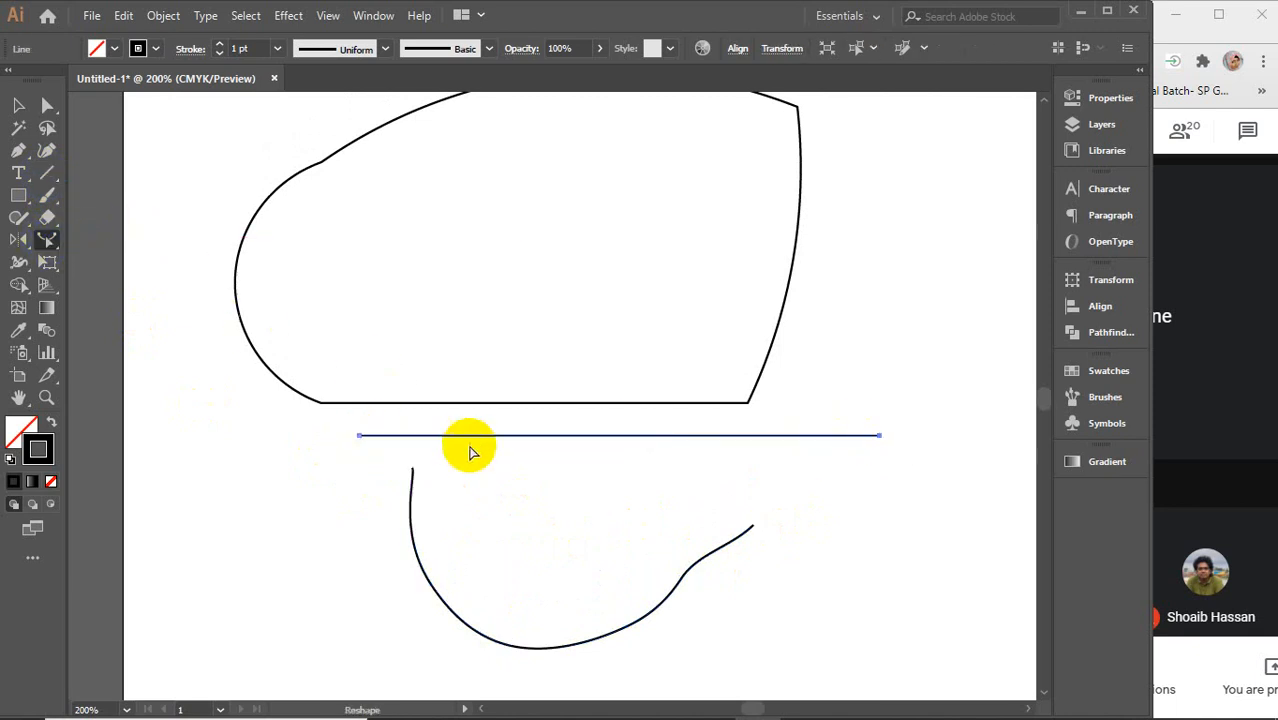
pyautogui.moveTo(516, 436); pyautogui.dragTo(519, 481)
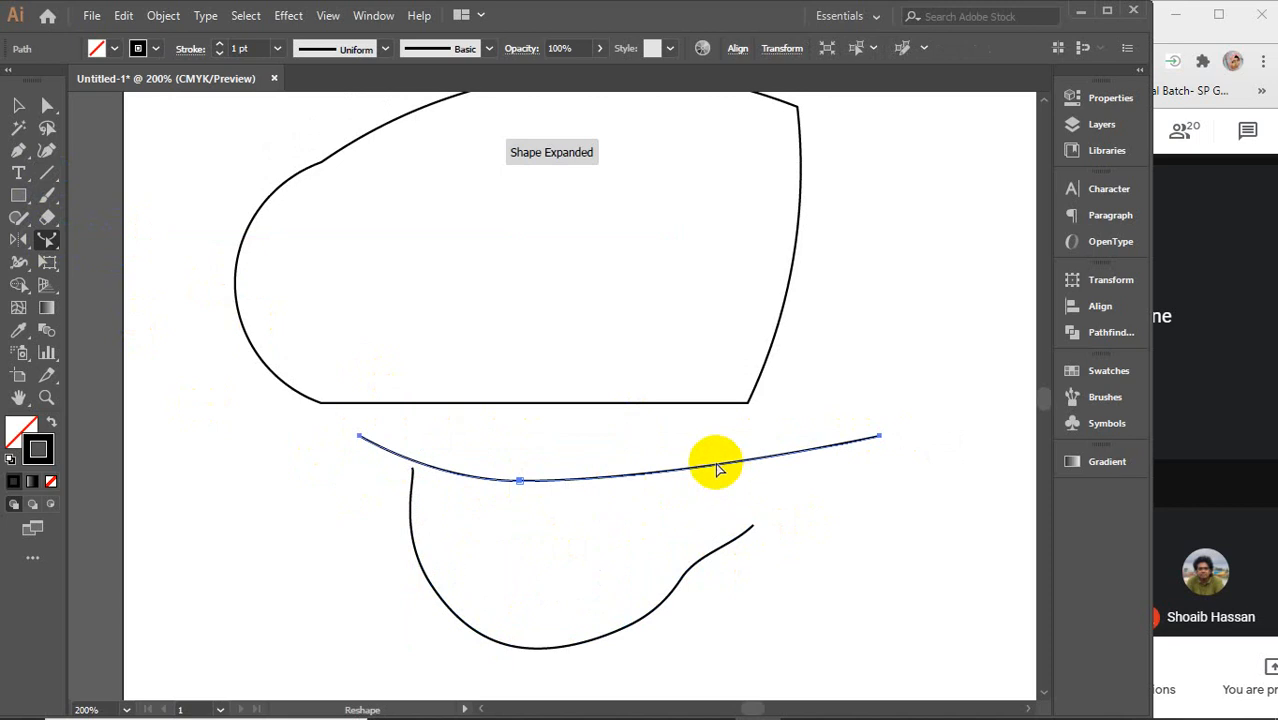
pyautogui.moveTo(708, 466); pyautogui.dragTo(708, 412)
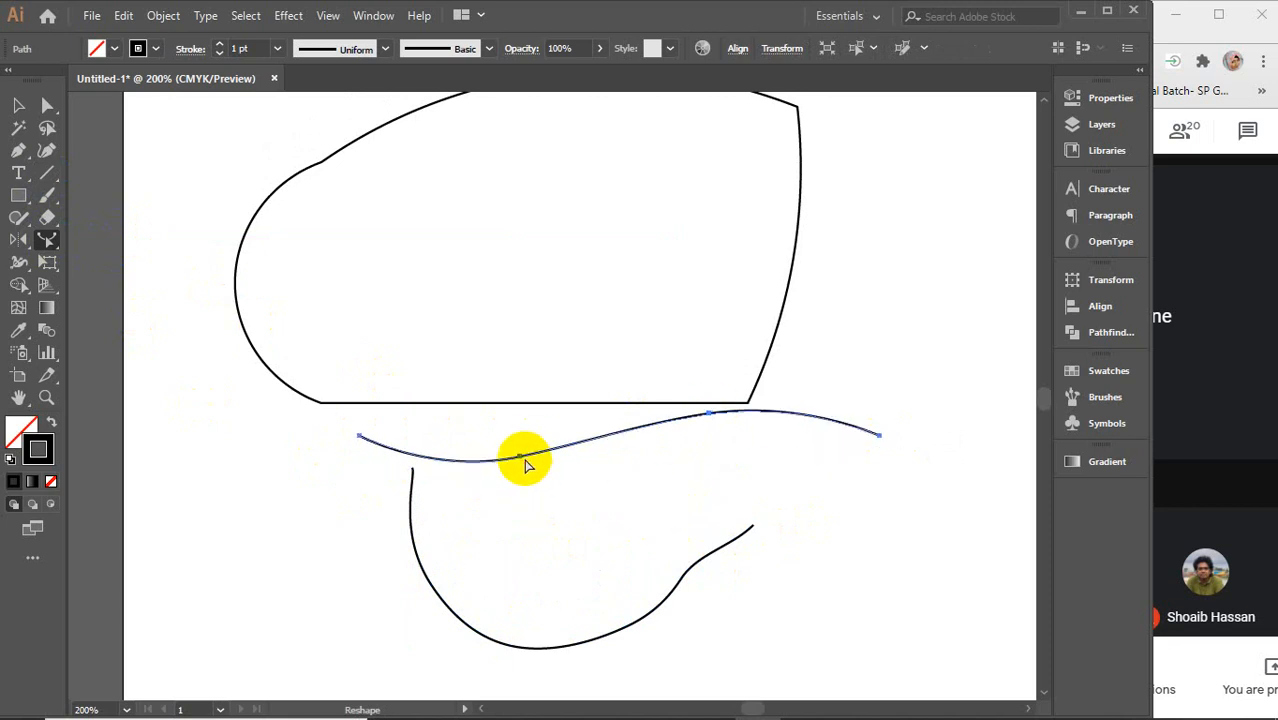
pyautogui.moveTo(519, 461); pyautogui.dragTo(527, 466)
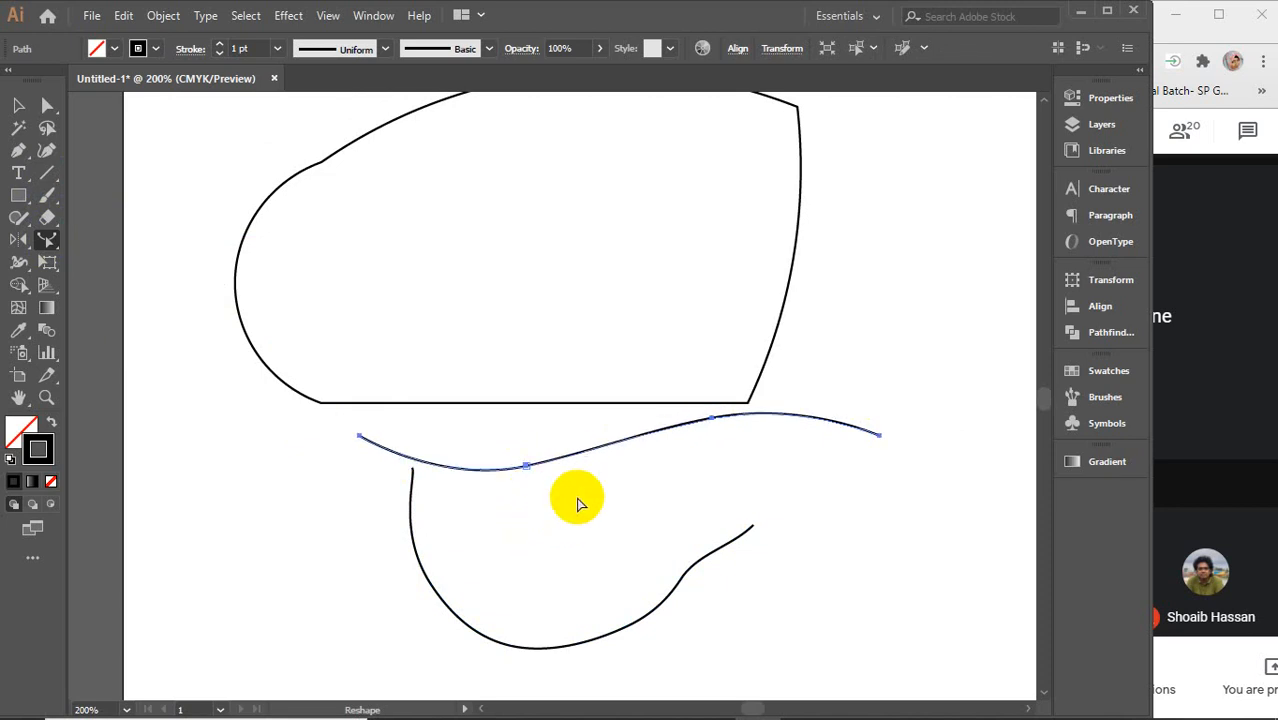
# - Delete the large shape and both curves from the artboard
pyautogui.press('v')
pyautogui.moveTo(266, 220); pyautogui.dragTo(633, 616)
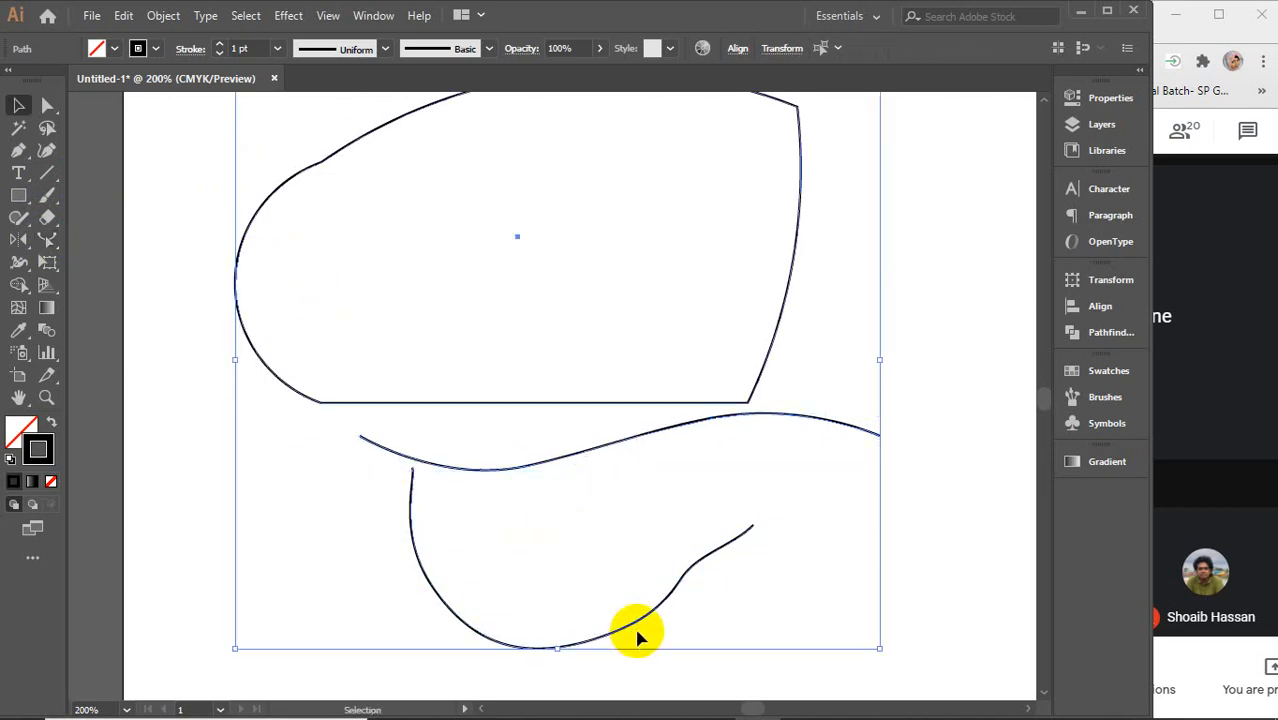
pyautogui.press('Delete')
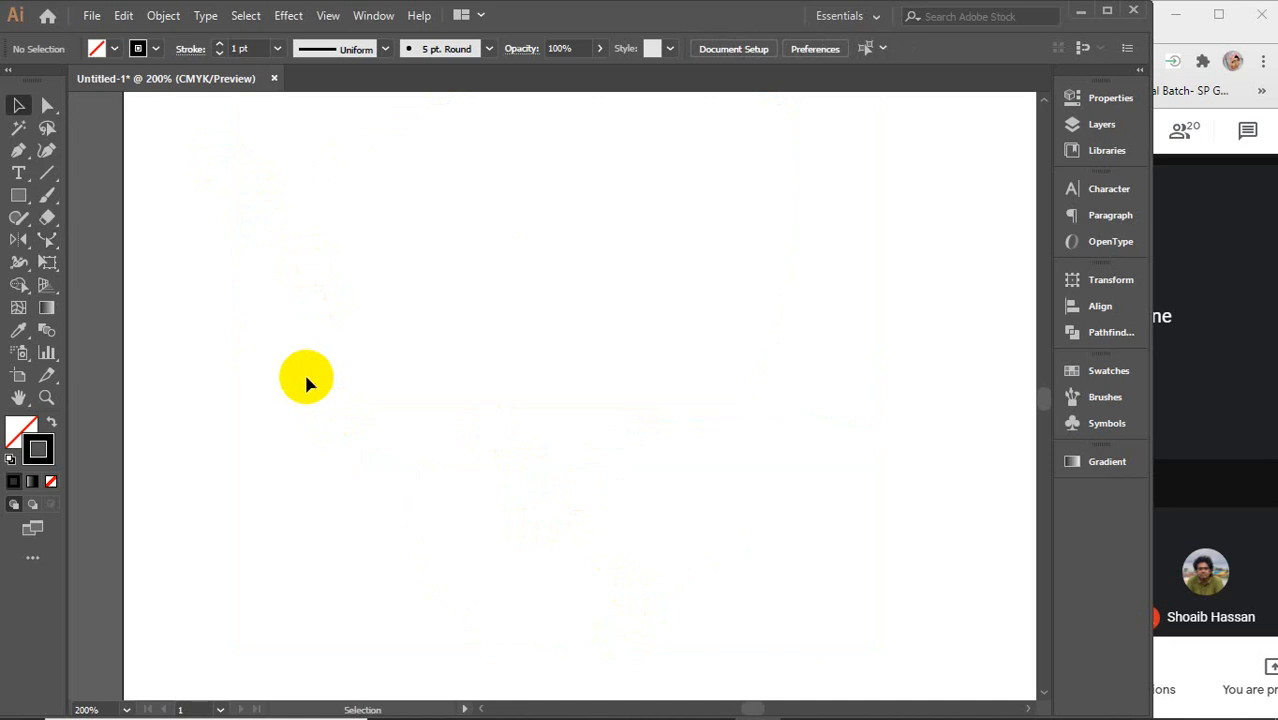
# - Draw a vertical line and bend it into an S-curve with the Reshape tool, upper part to the right and lower part left
pyautogui.click(47, 173)
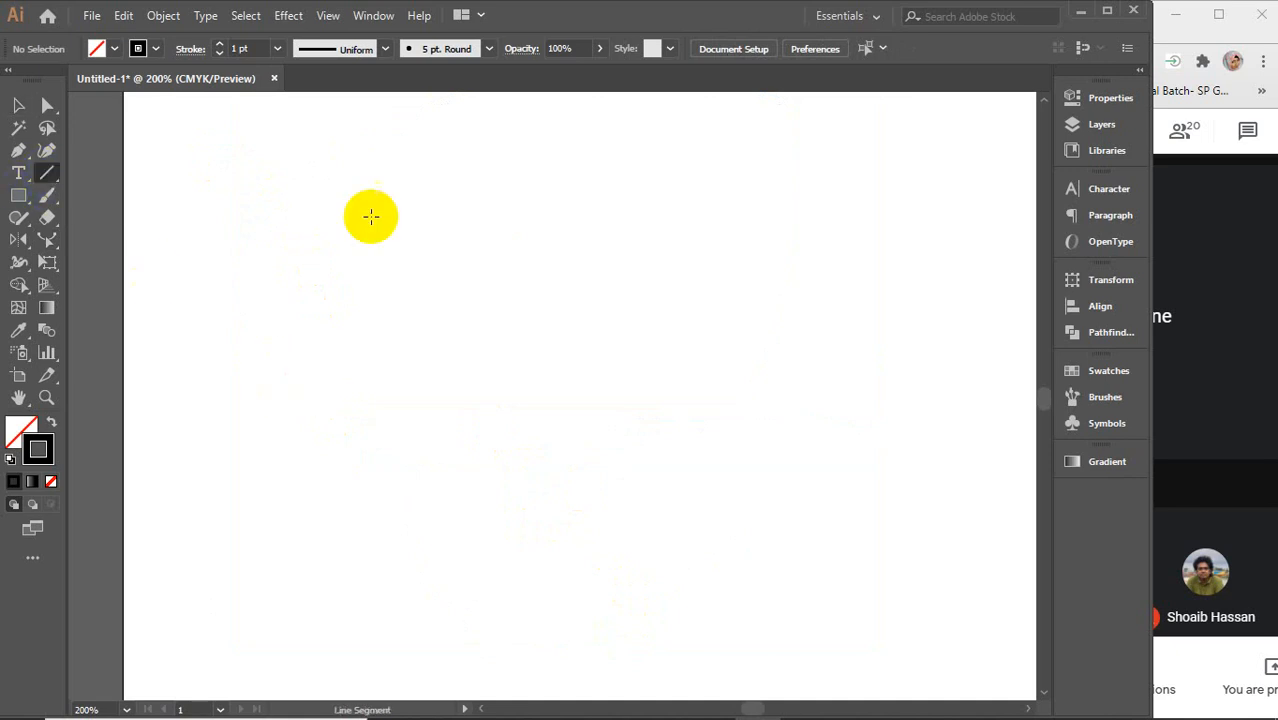
pyautogui.moveTo(508, 176); pyautogui.dragTo(519, 520)
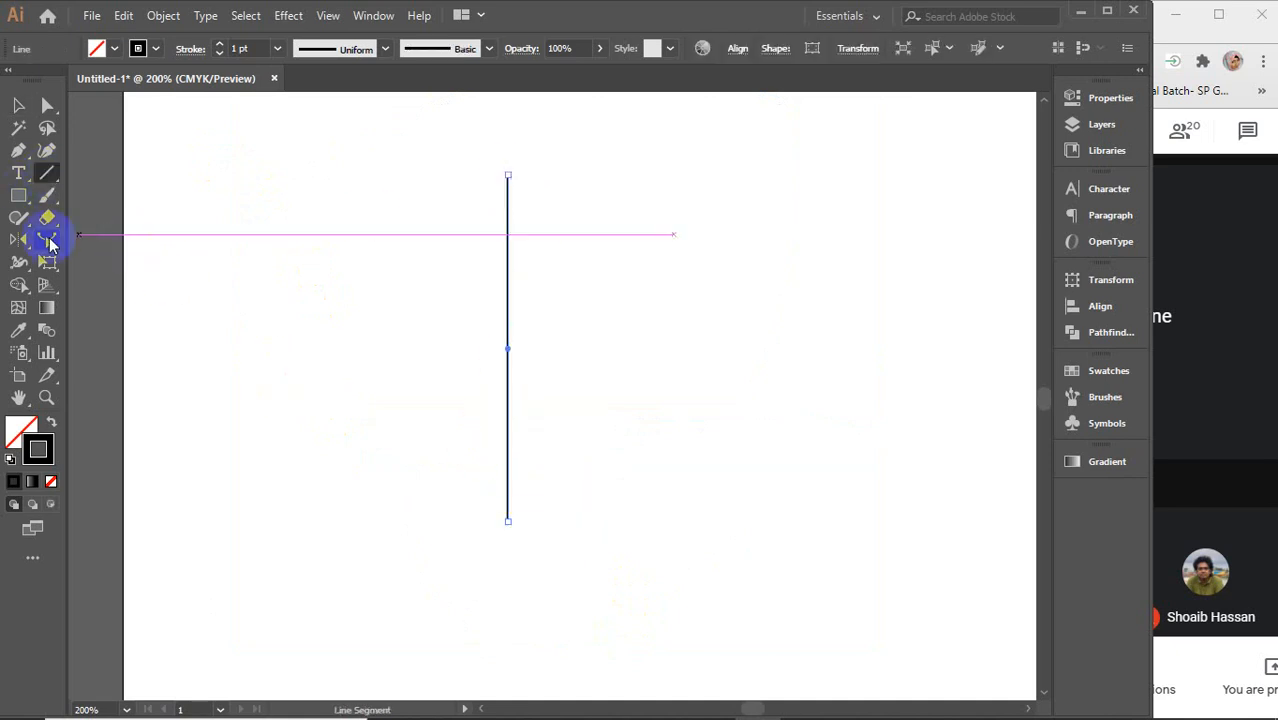
pyautogui.click(47, 245)
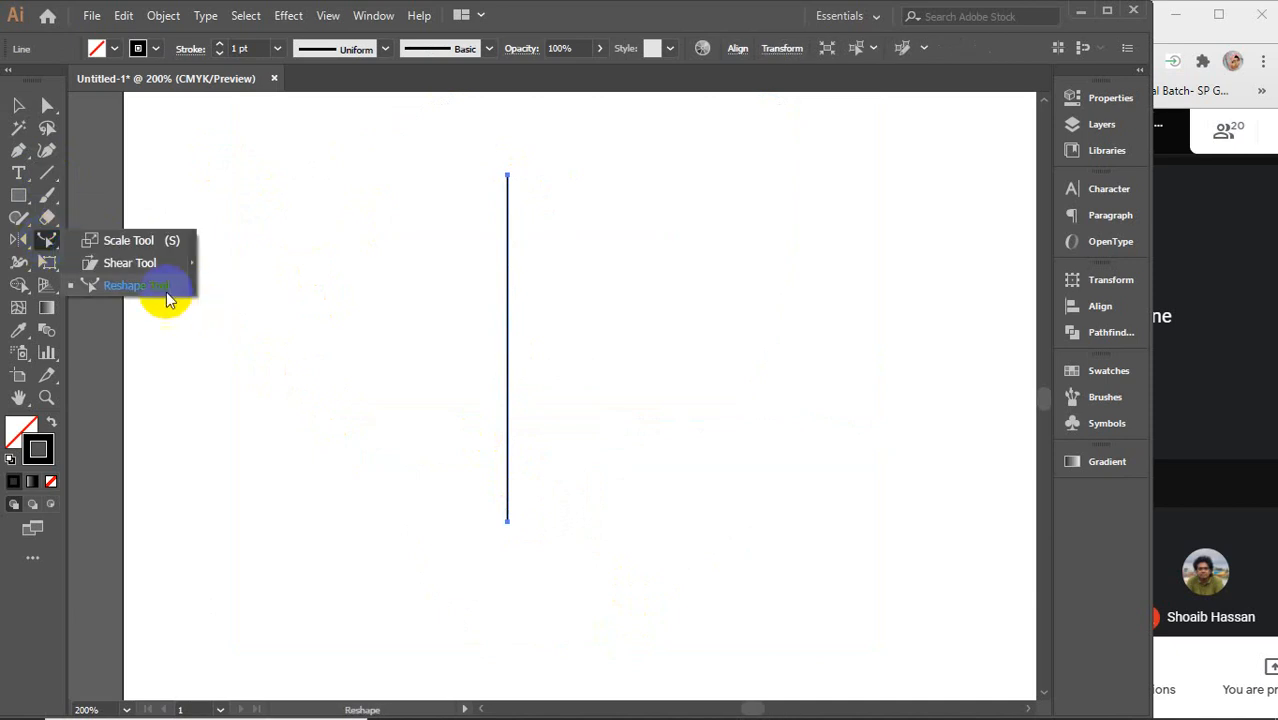
pyautogui.click(160, 289)
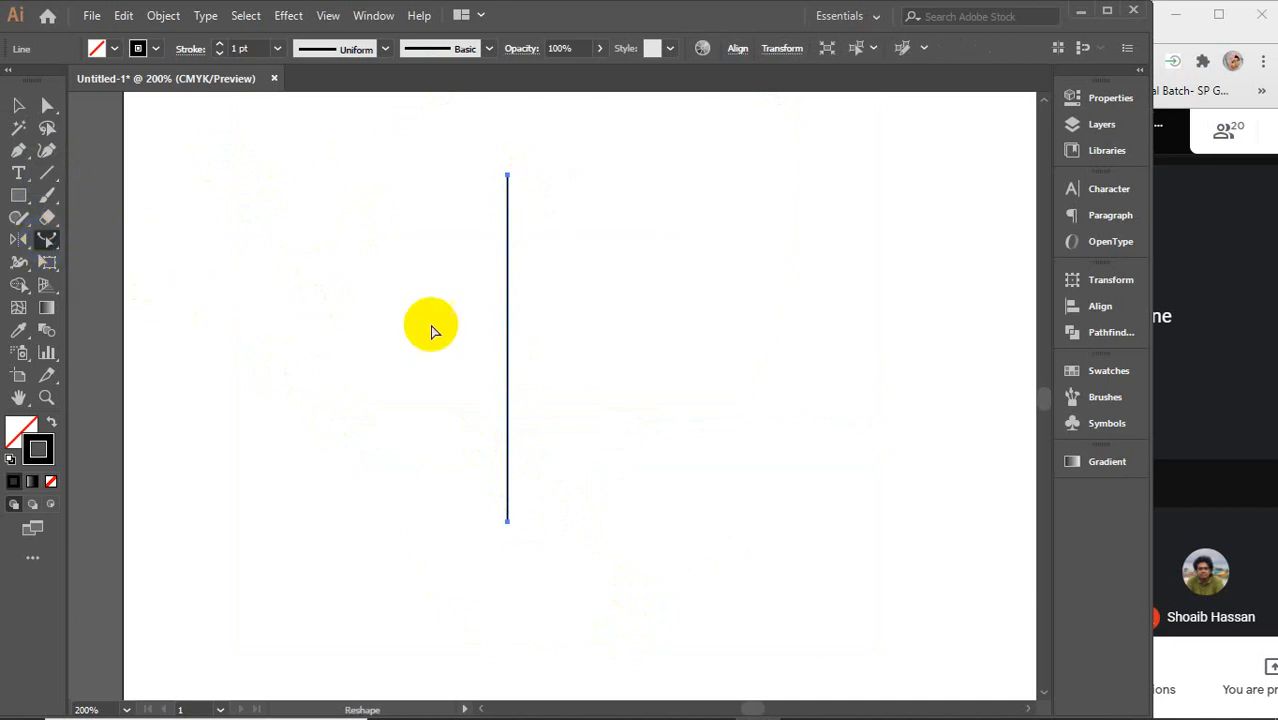
pyautogui.click(507, 265)
pyautogui.moveTo(510, 265); pyautogui.dragTo(557, 267)
pyautogui.moveTo(541, 395); pyautogui.dragTo(466, 390)
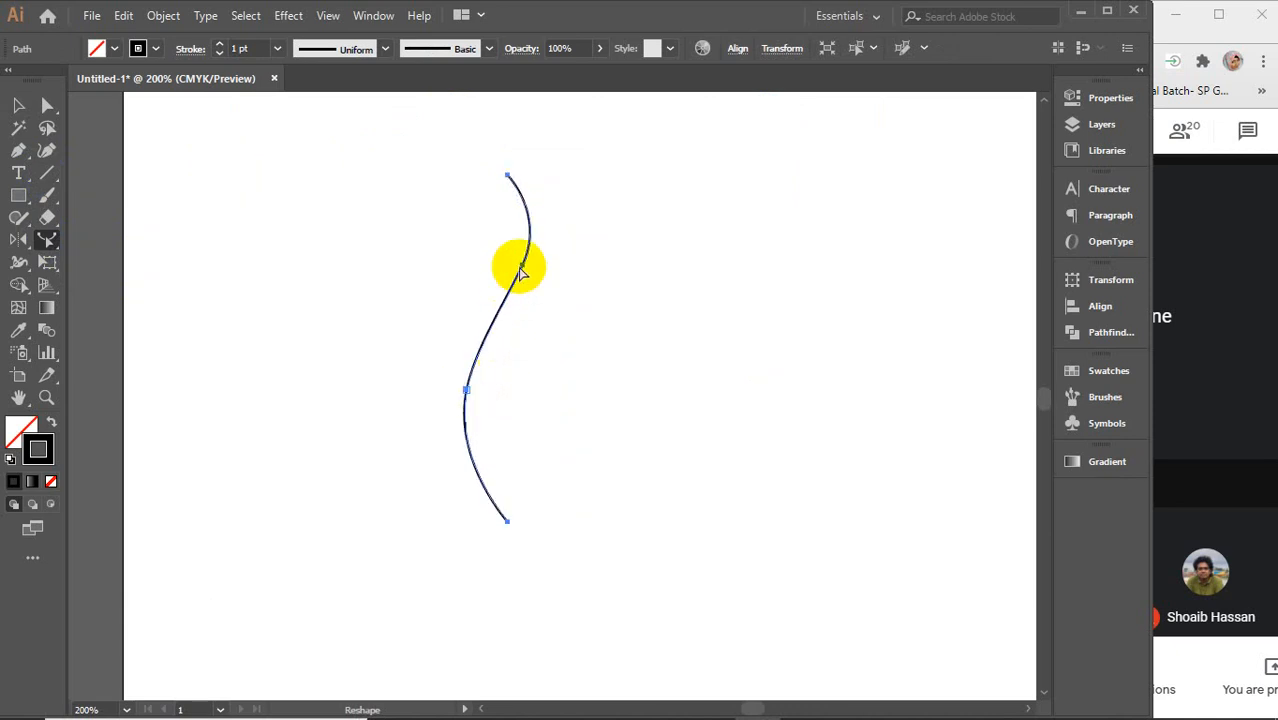
pyautogui.moveTo(522, 268); pyautogui.dragTo(530, 268)
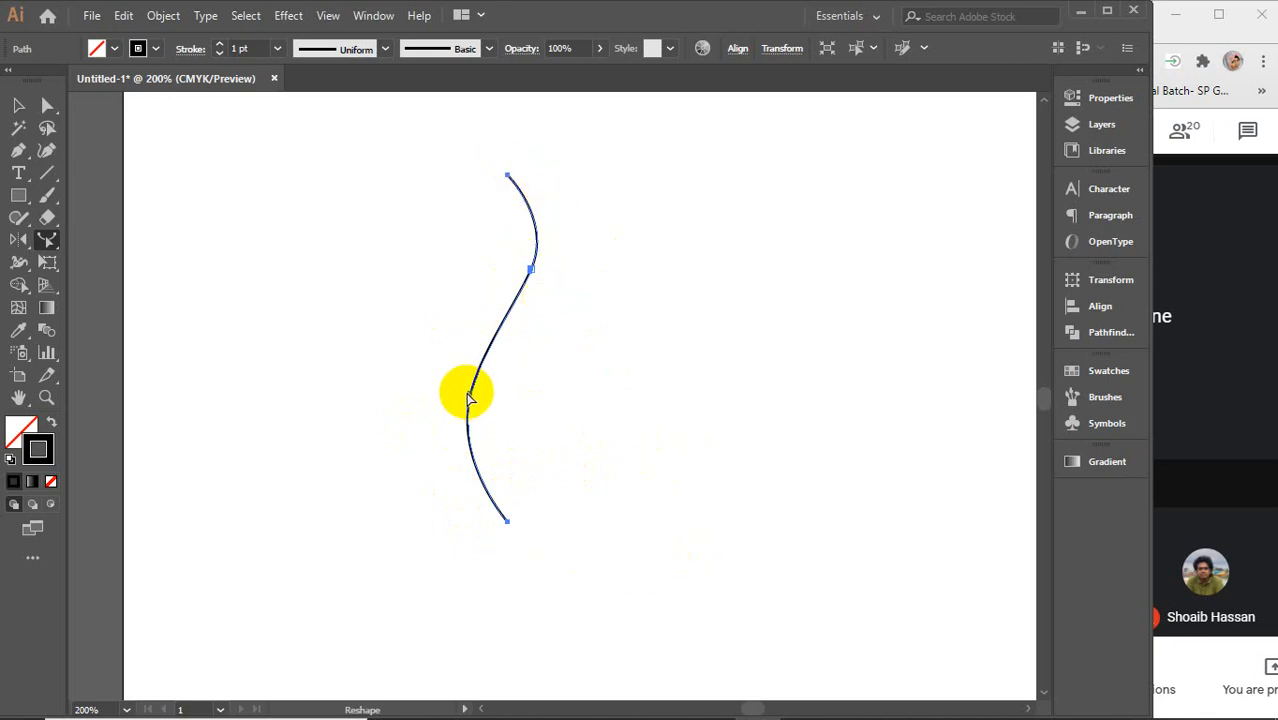
pyautogui.moveTo(470, 392); pyautogui.dragTo(439, 396)
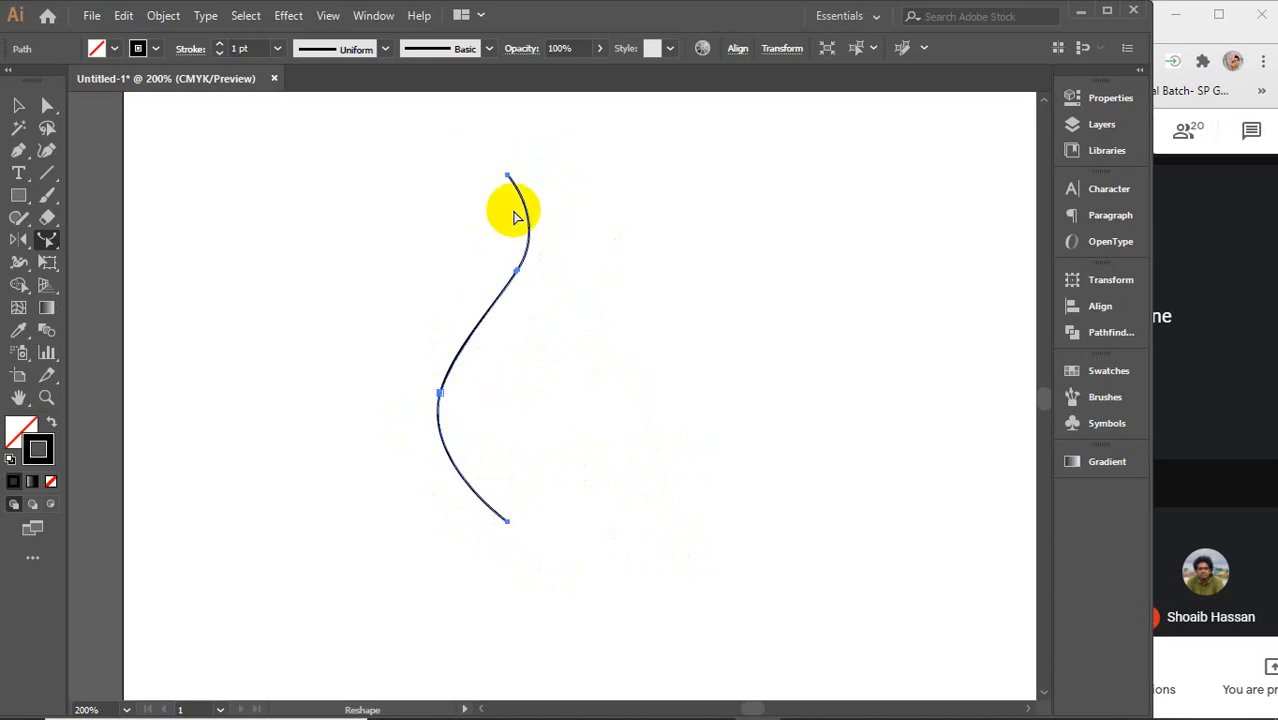
pyautogui.press('ctrl')
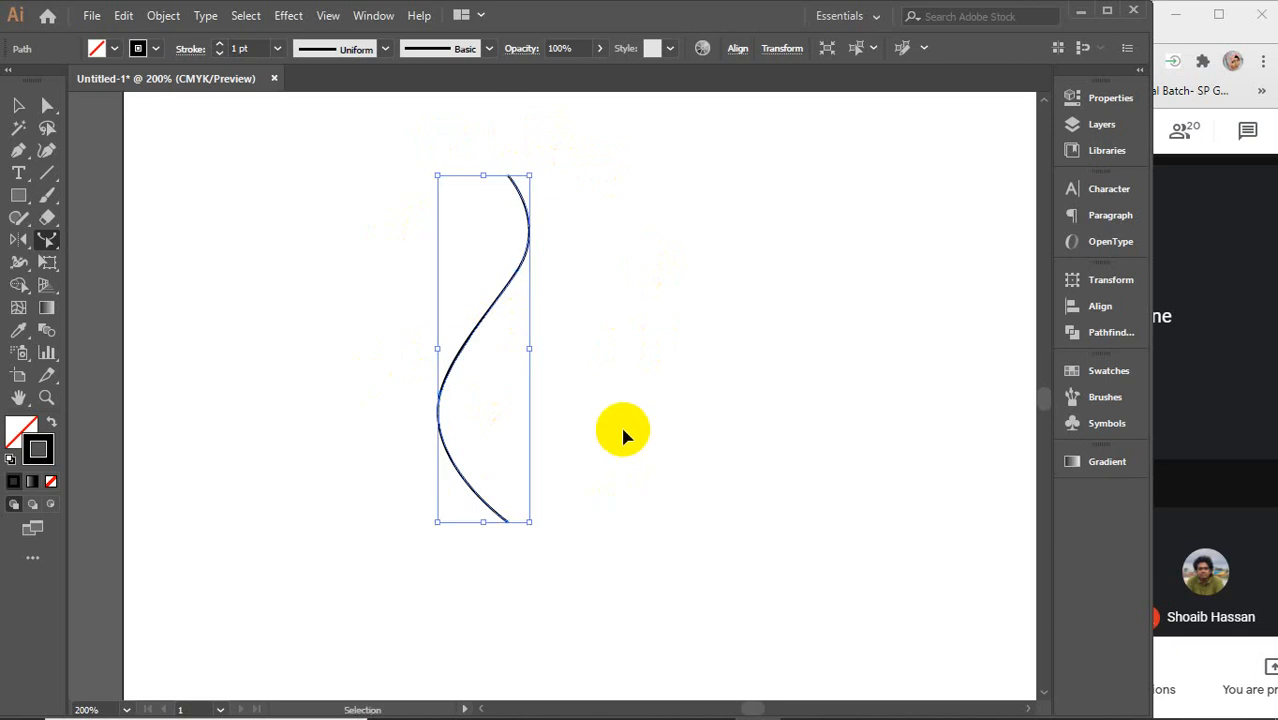
pyautogui.hotkey('ctrl', 'x')
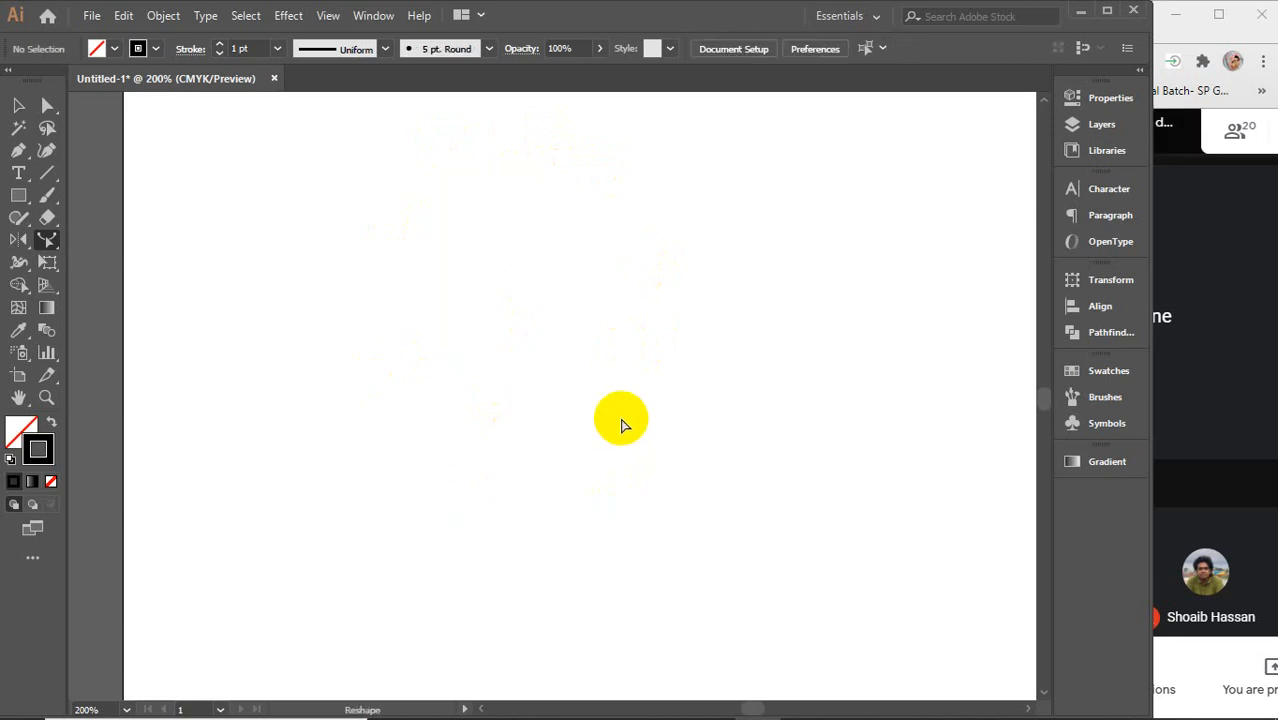
pyautogui.hotkey('ctrl', 'z')
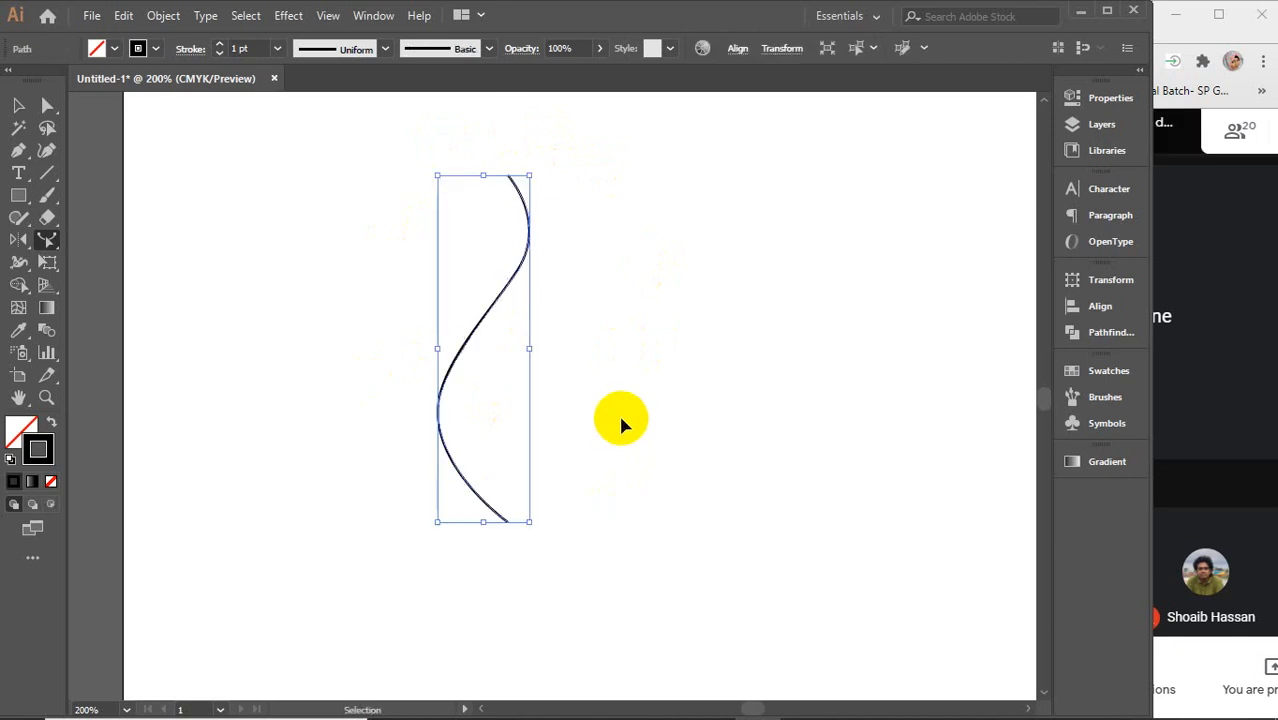
# - Deselect the S-curve and select it again while keeping the Reshape tool active
pyautogui.keyDown('ctrl'); pyautogui.click(621, 419); pyautogui.keyUp('ctrl')
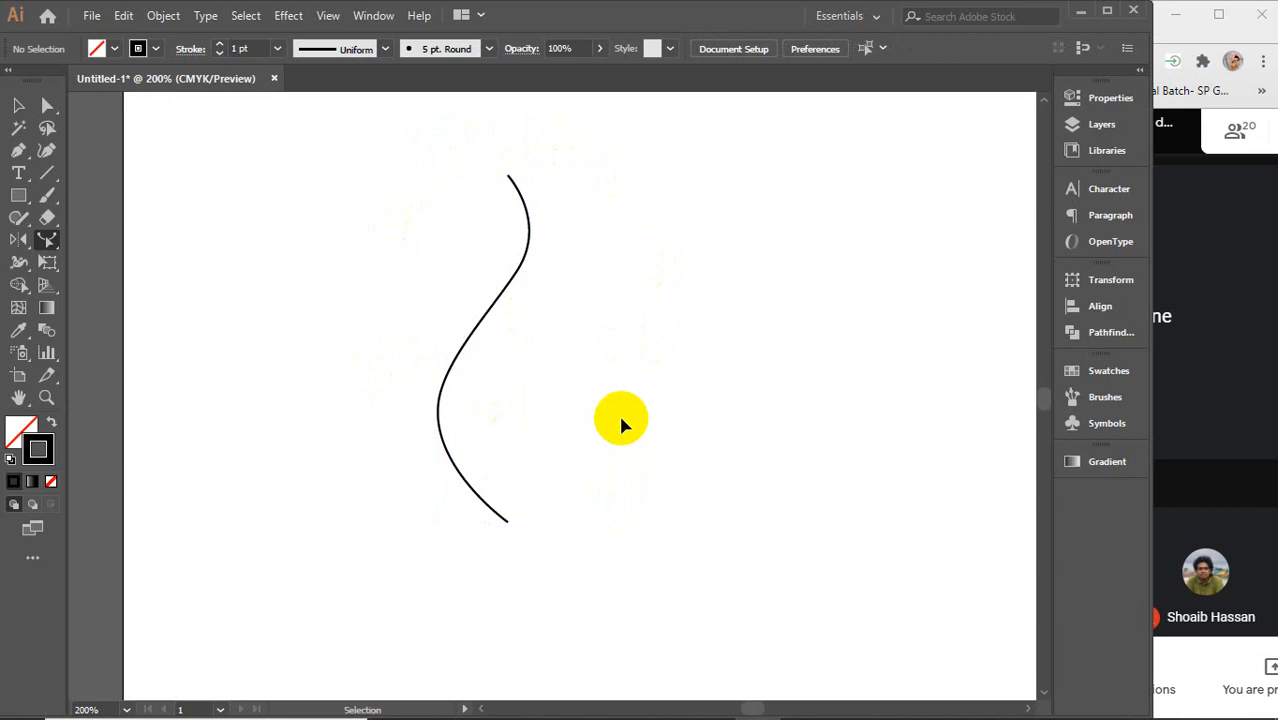
pyautogui.hotkey('ctrl', 'a')
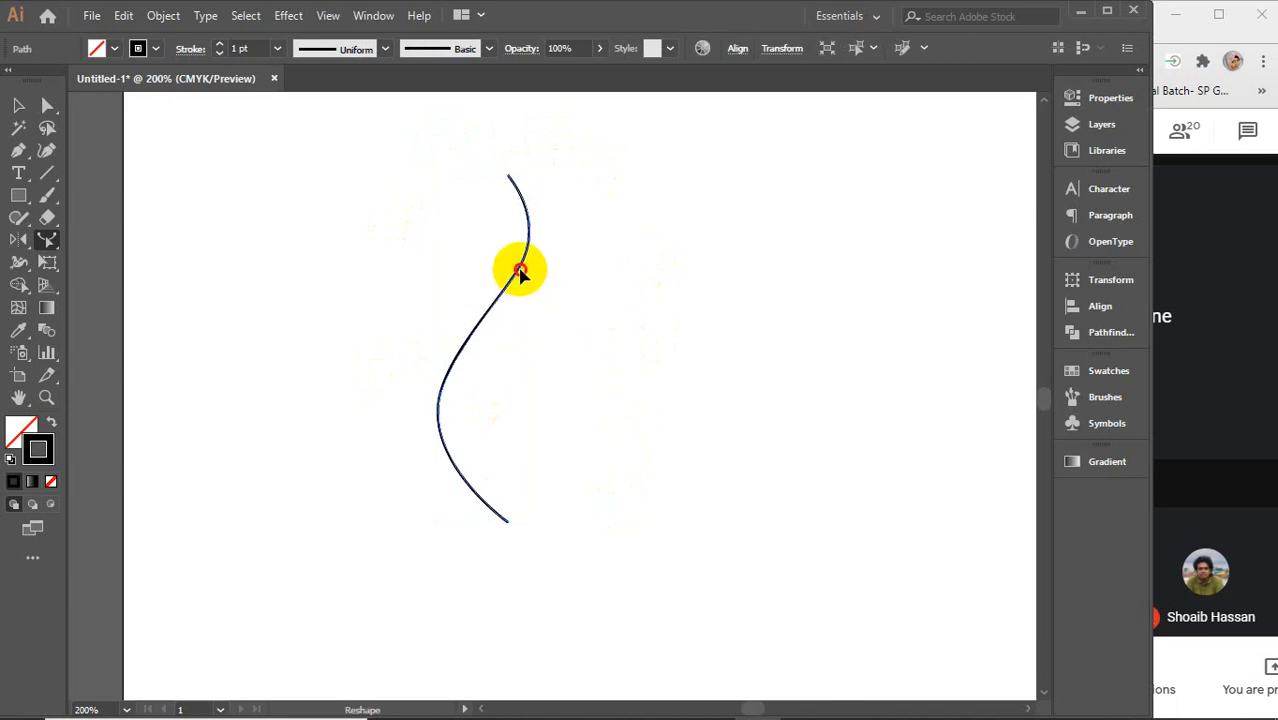
# - Pull the front copy of the S-curve sideways with the Reshape tool to form a slim S-shaped outline, and deselect it
pyautogui.moveTo(519, 272); pyautogui.dragTo(481, 408)
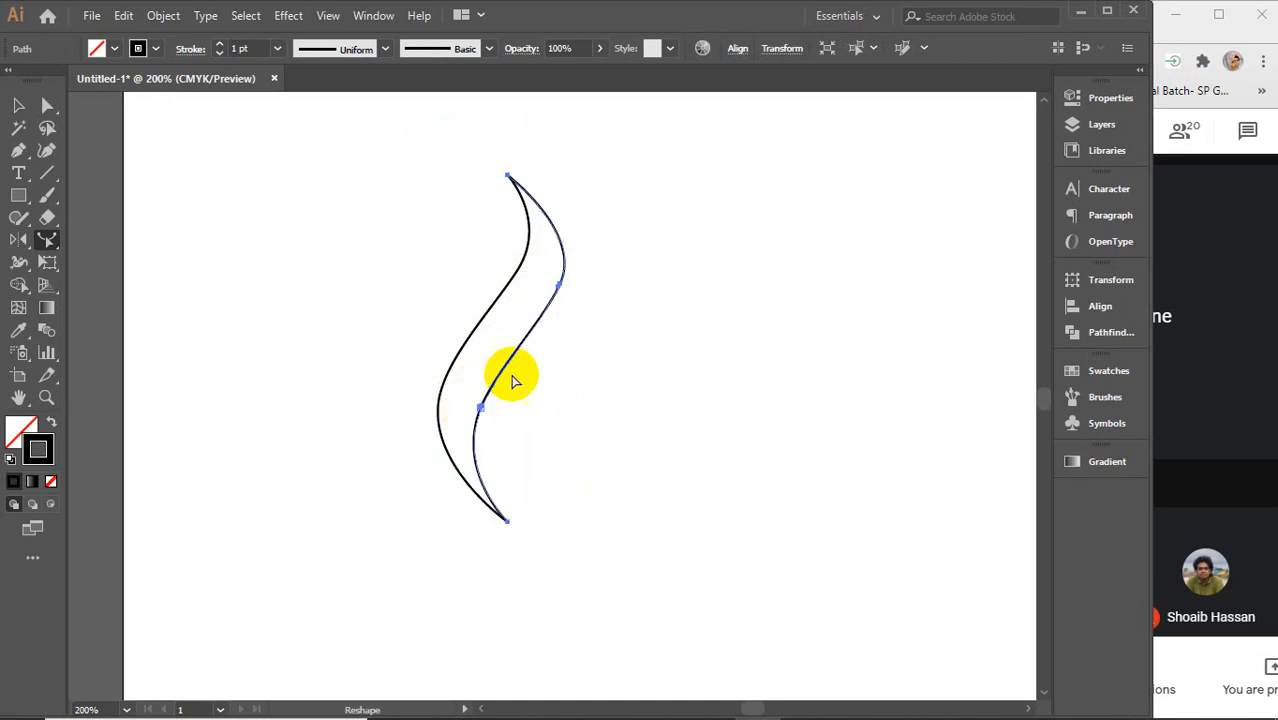
pyautogui.click(565, 288)
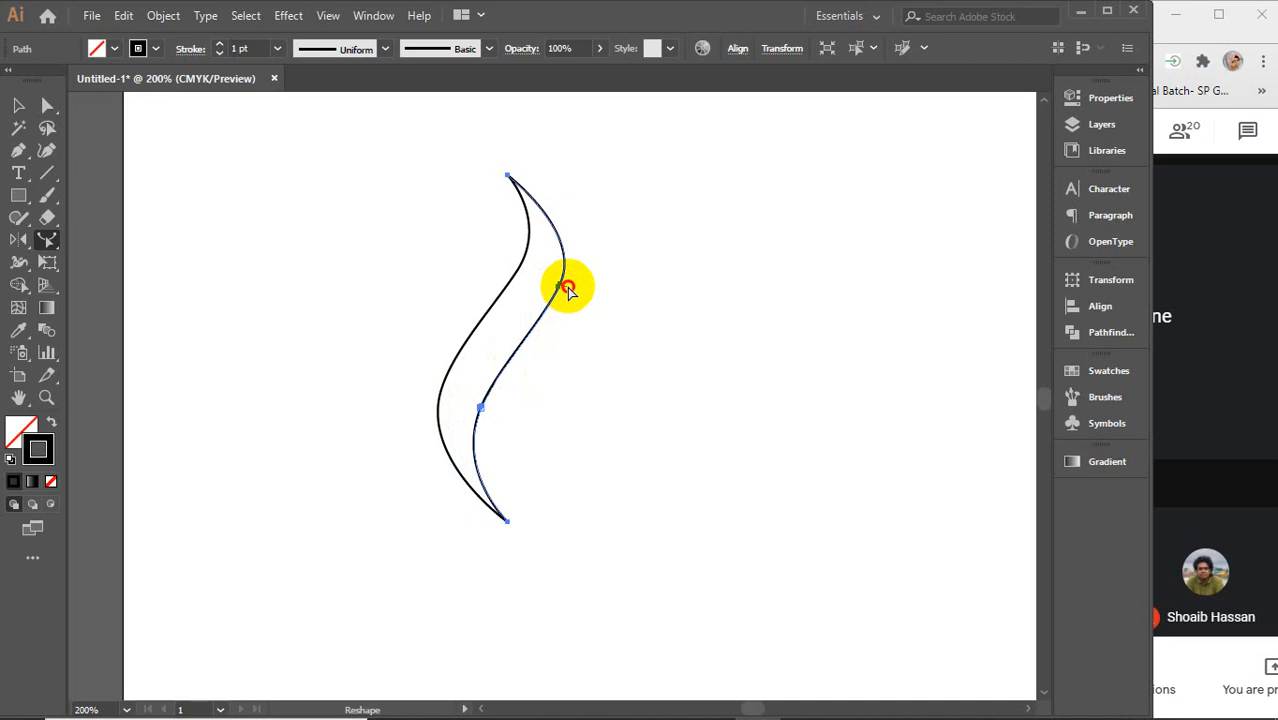
pyautogui.moveTo(566, 286)
pyautogui.mouseDown()
pyautogui.moveTo(556, 280)
pyautogui.moveTo(565, 286)
pyautogui.mouseUp()
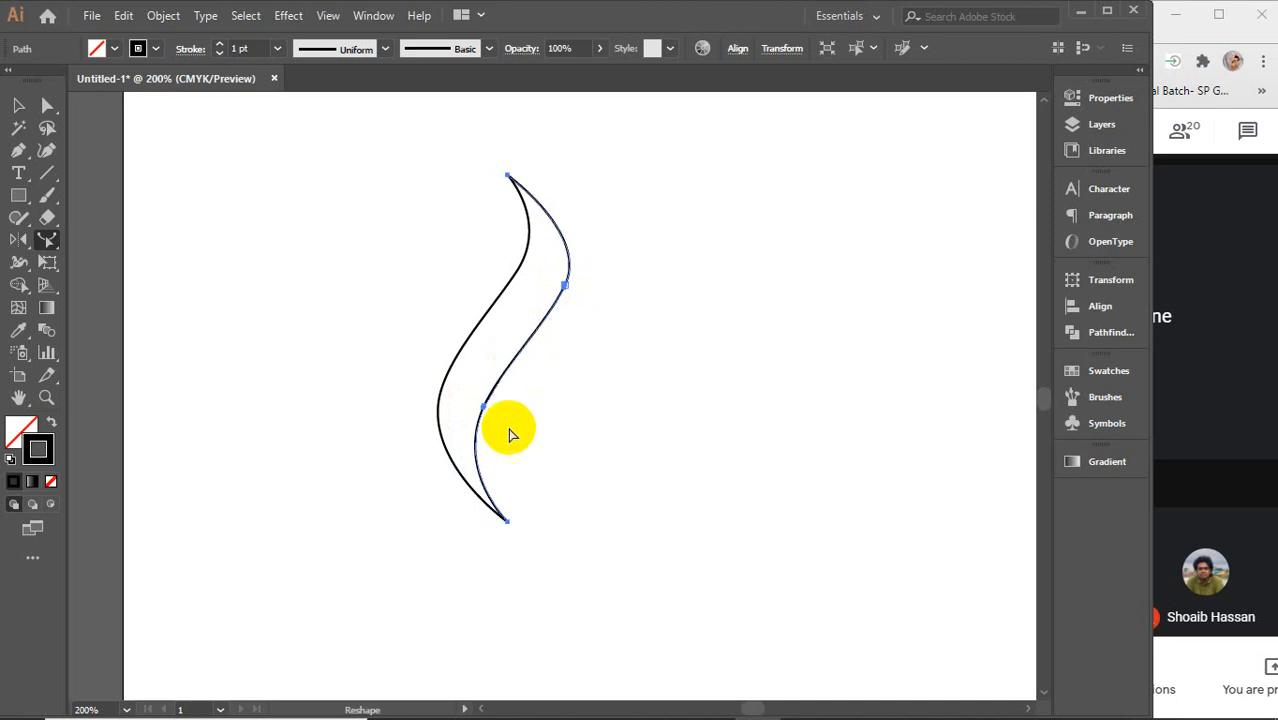
pyautogui.moveTo(485, 410); pyautogui.dragTo(493, 404)
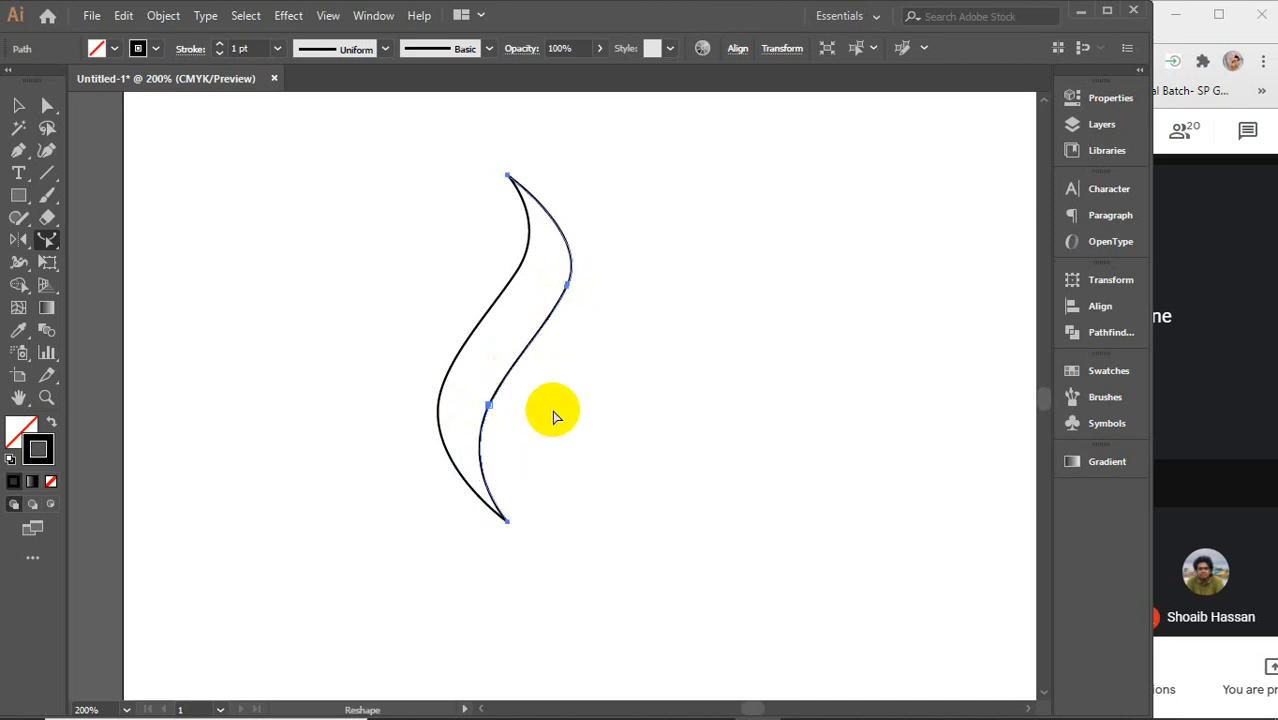
pyautogui.click(18, 105)
pyautogui.click(268, 257)
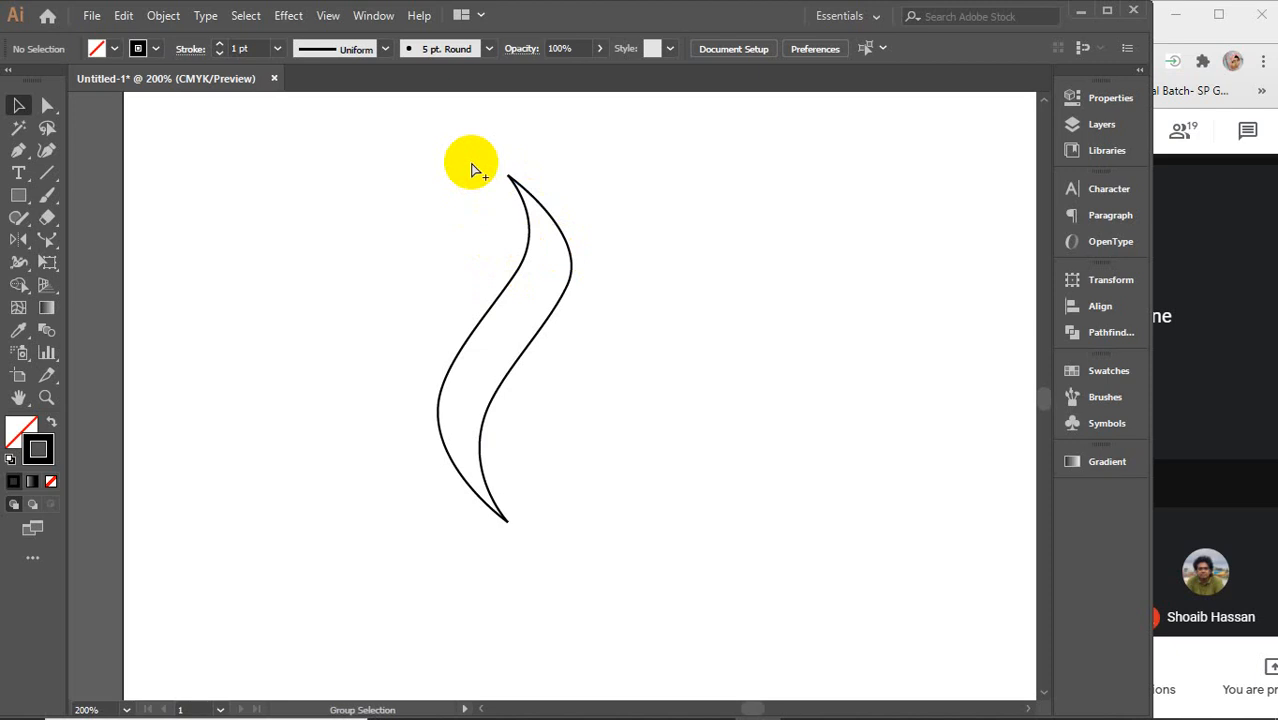
# - Select both curves of the slim S-shaped outline together
pyautogui.hotkey('ctrl', 'z')
pyautogui.click(391, 236)
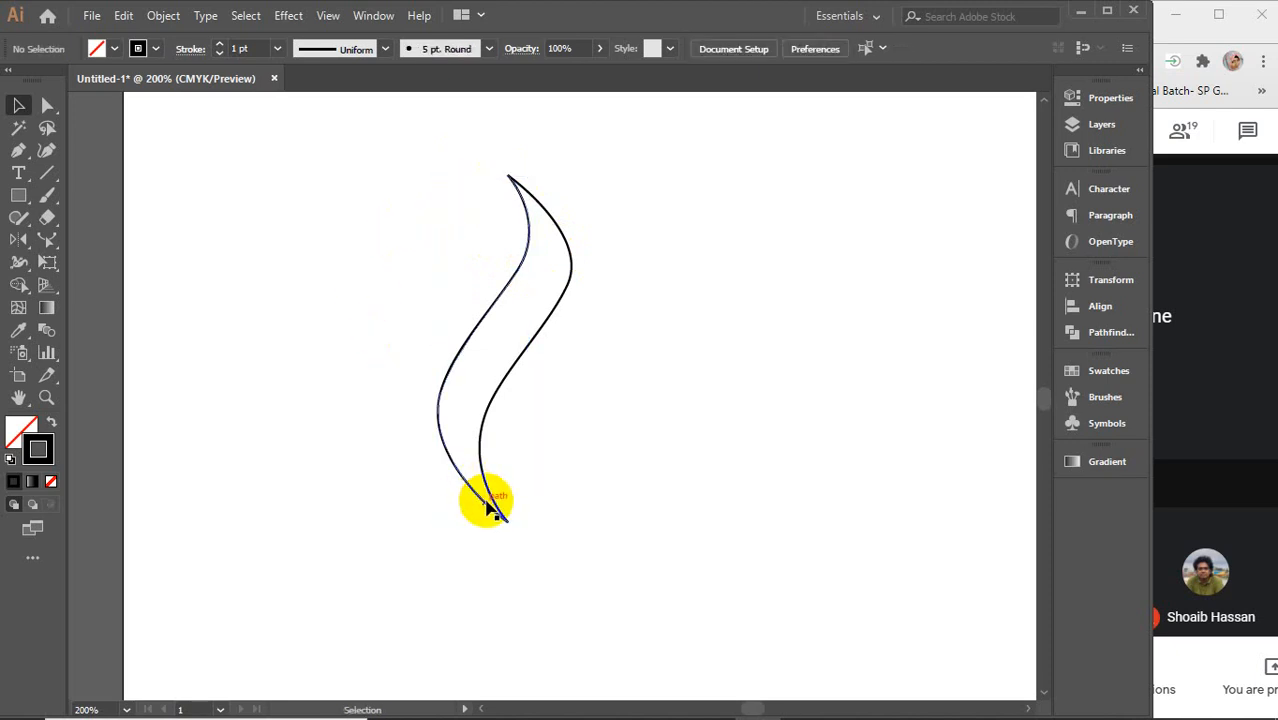
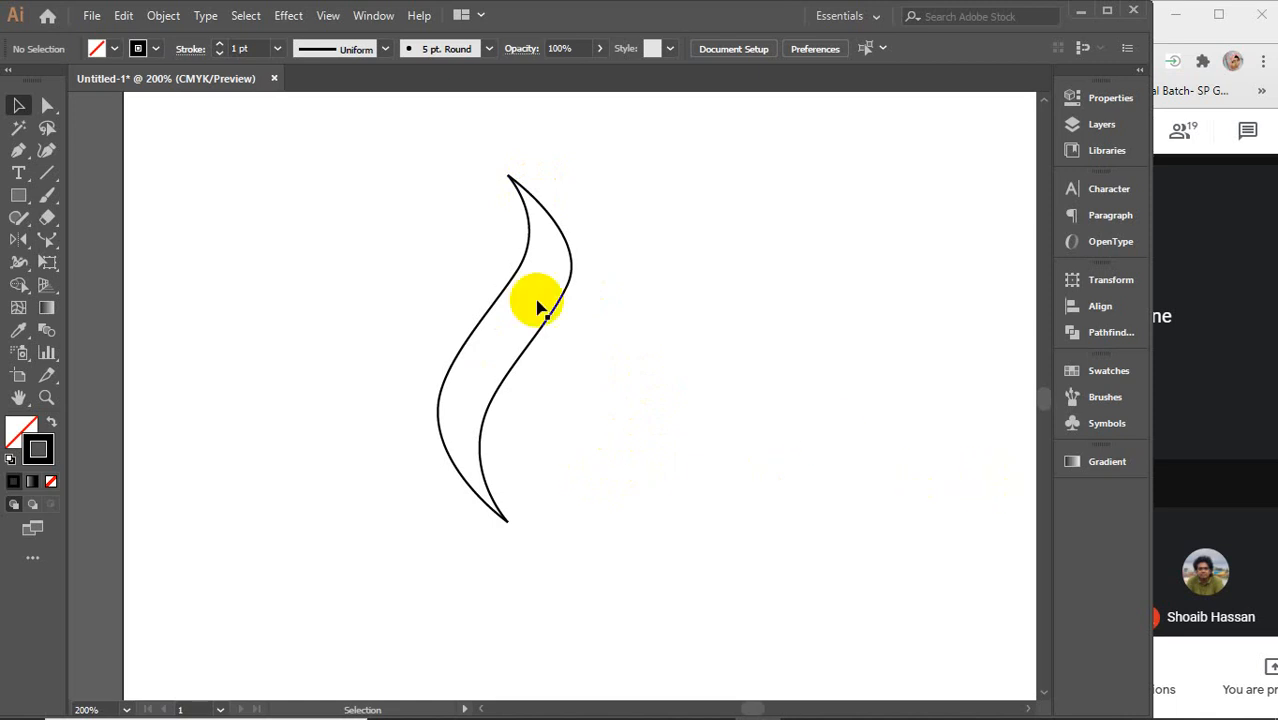
pyautogui.moveTo(434, 200); pyautogui.dragTo(500, 283)
pyautogui.click(1198, 468)
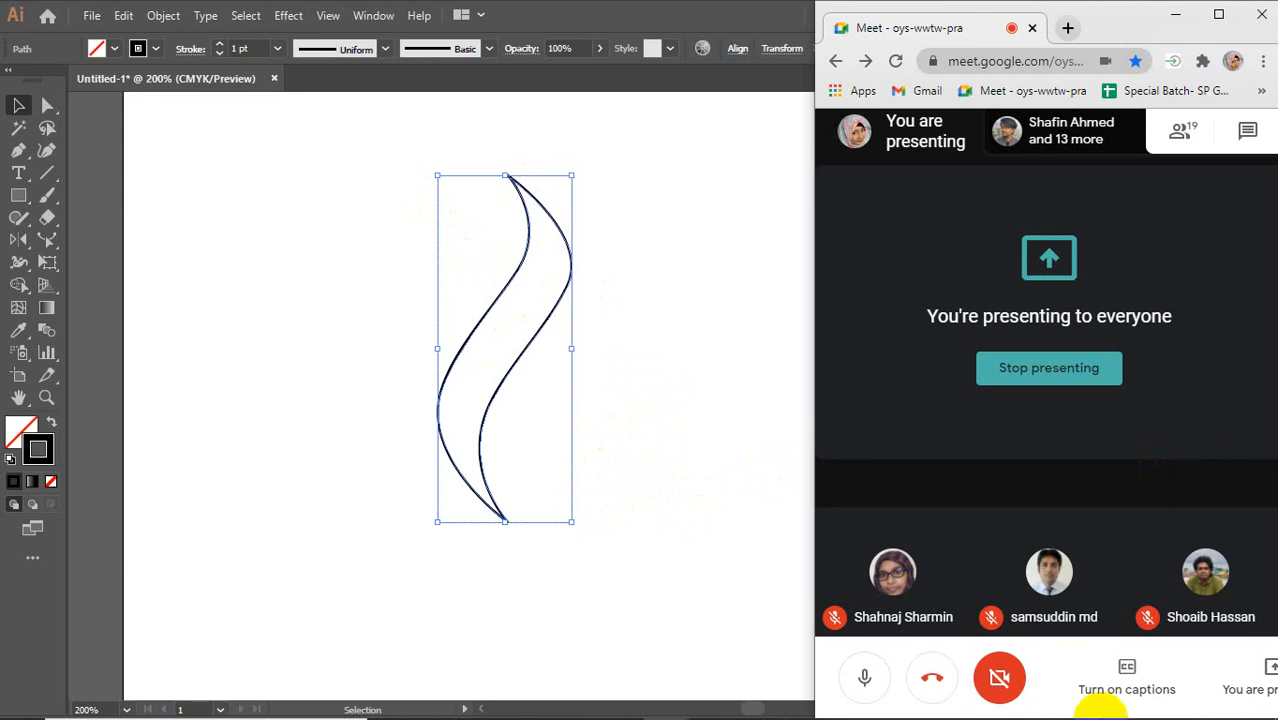
pyautogui.click(1114, 701)
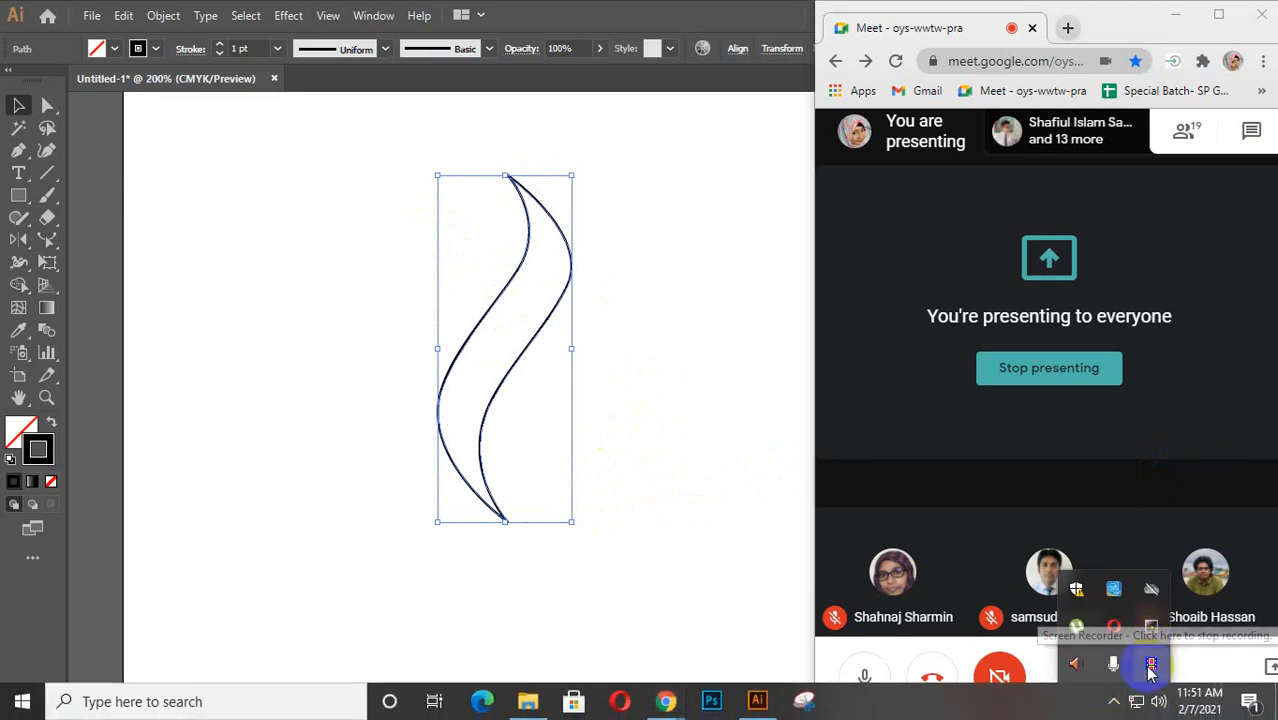
pyautogui.click(630, 396)
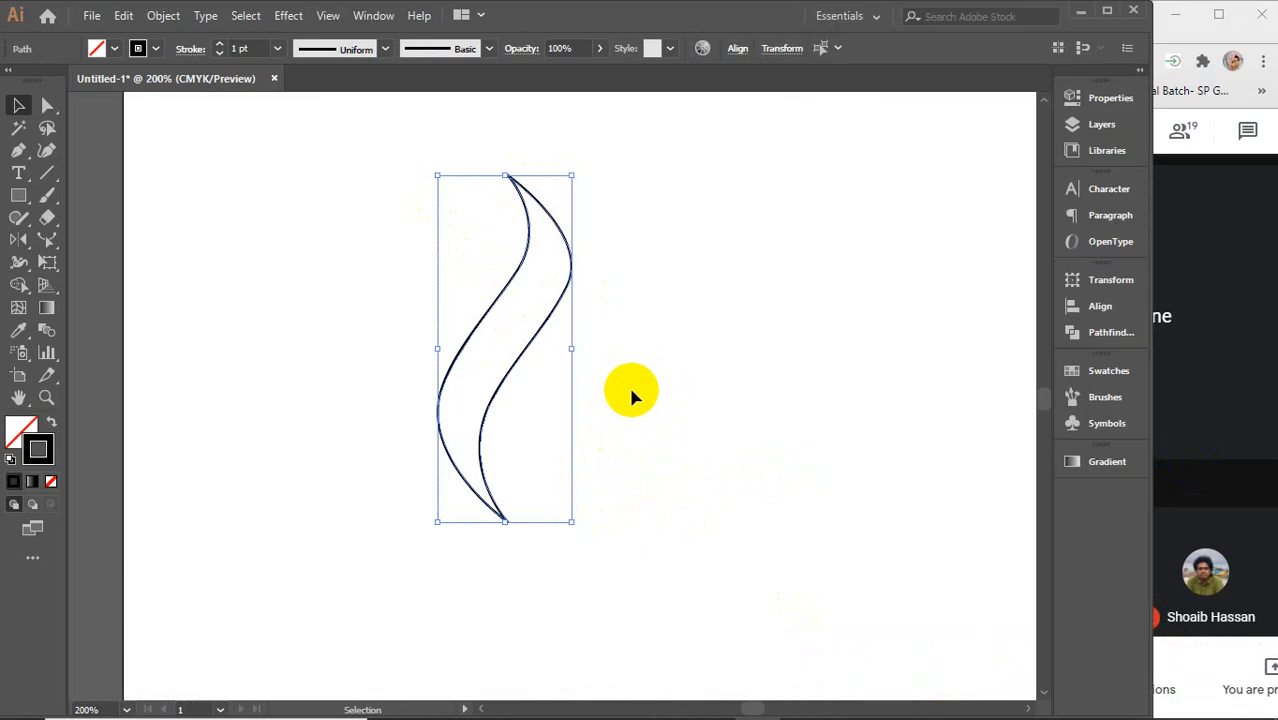
# - Move the two curves of the S-shaped outline across to the artboard's right edge
pyautogui.hotkey('ctrl', '-')
pyautogui.press('space')
pyautogui.moveTo(679, 422); pyautogui.dragTo(552, 422)
pyautogui.moveTo(251, 277); pyautogui.dragTo(472, 483)
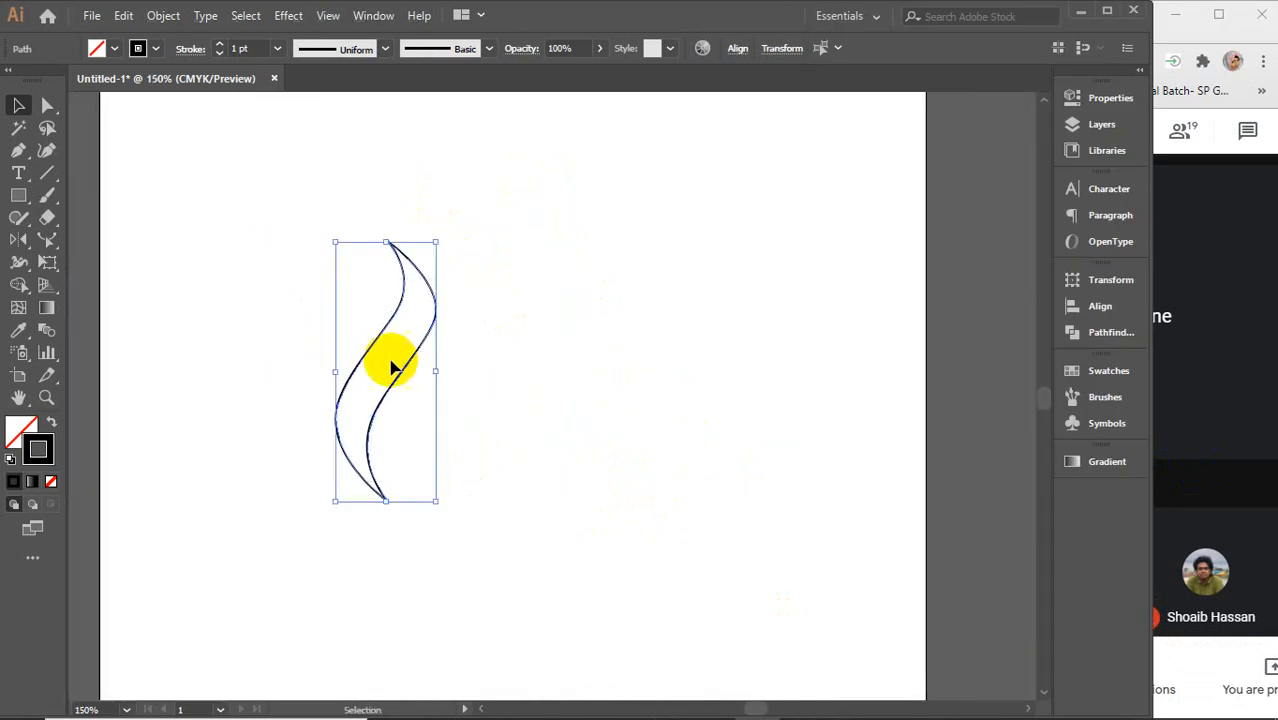
pyautogui.moveTo(369, 359); pyautogui.dragTo(945, 330)
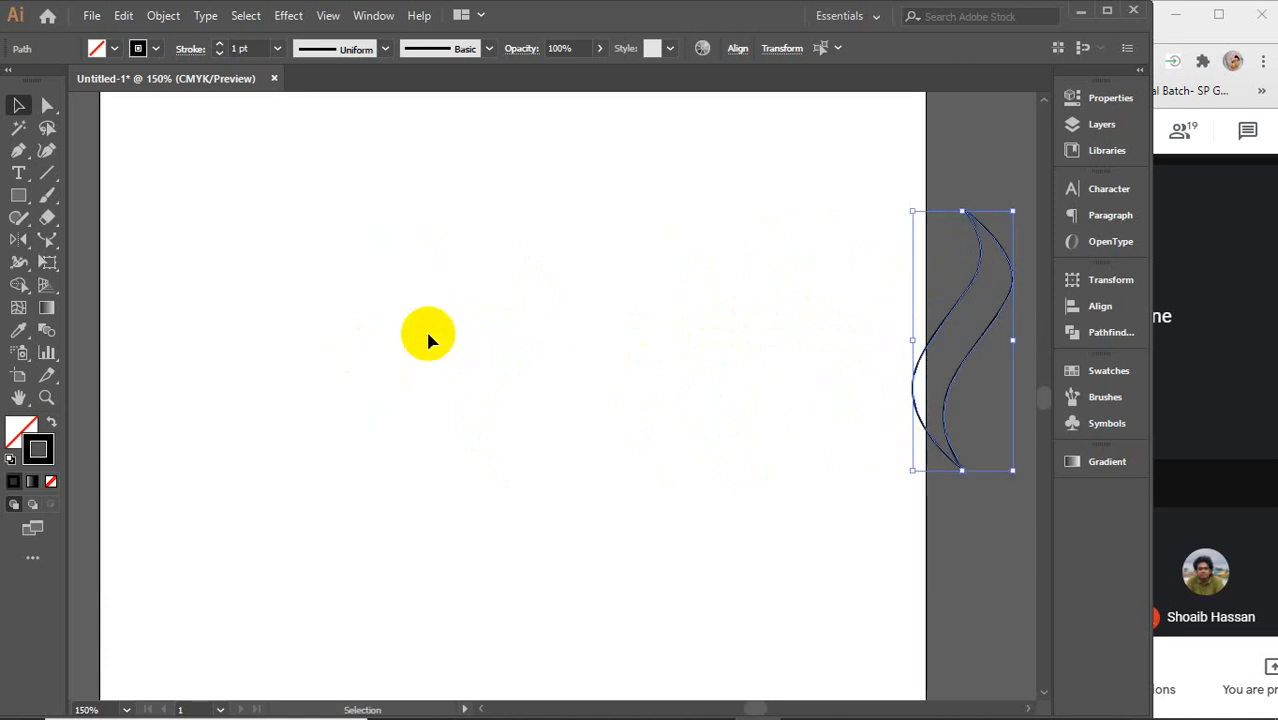
# - Draw a vertical line on the left part of the artboard and bend it into an S-curve with the Reshape tool
pyautogui.click(44, 178)
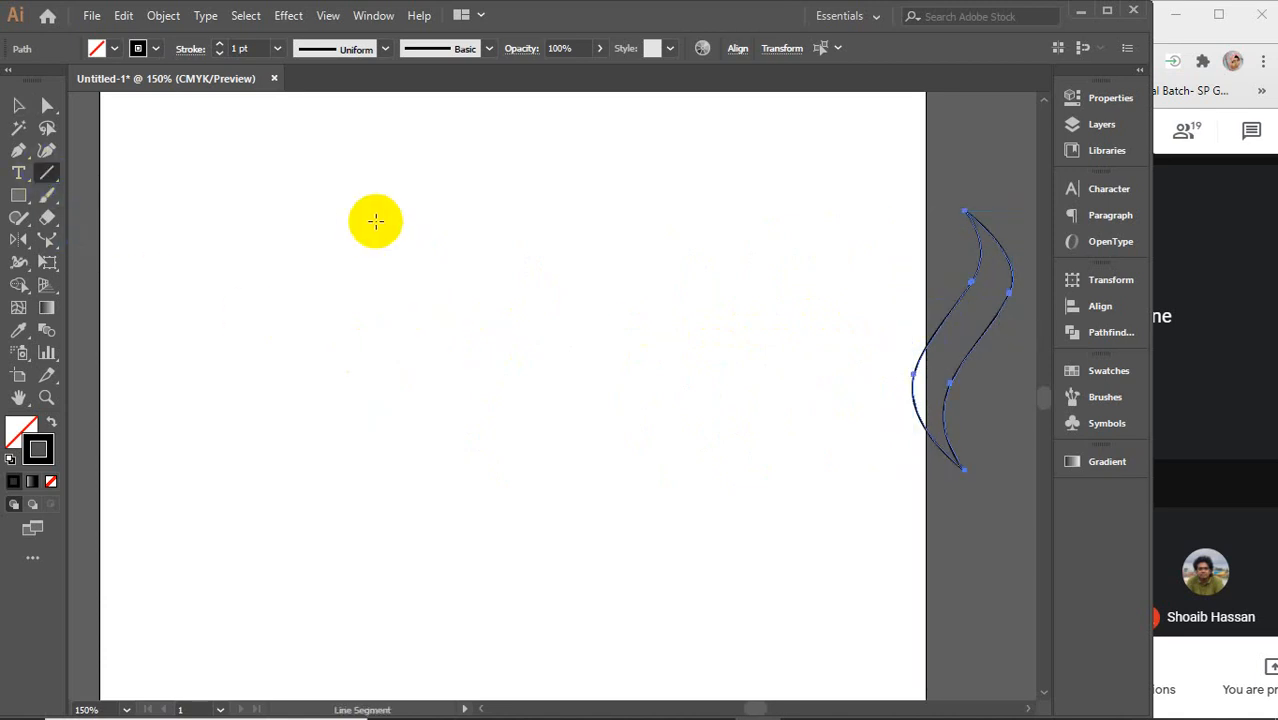
pyautogui.moveTo(343, 200)
pyautogui.mouseDown()
pyautogui.moveTo(379, 462)
pyautogui.moveTo(362, 500)
pyautogui.mouseUp()
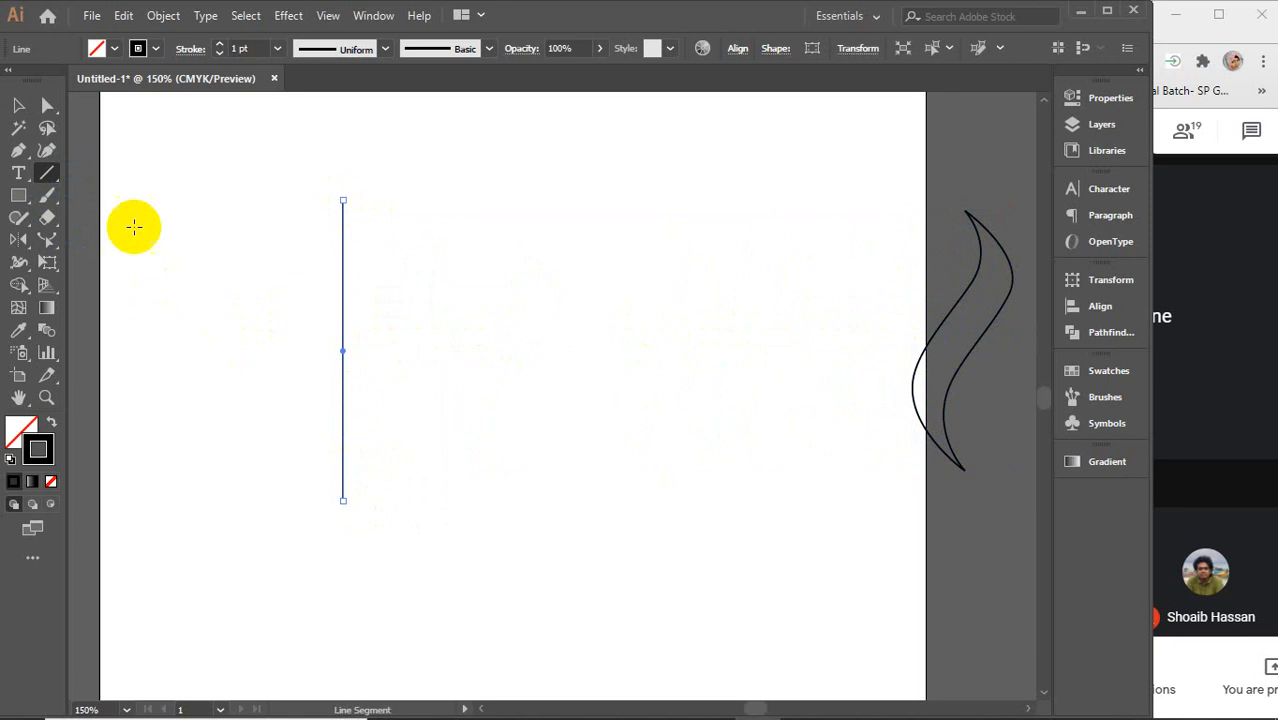
pyautogui.click(49, 241)
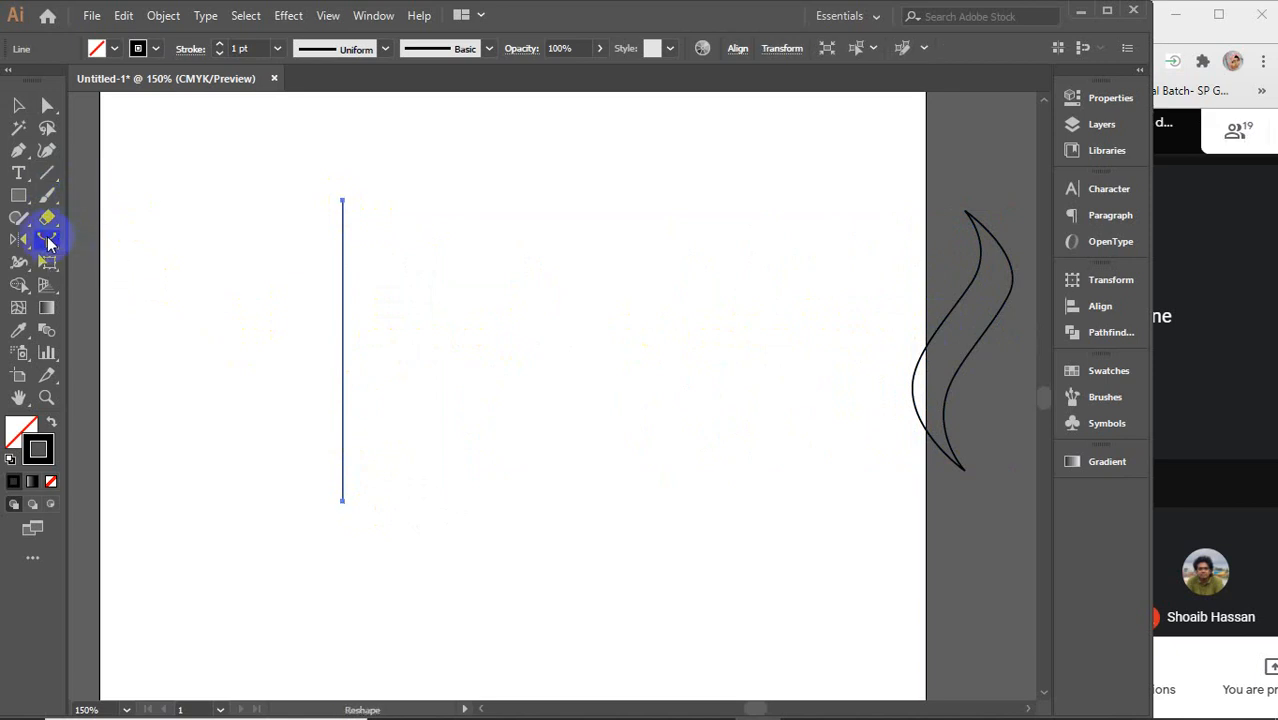
pyautogui.click(342, 266)
pyautogui.moveTo(342, 263); pyautogui.dragTo(378, 268)
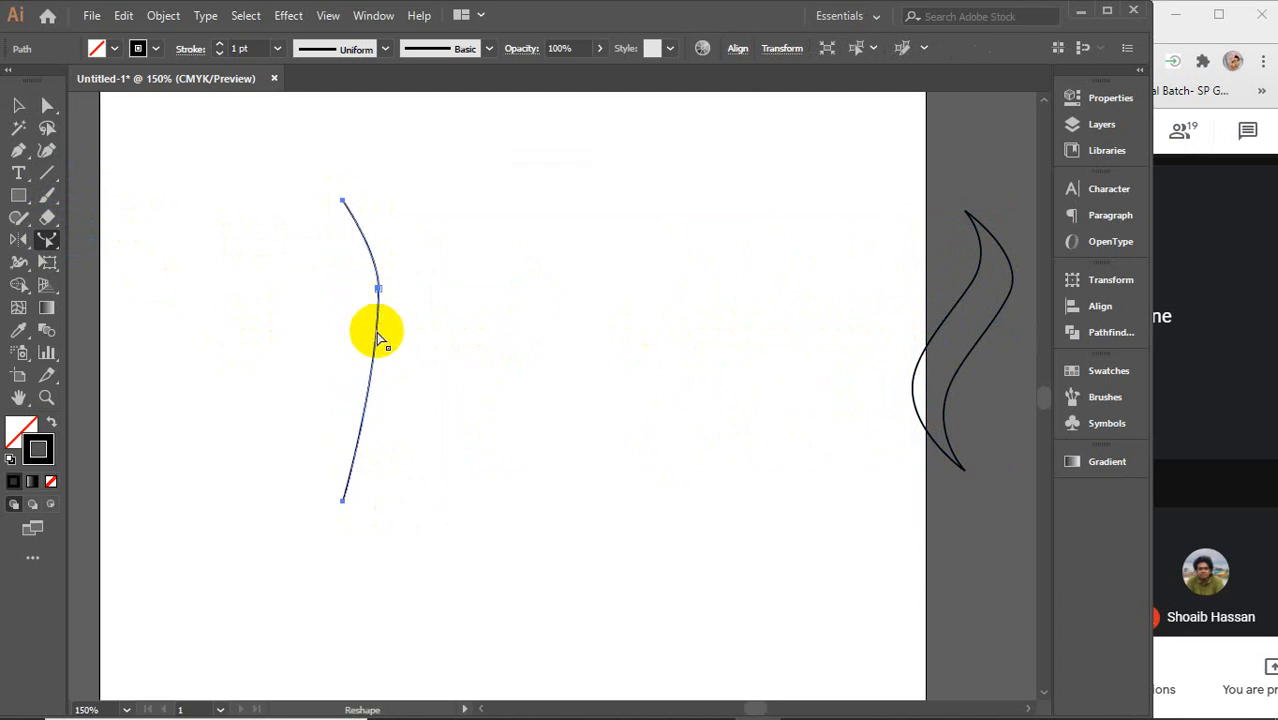
pyautogui.moveTo(368, 400); pyautogui.dragTo(263, 380)
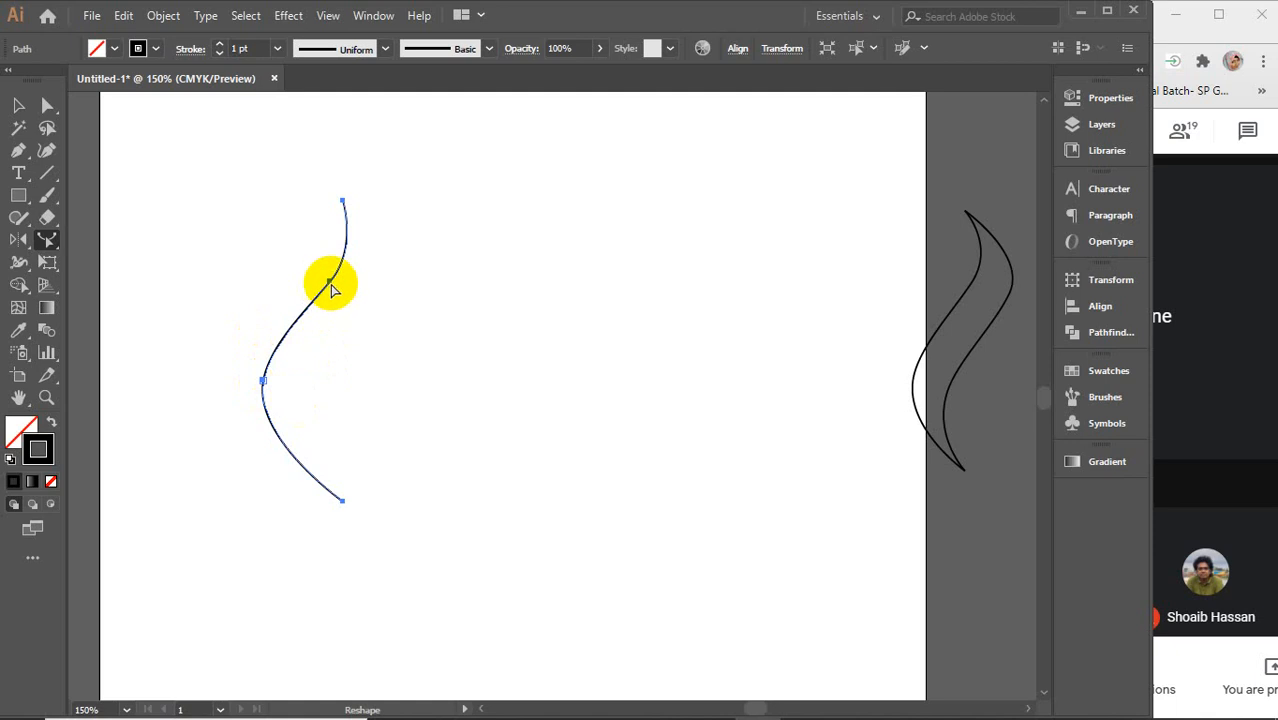
# - Refine the new S-curve with the Reshape tool, adding a point near its lower end to make the lower bulge rounder
pyautogui.moveTo(333, 289); pyautogui.dragTo(334, 287)
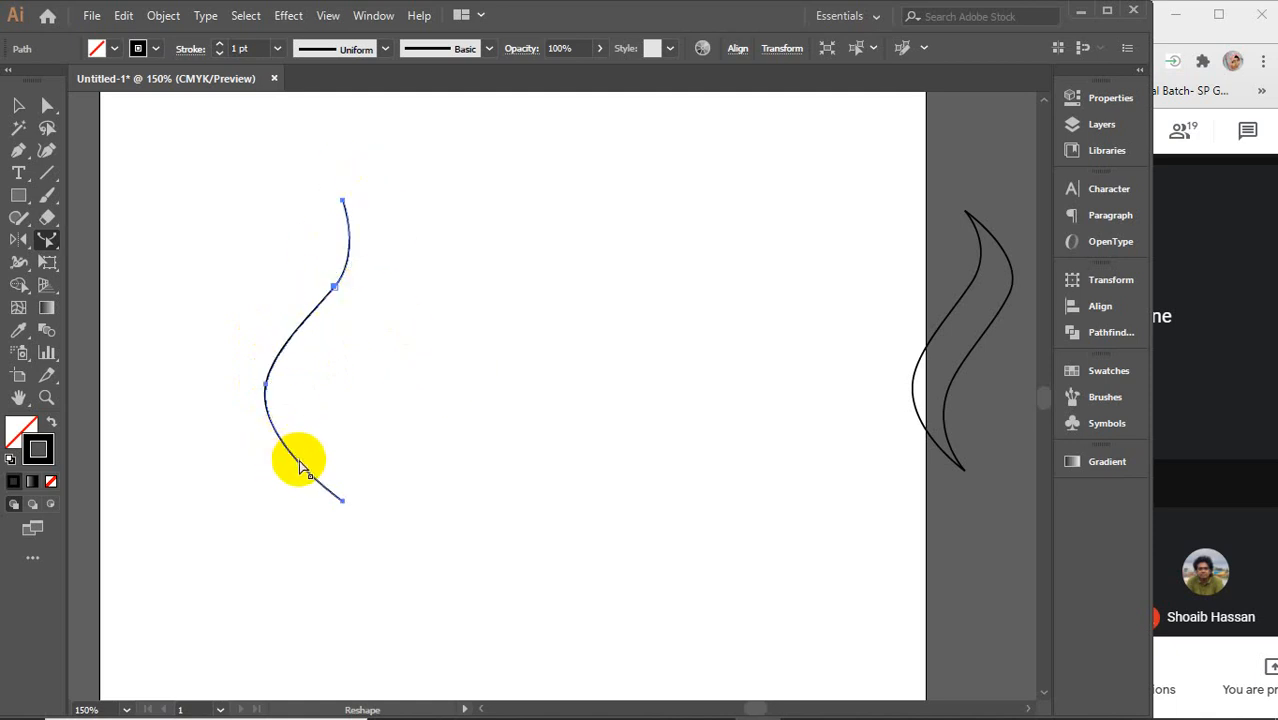
pyautogui.moveTo(298, 465); pyautogui.dragTo(288, 477)
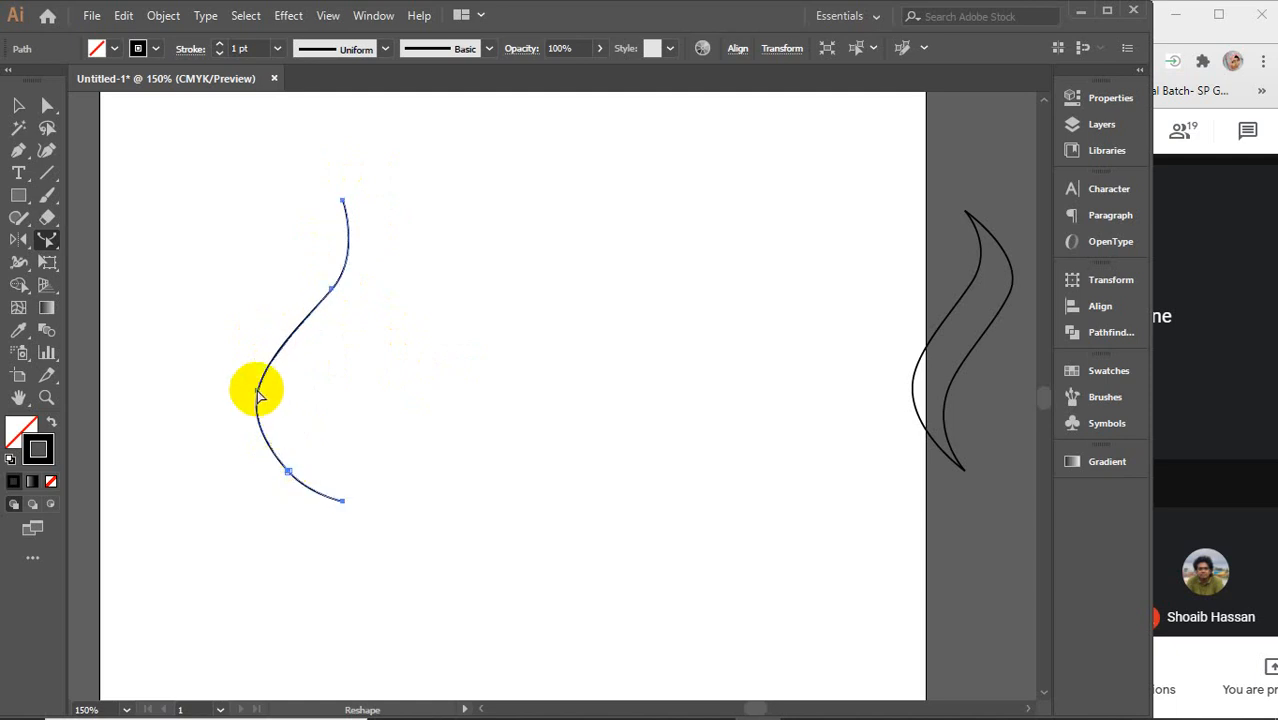
pyautogui.moveTo(257, 389)
pyautogui.mouseDown()
pyautogui.moveTo(267, 364)
pyautogui.moveTo(258, 395)
pyautogui.moveTo(261, 378)
pyautogui.mouseUp()
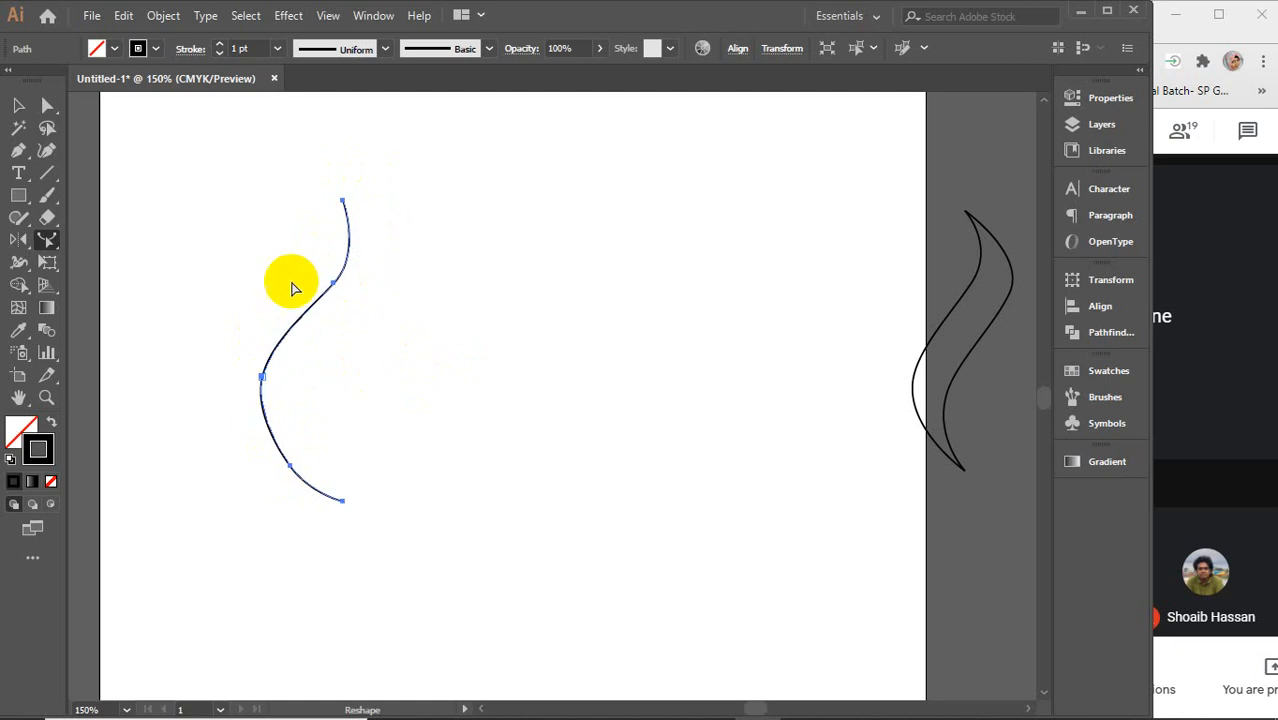
pyautogui.moveTo(294, 463); pyautogui.dragTo(281, 470)
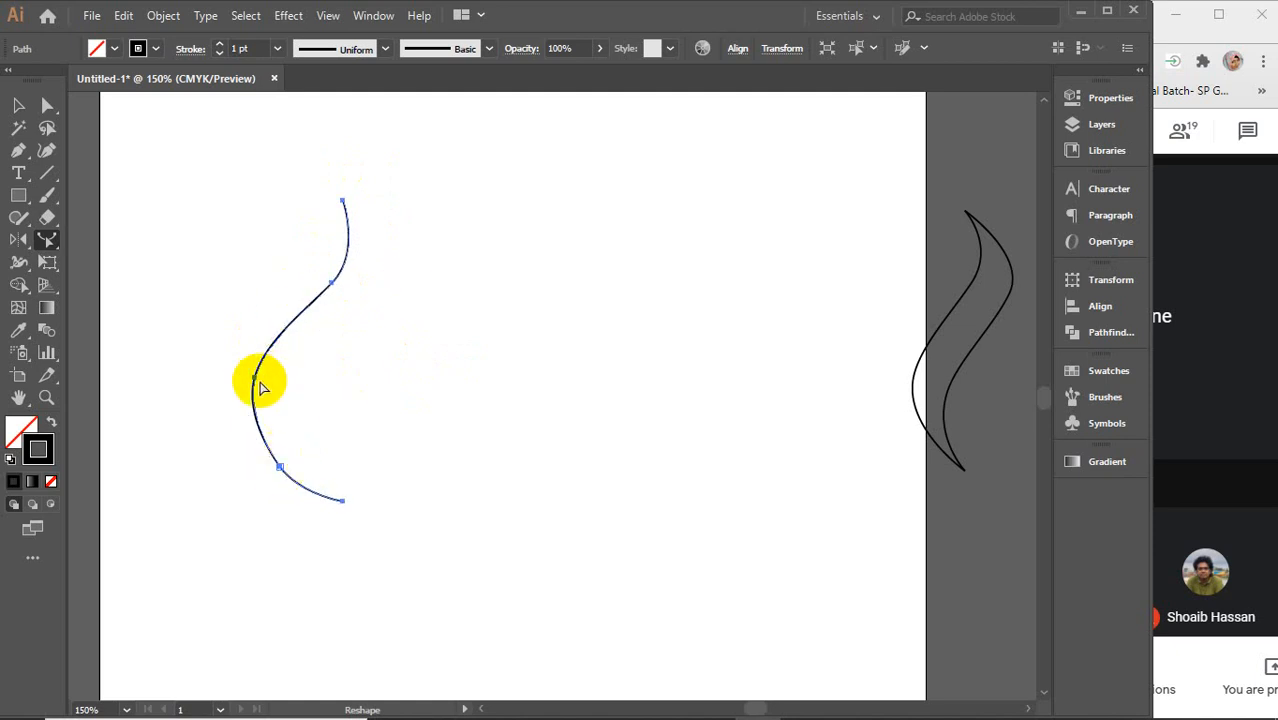
pyautogui.moveTo(255, 382); pyautogui.dragTo(249, 391)
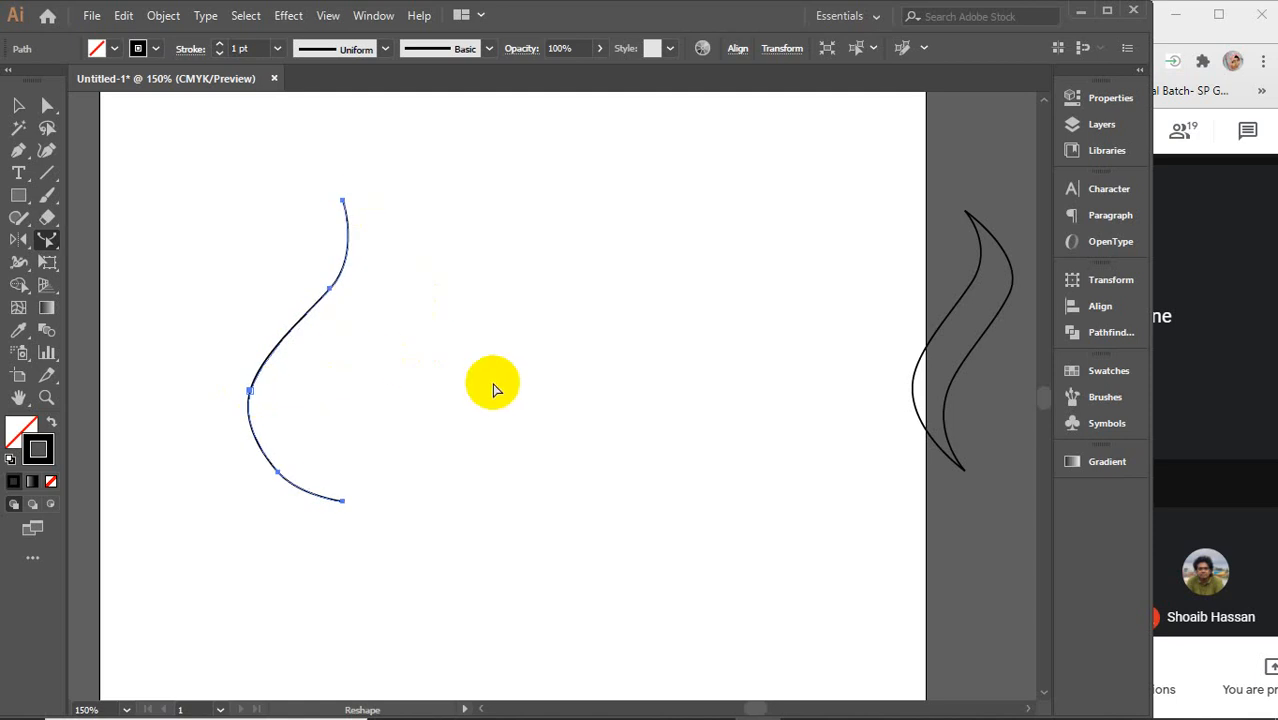
# - Copy the new S-curve, lock the original and use Paste in Front to place the copy over it
pyautogui.press('v')
pyautogui.moveTo(143, 152); pyautogui.dragTo(466, 588)
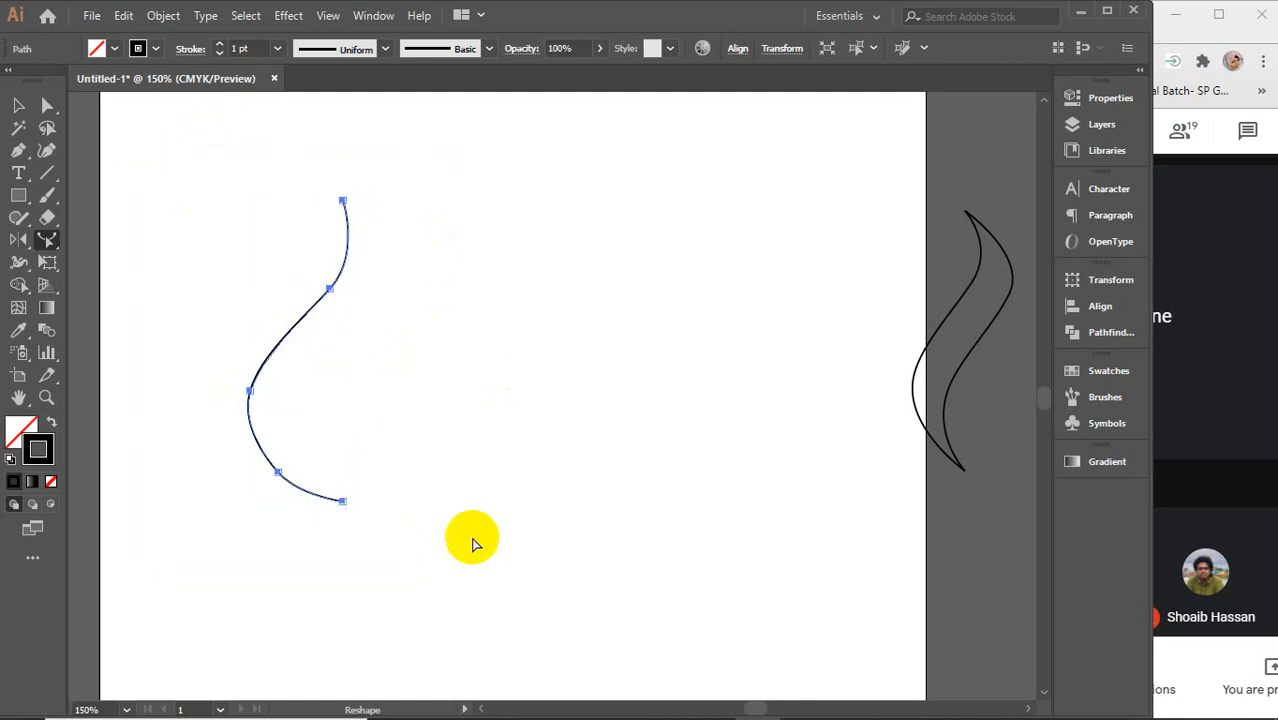
pyautogui.keyDown('ctrl'); pyautogui.click(472, 539); pyautogui.keyUp('ctrl')
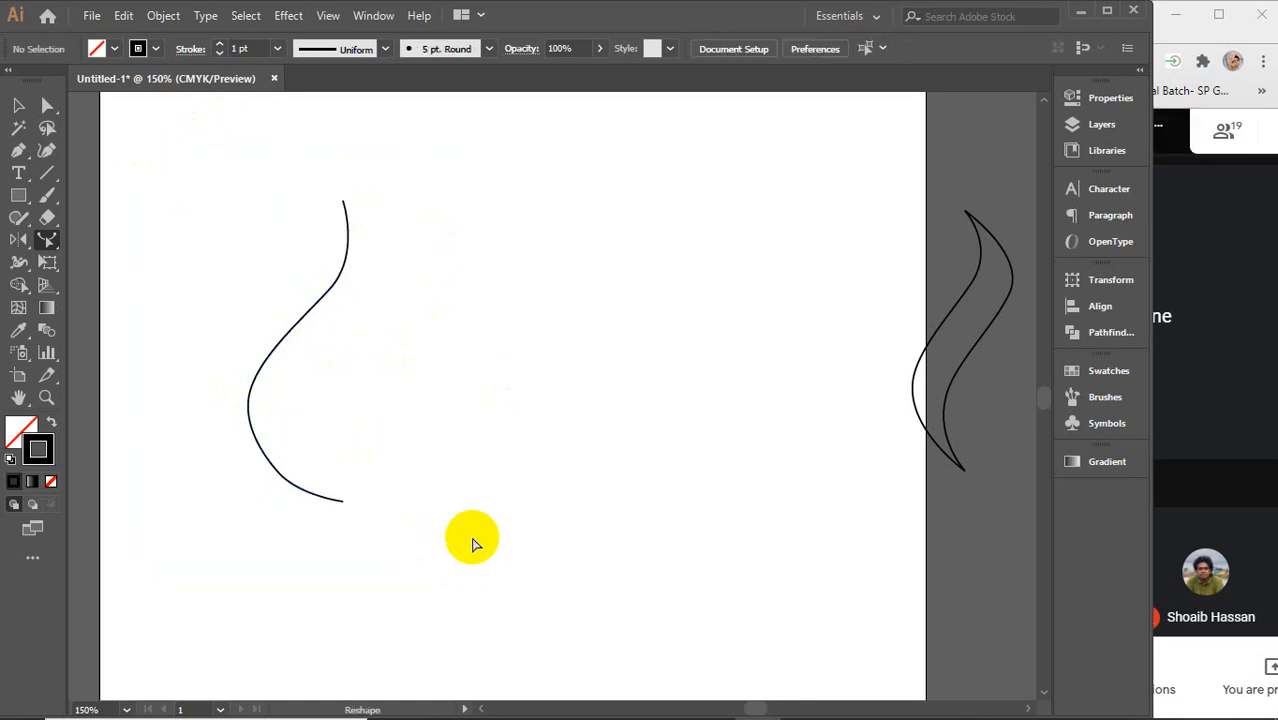
pyautogui.click(123, 15)
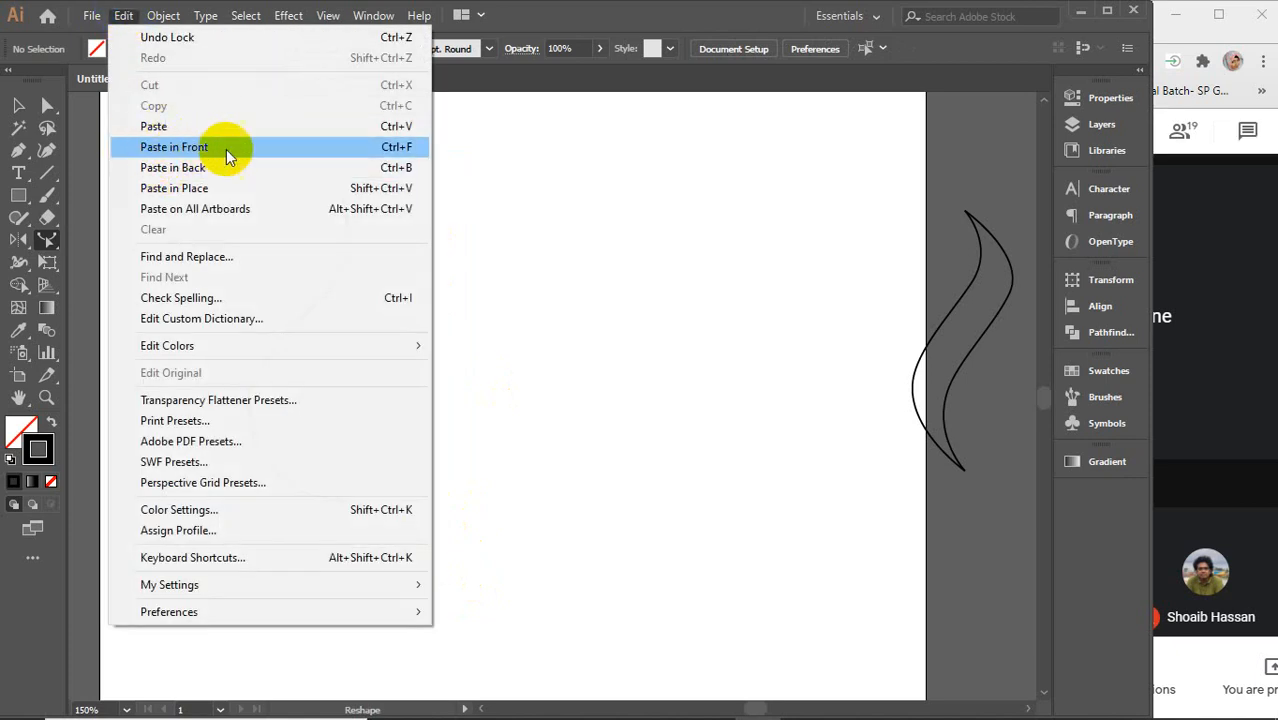
pyautogui.click(398, 157)
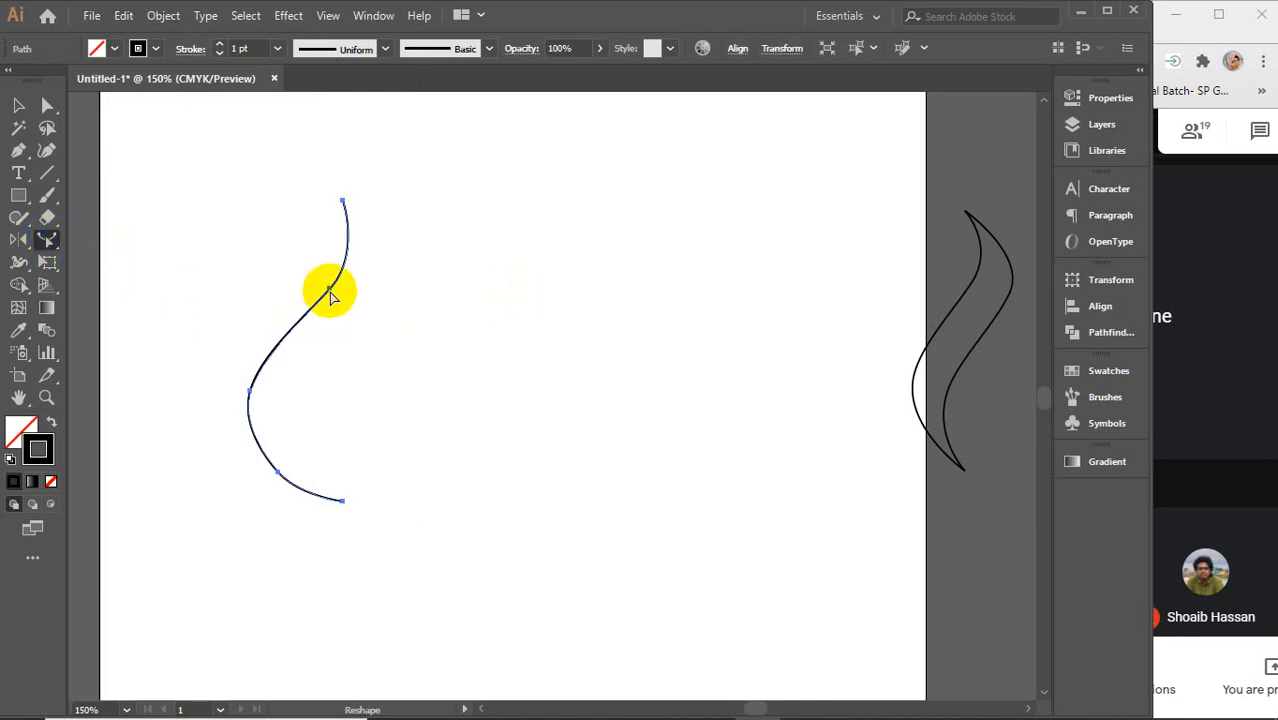
# - Pull the front copy's upper, middle and lower points to the right with the Reshape tool to form a teardrop outline
pyautogui.moveTo(331, 292); pyautogui.dragTo(383, 299)
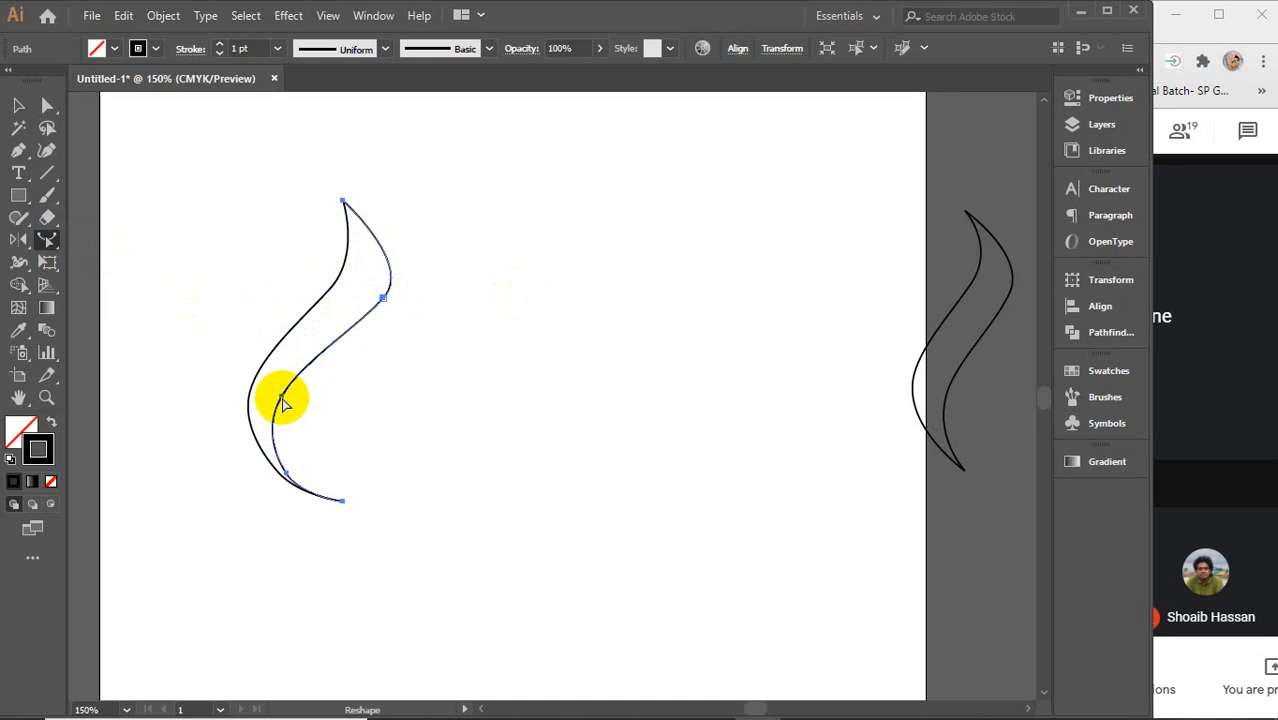
pyautogui.moveTo(285, 400); pyautogui.dragTo(365, 412)
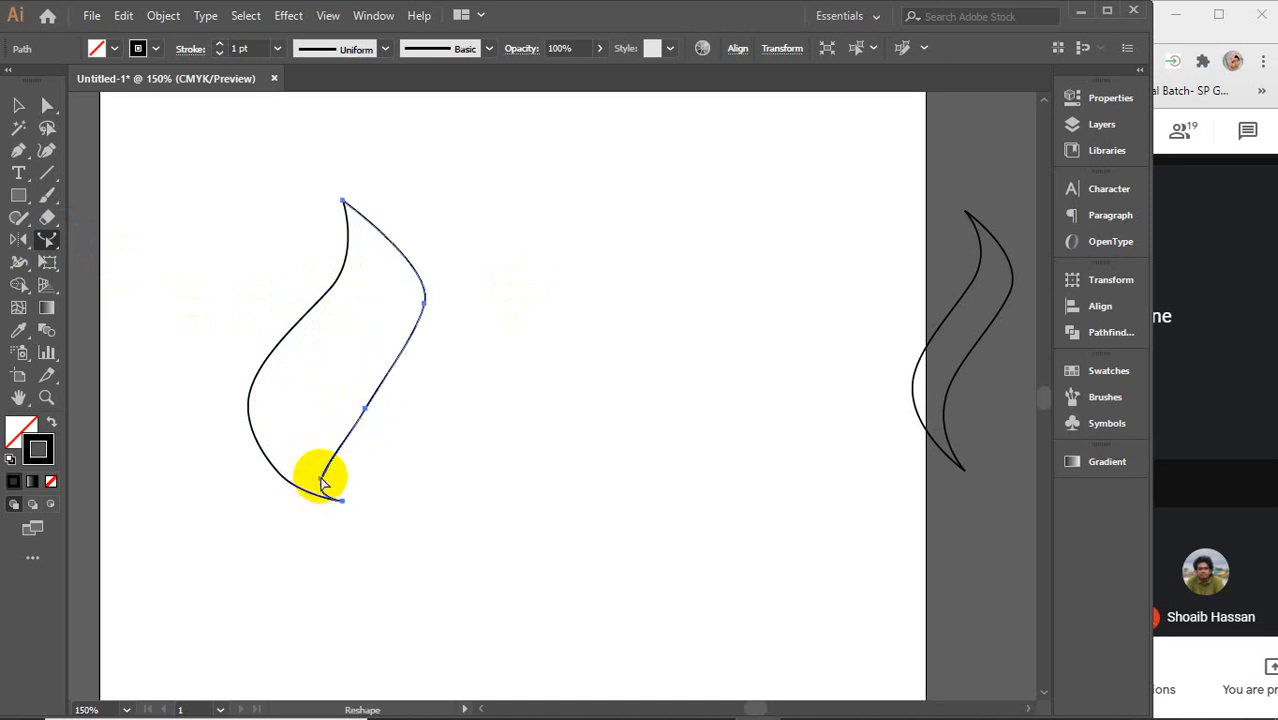
pyautogui.press('Delete')
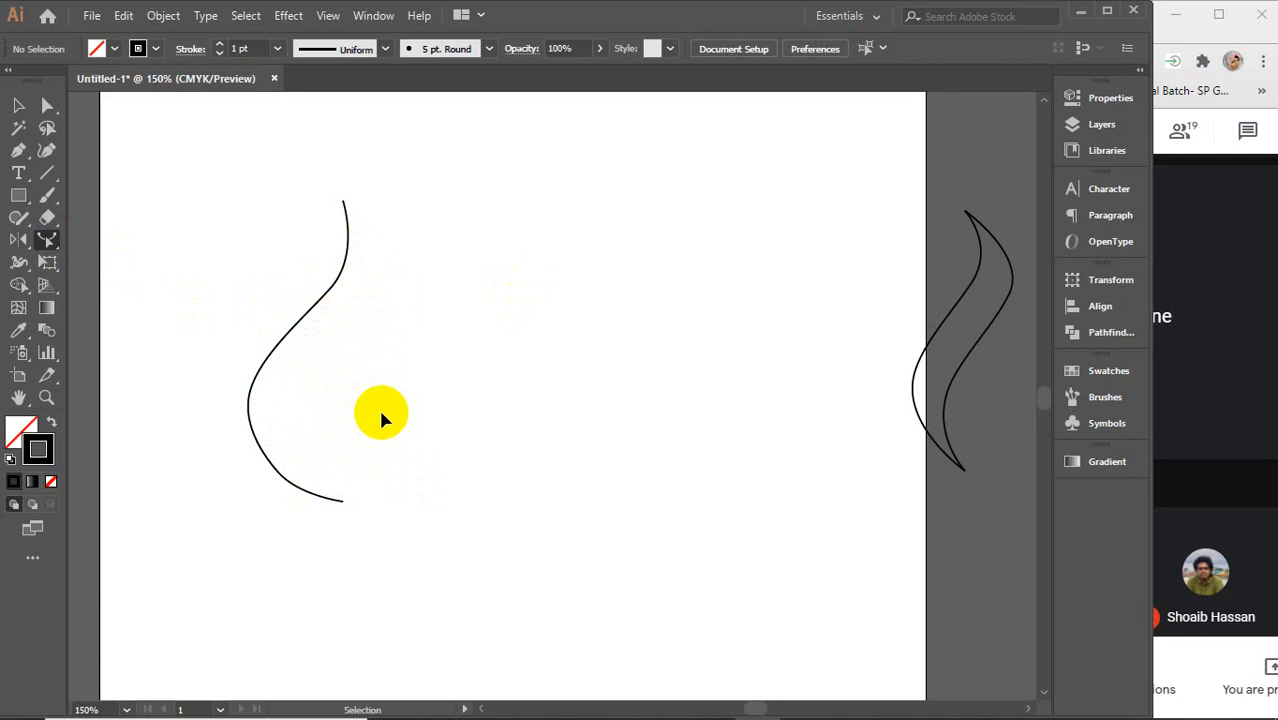
pyautogui.hotkey('ctrl', 'z')
pyautogui.moveTo(322, 477); pyautogui.dragTo(414, 466)
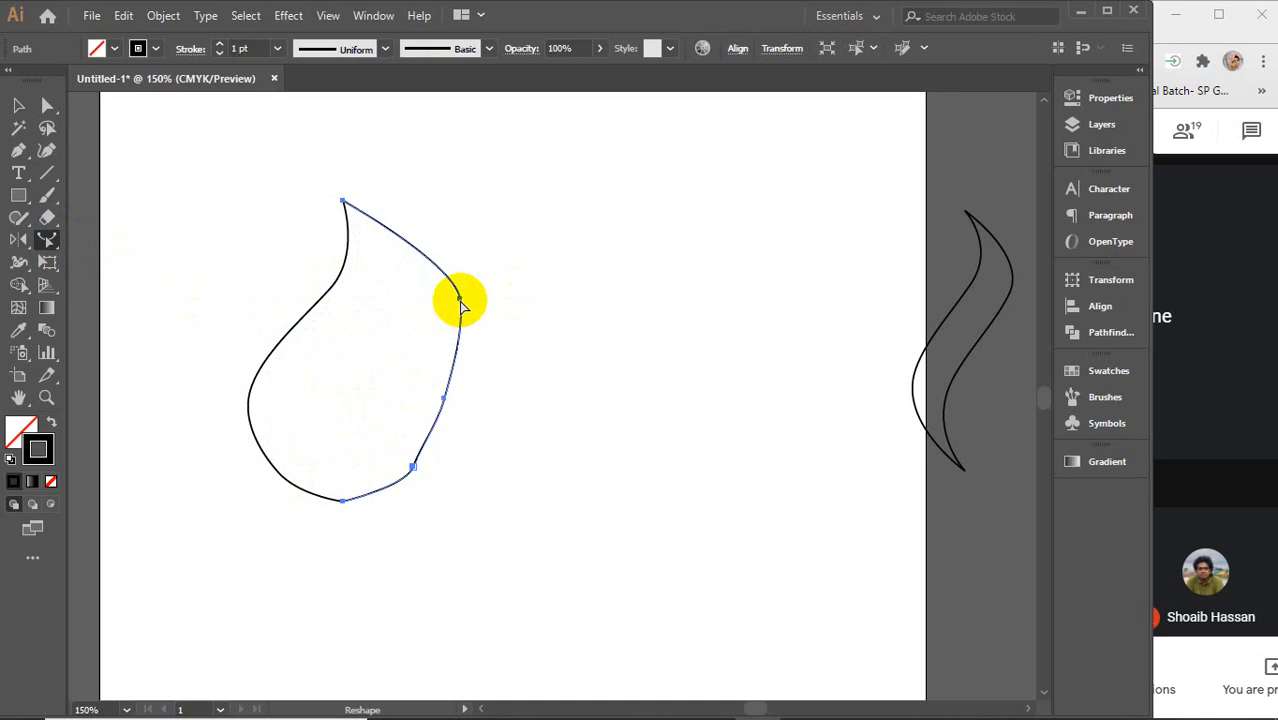
# - Adjust the upper, middle and lower points of the teardrop's right side with the Reshape tool, adding a point near the base
pyautogui.moveTo(460, 299); pyautogui.dragTo(425, 324)
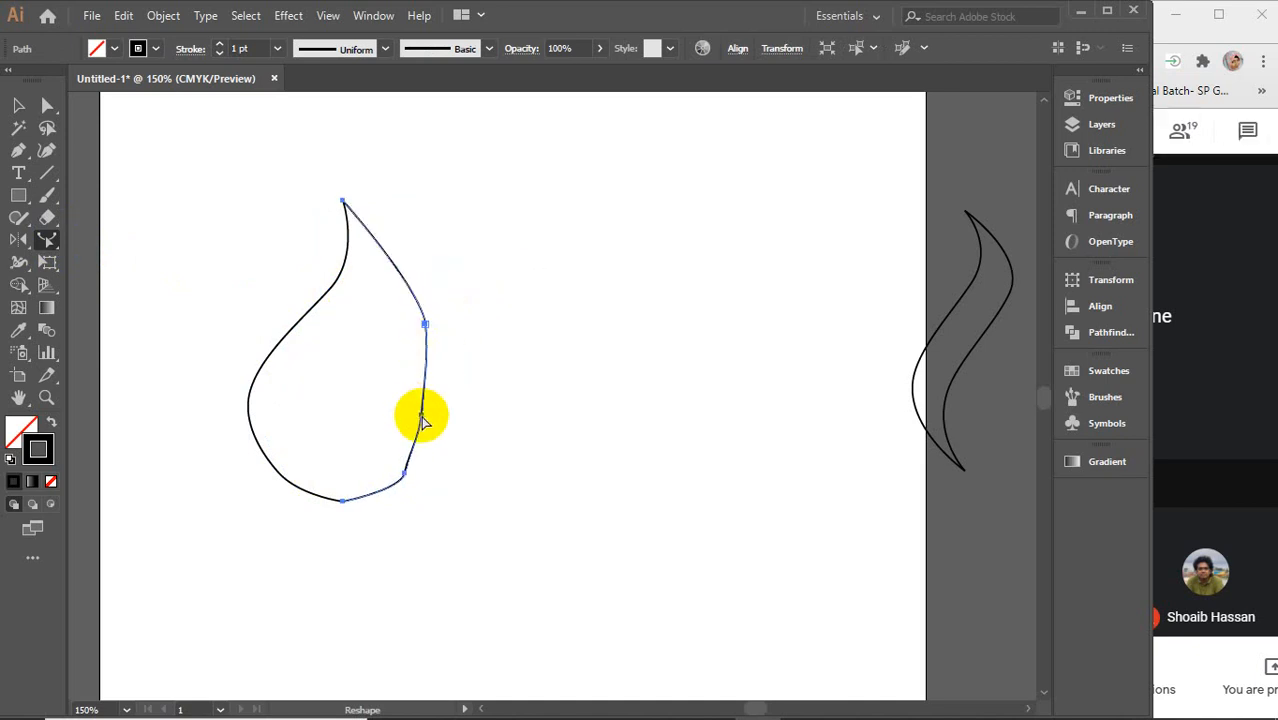
pyautogui.moveTo(422, 420); pyautogui.dragTo(450, 411)
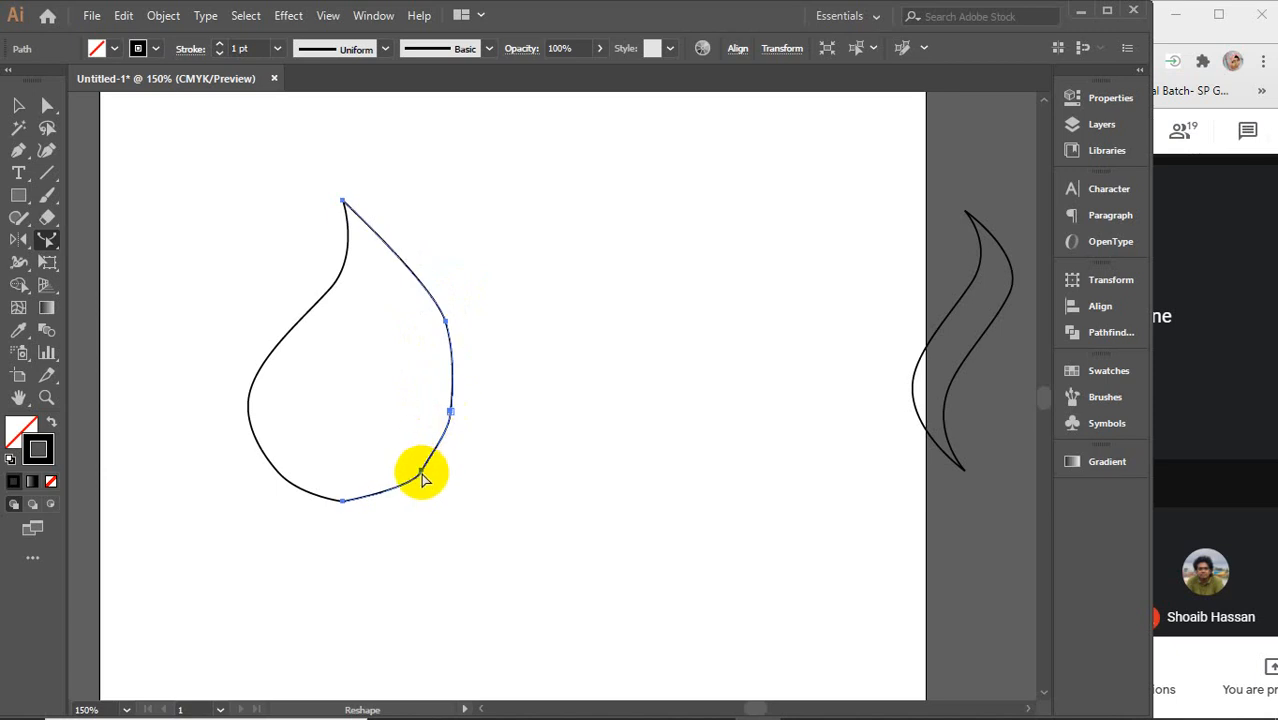
pyautogui.click(418, 478)
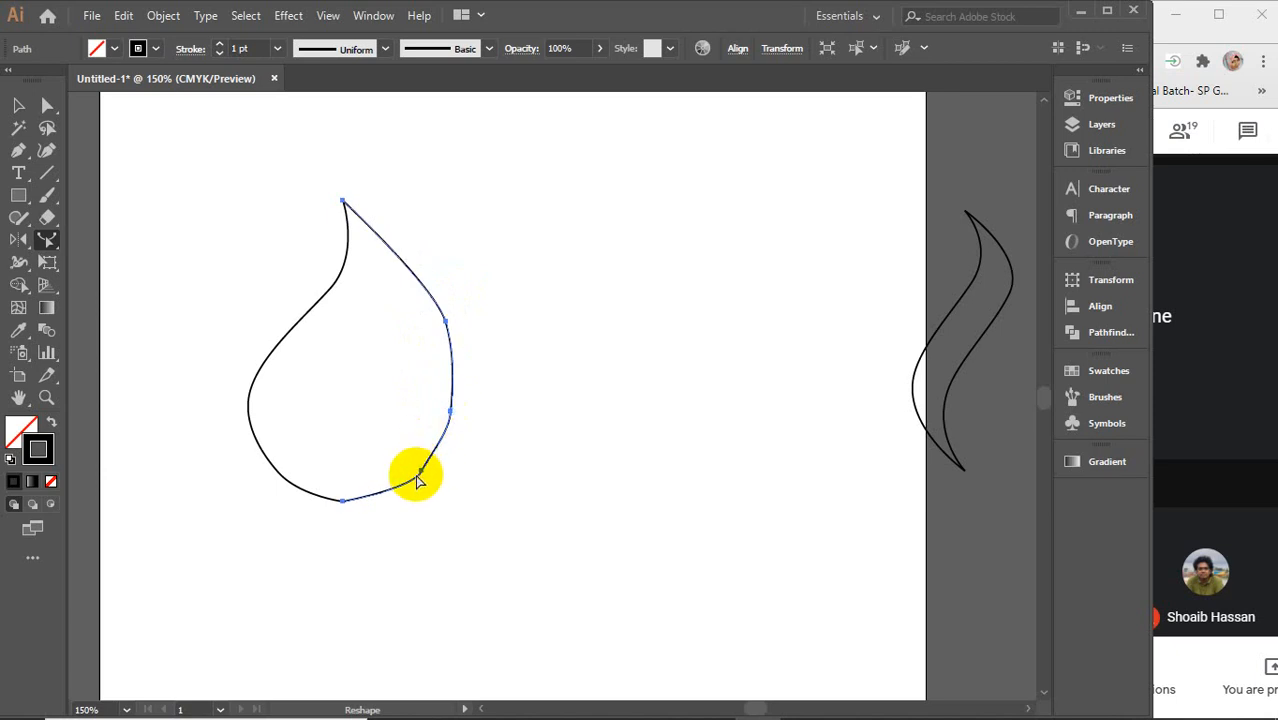
pyautogui.moveTo(419, 471); pyautogui.dragTo(434, 463)
pyautogui.click(391, 490)
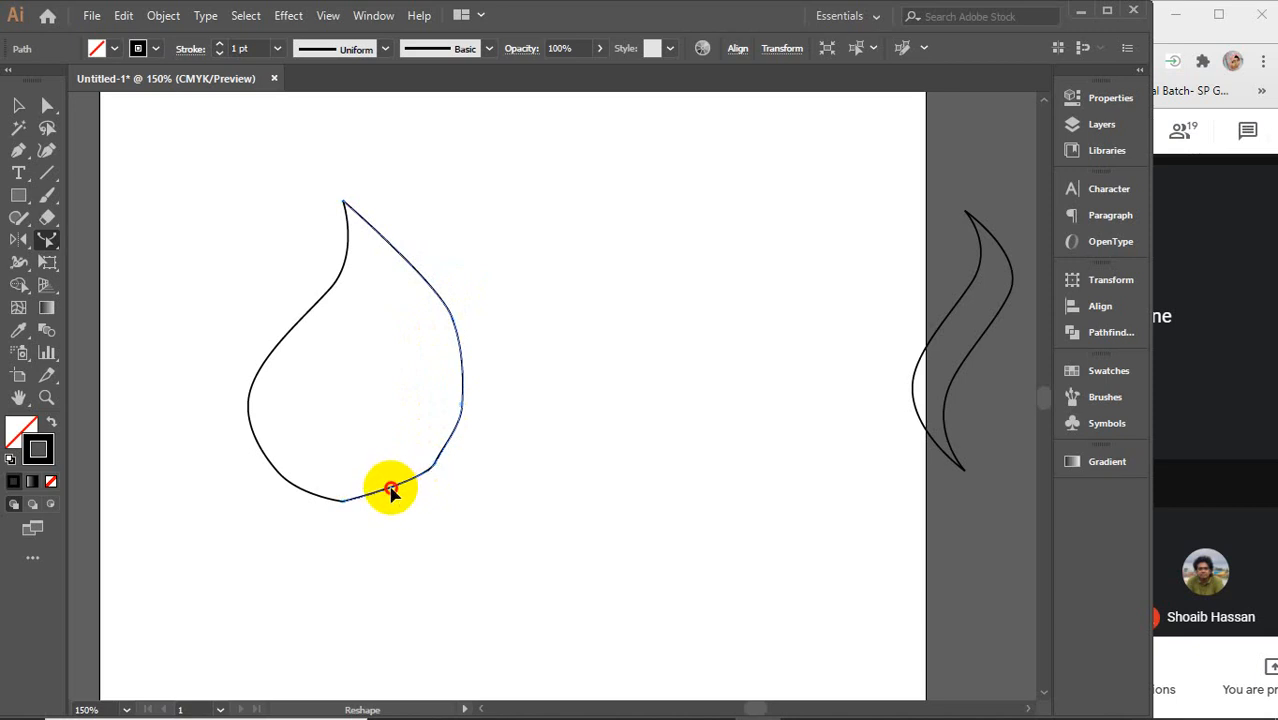
pyautogui.click(391, 490)
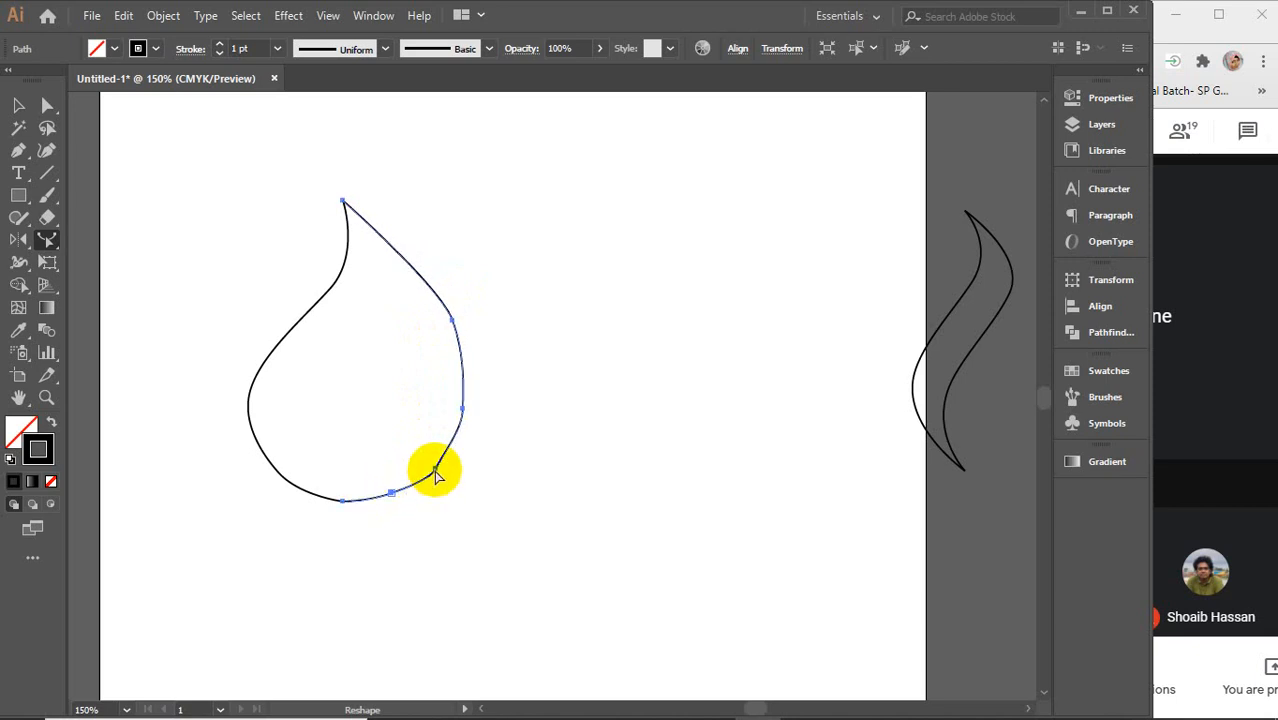
pyautogui.click(435, 470)
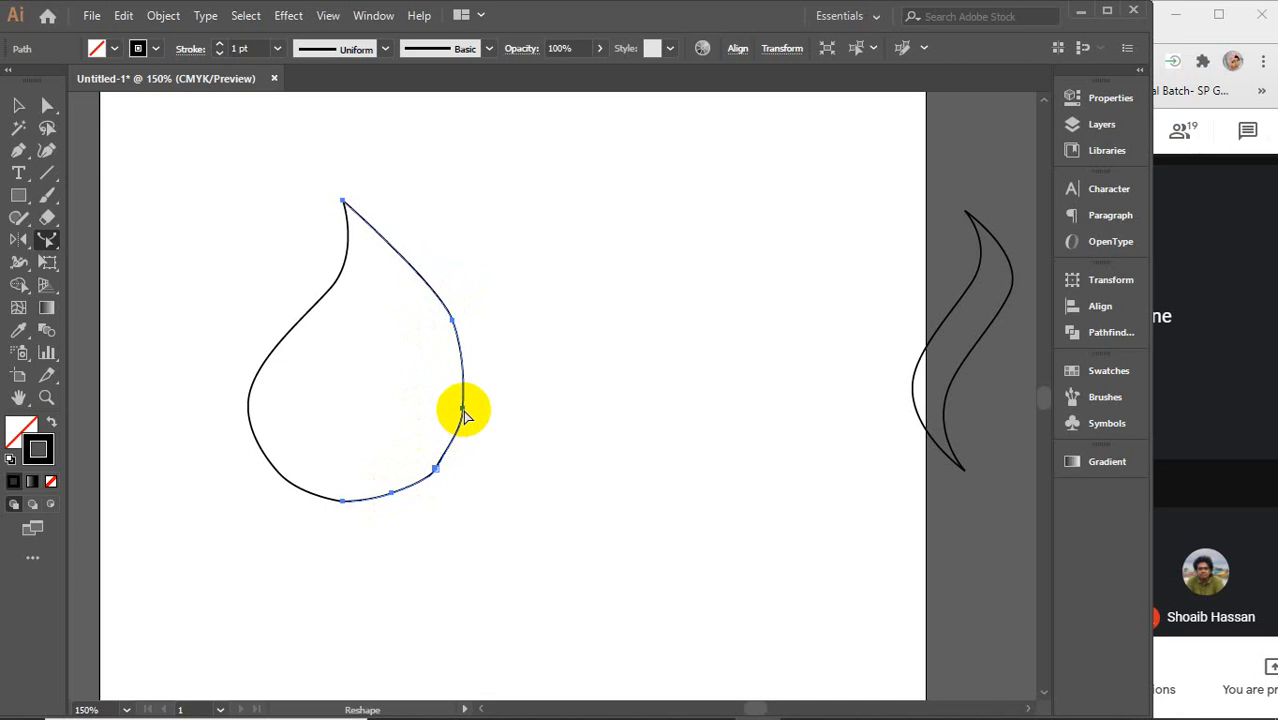
pyautogui.click(462, 410)
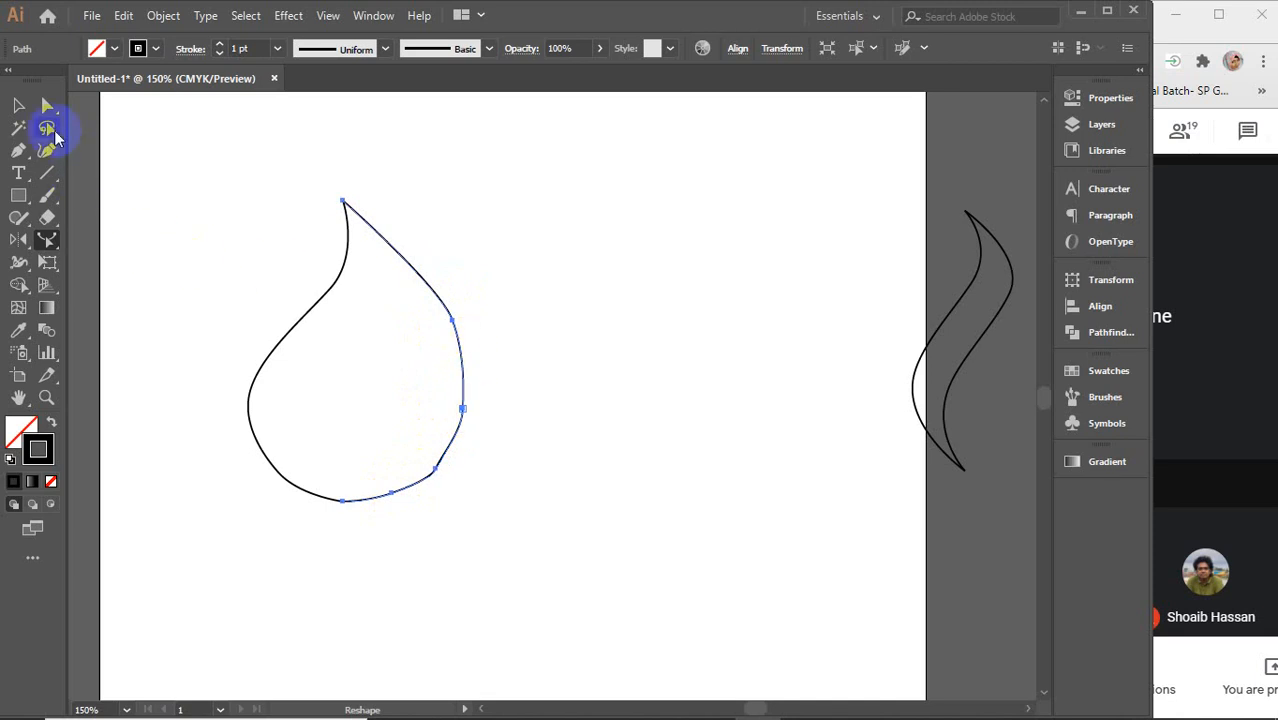
# - With the Curvature tool, remove two lower points from the teardrop's right side, pull the middle point toward the base and add a point beside it
pyautogui.click(47, 150)
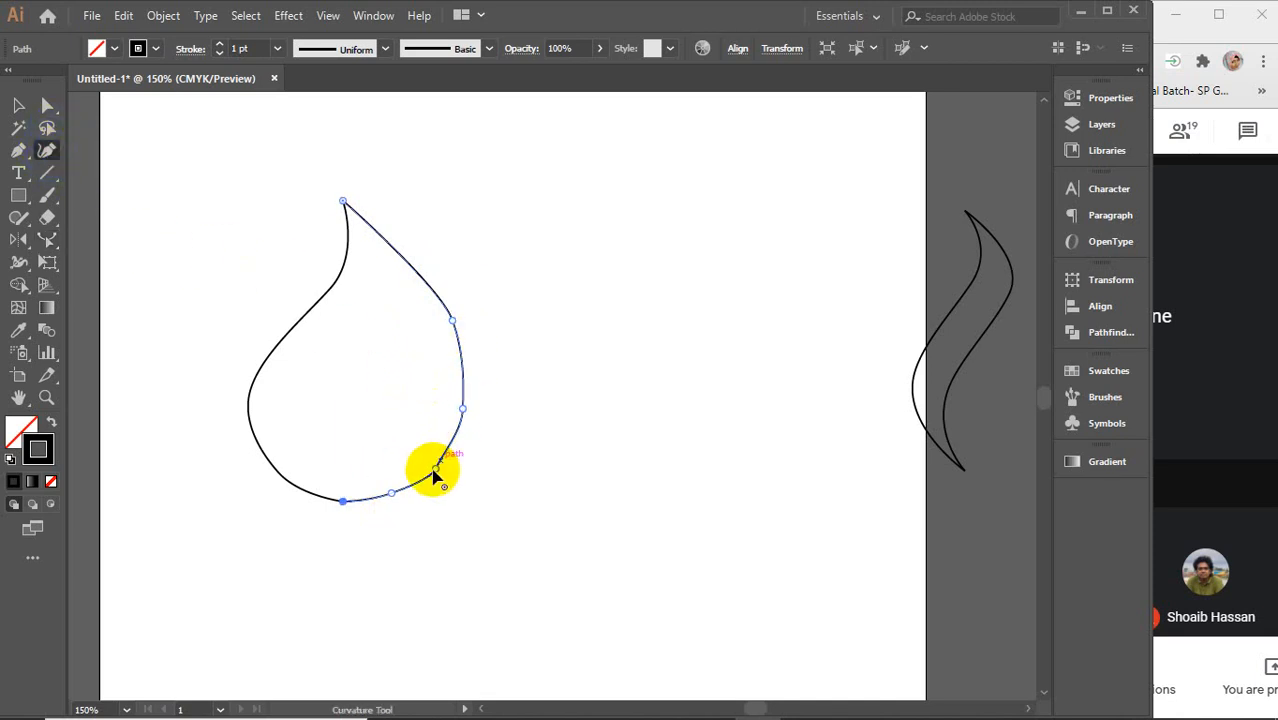
pyautogui.moveTo(439, 468); pyautogui.dragTo(444, 468)
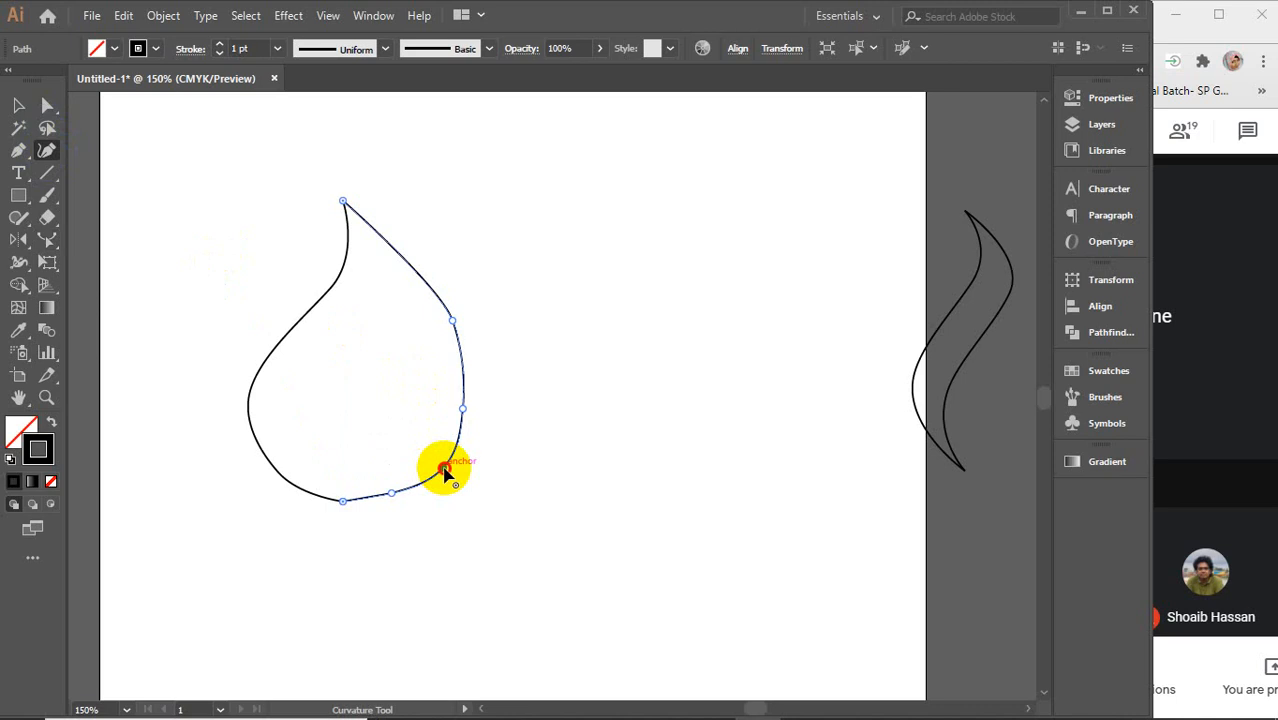
pyautogui.press('Delete')
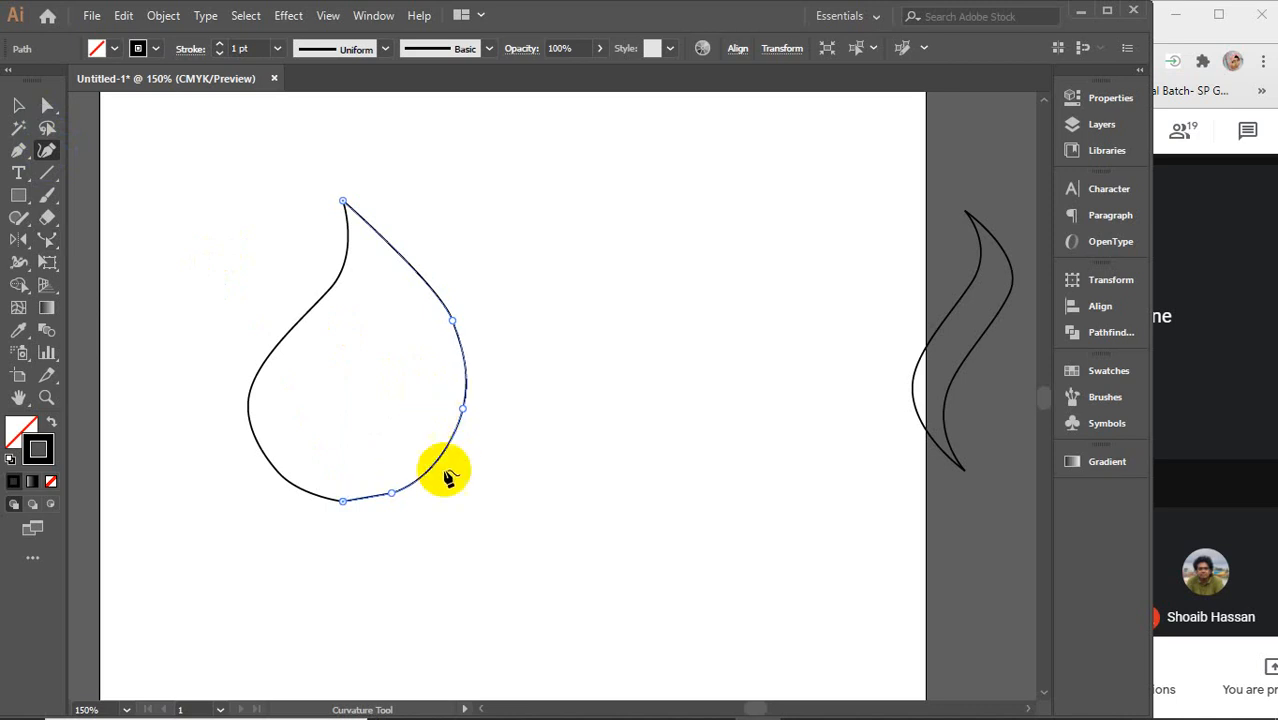
pyautogui.click(391, 494)
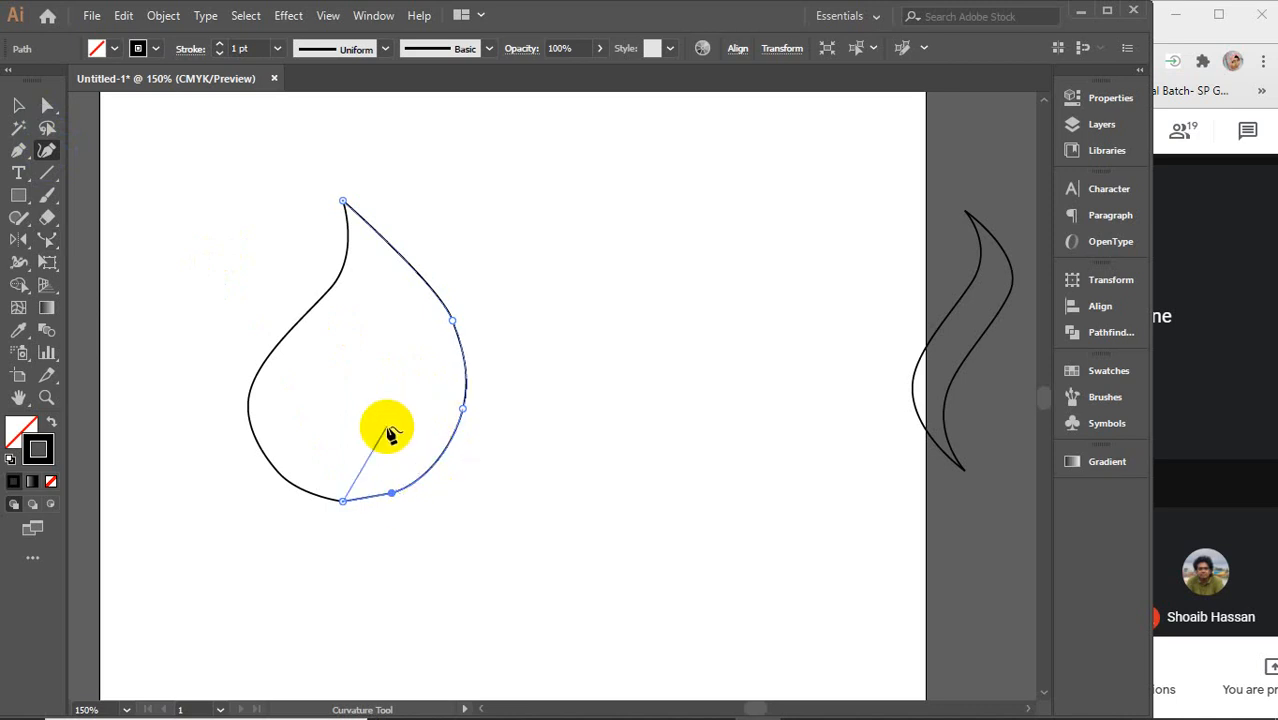
pyautogui.press('Delete')
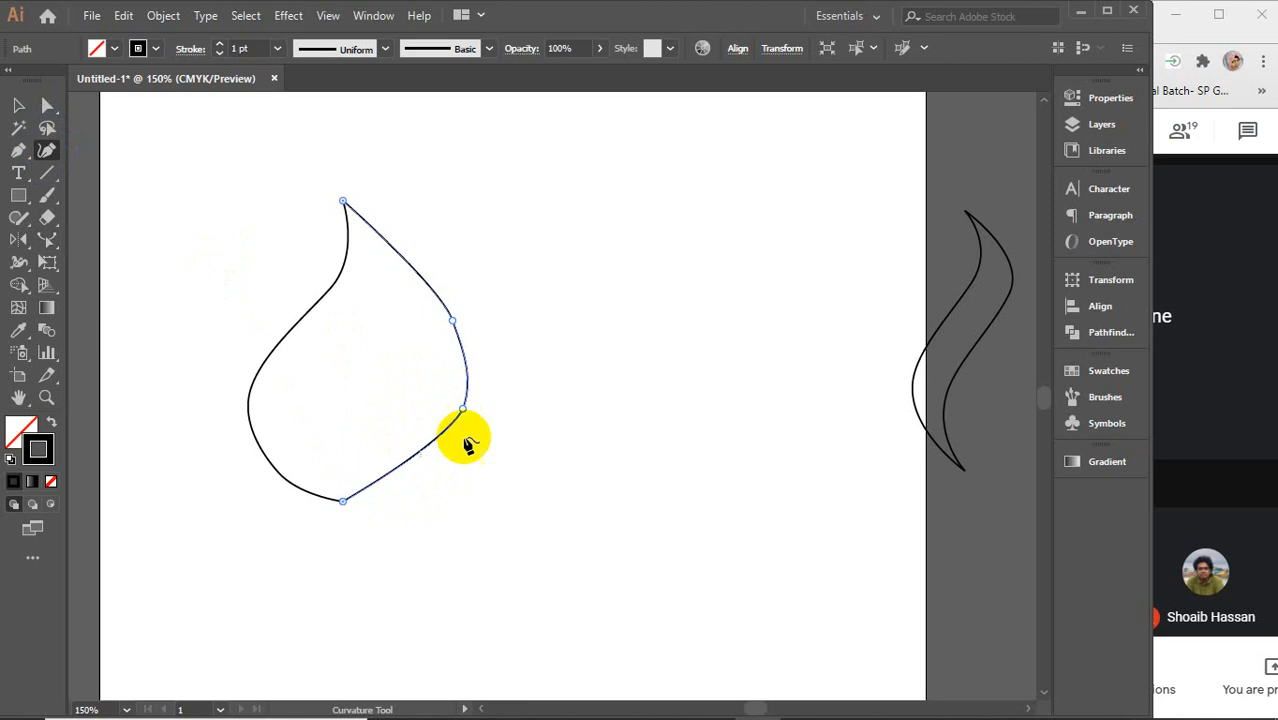
pyautogui.moveTo(463, 408); pyautogui.dragTo(420, 471)
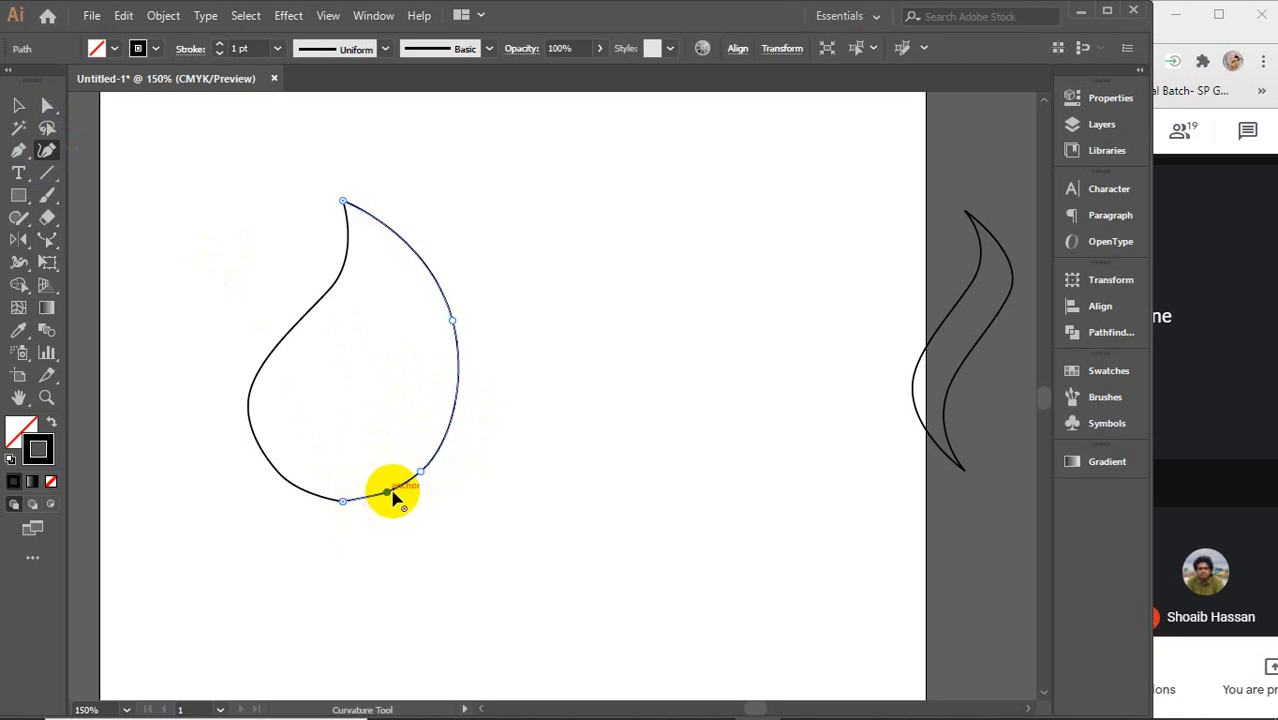
pyautogui.click(388, 493)
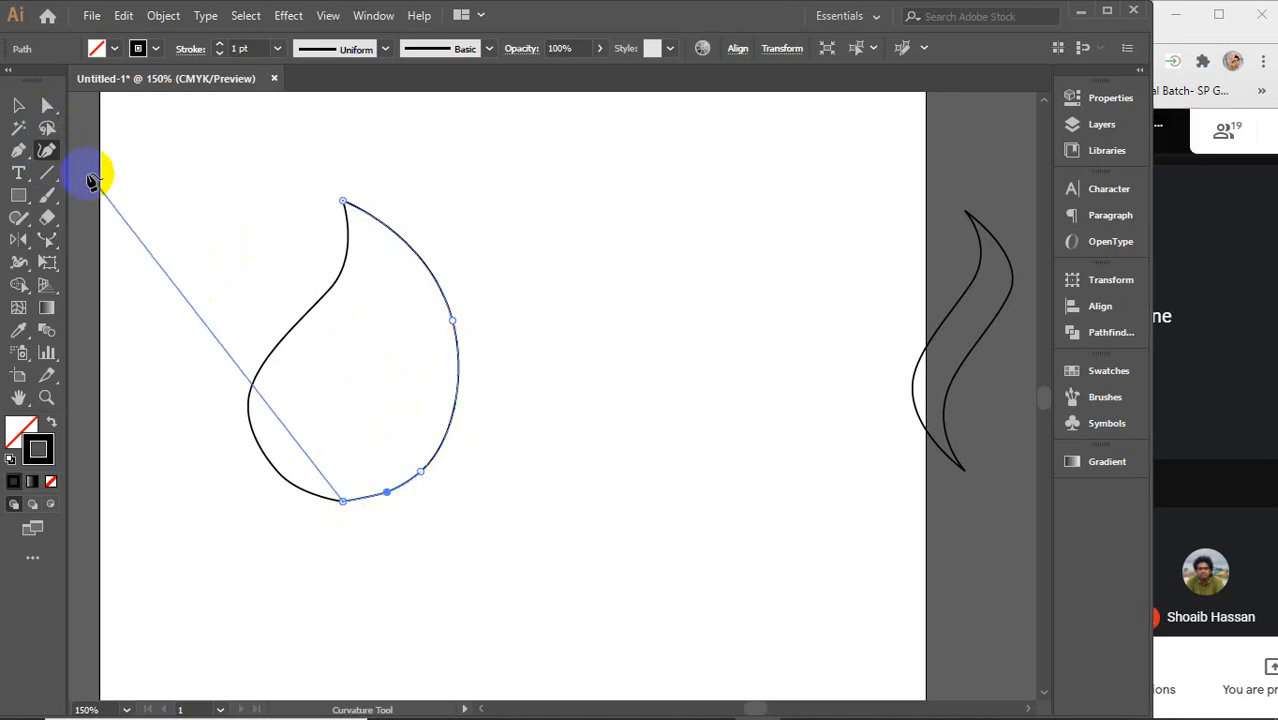
# - Push the teardrop's lower right edge slightly outward with the Reshape tool, adding points near the base
pyautogui.click(48, 238)
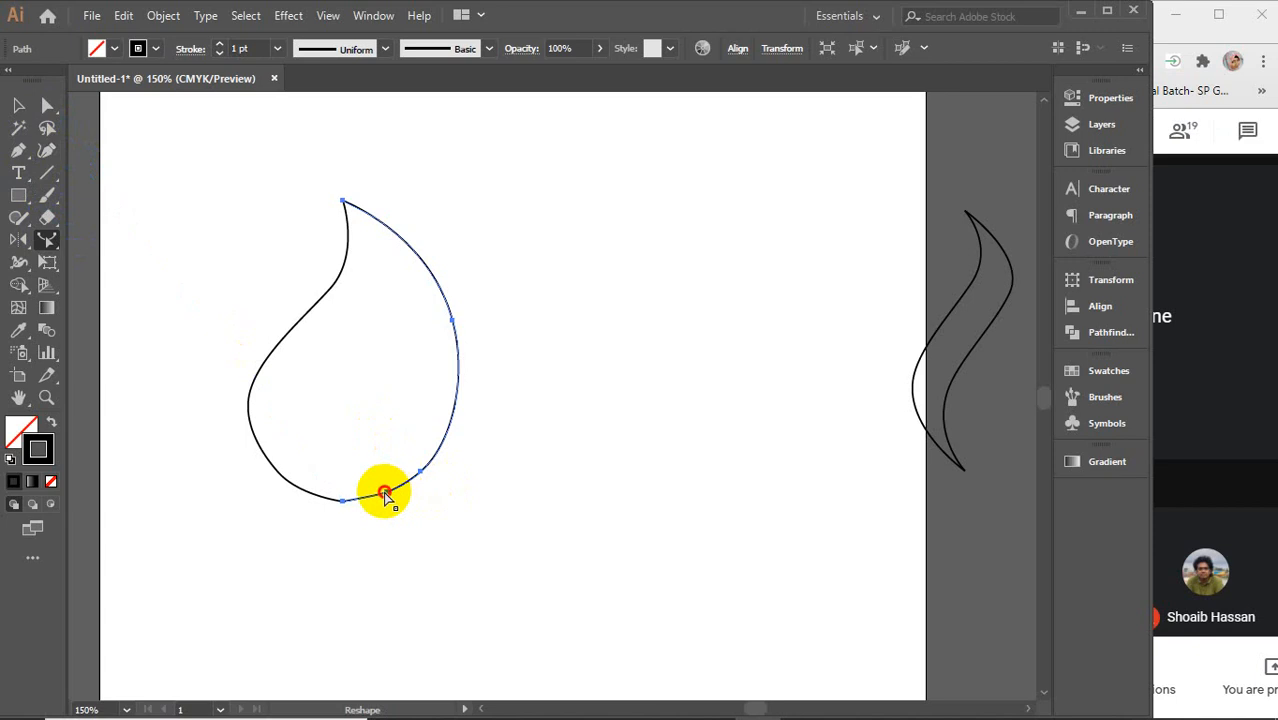
pyautogui.moveTo(384, 500); pyautogui.dragTo(391, 496)
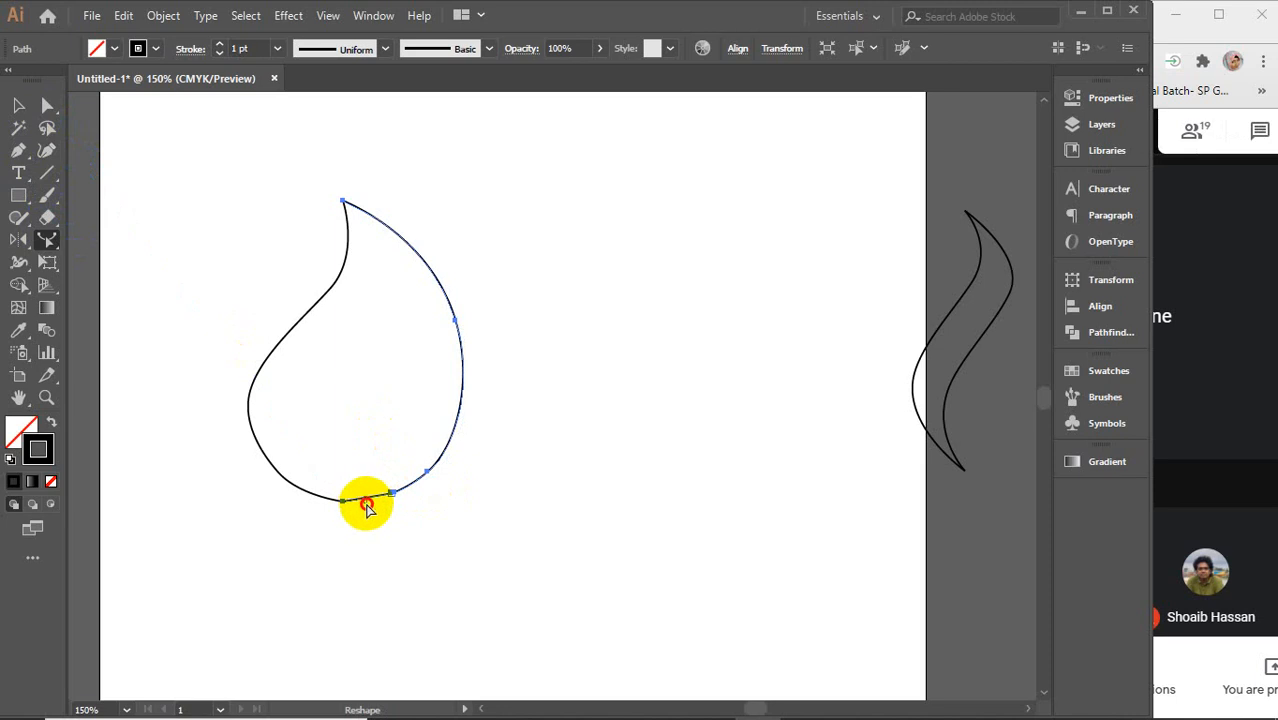
pyautogui.scroll(3, 370, 510)
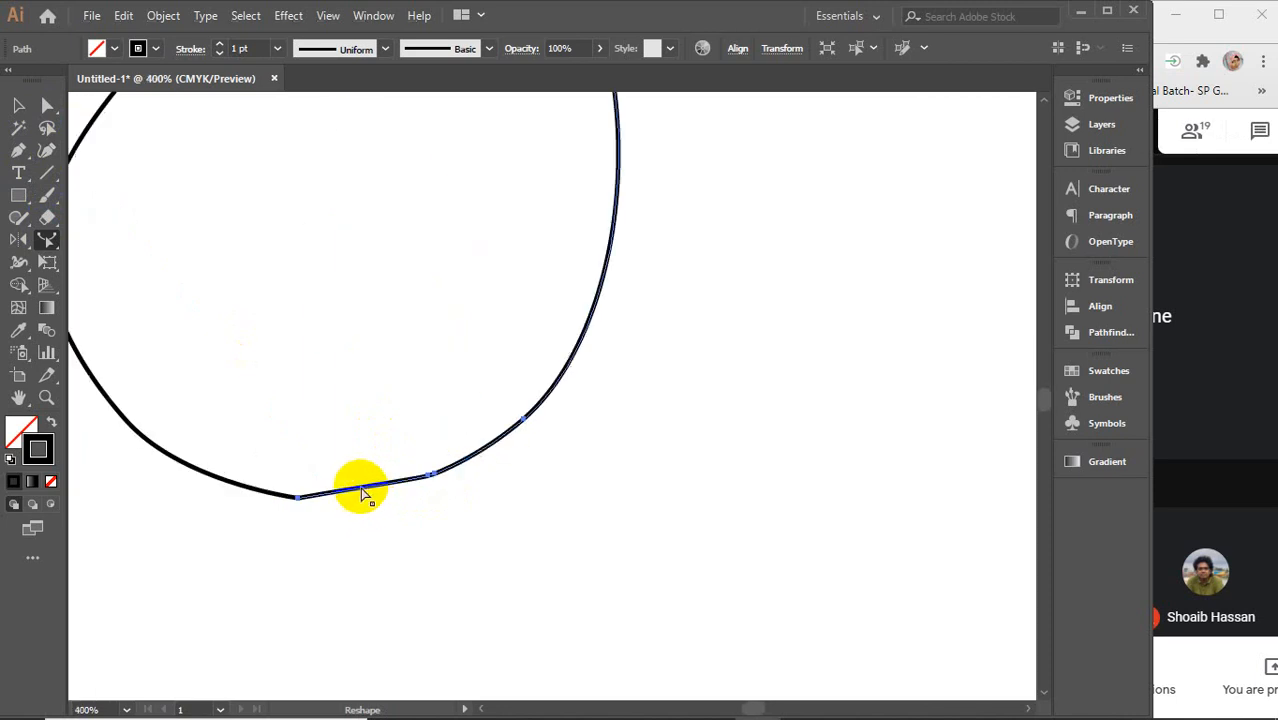
pyautogui.moveTo(366, 492); pyautogui.dragTo(366, 502)
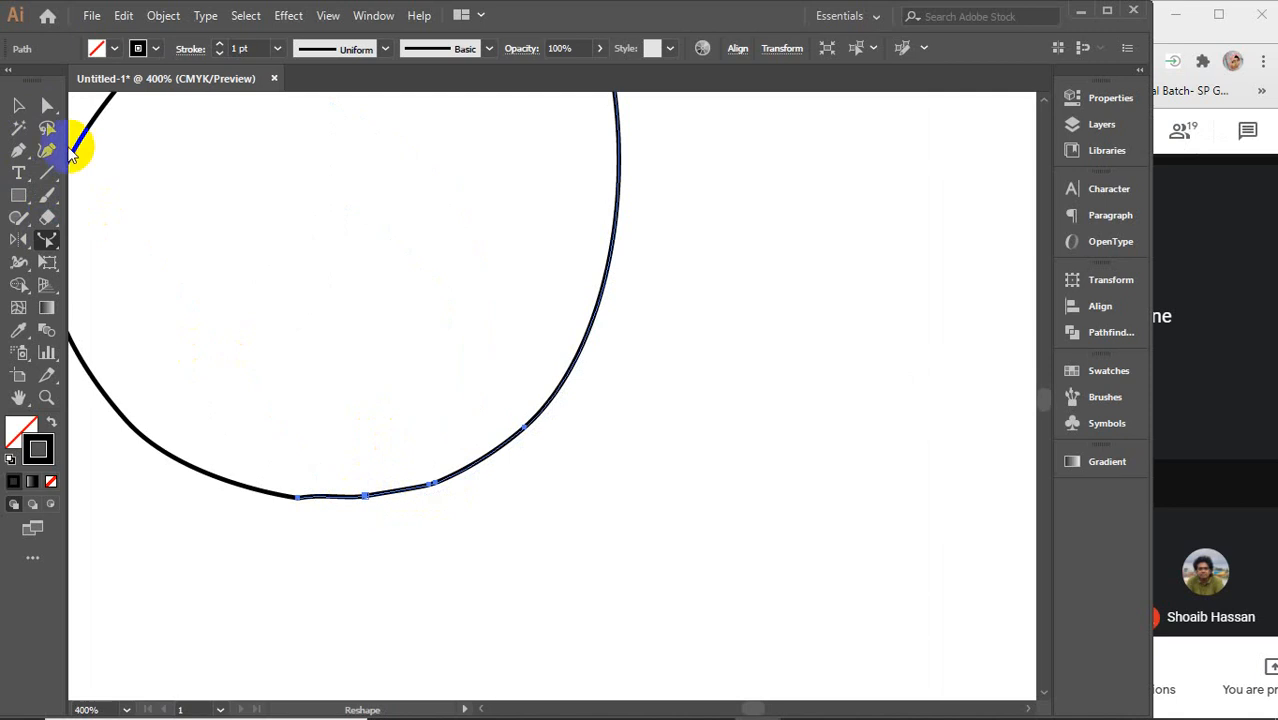
# - Remove the extra points beside the teardrop's base with the Curvature tool to smooth its lower right edge
pyautogui.click(47, 150)
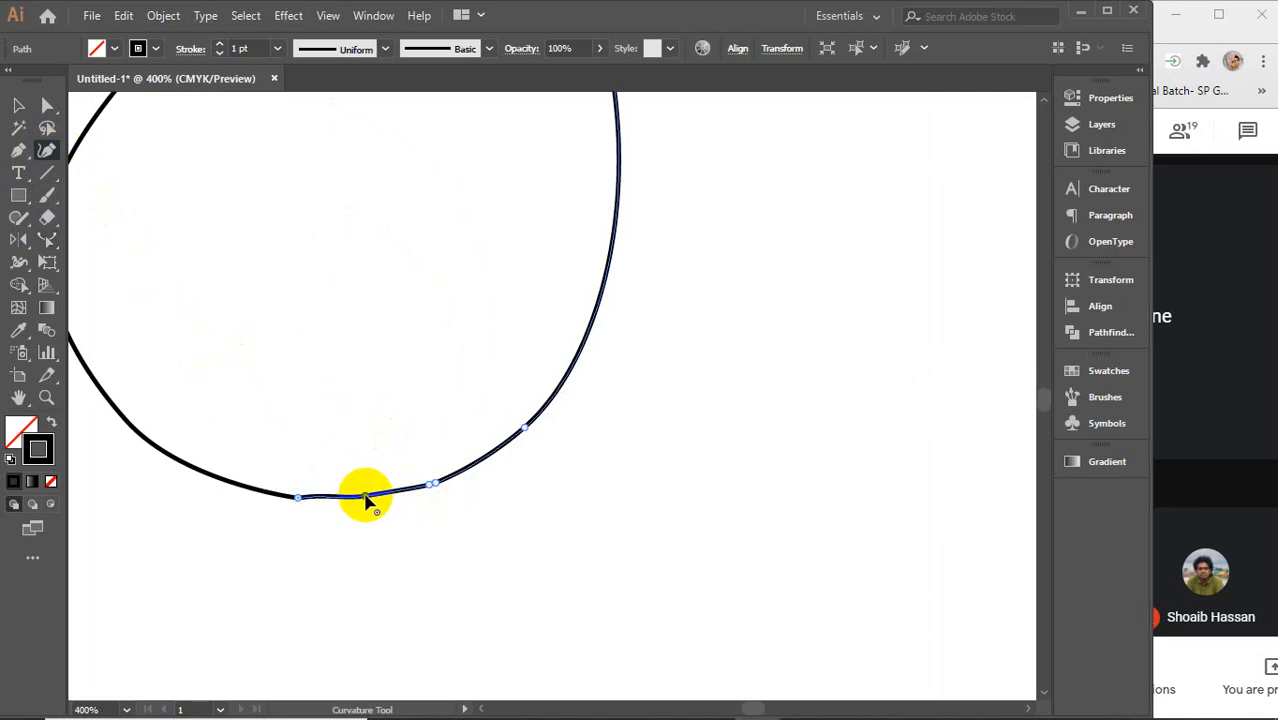
pyautogui.click(366, 497)
pyautogui.press('Delete')
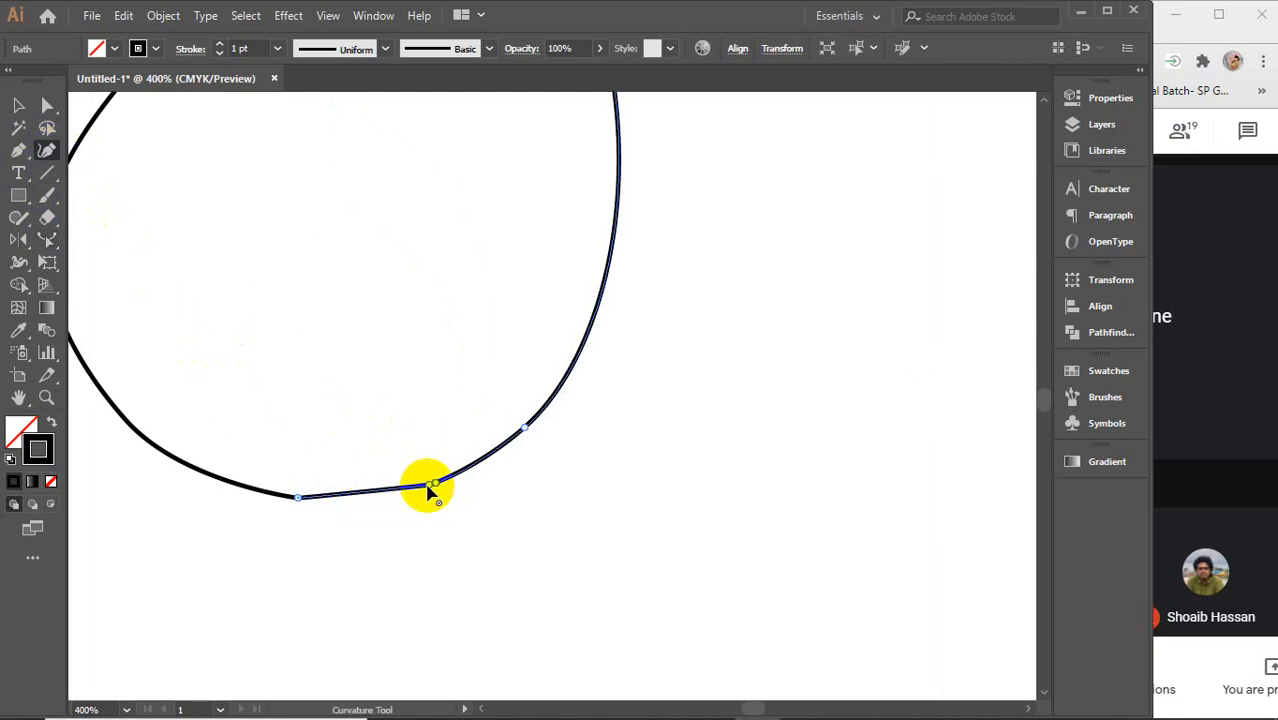
pyautogui.press('Escape')
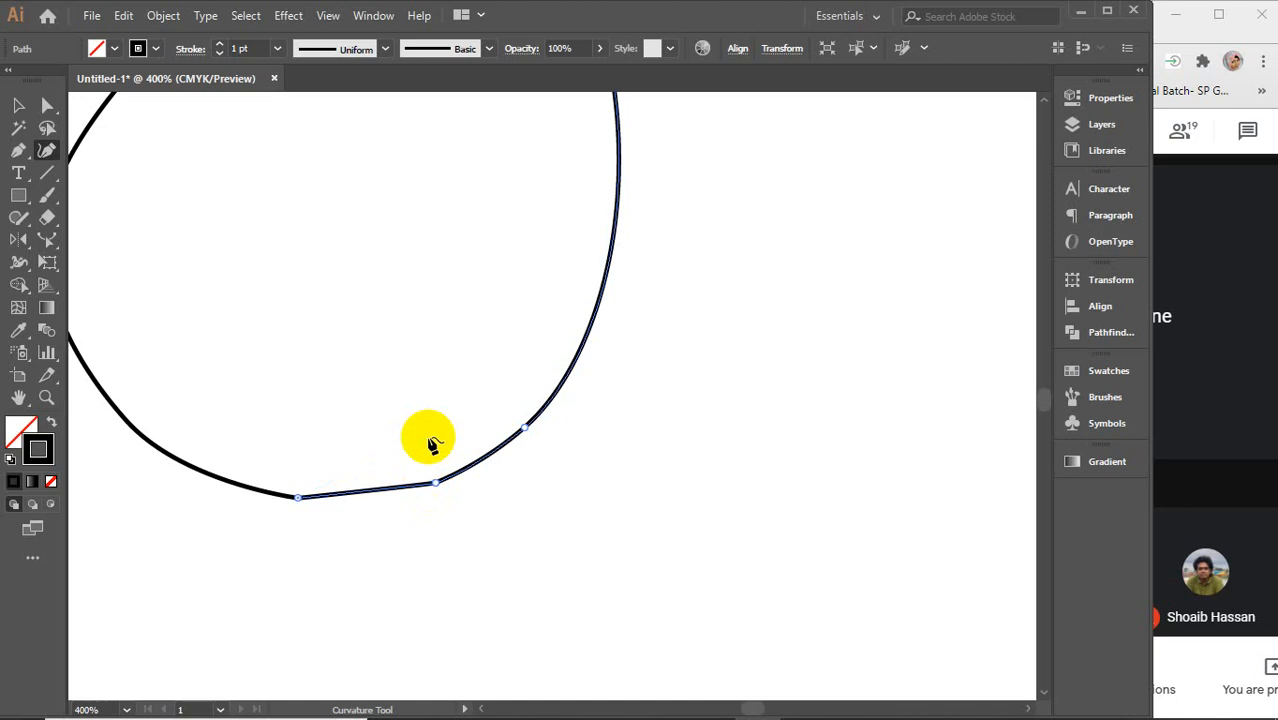
pyautogui.moveTo(436, 483); pyautogui.dragTo(436, 441)
pyautogui.hotkey('ctrl', 'z')
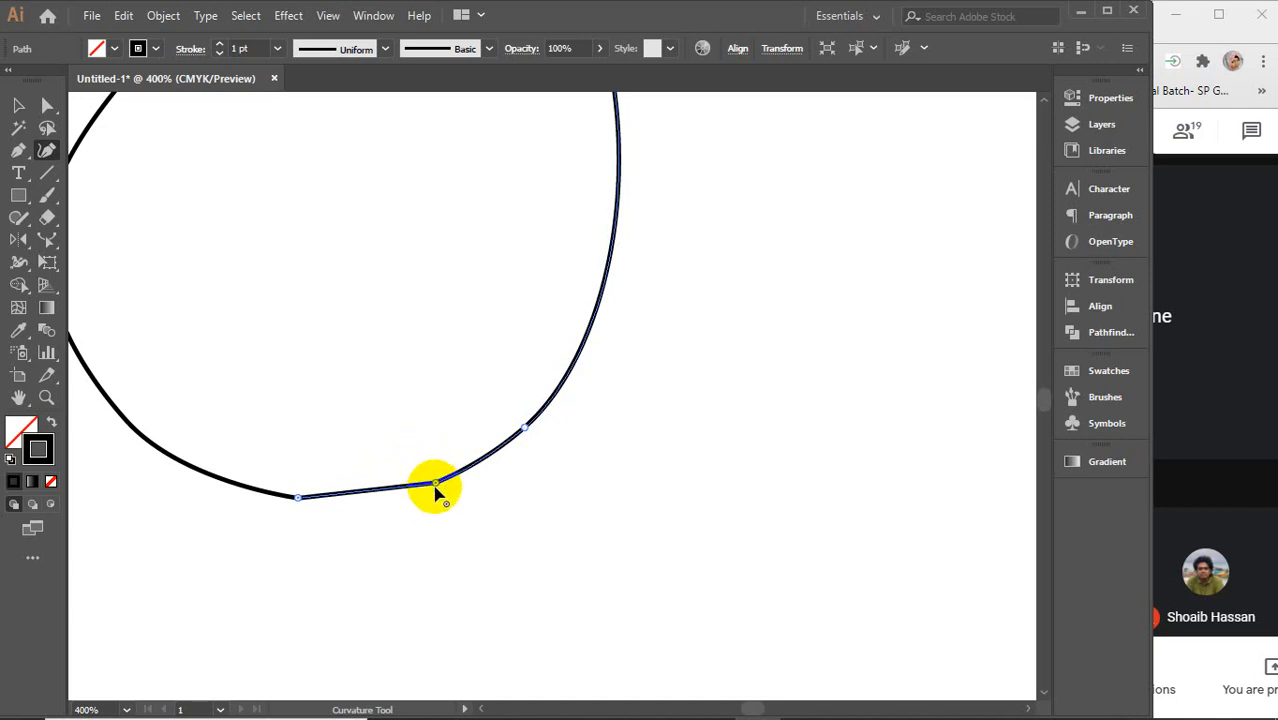
pyautogui.doubleClick(436, 483)
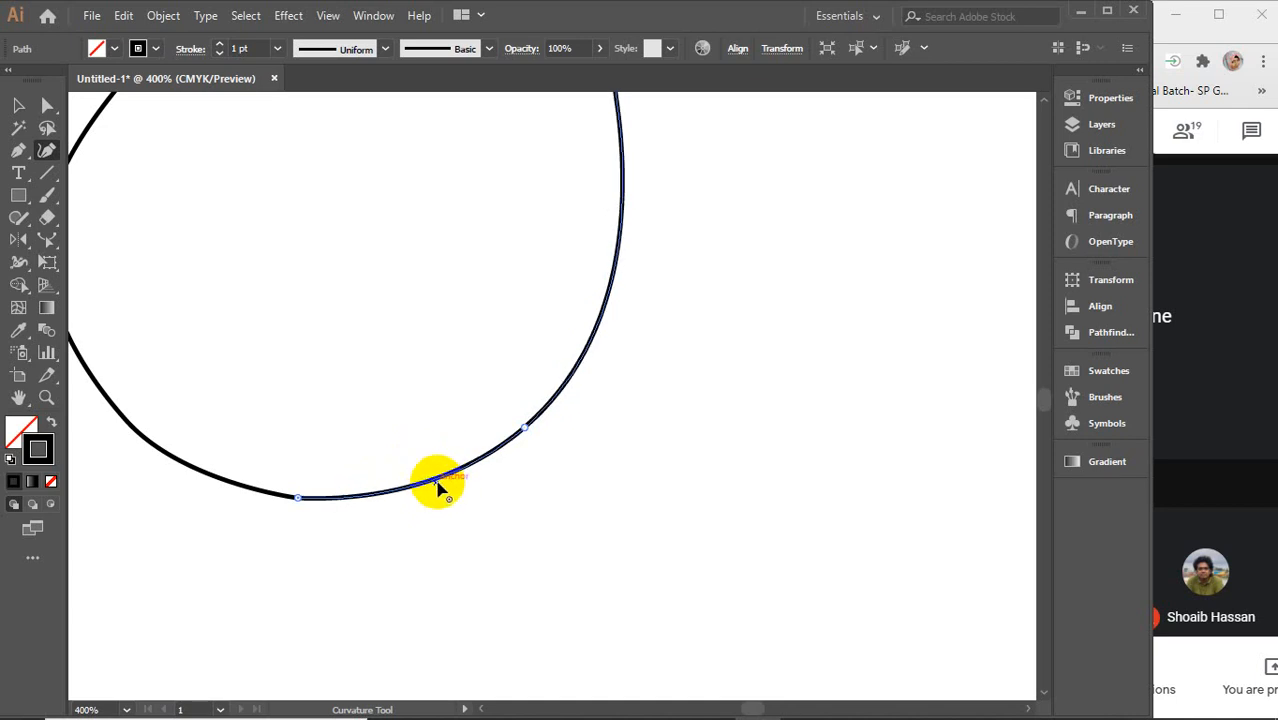
pyautogui.scroll(-2, 437, 487)
pyautogui.scroll(-1, 447, 470)
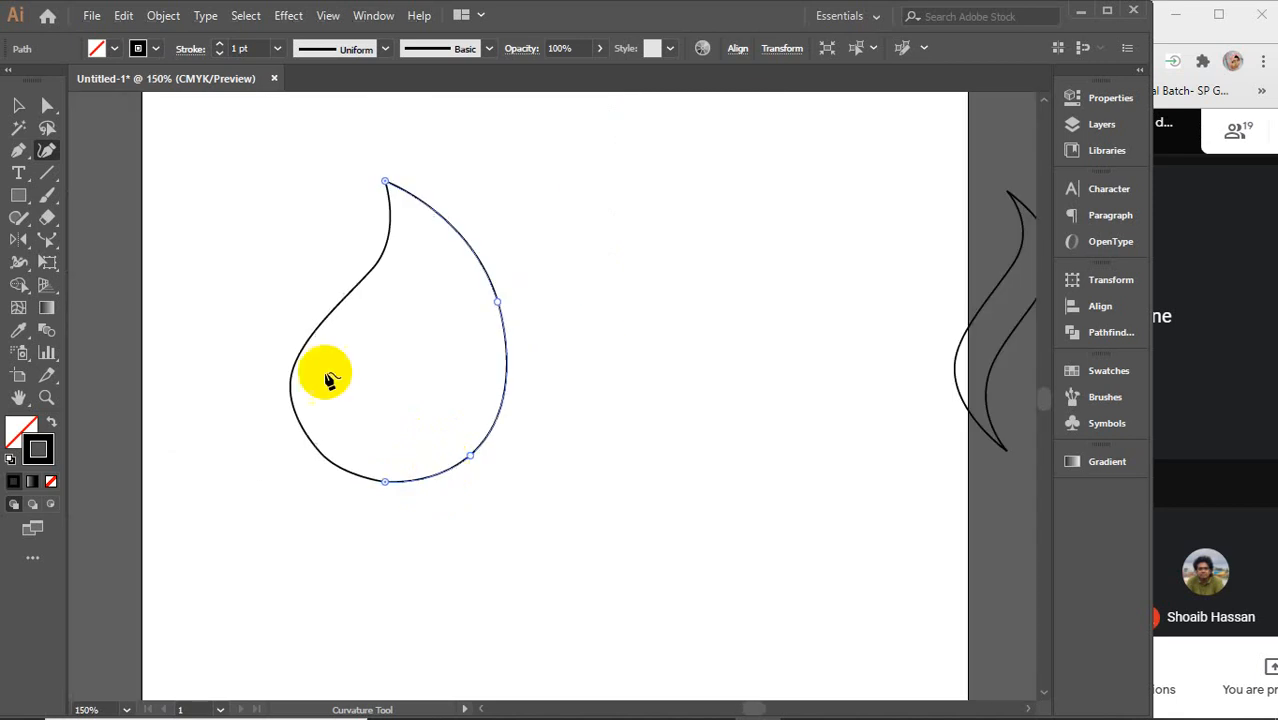
# - Deselect the reshaped half and unlock the locked S-curve
pyautogui.click(18, 105)
pyautogui.click(709, 360)
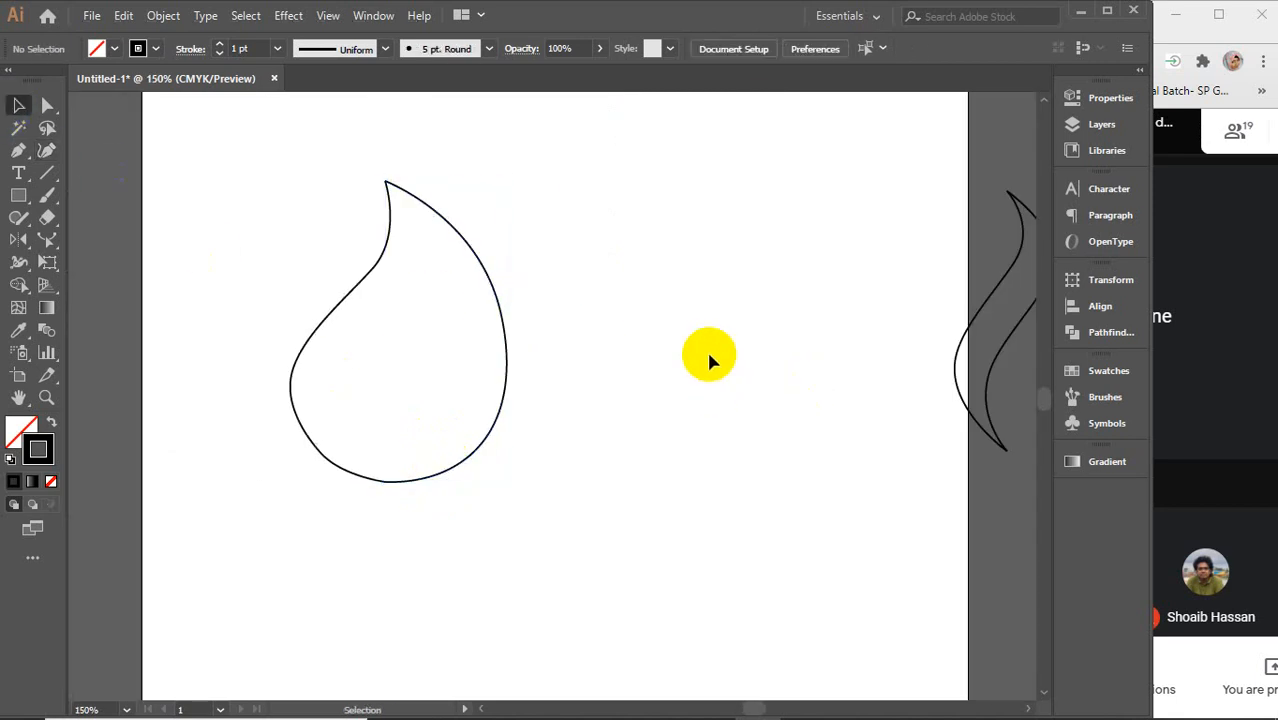
pyautogui.press('a')
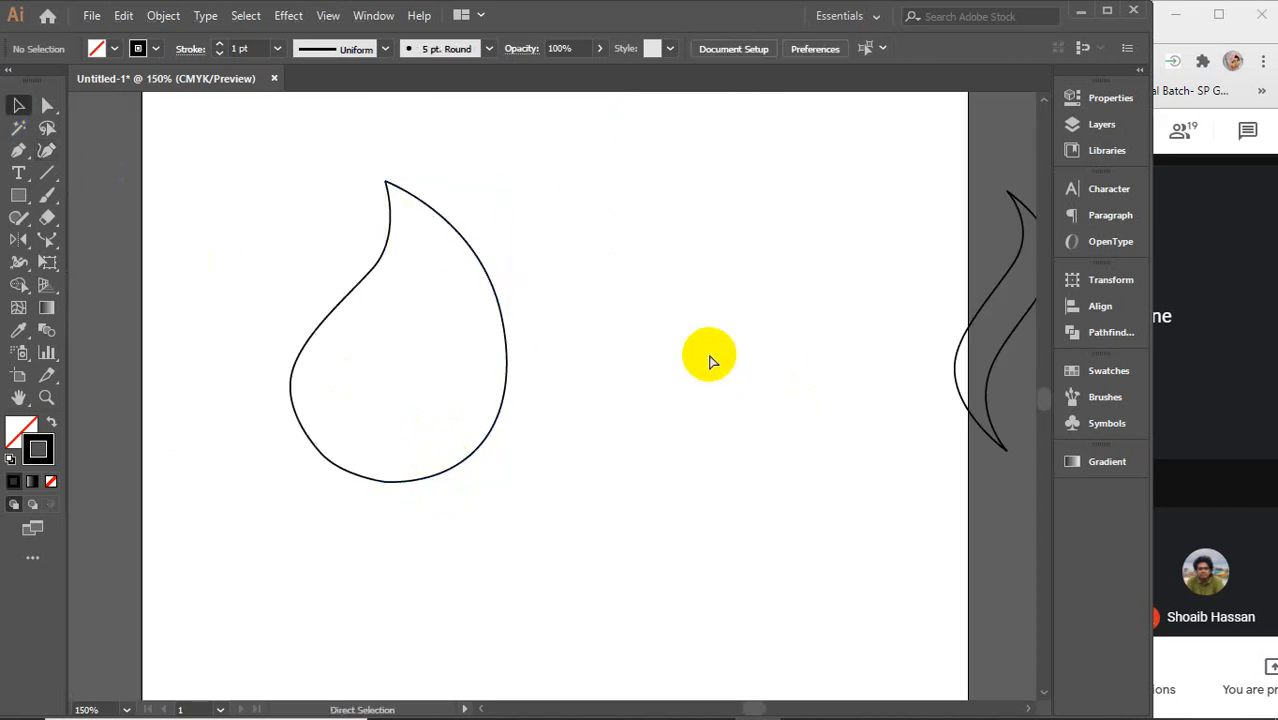
pyautogui.hotkey('ctrl', 'alt', '2')
pyautogui.click(691, 345)
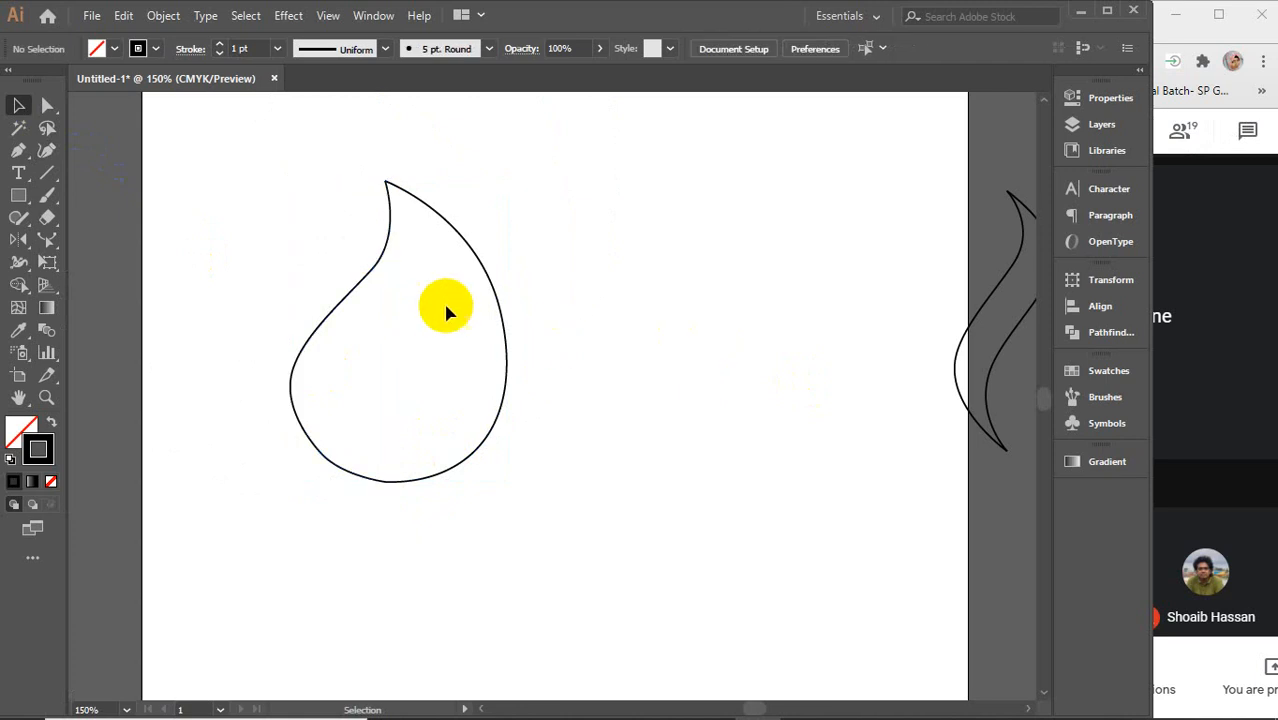
# - Group the two halves of the teardrop and move the group to the right part of the artboard
pyautogui.moveTo(216, 196); pyautogui.dragTo(568, 558)
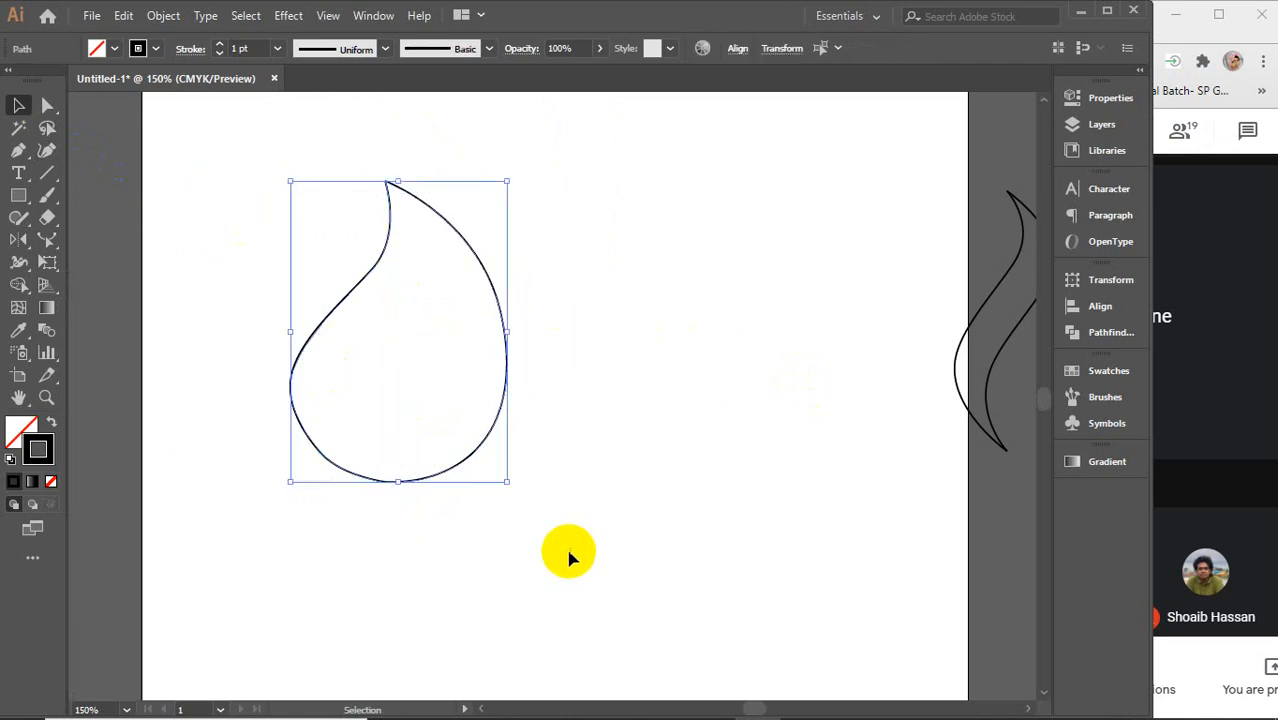
pyautogui.click(572, 479)
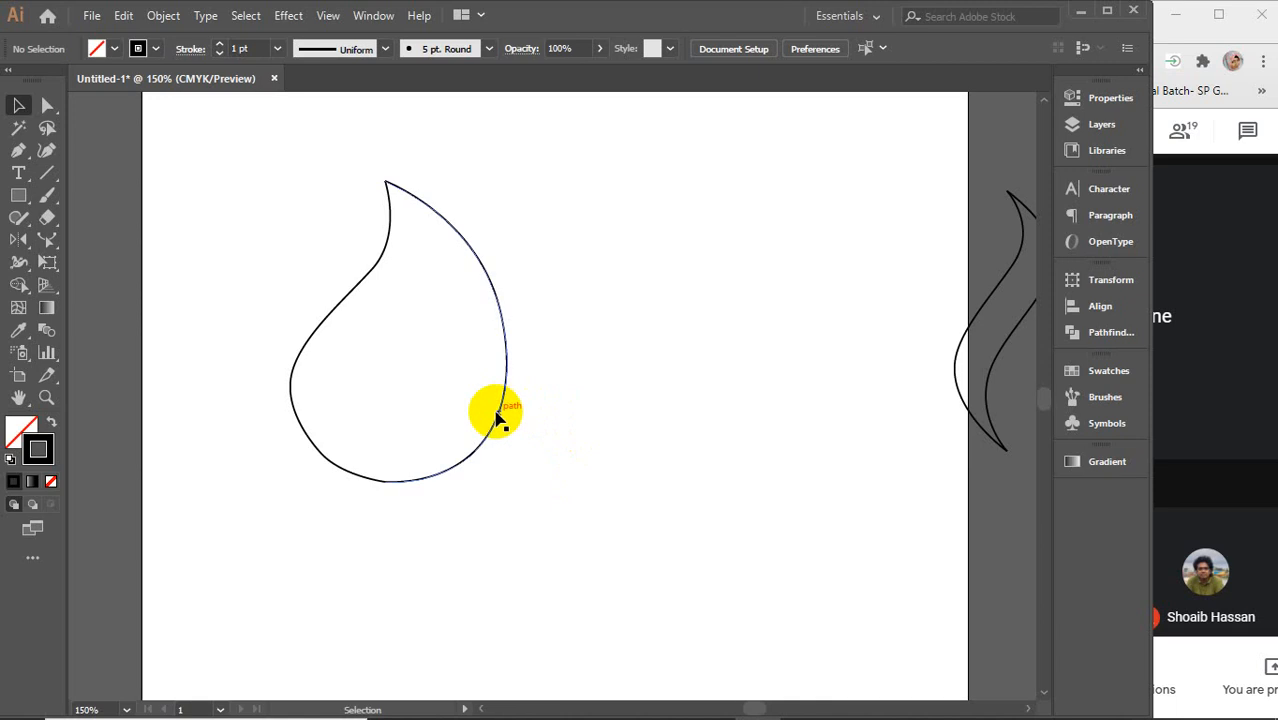
pyautogui.moveTo(505, 410); pyautogui.dragTo(913, 410)
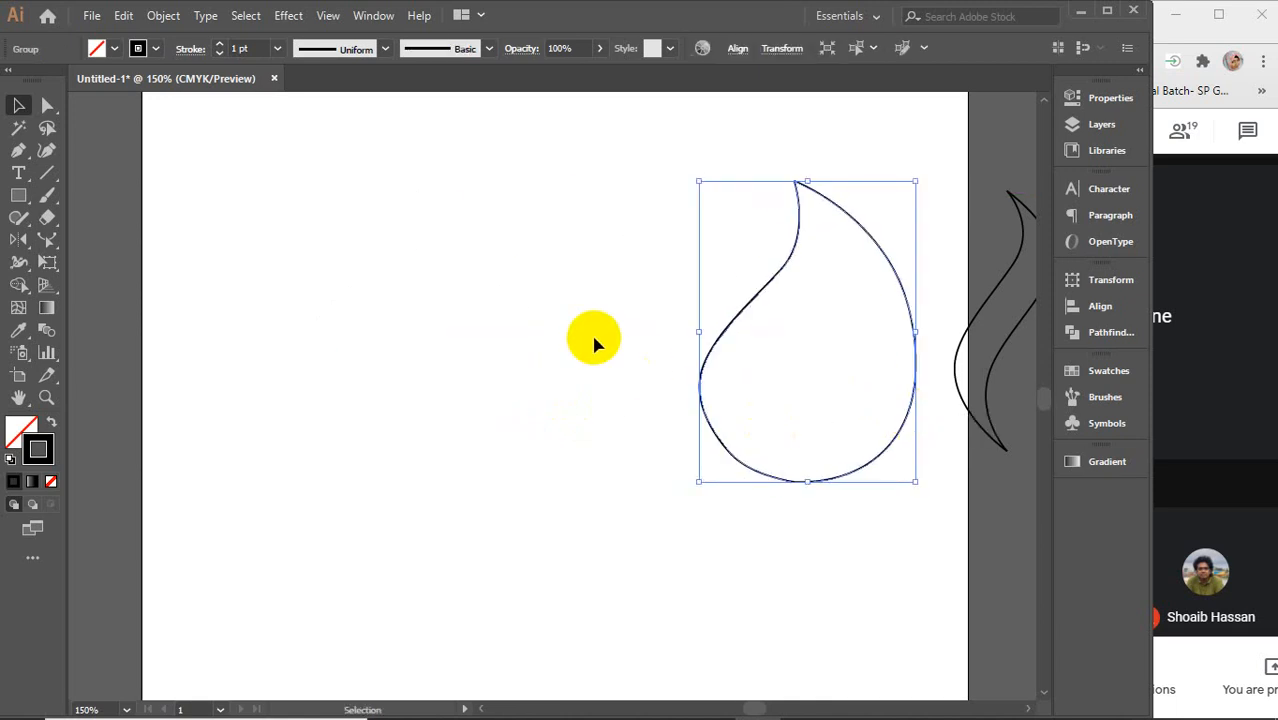
# - Draw a horizontal line left of the teardrop and bend it into a wave with the Reshape tool, left part down and right part up
pyautogui.click(47, 172)
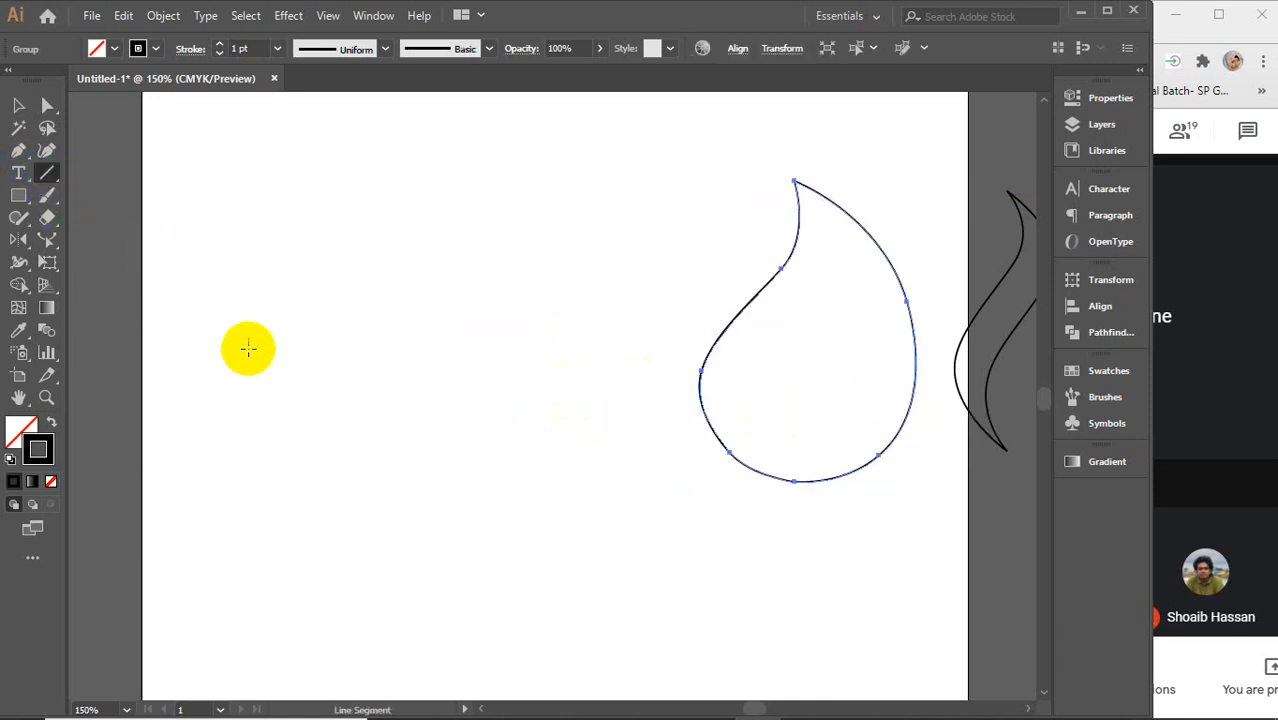
pyautogui.moveTo(203, 355); pyautogui.dragTo(586, 355)
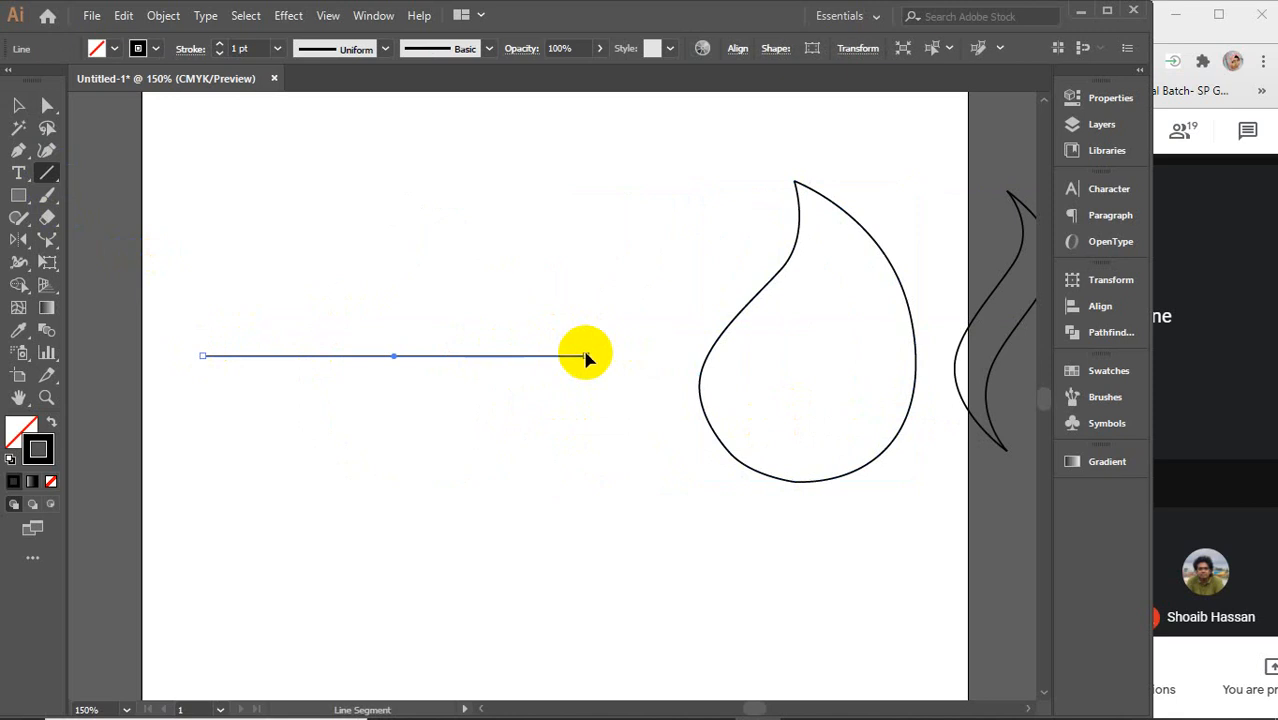
pyautogui.click(47, 240)
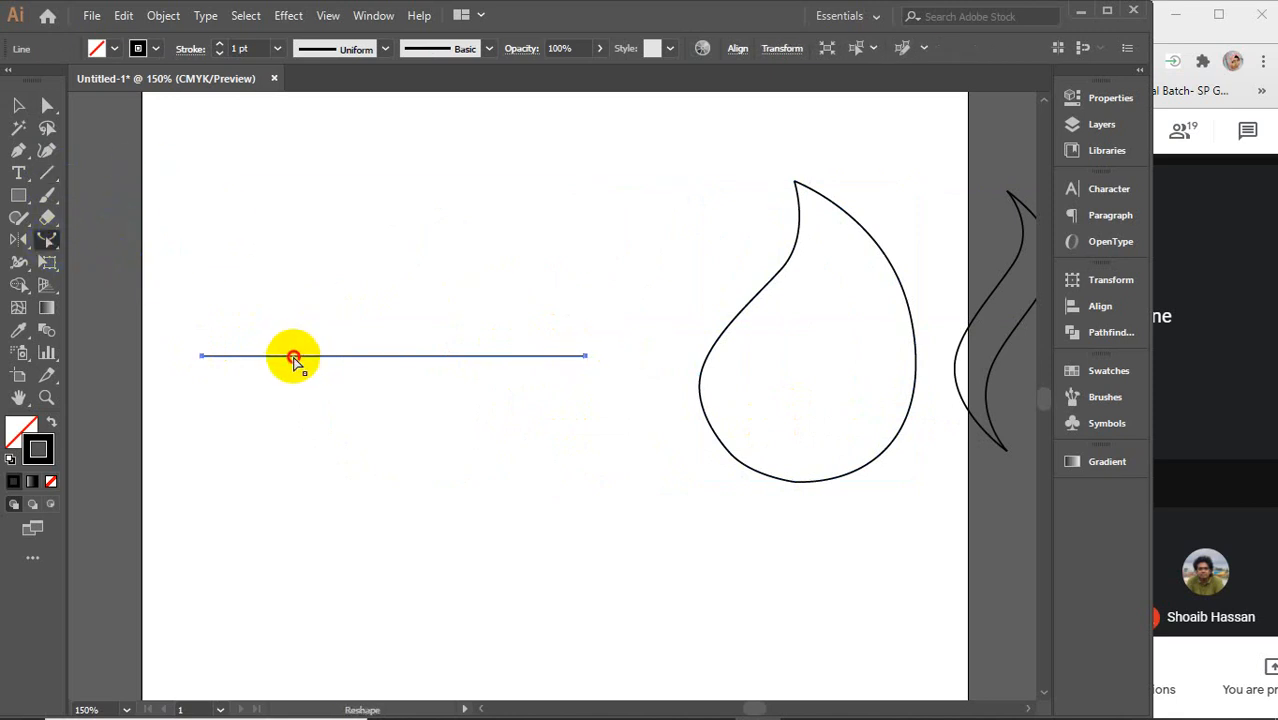
pyautogui.moveTo(293, 357); pyautogui.dragTo(292, 432)
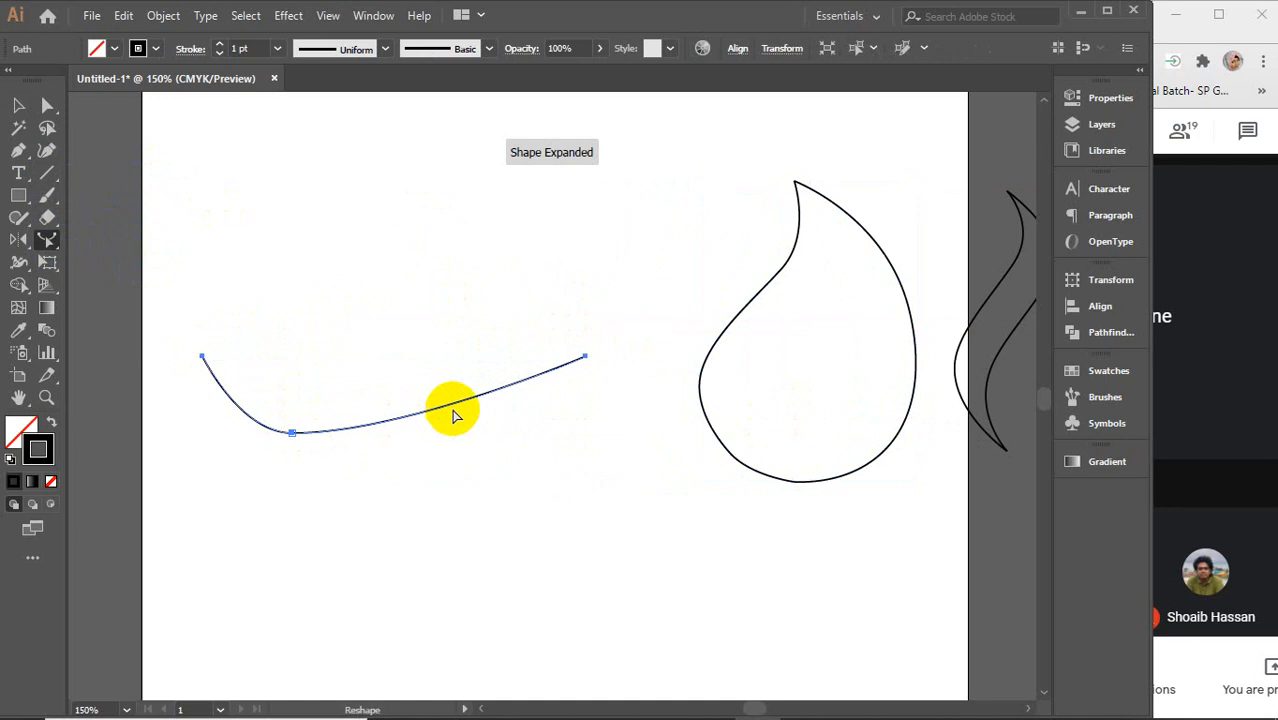
pyautogui.moveTo(447, 403); pyautogui.dragTo(442, 339)
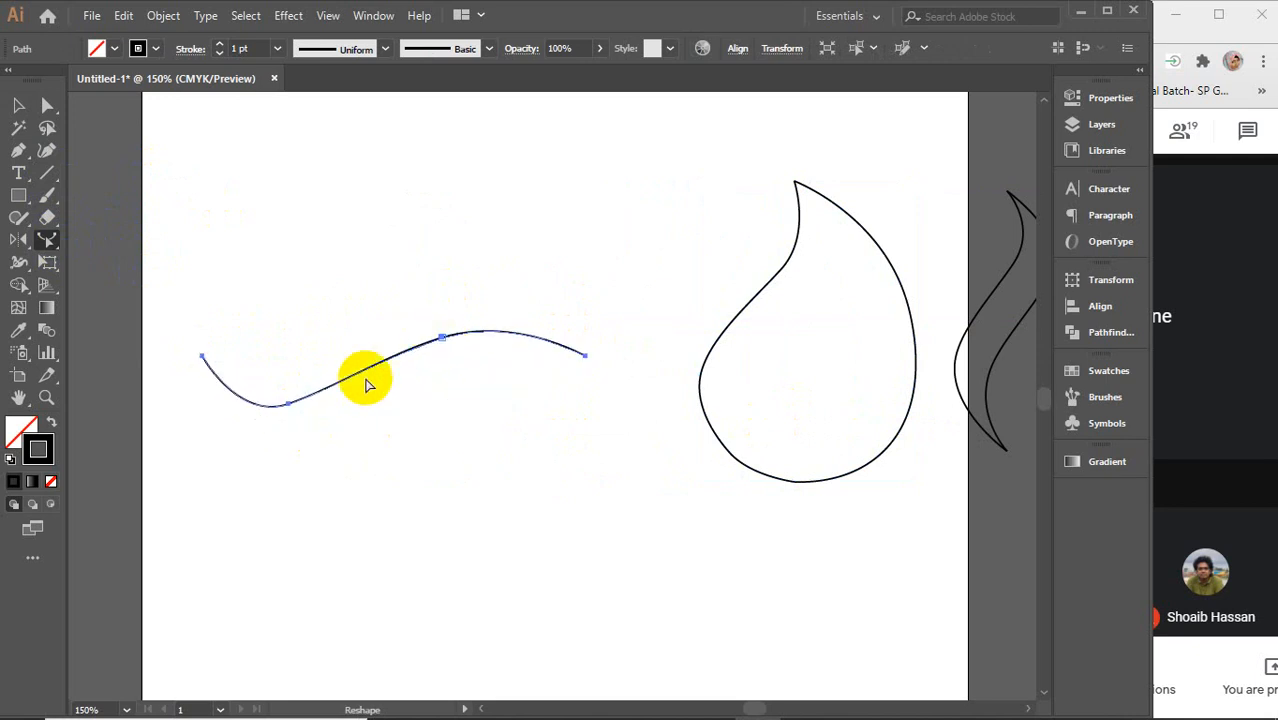
# - Refine the wave with the Reshape tool, shifting its lower bend right and down and raising its upper bend for an even S-curve
pyautogui.moveTo(289, 410); pyautogui.dragTo(327, 421)
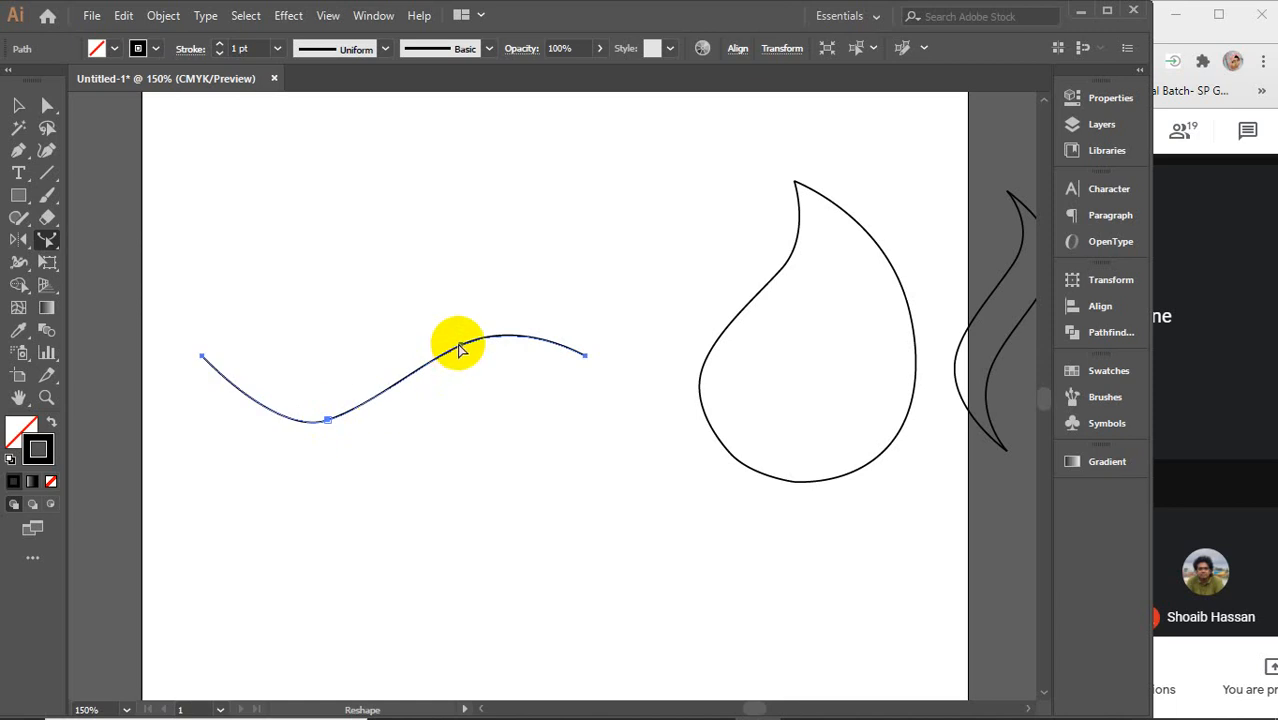
pyautogui.moveTo(459, 344); pyautogui.dragTo(452, 334)
pyautogui.click(451, 331)
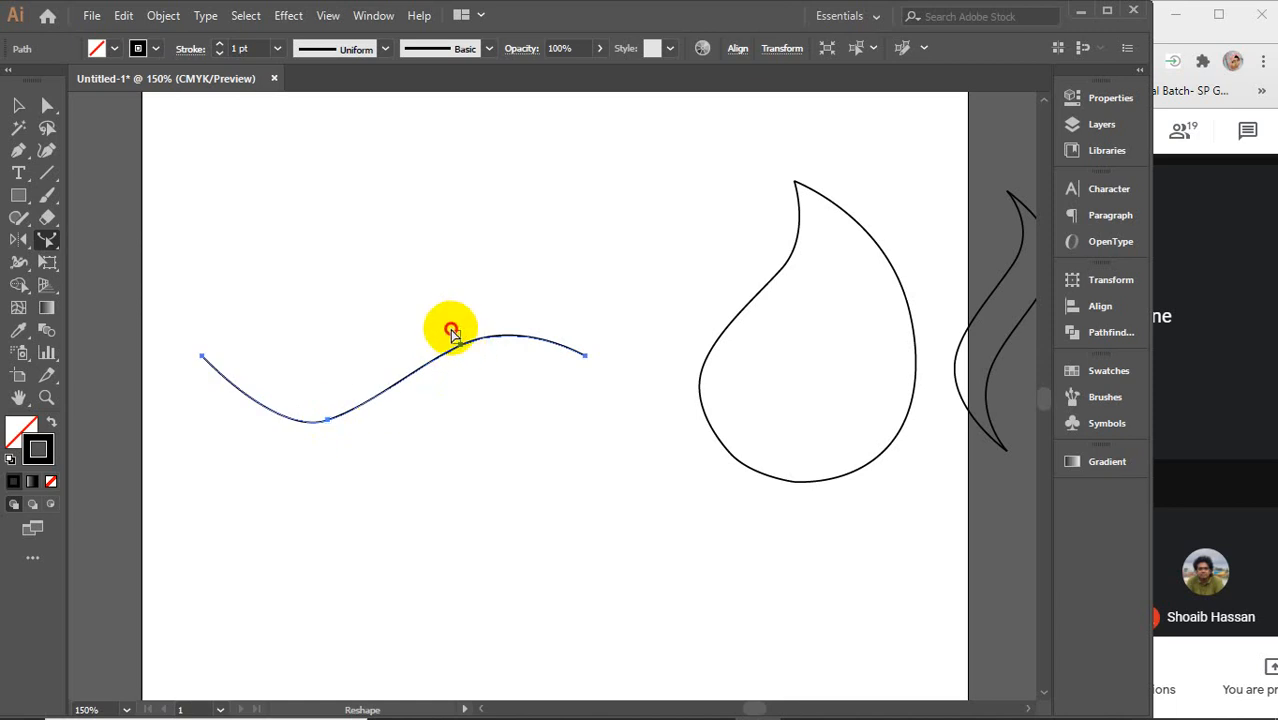
pyautogui.moveTo(461, 346); pyautogui.dragTo(457, 323)
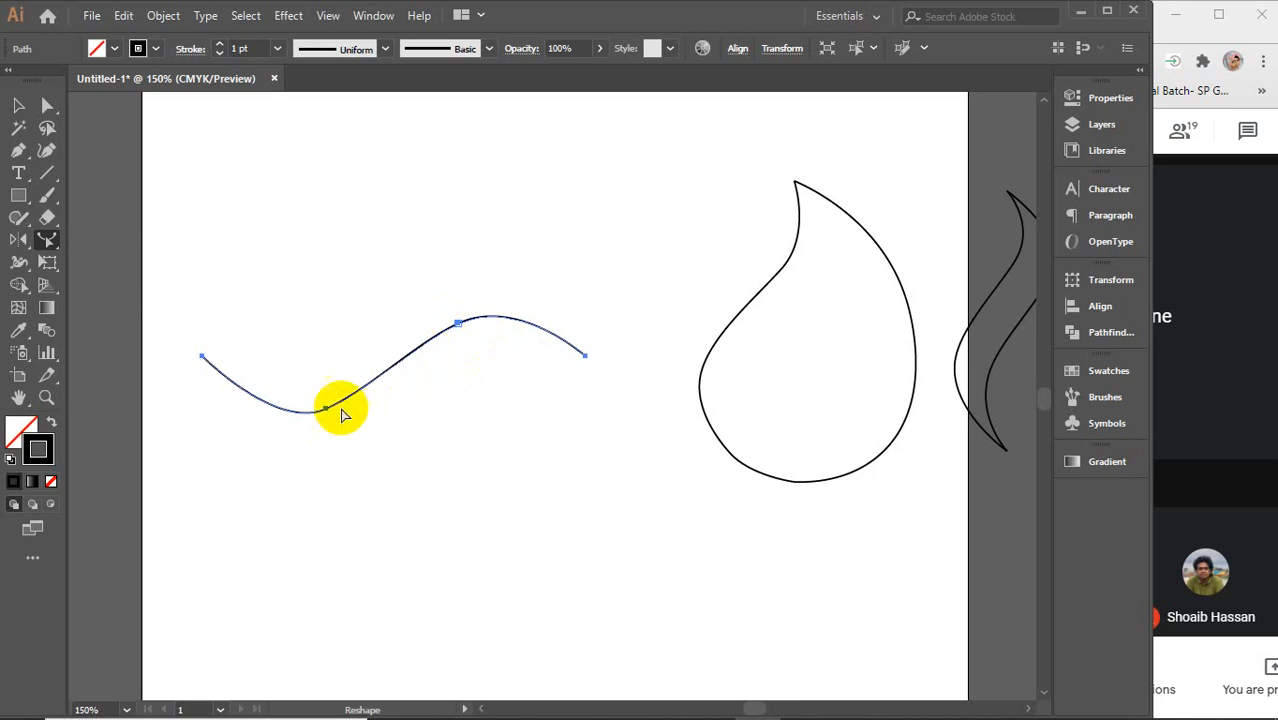
pyautogui.moveTo(334, 411); pyautogui.dragTo(337, 408)
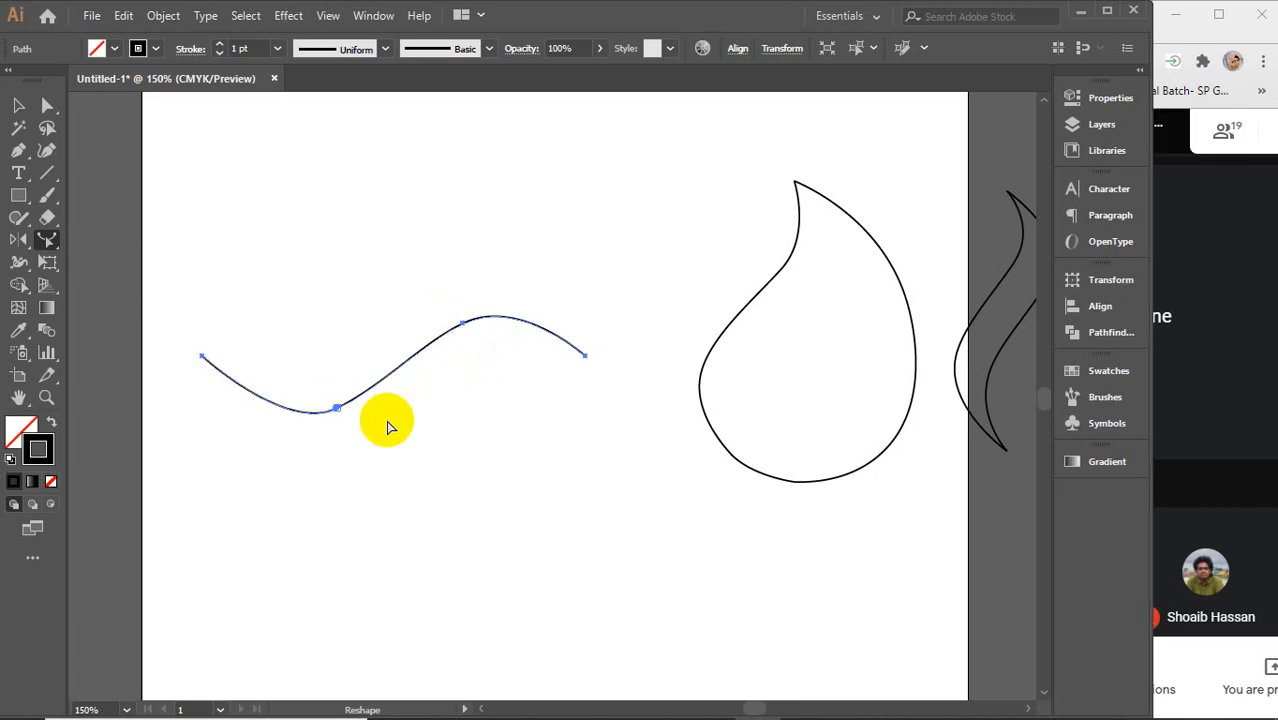
# - Paste a copy of the wave in front and reshape both its bends upward, keeping its ends on the original's ends
pyautogui.press('ctrl')
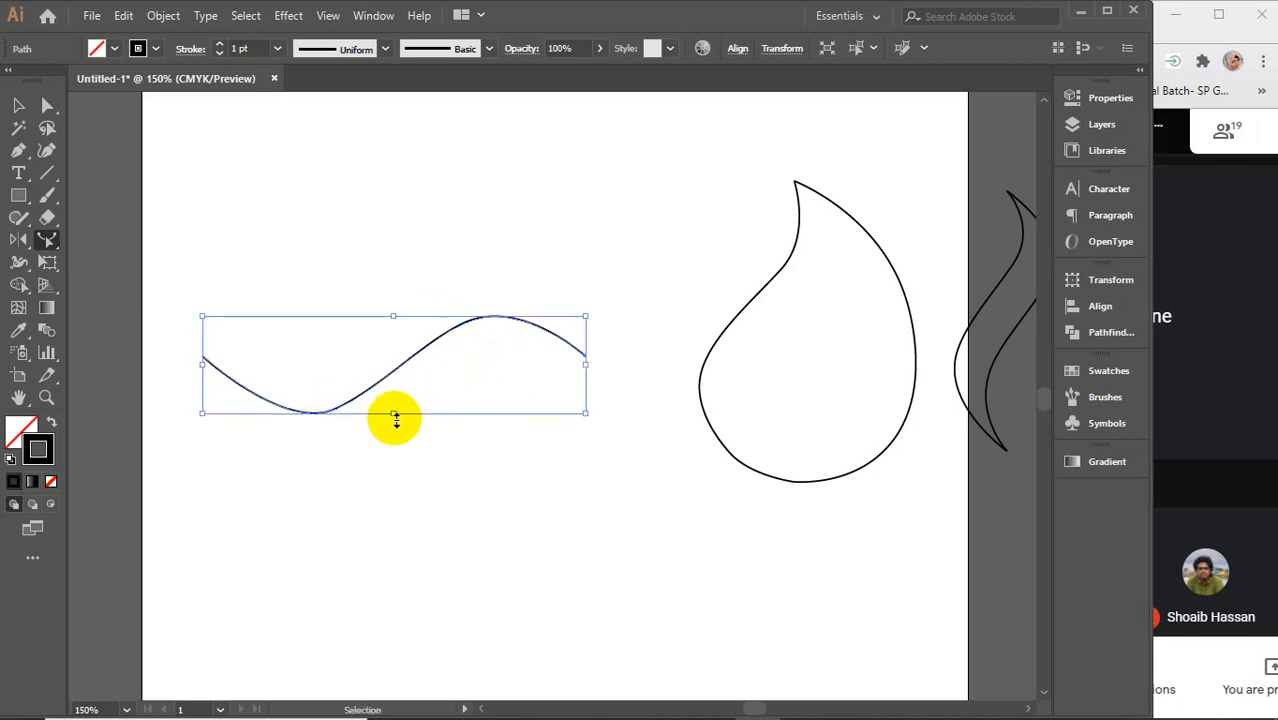
pyautogui.press('ctrl')
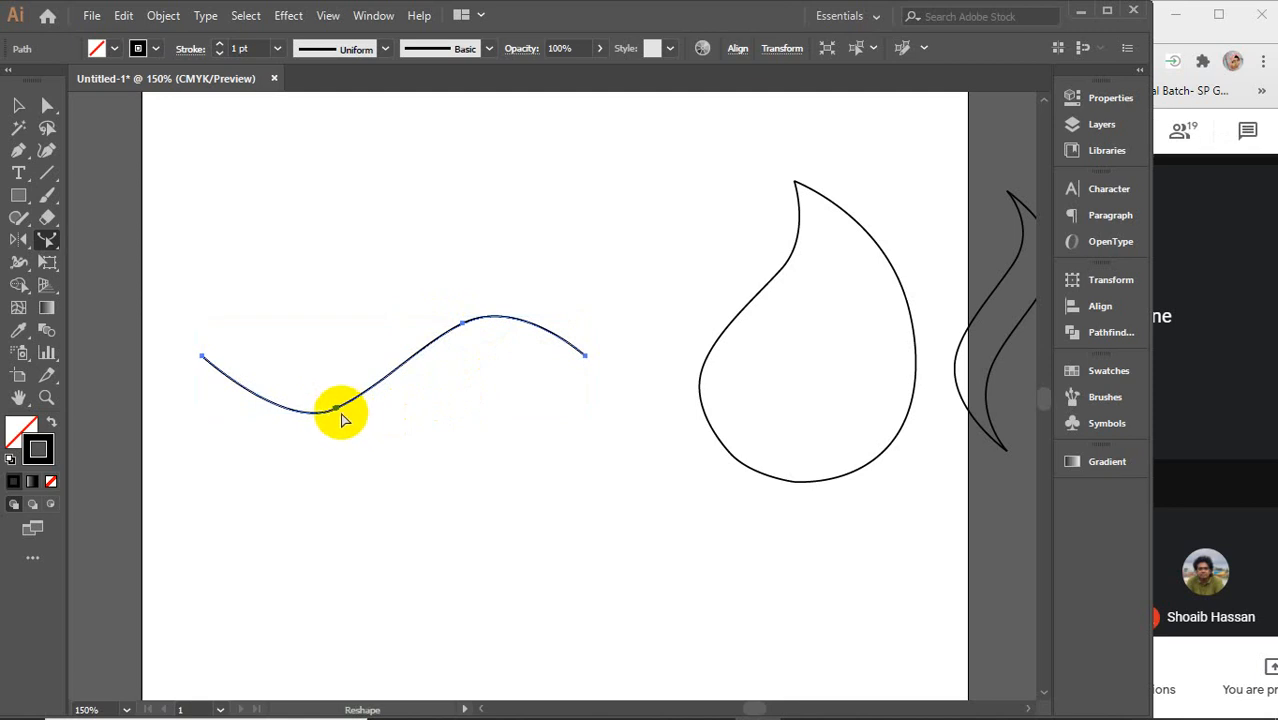
pyautogui.moveTo(336, 411); pyautogui.dragTo(335, 352)
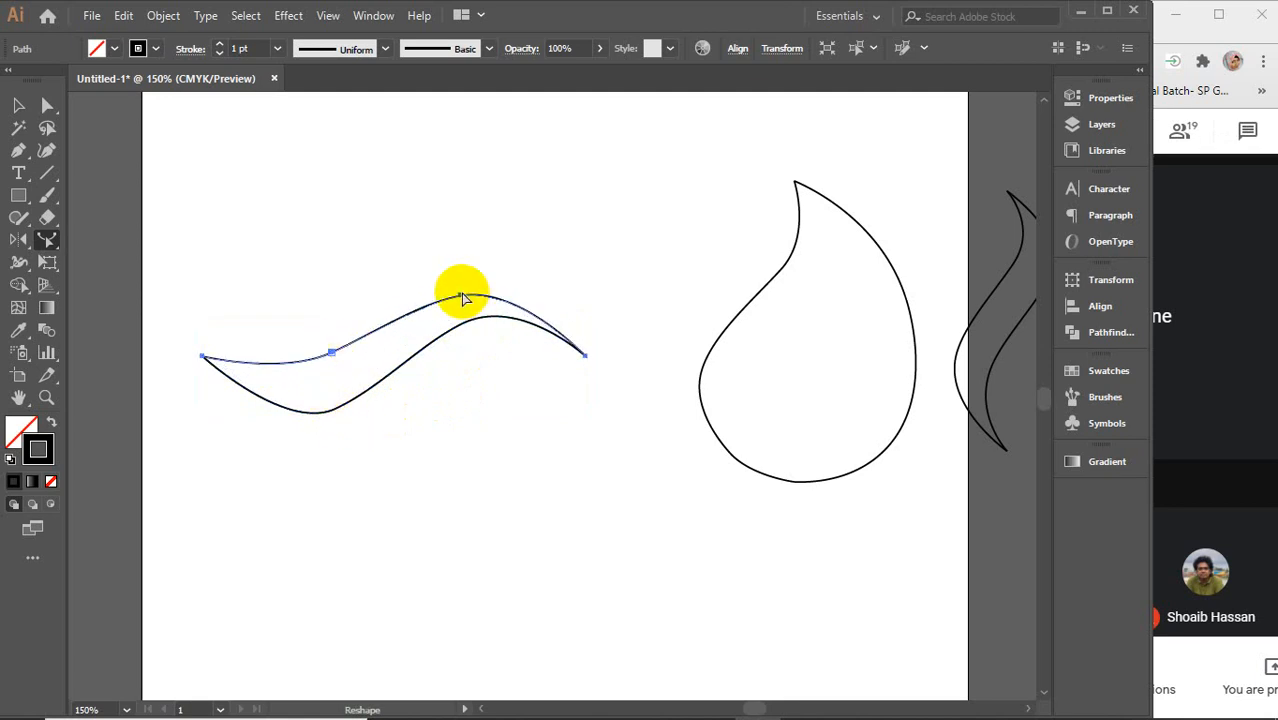
pyautogui.click(458, 276)
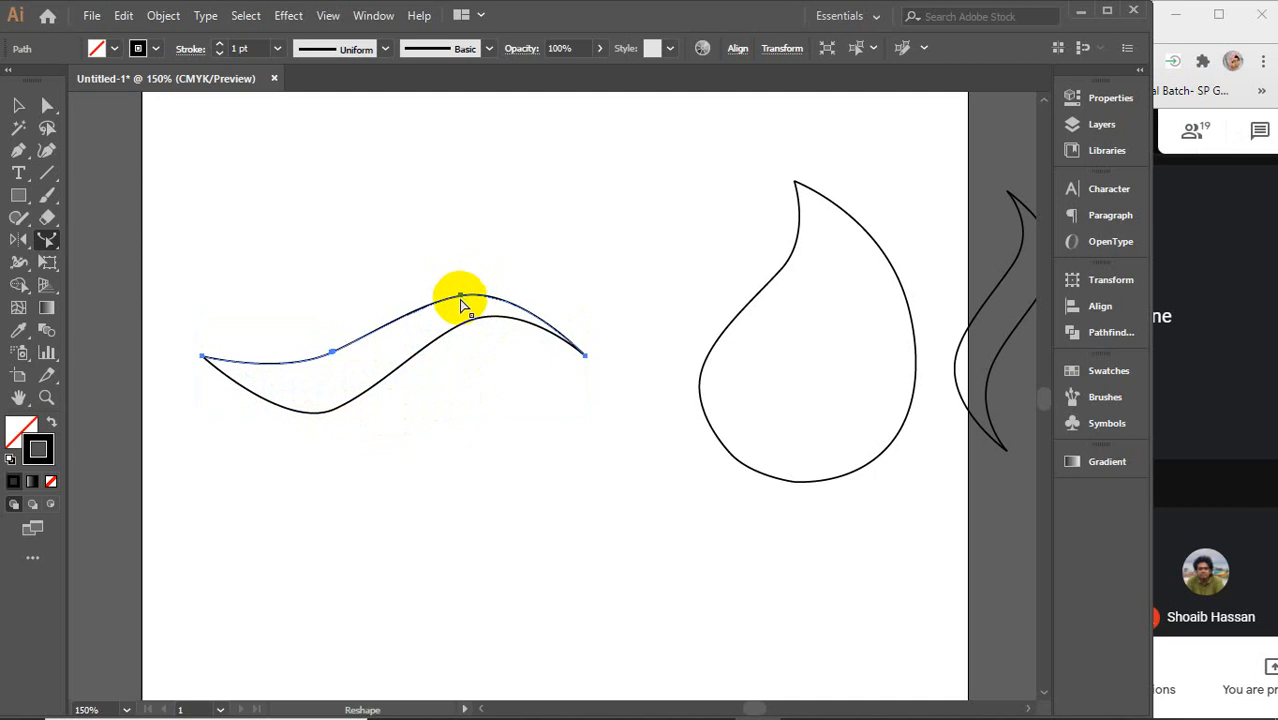
pyautogui.moveTo(461, 293); pyautogui.dragTo(459, 263)
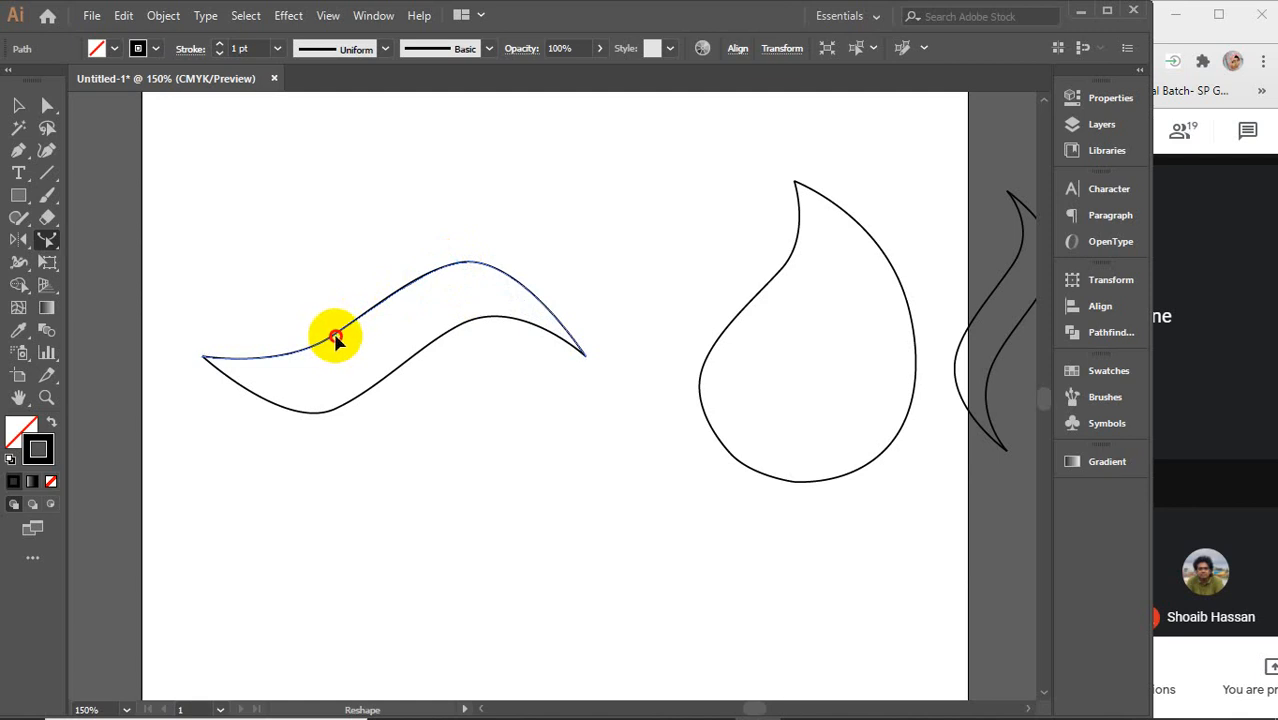
pyautogui.moveTo(336, 341); pyautogui.dragTo(340, 346)
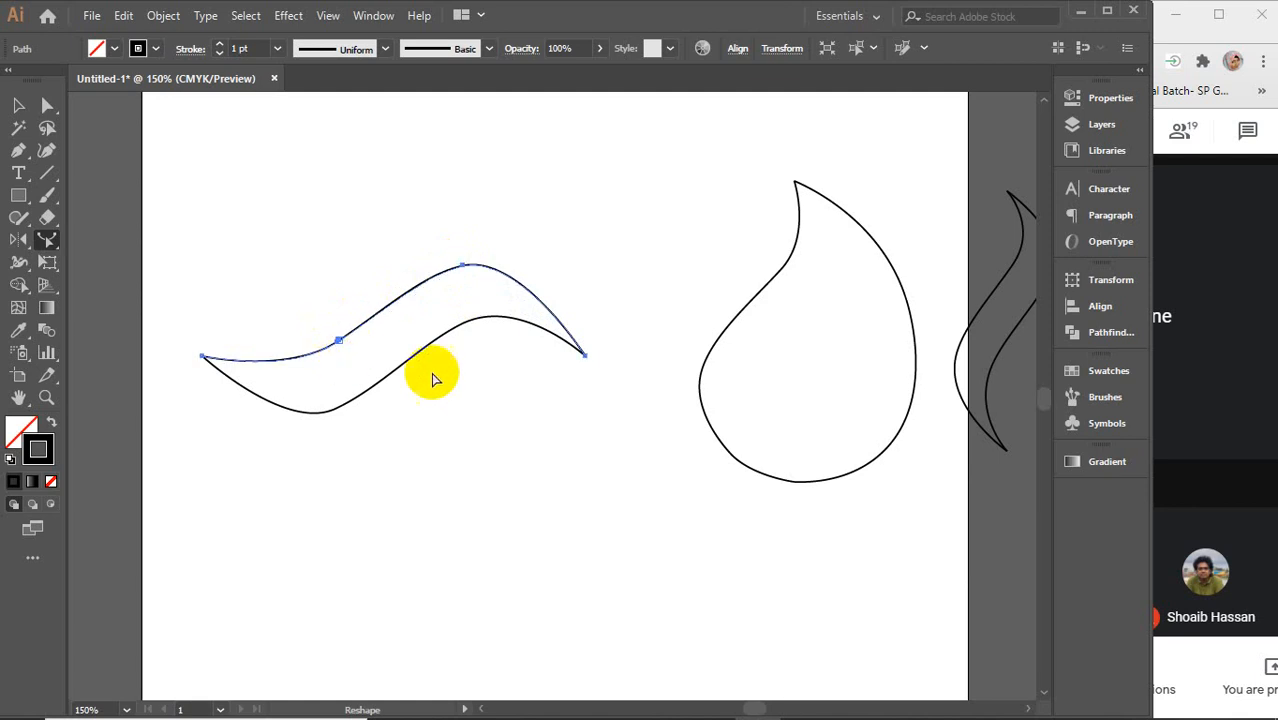
# - Select both wave curves and rotate them 90° clockwise so the shape stands upright
pyautogui.click(19, 105)
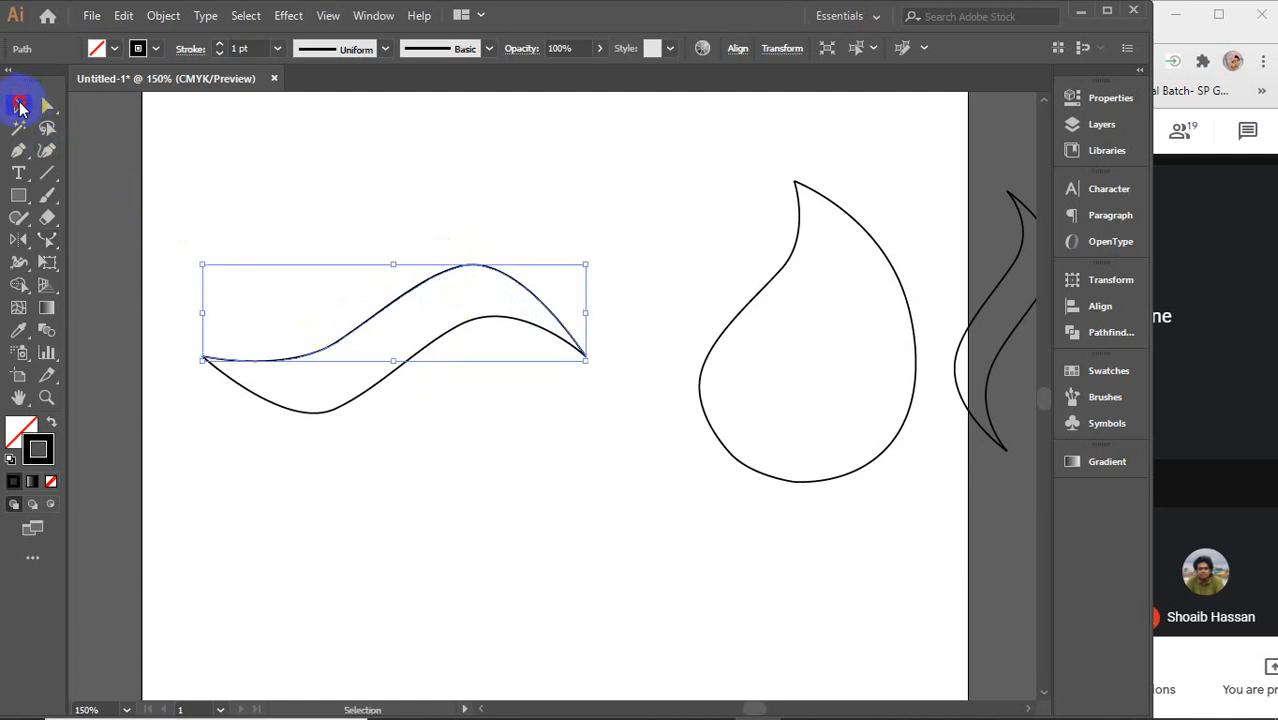
pyautogui.click(478, 488)
pyautogui.moveTo(478, 488); pyautogui.dragTo(317, 222)
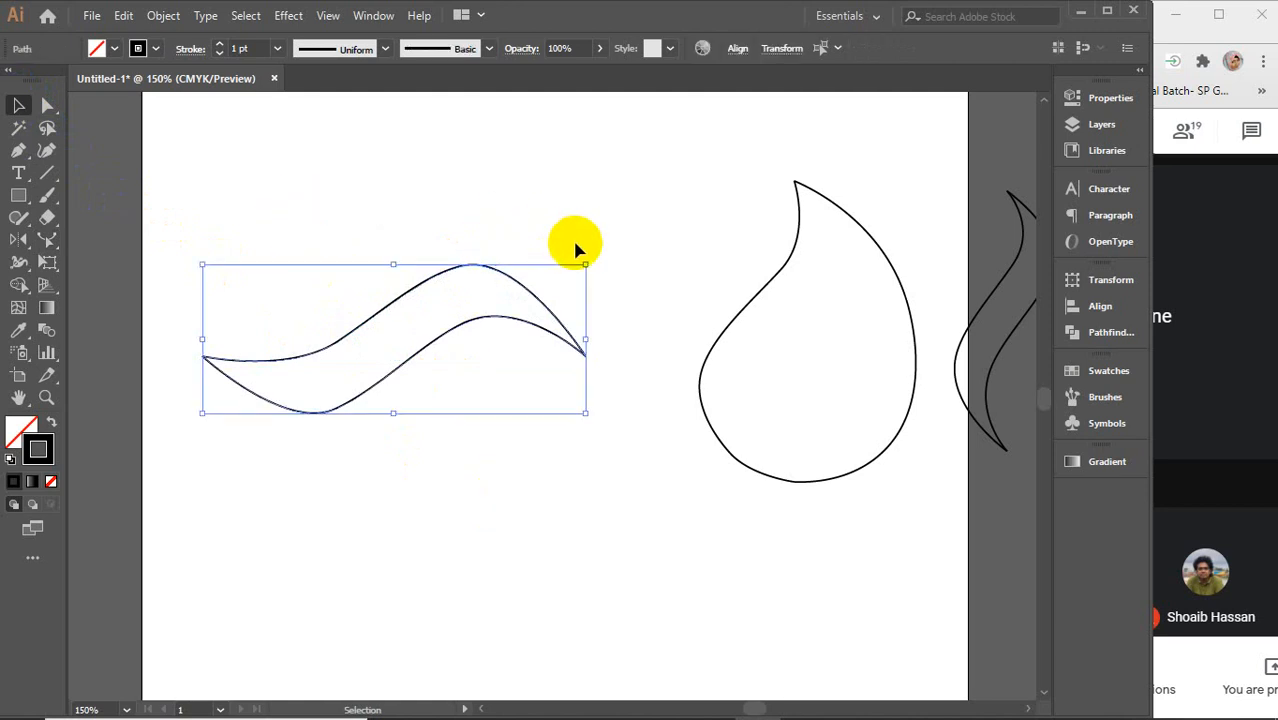
pyautogui.moveTo(587, 254); pyautogui.dragTo(472, 566)
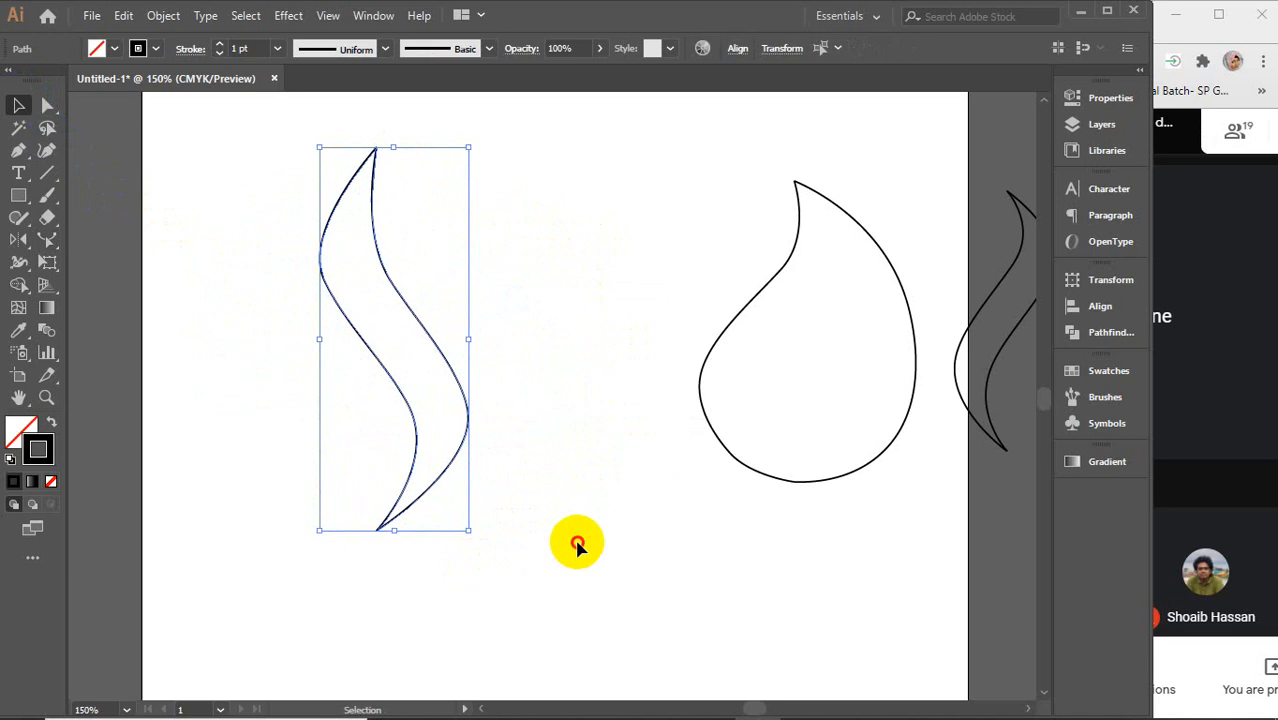
# - Separate the two upright curves by moving the right-hand one horizontally into the gap beside the teardrop
pyautogui.click(560, 510)
pyautogui.moveTo(456, 208); pyautogui.dragTo(357, 391)
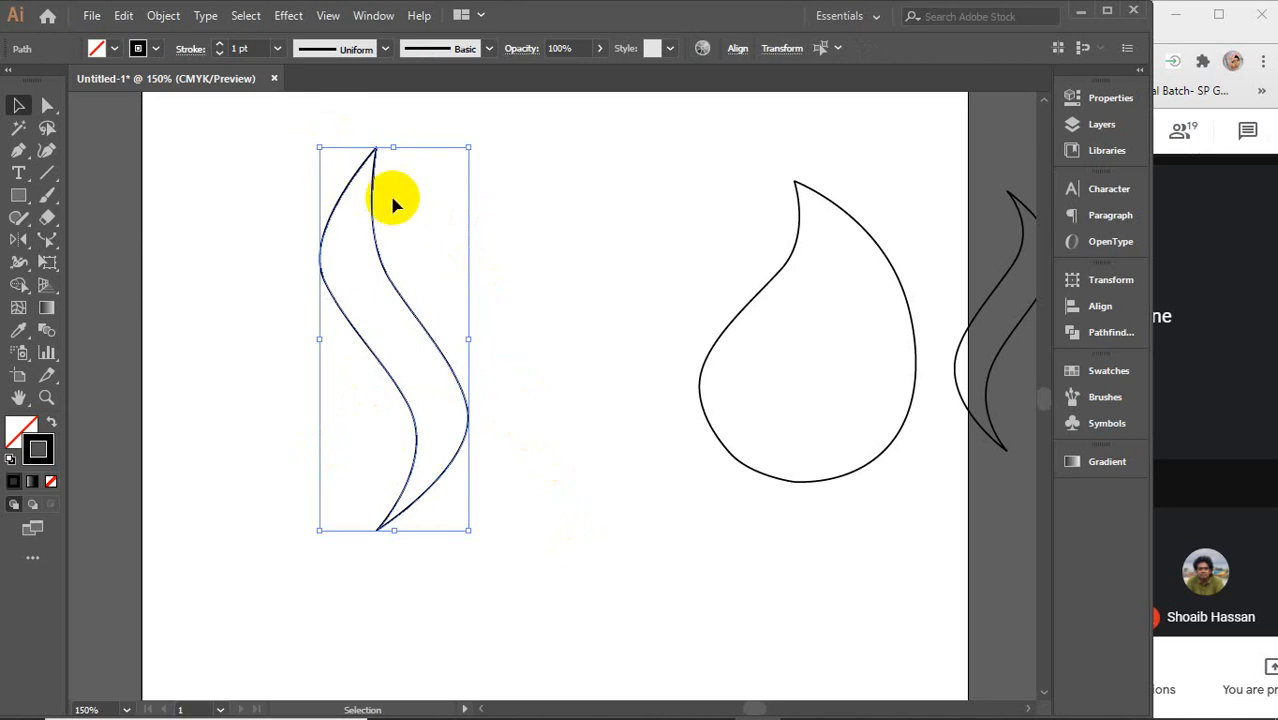
pyautogui.click(543, 270)
pyautogui.moveTo(400, 292); pyautogui.dragTo(552, 290)
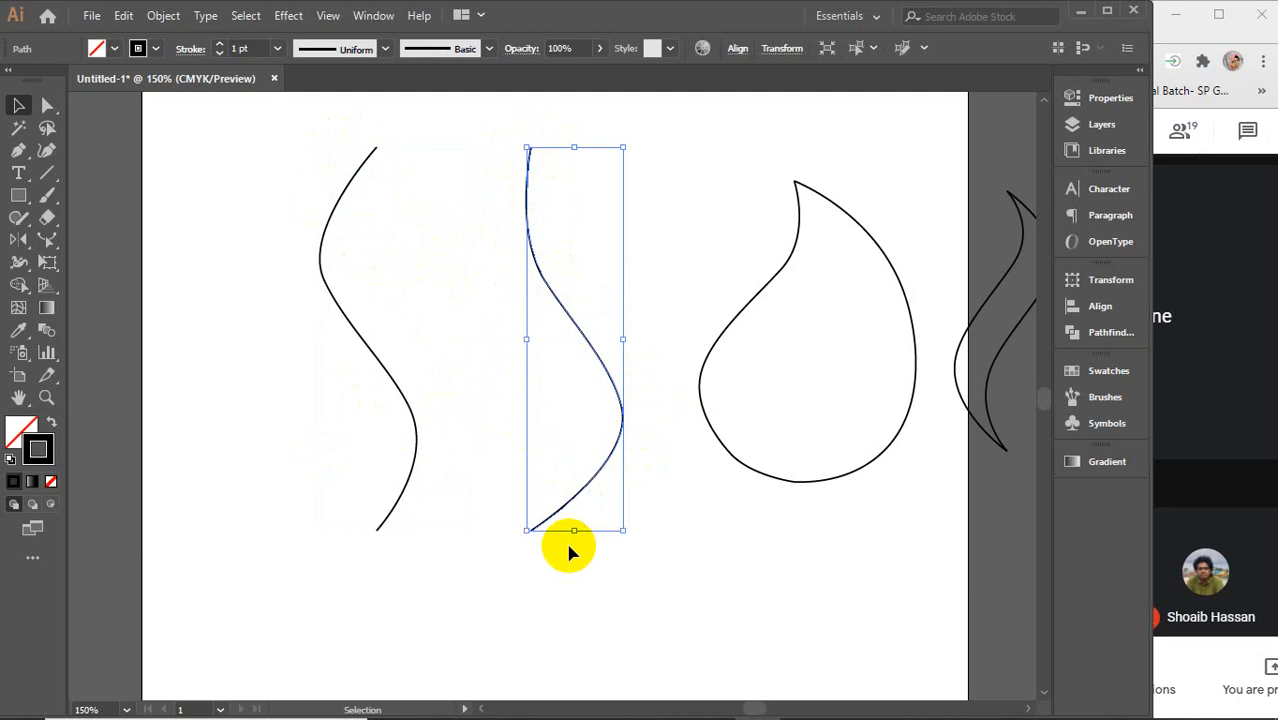
# - Apply Width Profile 1 to the stroke of the separated curve and deselect it
pyautogui.click(385, 49)
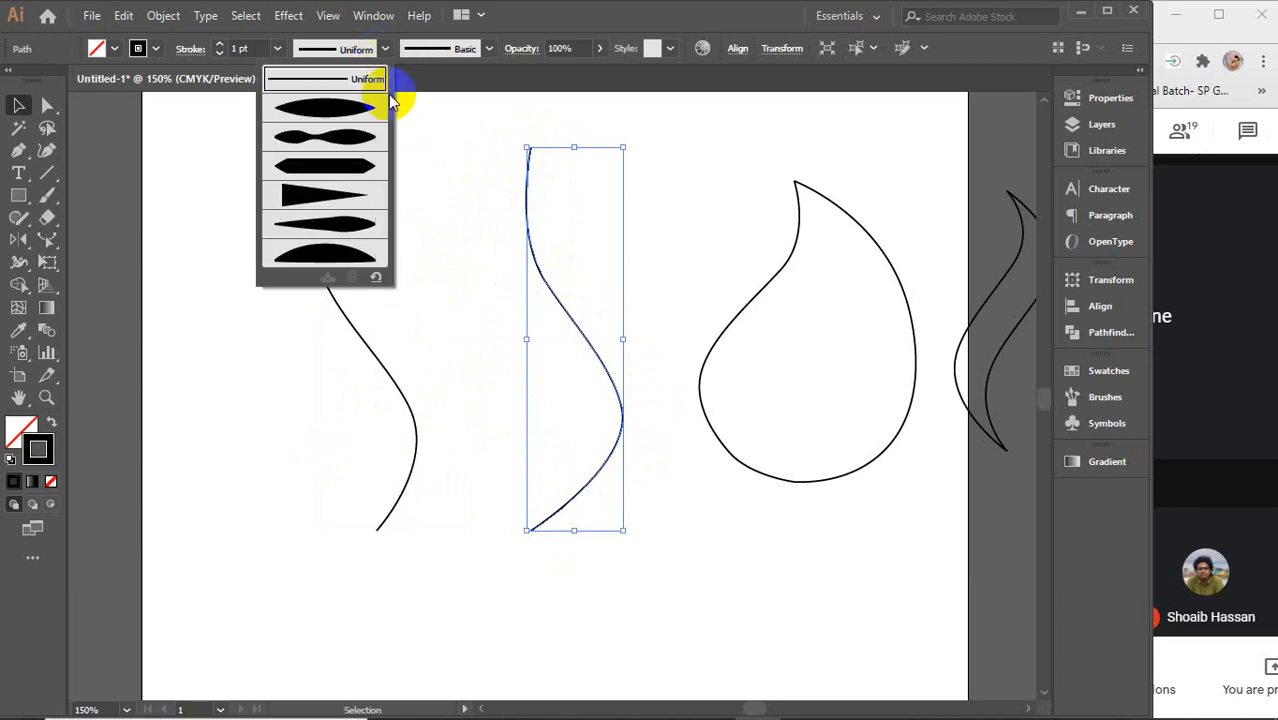
pyautogui.click(337, 112)
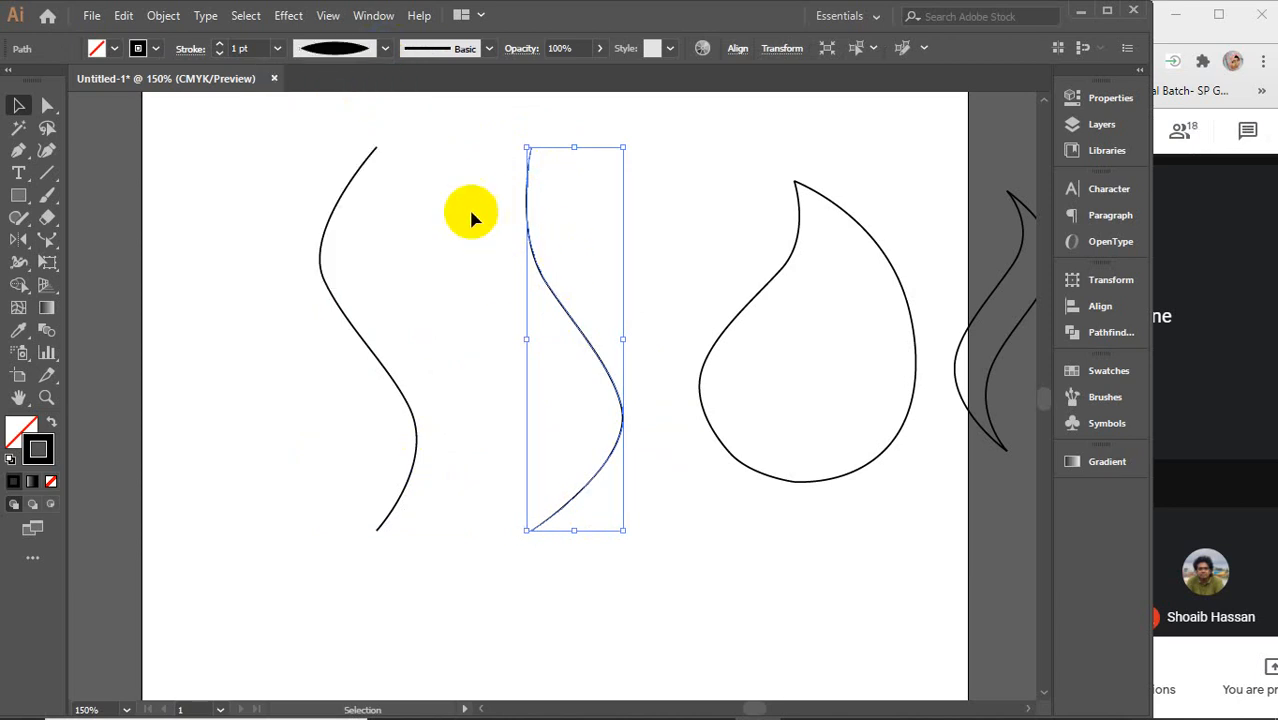
pyautogui.click(465, 286)
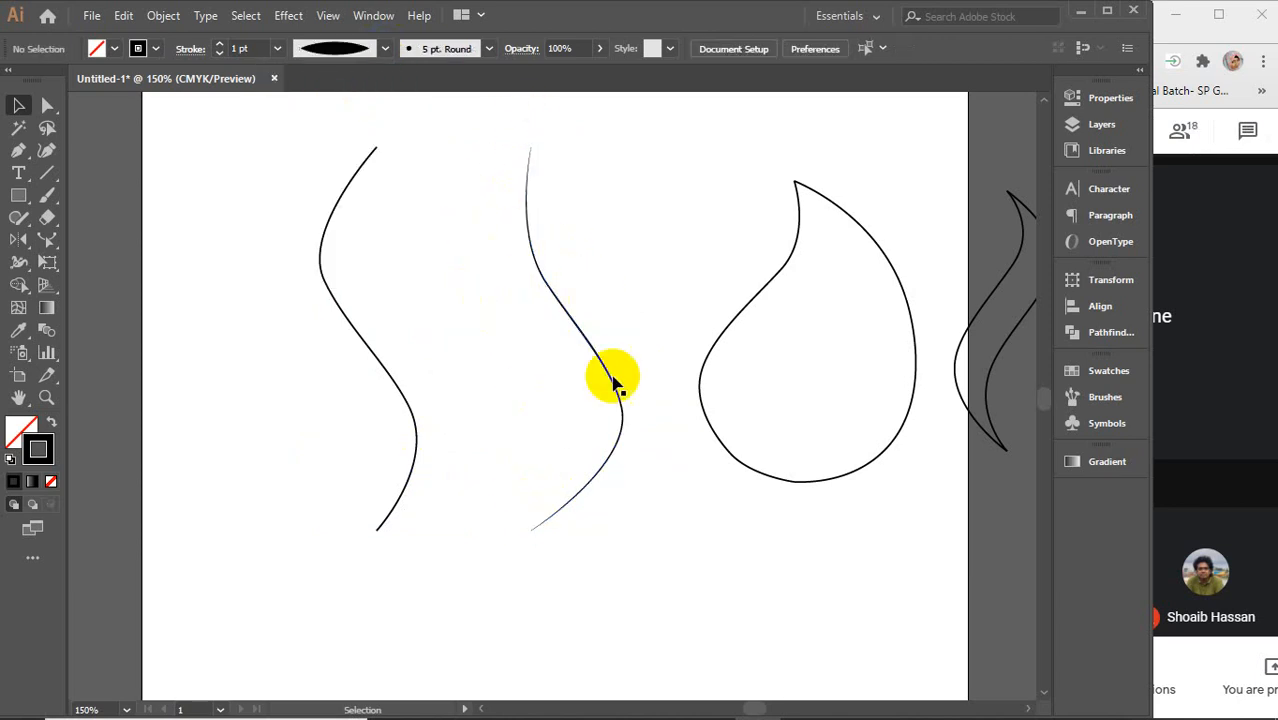
# - Give the separated curve's stroke the triangular width profile that tapers from a thick upper end to a thin lower end
pyautogui.moveTo(624, 249); pyautogui.dragTo(522, 326)
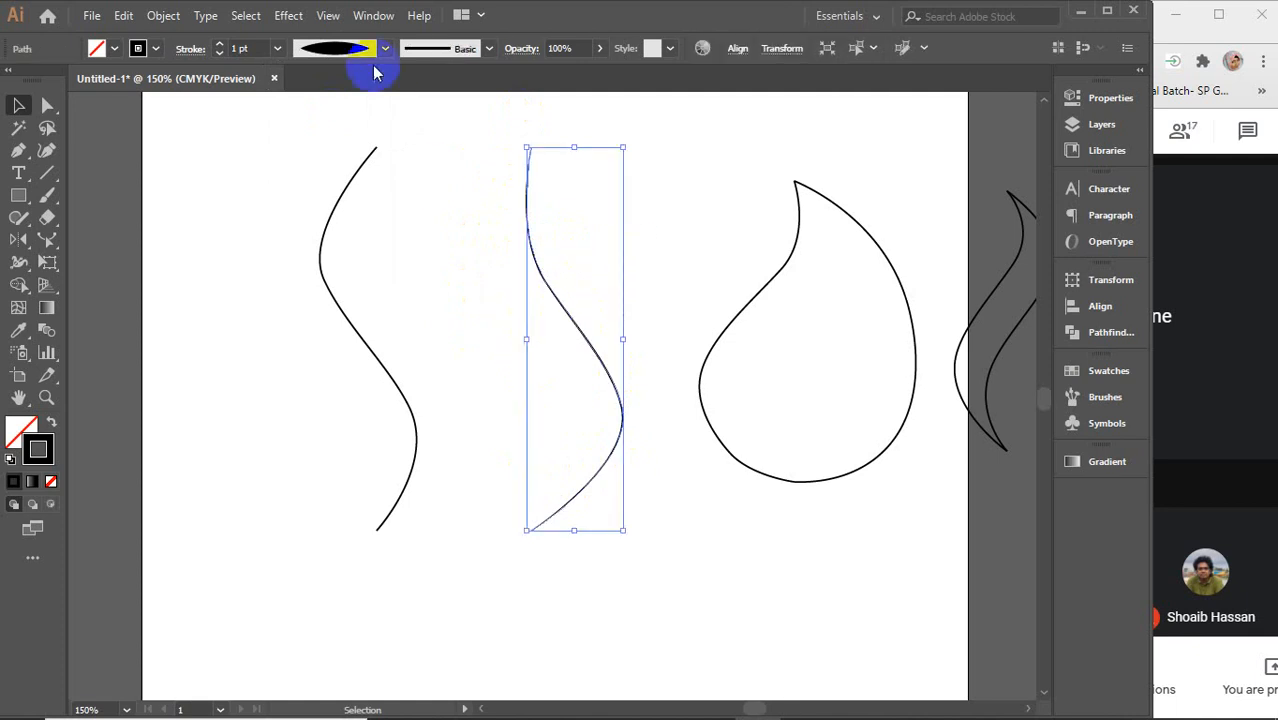
pyautogui.click(384, 48)
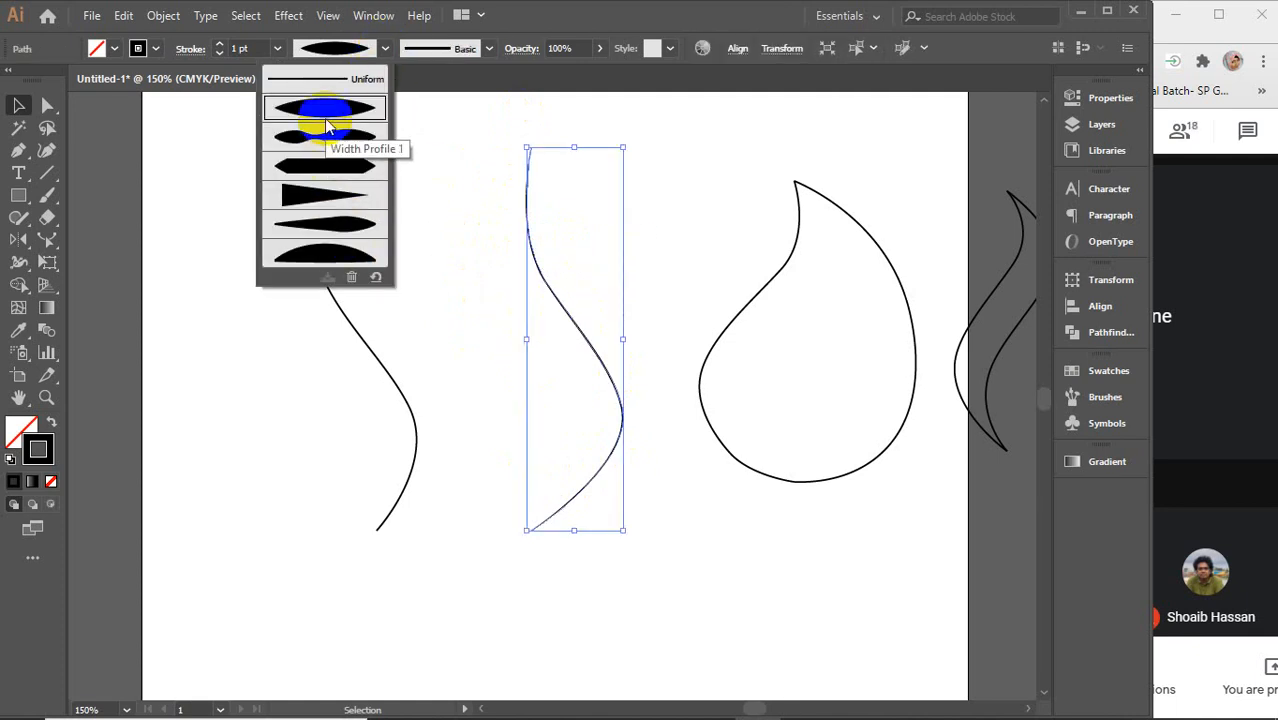
pyautogui.click(311, 195)
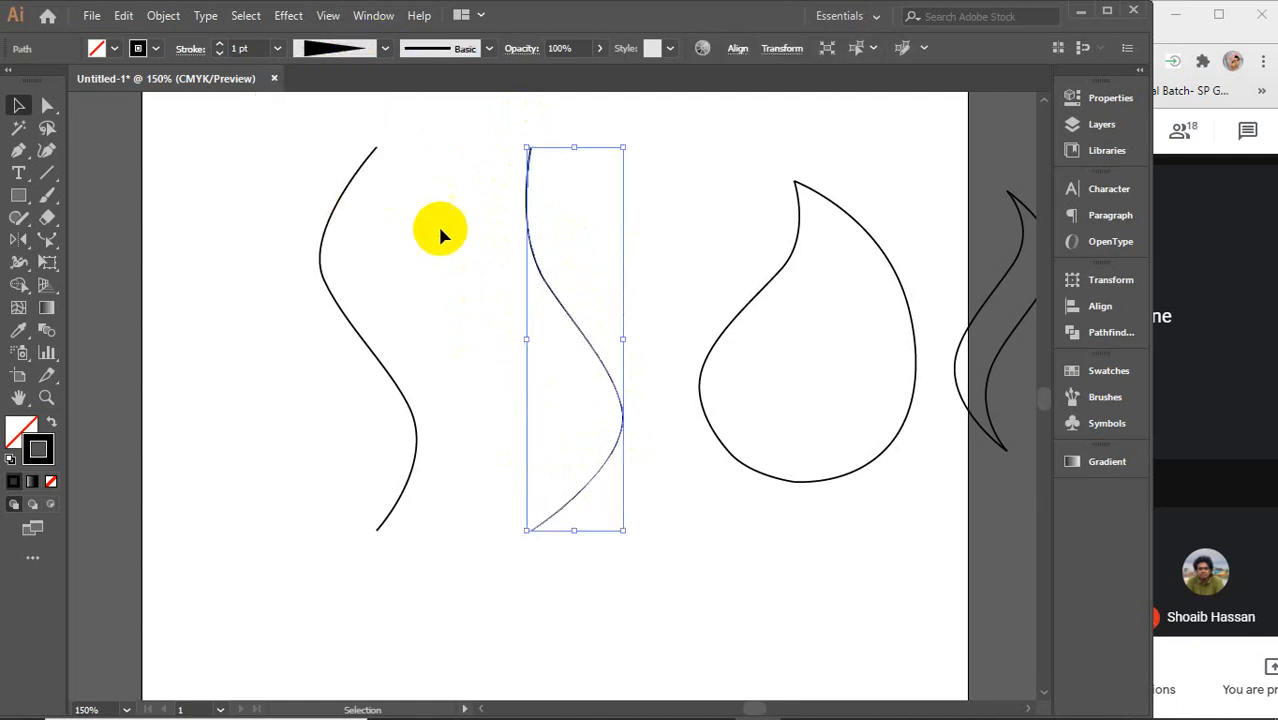
pyautogui.click(437, 240)
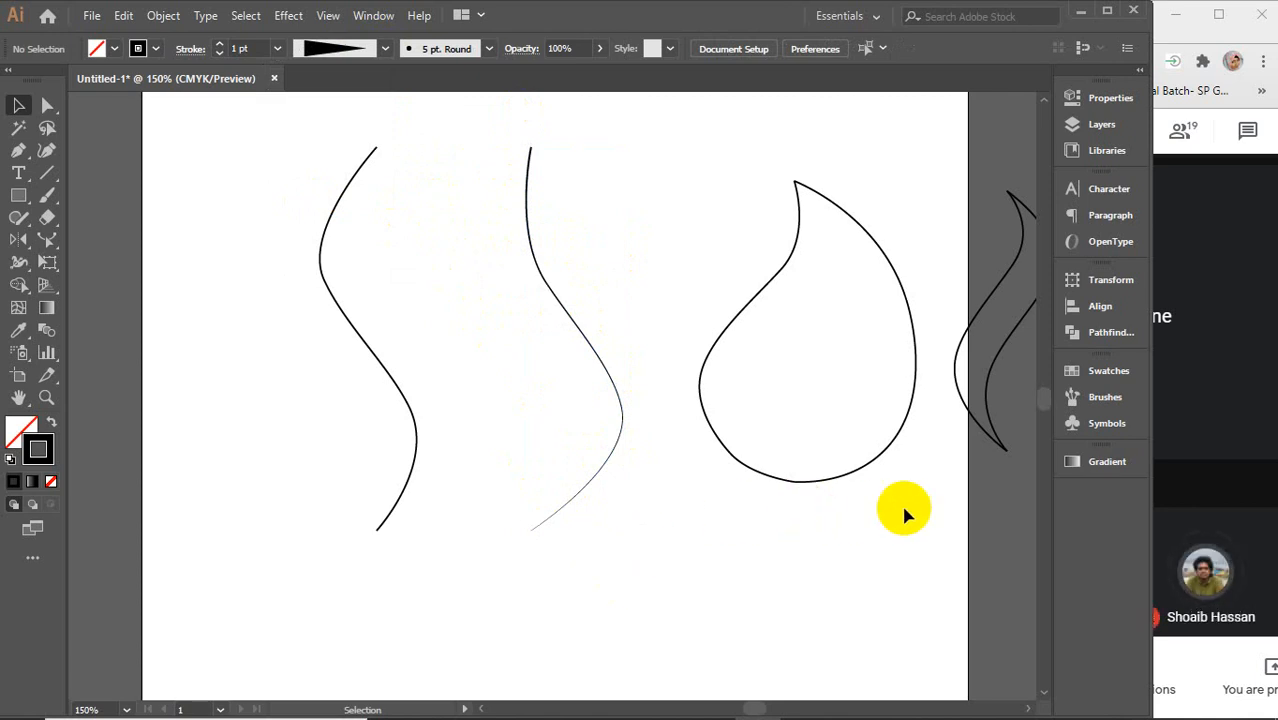
# - Delete the teardrop and make three evenly spaced copies of the tapered curve to its right
pyautogui.moveTo(907, 500); pyautogui.dragTo(750, 438)
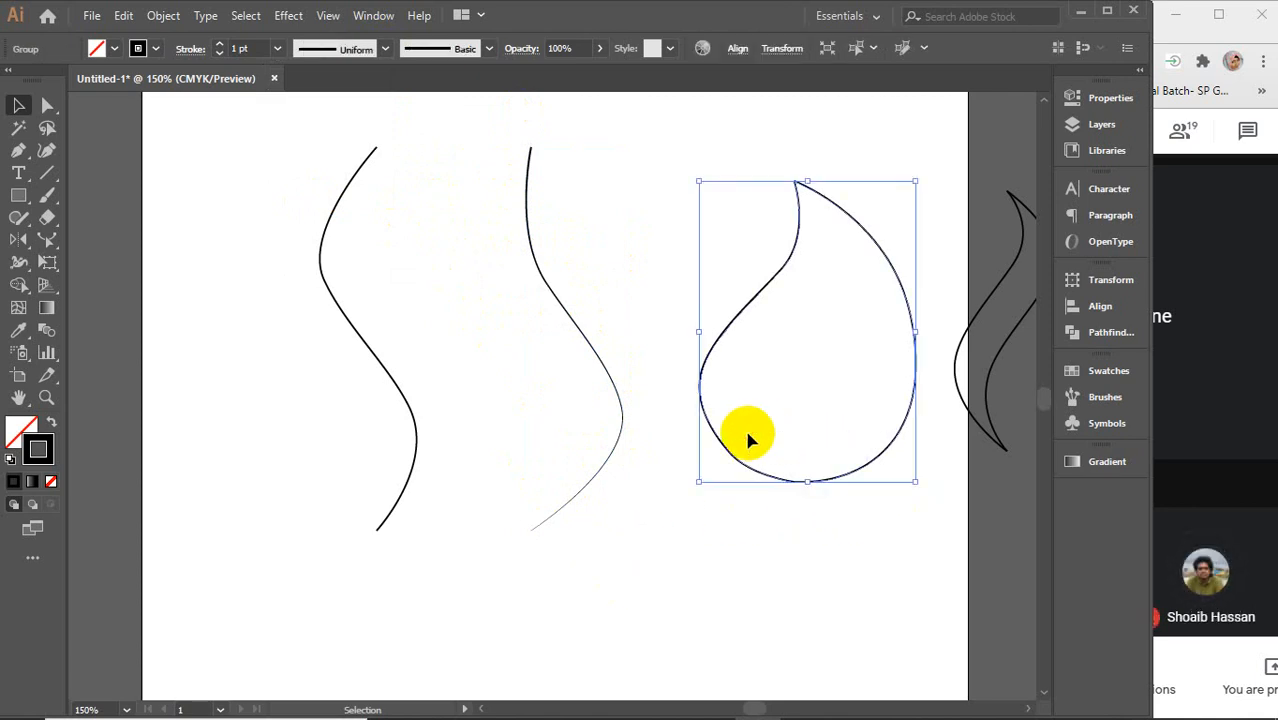
pyautogui.press('Delete')
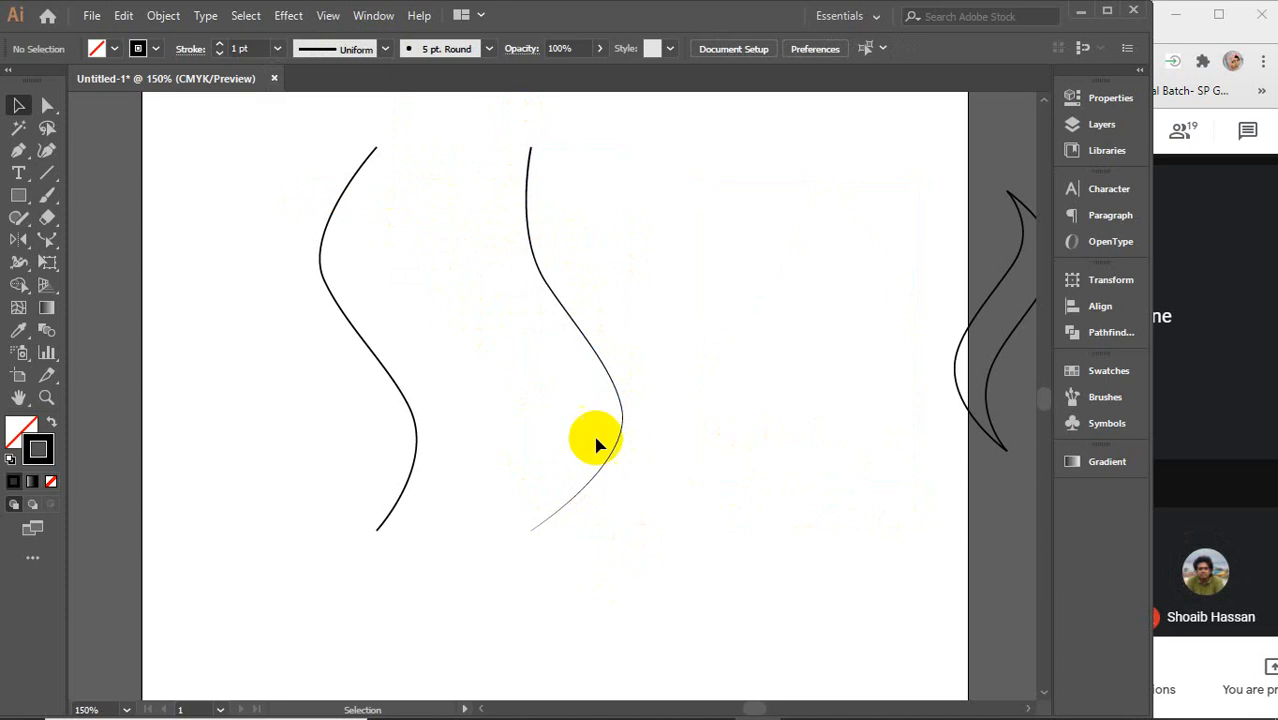
pyautogui.click(527, 240)
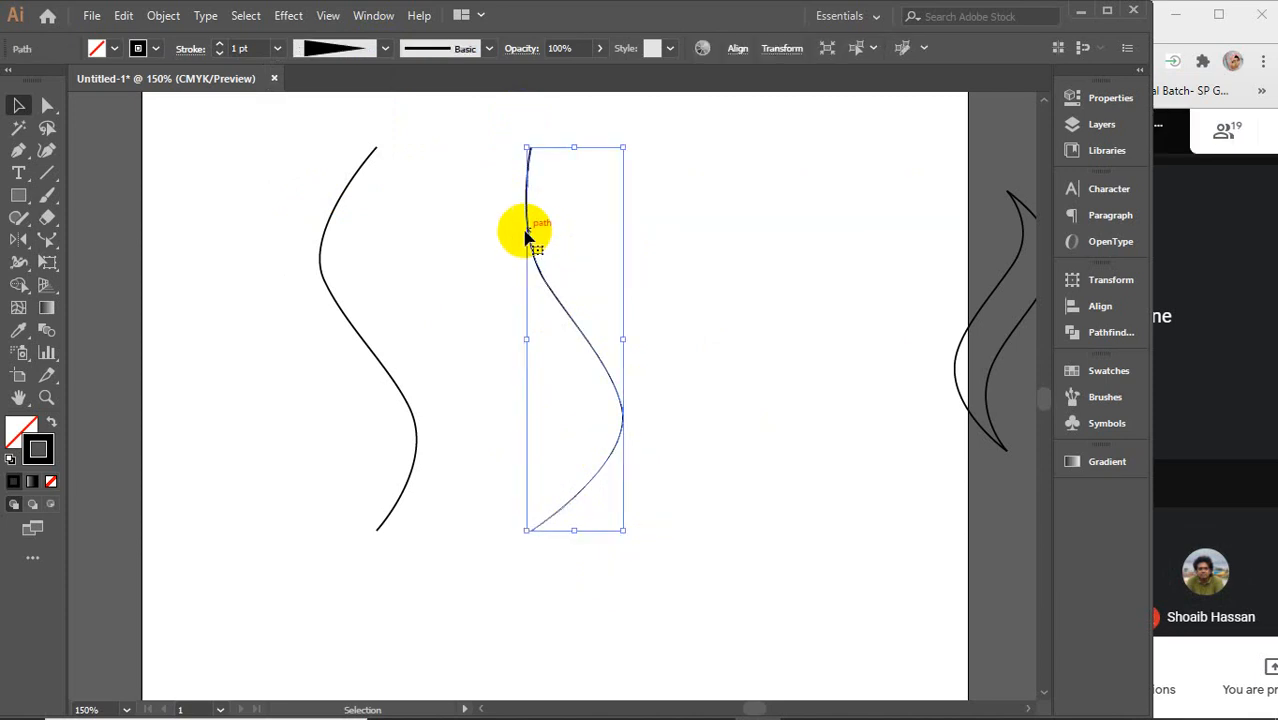
pyautogui.moveTo(527, 238); pyautogui.dragTo(557, 232)
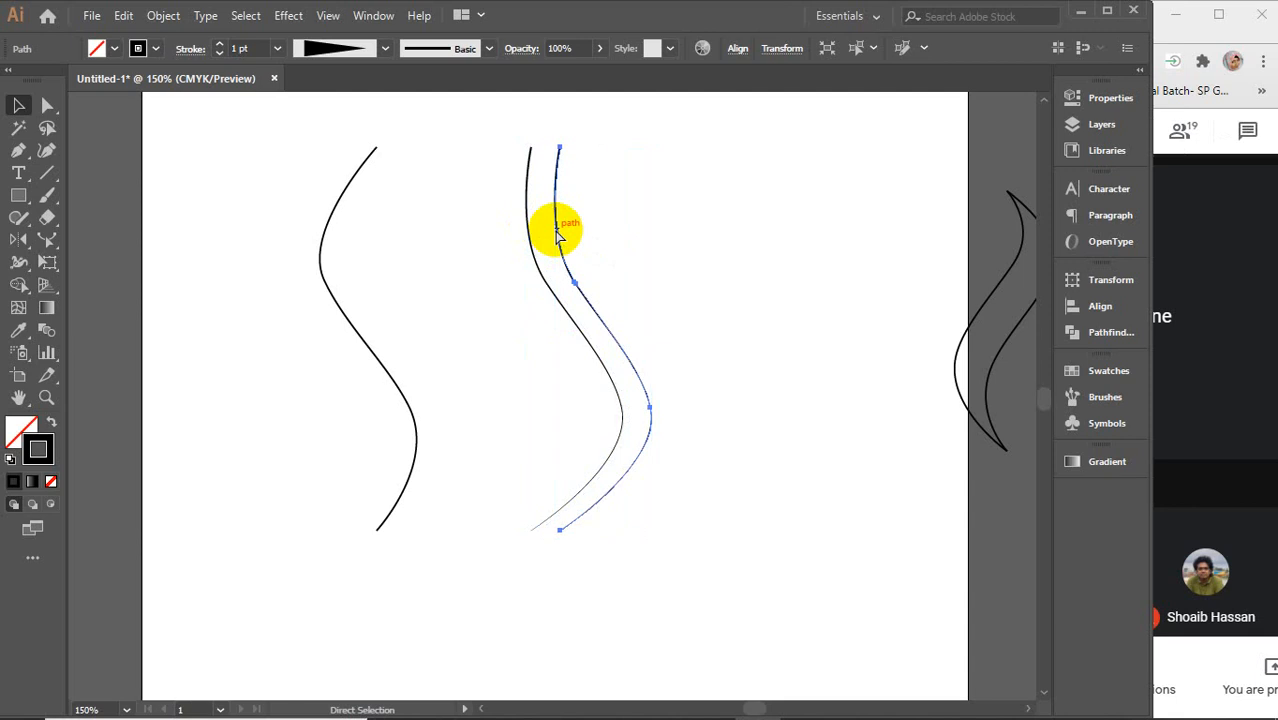
pyautogui.hotkey('ctrl', 'd')
pyautogui.hotkey('ctrl', 'd')
pyautogui.click(476, 263)
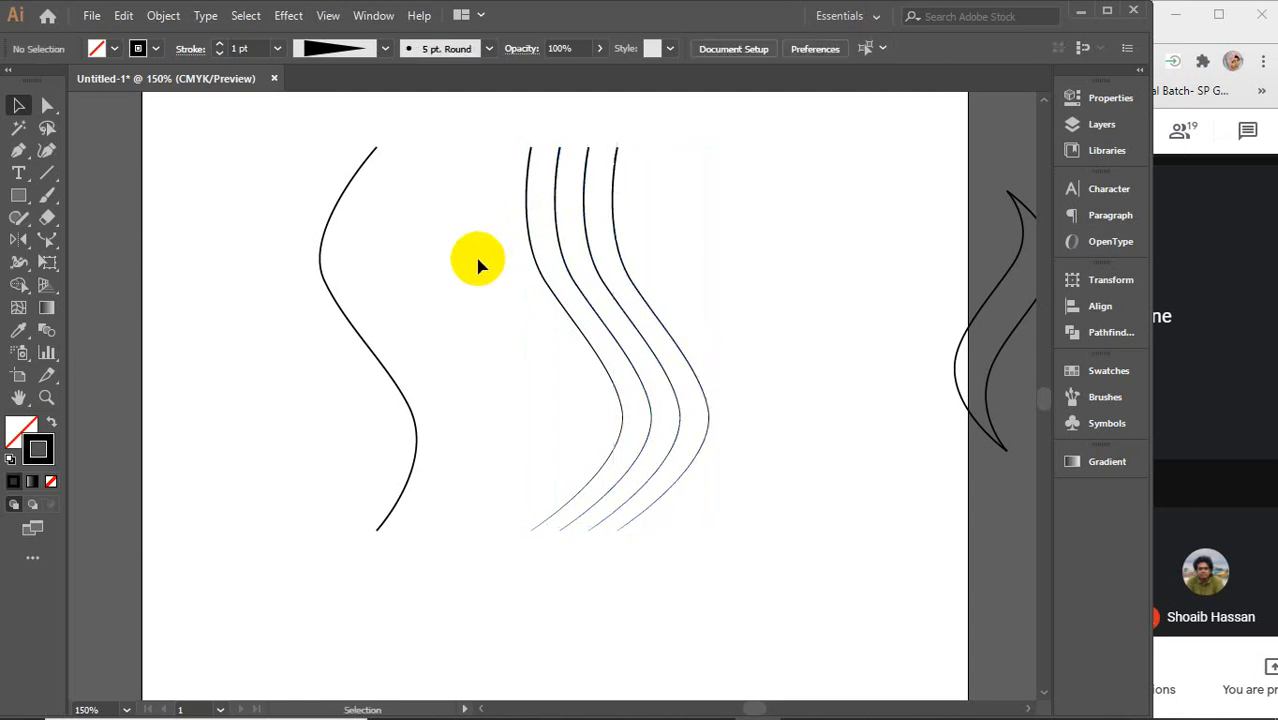
# - Move the second tapered curve closer to the first and reshape its upper bend and lower end so it crosses the first curve
pyautogui.moveTo(557, 200); pyautogui.dragTo(542, 196)
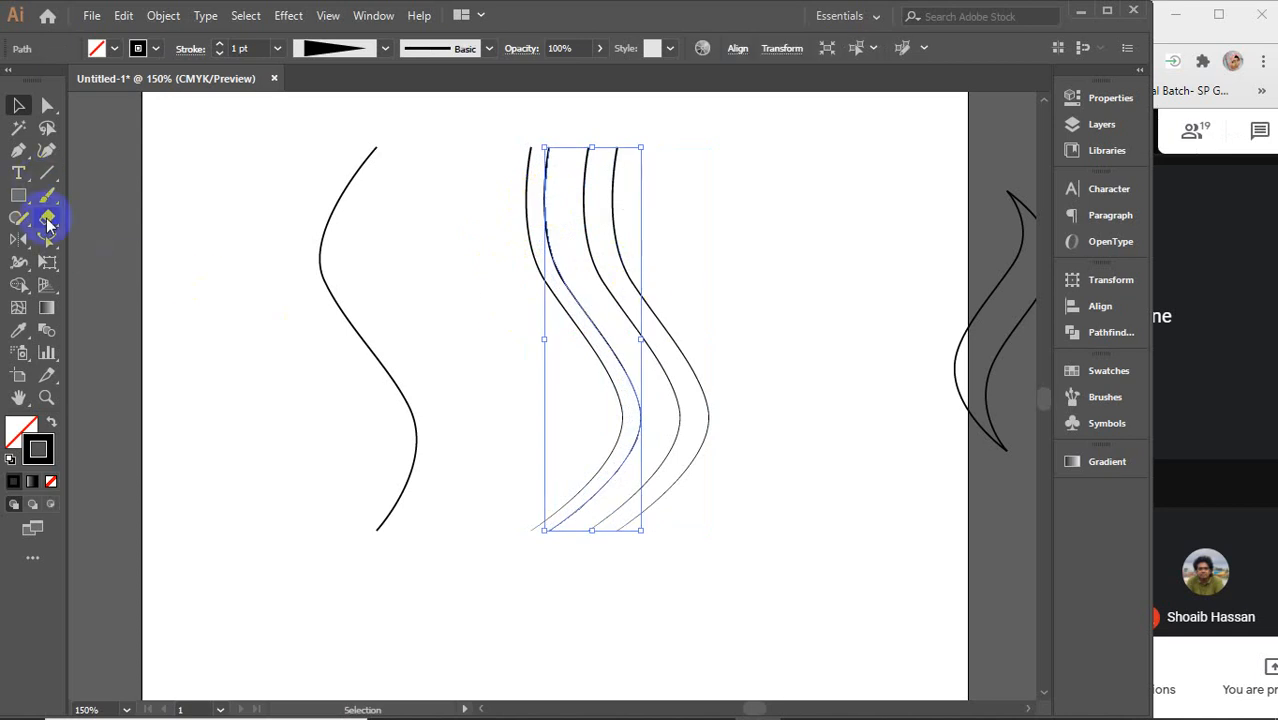
pyautogui.click(47, 240)
pyautogui.click(566, 283)
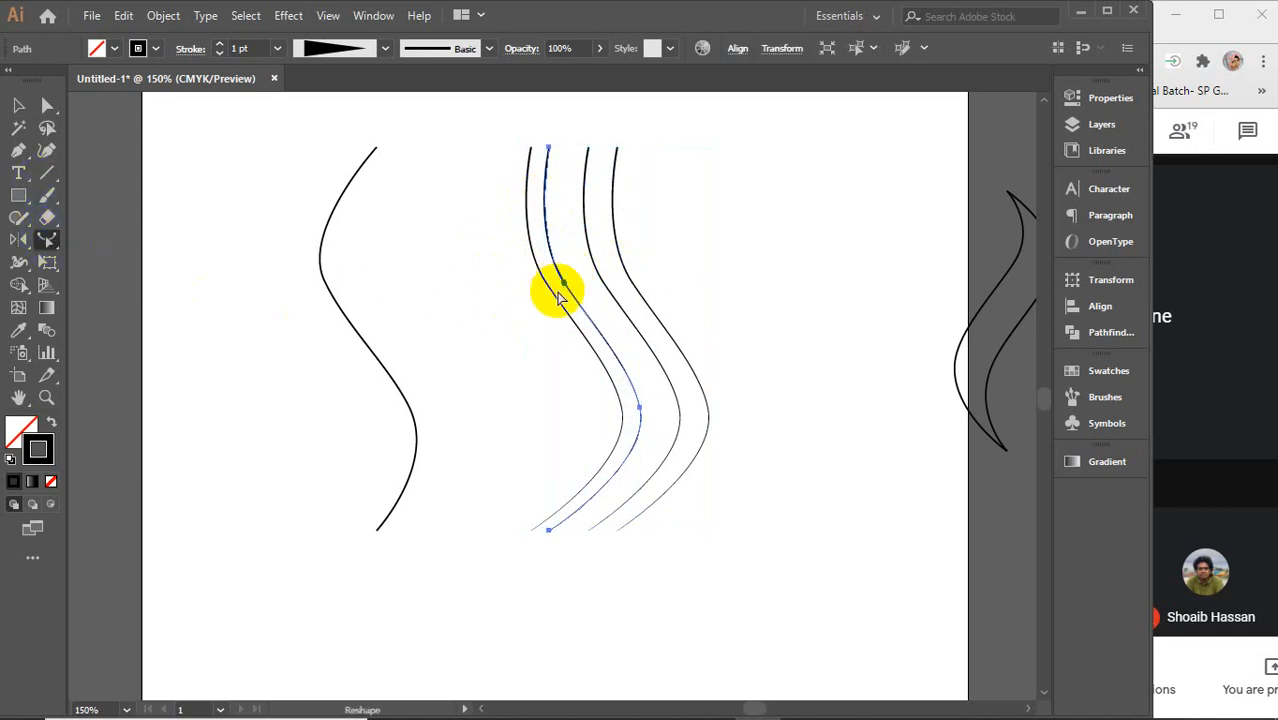
pyautogui.scroll(2, 560, 295)
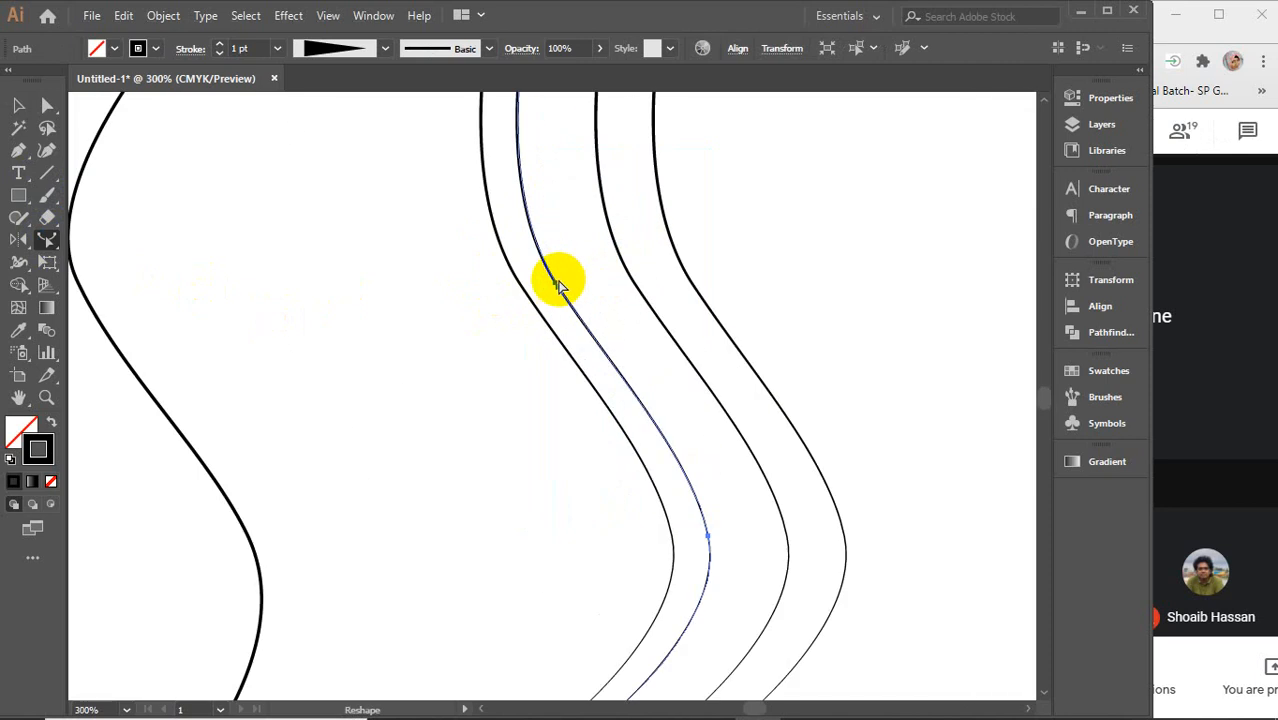
pyautogui.moveTo(557, 287); pyautogui.dragTo(518, 301)
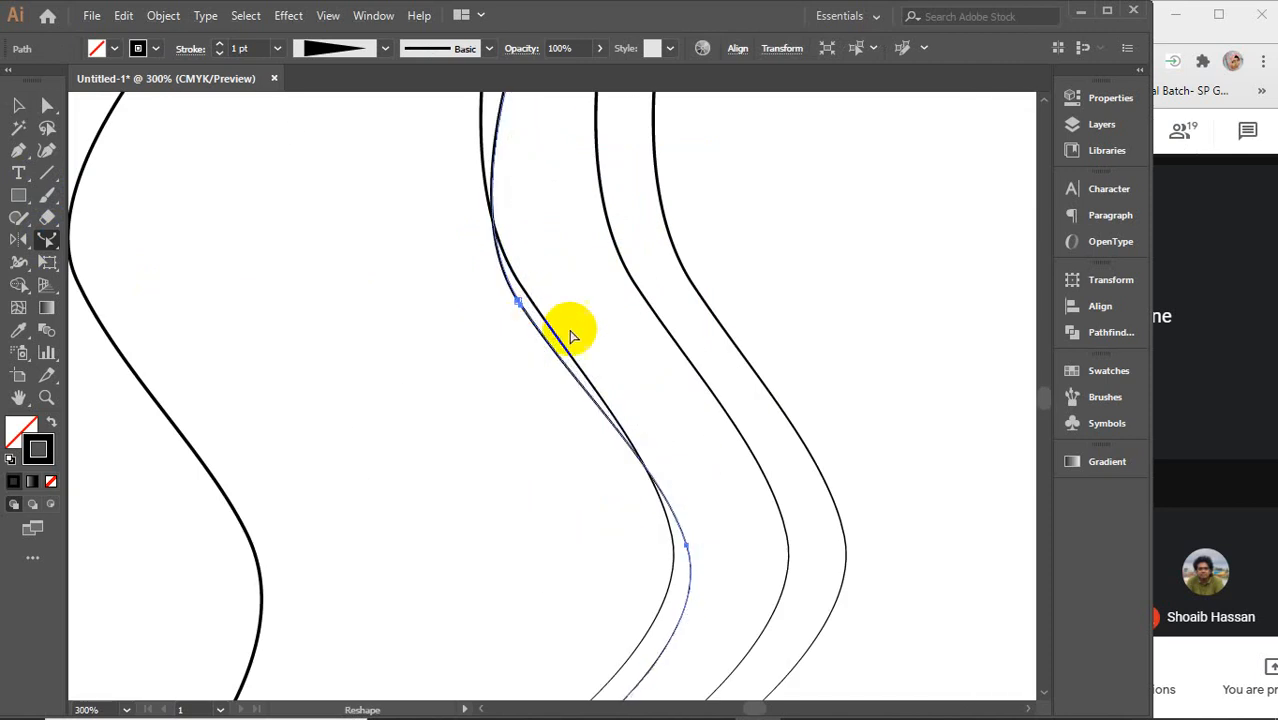
pyautogui.scroll(-5, 693, 590)
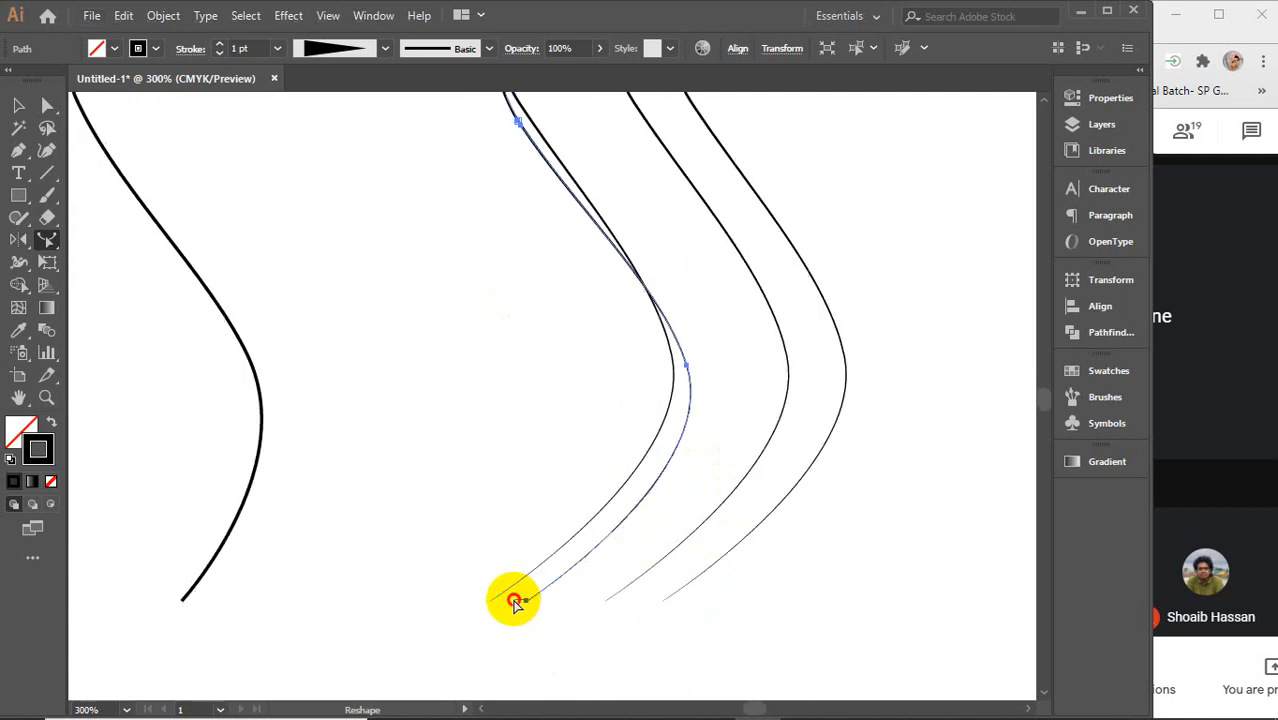
pyautogui.moveTo(527, 602); pyautogui.dragTo(510, 604)
pyautogui.scroll(-2, 510, 604)
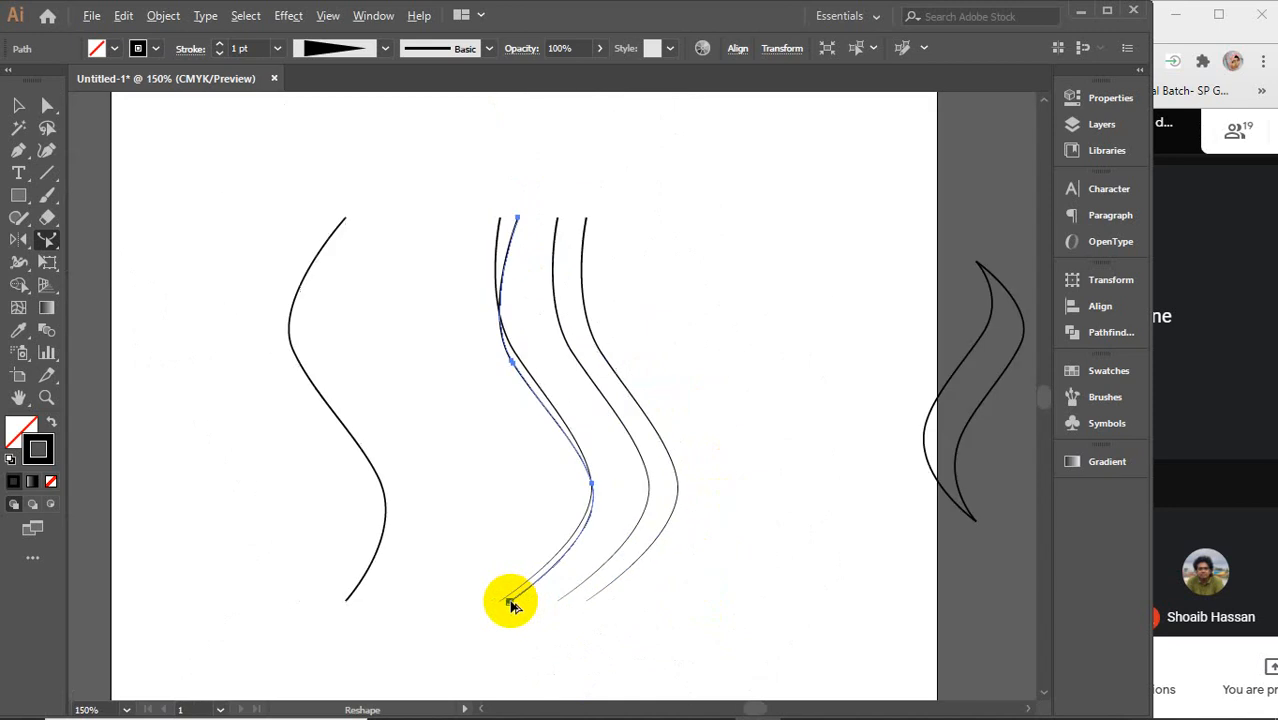
pyautogui.moveTo(537, 265); pyautogui.dragTo(557, 300)
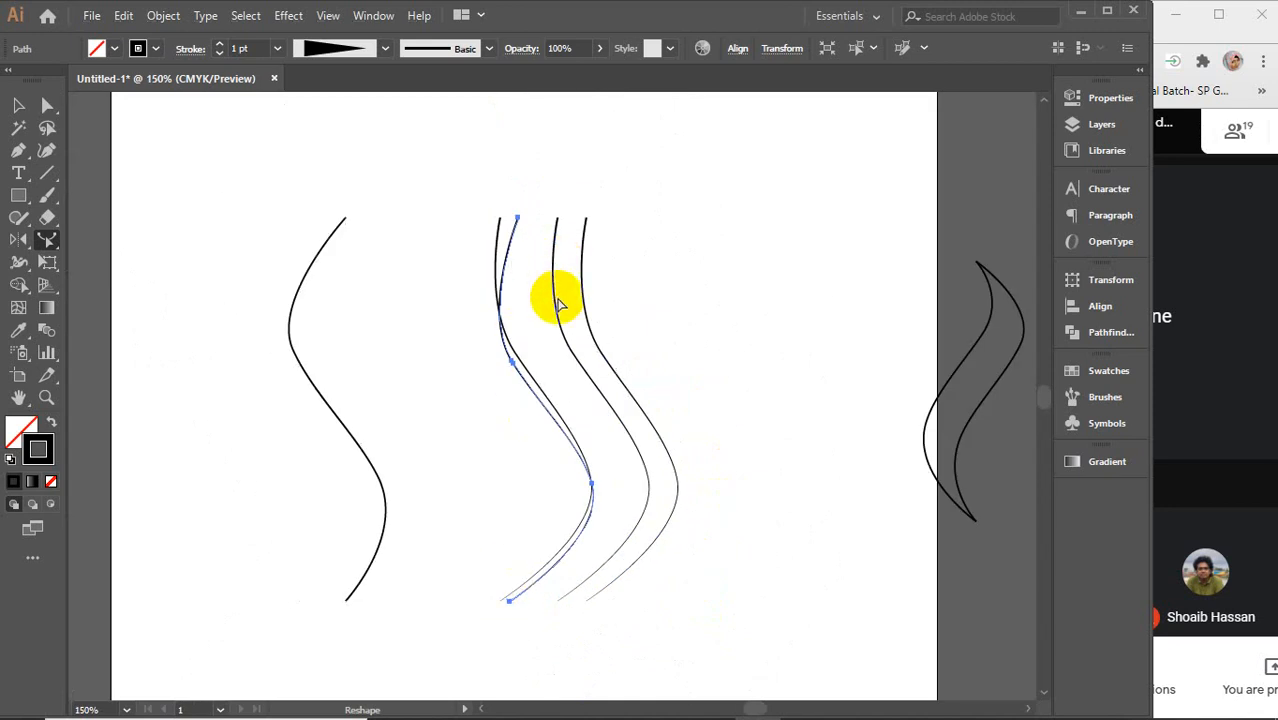
pyautogui.click(18, 105)
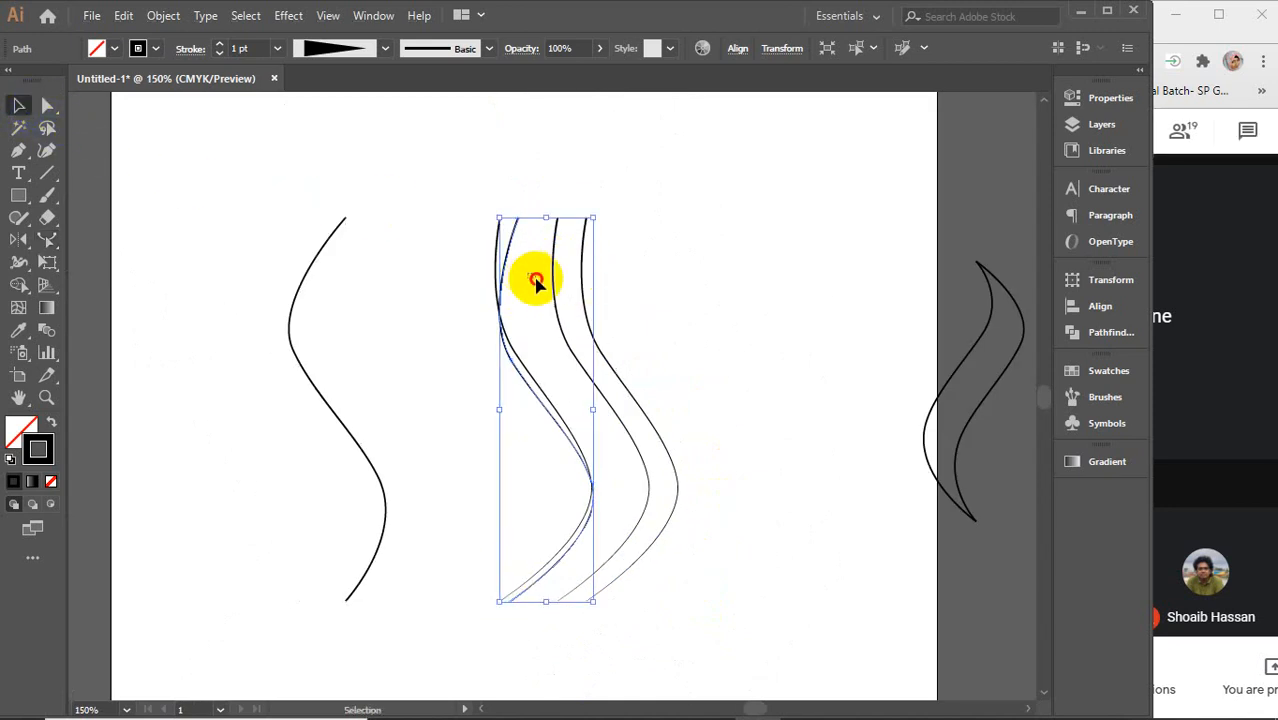
# - Move the third tapered curve onto the first two and reshape its upper bend leftward so the strands cross
pyautogui.moveTo(536, 283); pyautogui.dragTo(505, 288)
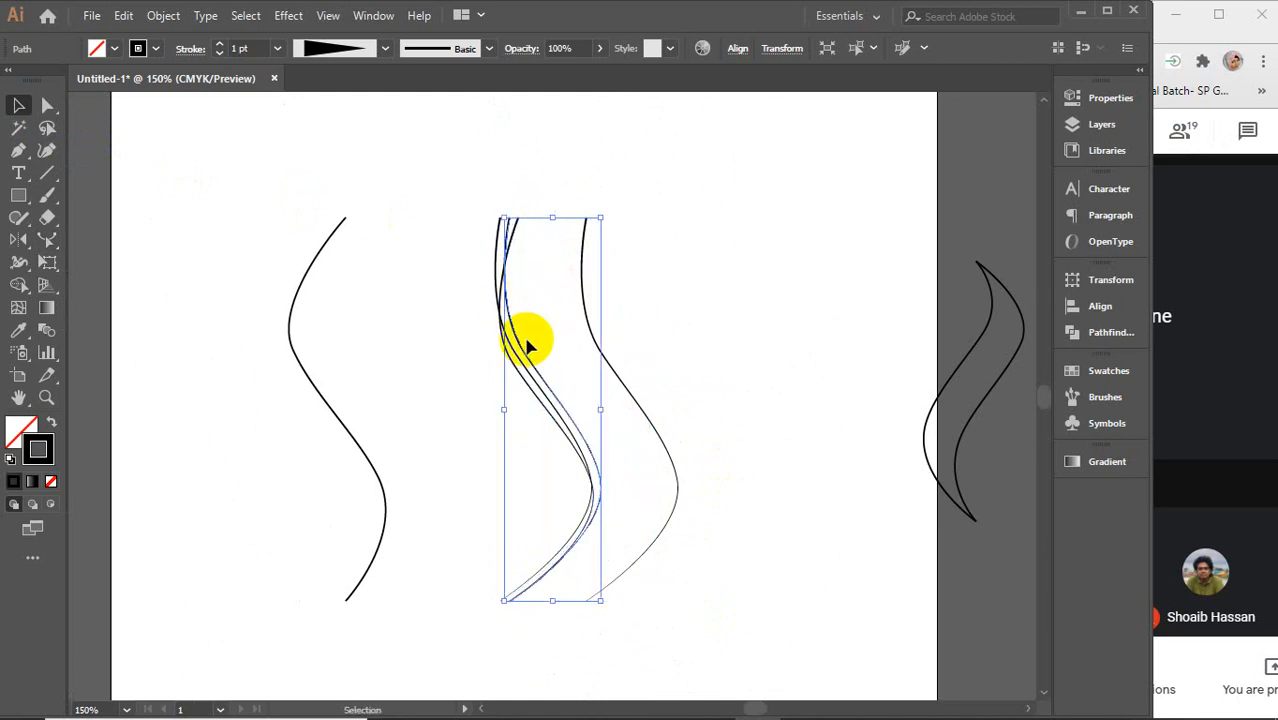
pyautogui.scroll(1, 516, 340)
pyautogui.scroll(1, 516, 340)
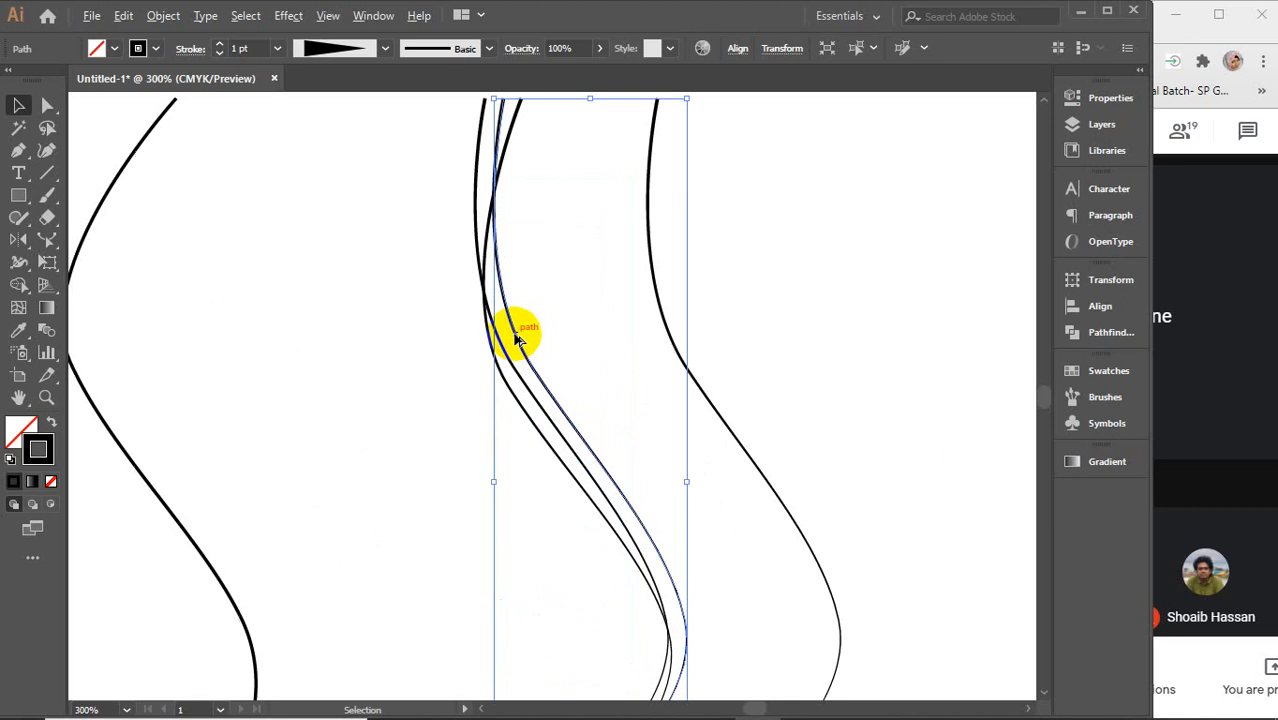
pyautogui.scroll(-1, 516, 340)
pyautogui.moveTo(47, 239); pyautogui.dragTo(80, 245)
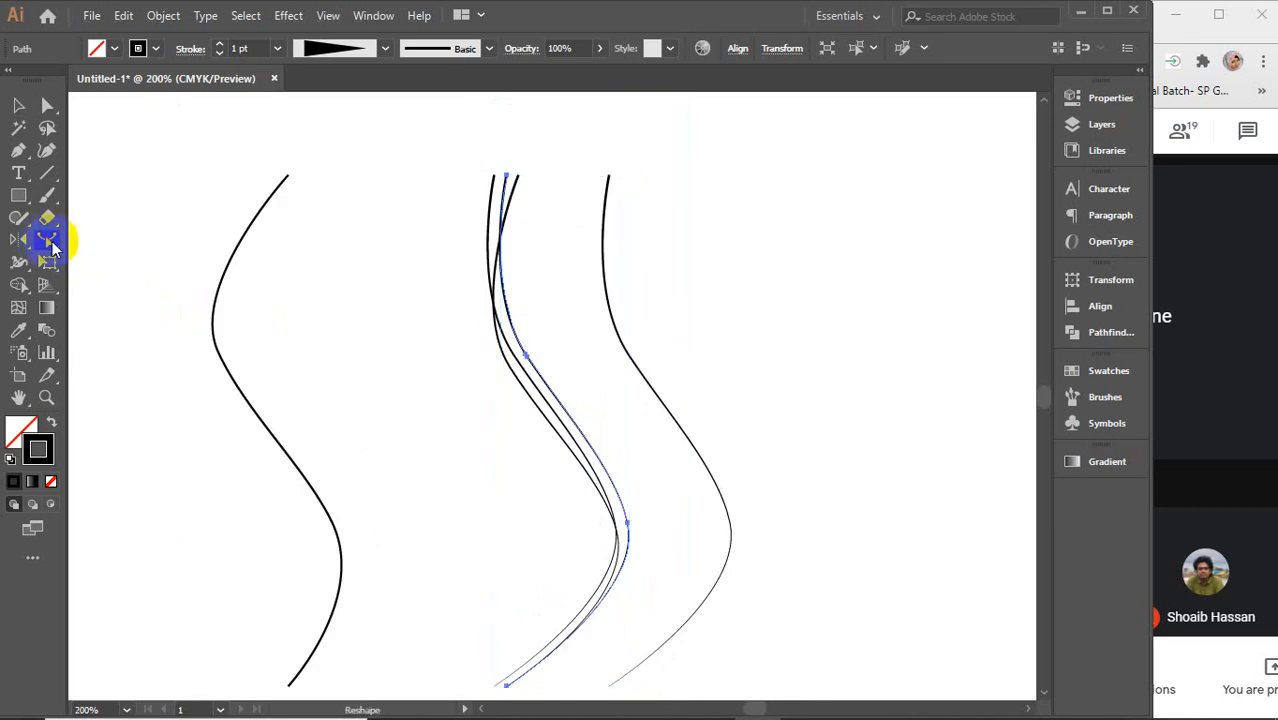
pyautogui.click(524, 353)
pyautogui.moveTo(526, 358); pyautogui.dragTo(501, 359)
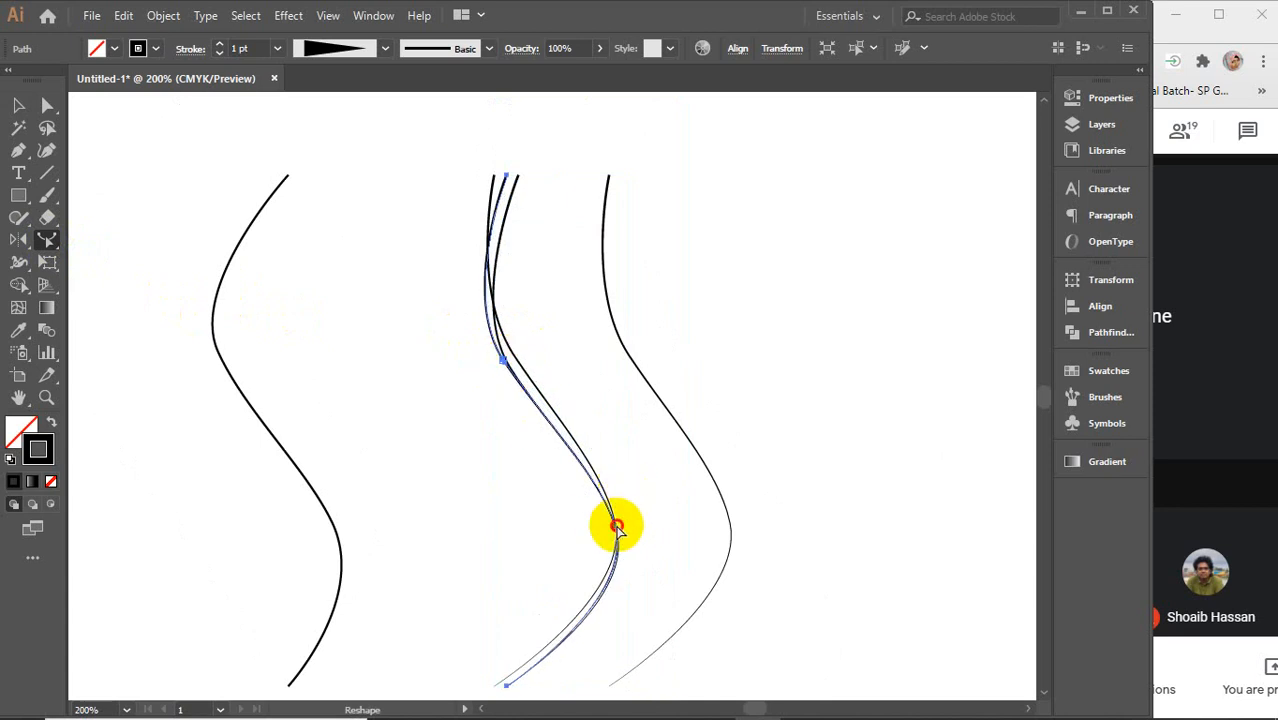
# - Reshape the third curve's lower bend slightly outward and shift its lower end between the ends of the other two strands
pyautogui.moveTo(617, 525); pyautogui.dragTo(621, 519)
pyautogui.scroll(-2, 621, 519)
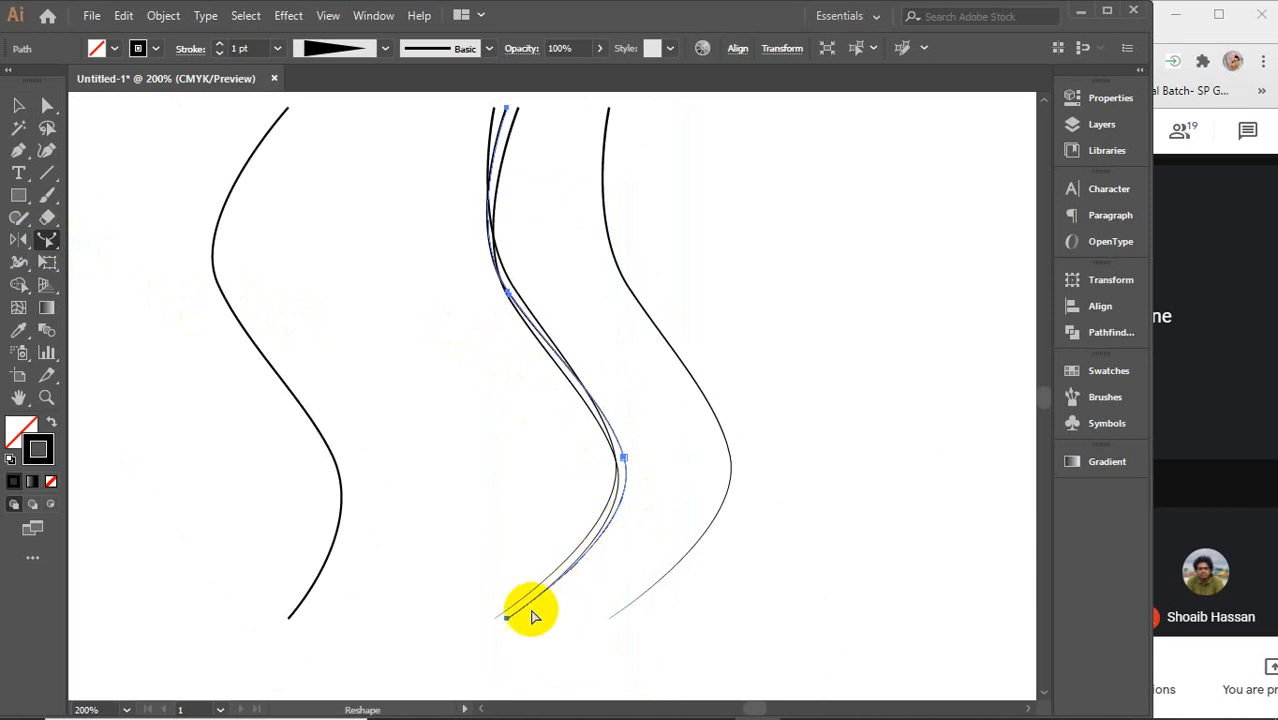
pyautogui.moveTo(507, 620); pyautogui.dragTo(500, 615)
pyautogui.scroll(3, 595, 620)
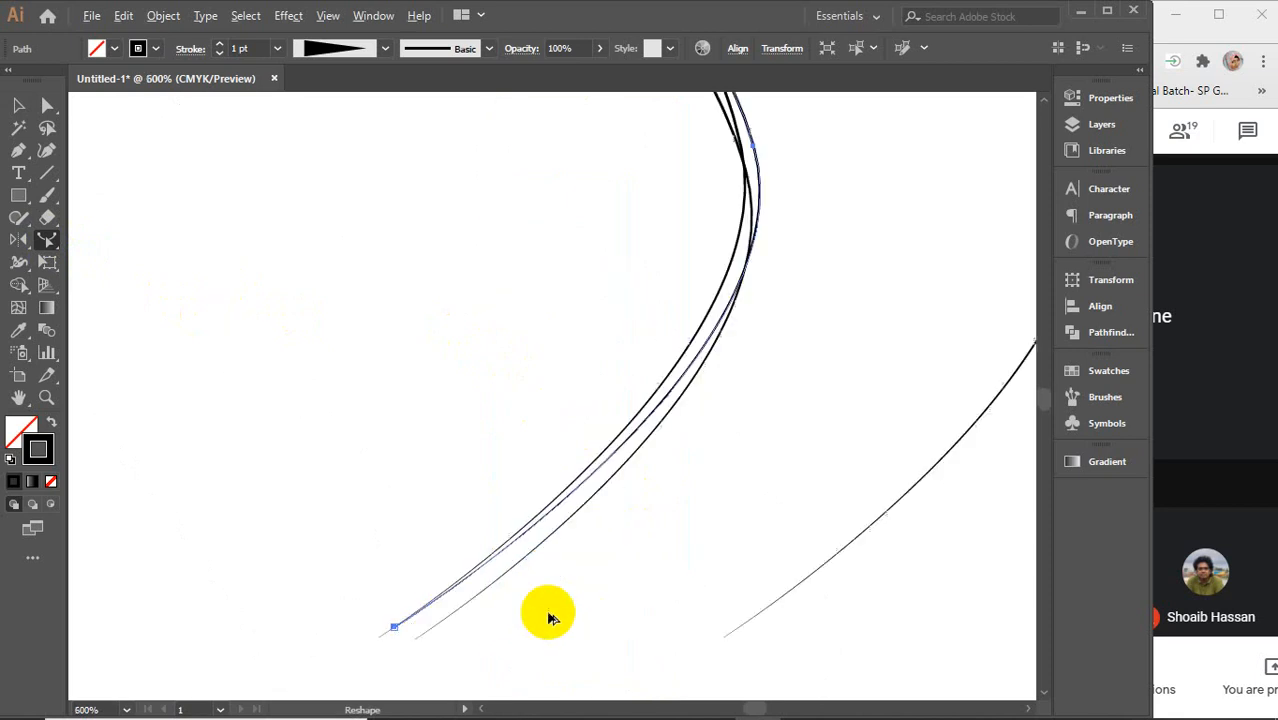
pyautogui.moveTo(396, 628); pyautogui.dragTo(397, 636)
pyautogui.scroll(-2, 647, 605)
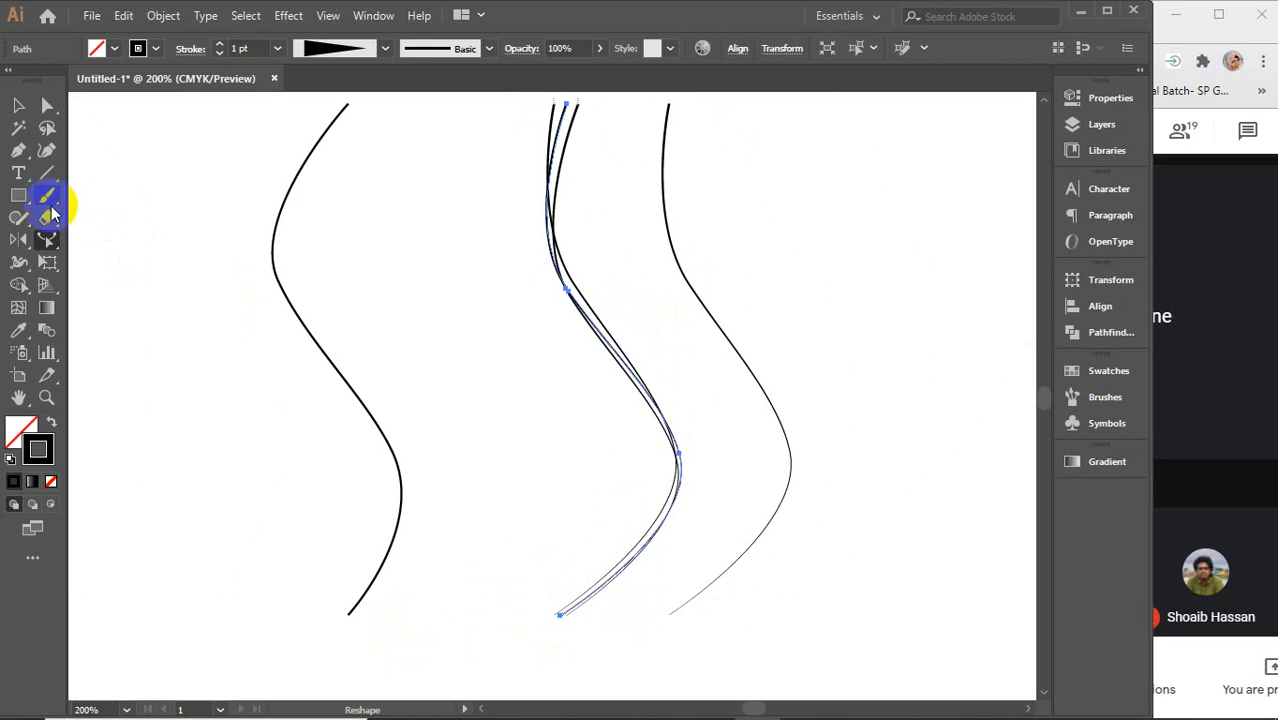
# - Move the last tapered curve onto the bundle and reshape its upper bend to the outer left of the other strands
pyautogui.click(17, 106)
pyautogui.click(666, 204)
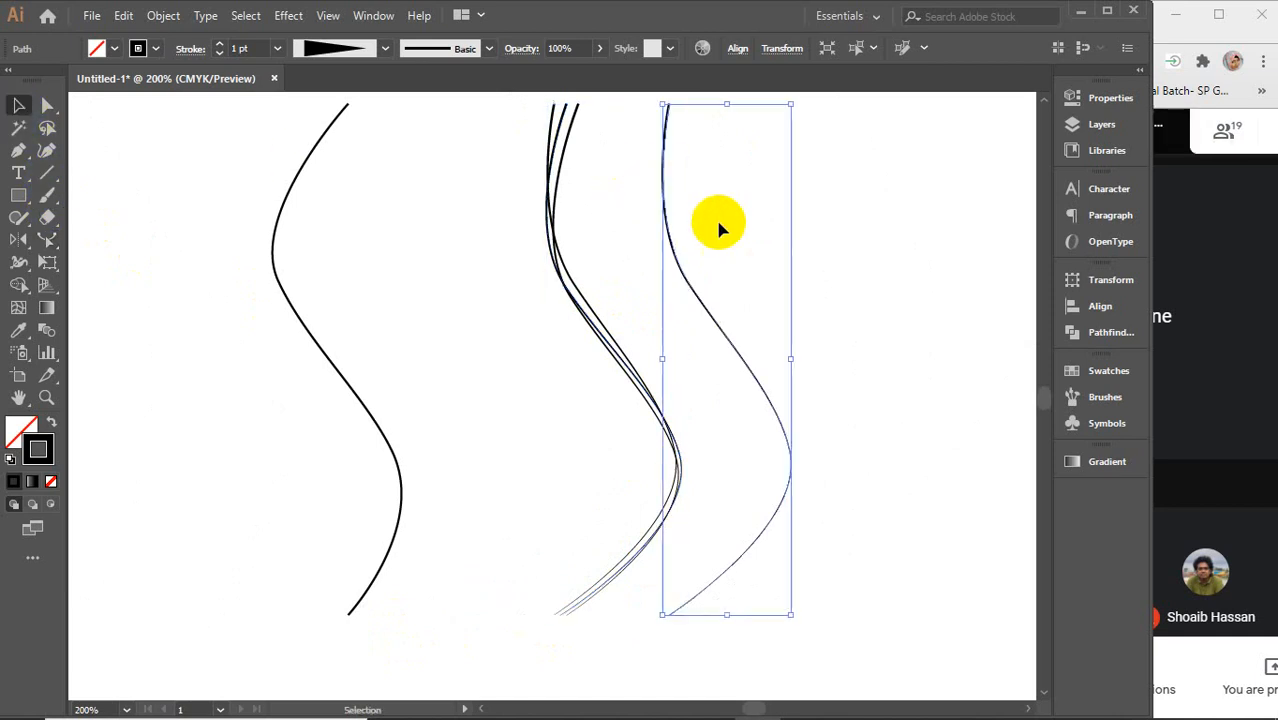
pyautogui.moveTo(673, 238); pyautogui.dragTo(565, 236)
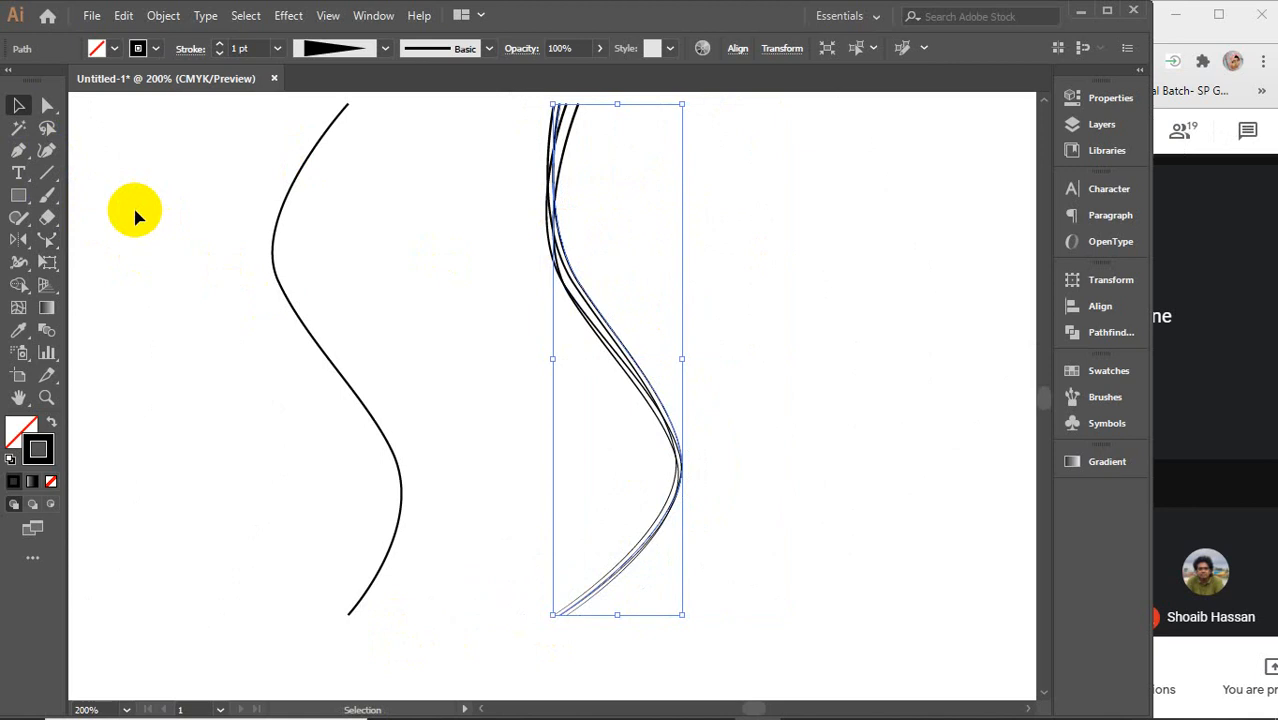
pyautogui.click(50, 240)
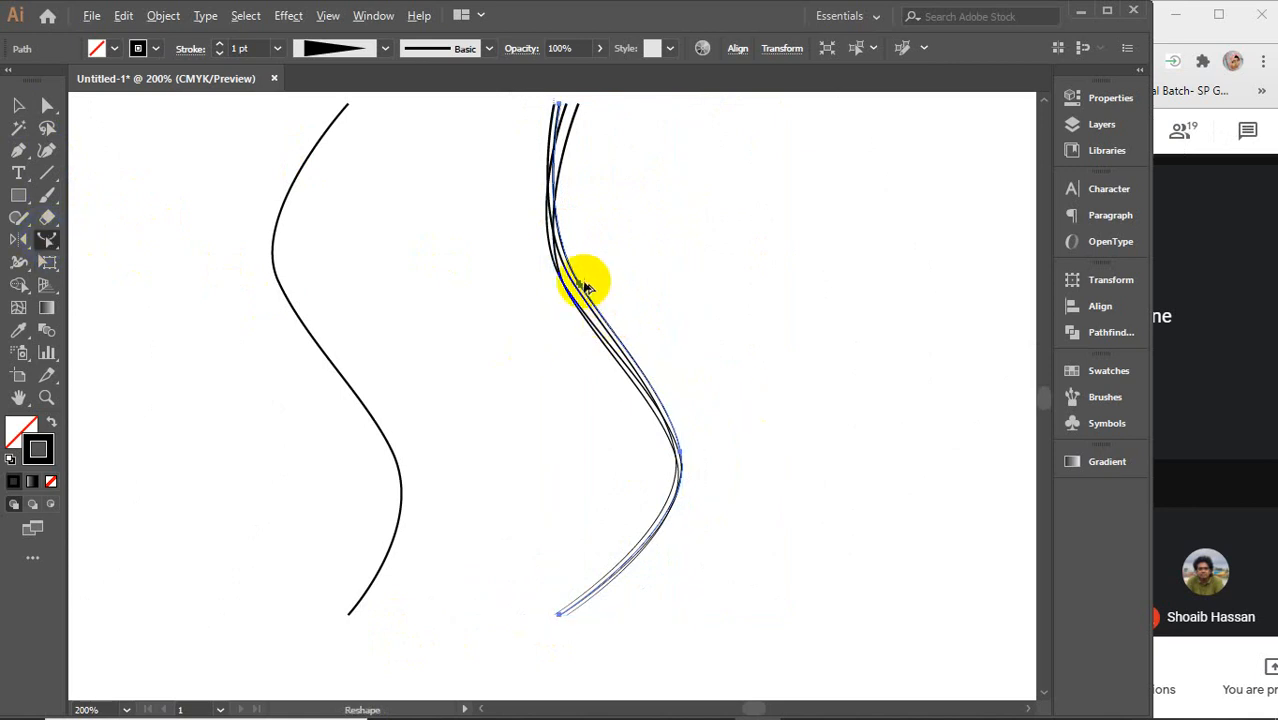
pyautogui.scroll(4, 585, 277)
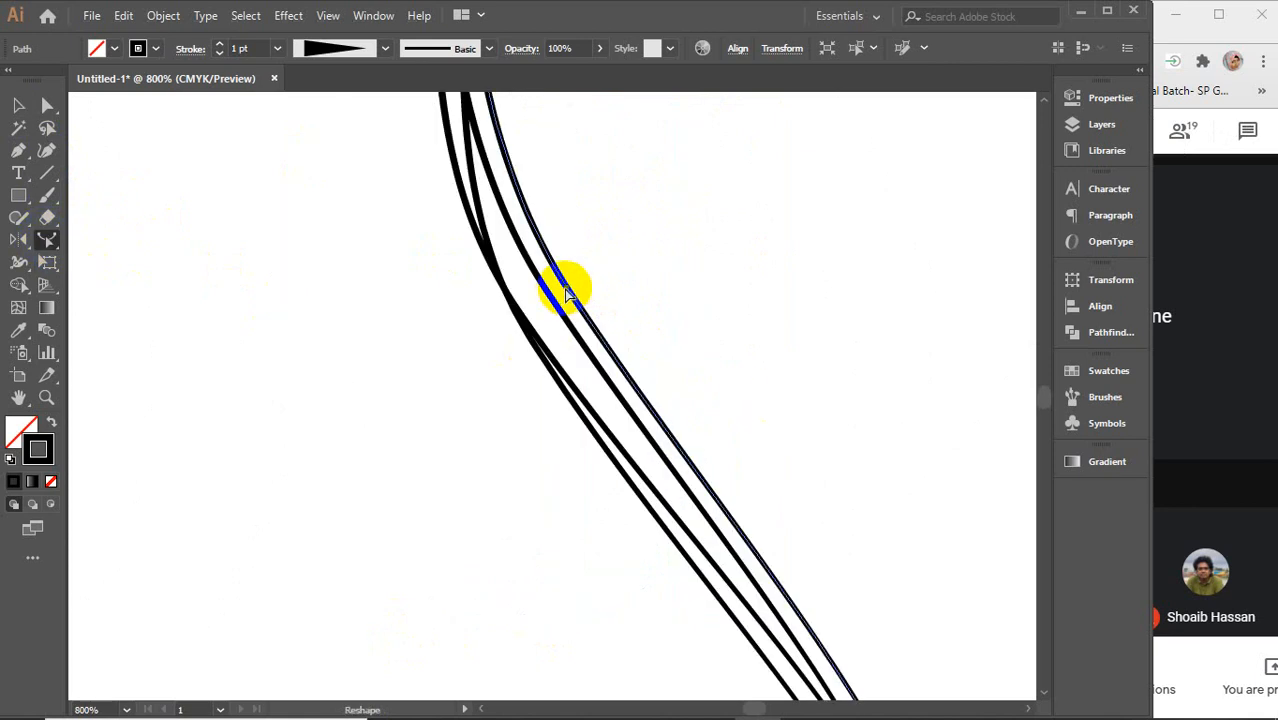
pyautogui.moveTo(565, 289); pyautogui.dragTo(562, 357)
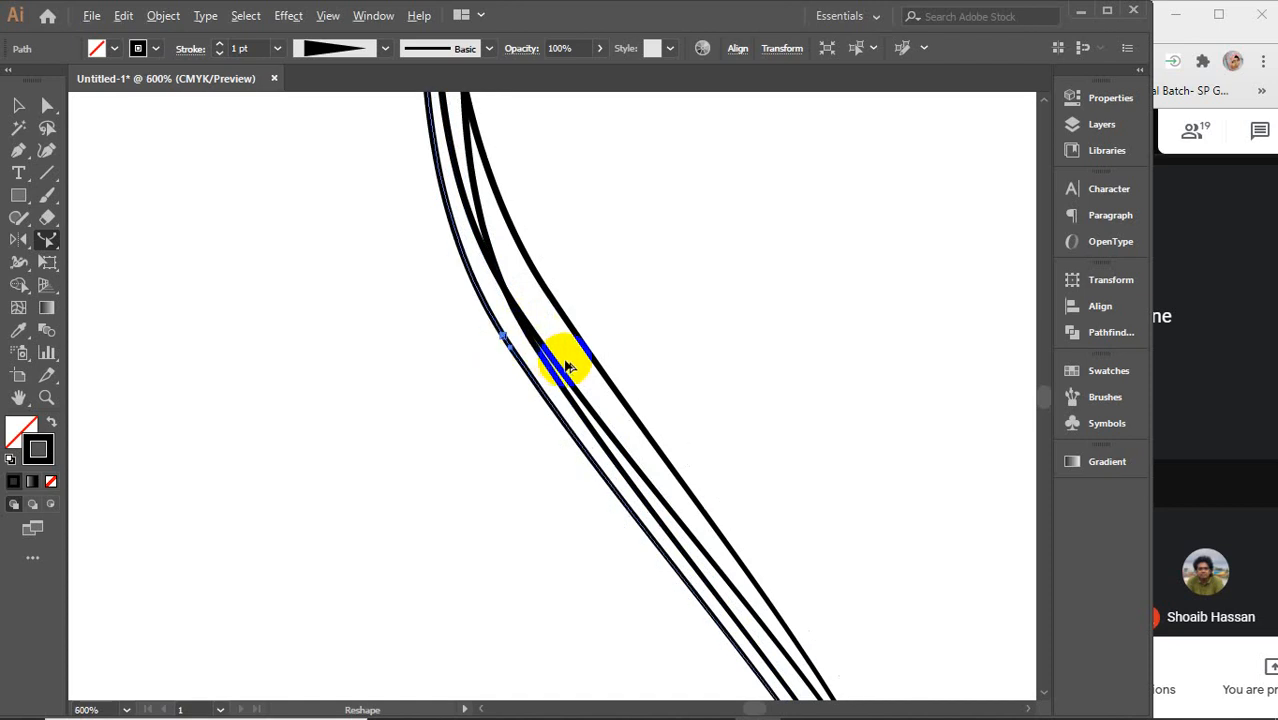
# - Reshape the fourth curve's lower bend, pulling it outward and then back inside the bundle
pyautogui.scroll(-4, 562, 357)
pyautogui.scroll(3, 675, 560)
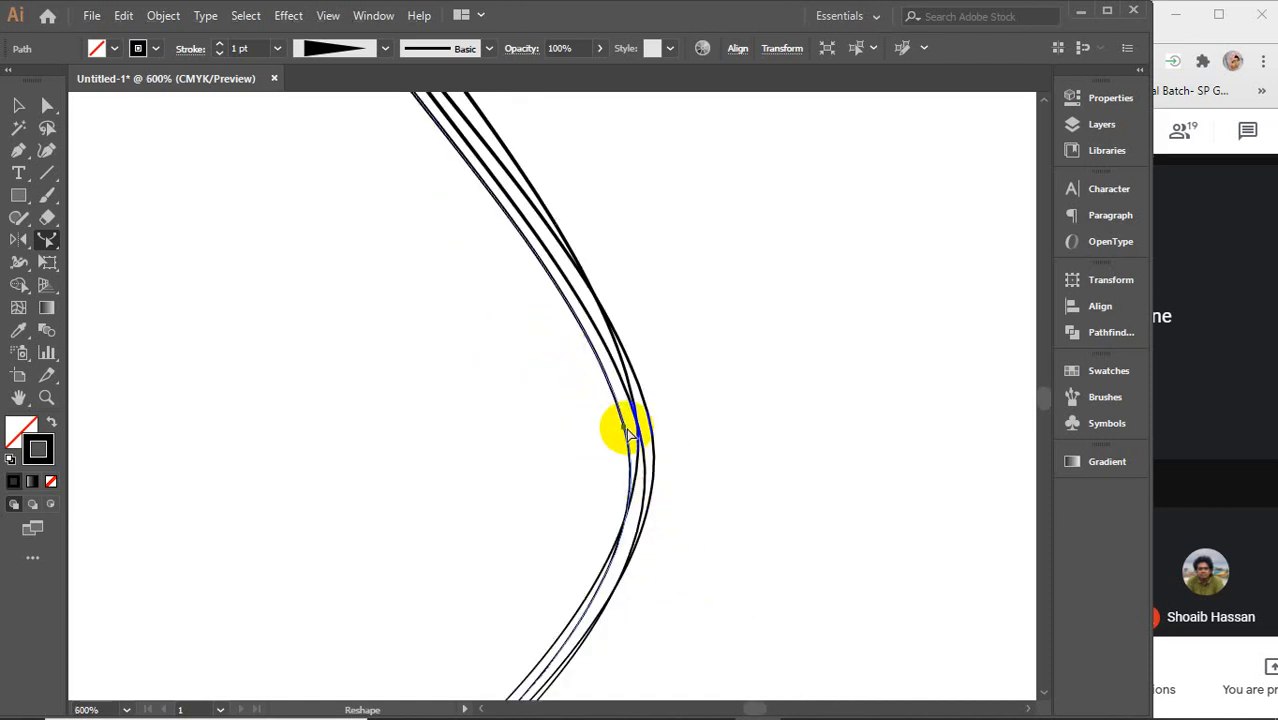
pyautogui.moveTo(622, 428); pyautogui.dragTo(664, 423)
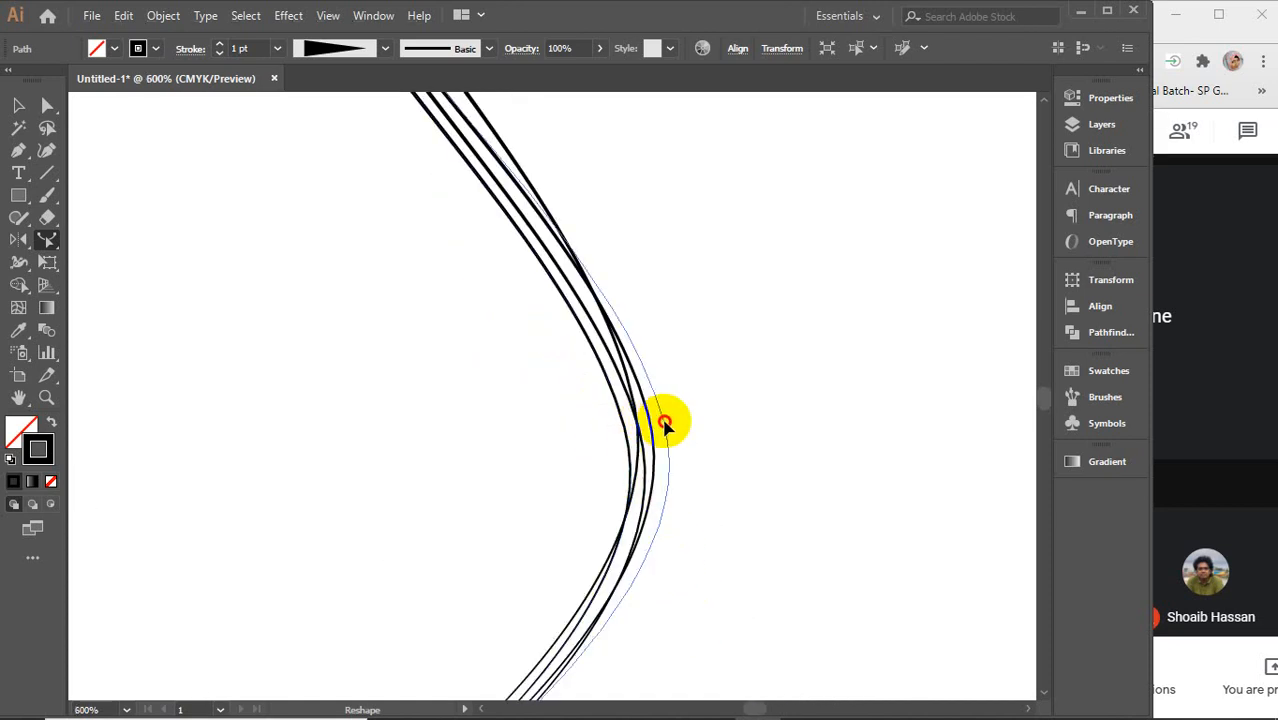
pyautogui.scroll(-3, 664, 424)
pyautogui.scroll(-1, 662, 422)
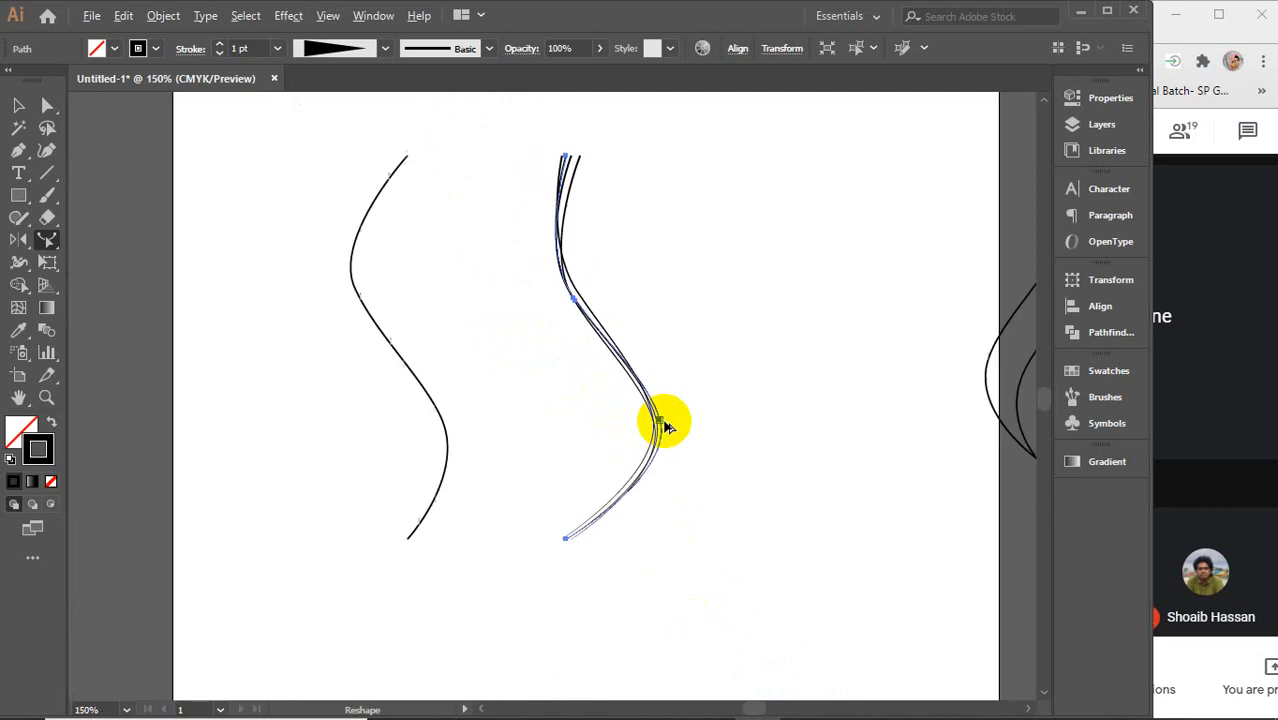
pyautogui.scroll(2, 667, 440)
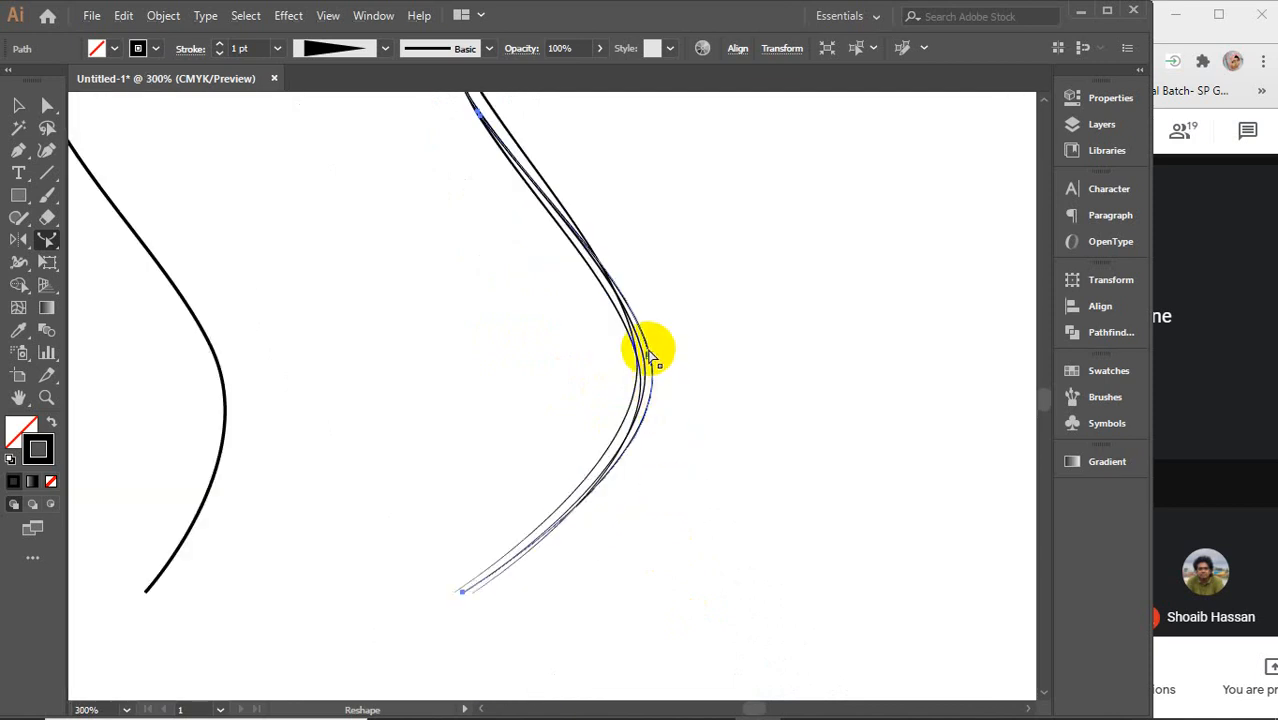
pyautogui.moveTo(650, 357); pyautogui.dragTo(628, 360)
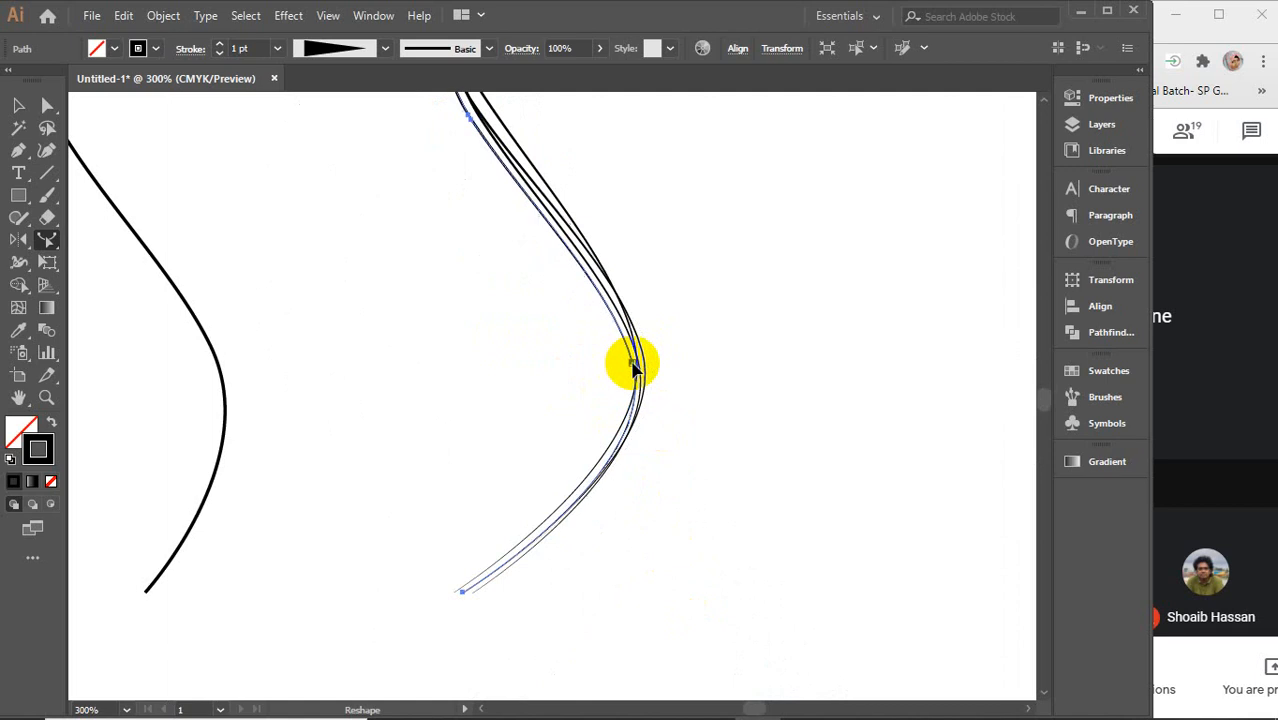
# - Nudge the fourth curve's lower end slightly to the right between the other strand ends and deselect the curve
pyautogui.scroll(2, 534, 605)
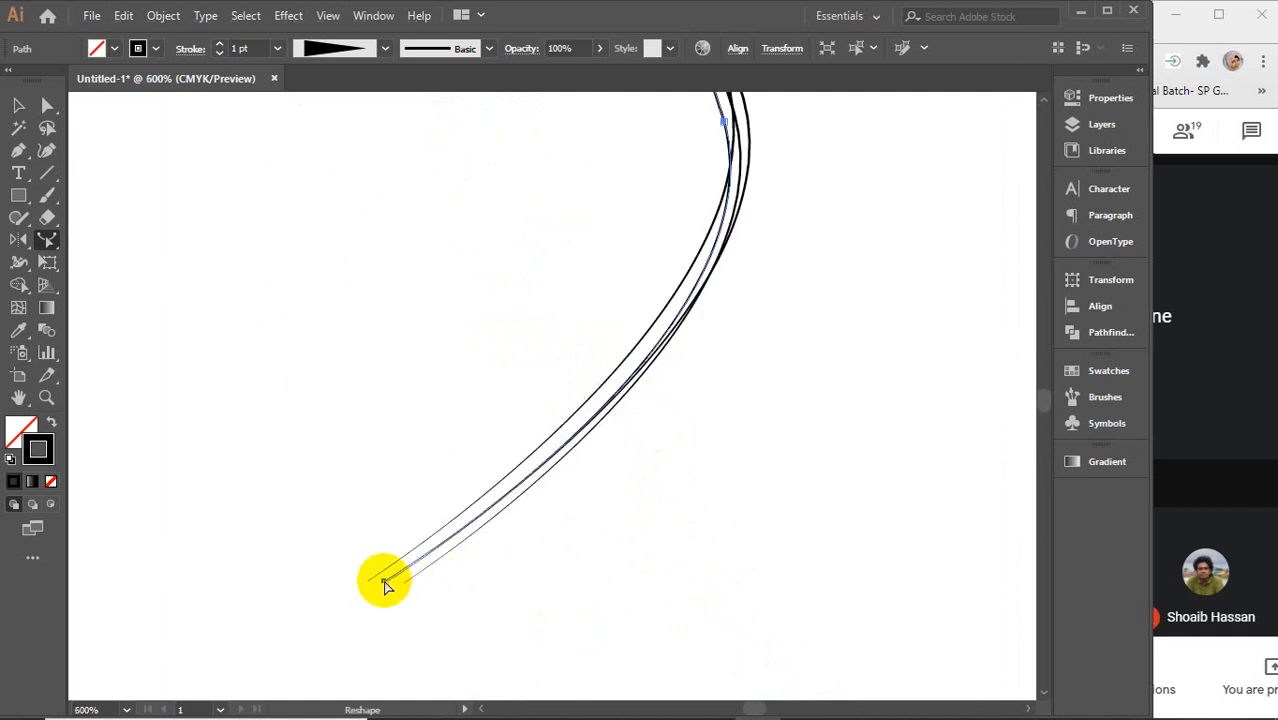
pyautogui.moveTo(381, 580)
pyautogui.mouseDown()
pyautogui.moveTo(419, 593)
pyautogui.moveTo(392, 583)
pyautogui.mouseUp()
pyautogui.scroll(-3, 422, 585)
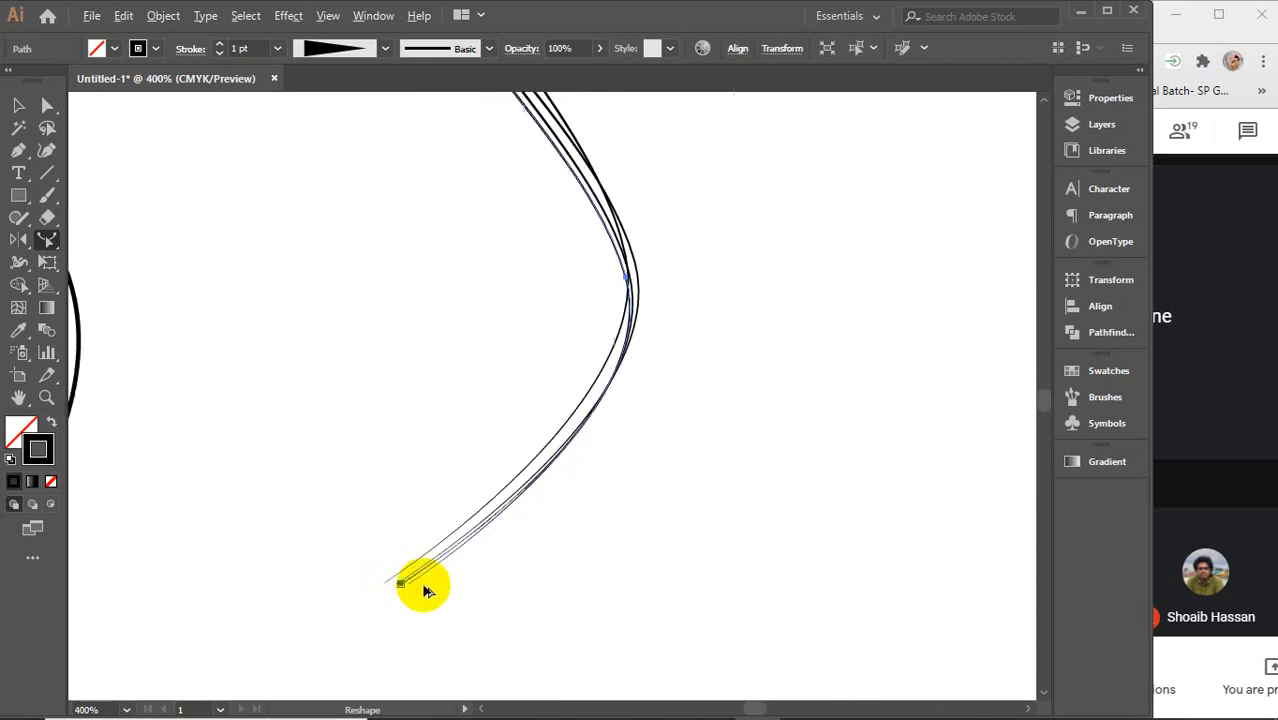
pyautogui.scroll(-1, 422, 587)
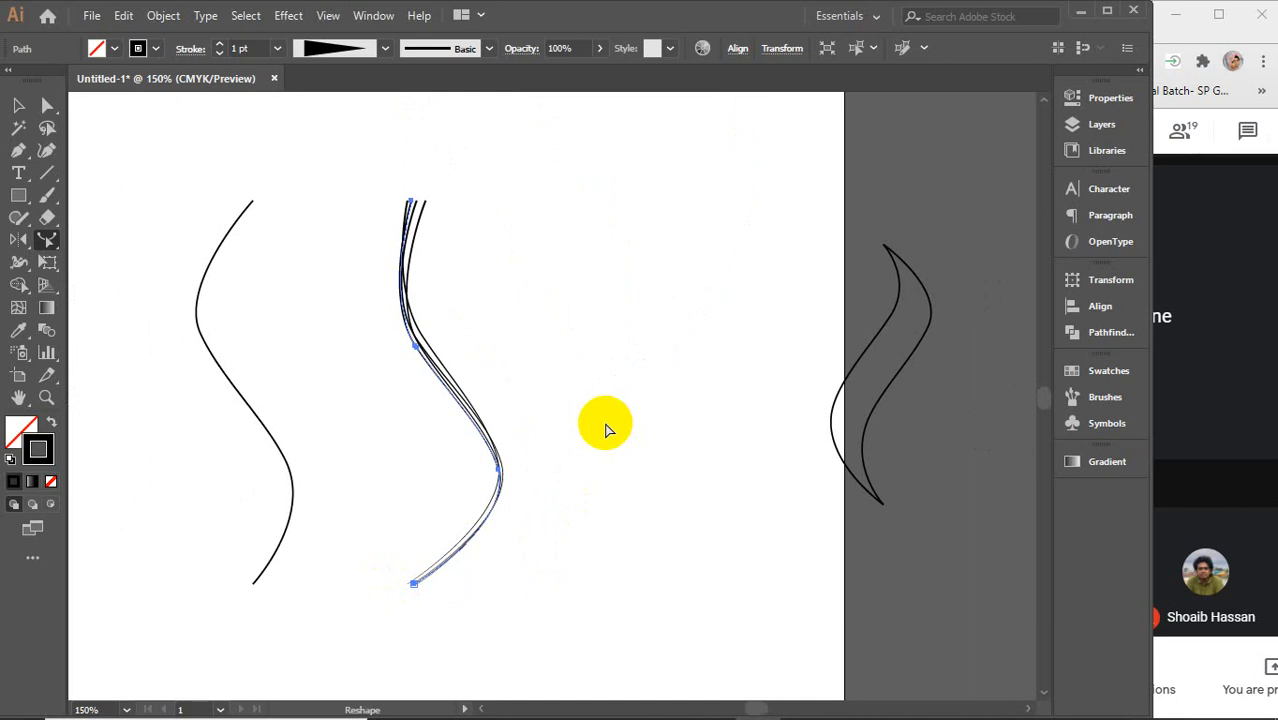
pyautogui.press('v')
pyautogui.click(601, 398)
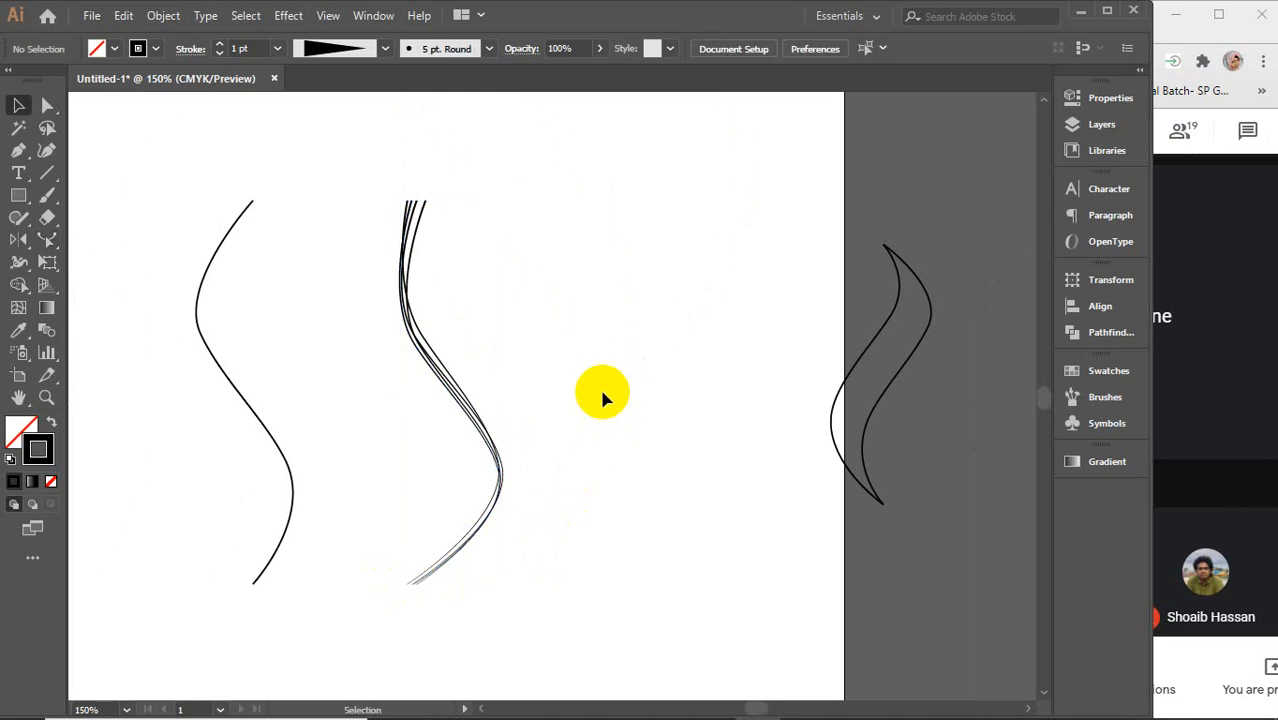
# - With nothing selected, reset the stroke's width profile to Uniform
pyautogui.moveTo(371, 188); pyautogui.dragTo(598, 612)
pyautogui.click(587, 205)
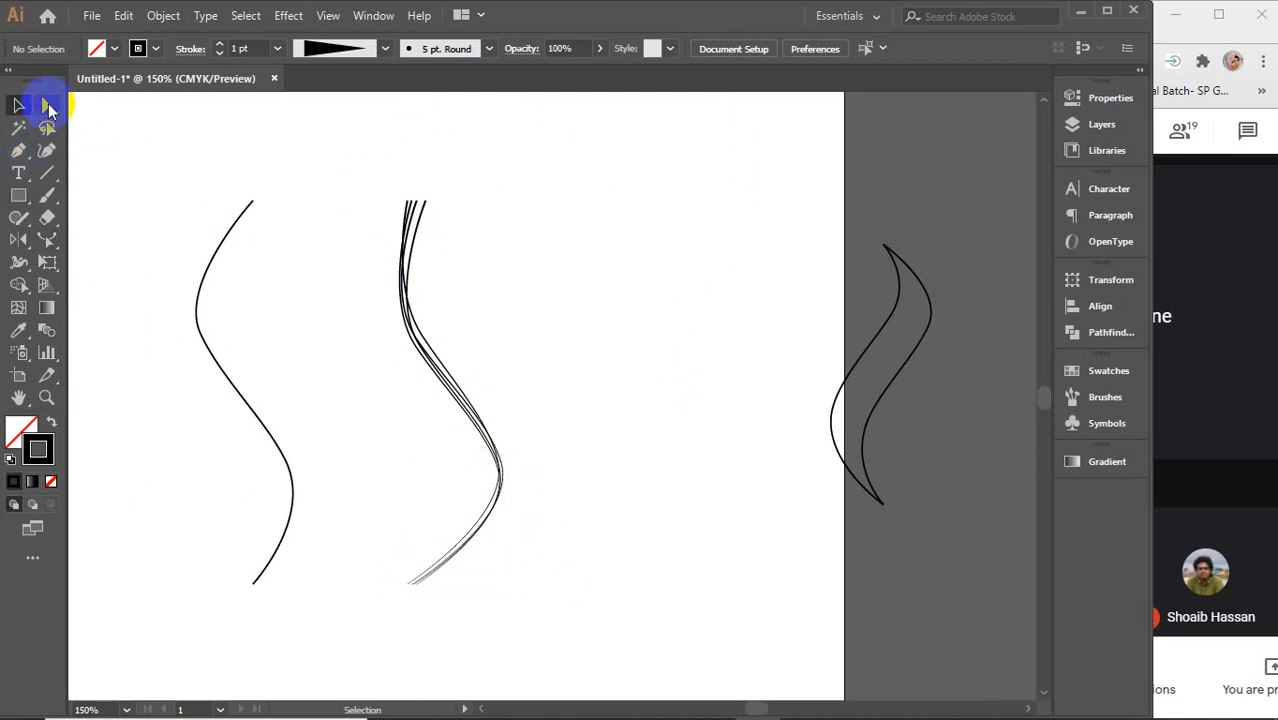
pyautogui.click(365, 47)
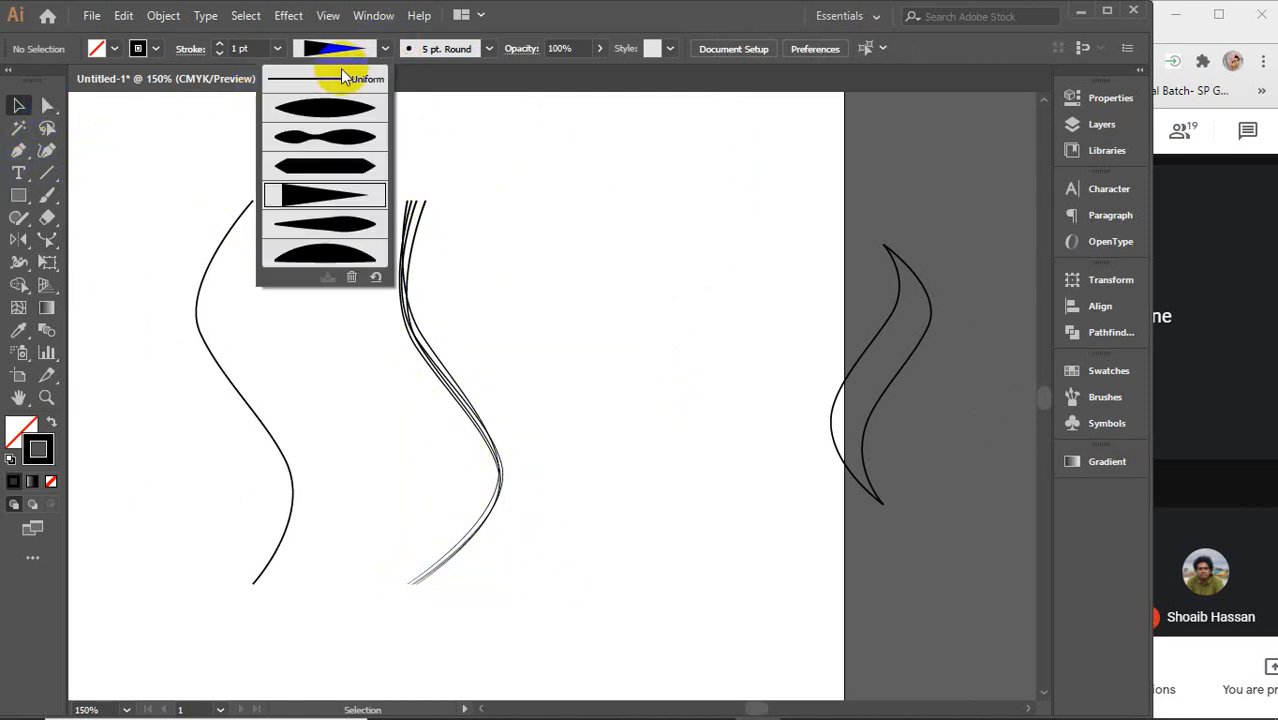
pyautogui.click(331, 79)
pyautogui.click(474, 207)
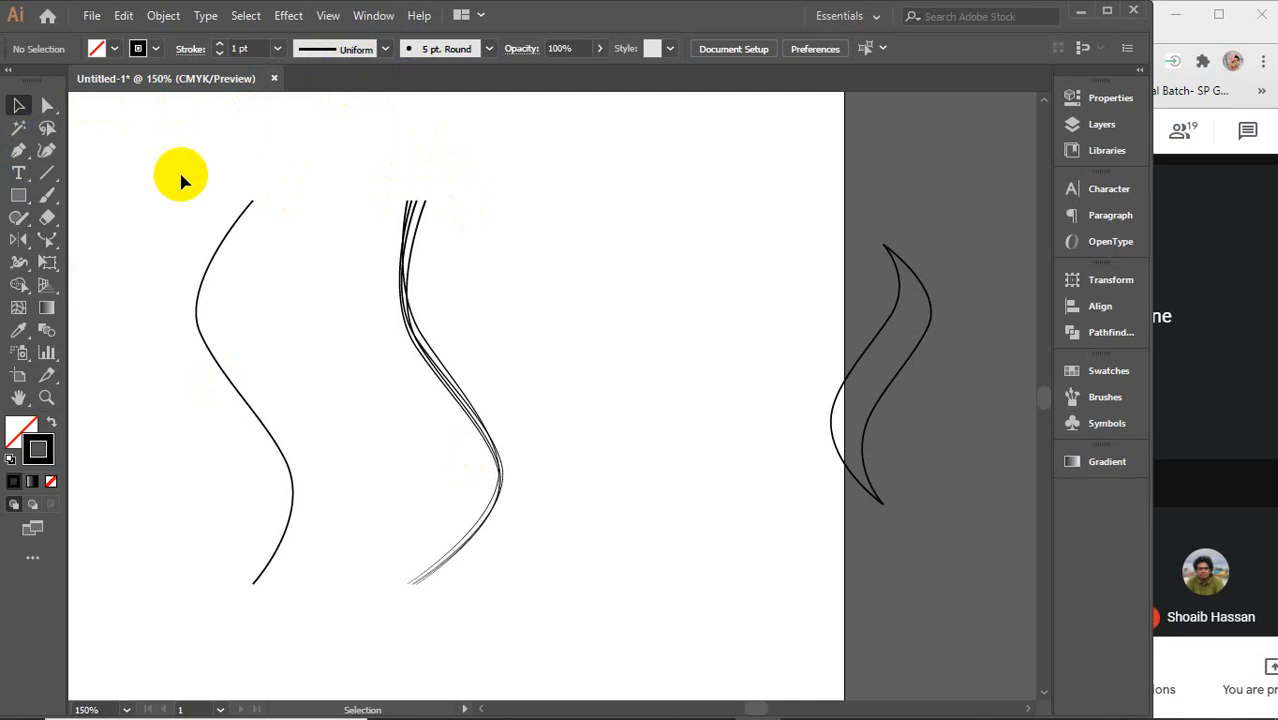
# - Delete all the curves and outlines to leave the artboard empty
pyautogui.moveTo(180, 177); pyautogui.dragTo(953, 500)
pyautogui.press('Delete')
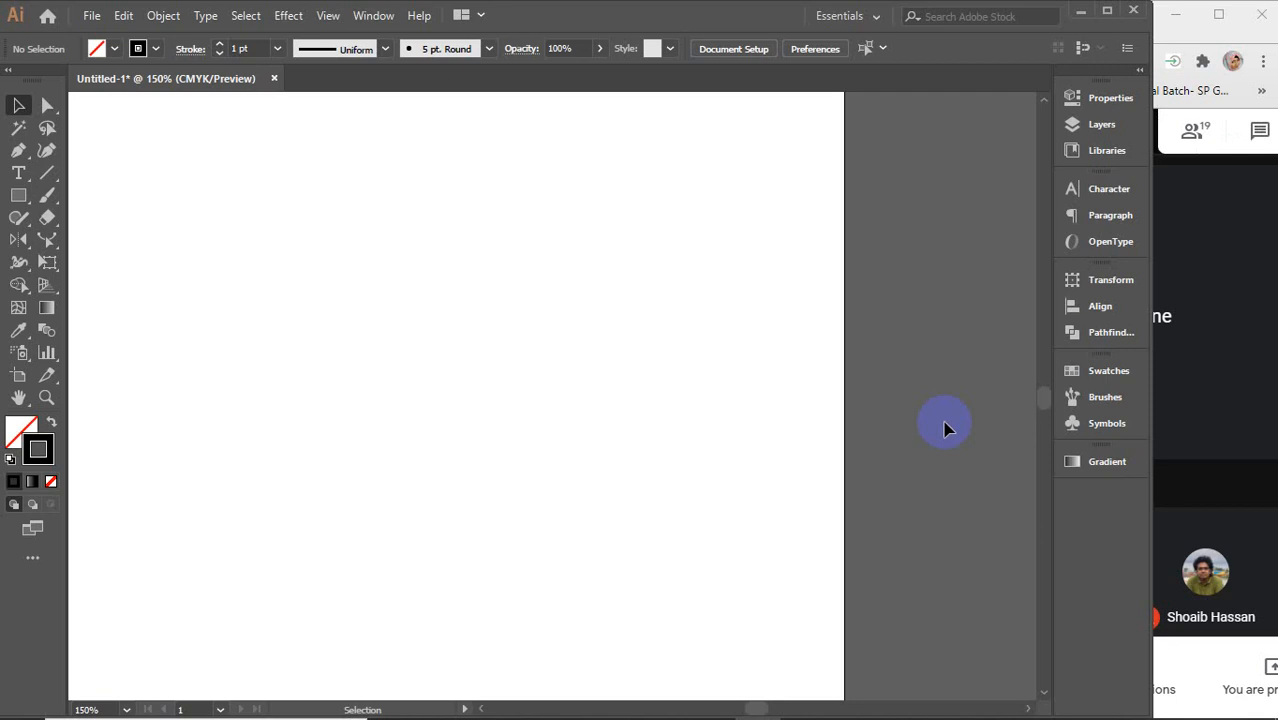
pyautogui.hotkey('ctrl', '-')
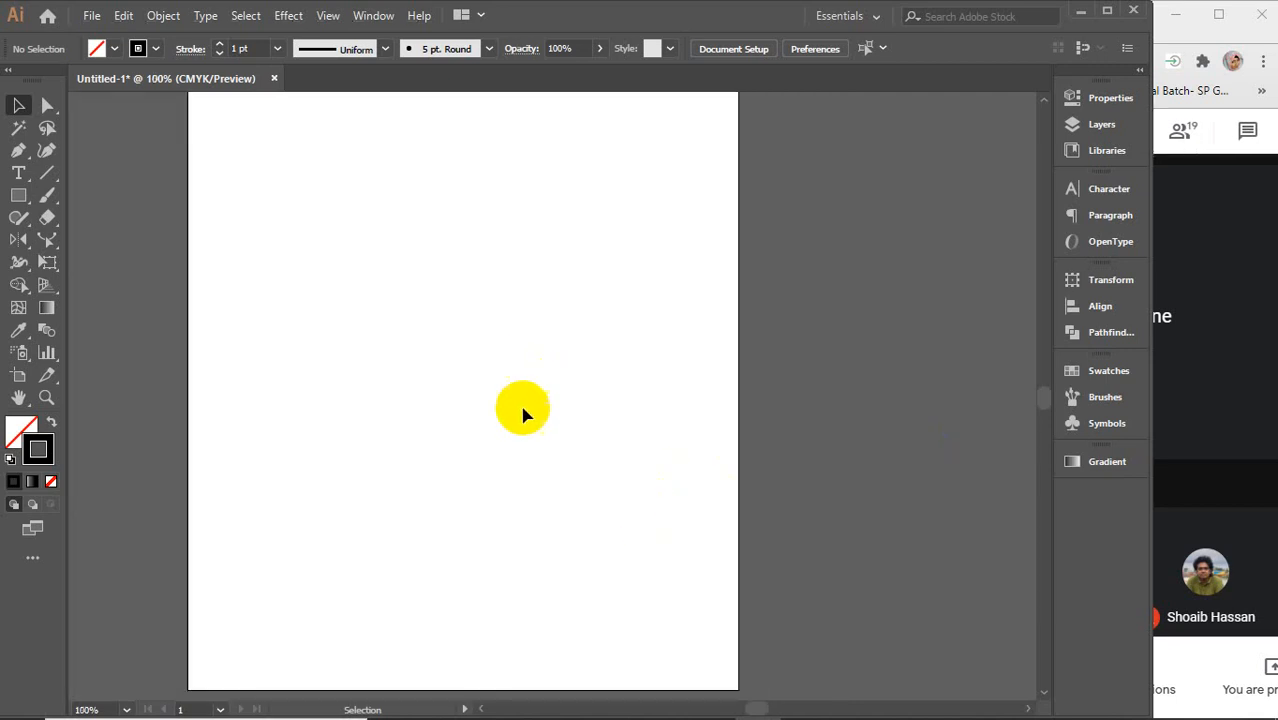
pyautogui.moveTo(522, 414); pyautogui.dragTo(643, 481)
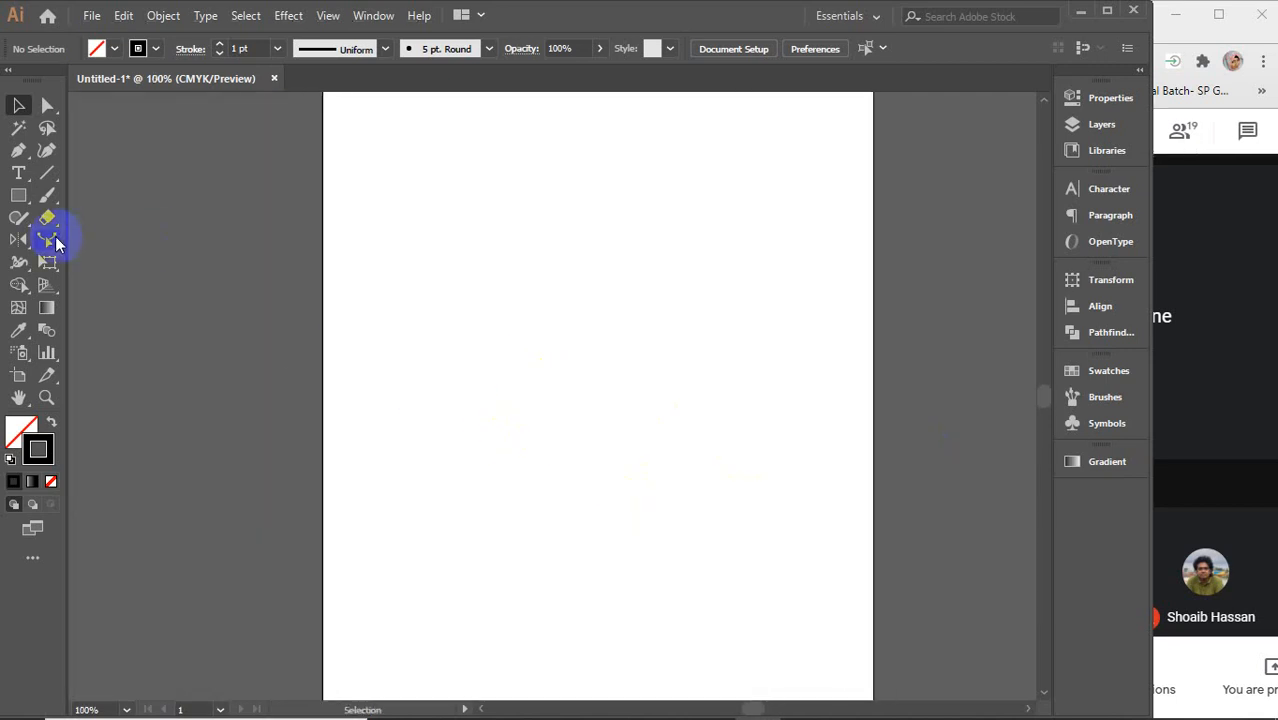
pyautogui.click(17, 266)
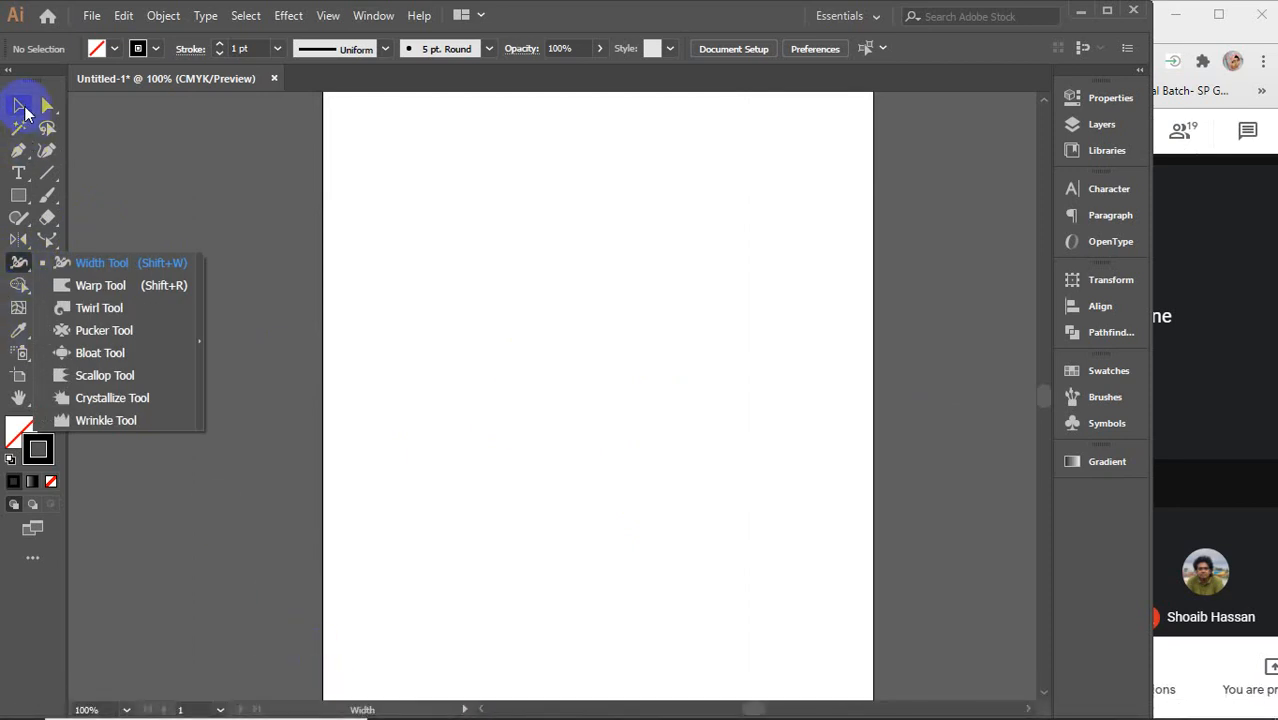
pyautogui.click(18, 105)
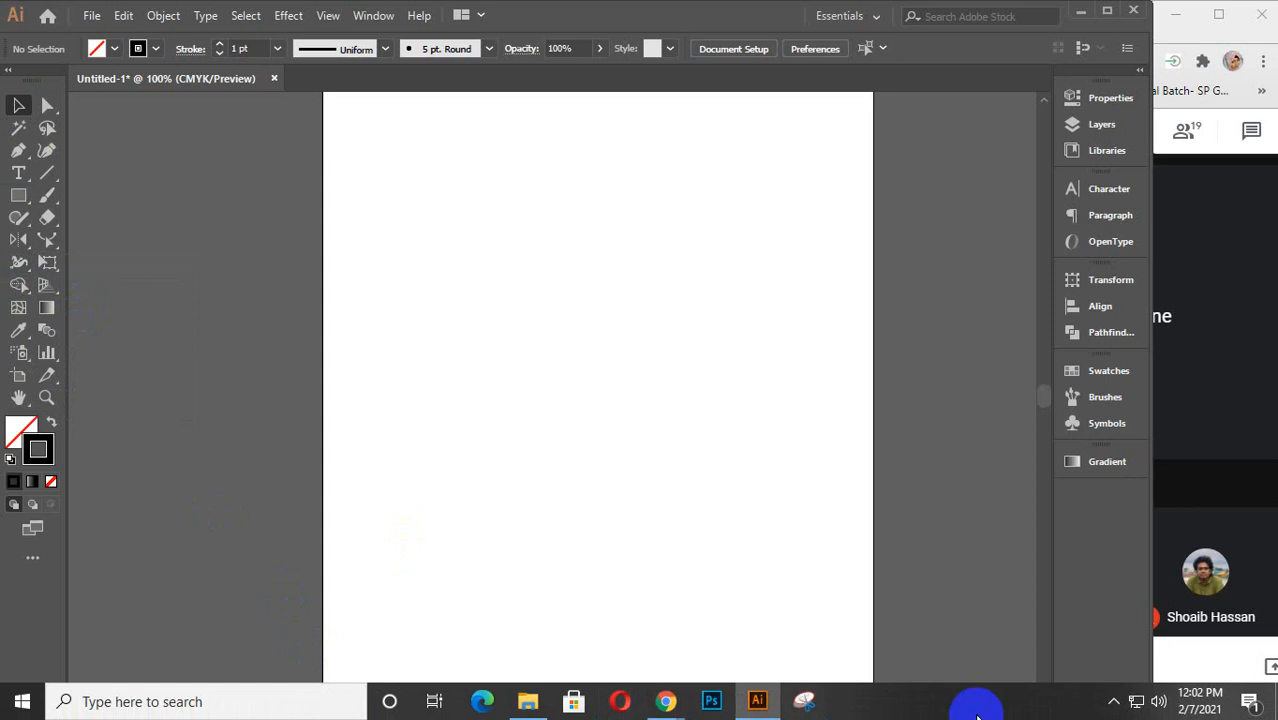
pyautogui.click(1111, 706)
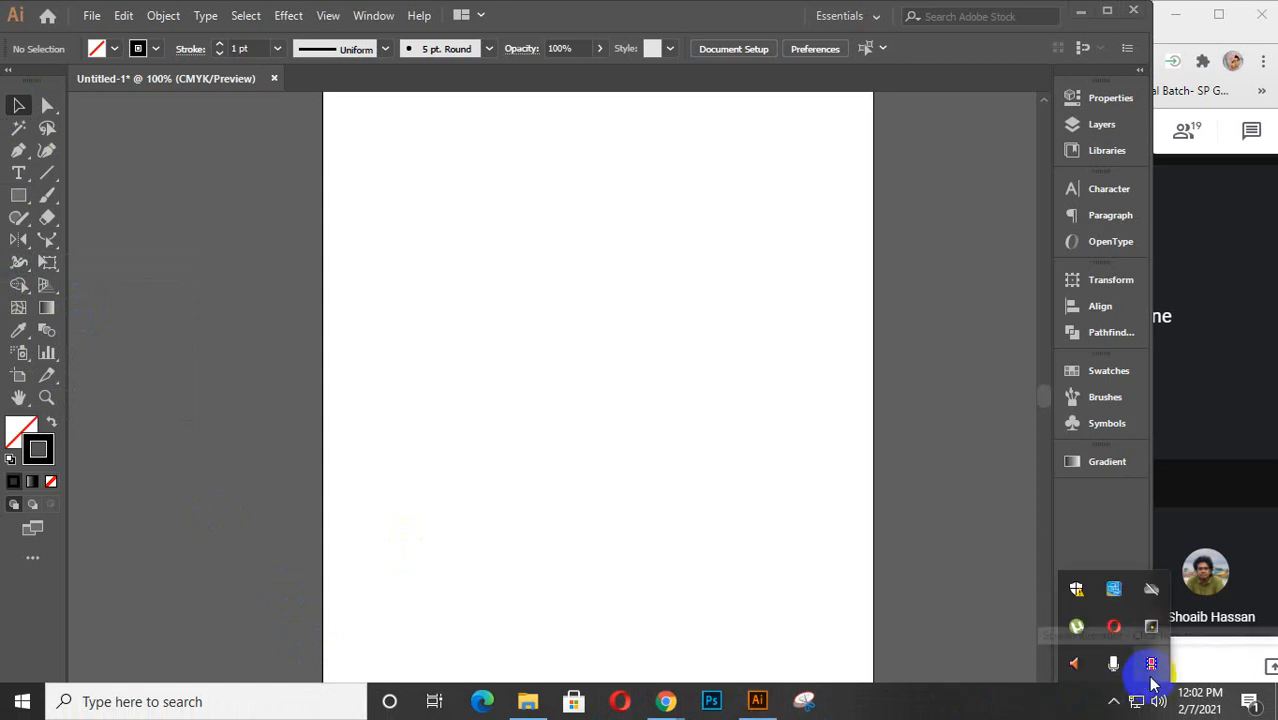